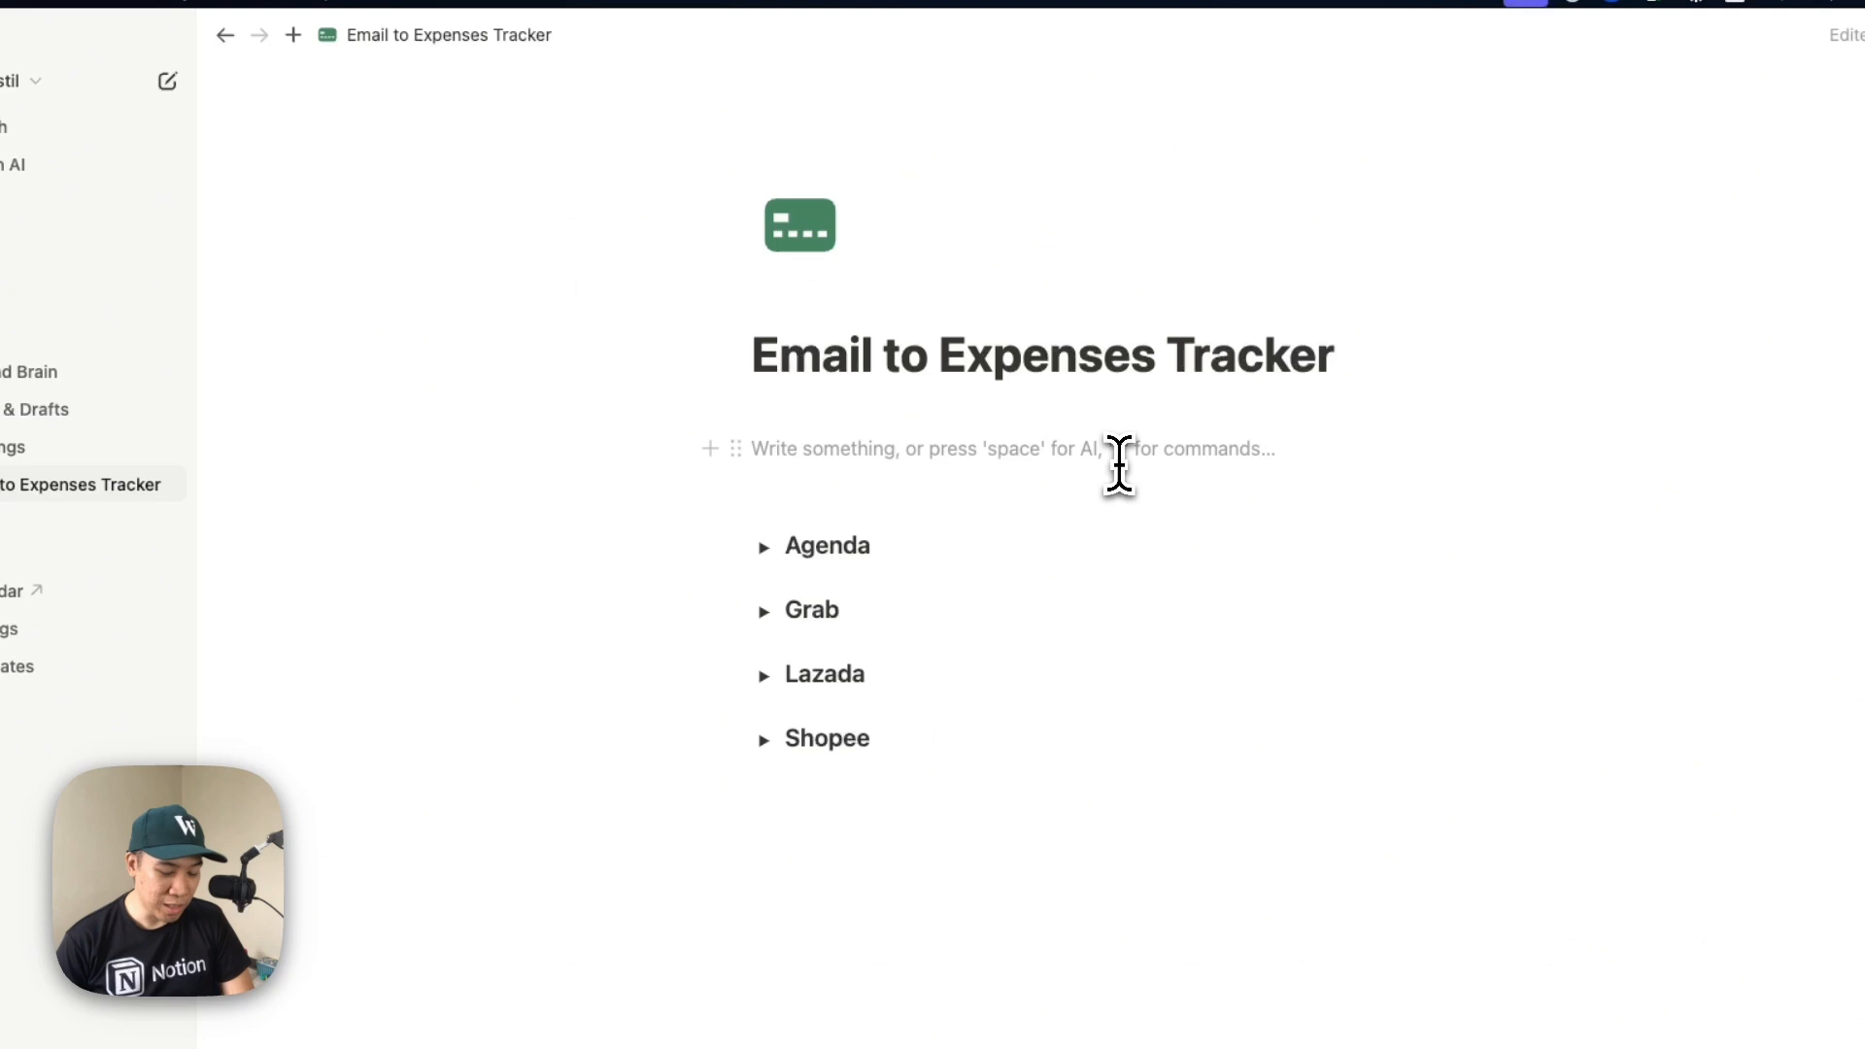
# Insert an inline database above the Agenda section as a new blank table
pyautogui.write('/datab')
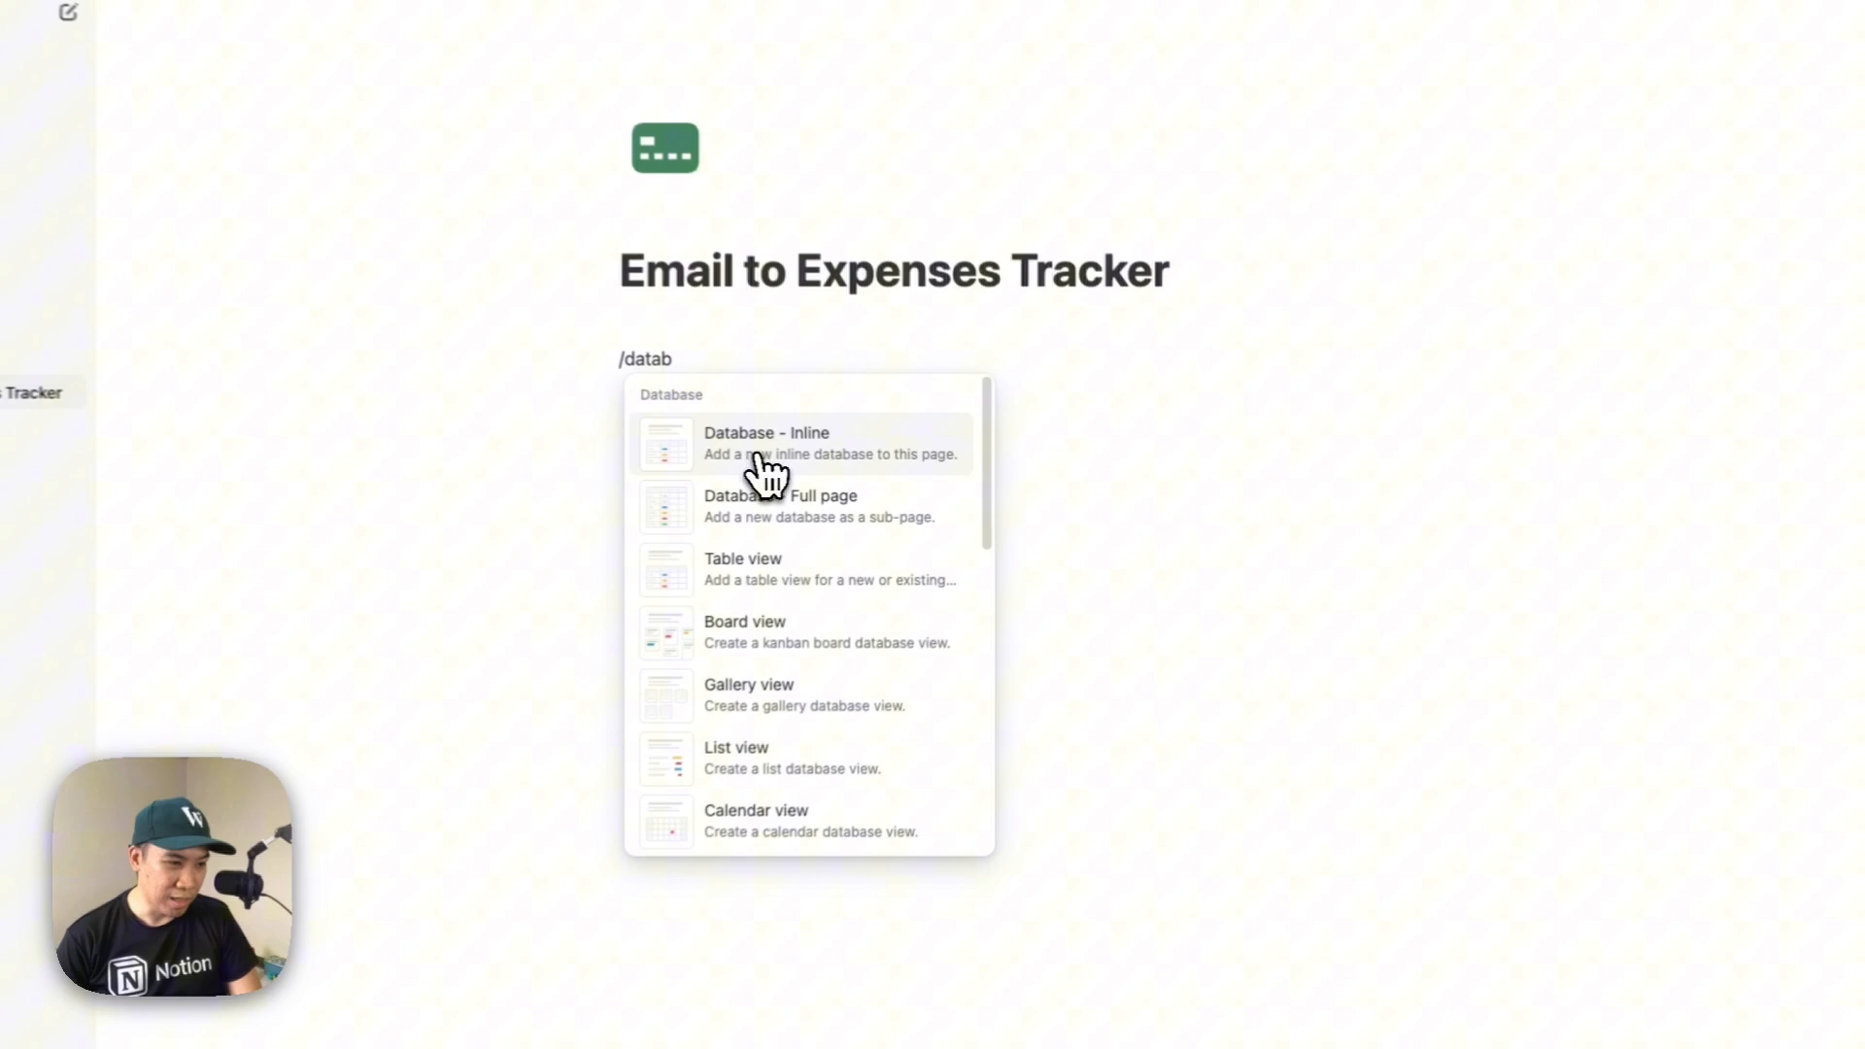
pyautogui.click(758, 456)
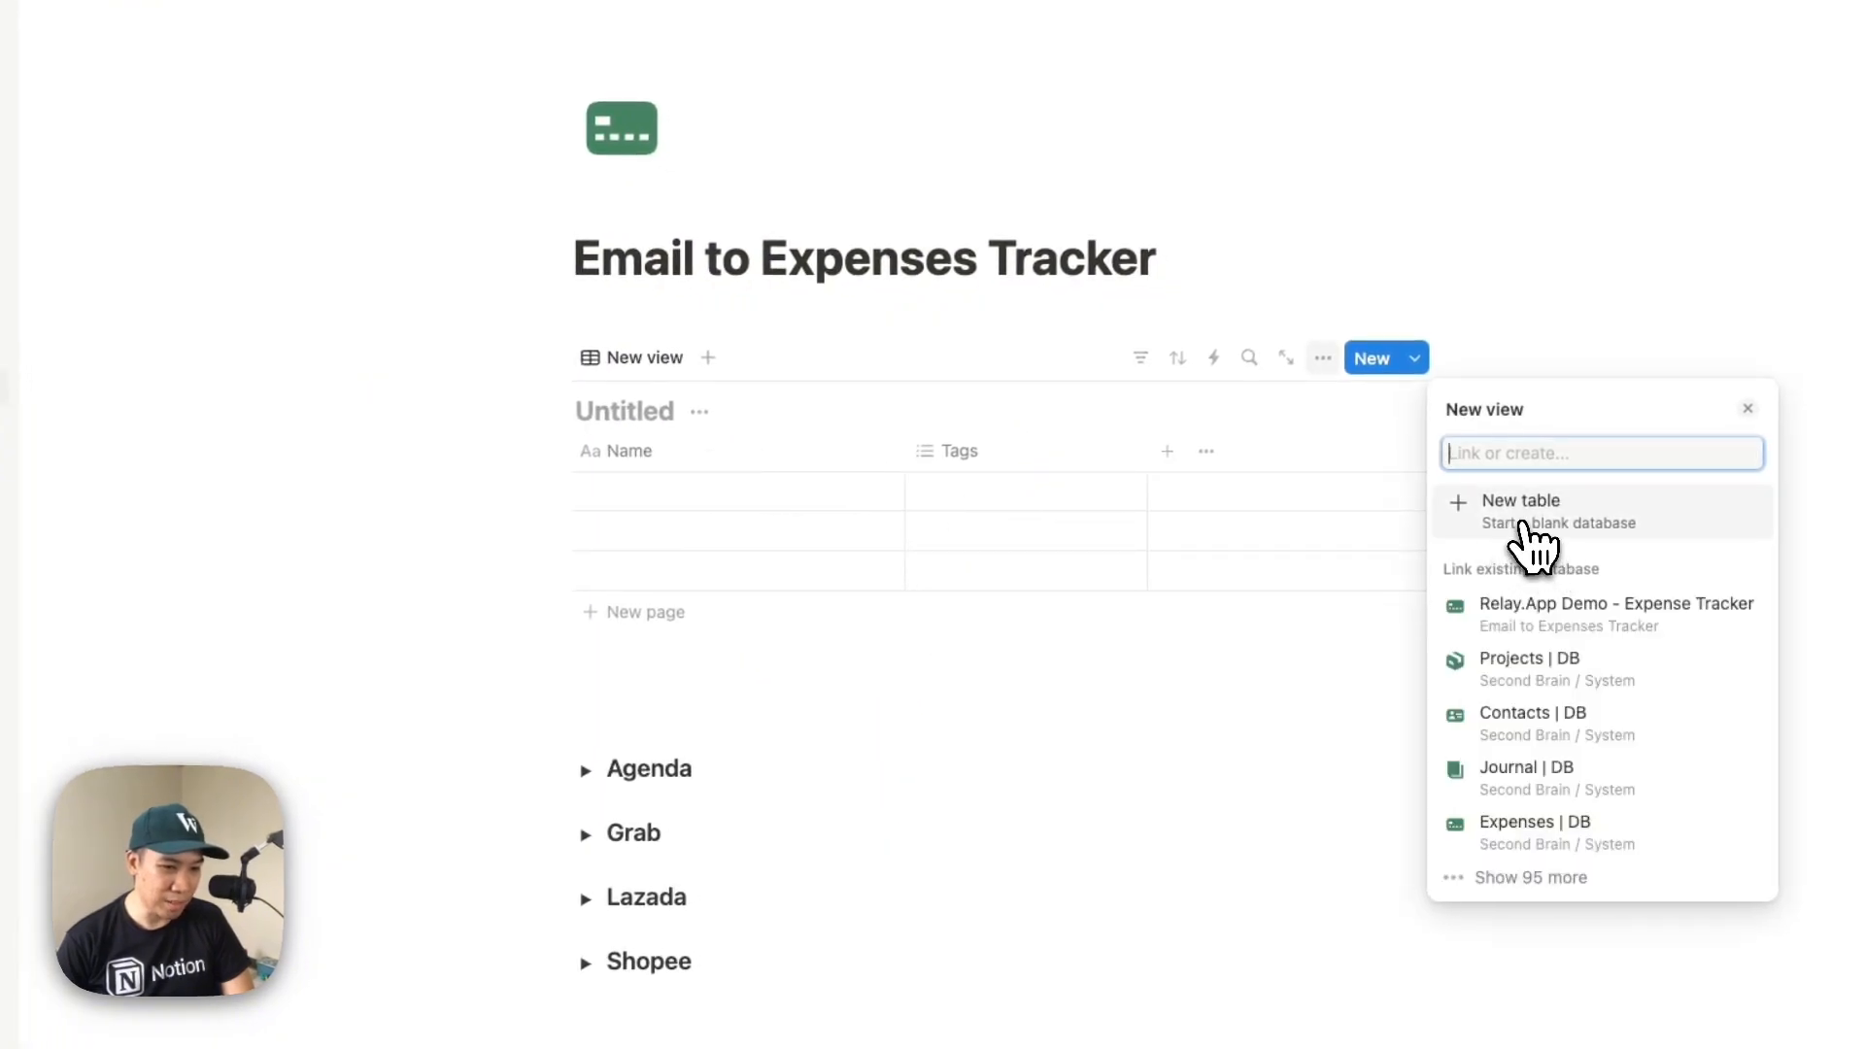
pyautogui.click(1530, 540)
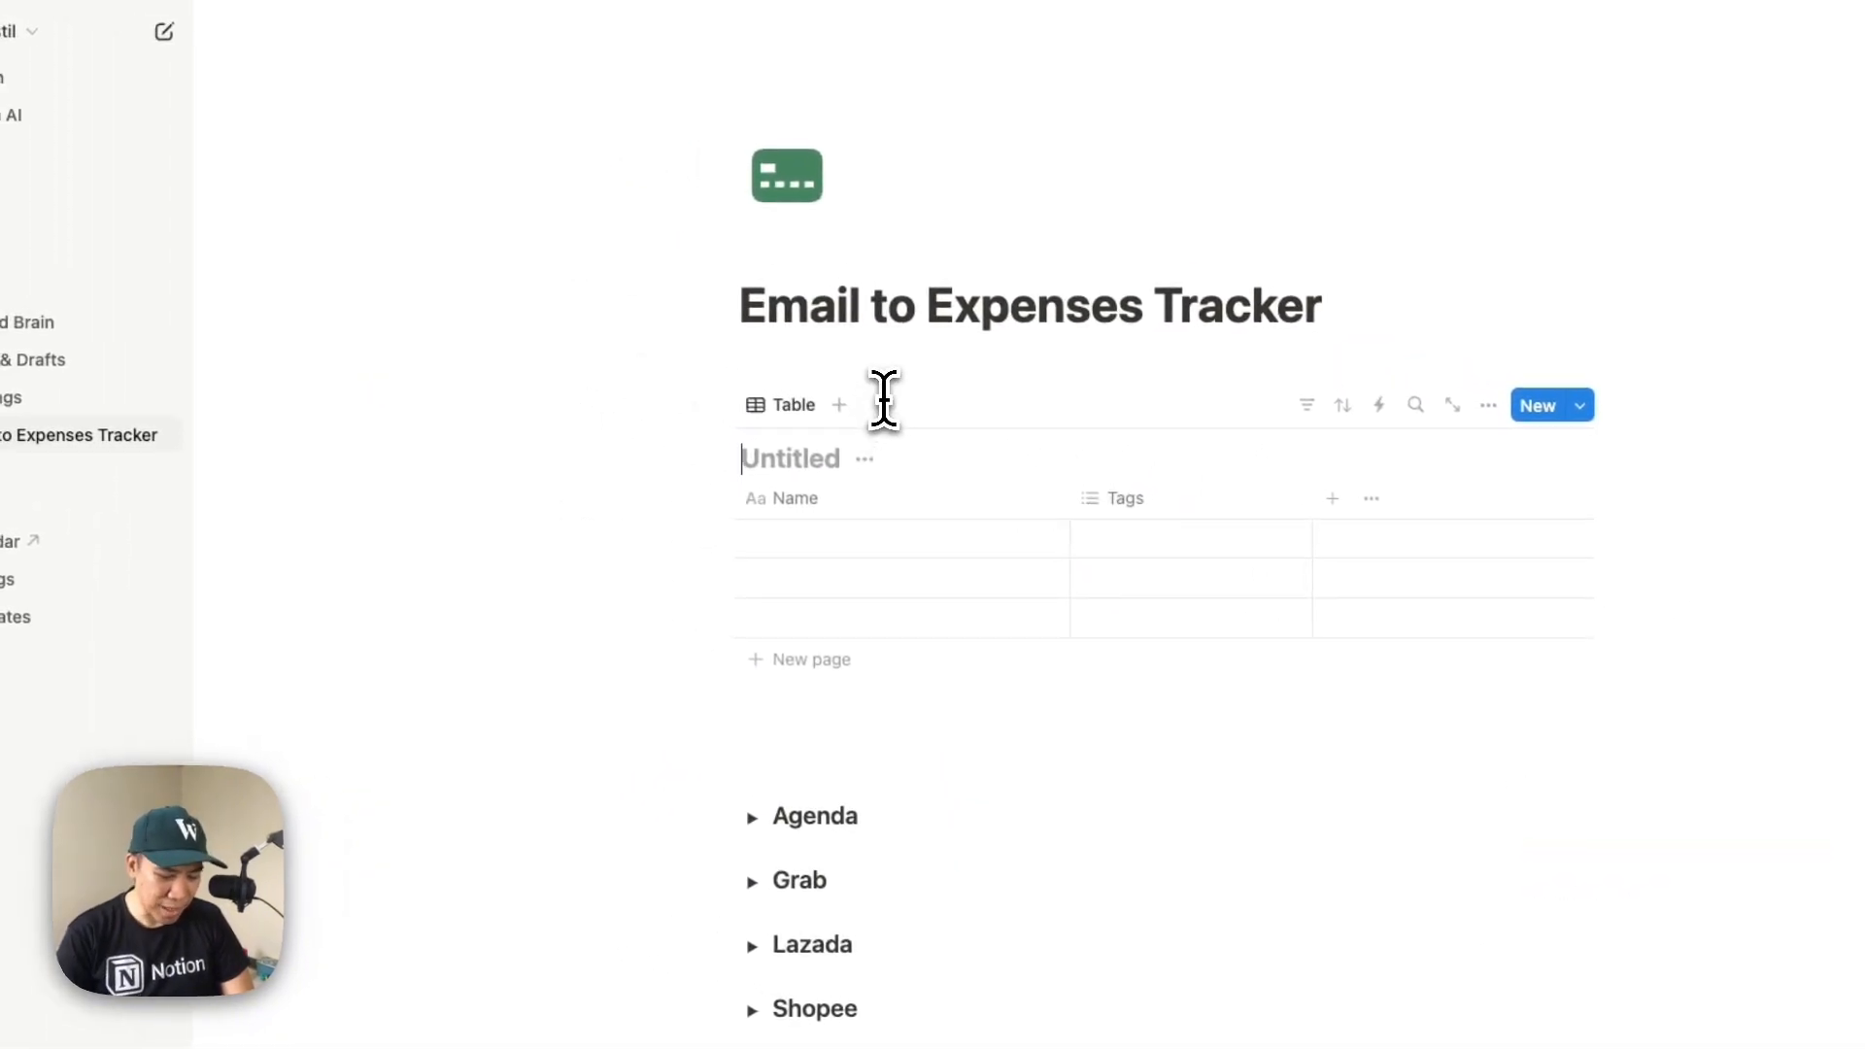
# Title the database "Demo - Relay.App - Expense Tracker" and remove the automatic link from Relay.App
pyautogui.write('Demo -R')
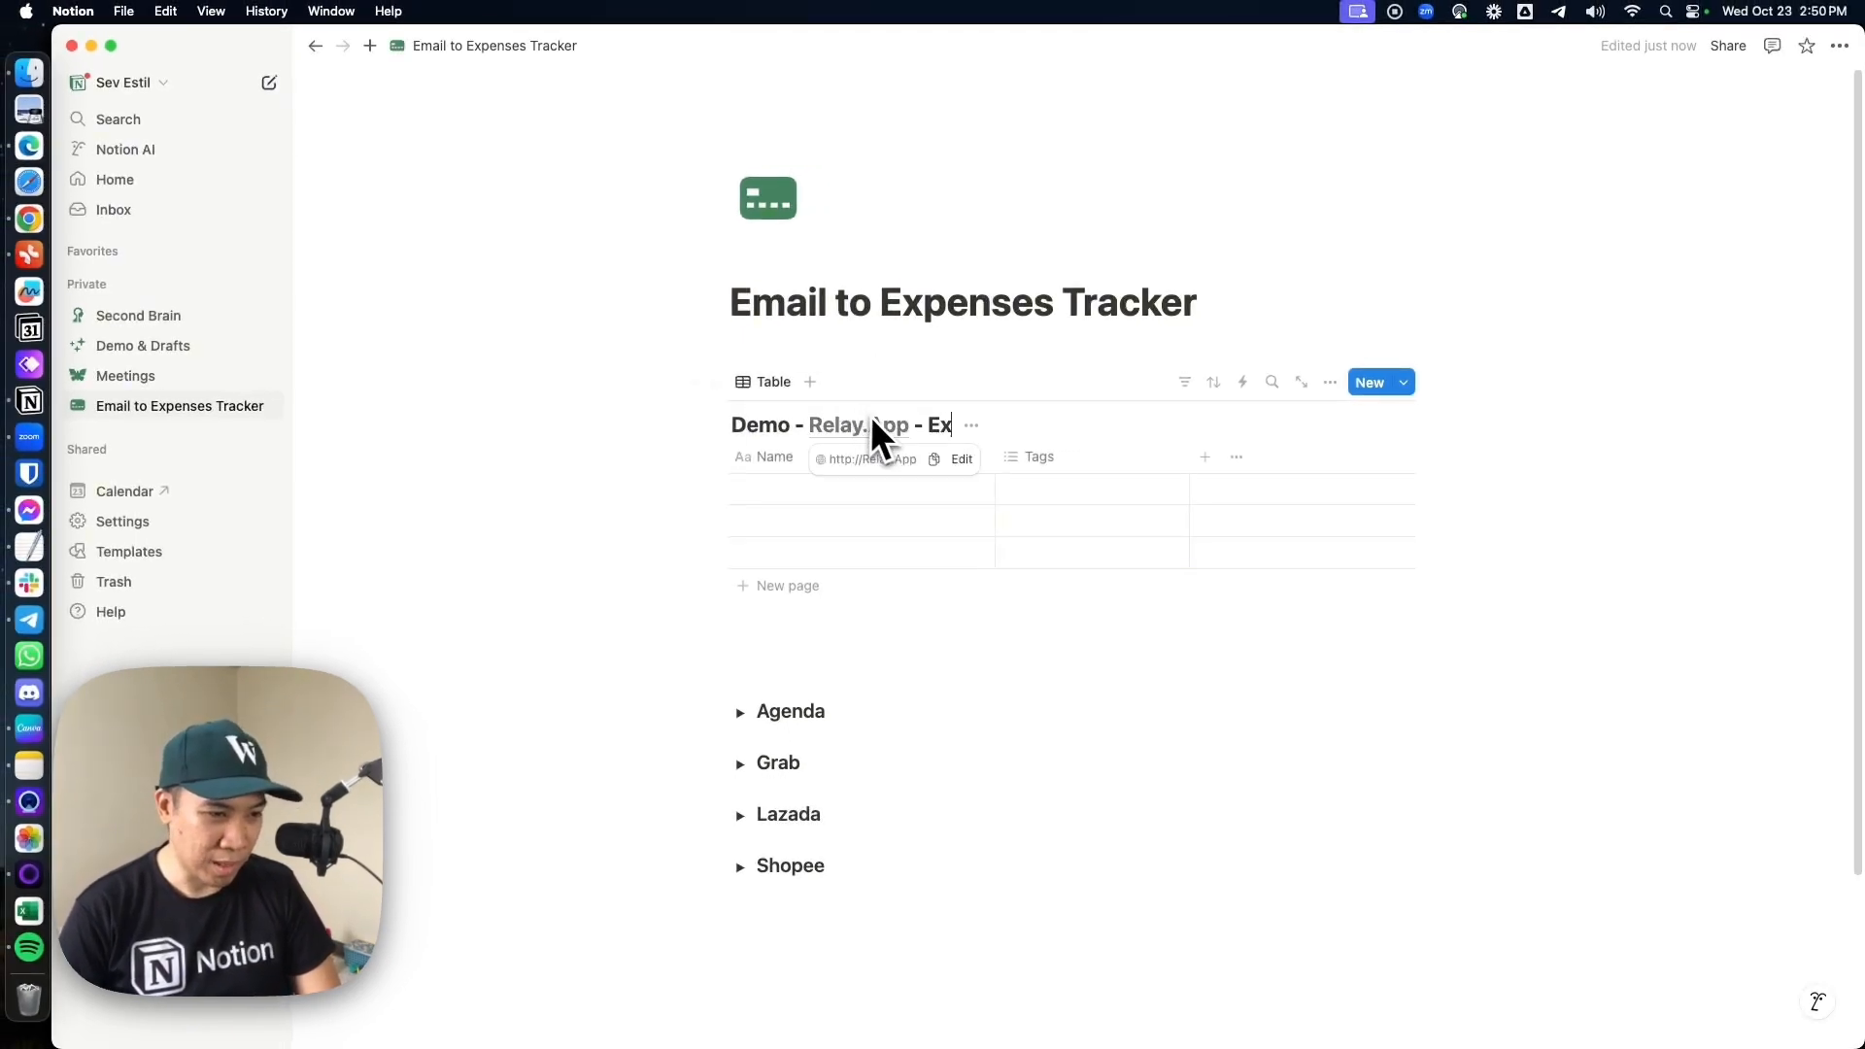
pyautogui.moveTo(900, 435)
pyautogui.click(957, 459)
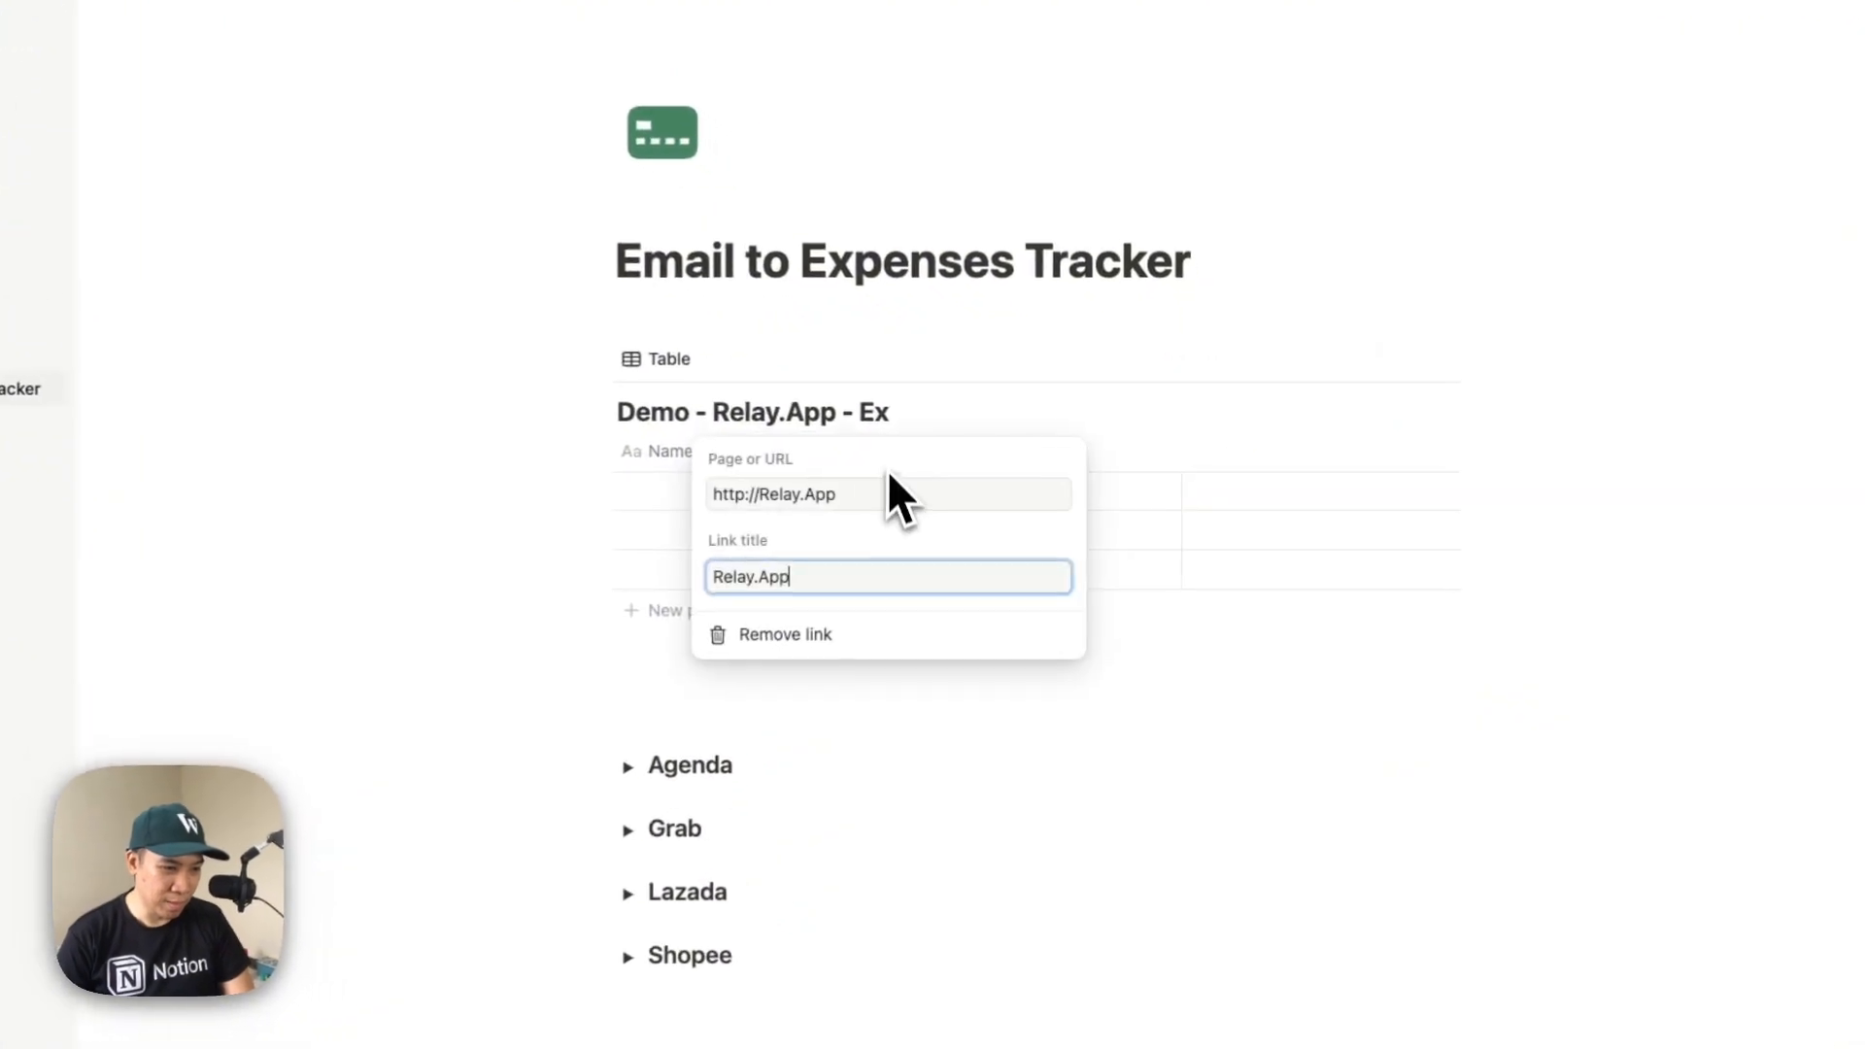
pyautogui.click(913, 601)
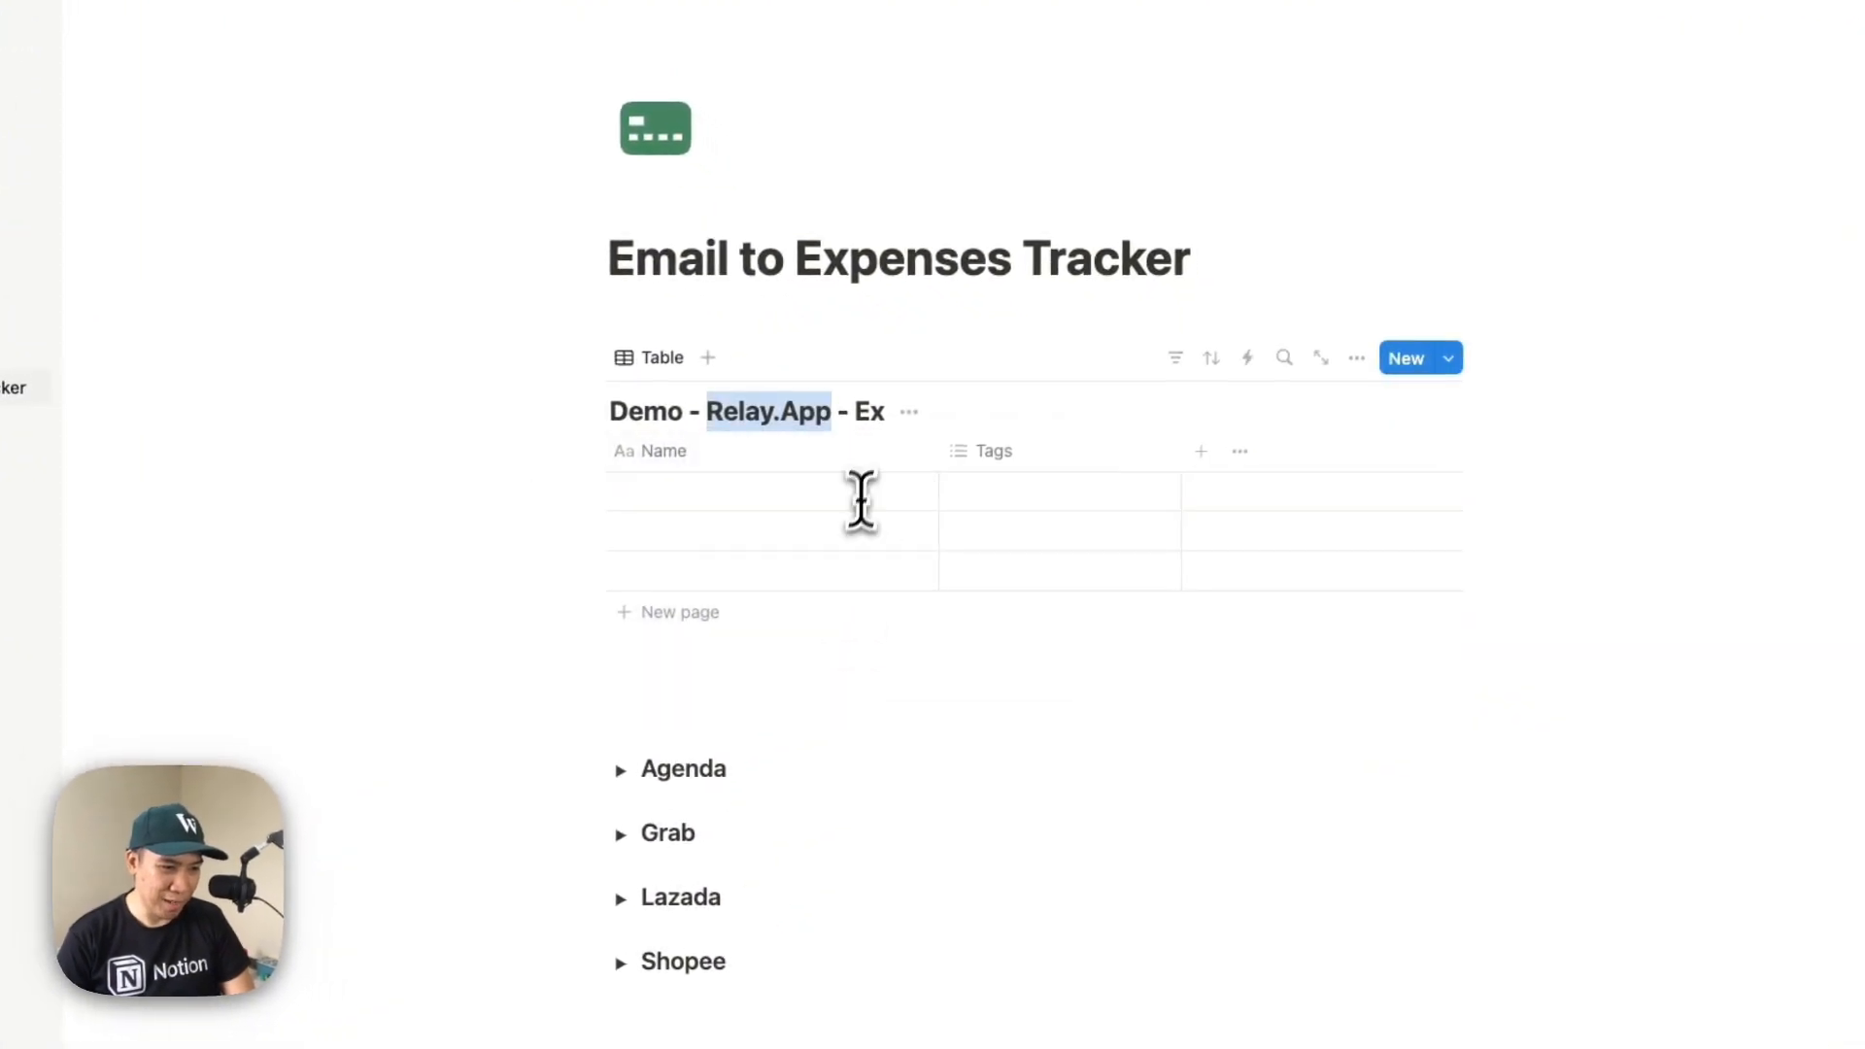
pyautogui.click(884, 424)
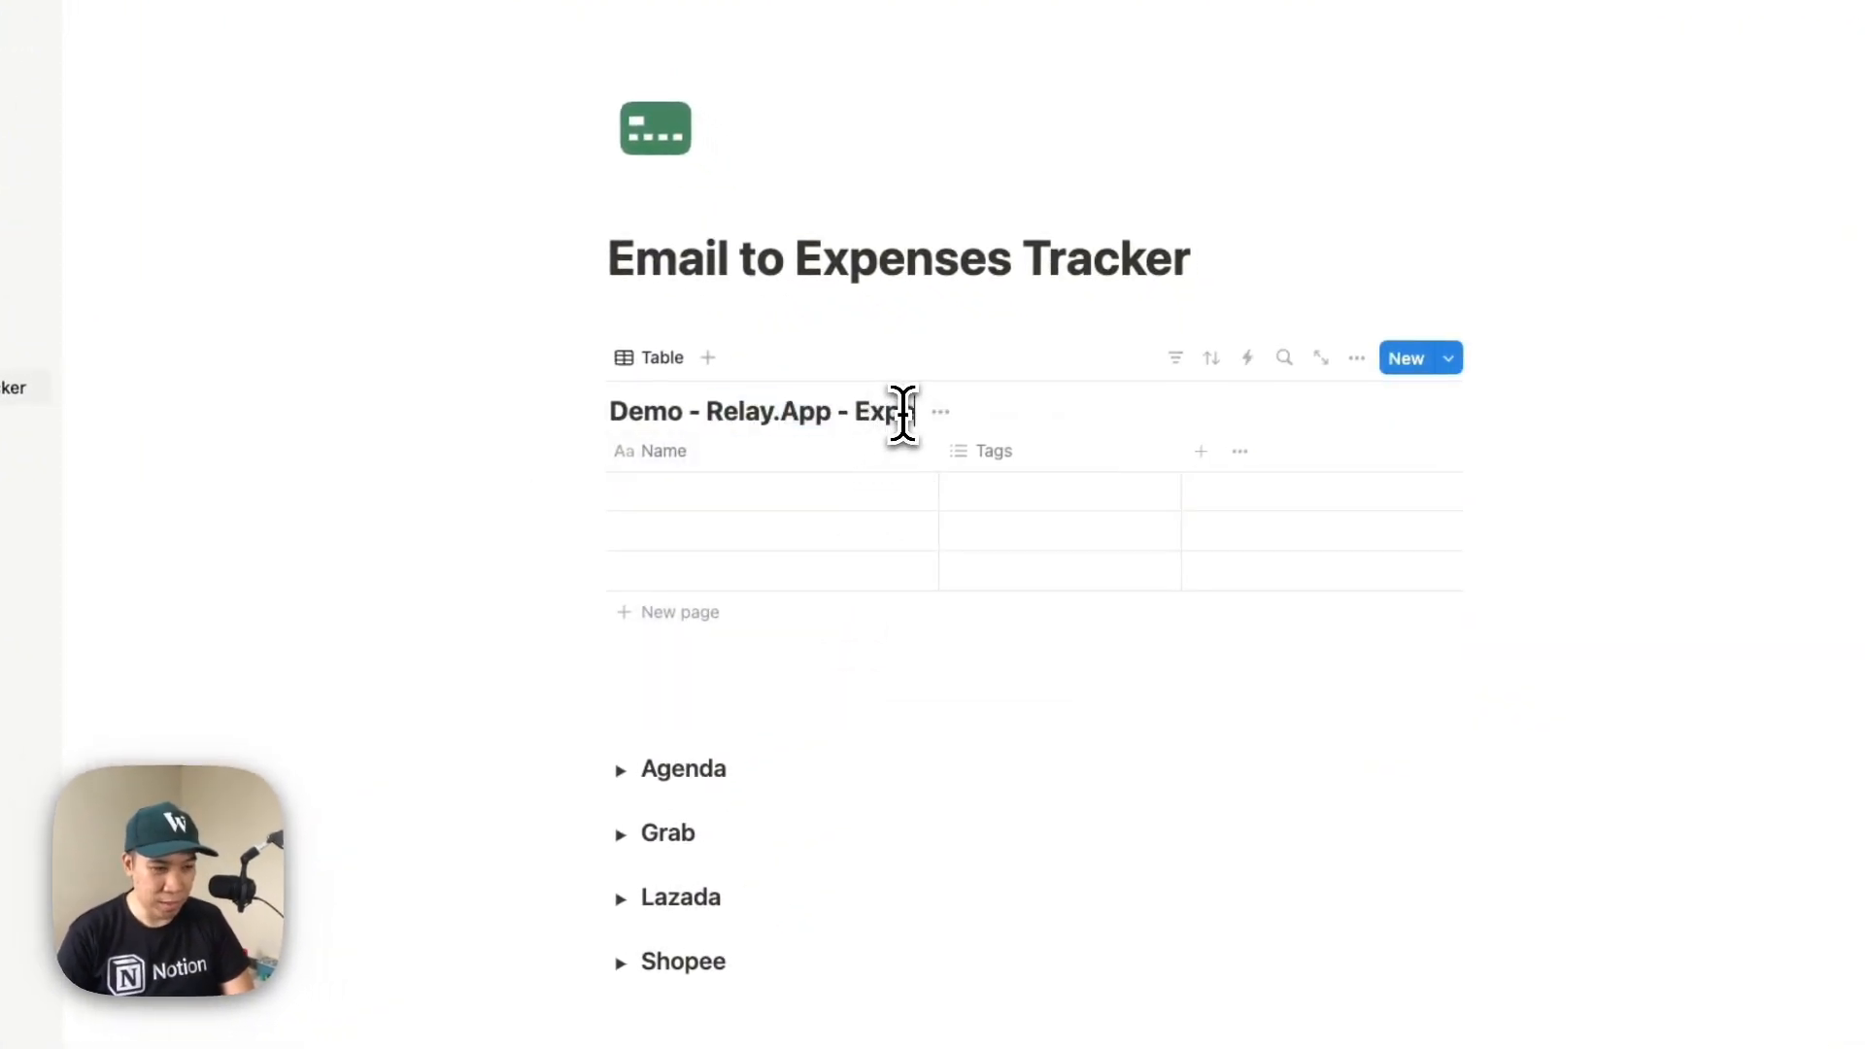
pyautogui.click(668, 411)
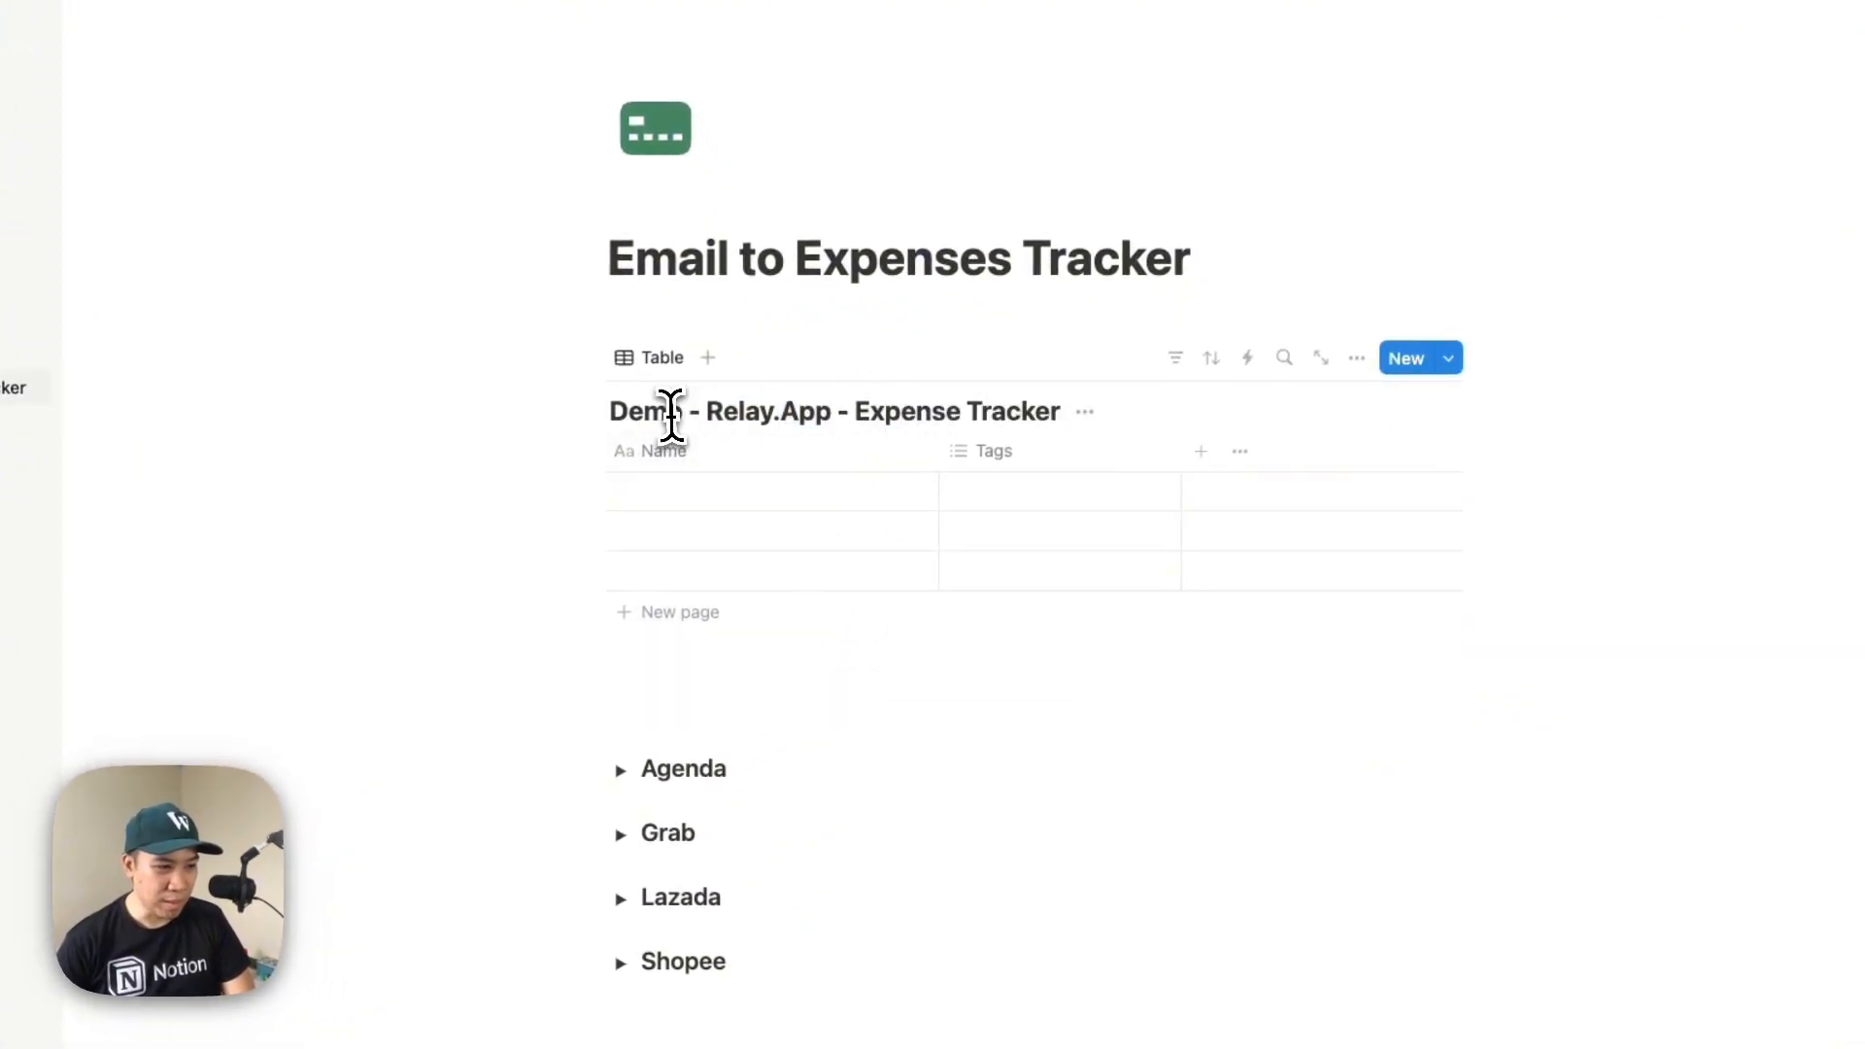
# Narrow the Name column, rename the Tags property to Date and change its type to Date
pyautogui.moveTo(939, 449); pyautogui.dragTo(851, 453)
pyautogui.click(868, 457)
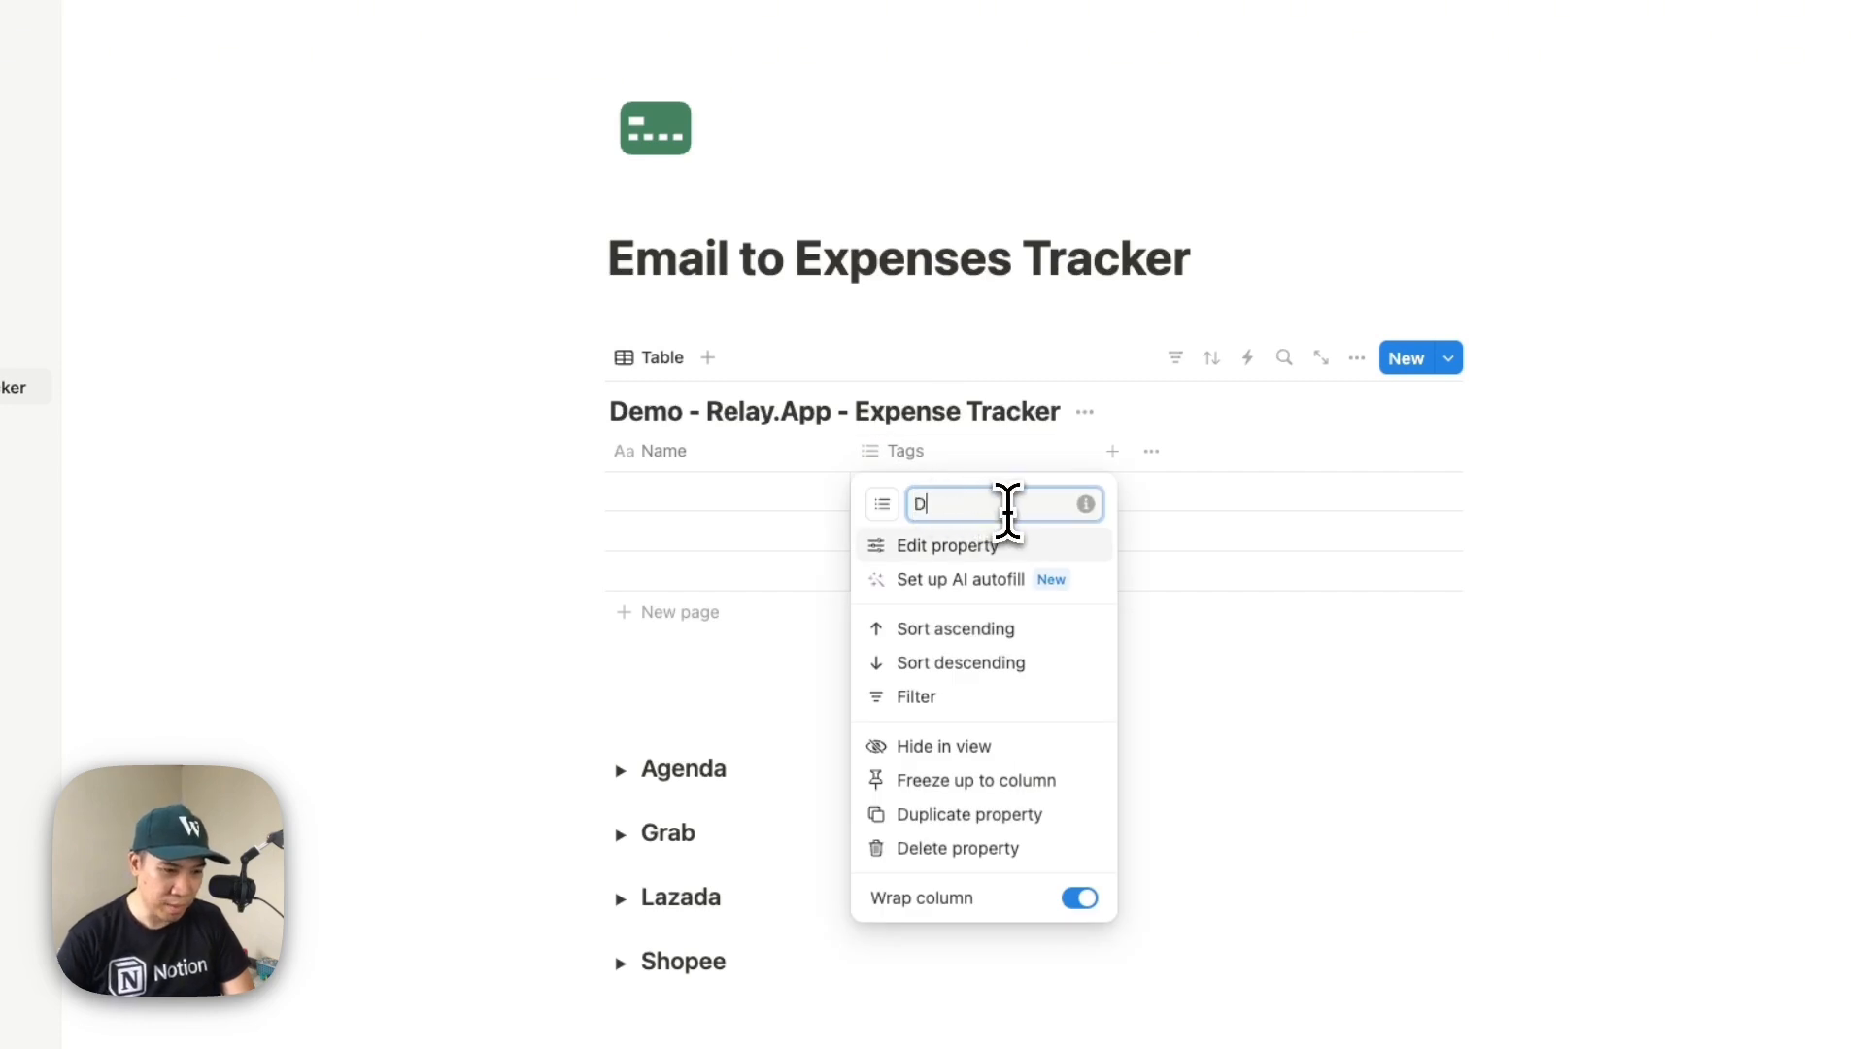
pyautogui.write('Date')
pyautogui.click(937, 545)
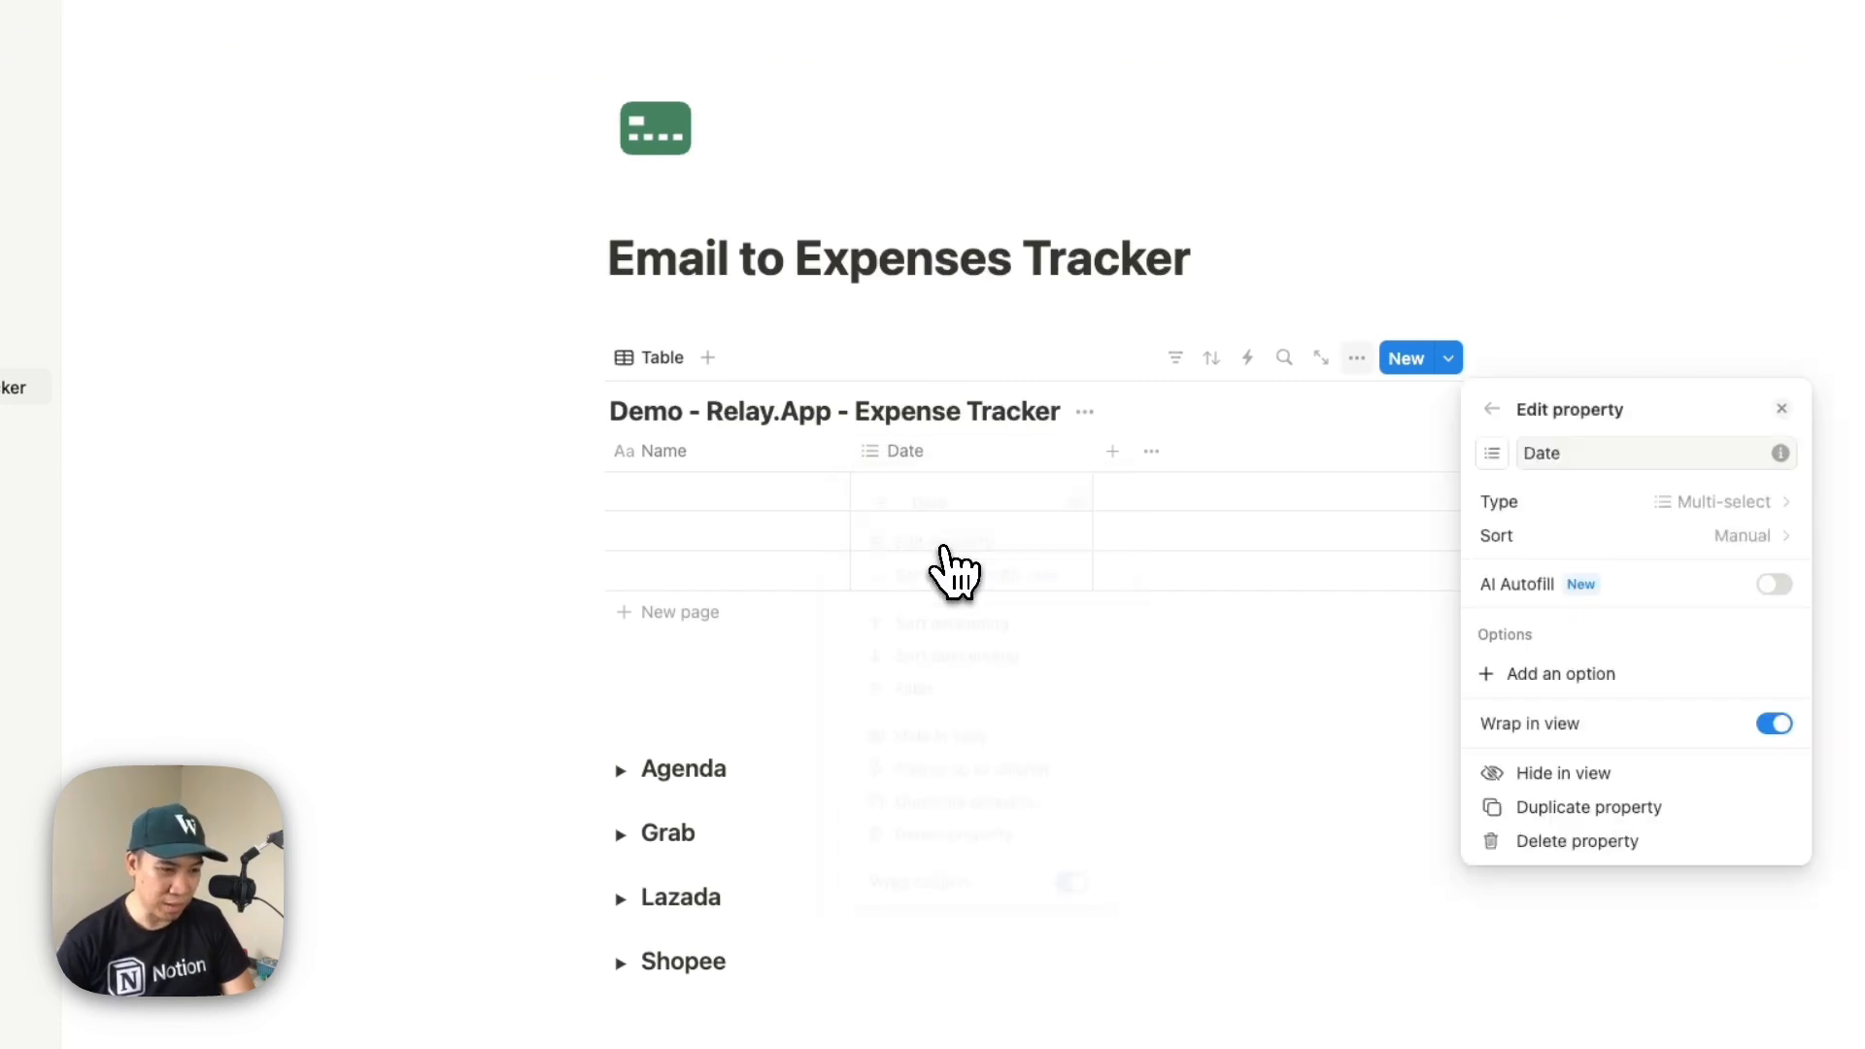
pyautogui.click(1508, 471)
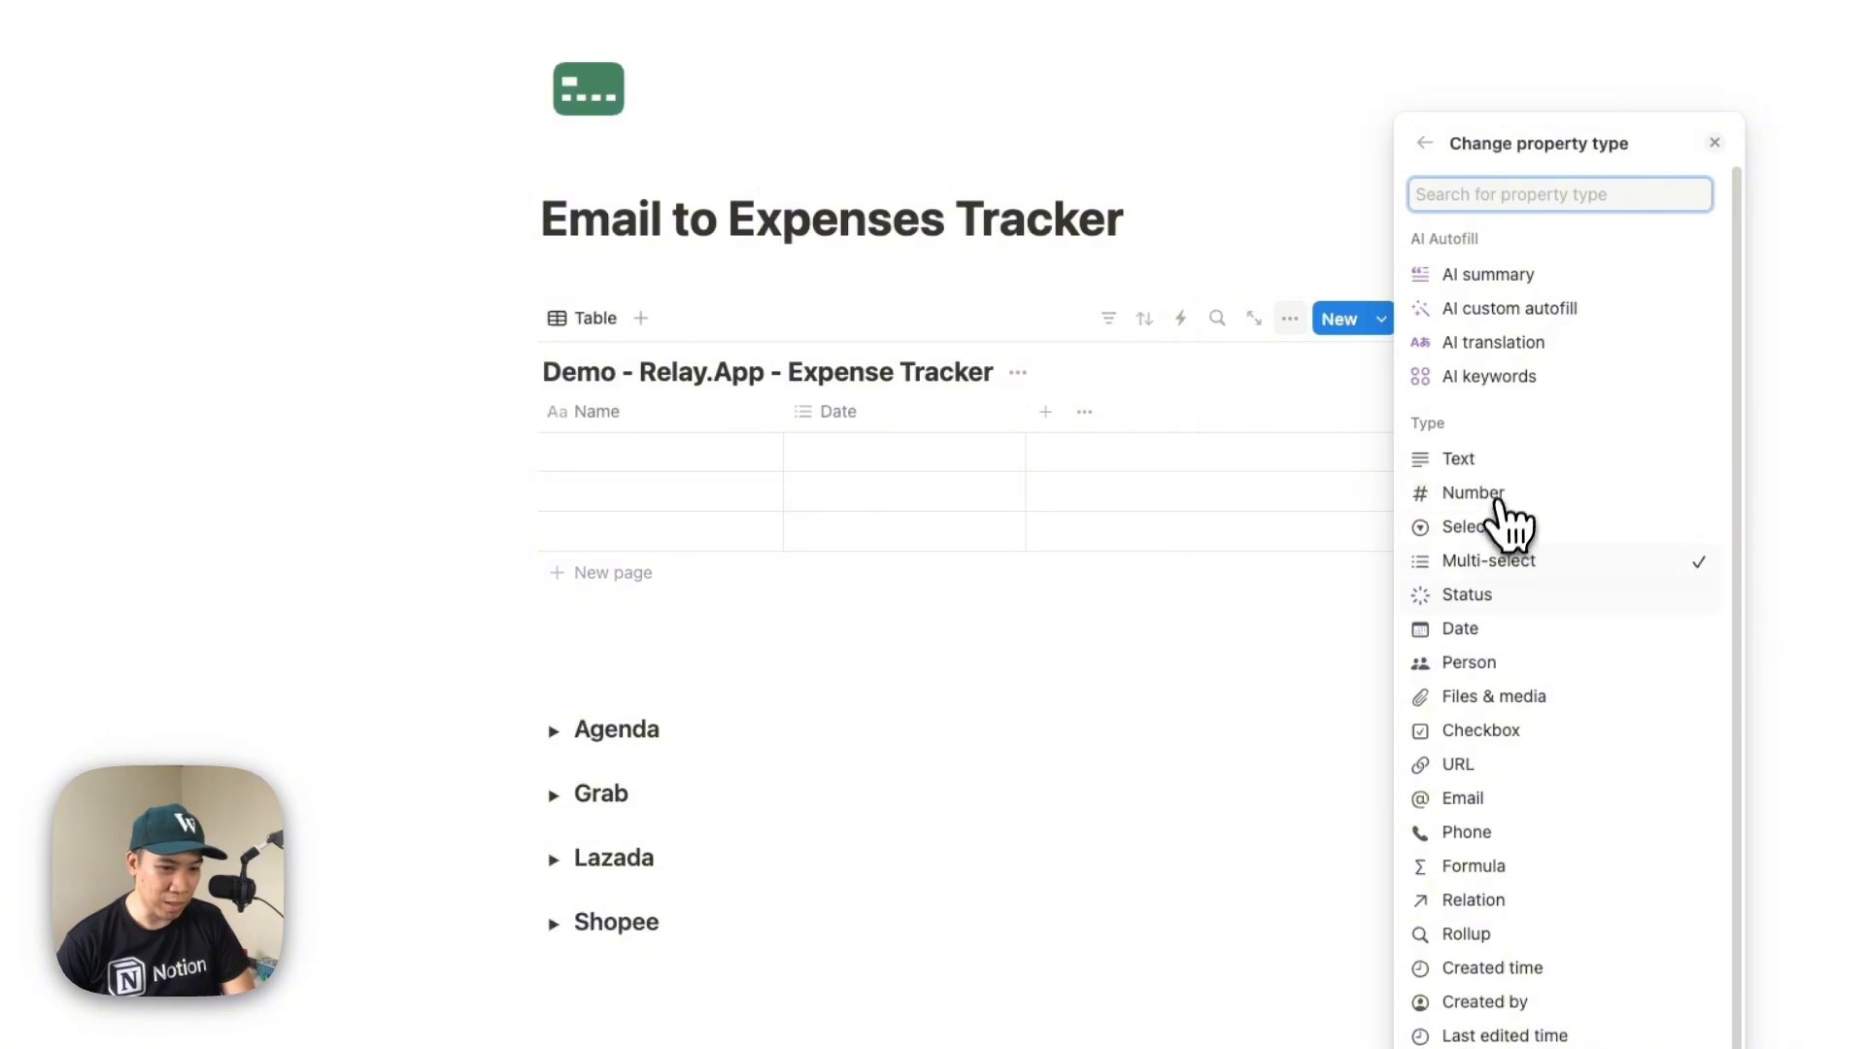
pyautogui.click(1448, 622)
pyautogui.press('Escape')
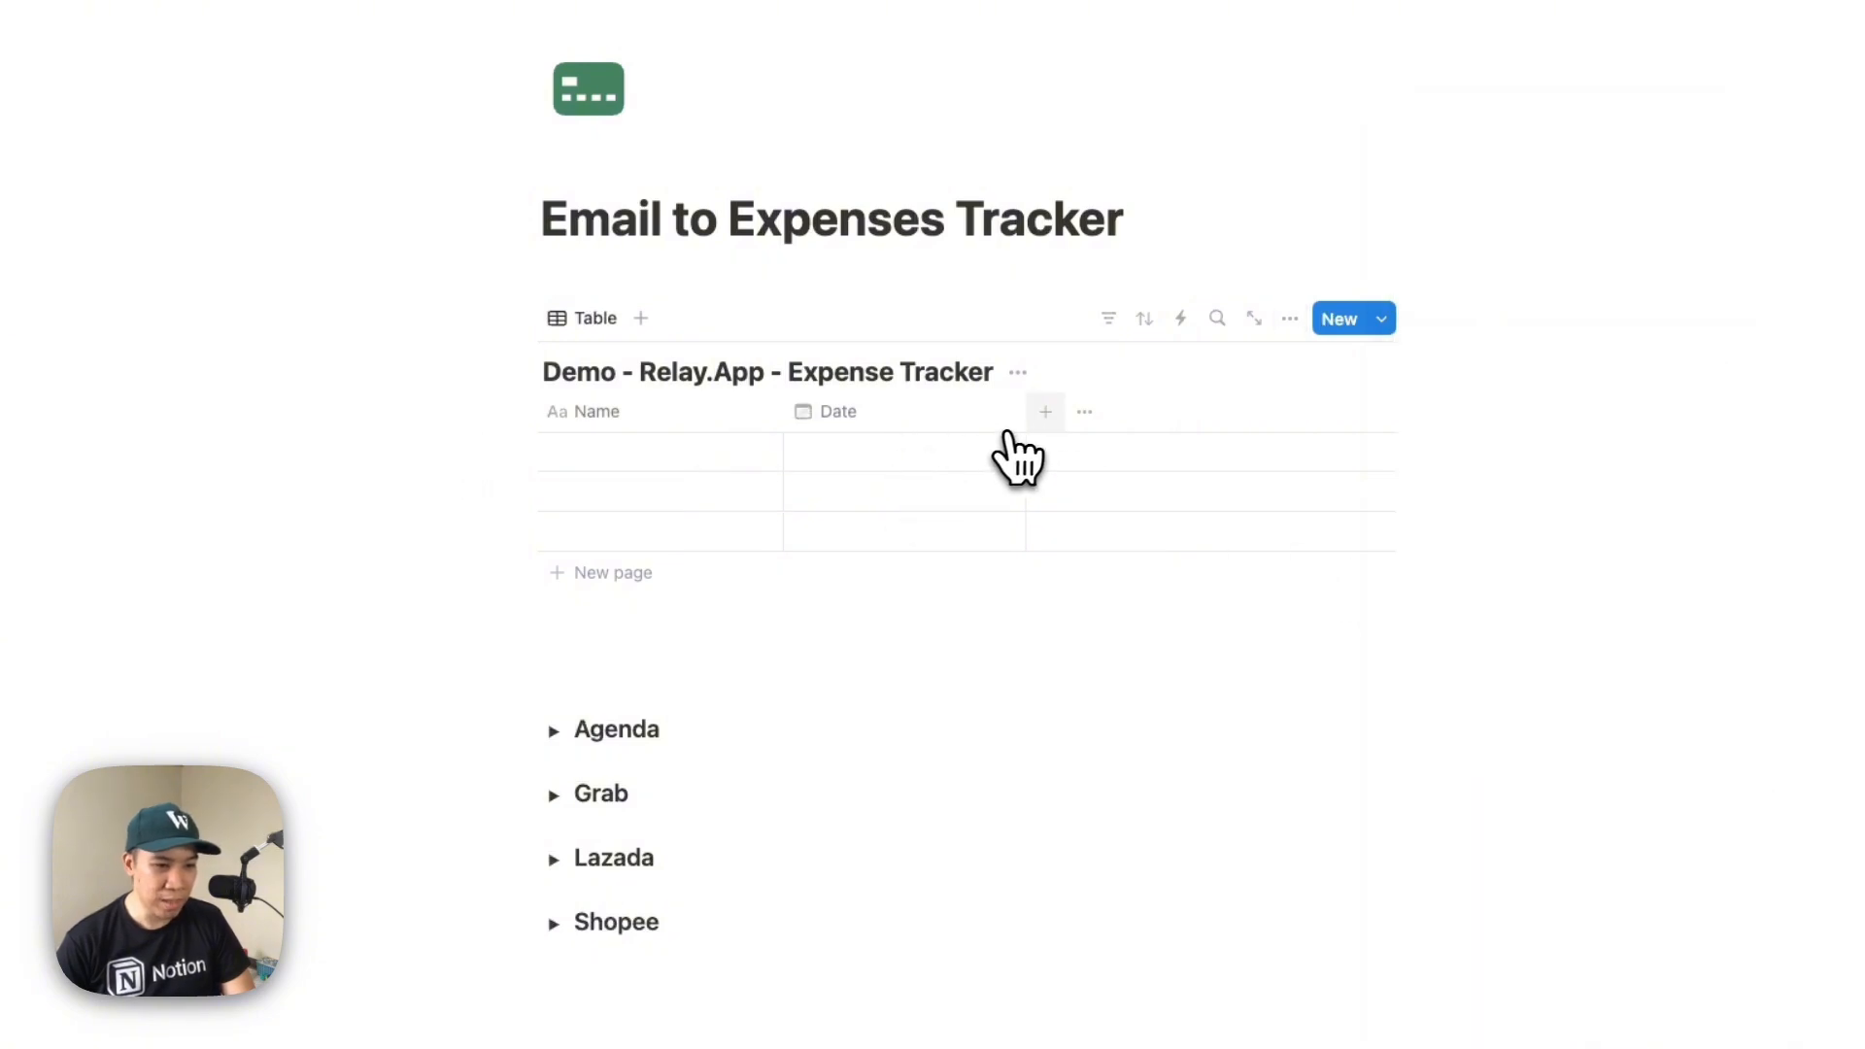
# Add a number property named Amount with the Philippine peso format
pyautogui.click(1046, 411)
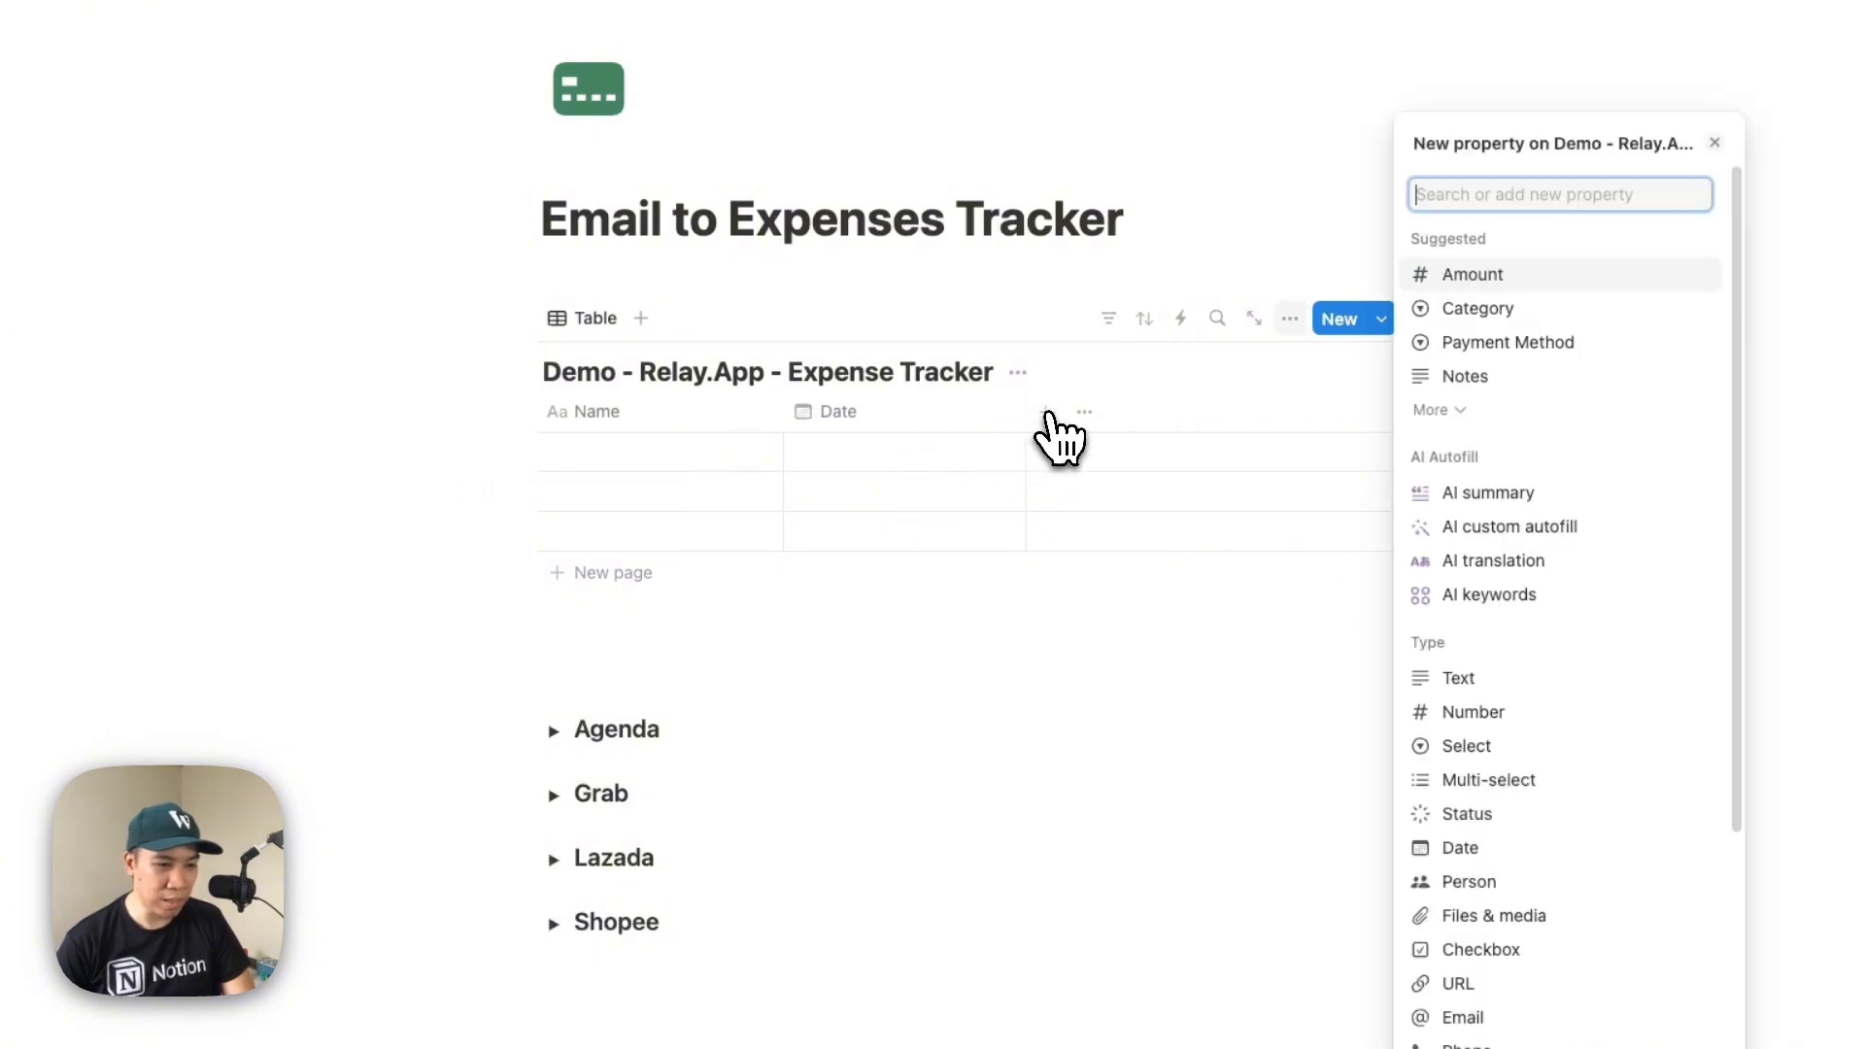
pyautogui.click(1447, 717)
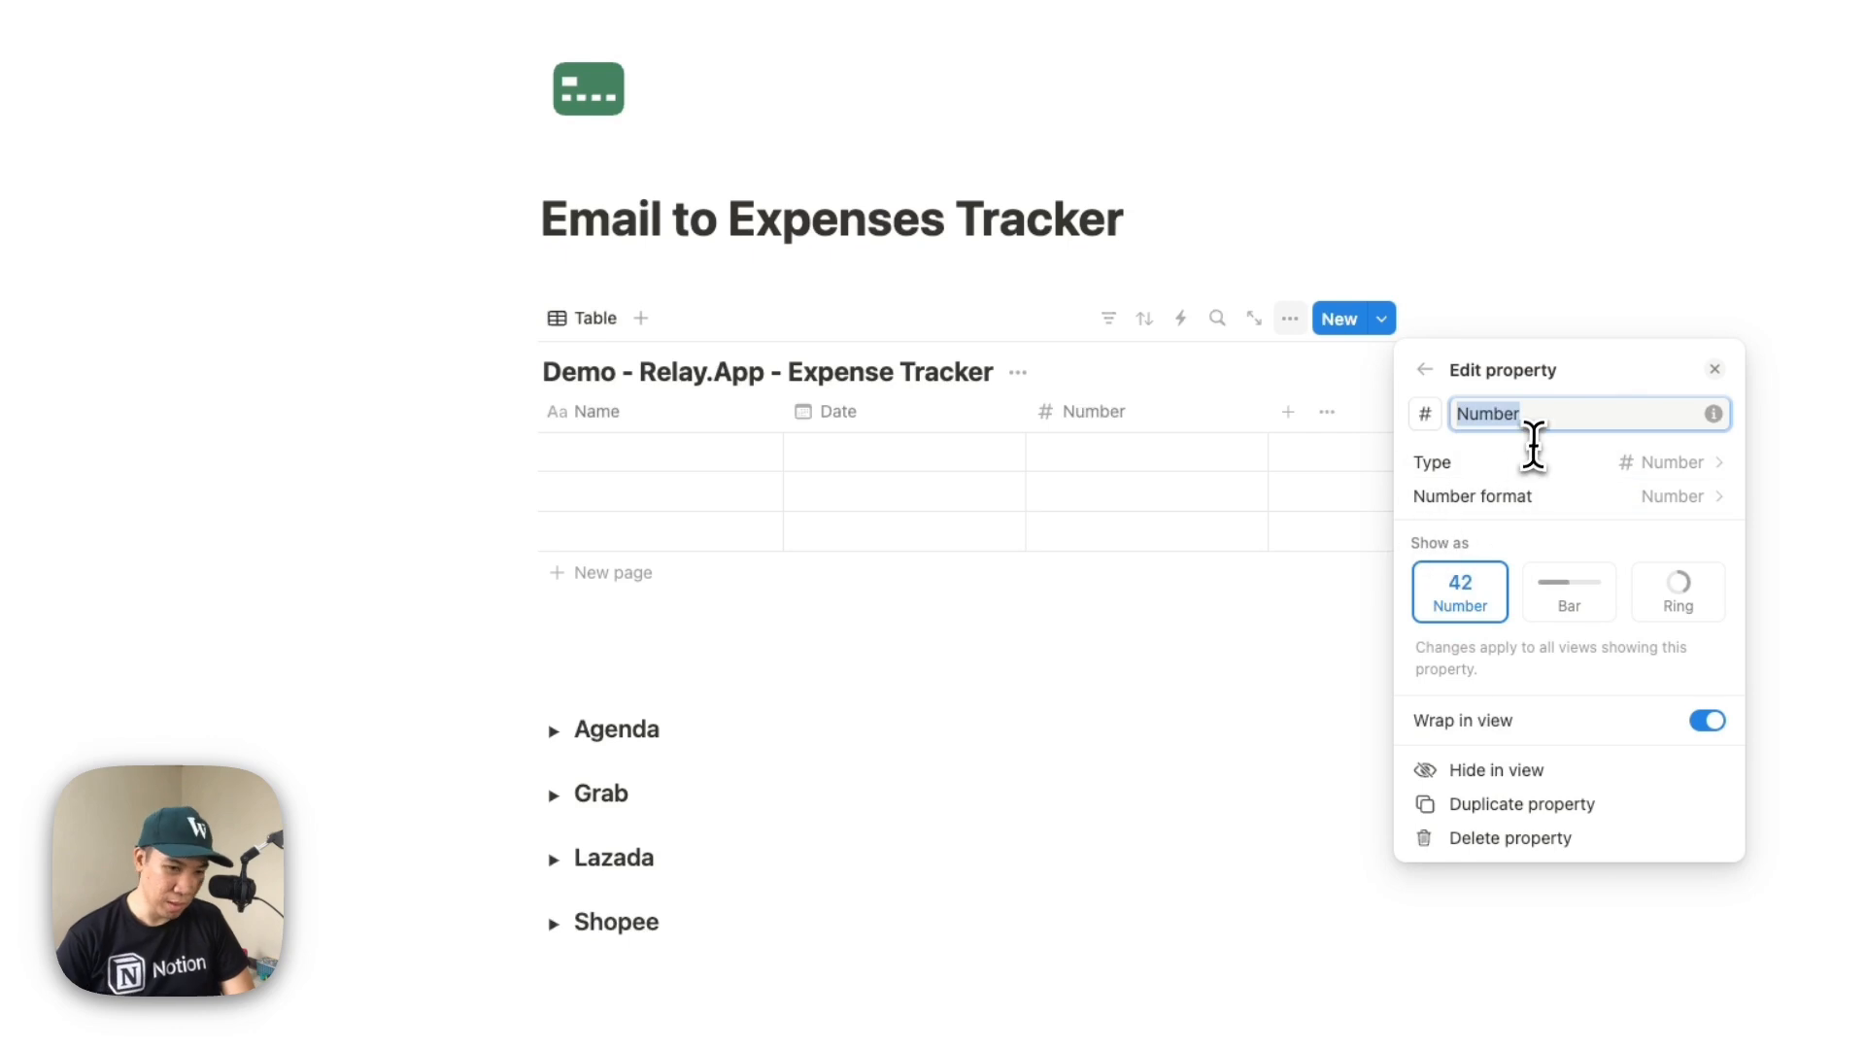
pyautogui.write('Amount')
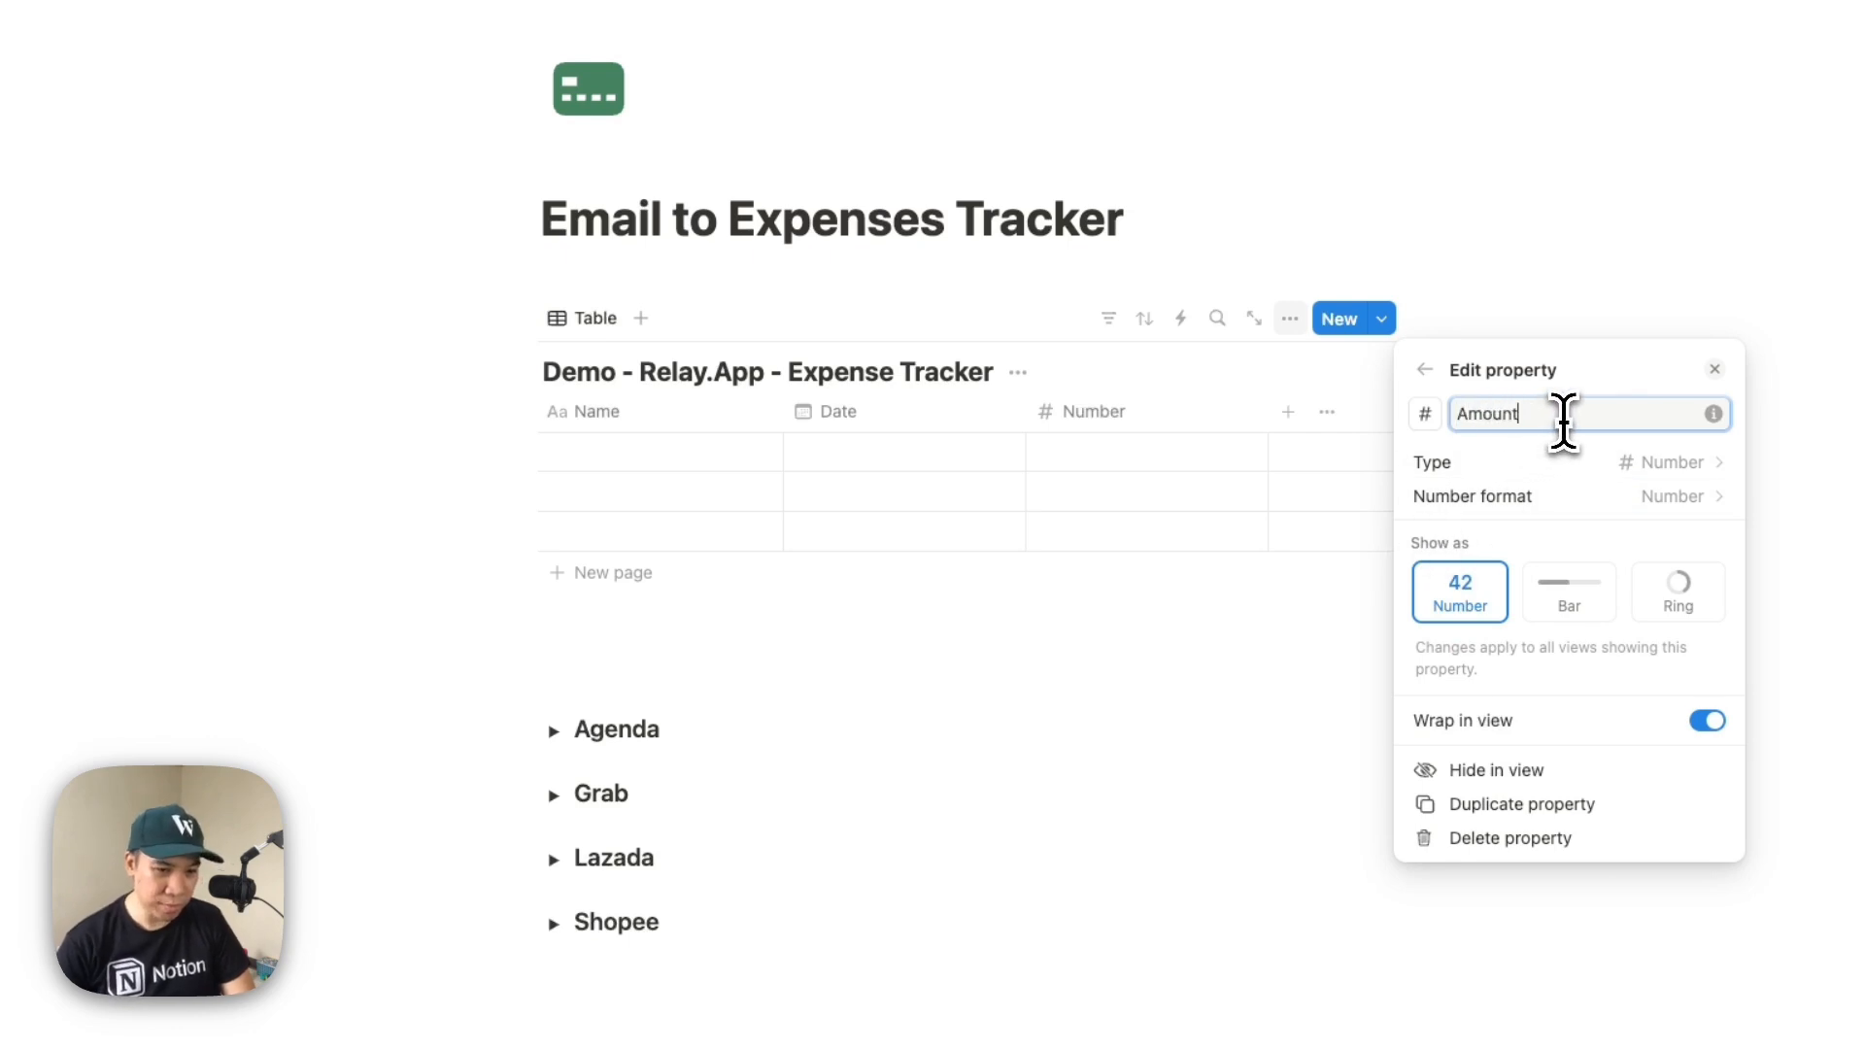
pyautogui.click(1462, 500)
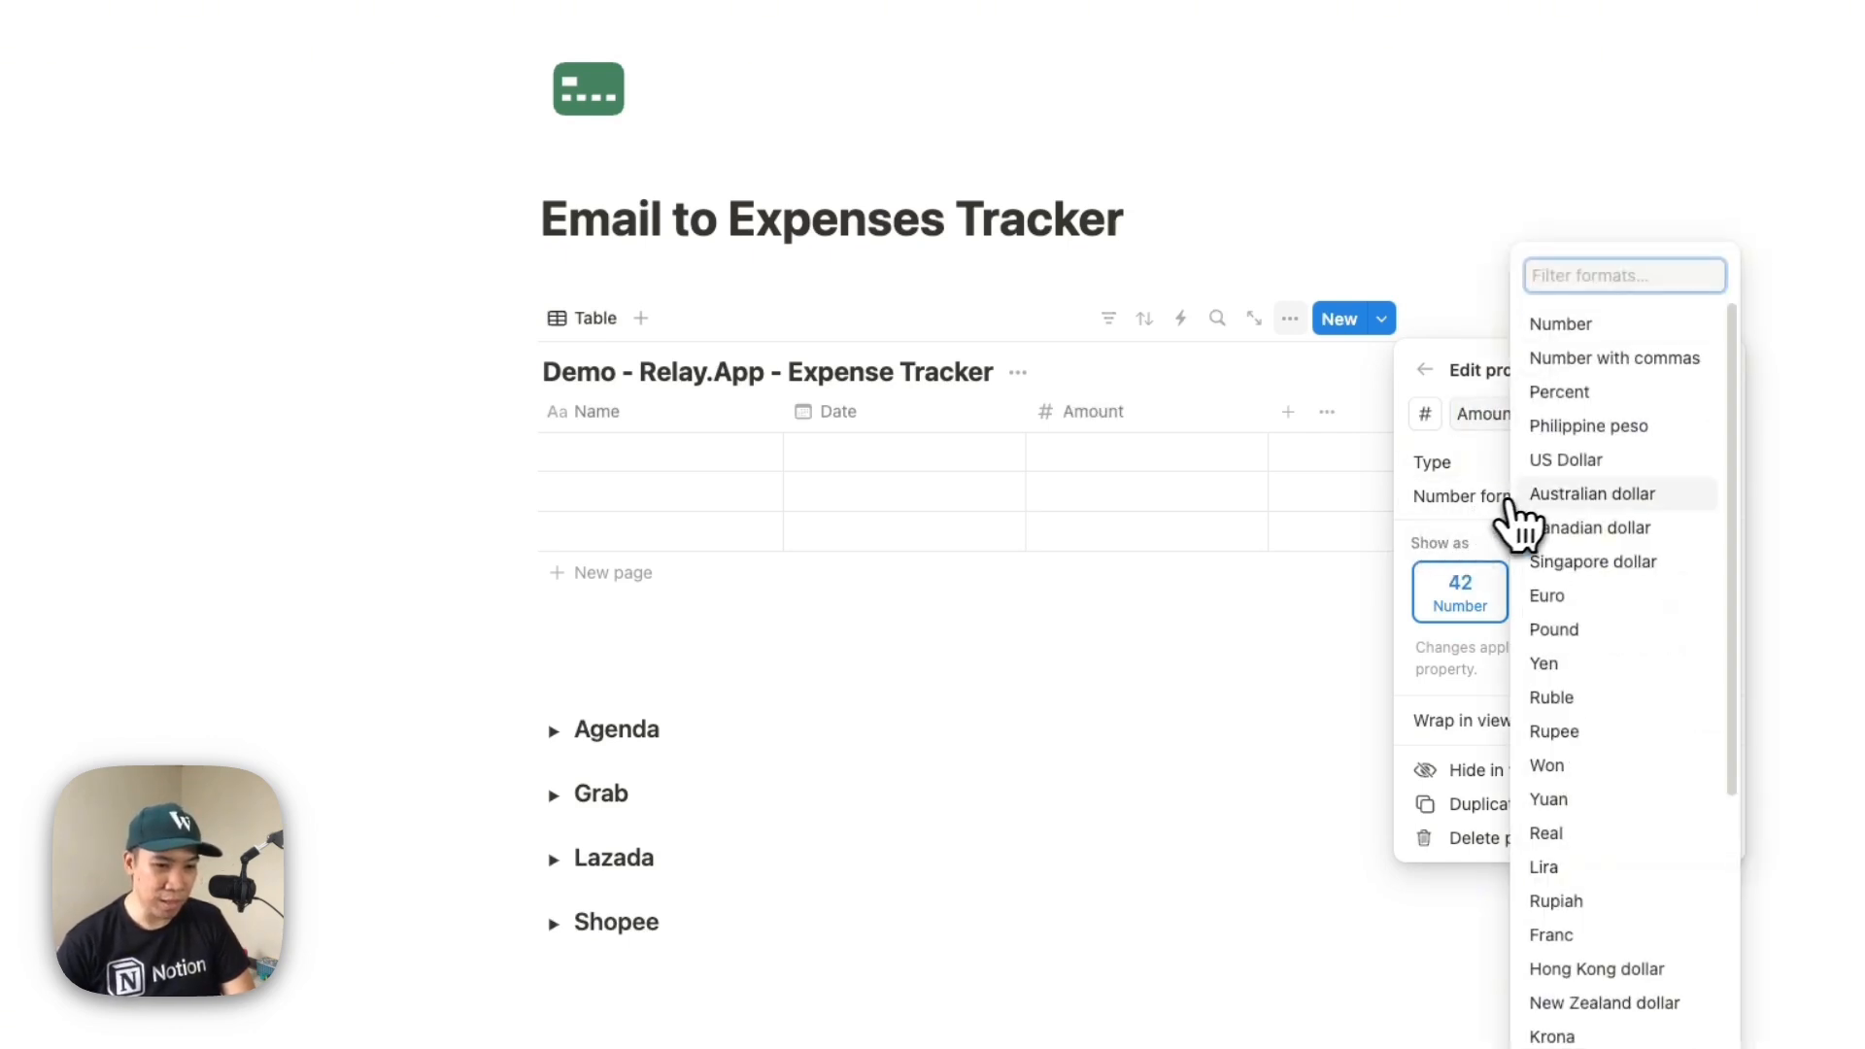
pyautogui.click(1569, 428)
pyautogui.press('Escape')
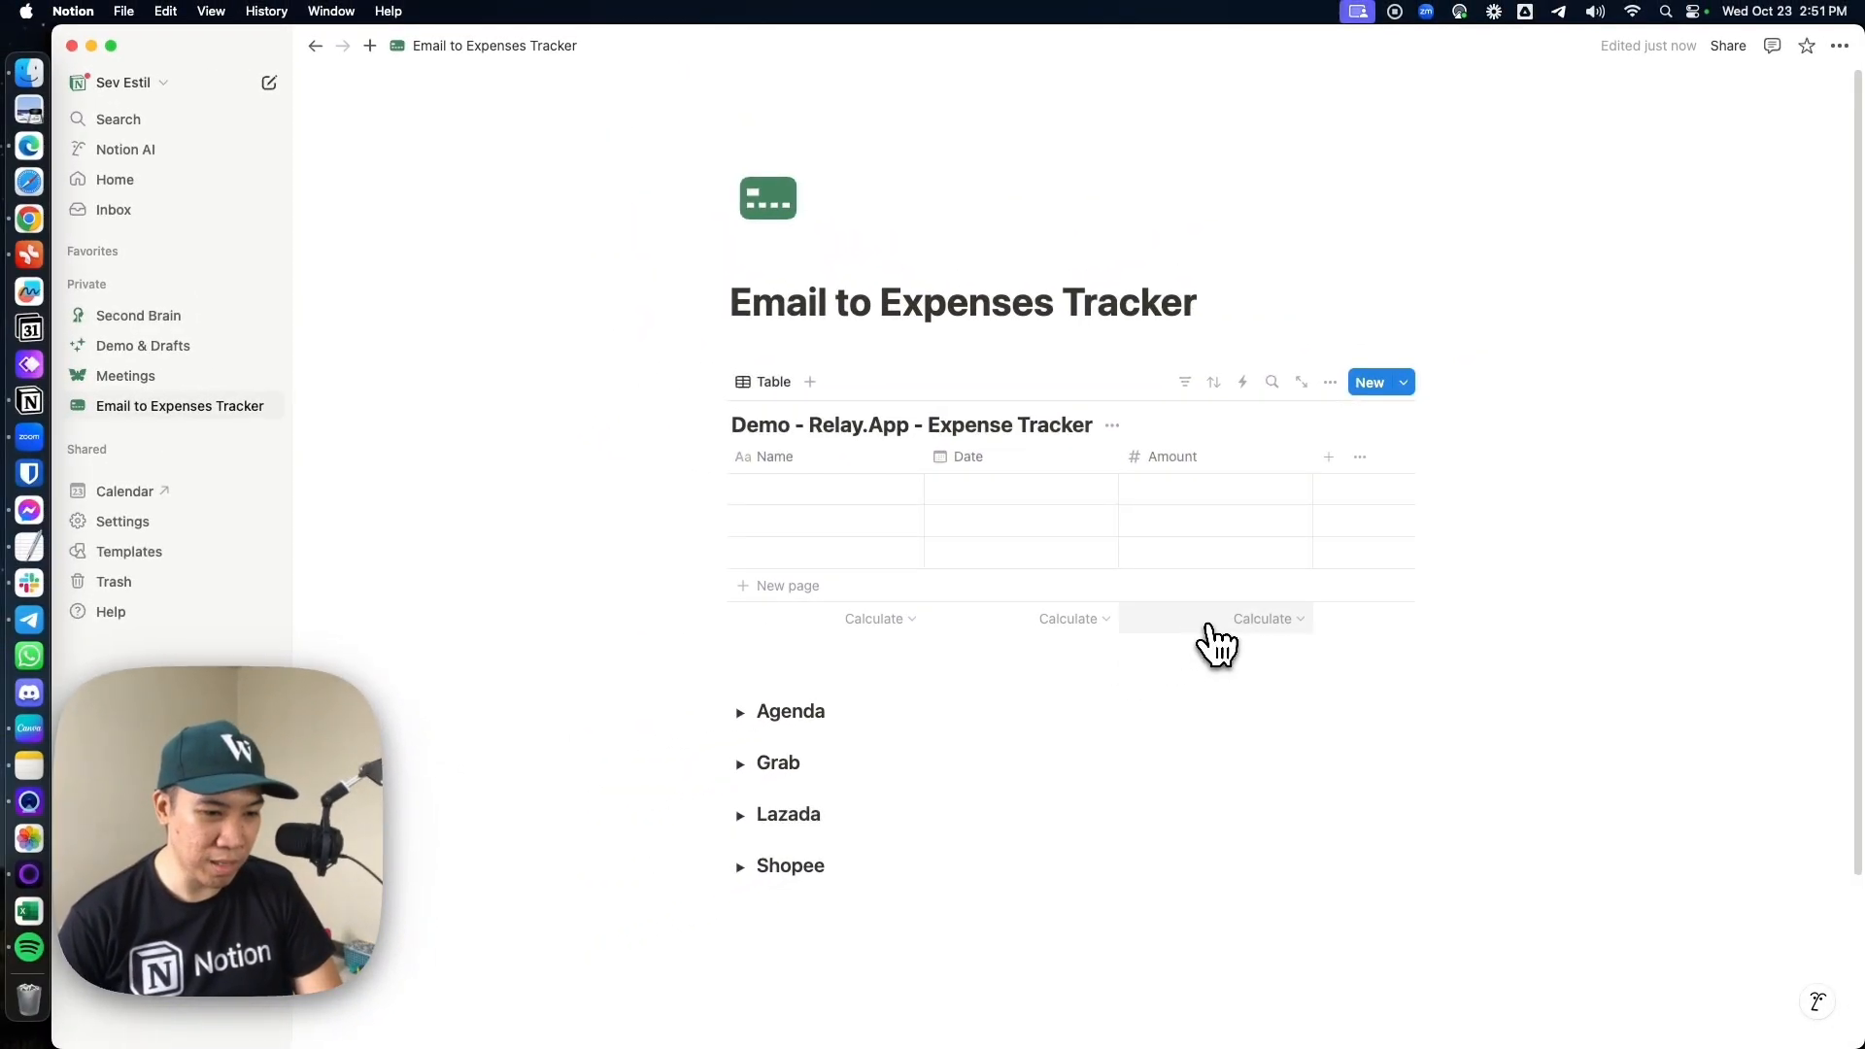
# Set the calculation under the Amount column to Sum
pyautogui.click(1254, 622)
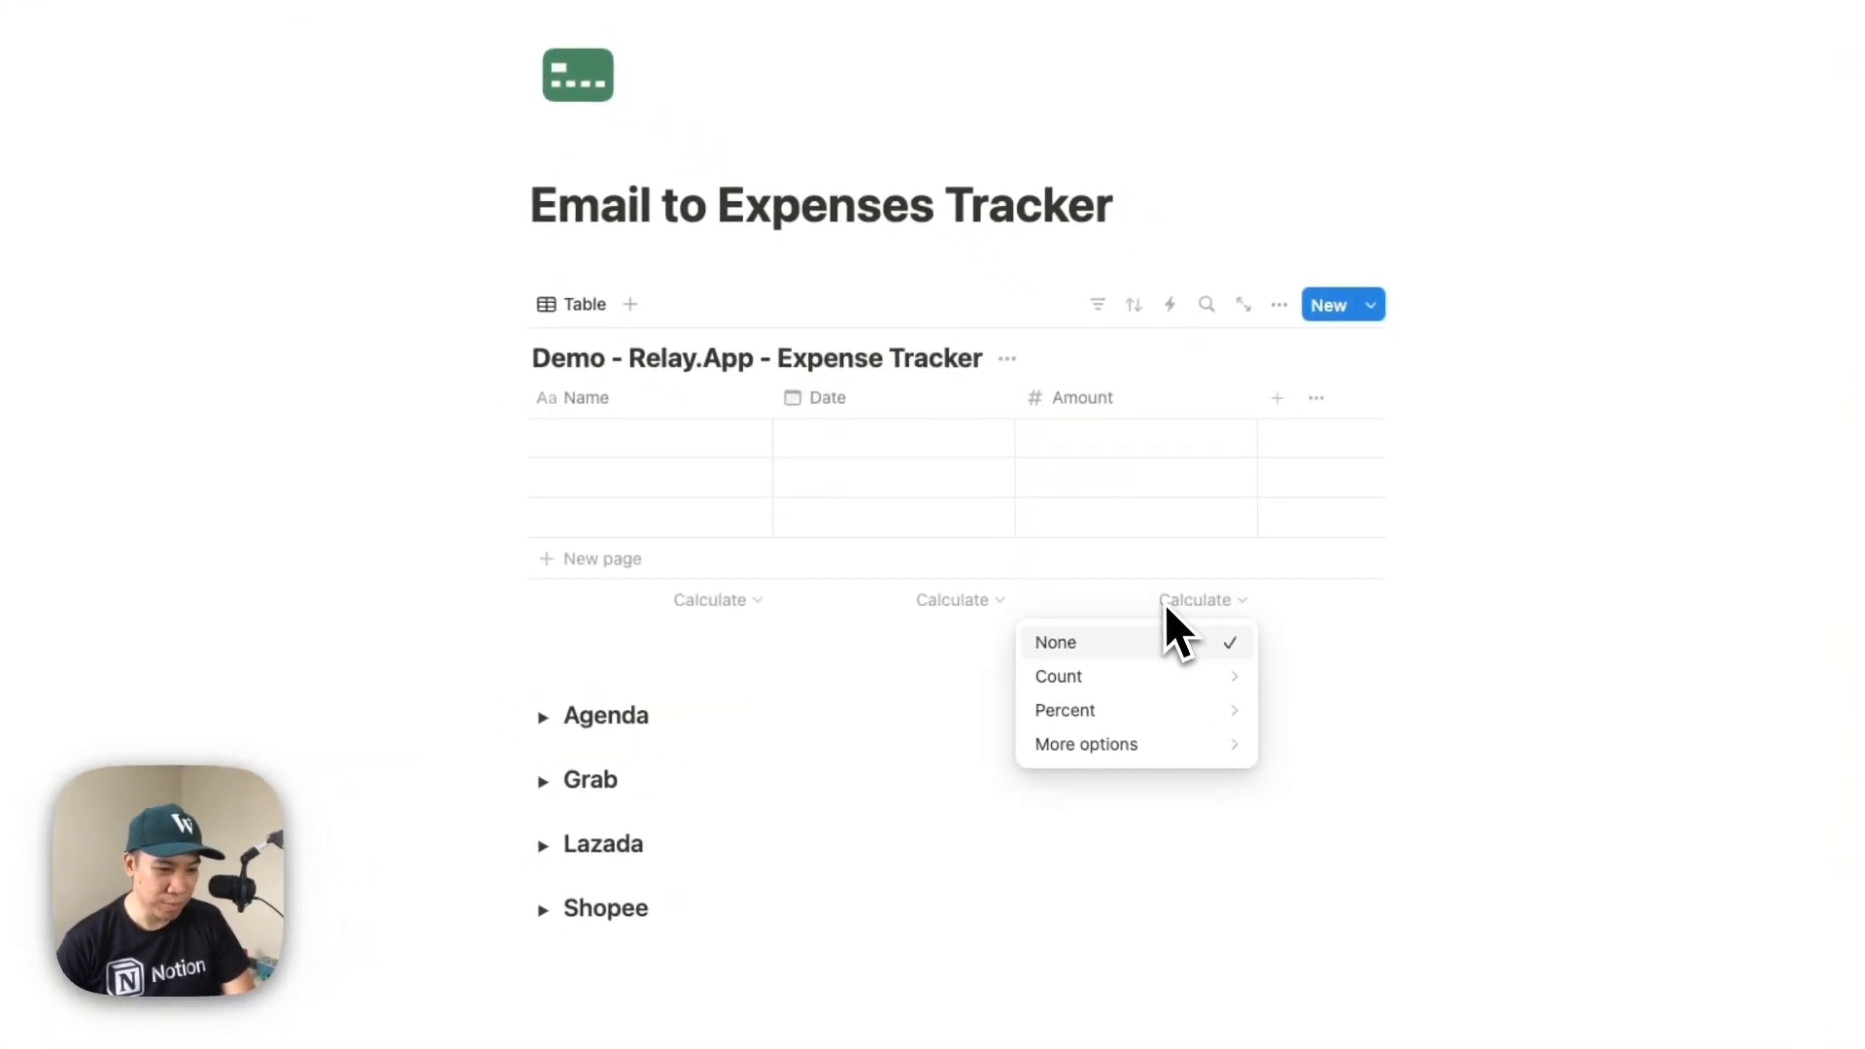
pyautogui.moveTo(1107, 748)
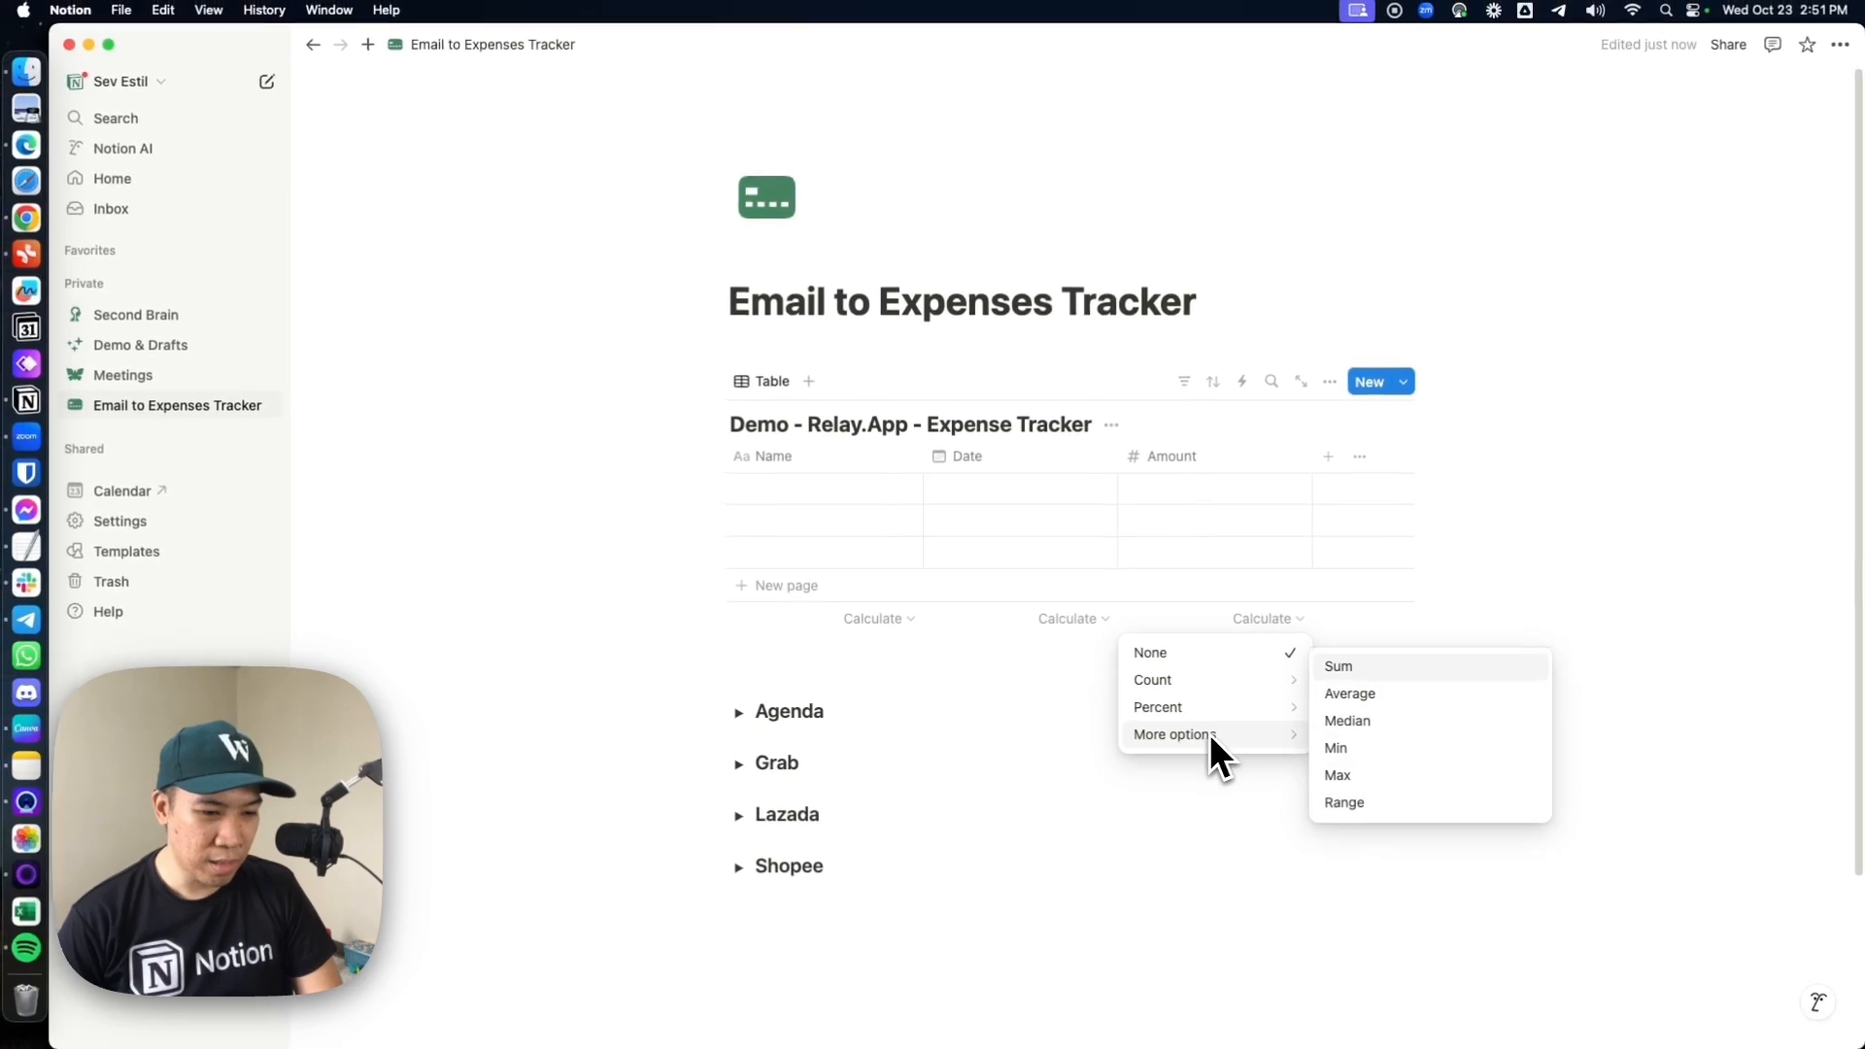
pyautogui.click(1338, 666)
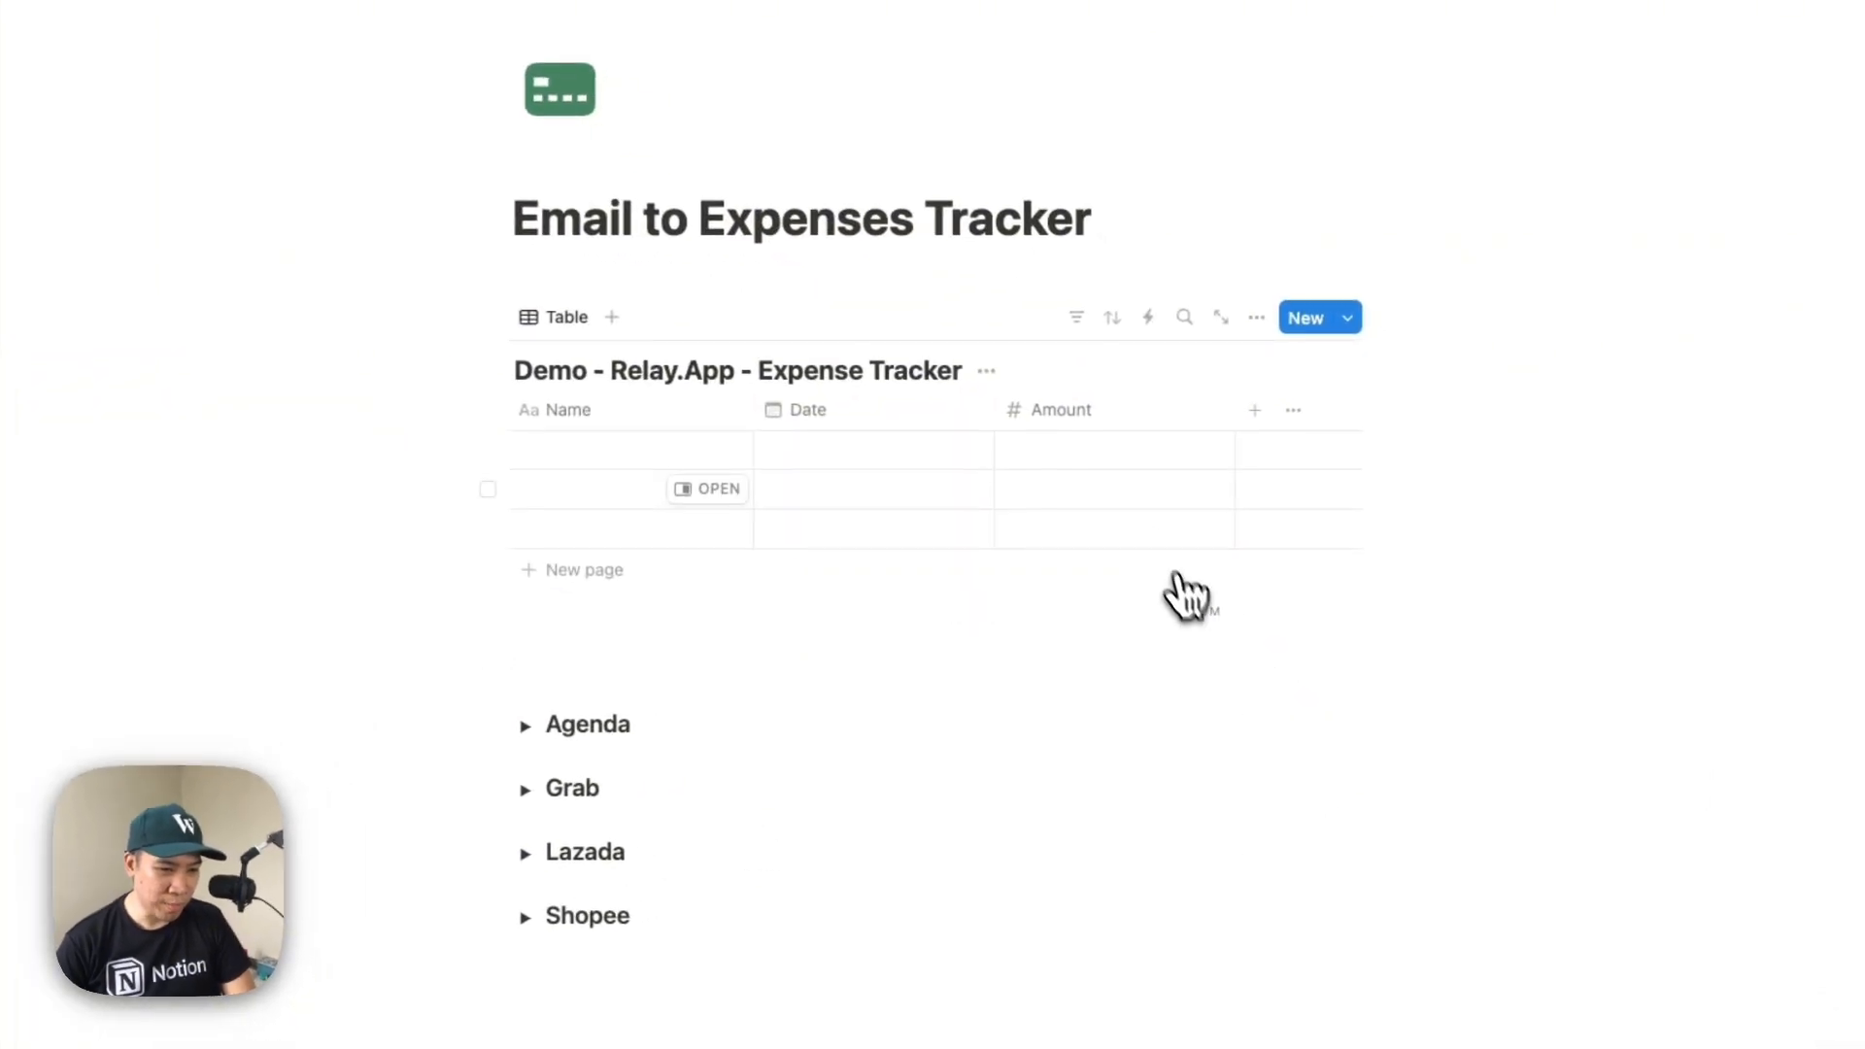
# Enter the test amounts 90, 90 and 140 in the three rows of the Amount column
pyautogui.click(1235, 494)
pyautogui.write('90')
pyautogui.press('Return')
pyautogui.write('90')
pyautogui.press('Return')
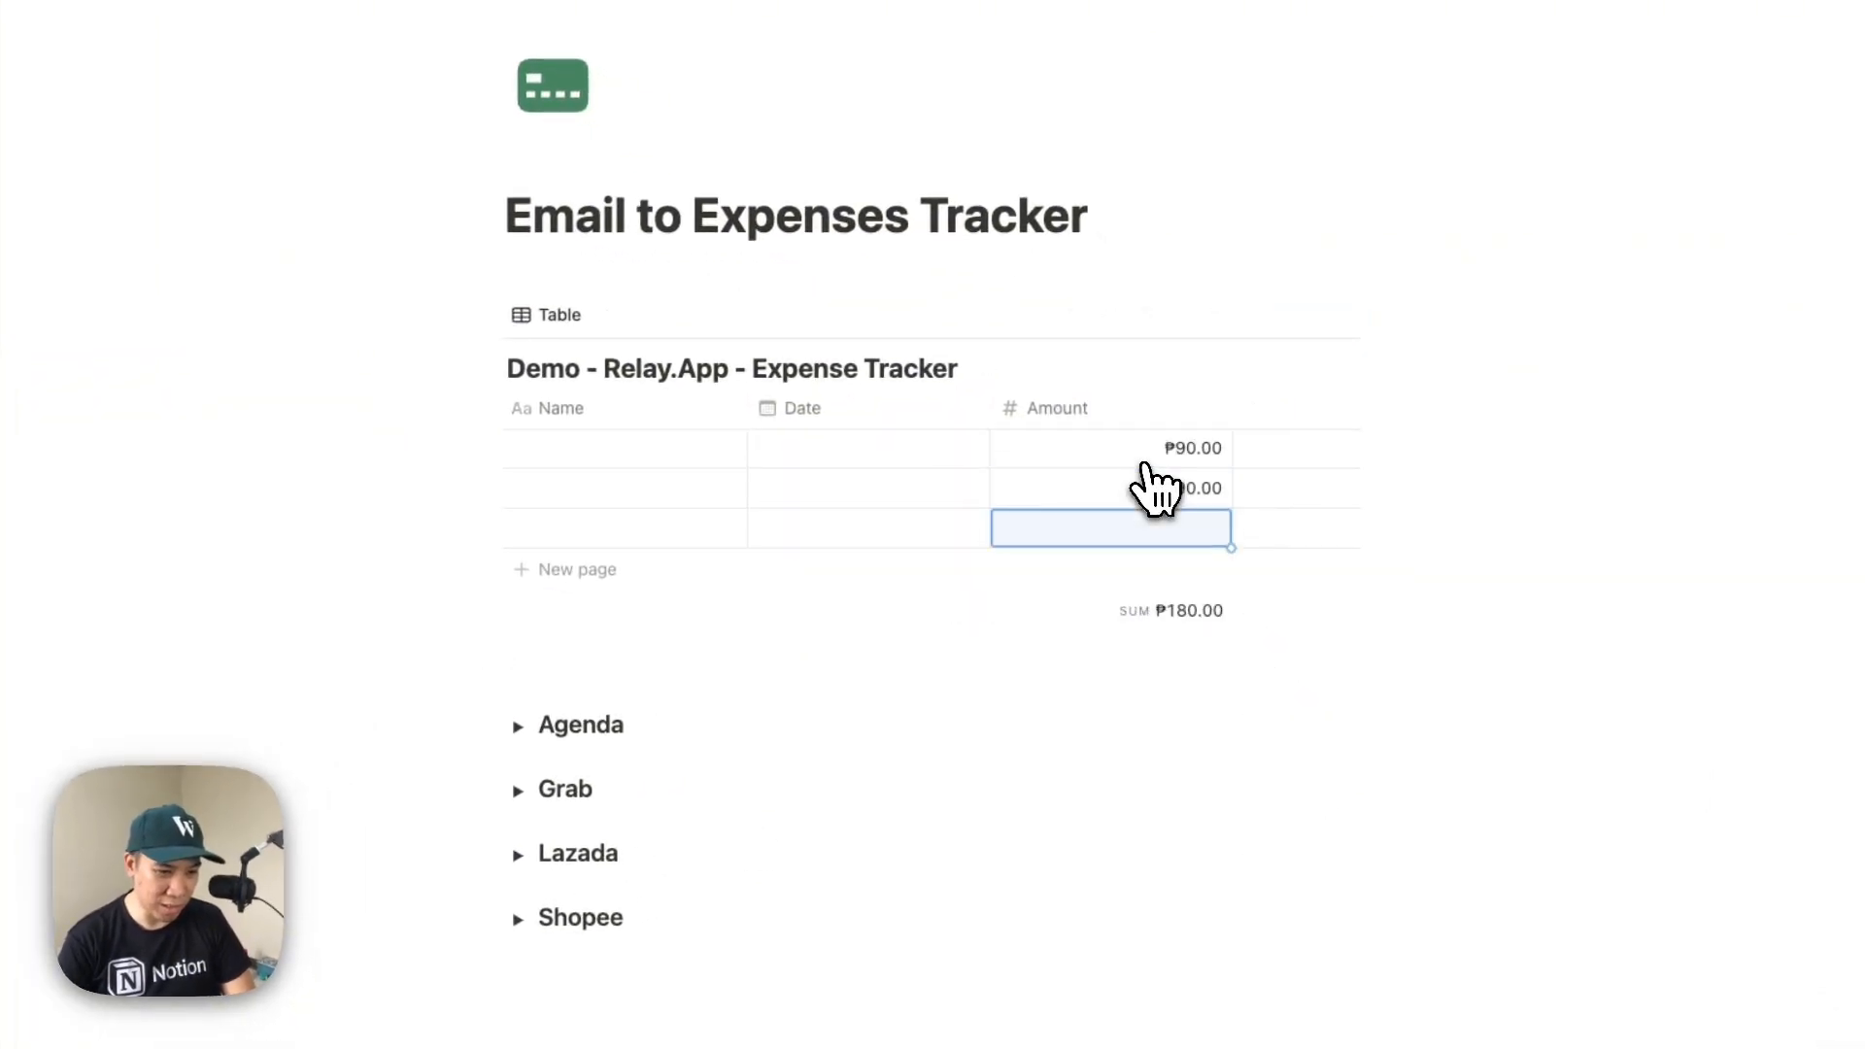
pyautogui.write('1')
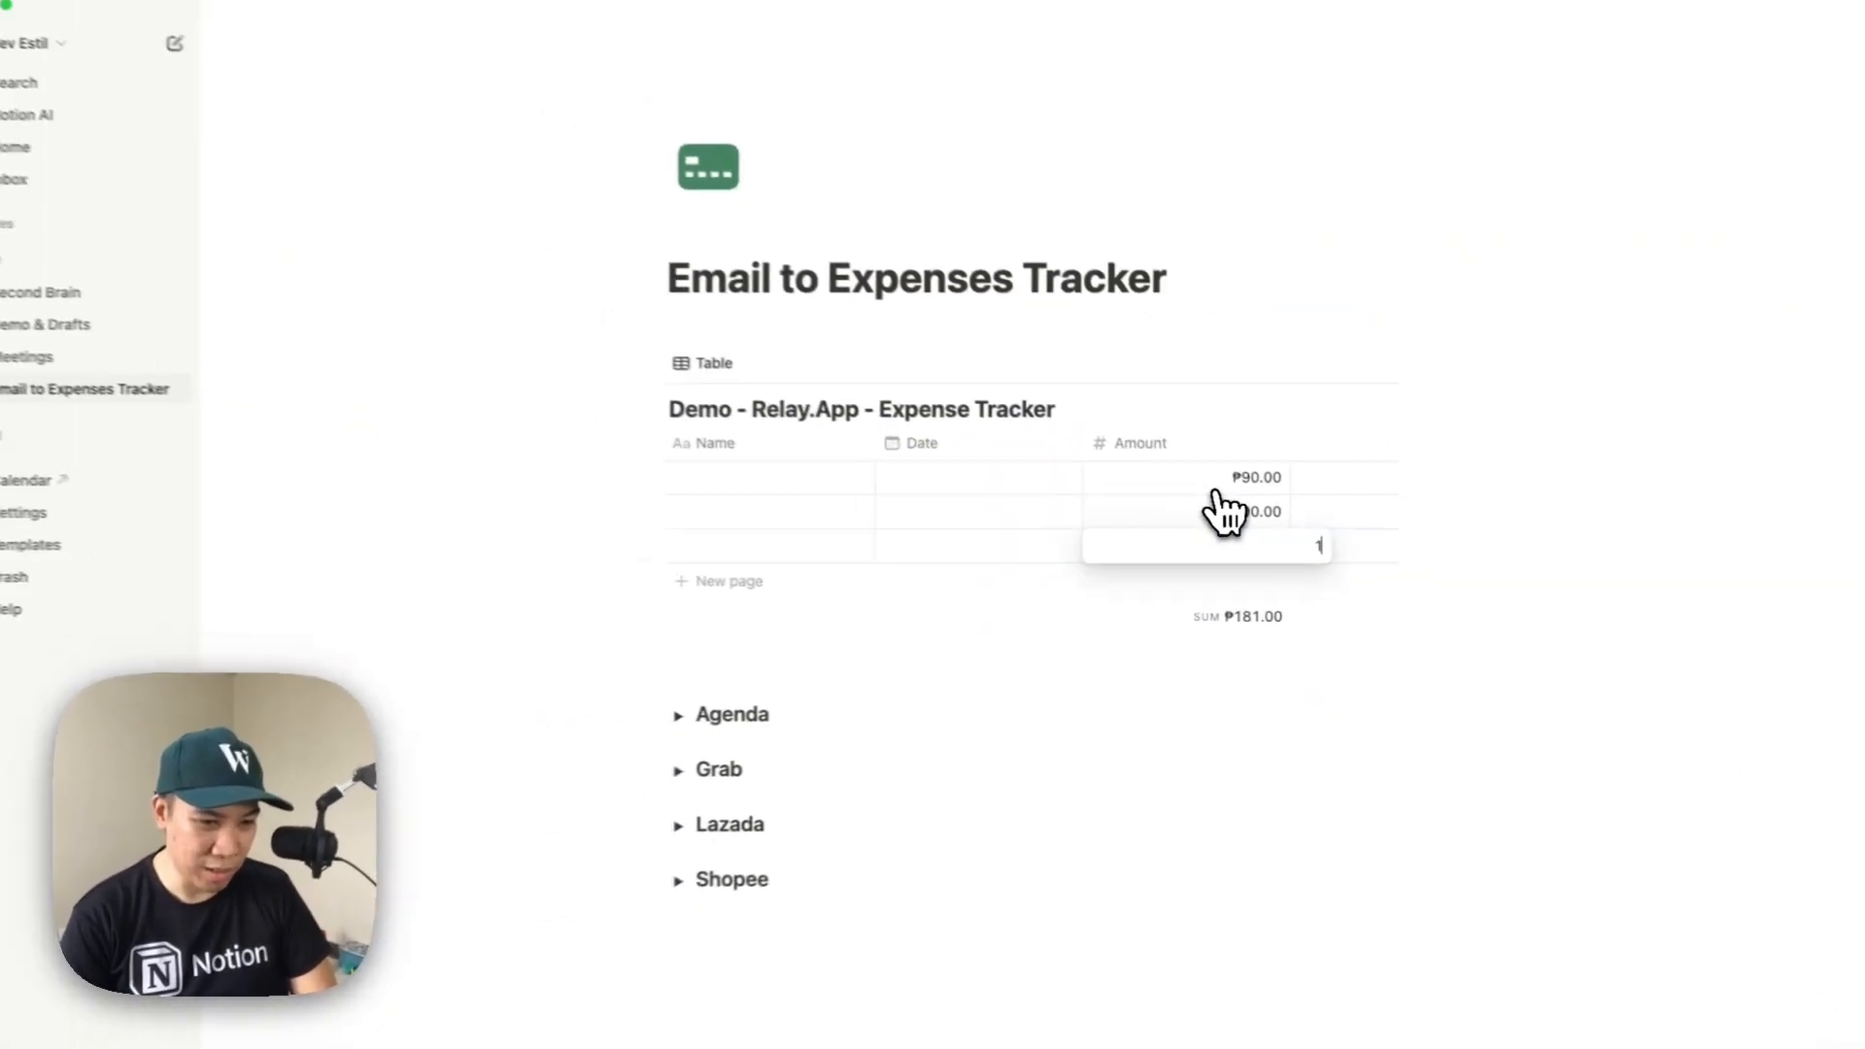
pyautogui.write('40')
pyautogui.press('Return')
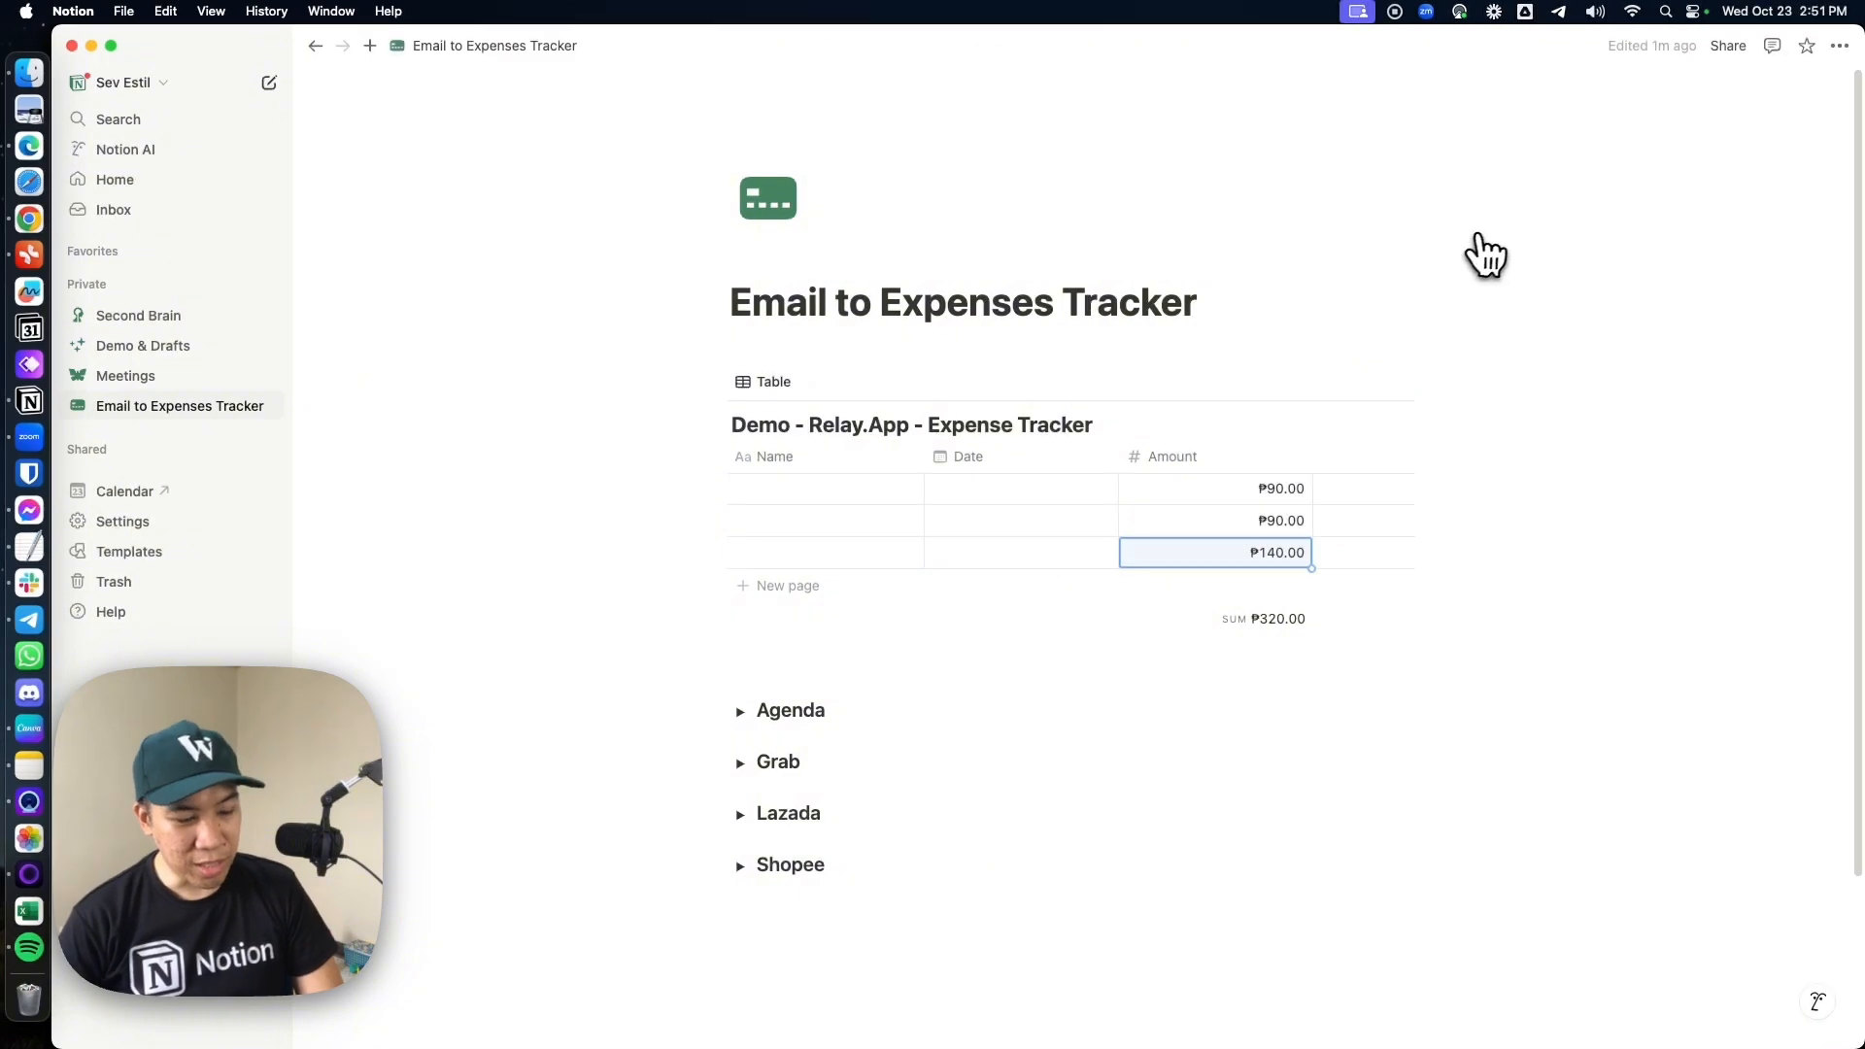
# Delete all three rows from the expense tracker table
pyautogui.click(710, 456)
pyautogui.rightClick(814, 531)
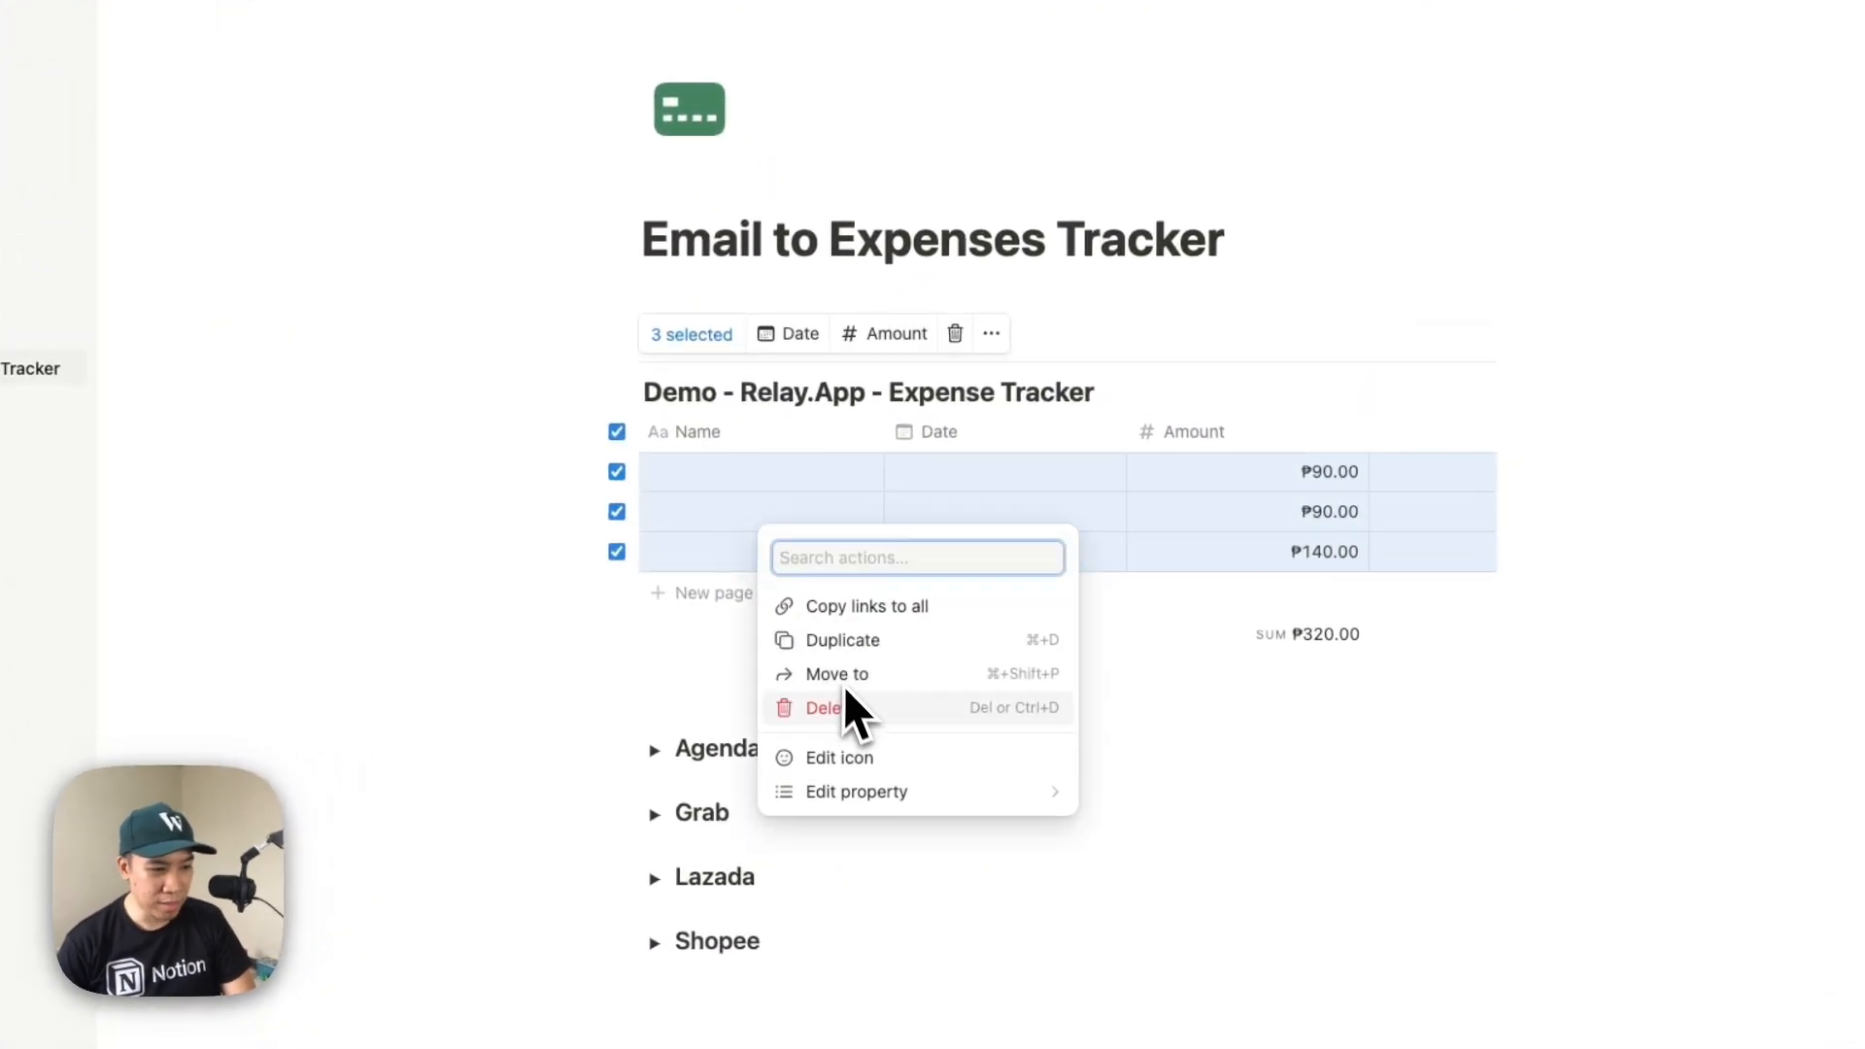
pyautogui.click(854, 706)
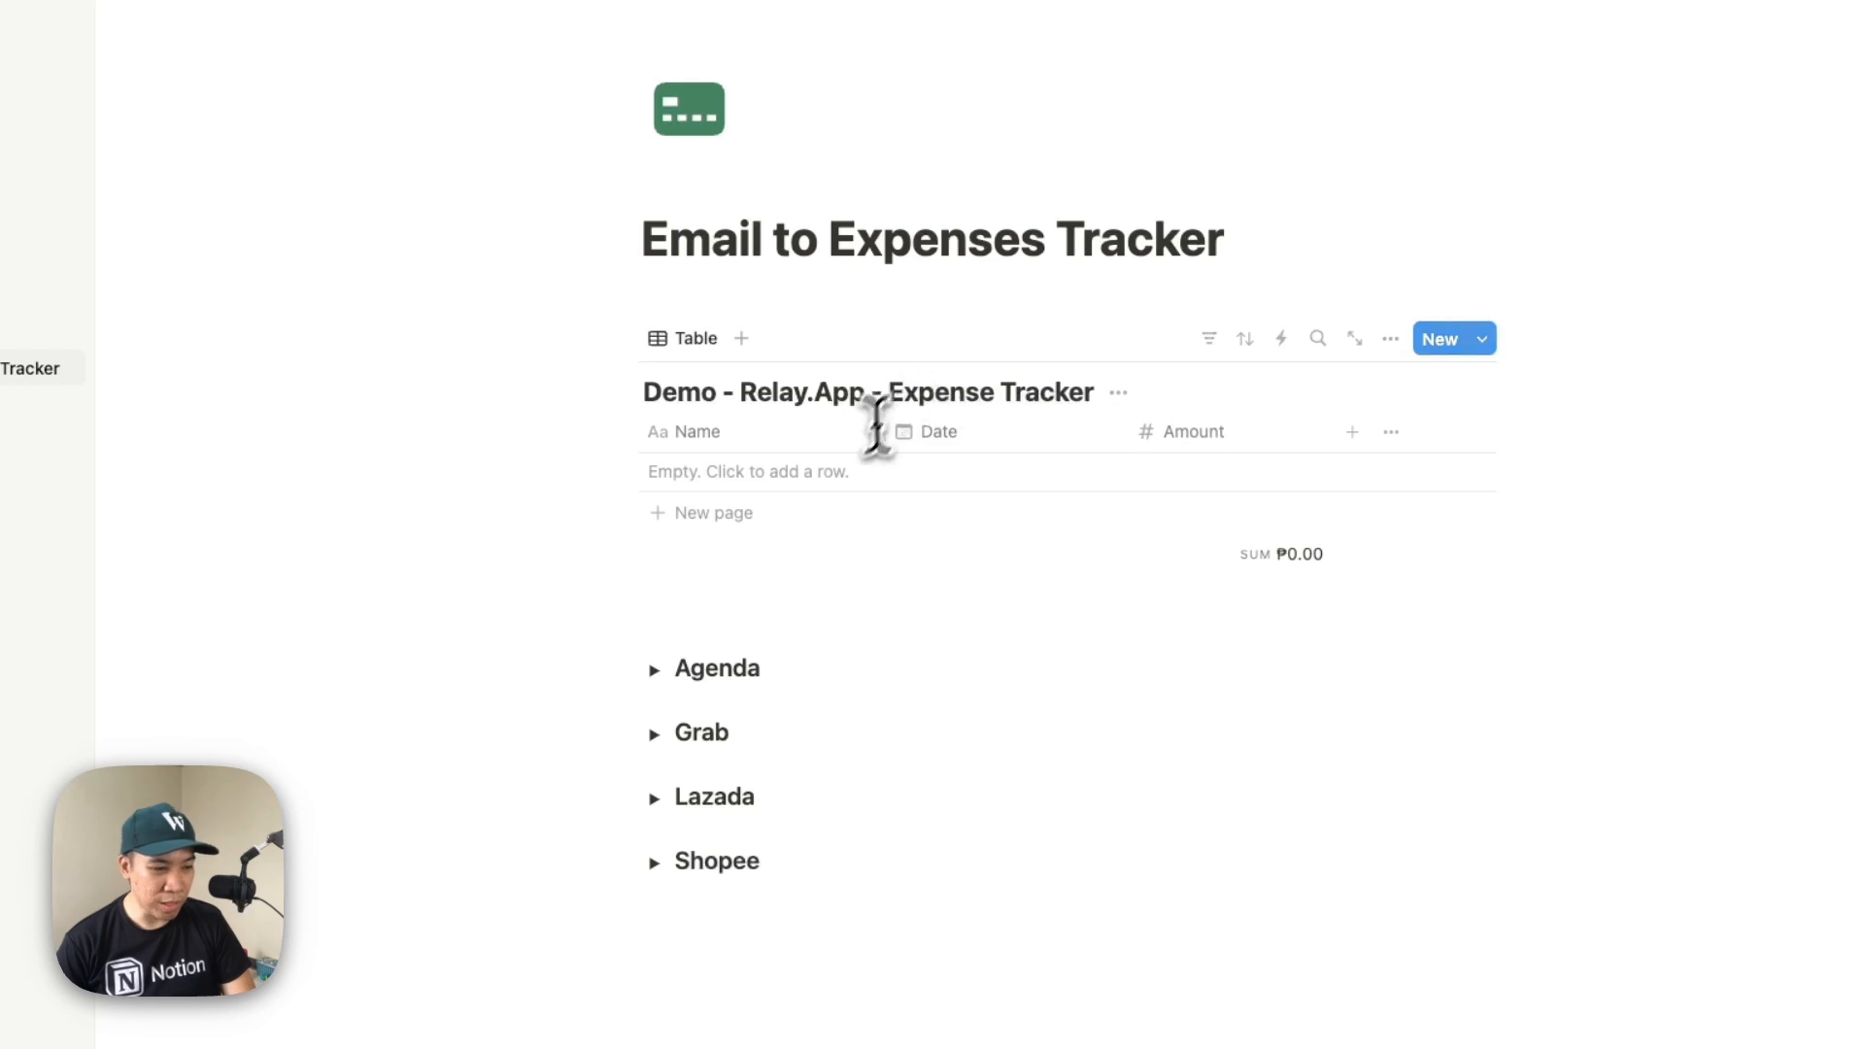
# Expand the Agenda section and change the "Login to Relay" item to "Login to Relay.app"
pyautogui.click(654, 670)
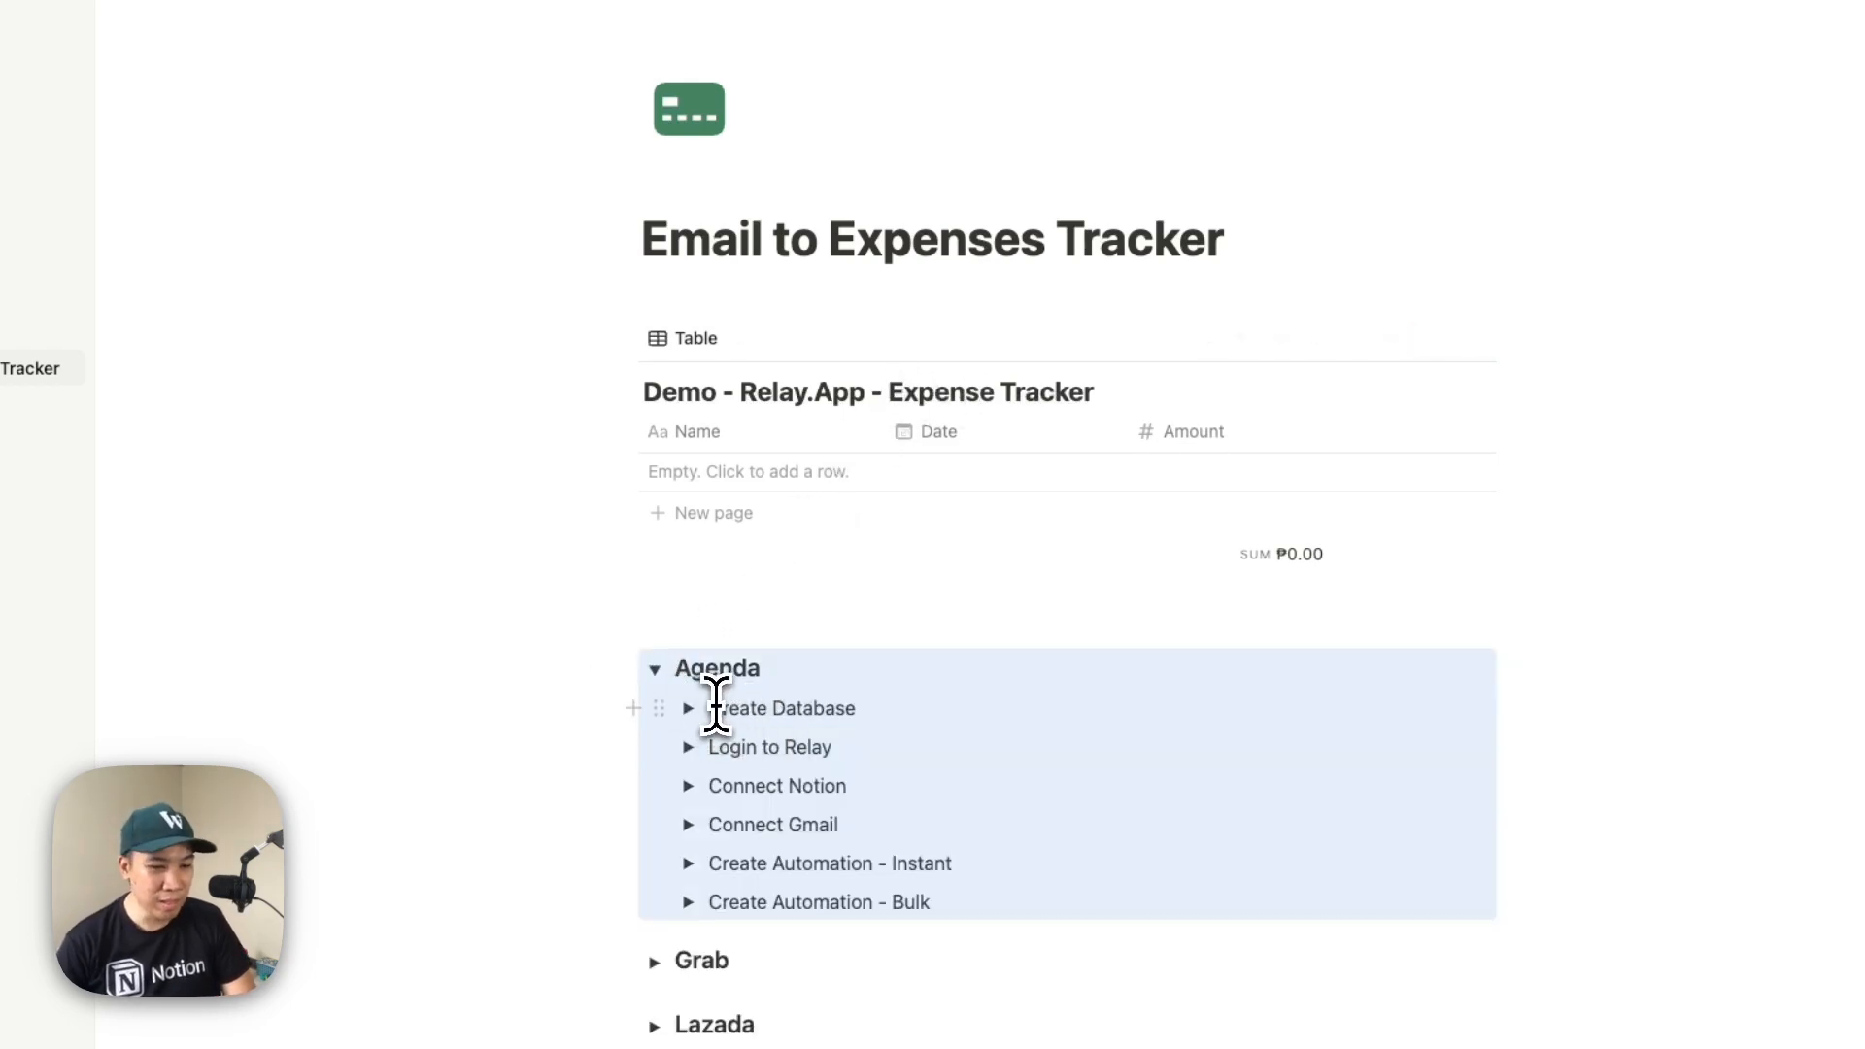
pyautogui.scroll(-3, 716, 708)
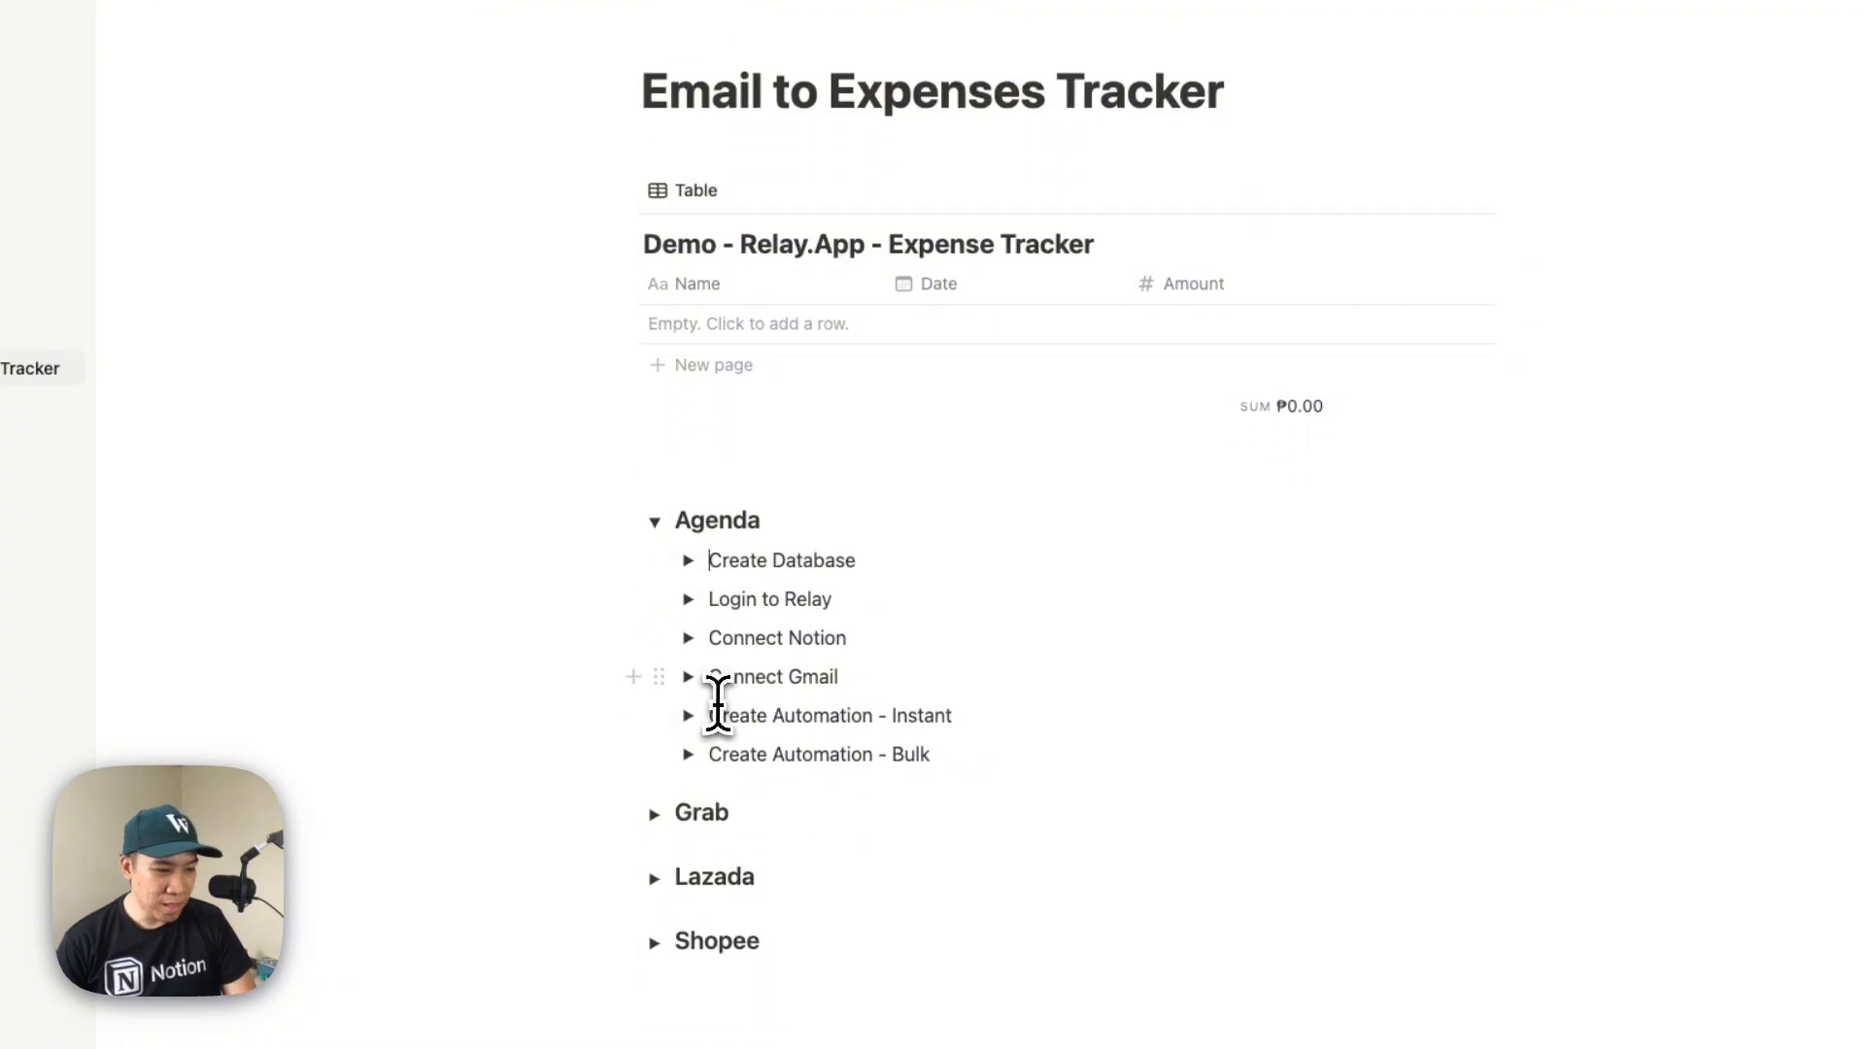
pyautogui.click(822, 599)
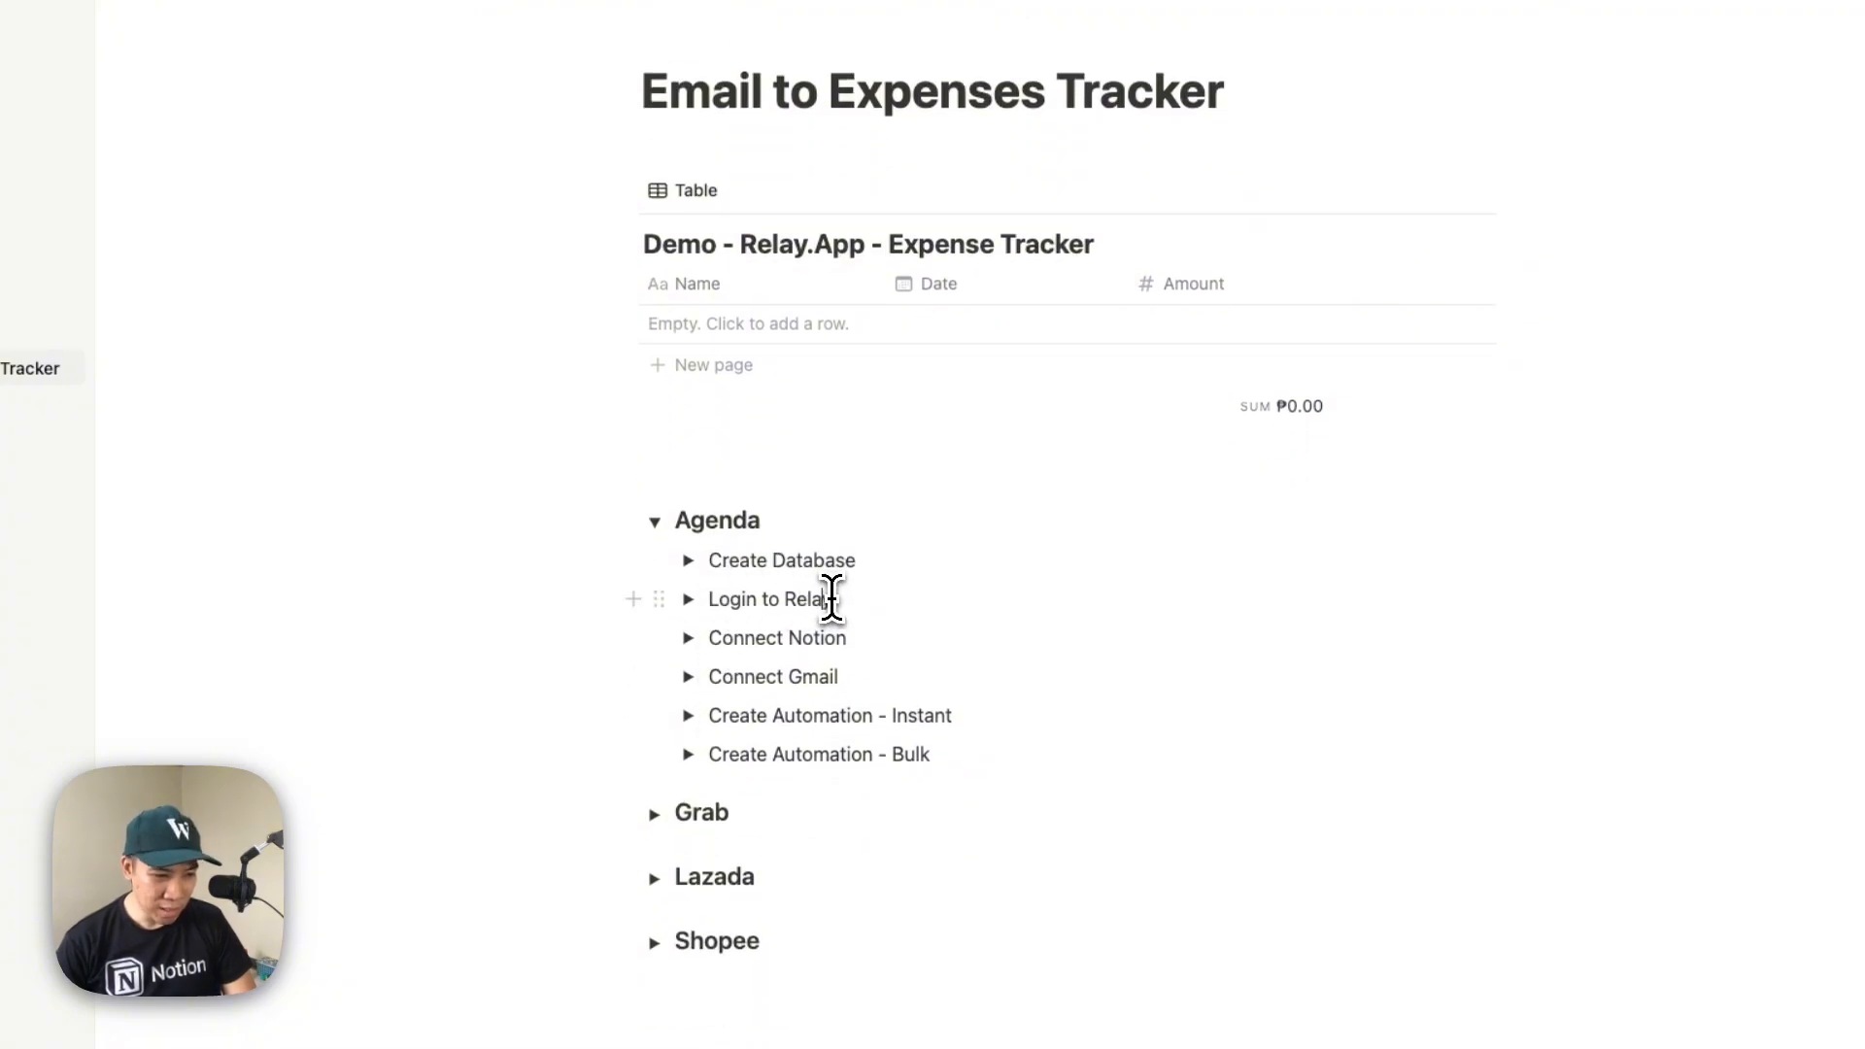
pyautogui.write('.app')
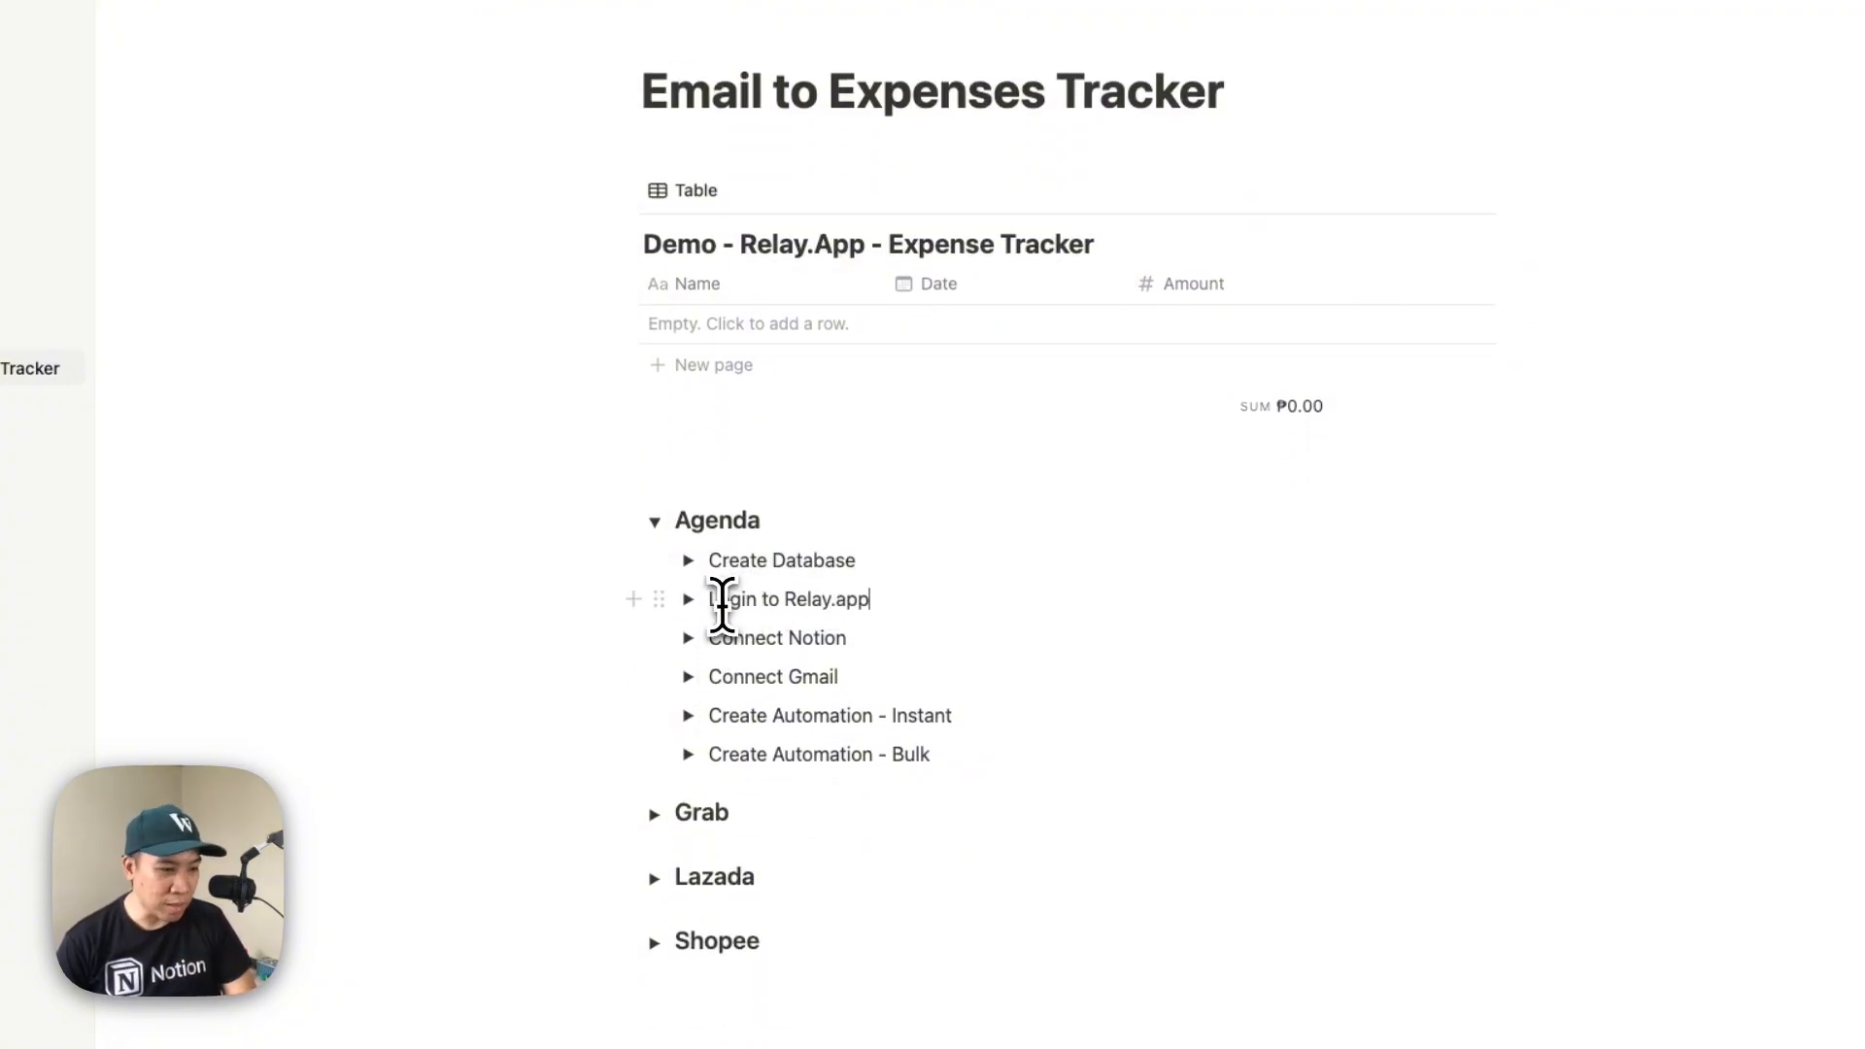
# Expand the "Login to Relay.app" item and examine the links listed under it
pyautogui.click(688, 599)
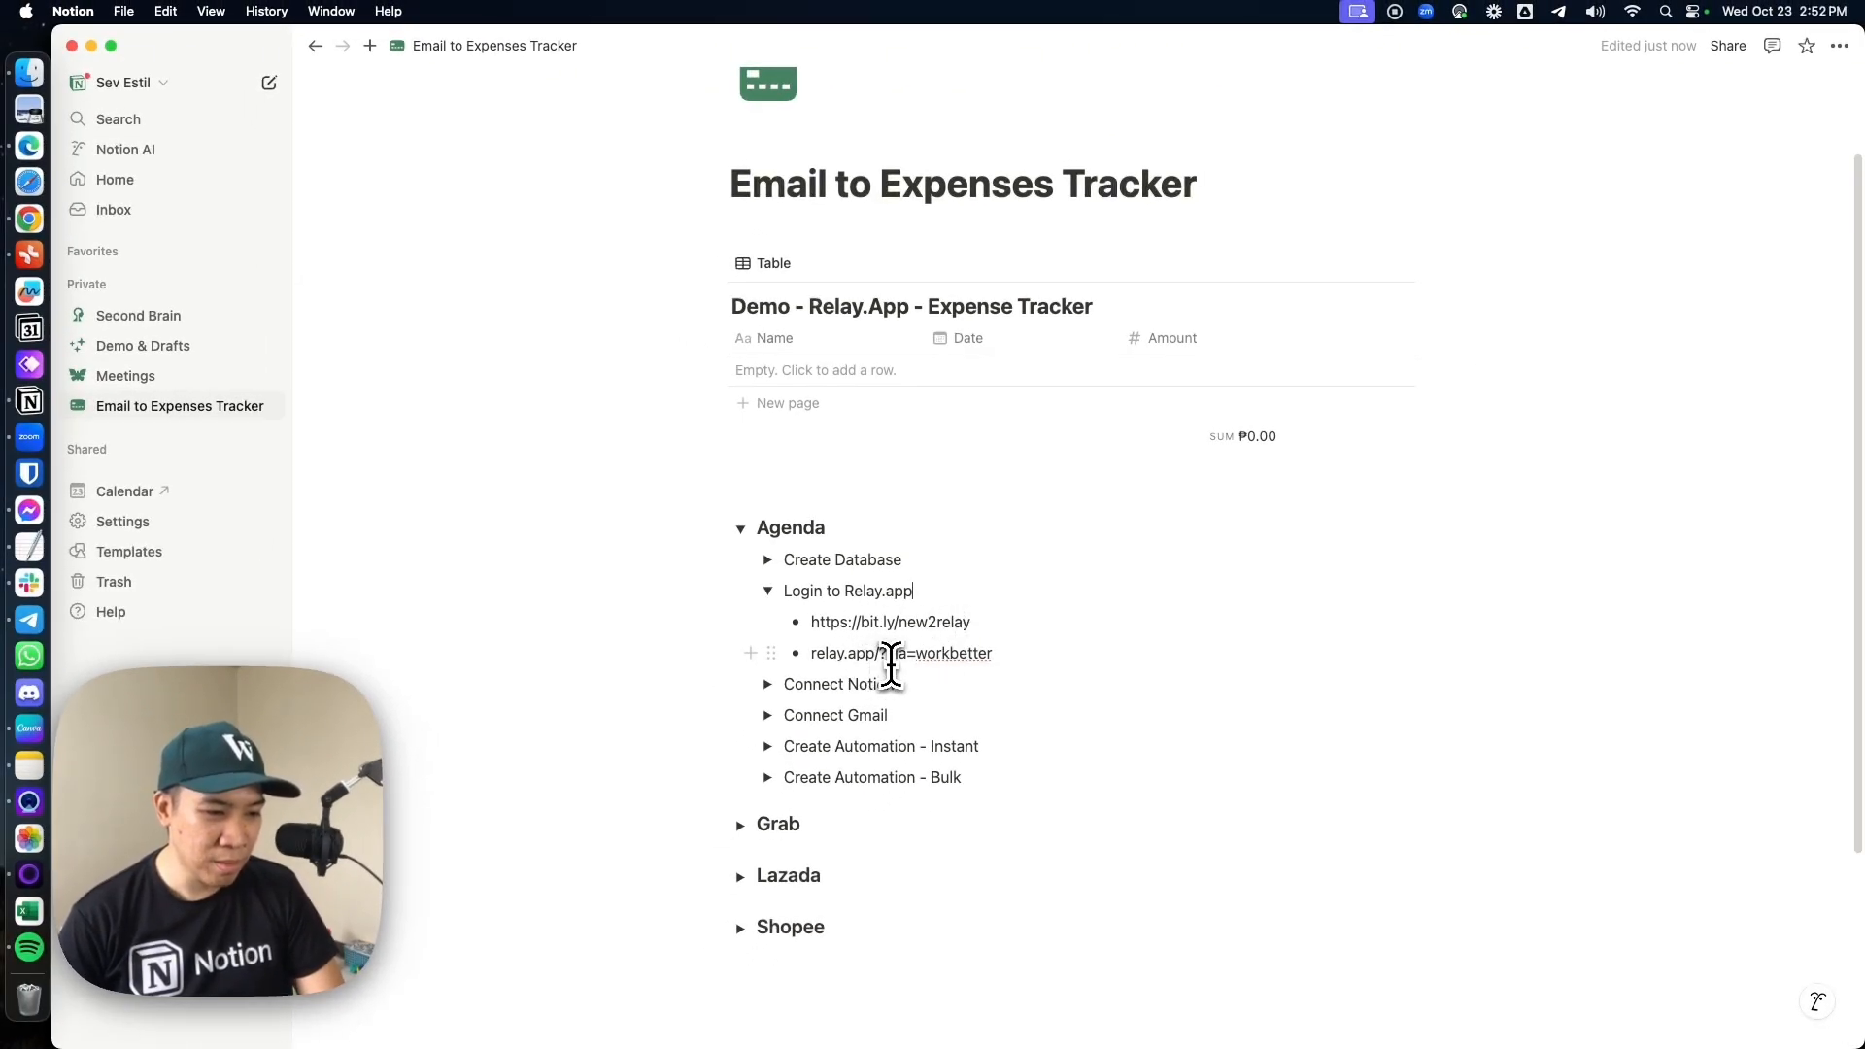
pyautogui.doubleClick(950, 654)
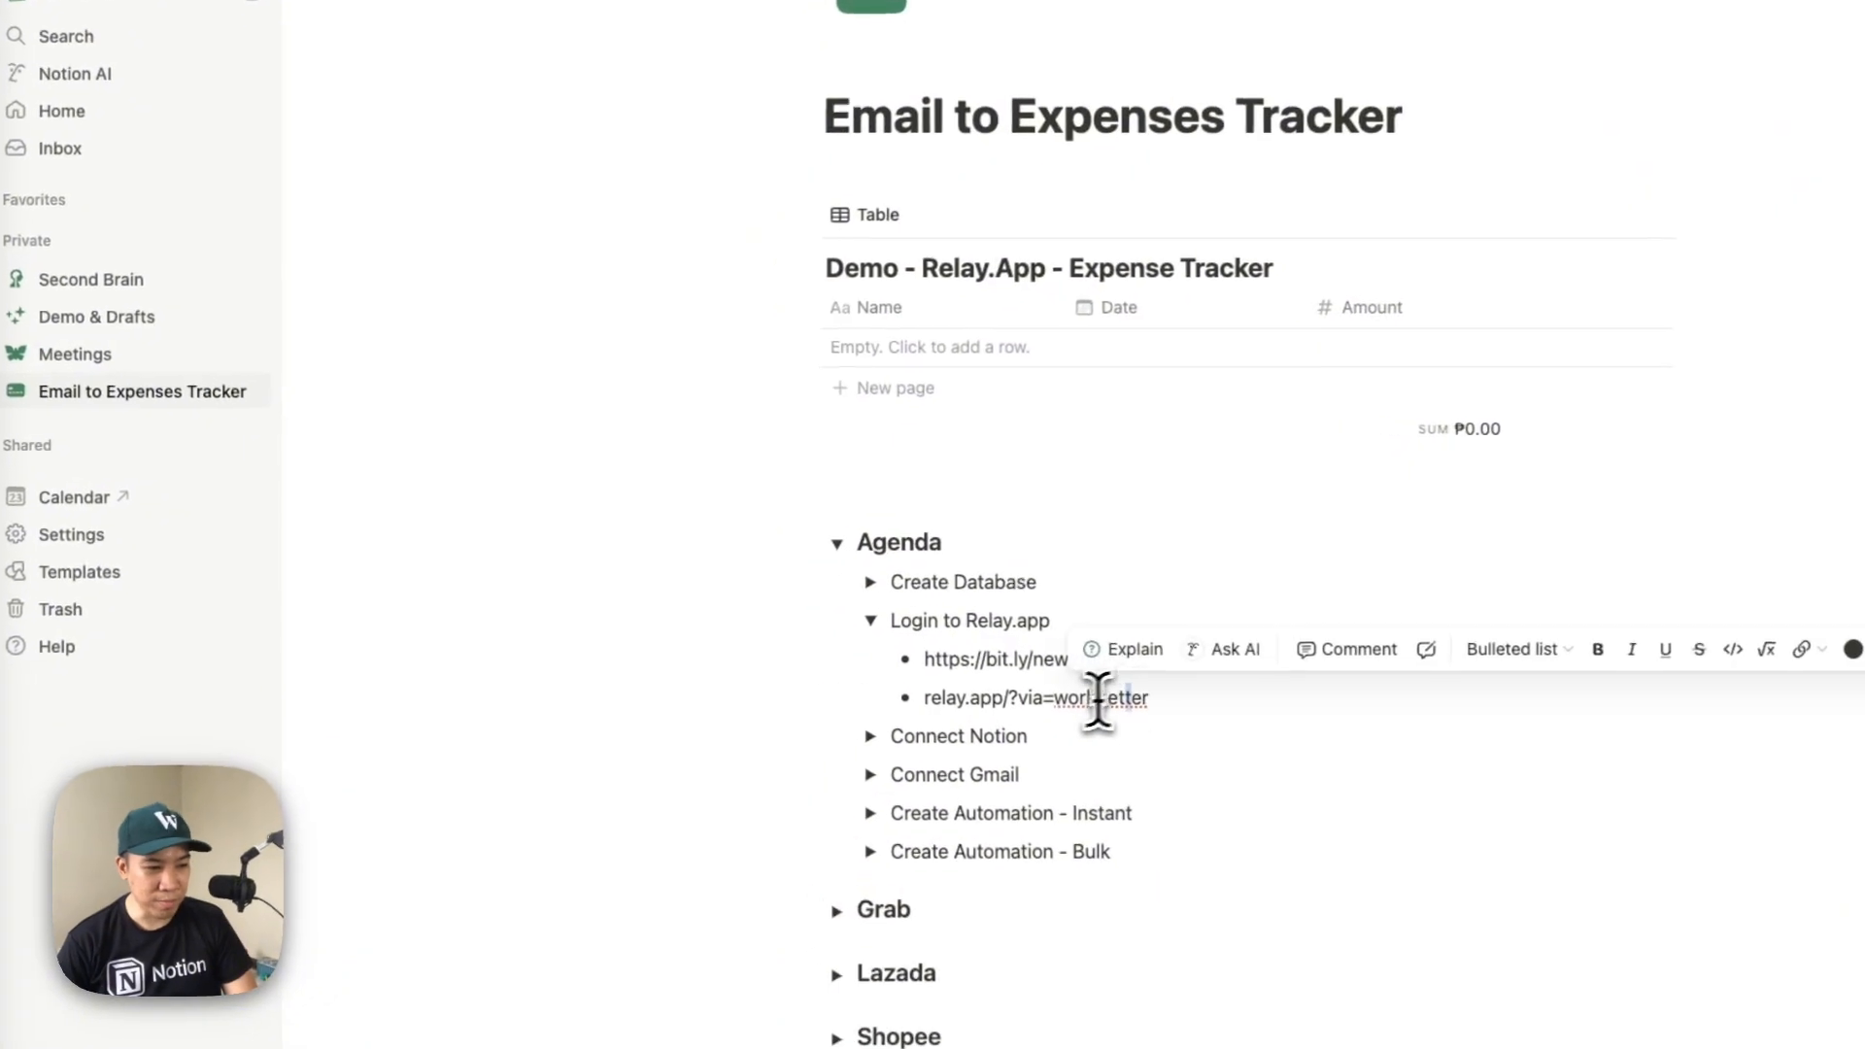
pyautogui.click(863, 651)
# Switch to Relay.app in Chrome, create a new workflow and set its icon to the rocket emoji
pyautogui.click(35, 185)
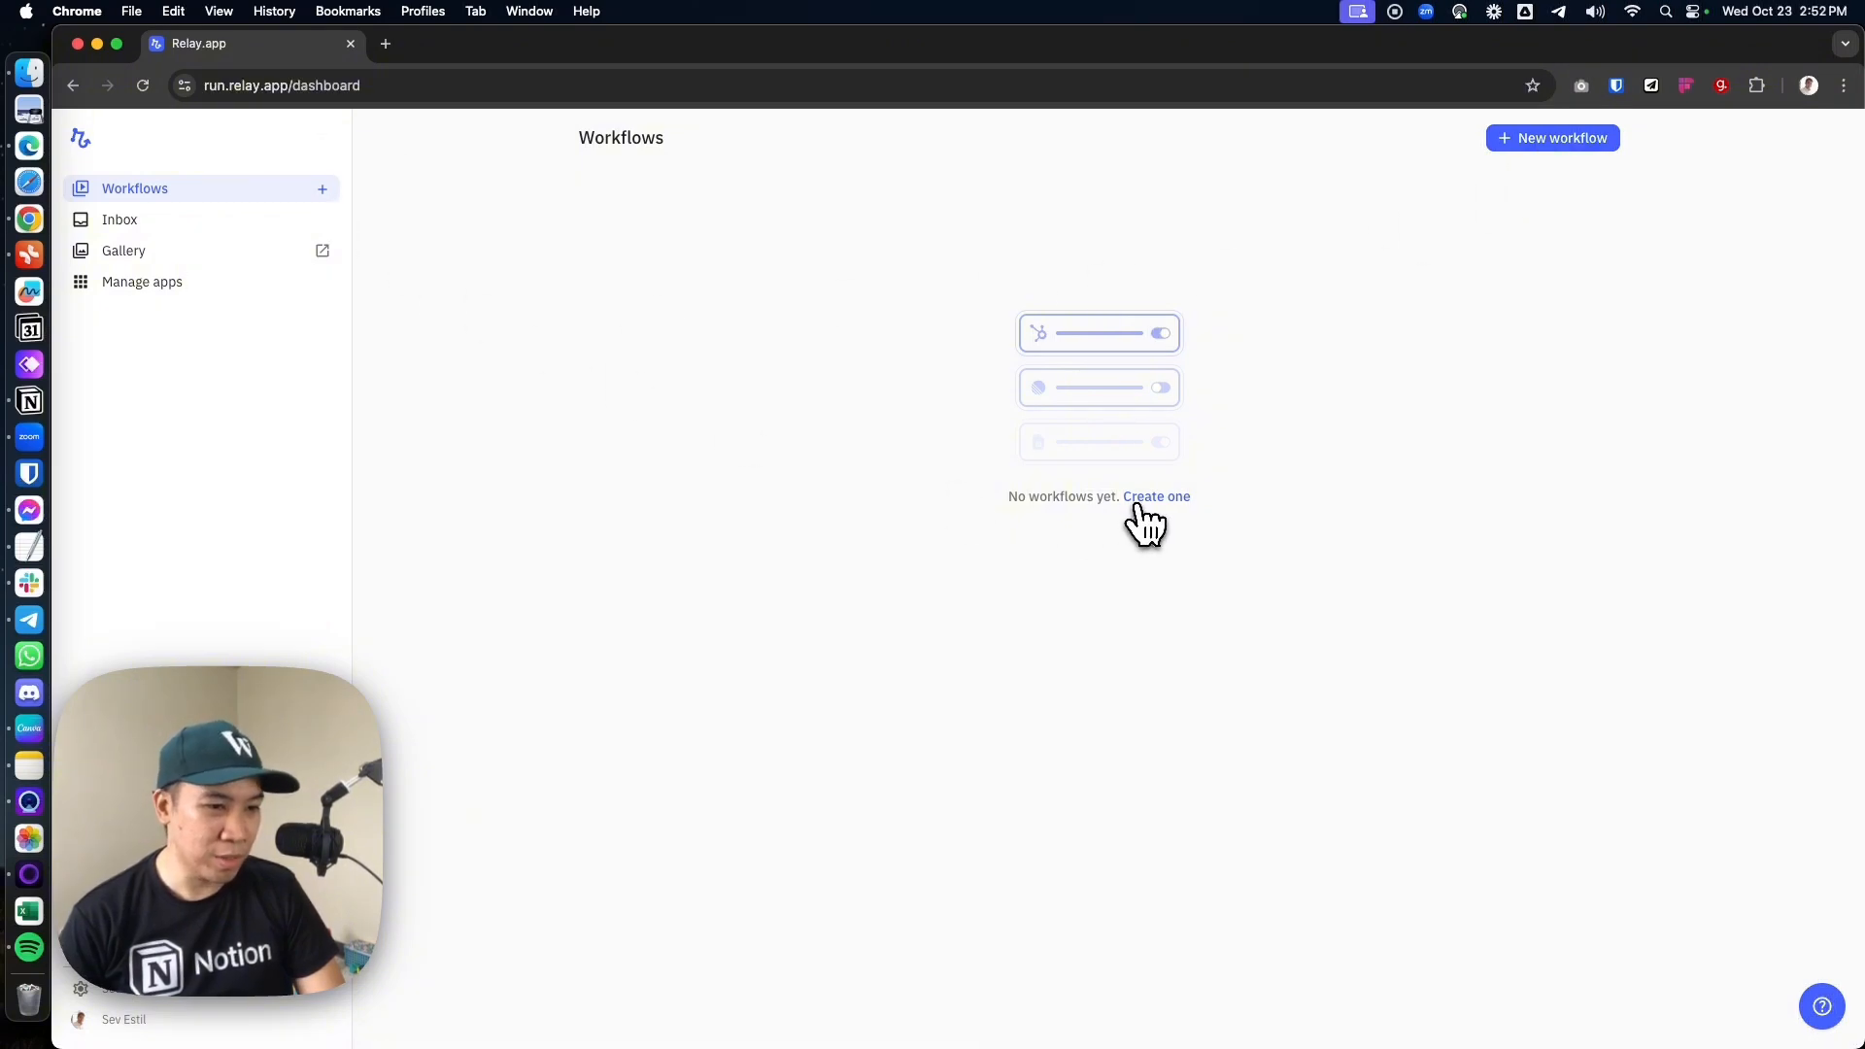
pyautogui.click(1154, 498)
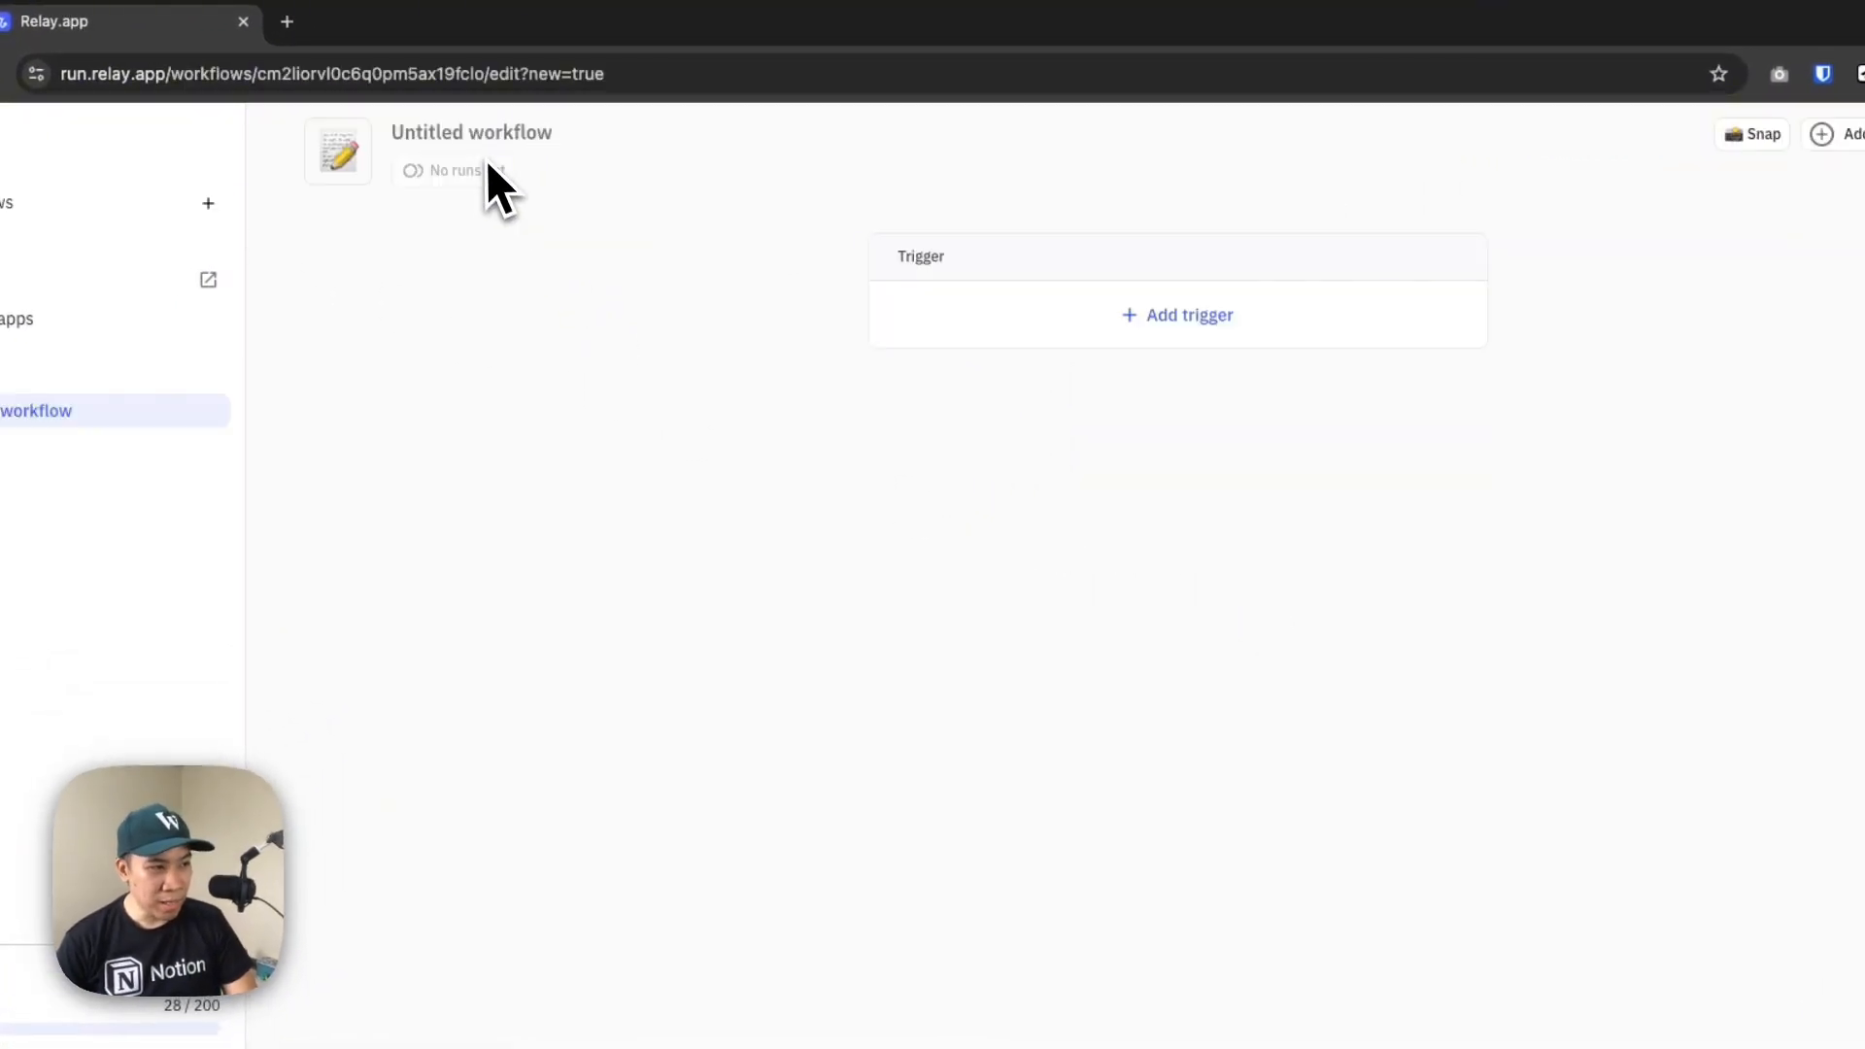
pyautogui.click(340, 154)
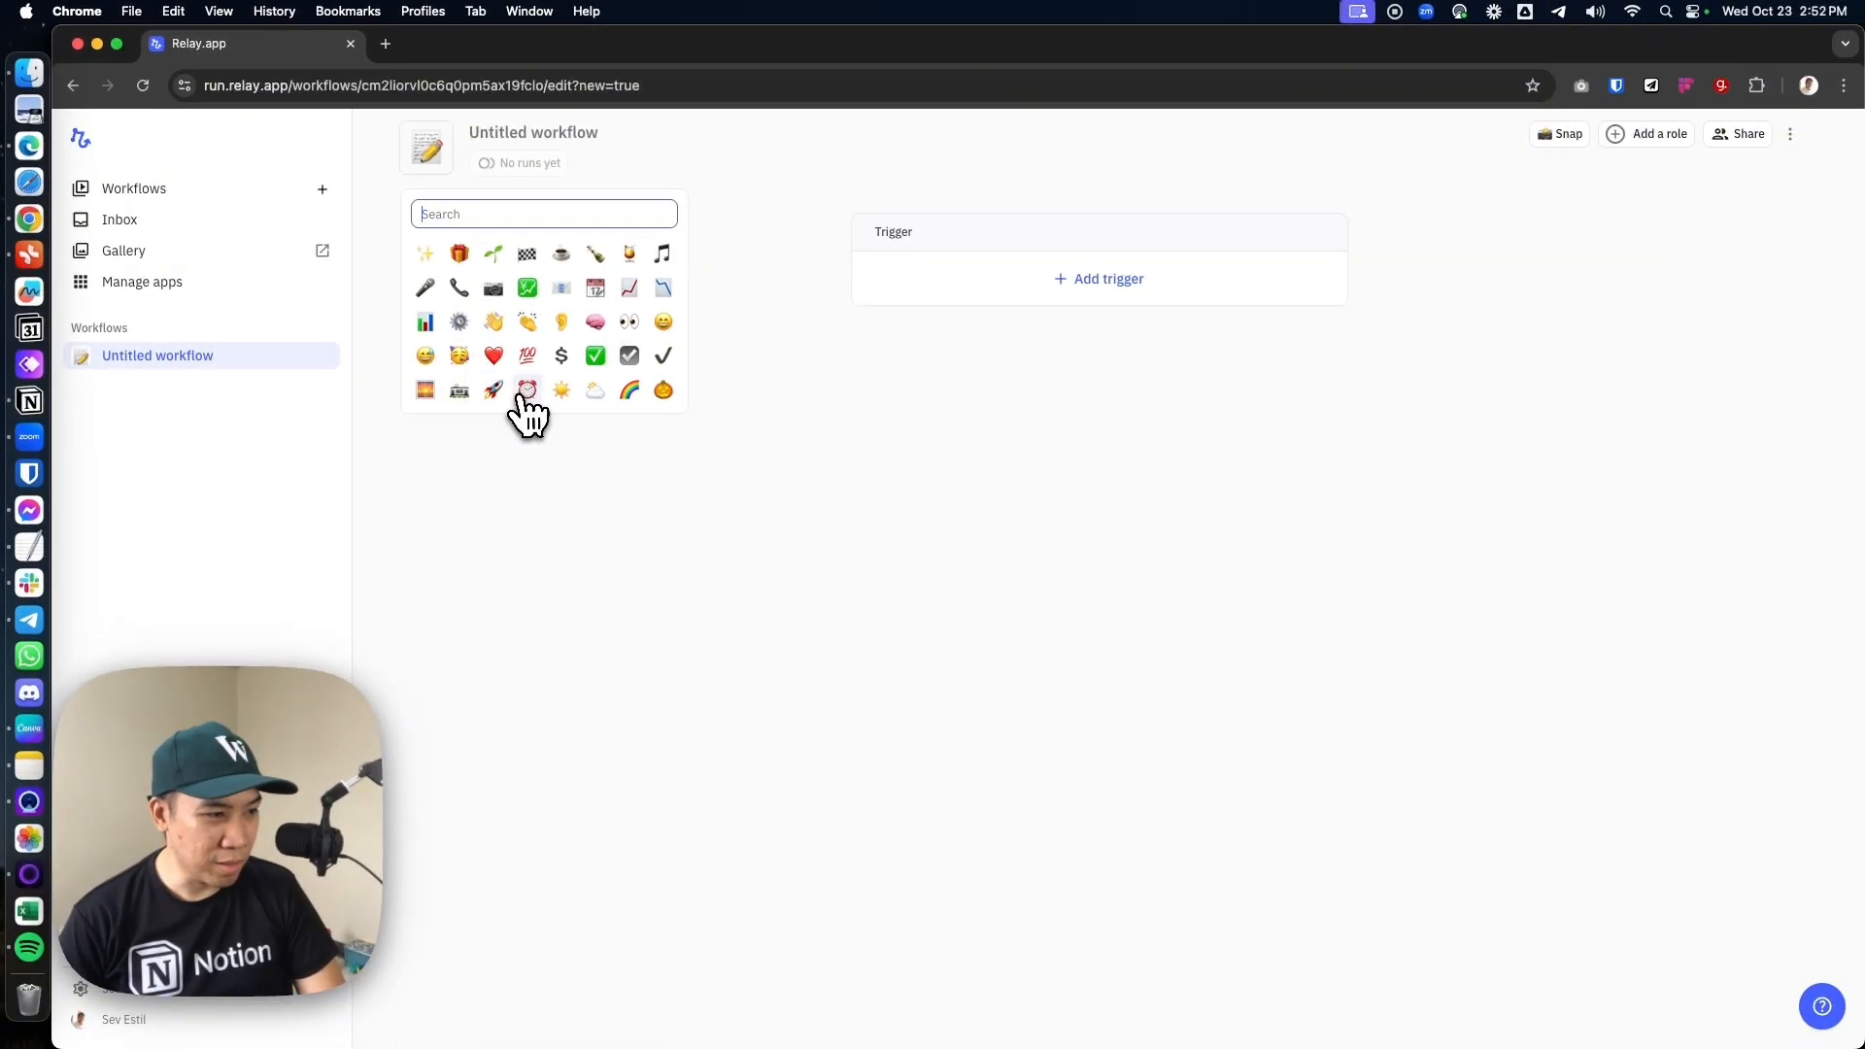
pyautogui.click(575, 468)
# Name the workflow "Grab Expense Email to Notion Tracker"
pyautogui.click(615, 170)
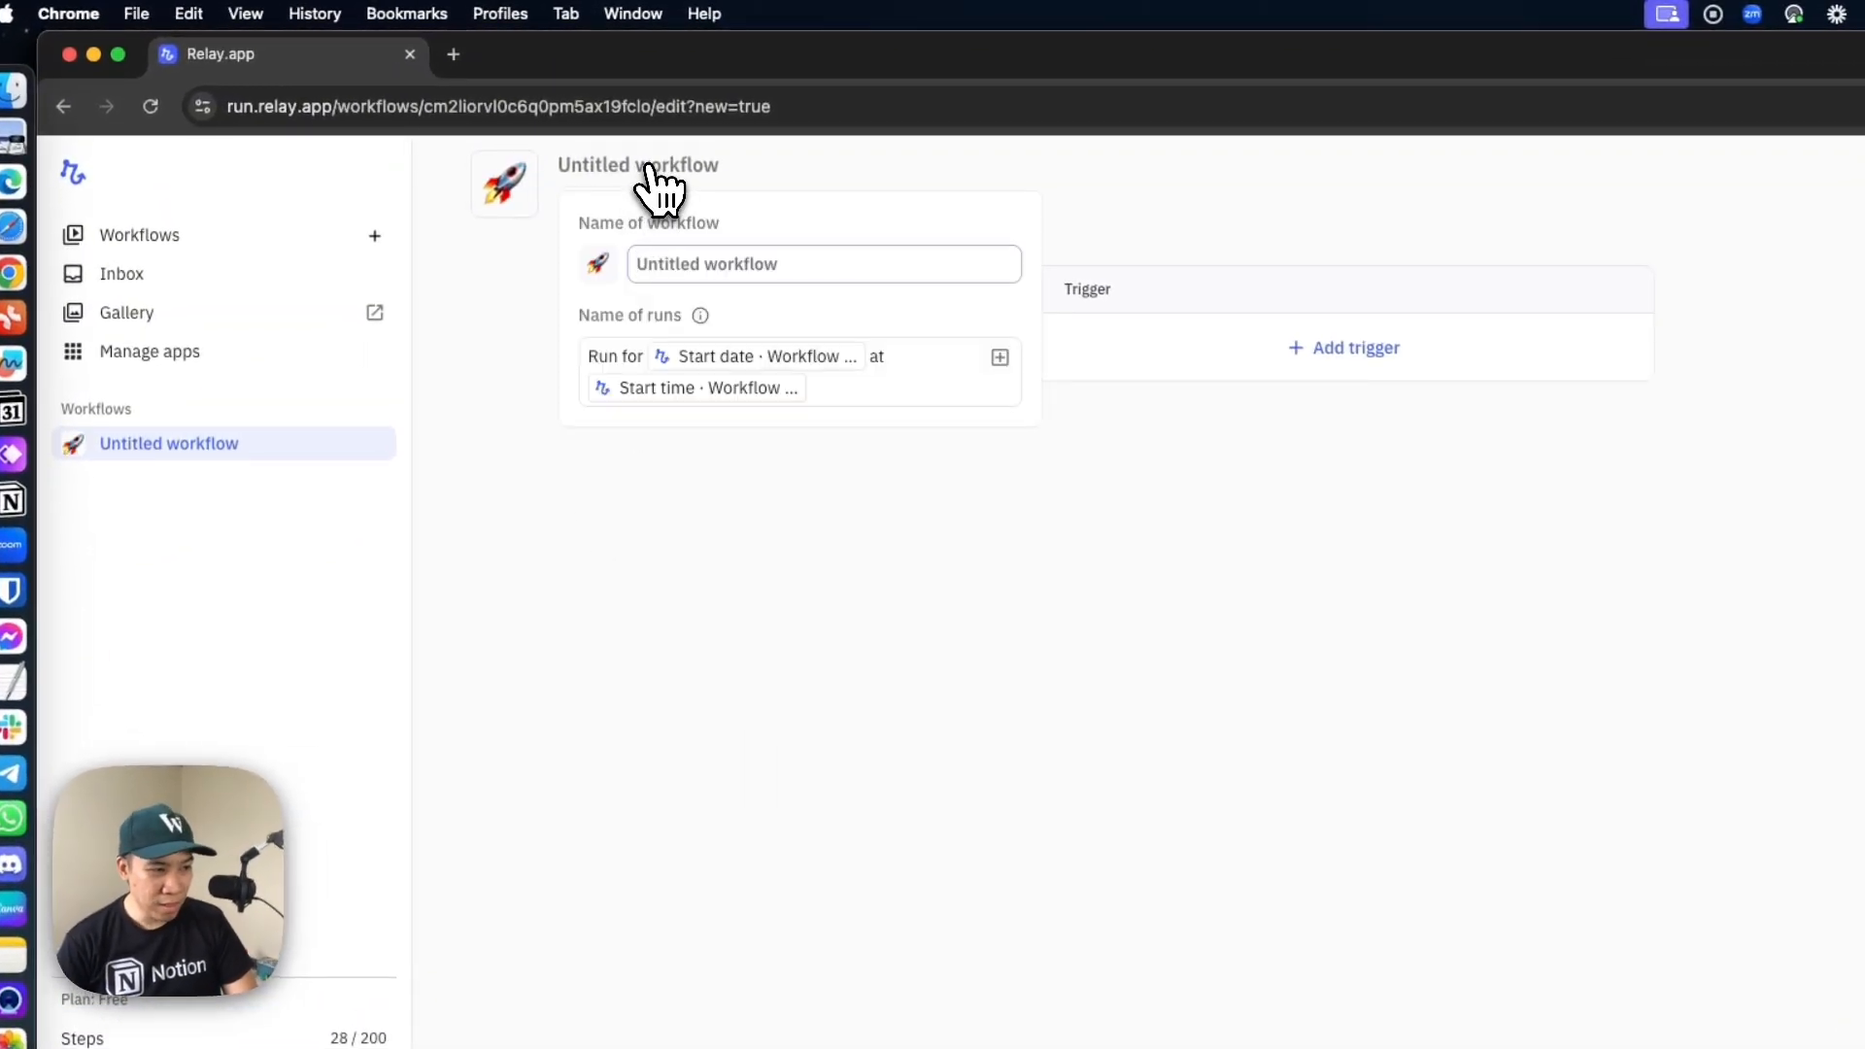
pyautogui.write('Grab')
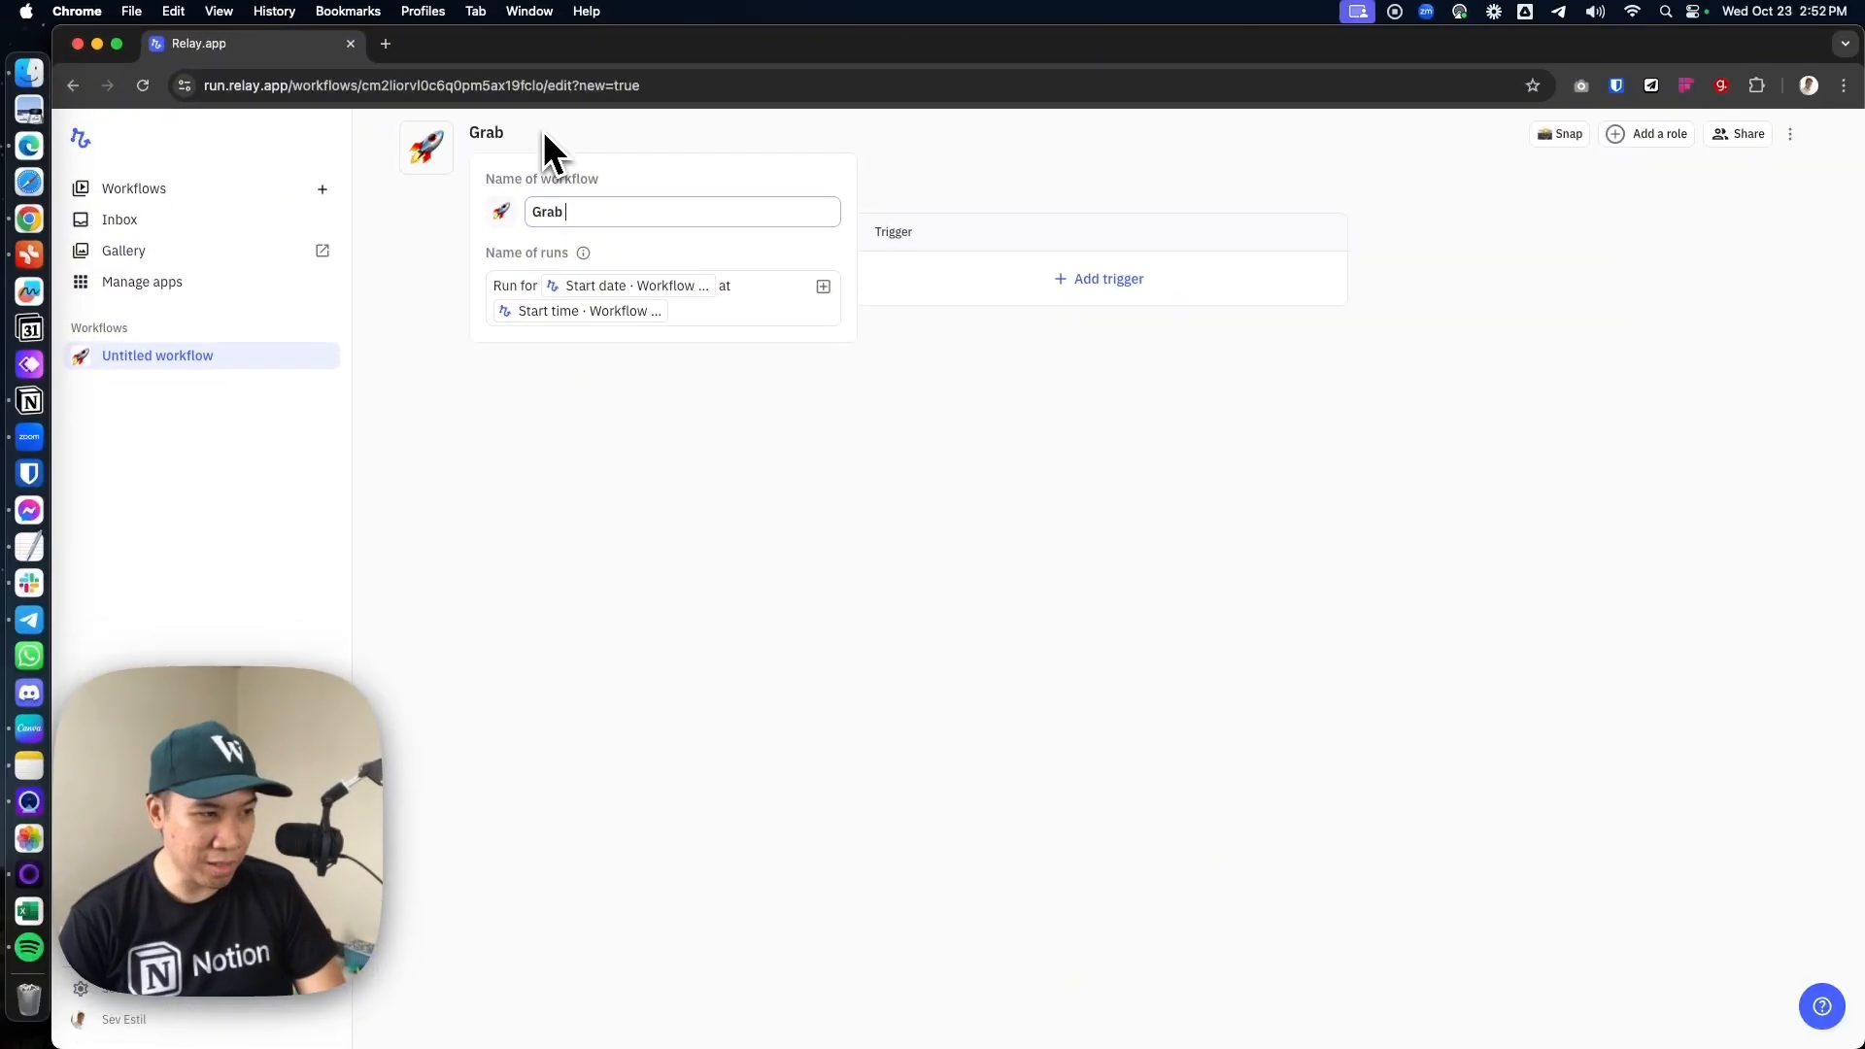
pyautogui.write(' Expense Email to Notion Tra')
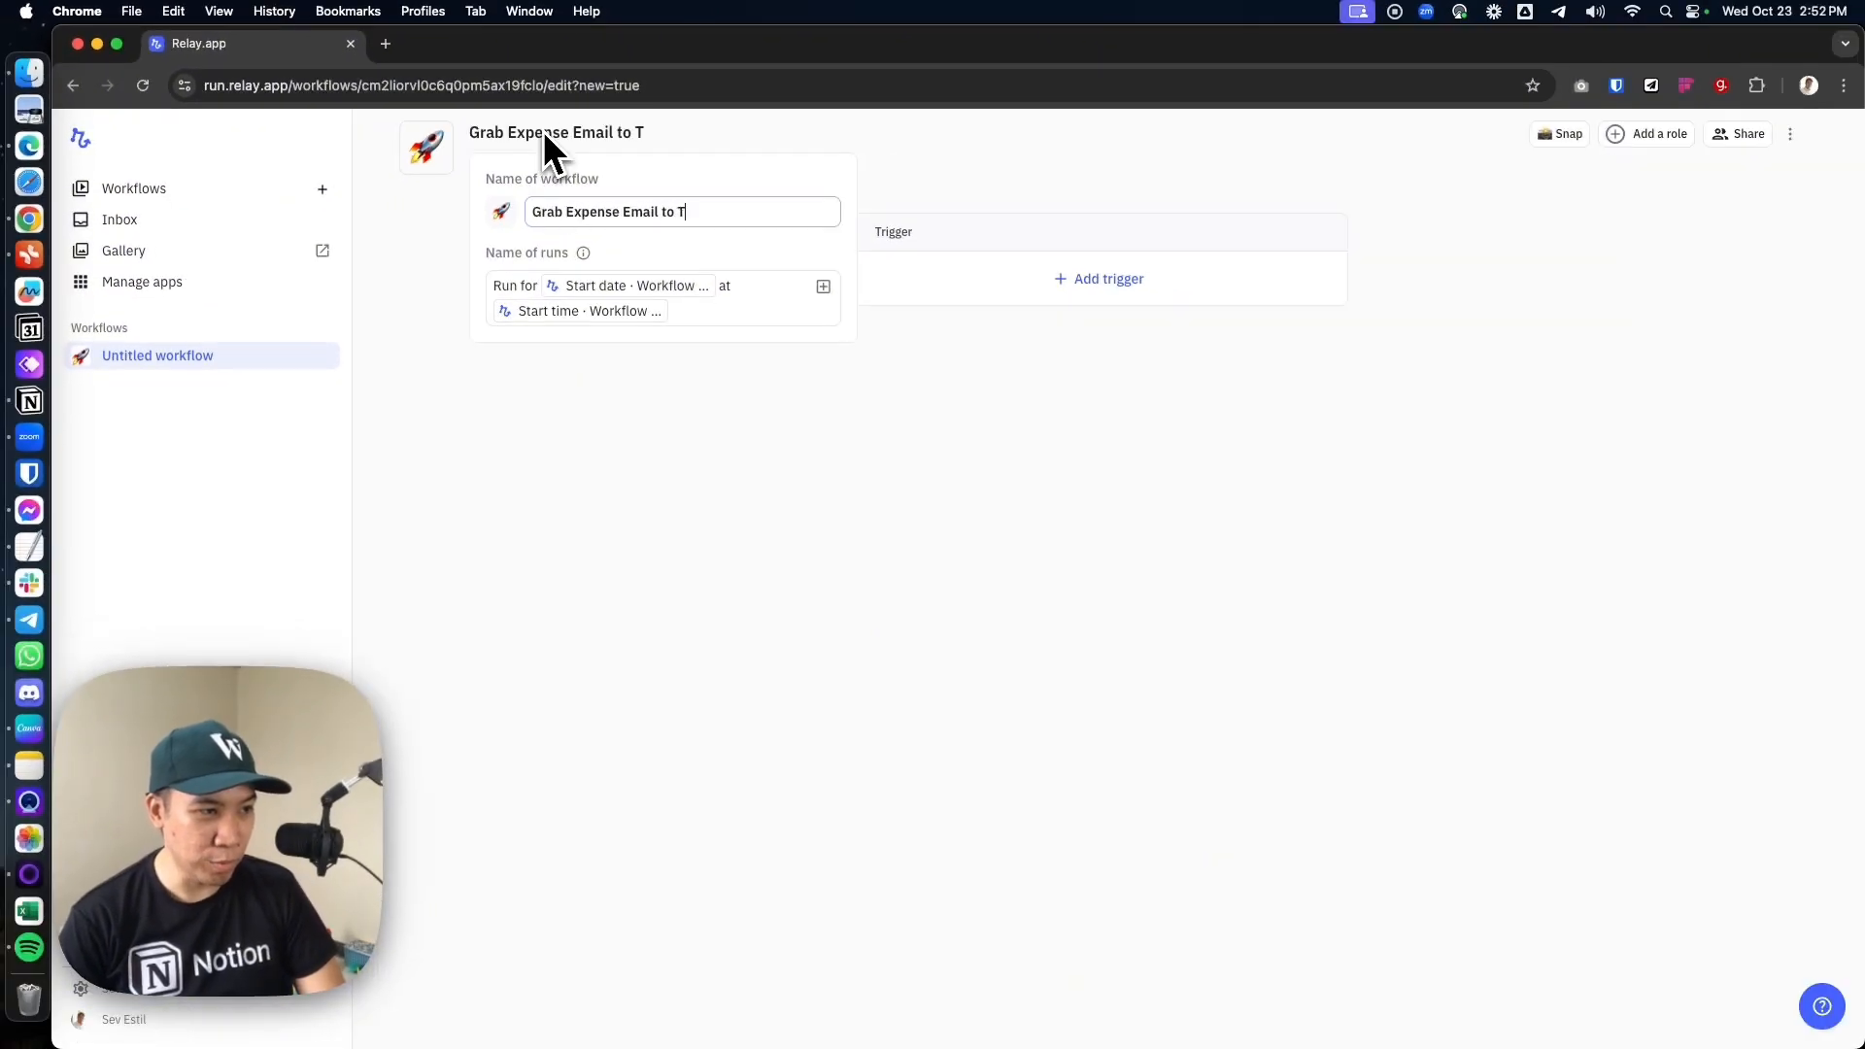
pyautogui.write('cker')
pyautogui.press('Return')
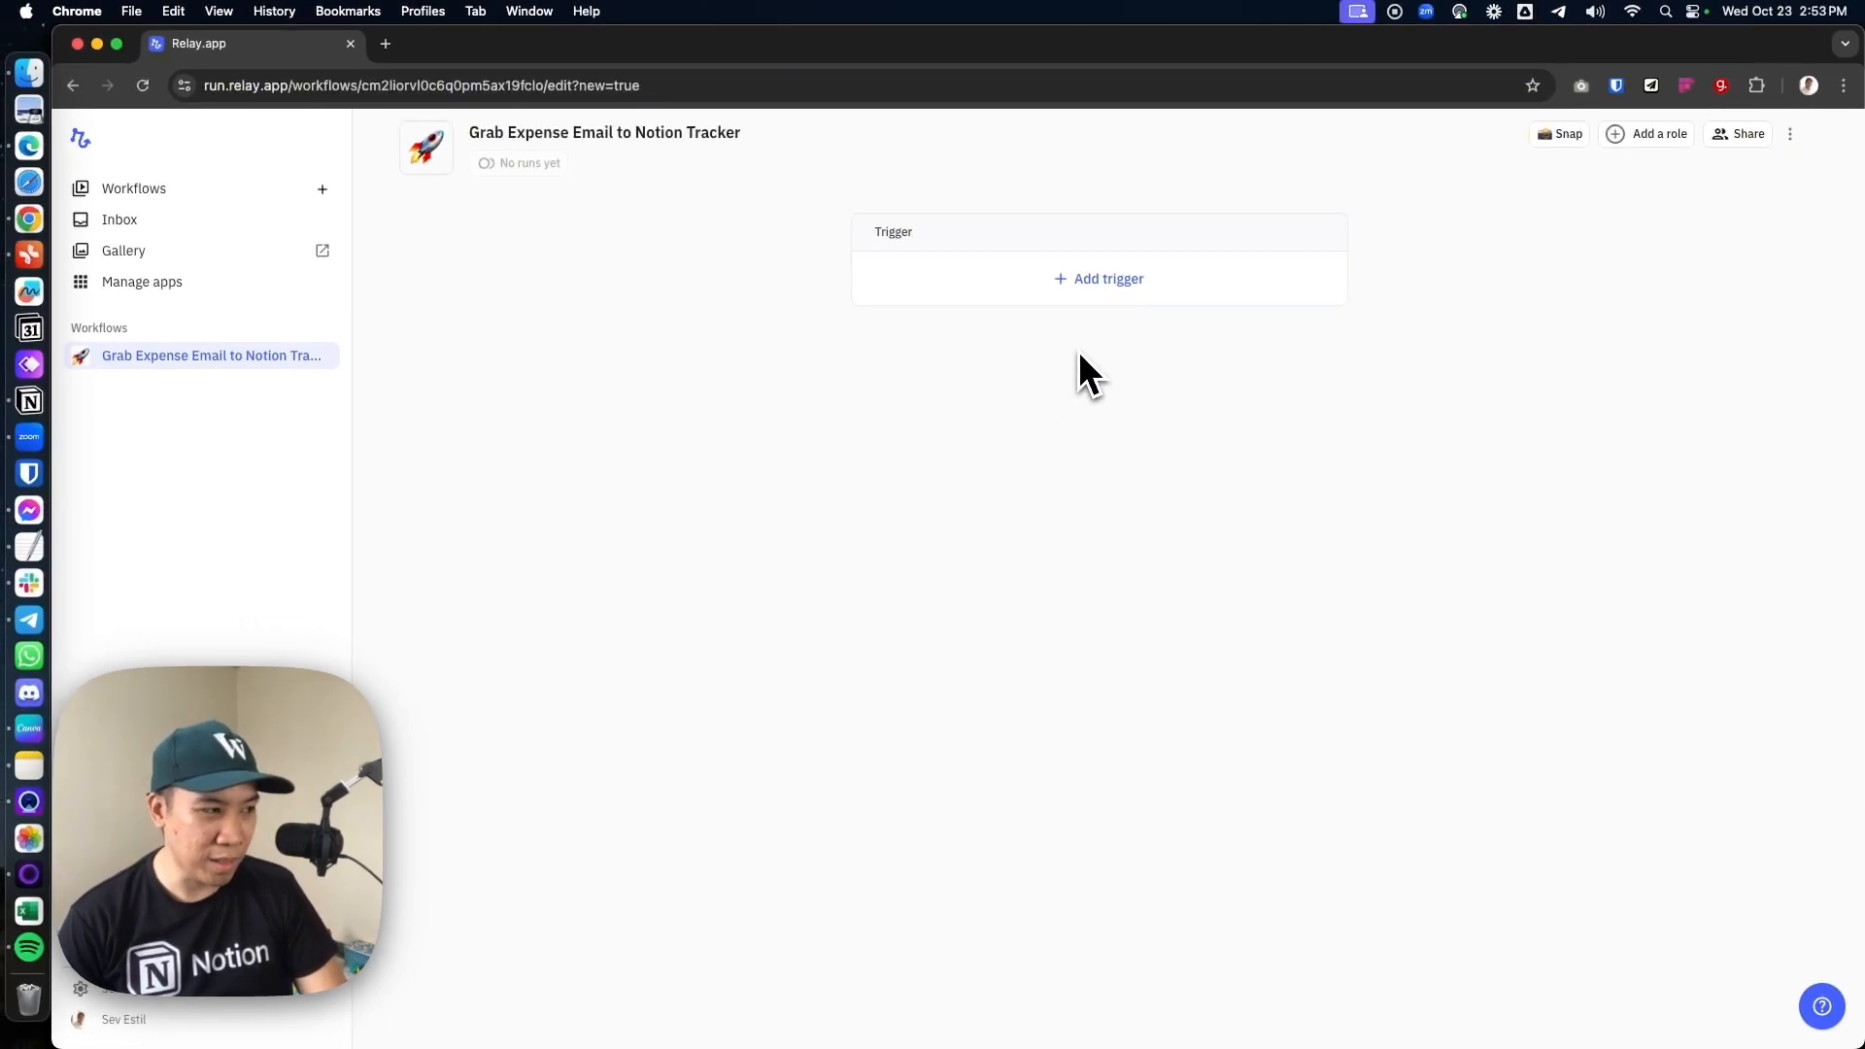
# Switch to Notion, collapse the "Login to Relay.app" item and move "Connect Gmail" above "Connect Notion" in the Agenda
pyautogui.click(29, 400)
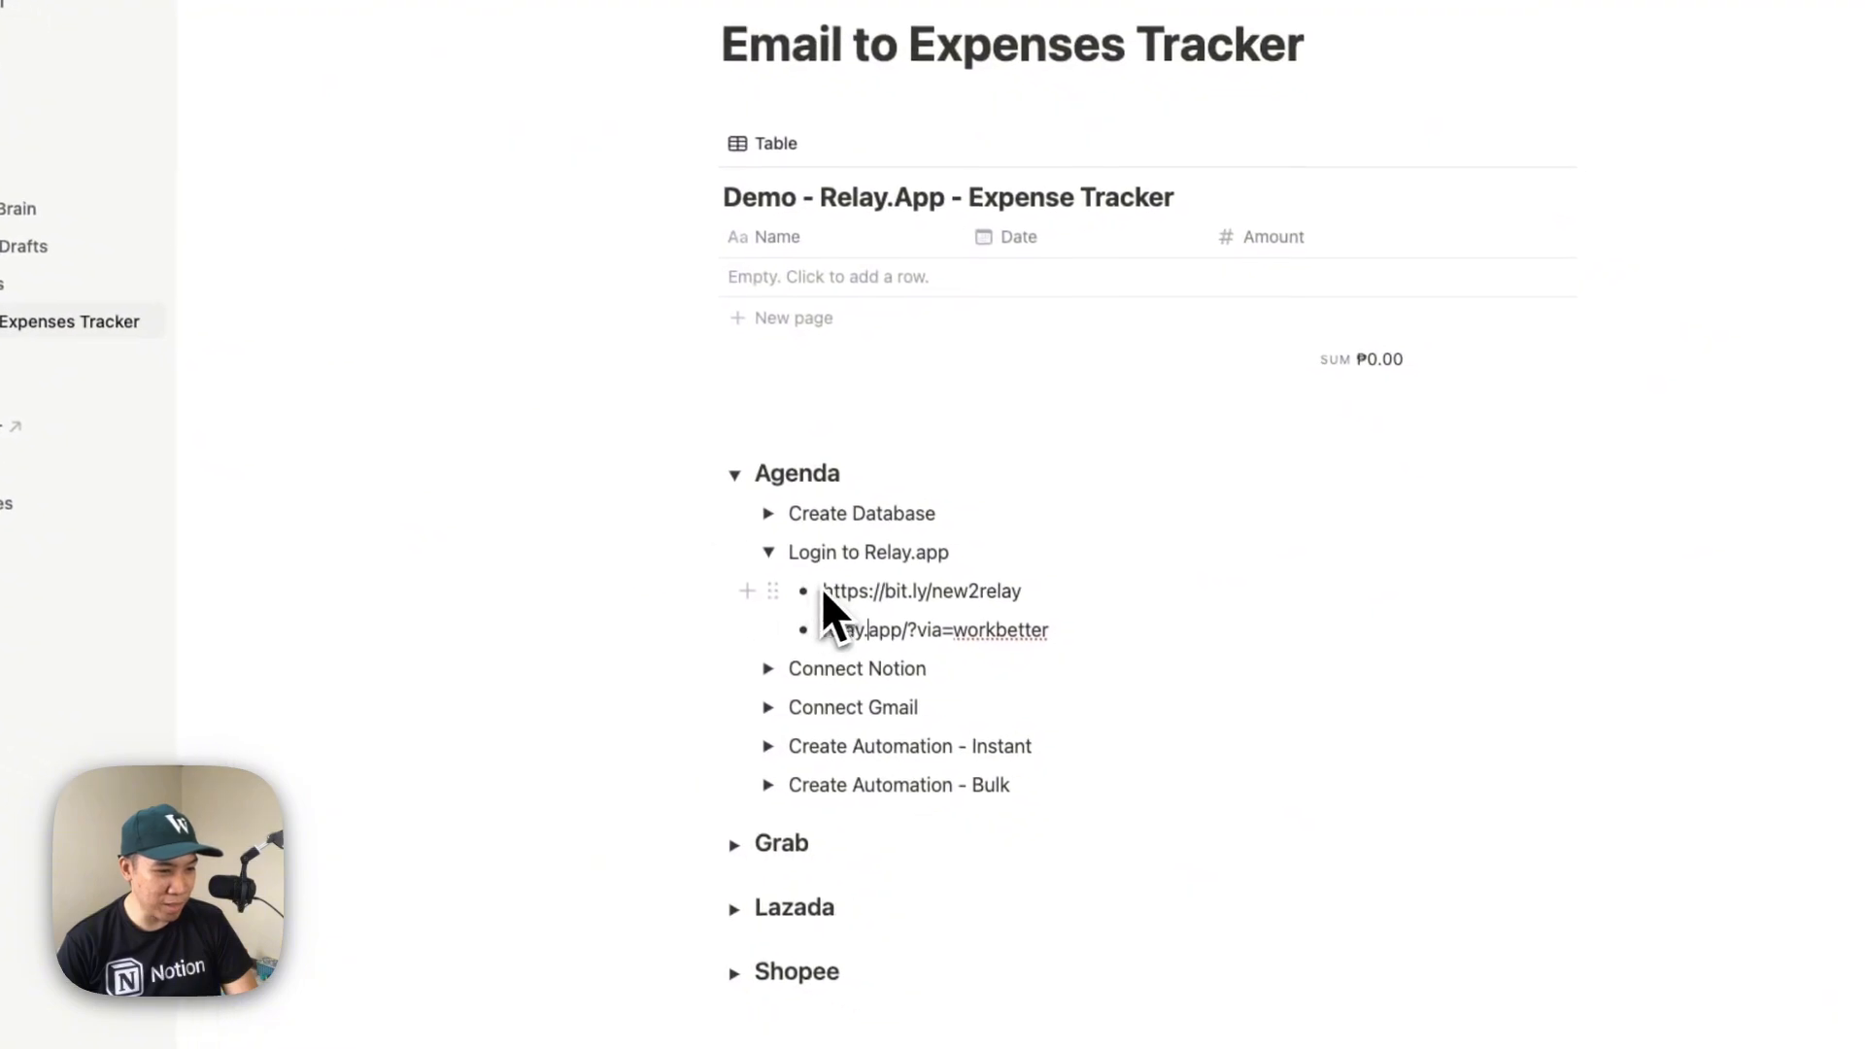
pyautogui.click(823, 574)
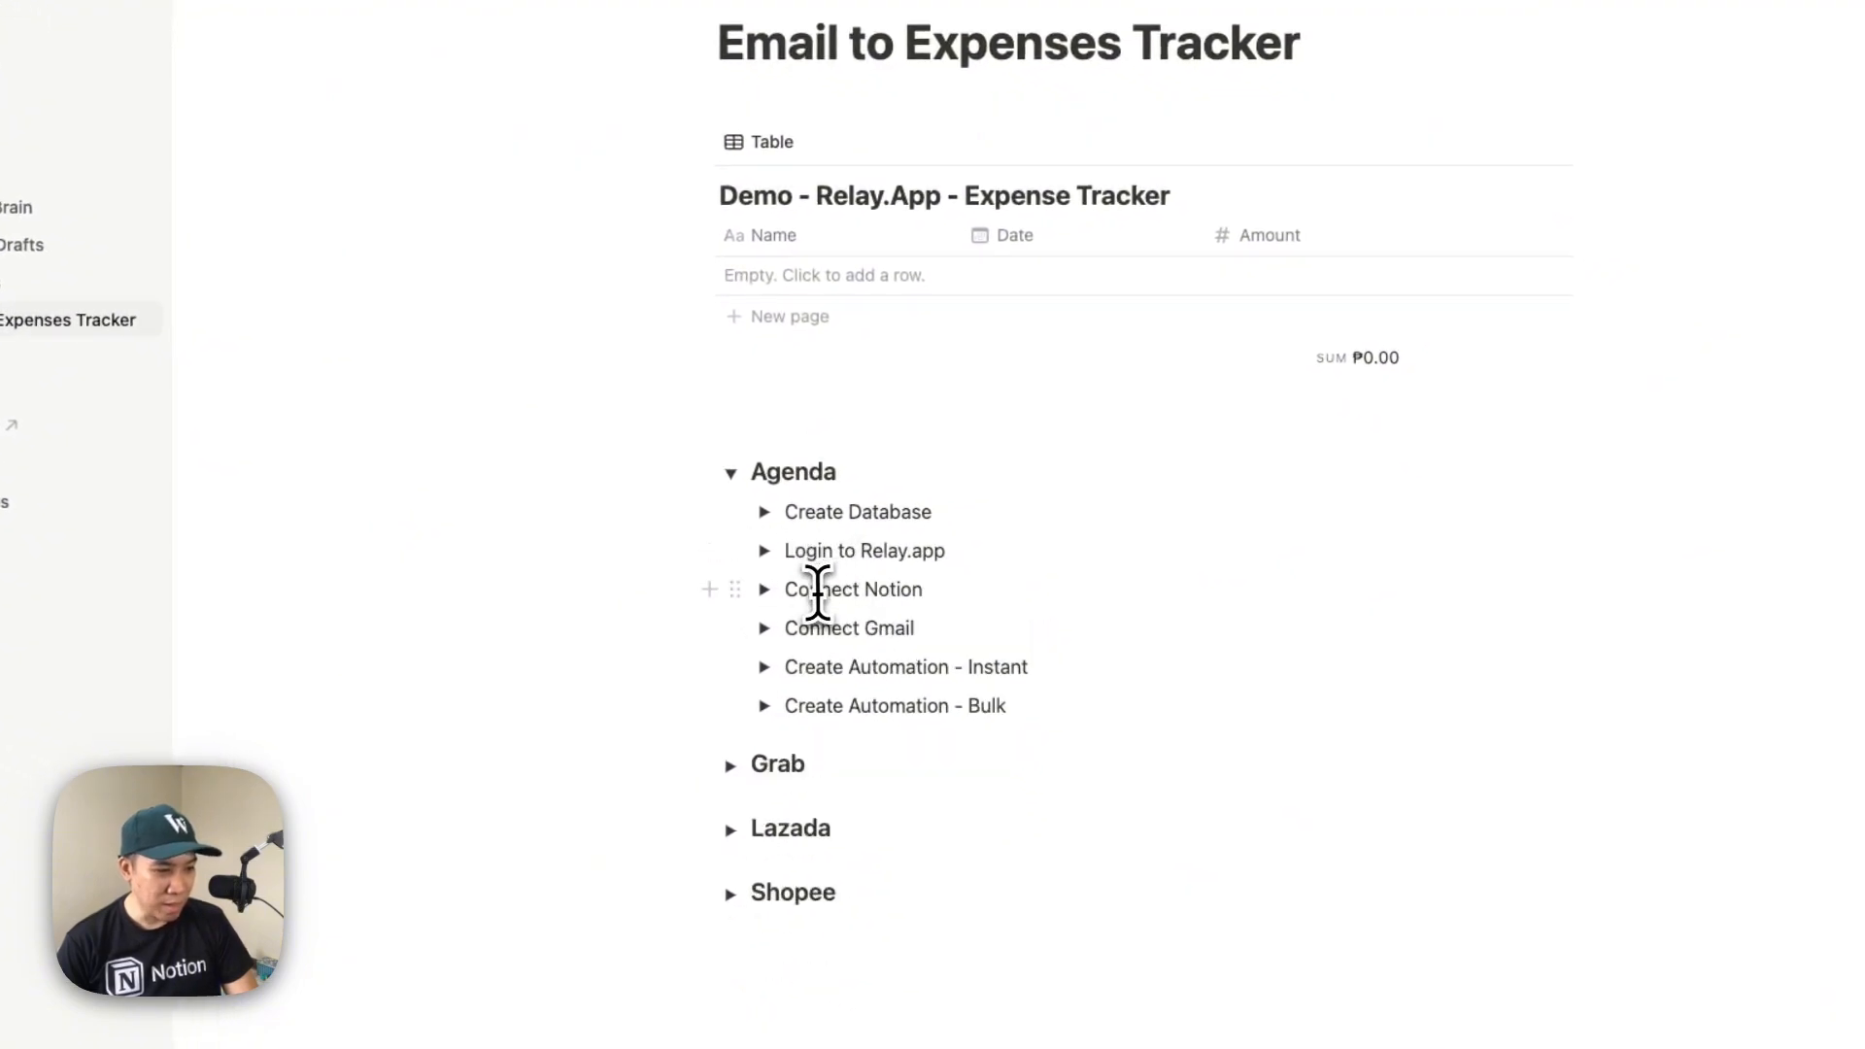
pyautogui.moveTo(785, 589); pyautogui.dragTo(924, 592)
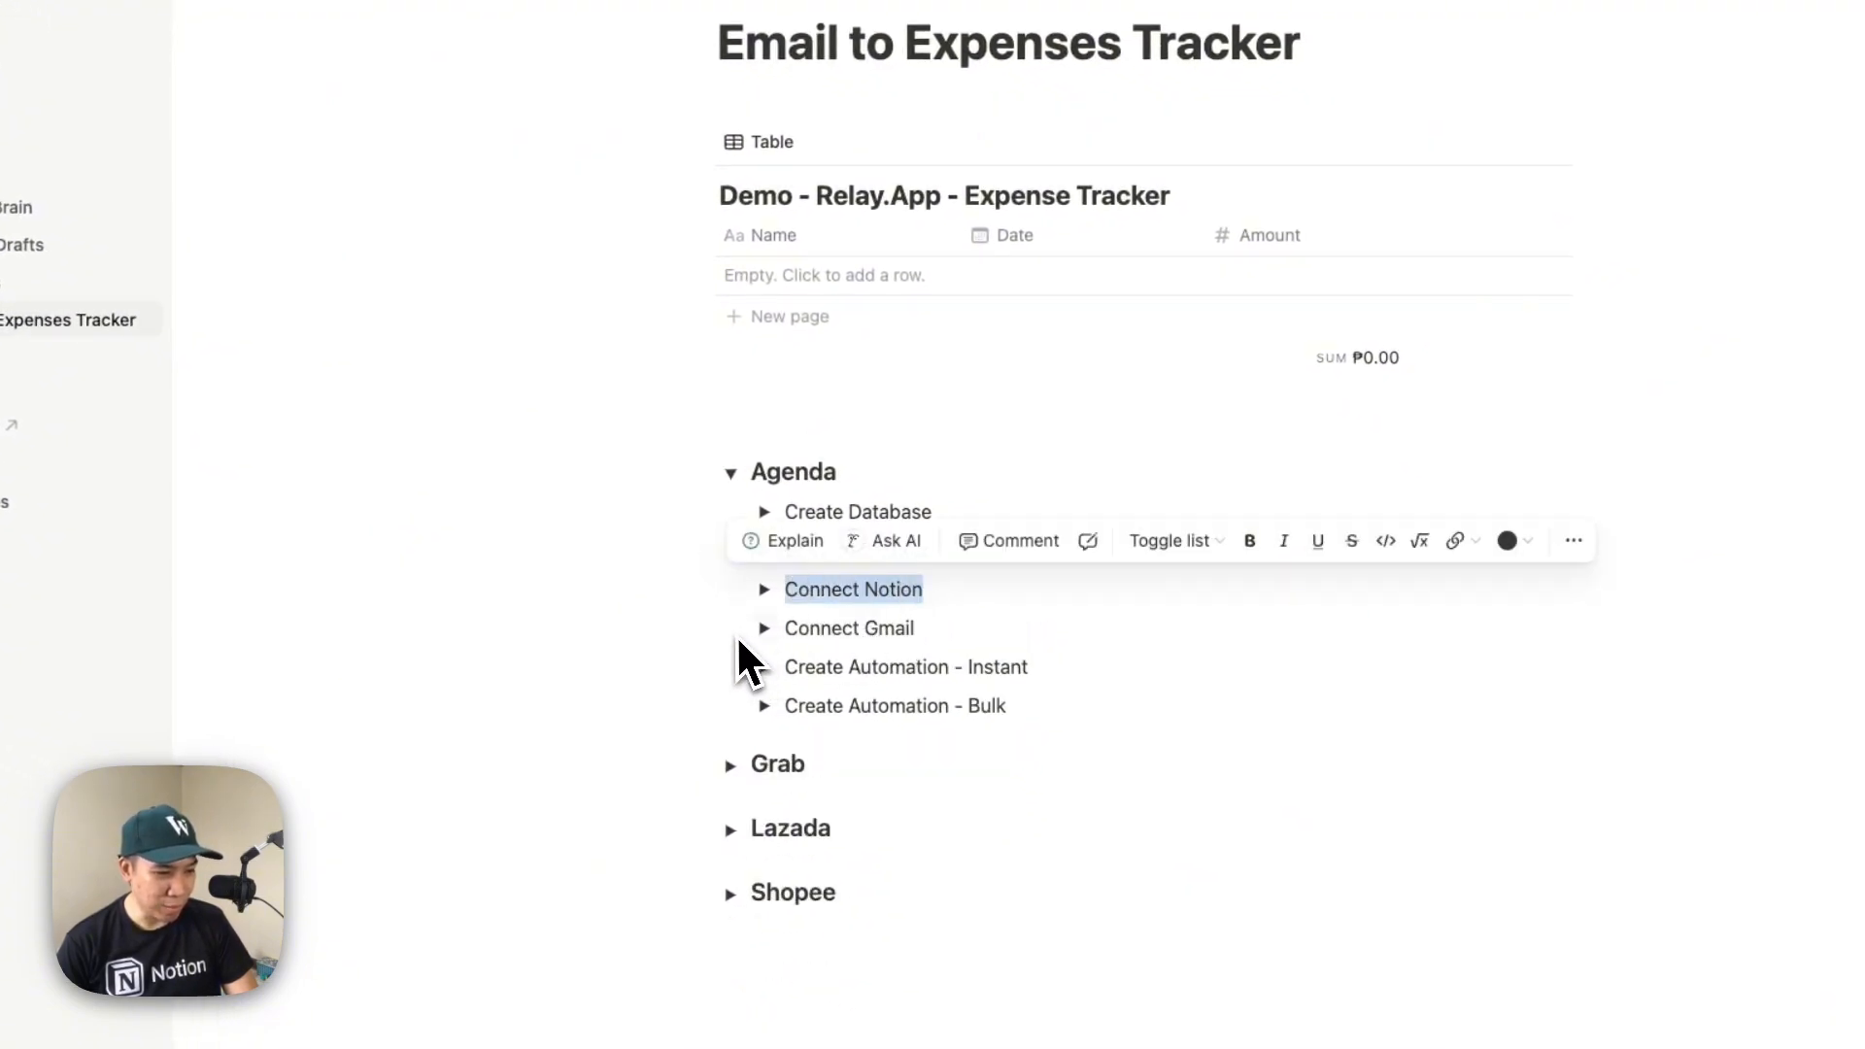
pyautogui.moveTo(749, 627); pyautogui.dragTo(761, 591)
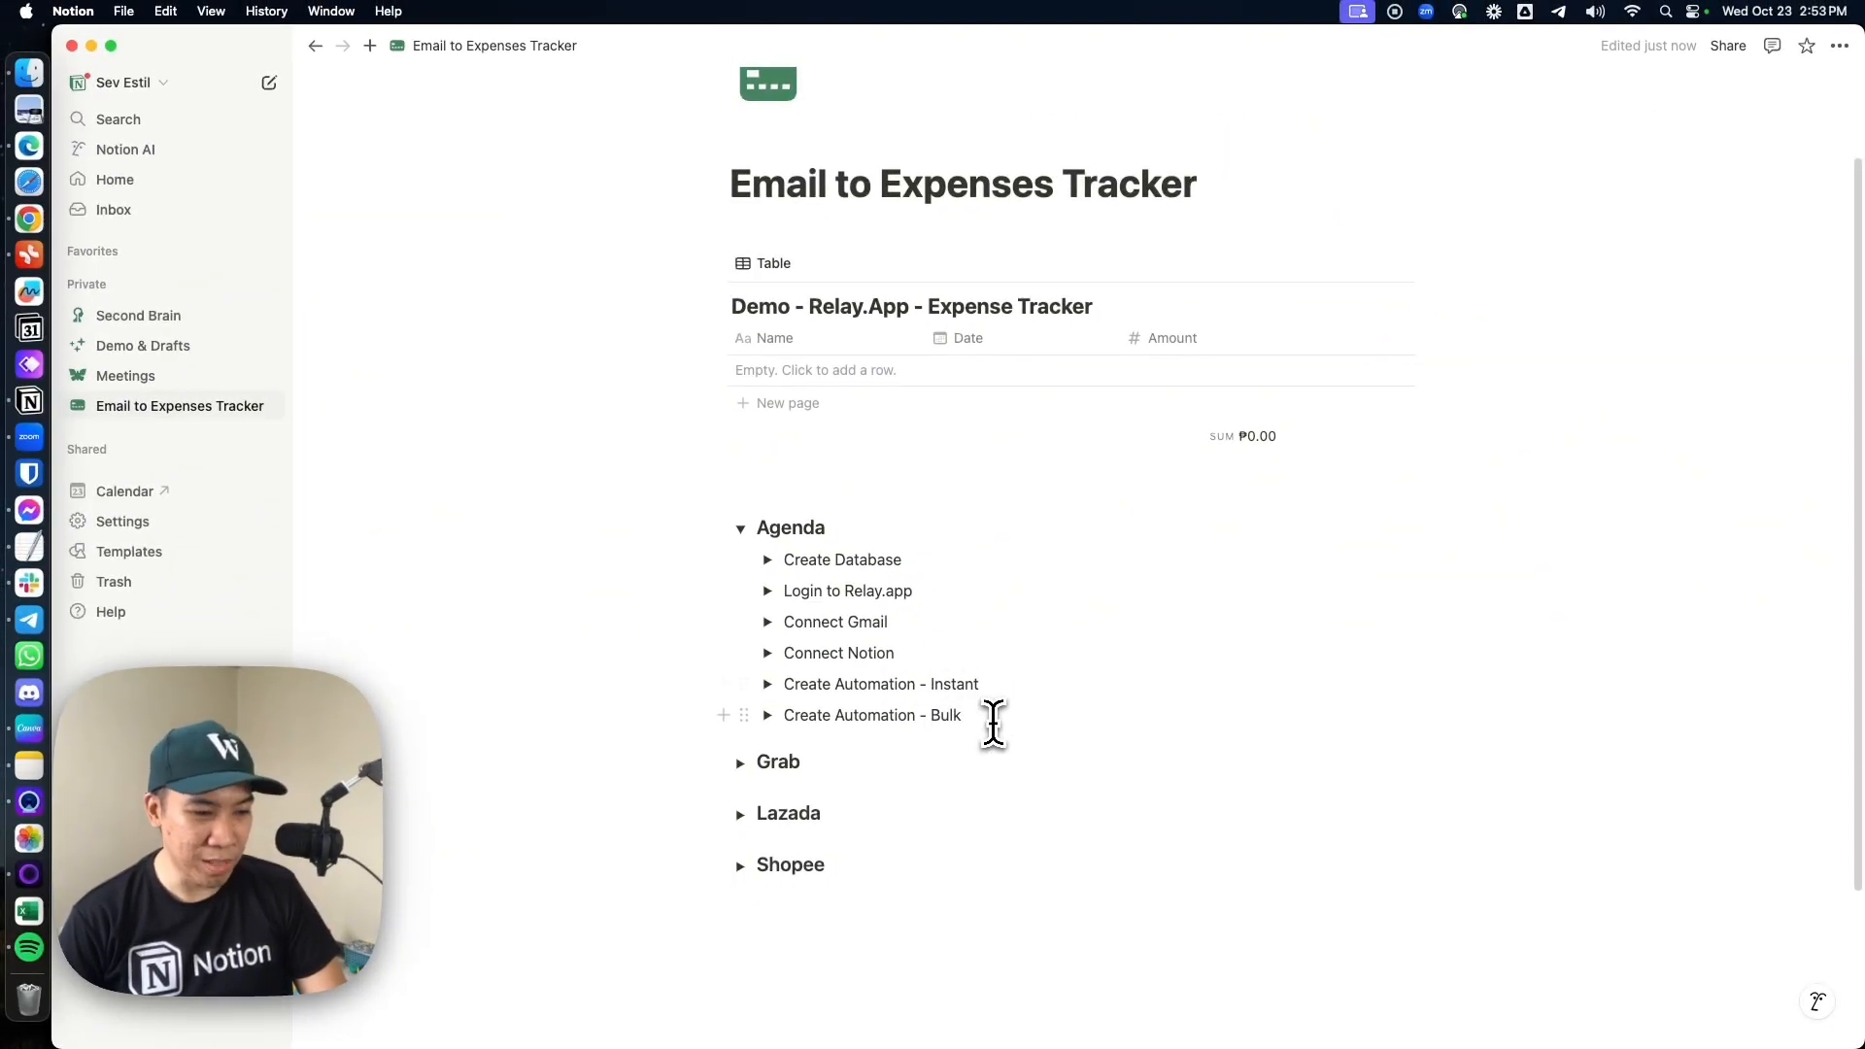
# Switch to Relay.app in Chrome and add Gmail's "Email received" event as the workflow trigger
pyautogui.press('super+Tab')
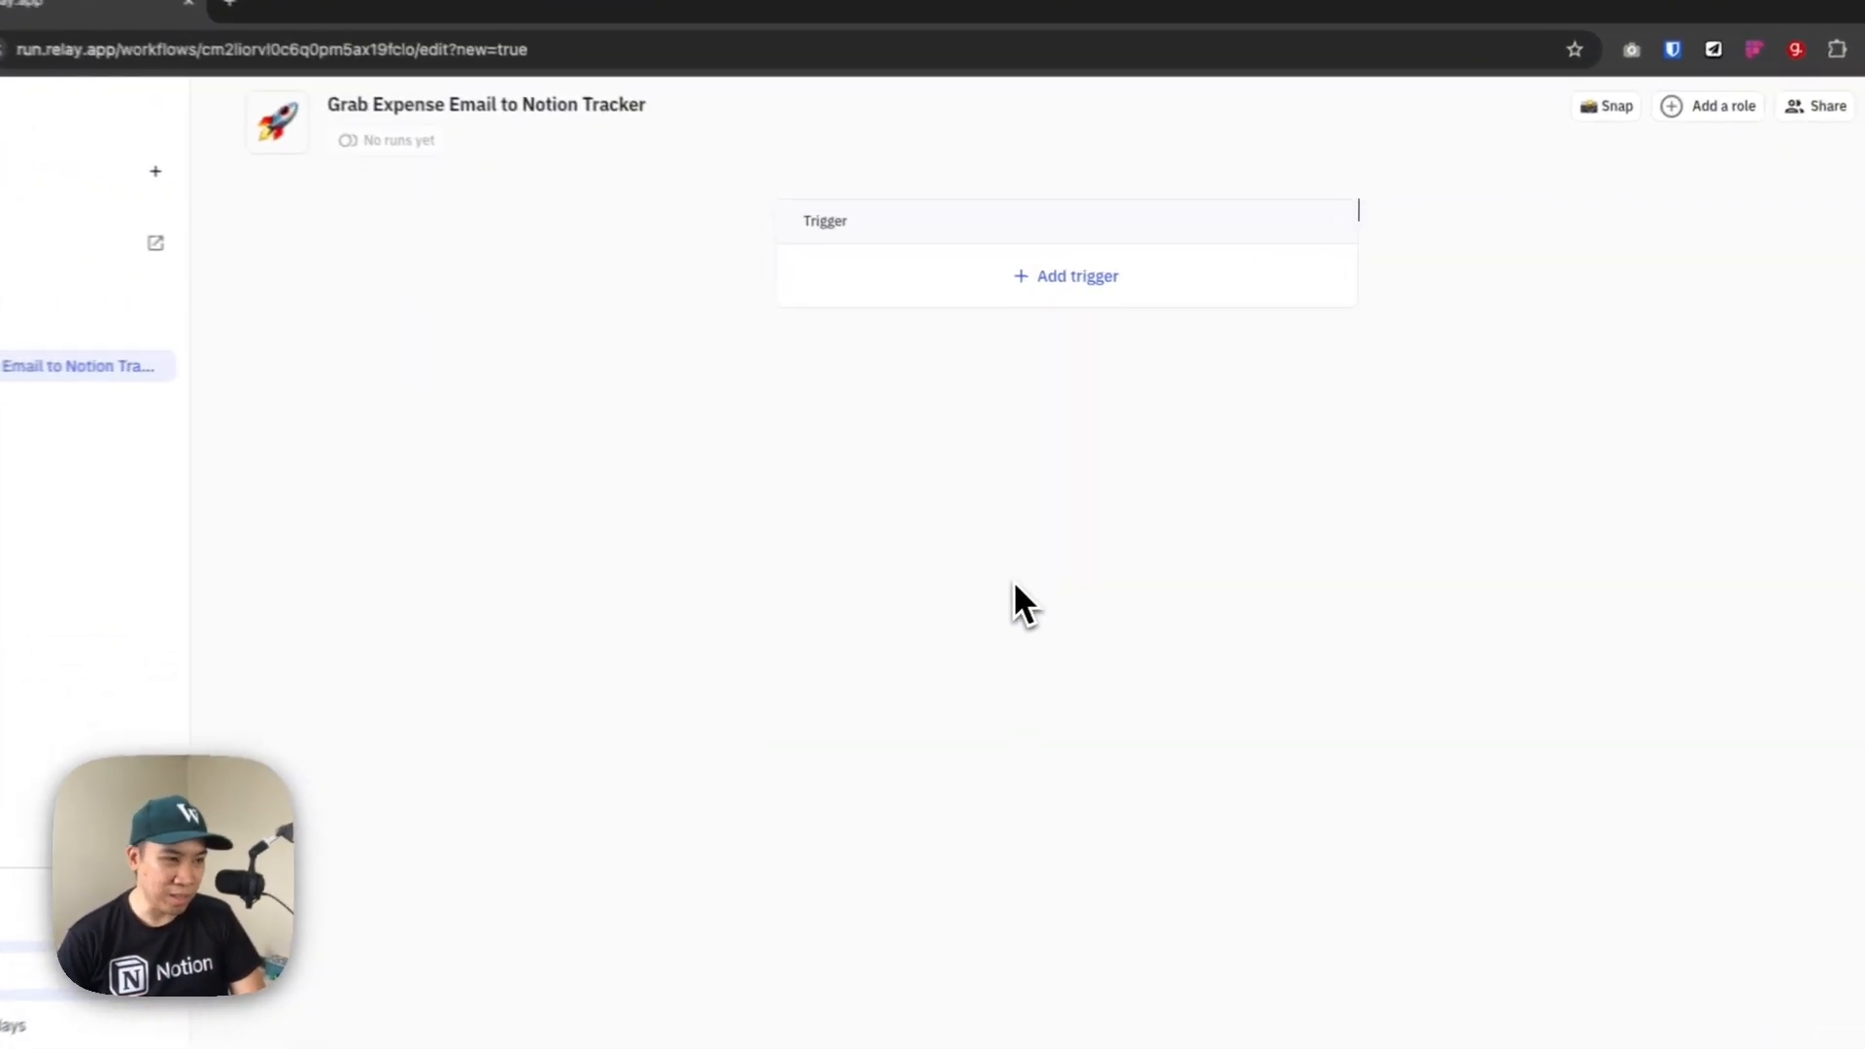
pyautogui.click(1045, 301)
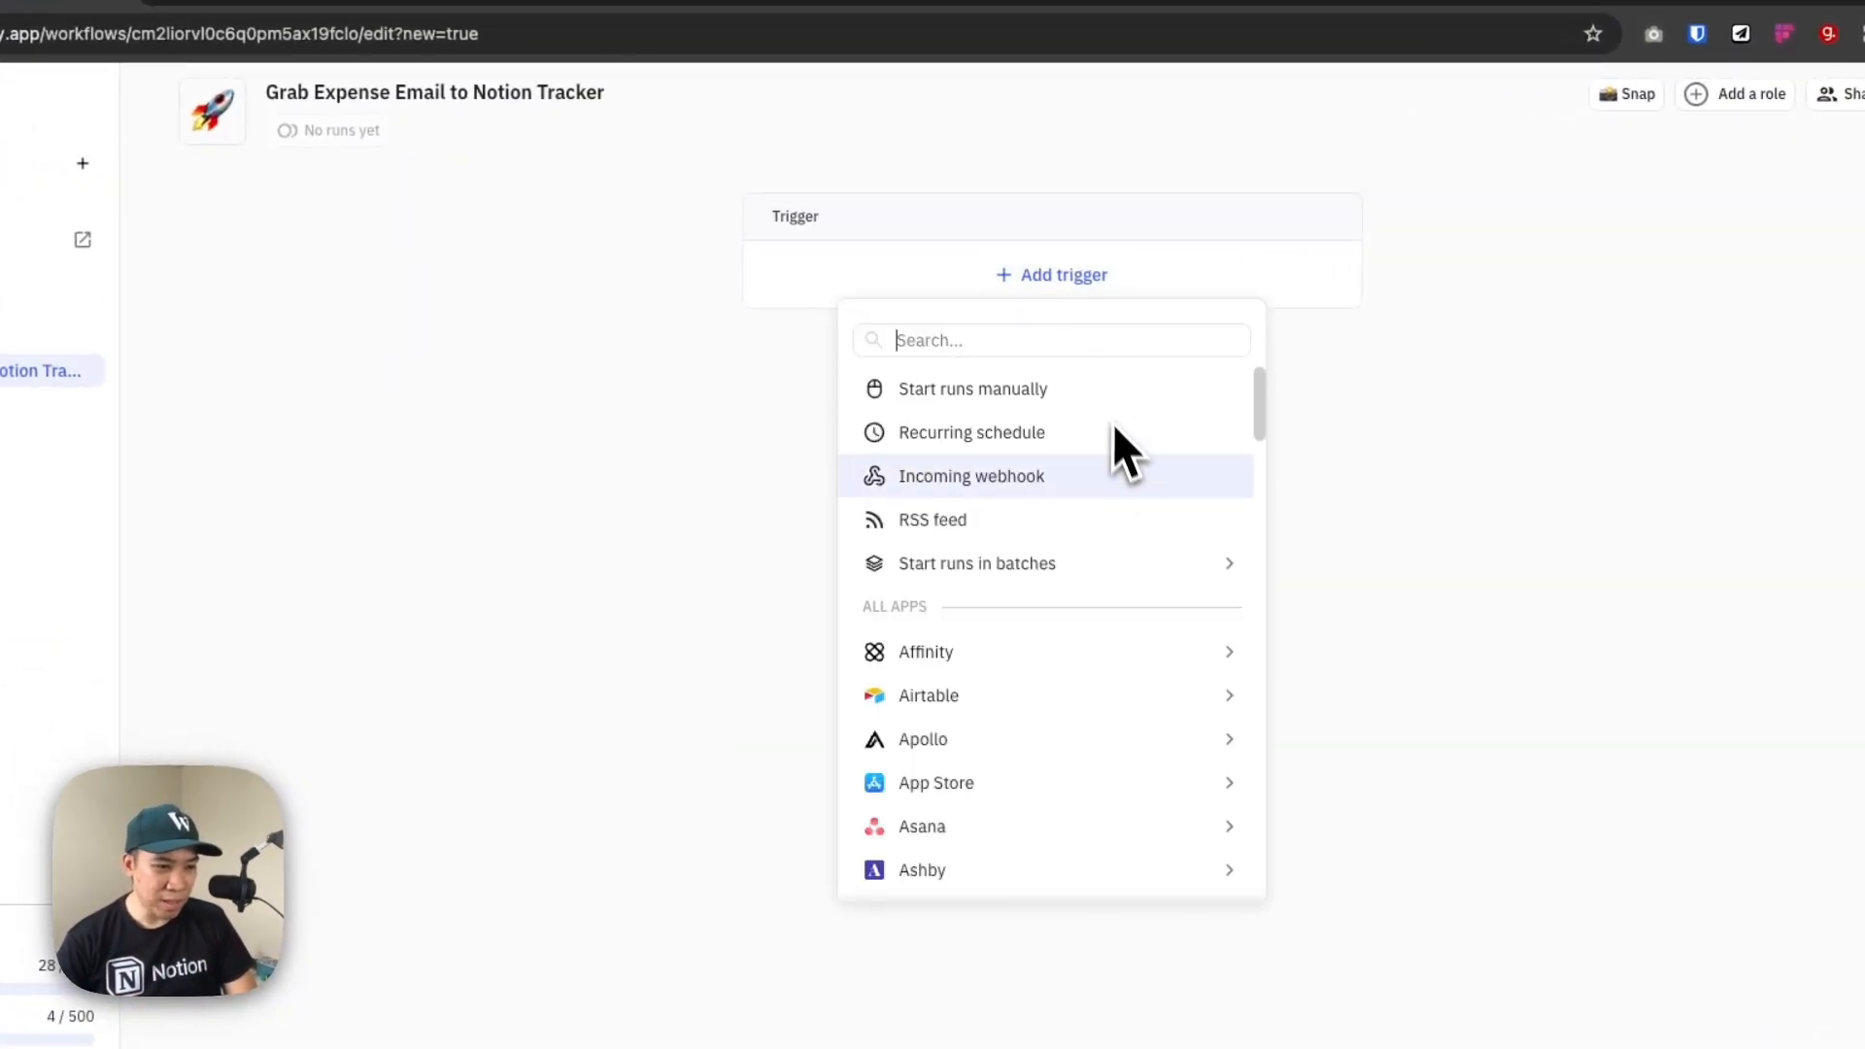
pyautogui.write('gmail')
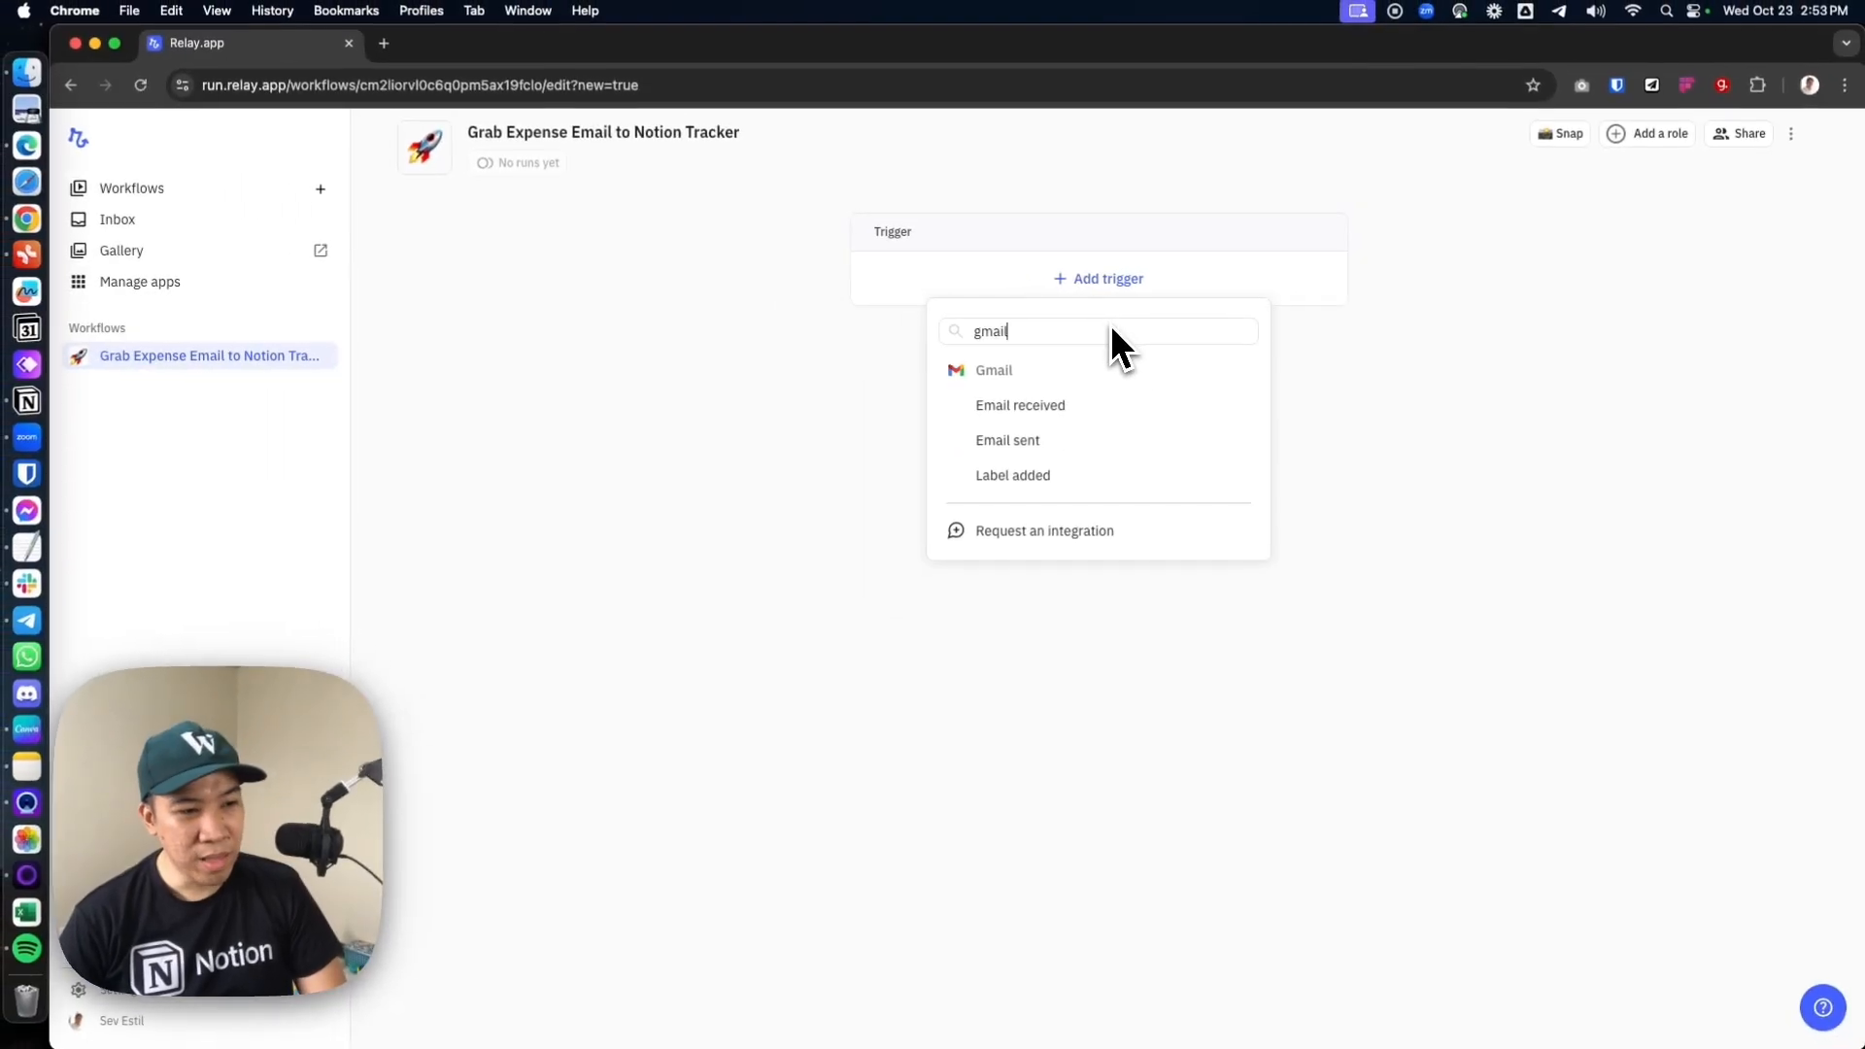
pyautogui.click(1068, 408)
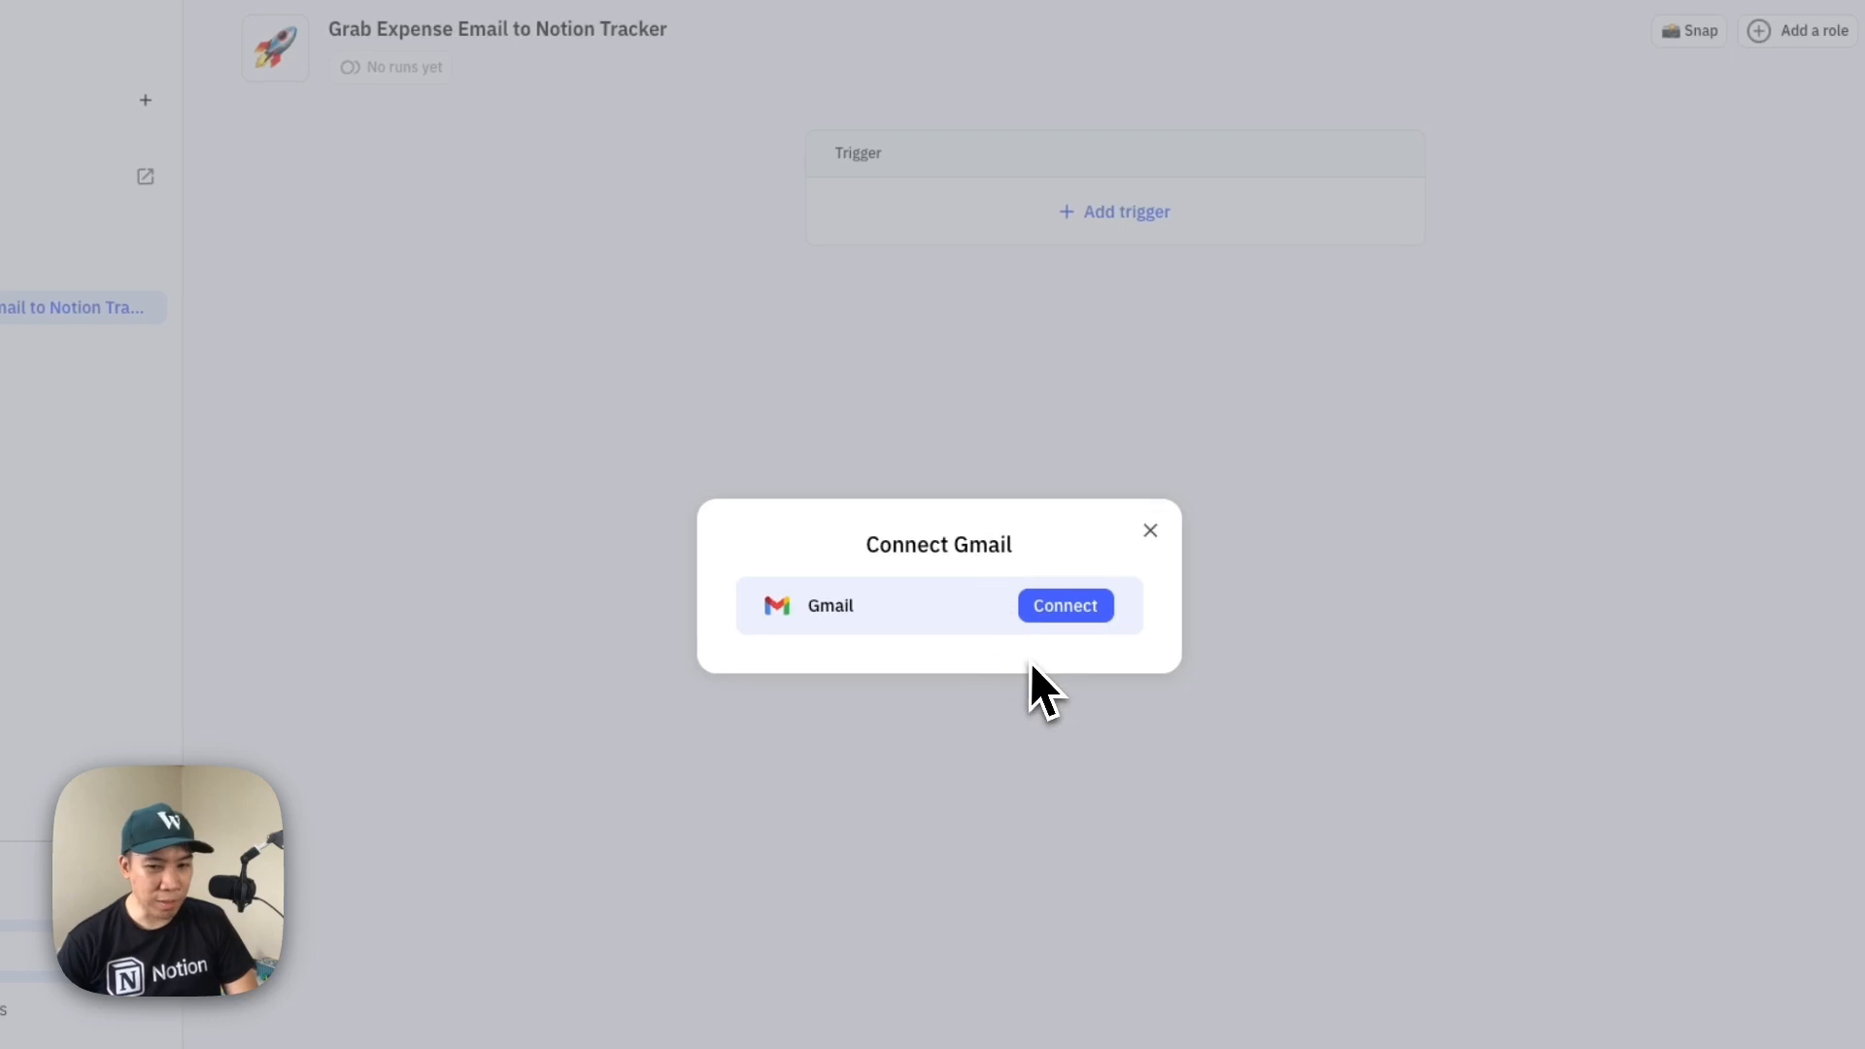
# Connect the Gmail account through Google sign-in, allowing Relay.app ongoing access to the shared Google Account data
pyautogui.click(1068, 612)
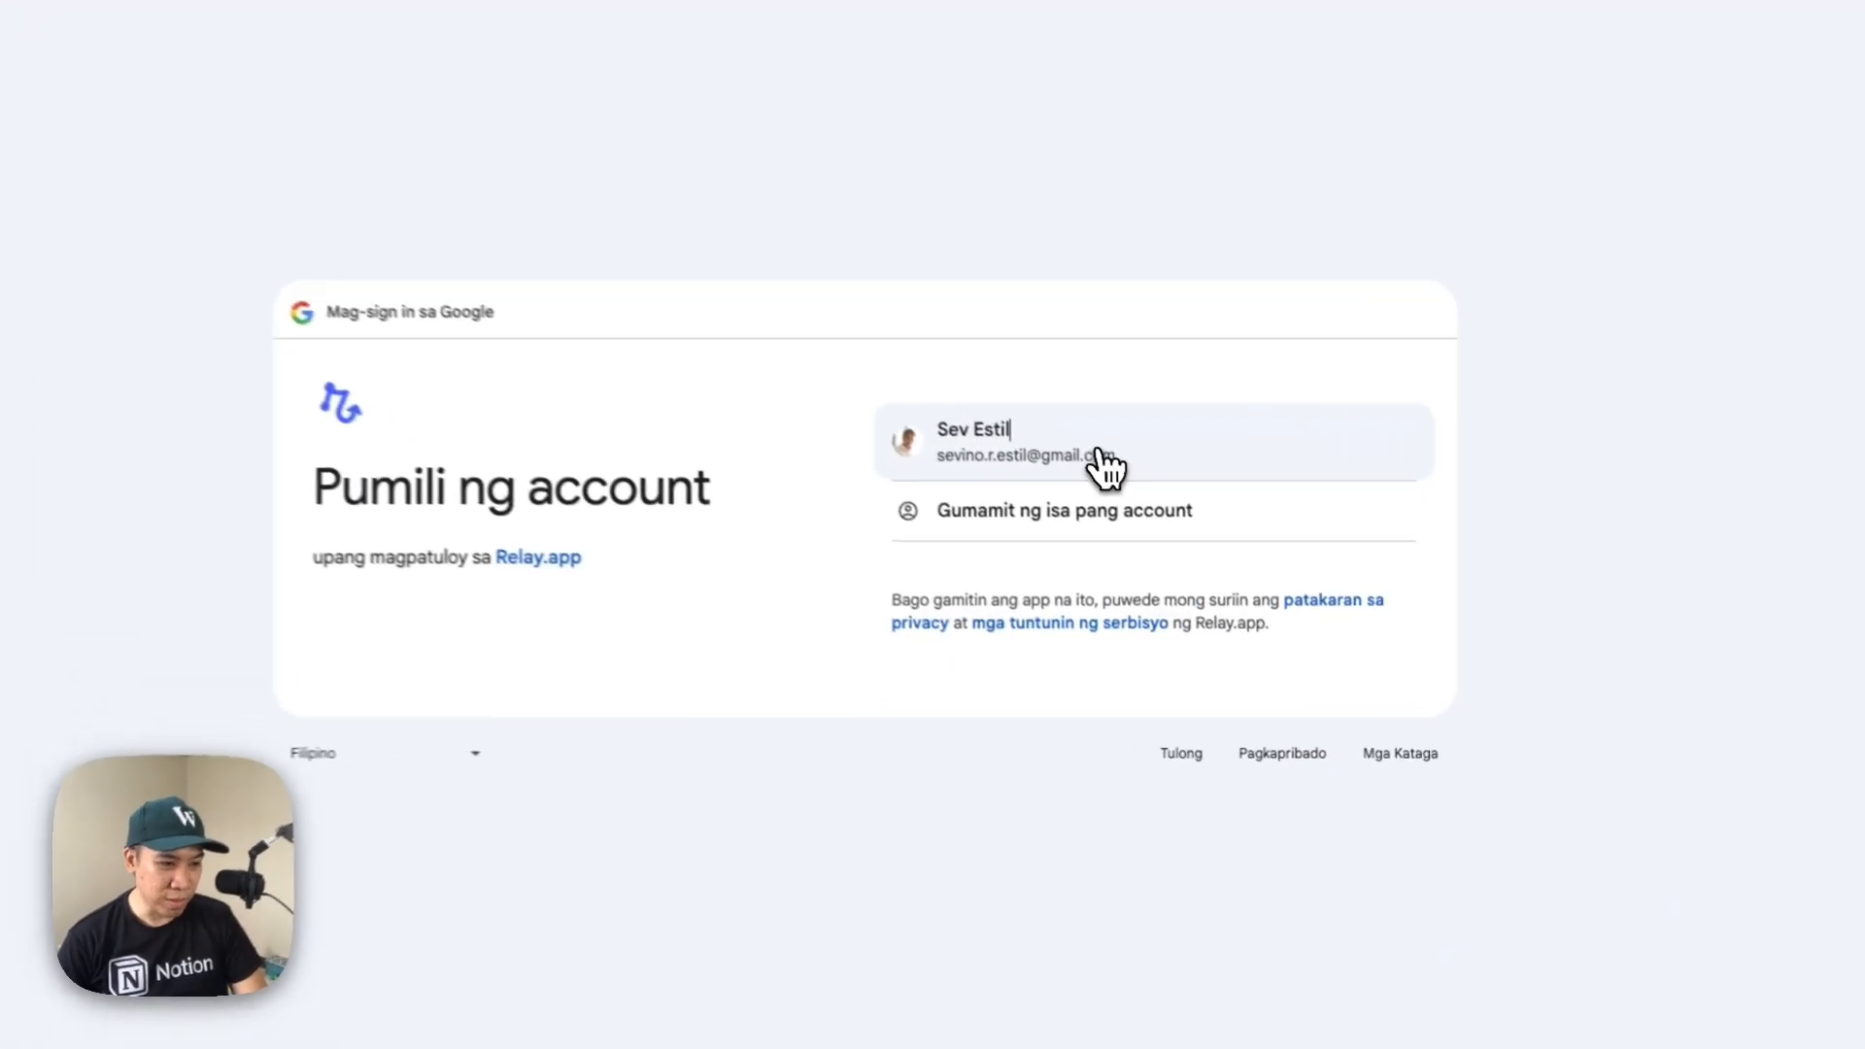
pyautogui.click(1164, 518)
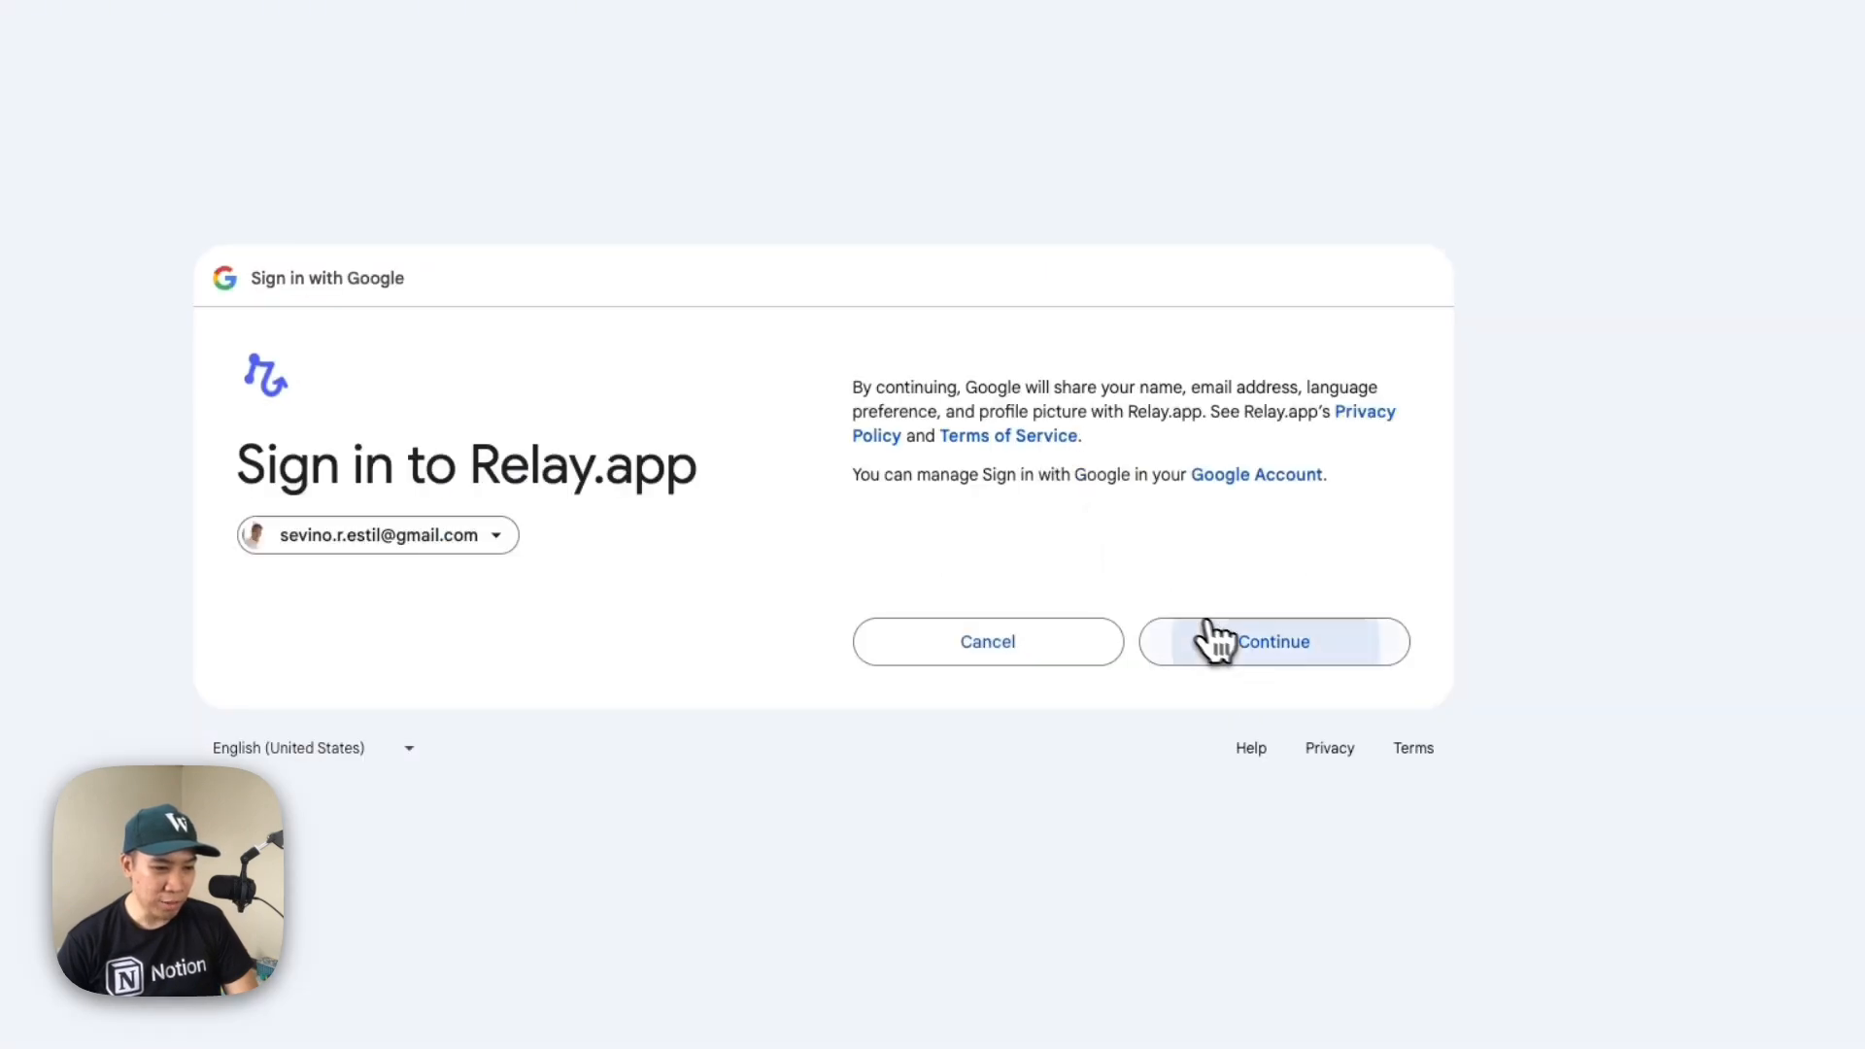
pyautogui.click(1263, 644)
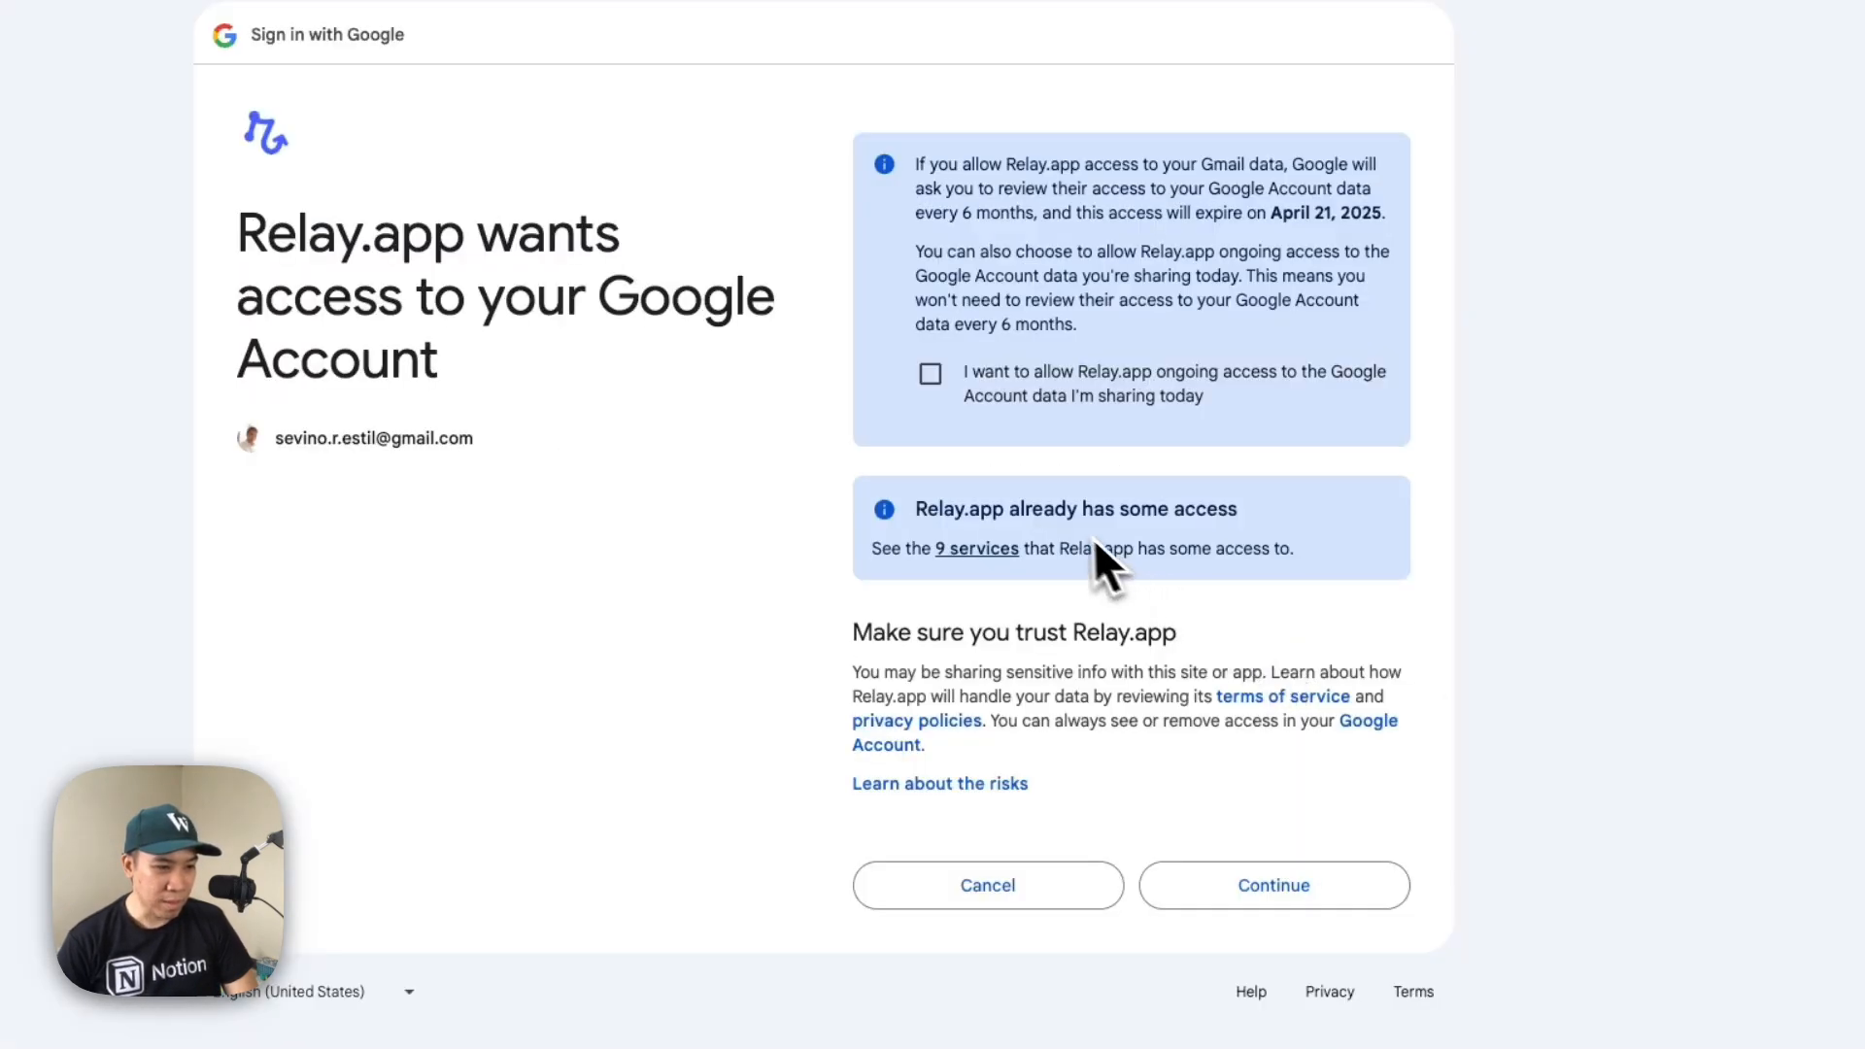
pyautogui.click(933, 379)
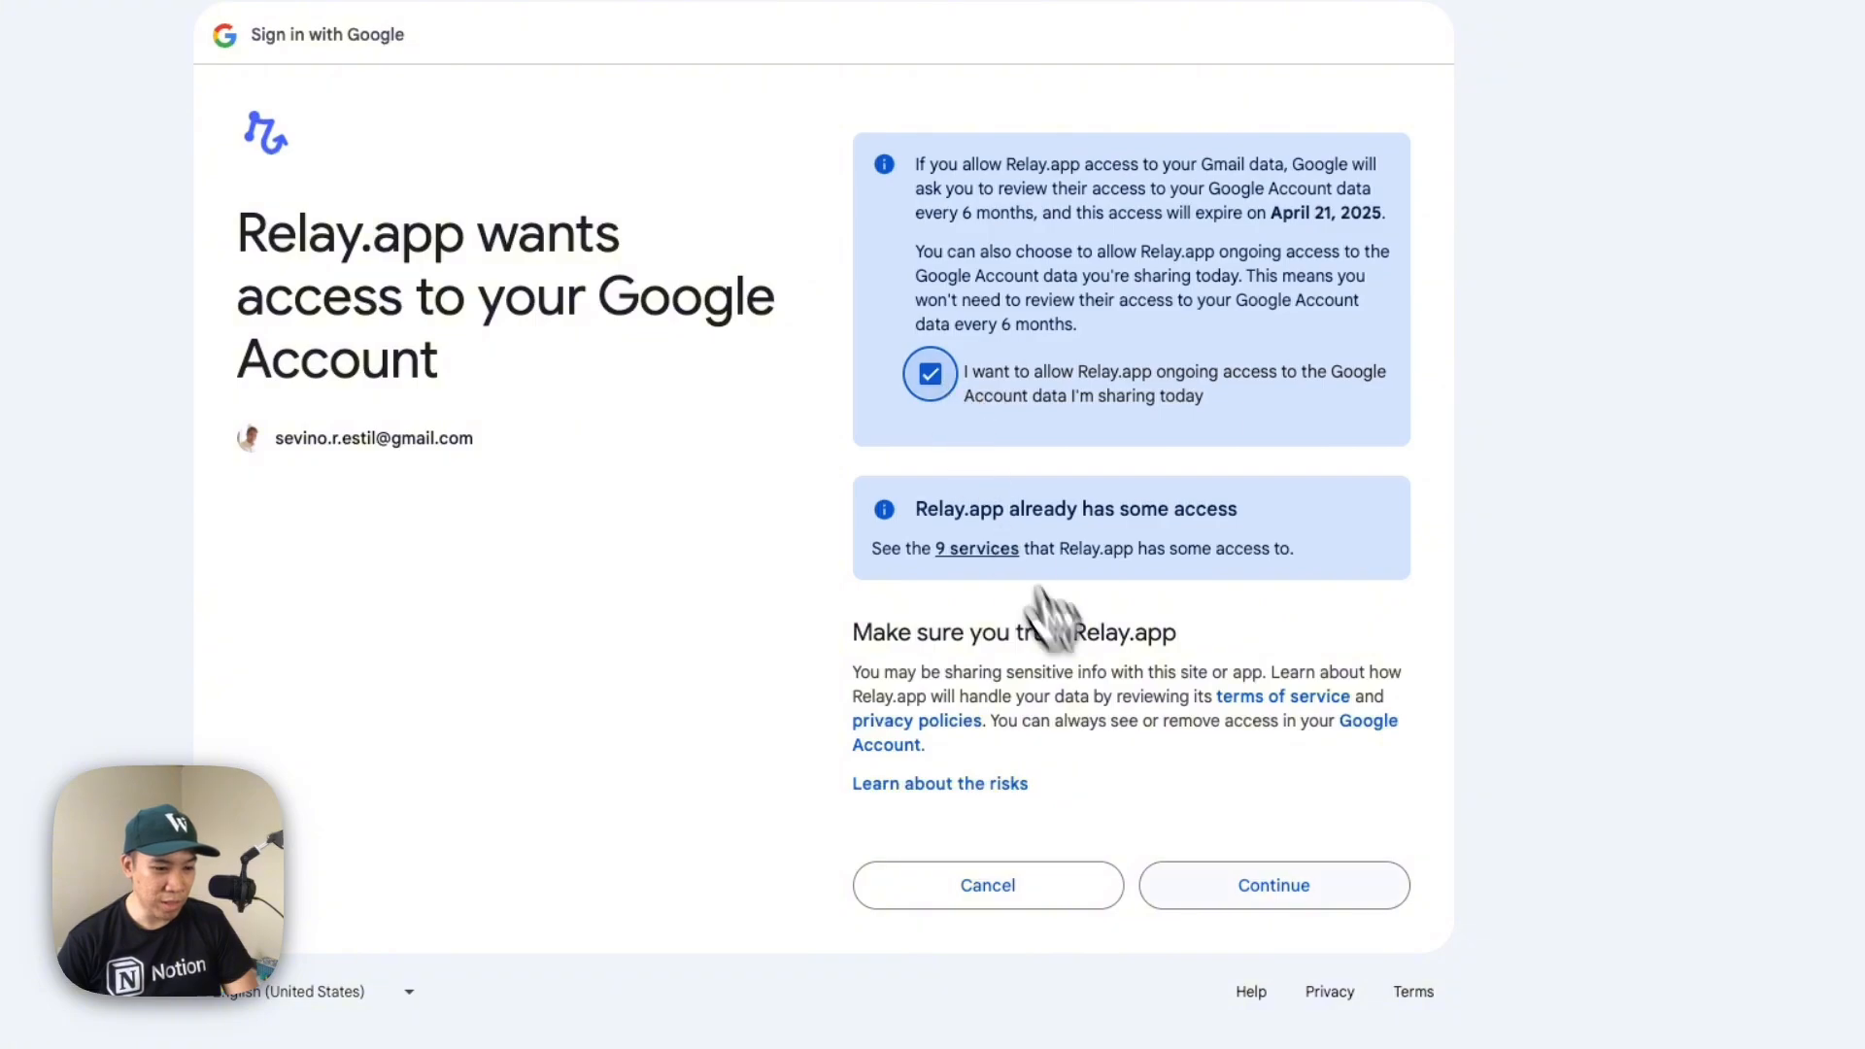
pyautogui.click(1281, 903)
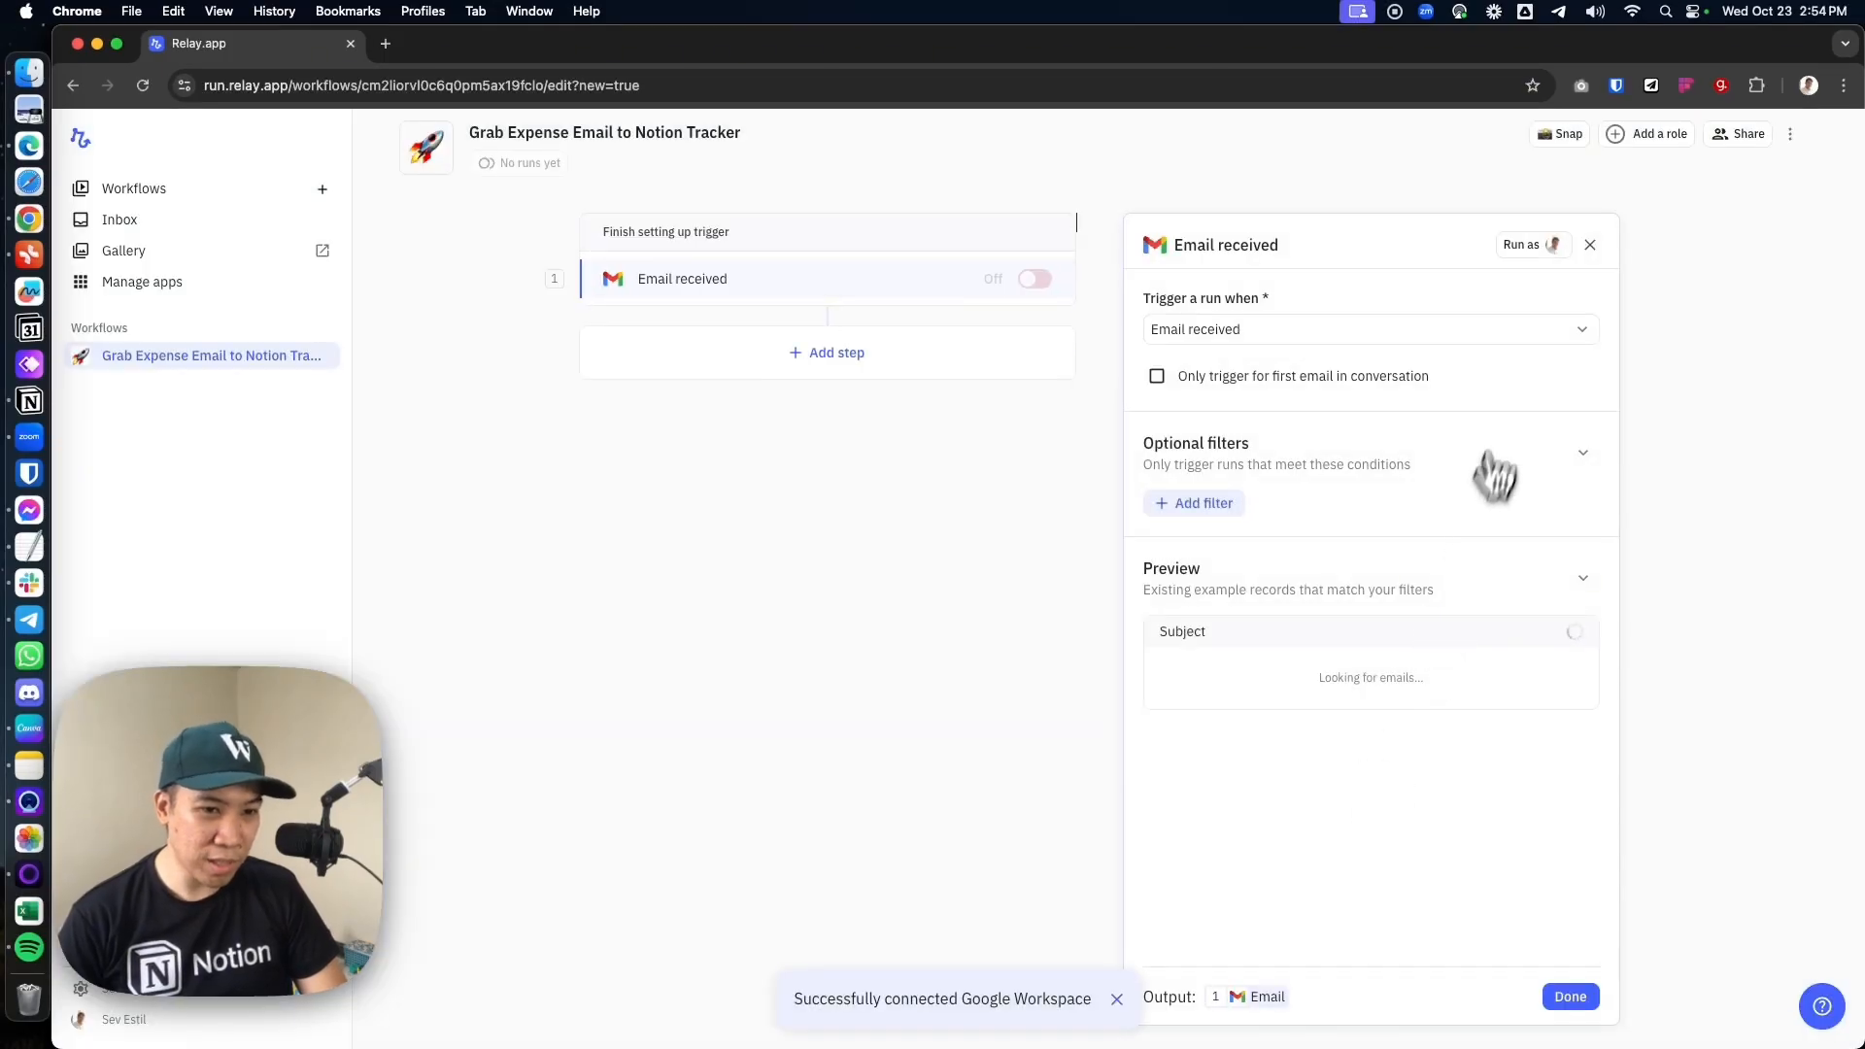
# Examine which Gmail connection the trigger runs as and which trigger events are offered, keeping the current choices
pyautogui.click(1552, 244)
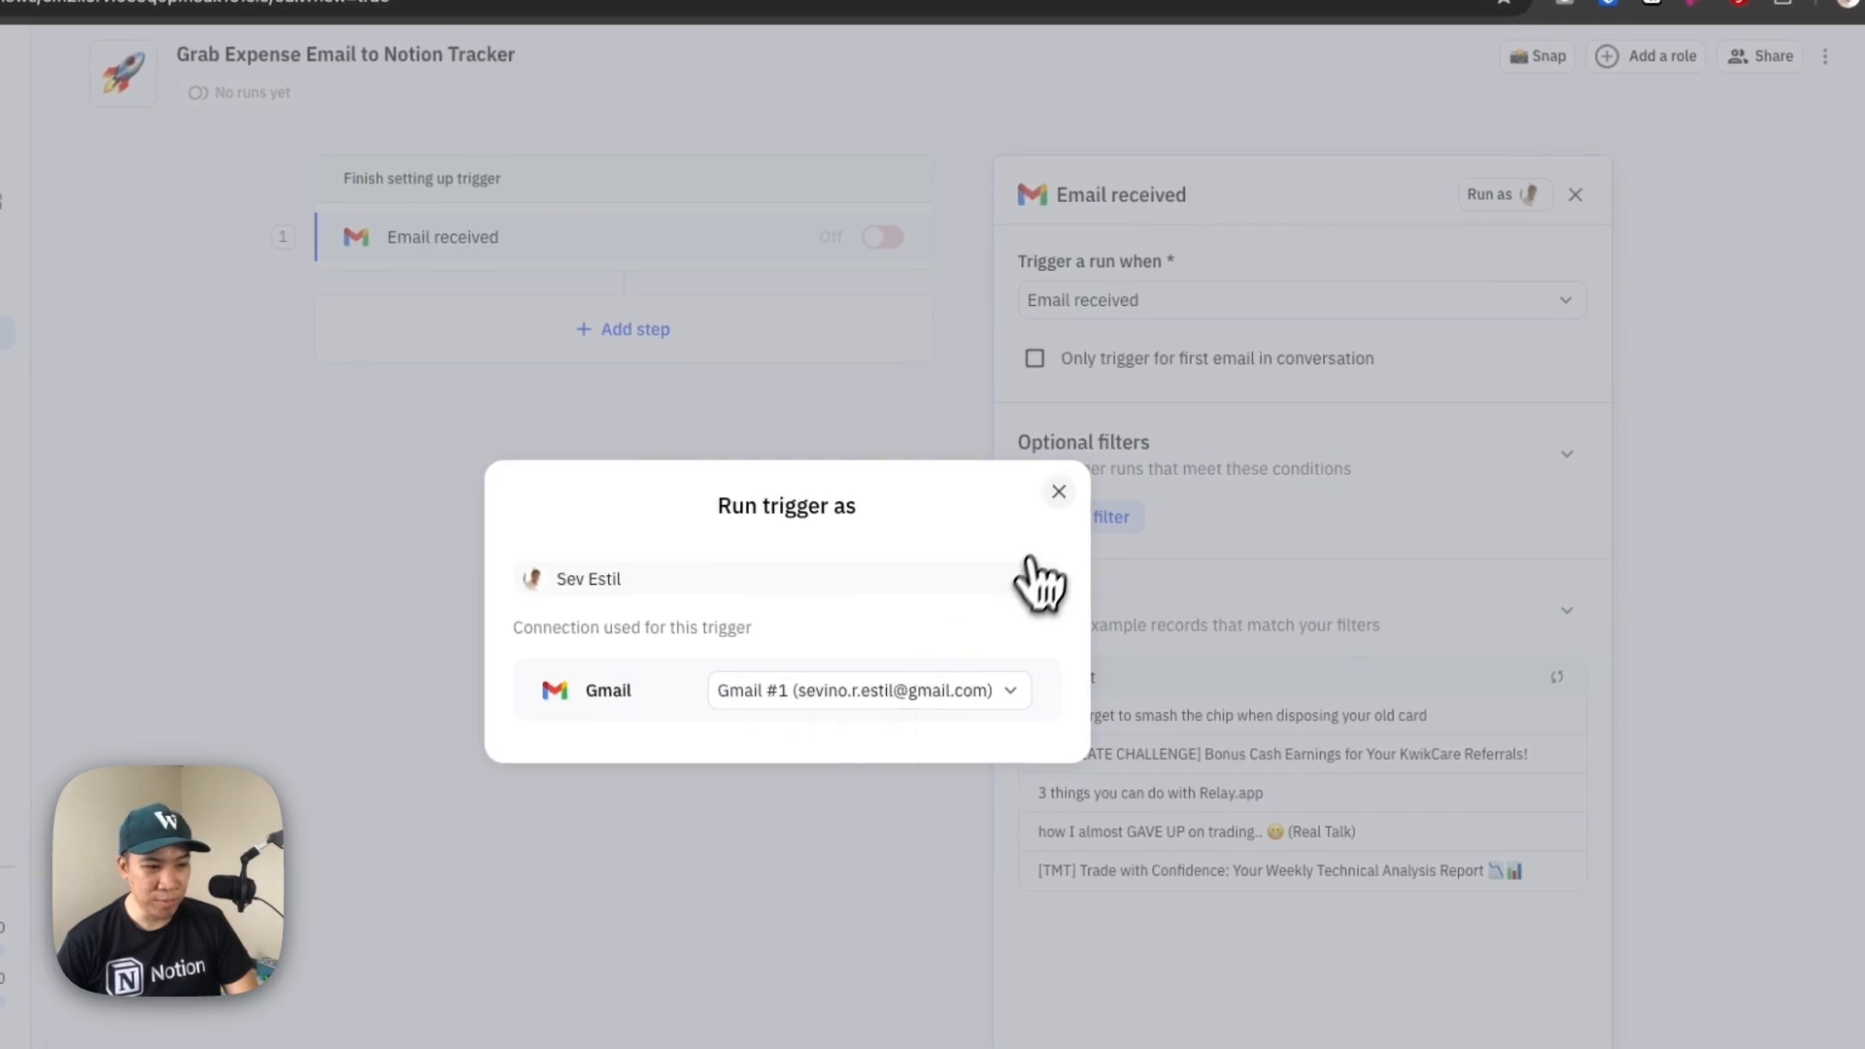
pyautogui.click(1011, 687)
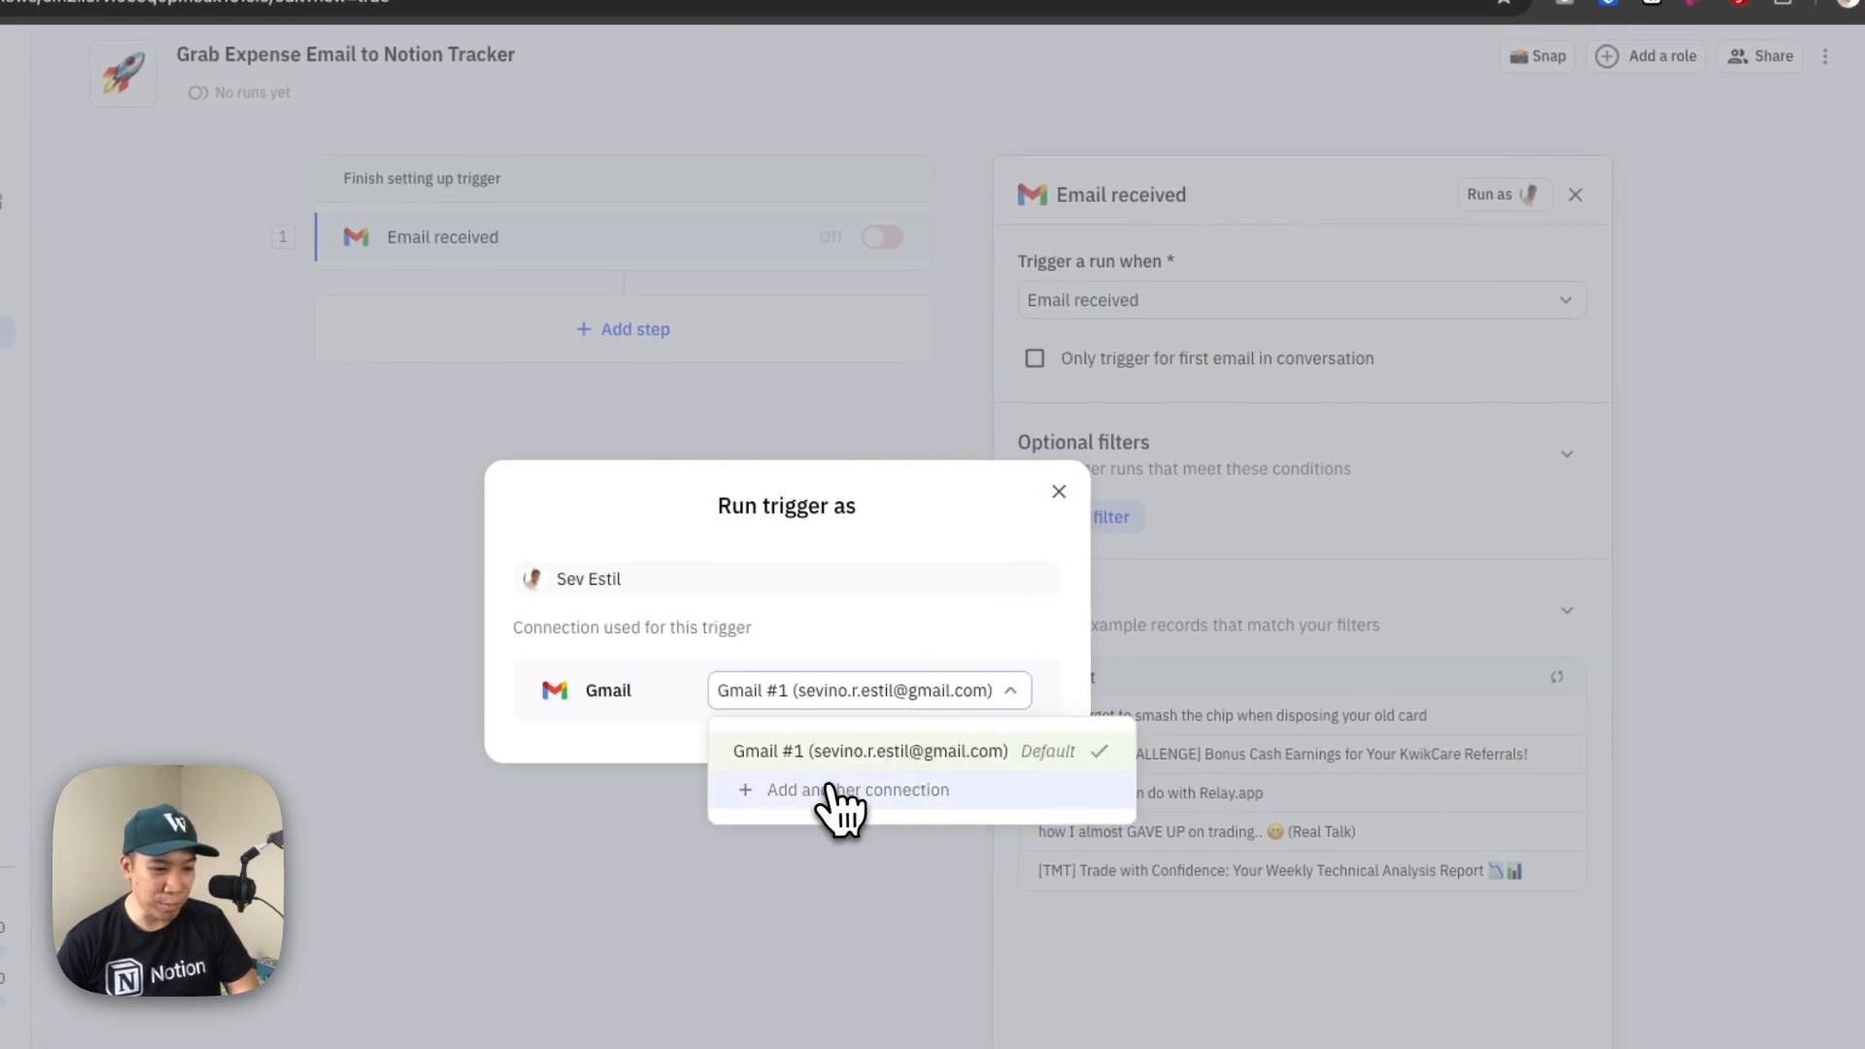
pyautogui.click(1035, 529)
pyautogui.click(1059, 492)
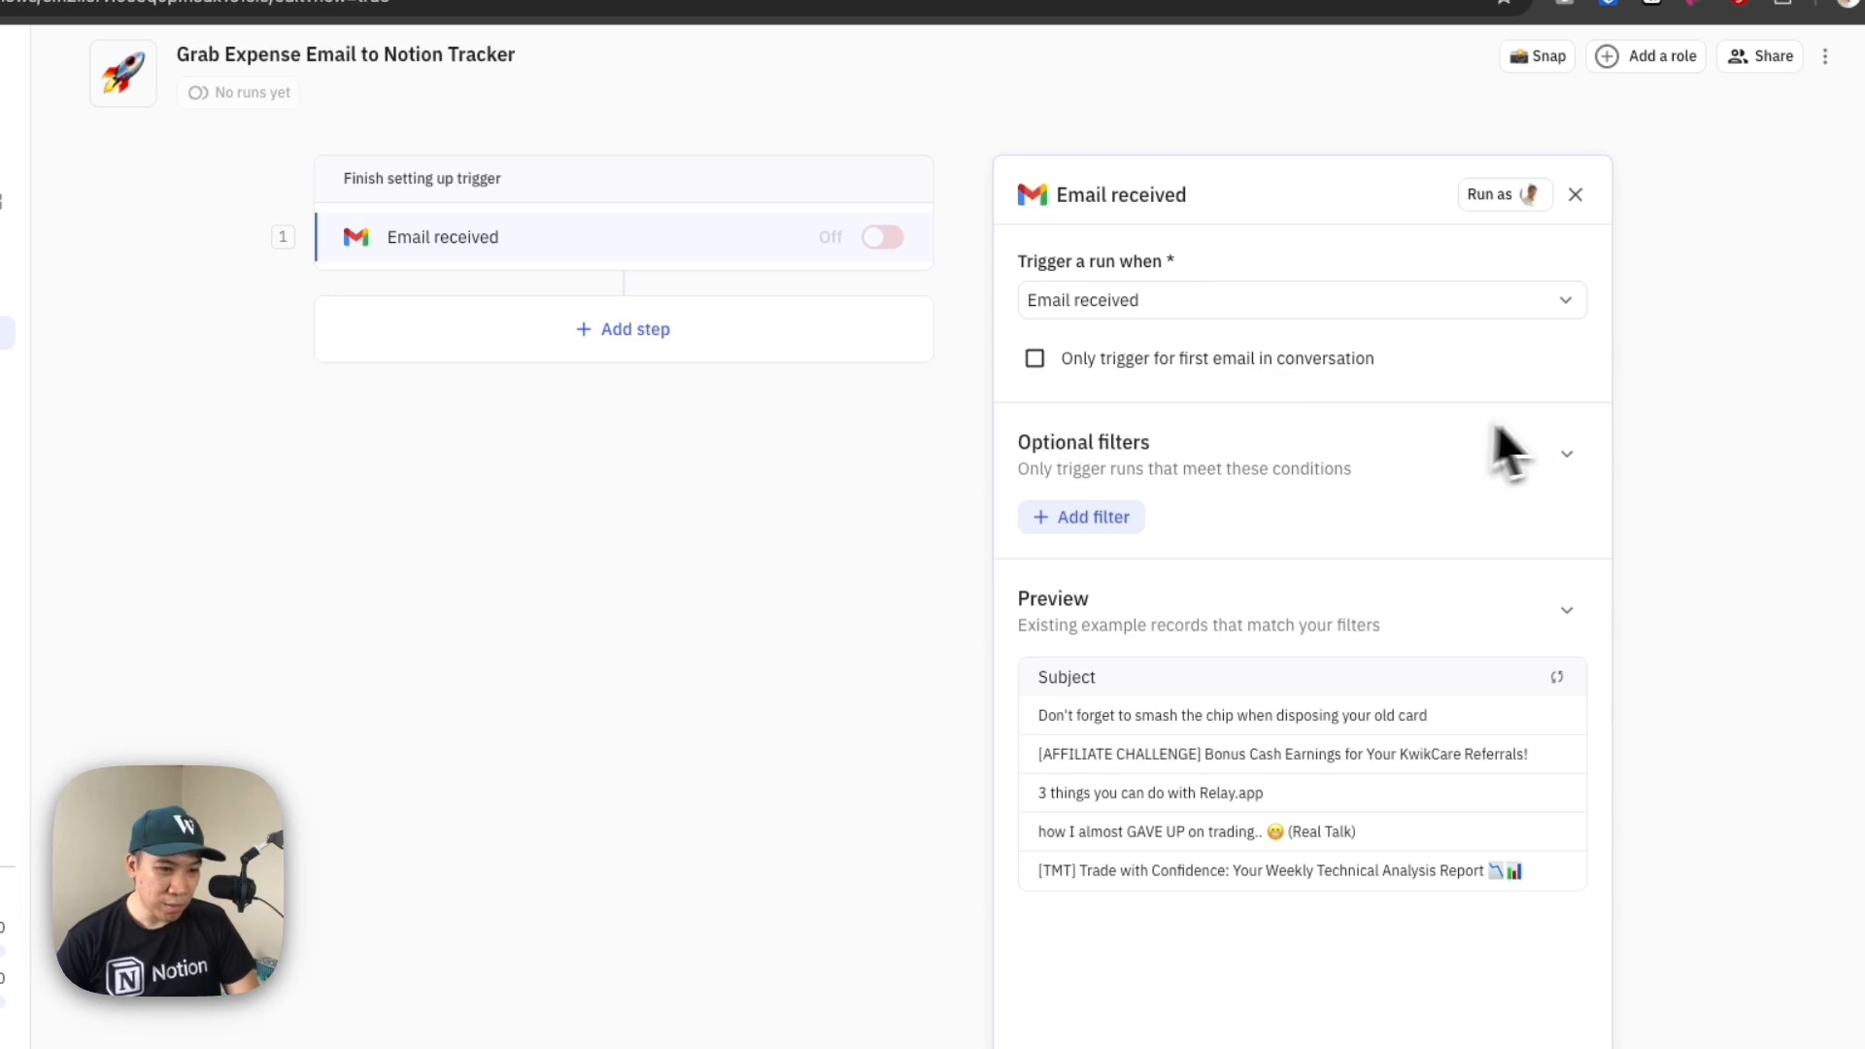
pyautogui.click(1131, 311)
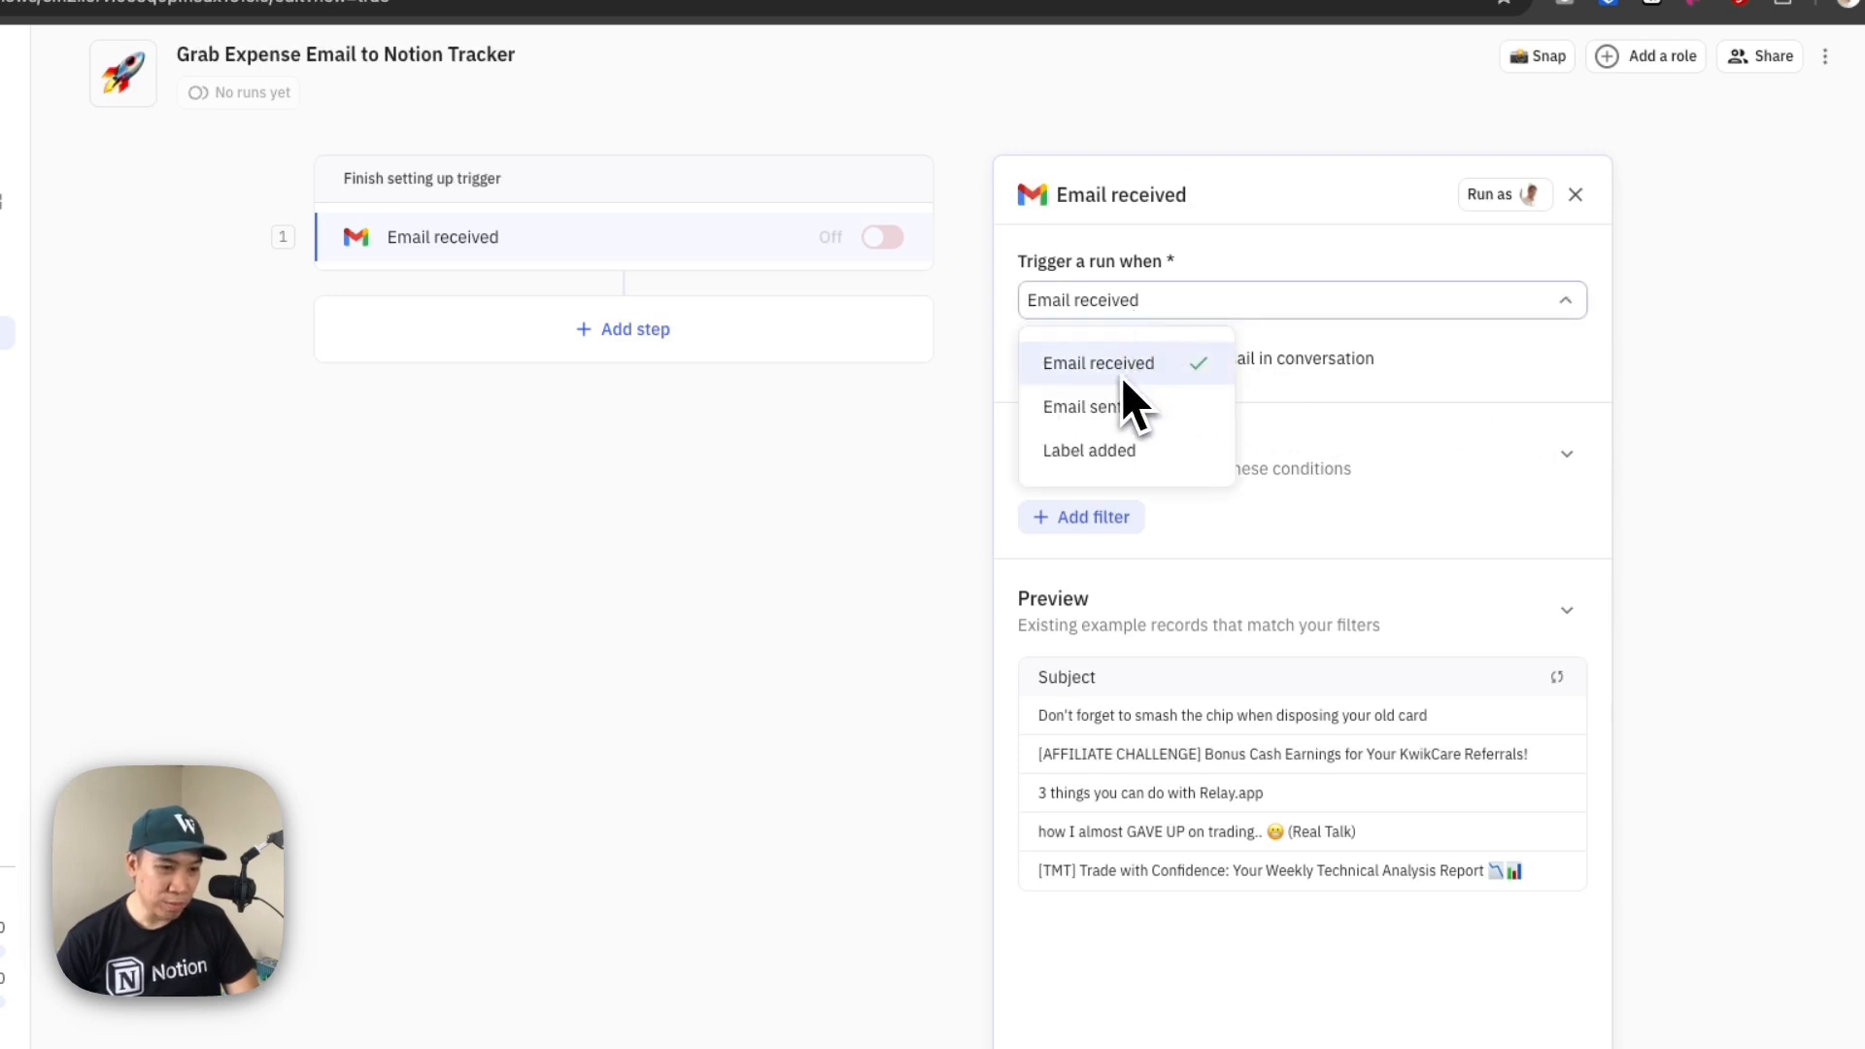
pyautogui.click(1400, 387)
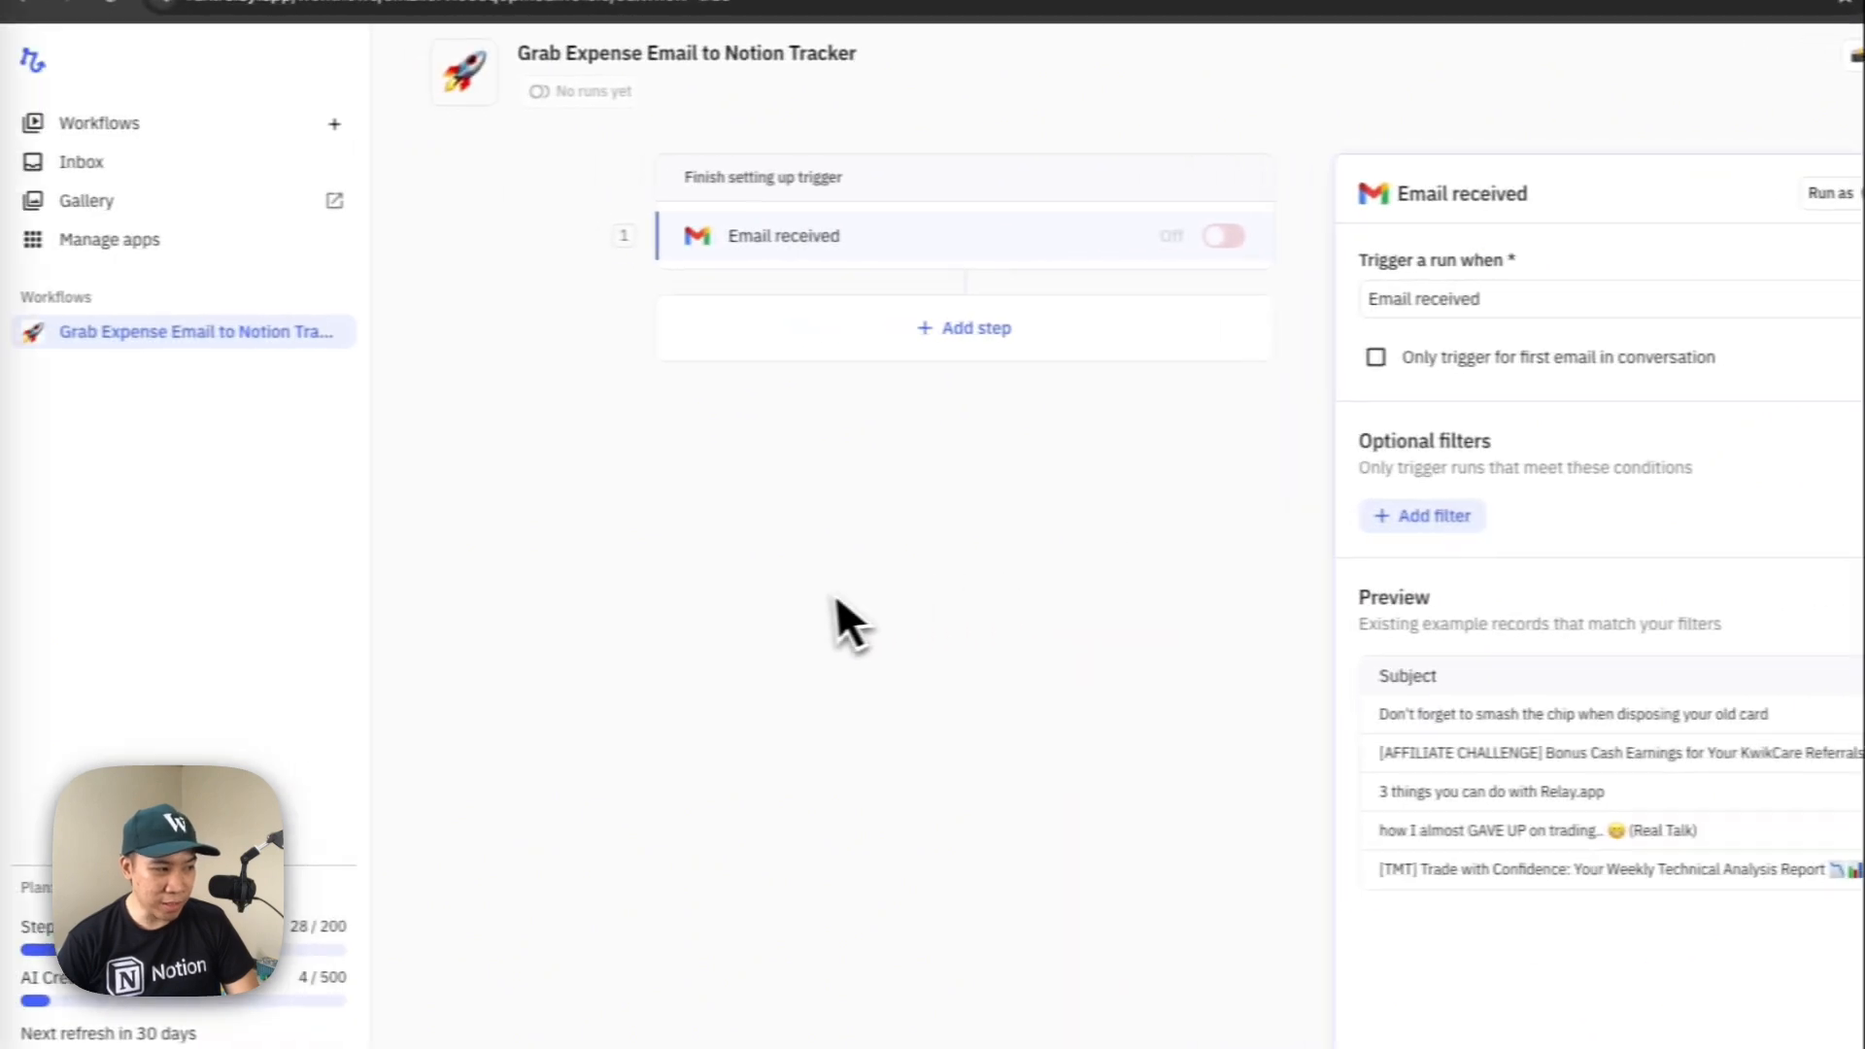
# Switch to Notion, expand the Grab section and copy the sender's e-mail address from its Email line
pyautogui.click(64, 350)
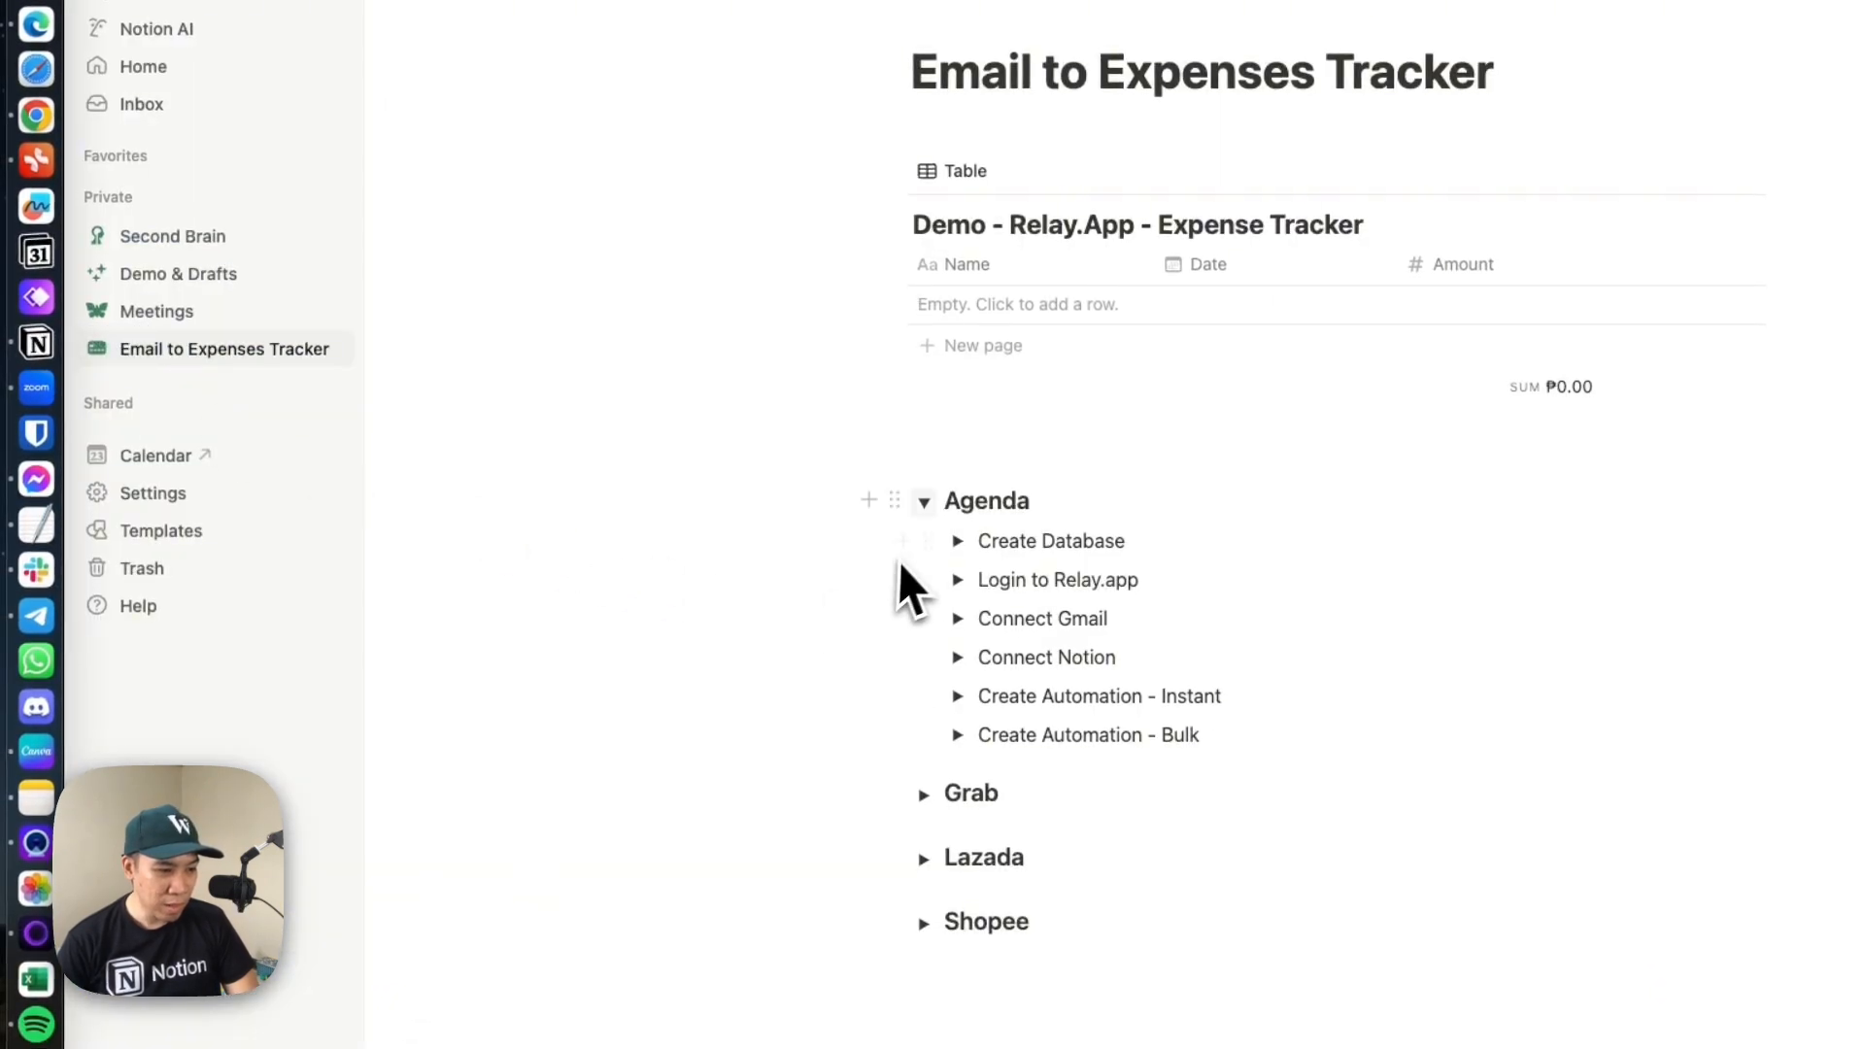
pyautogui.click(923, 794)
pyautogui.moveTo(1002, 706); pyautogui.dragTo(833, 707)
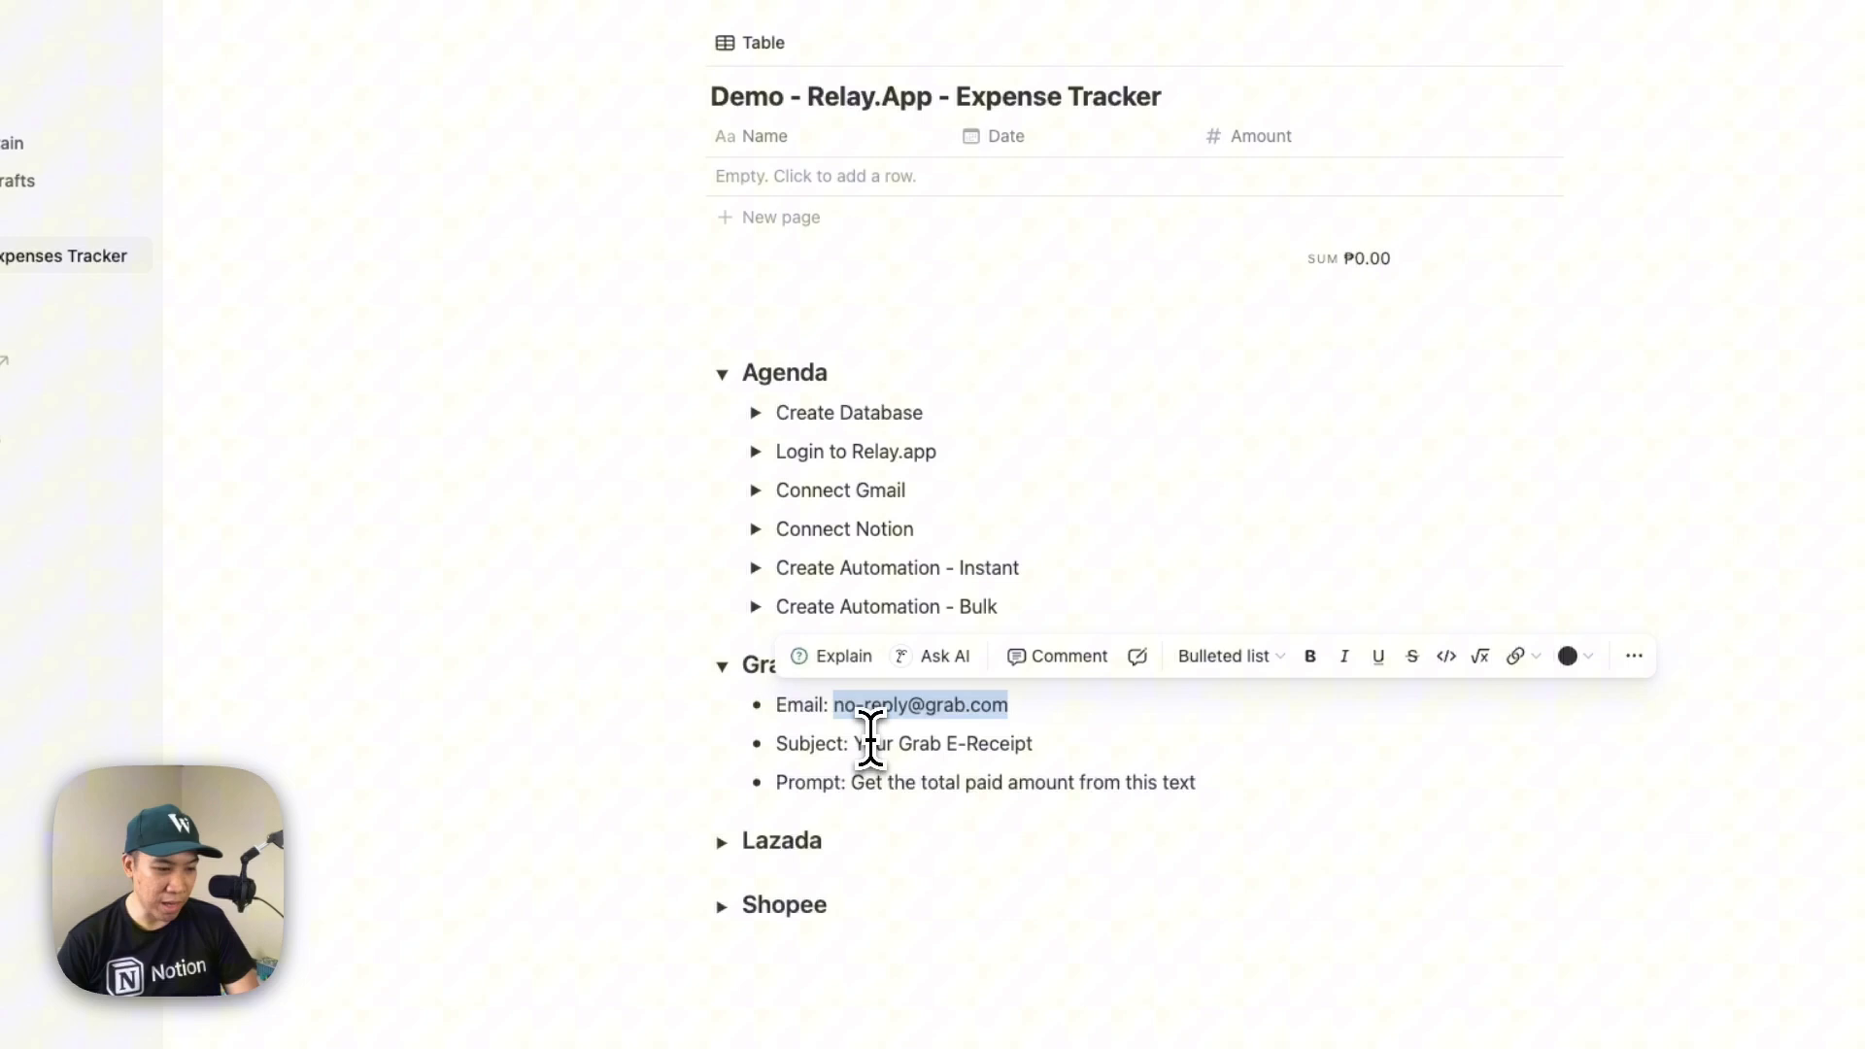
# Switch back to Relay.app and add a From filter to the trigger that is exactly the copied Grab sender address
pyautogui.press('super+Tab')
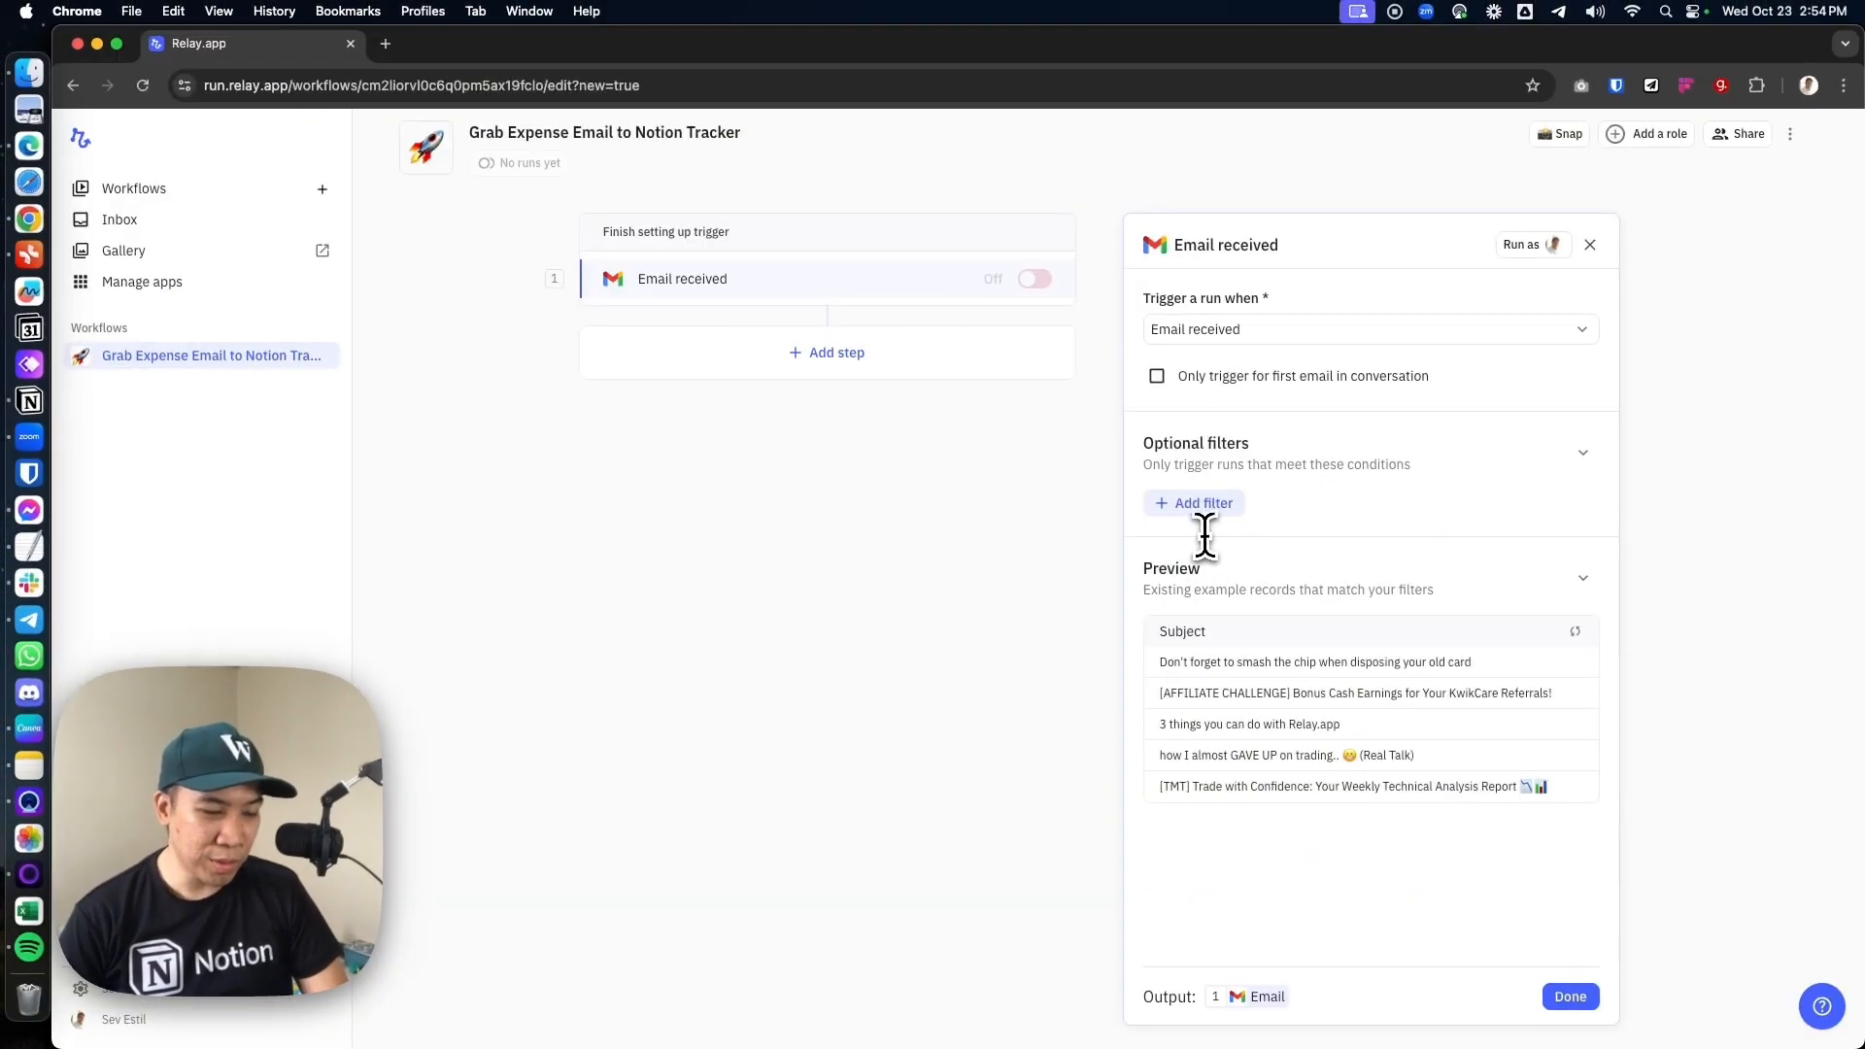
pyautogui.click(1192, 505)
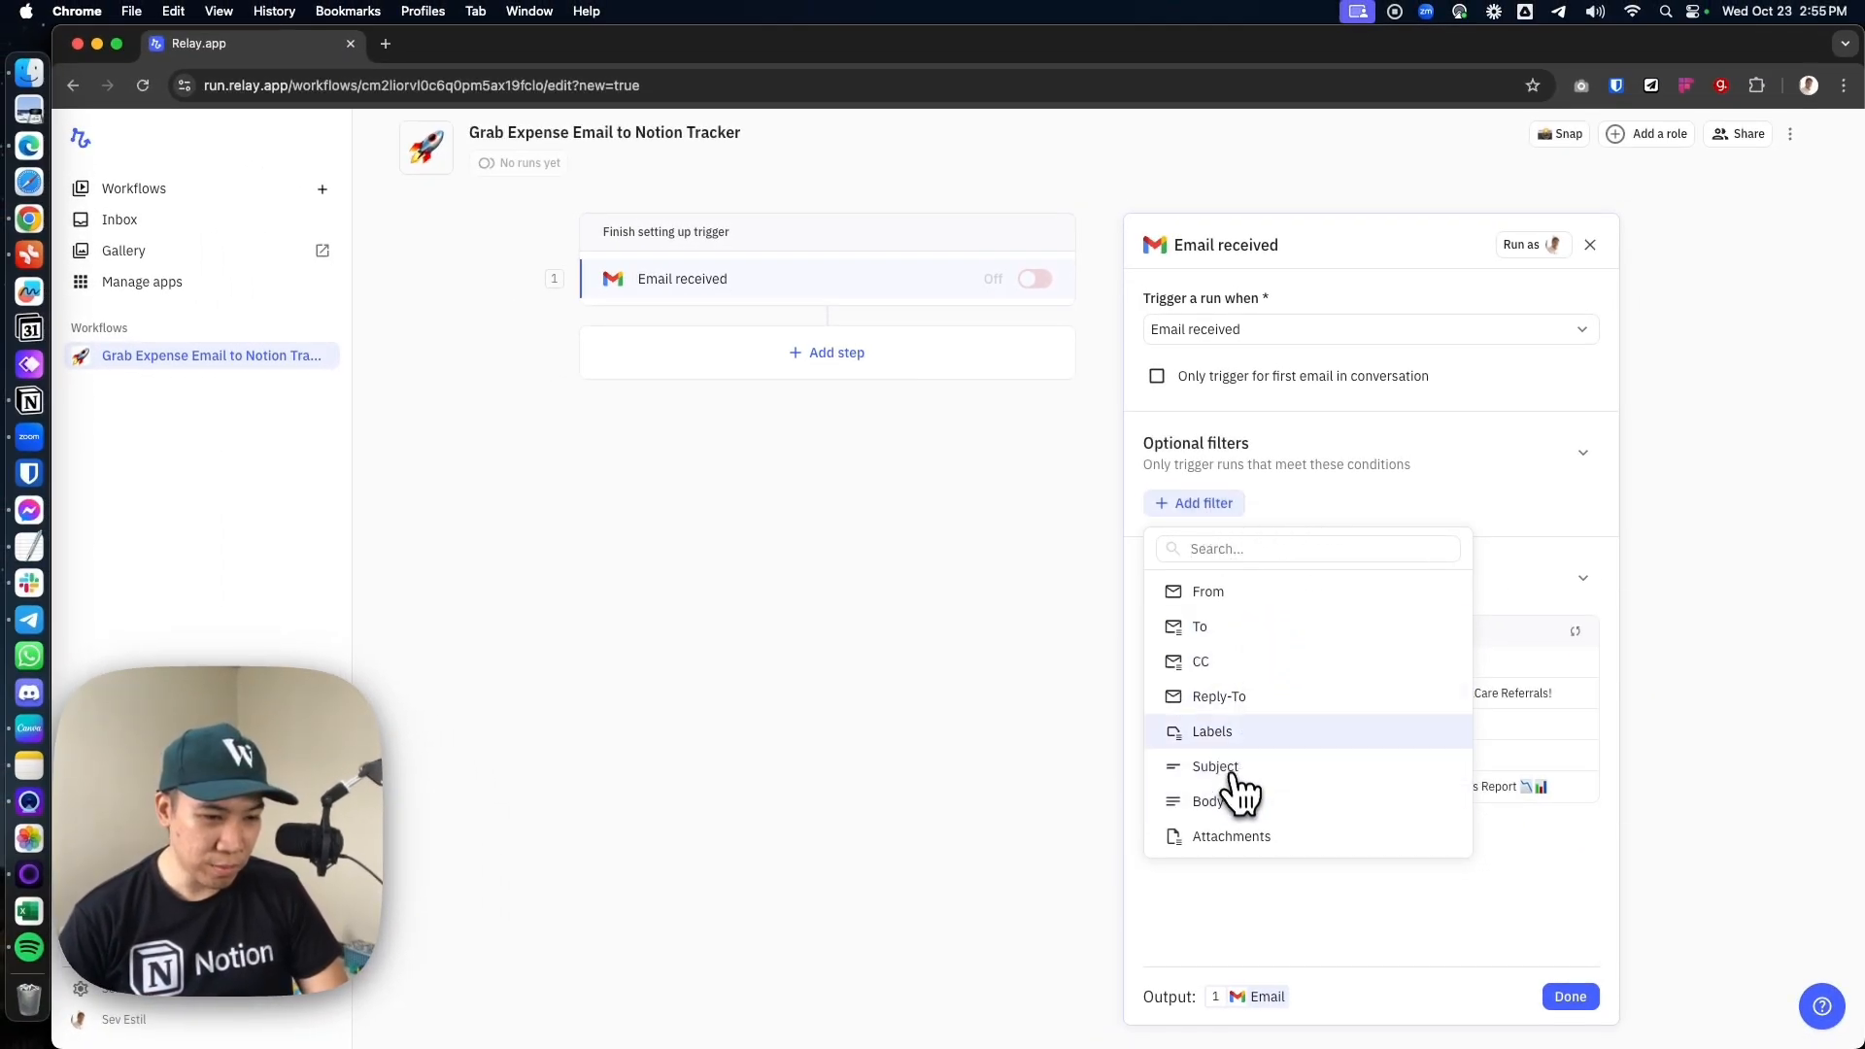
pyautogui.click(1252, 595)
pyautogui.click(1296, 536)
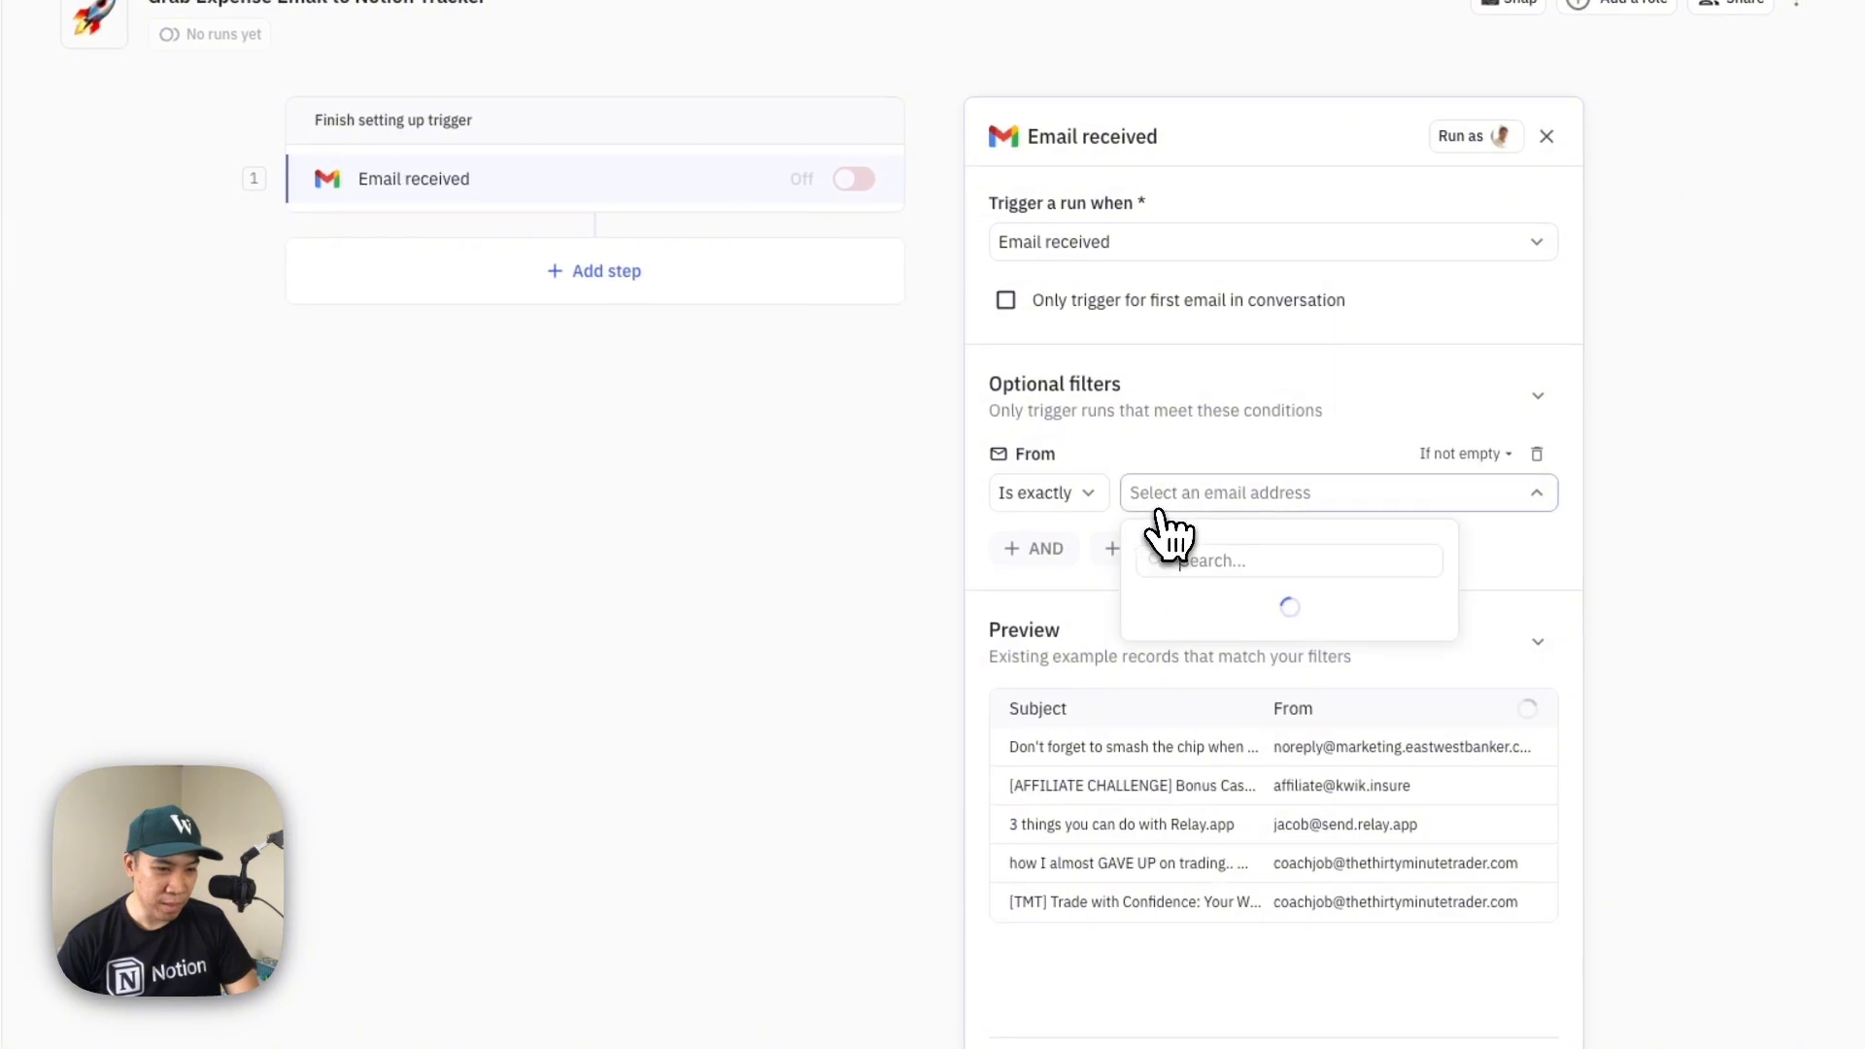
pyautogui.click(1171, 494)
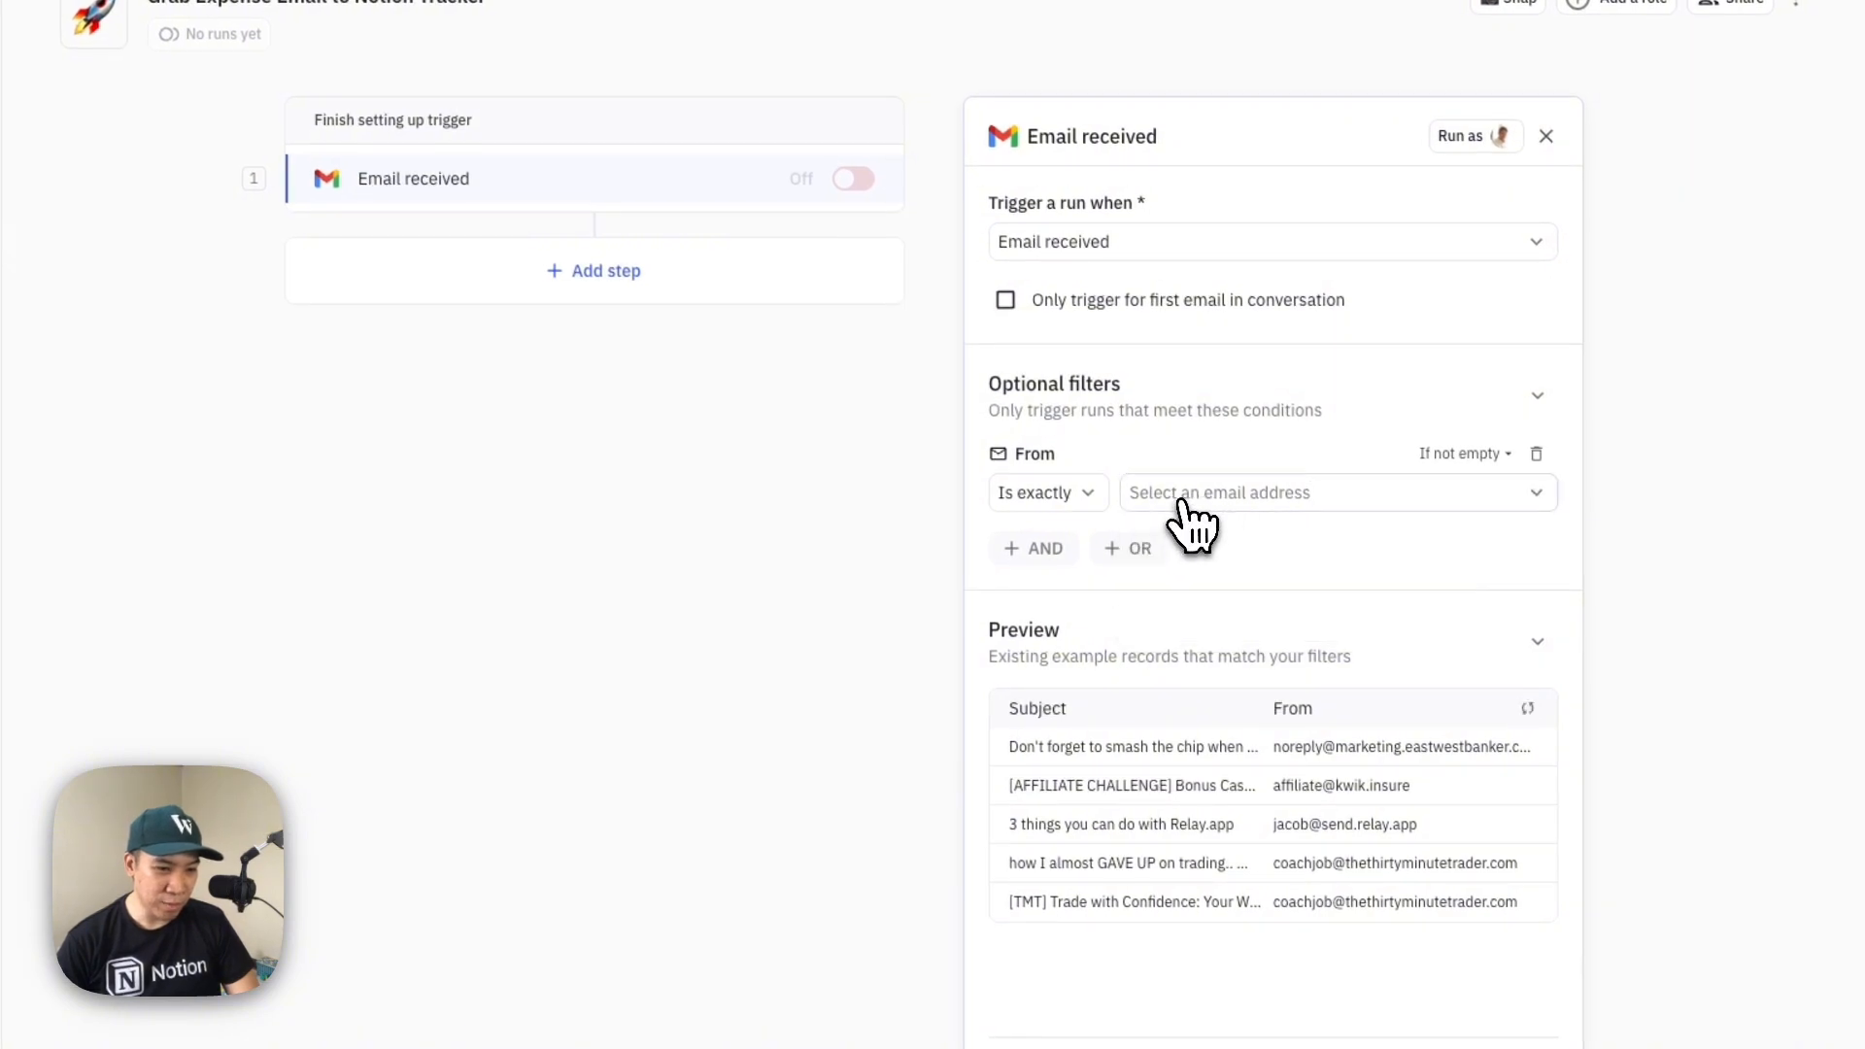
pyautogui.click(1214, 495)
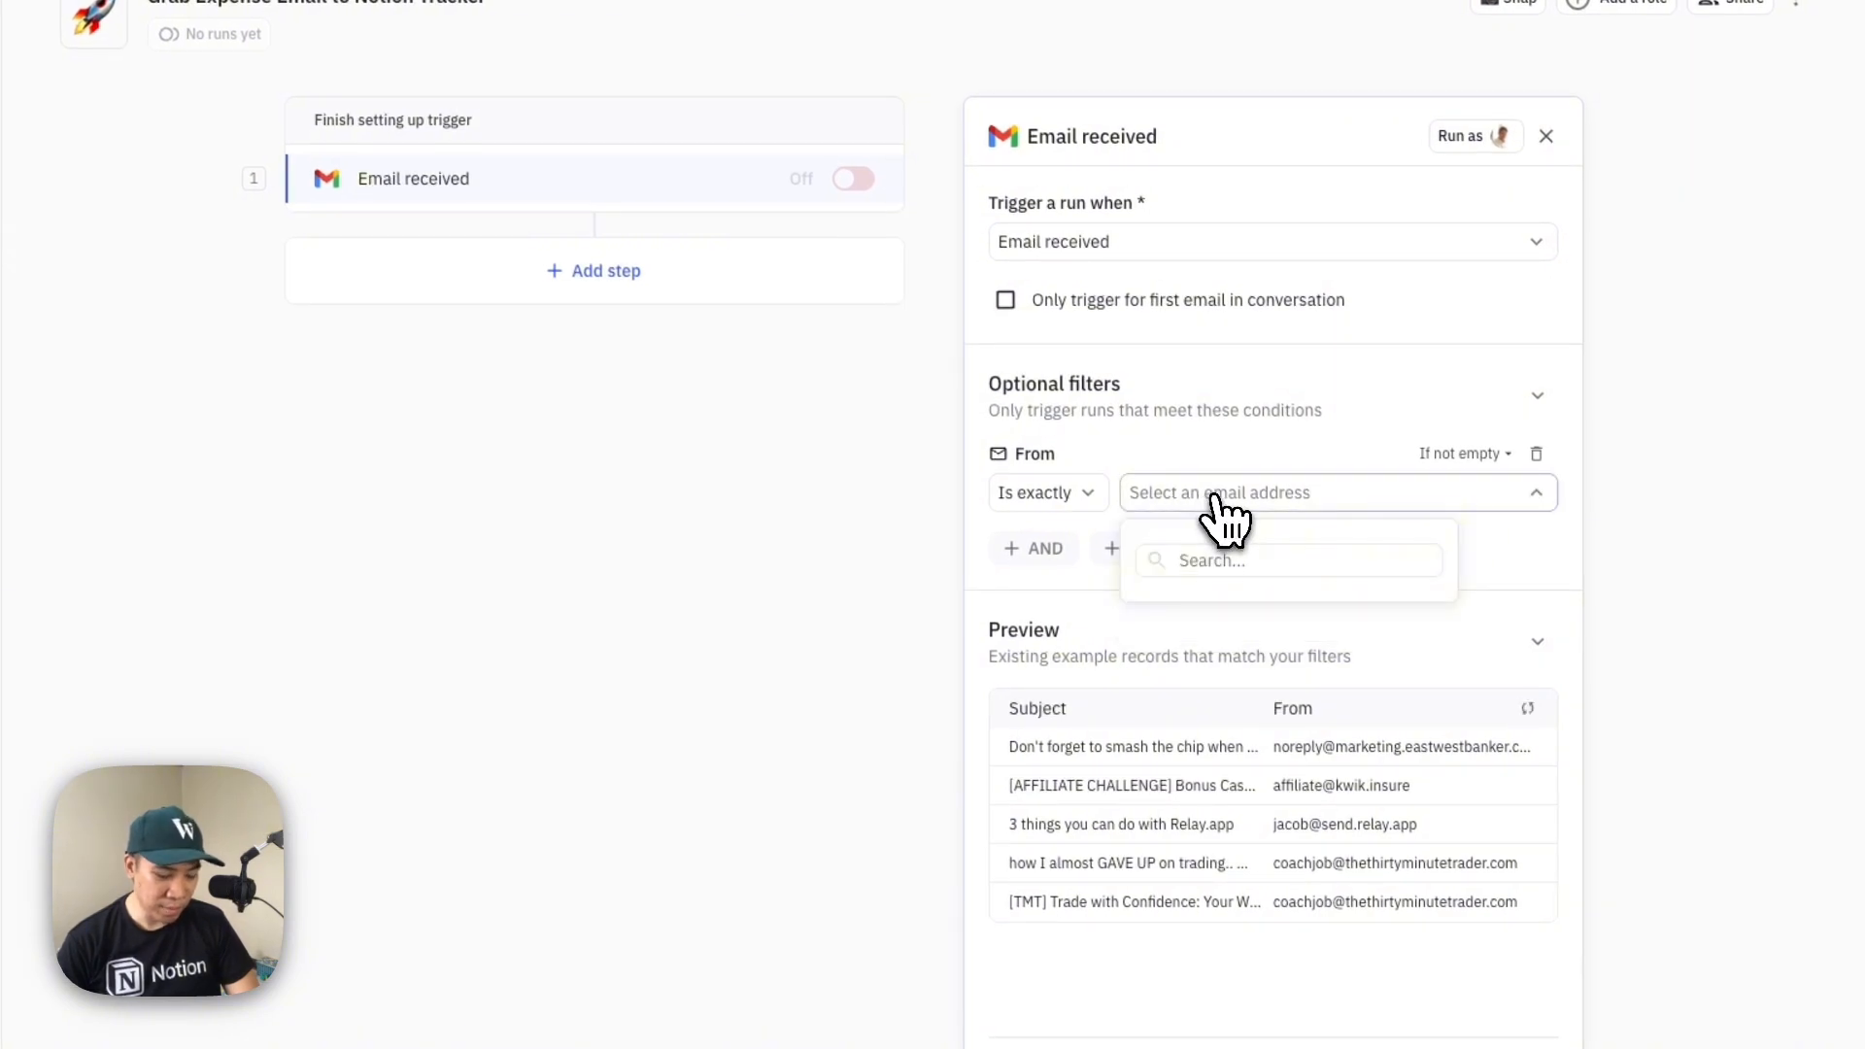
pyautogui.press('super+v')
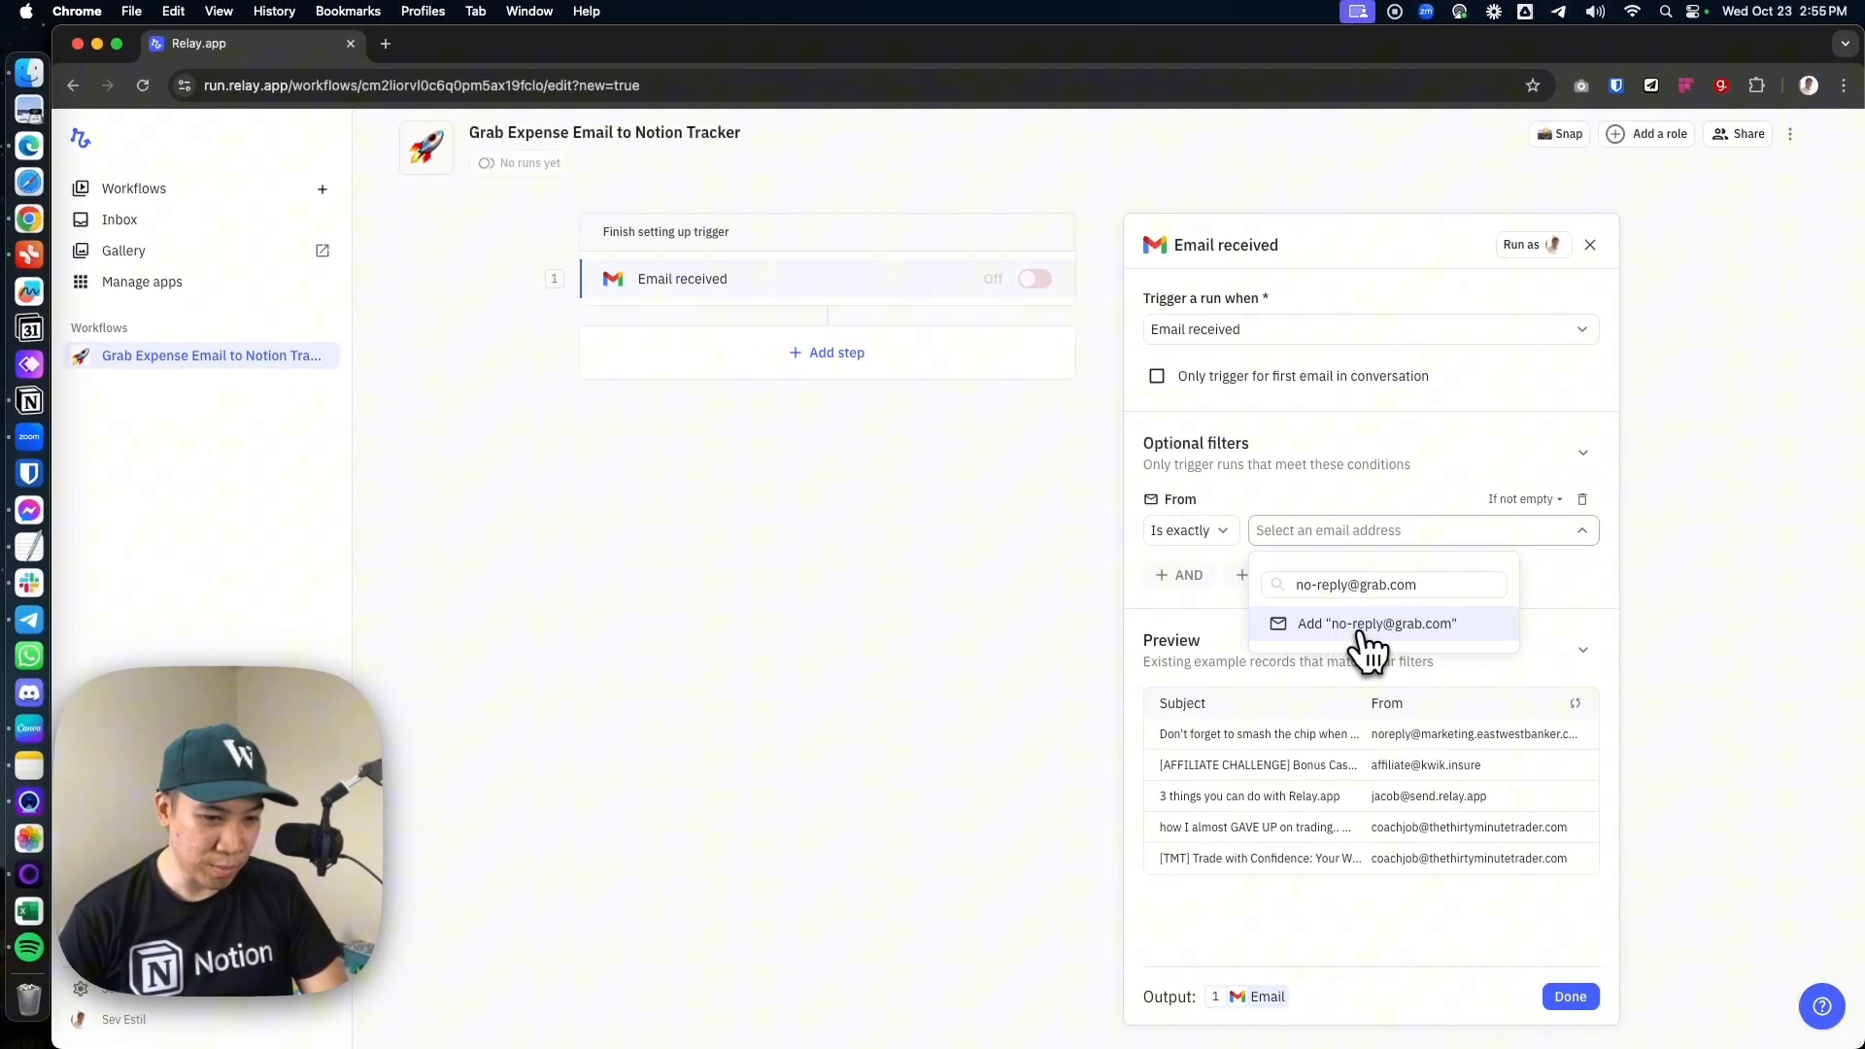
pyautogui.click(1365, 627)
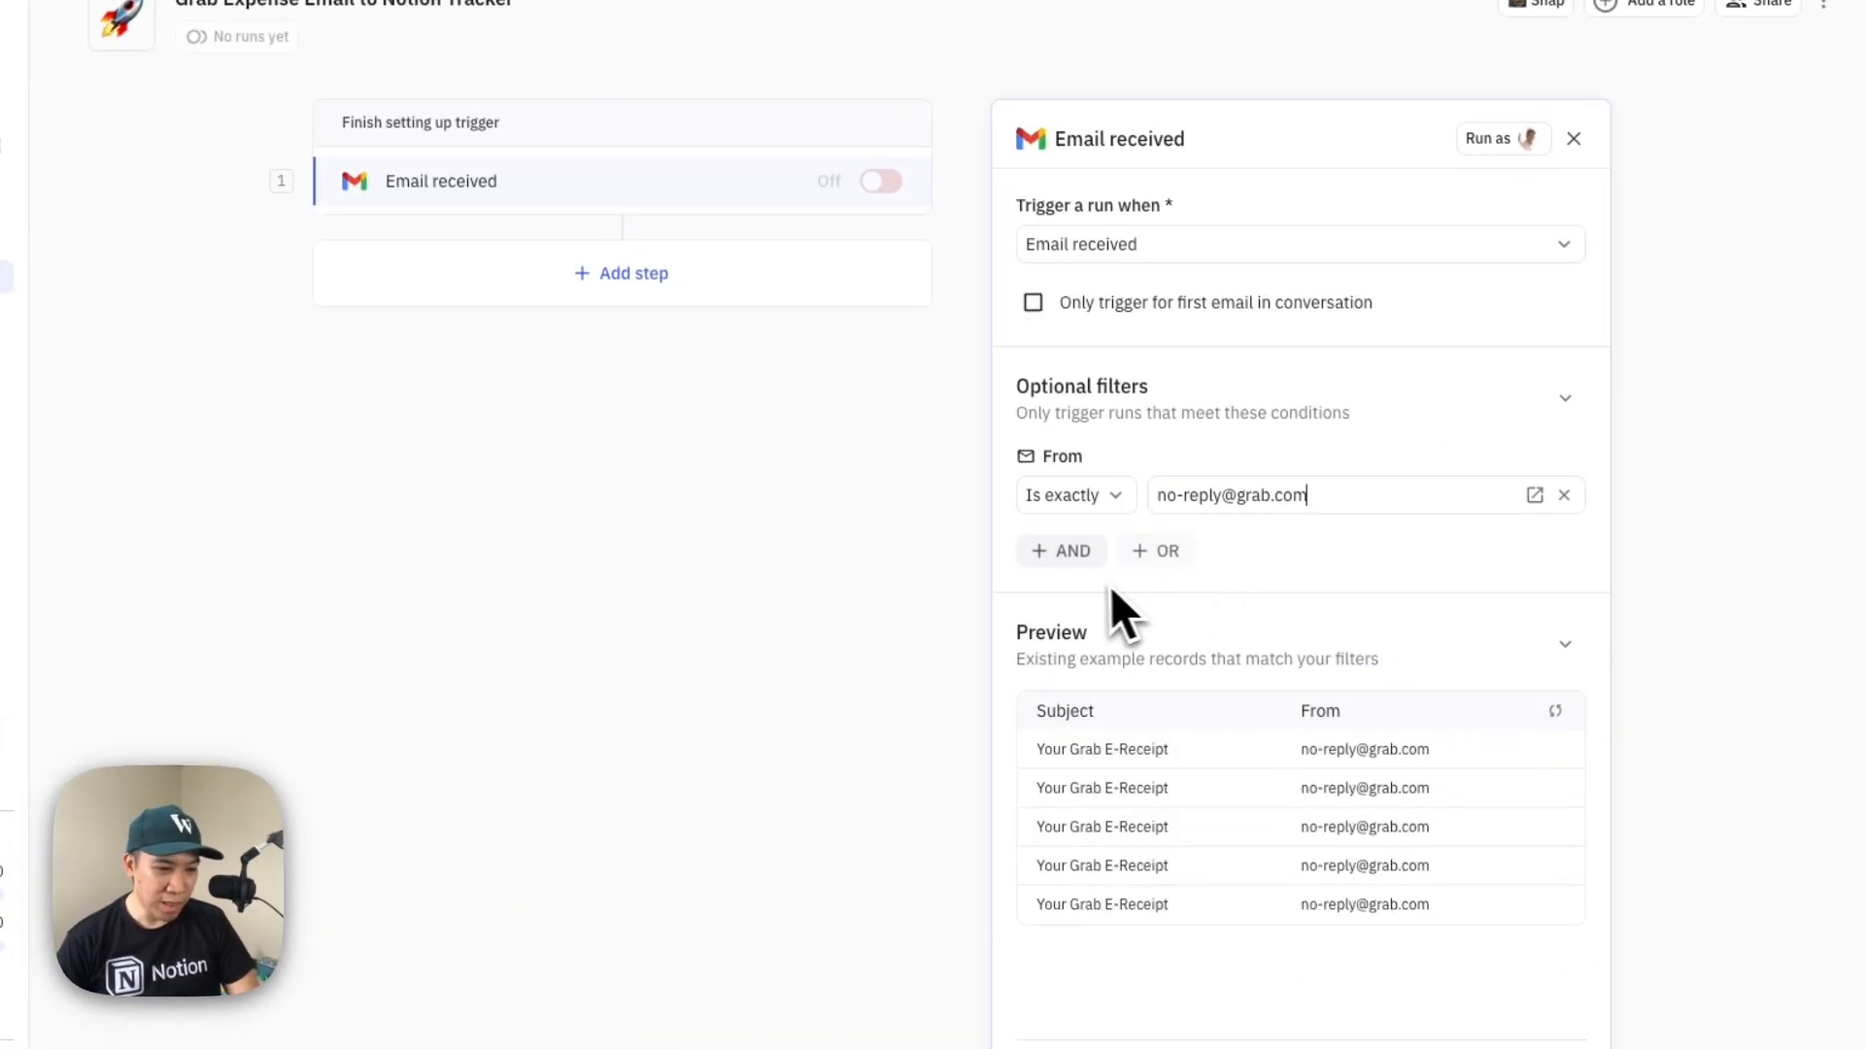
# Begin an additional AND condition on the trigger, and switch to Notion to copy "Your Grab E-Receipt" from Grab's Subject line
pyautogui.click(1072, 554)
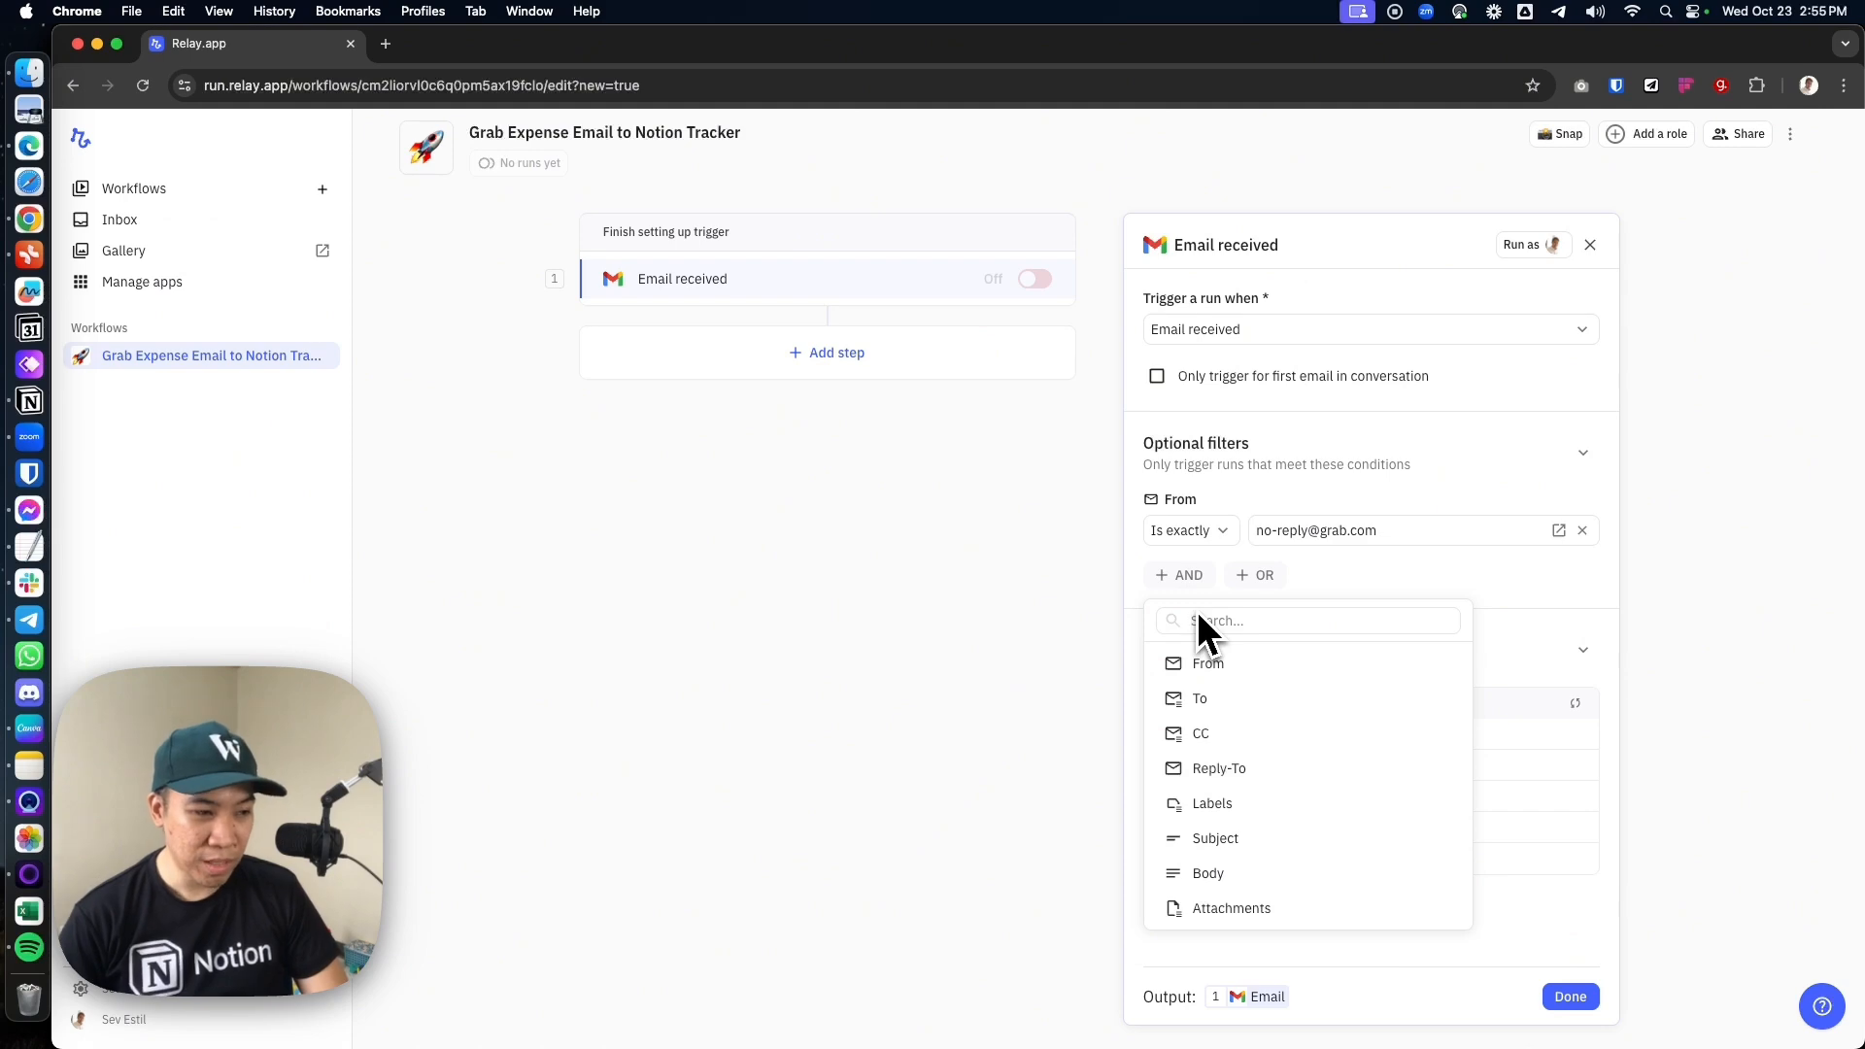
pyautogui.press('super+Tab')
pyautogui.click(964, 795)
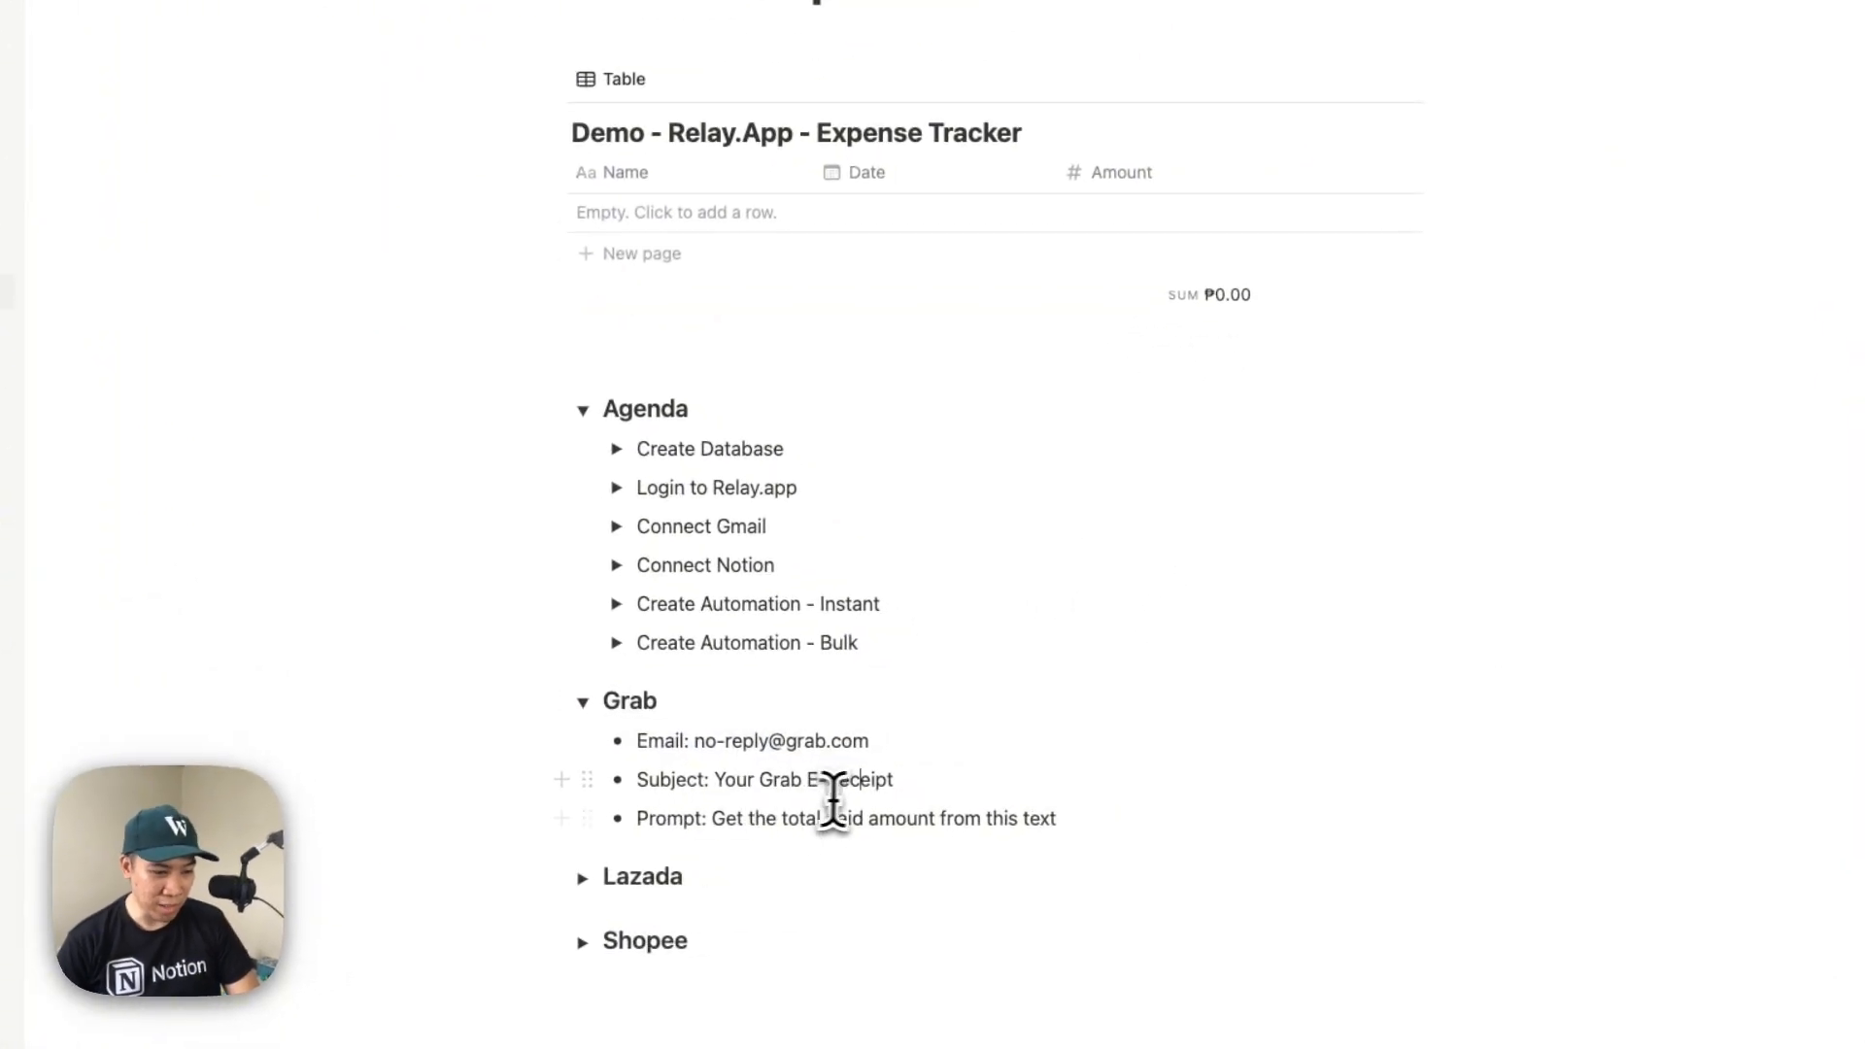
pyautogui.moveTo(908, 782); pyautogui.dragTo(762, 784)
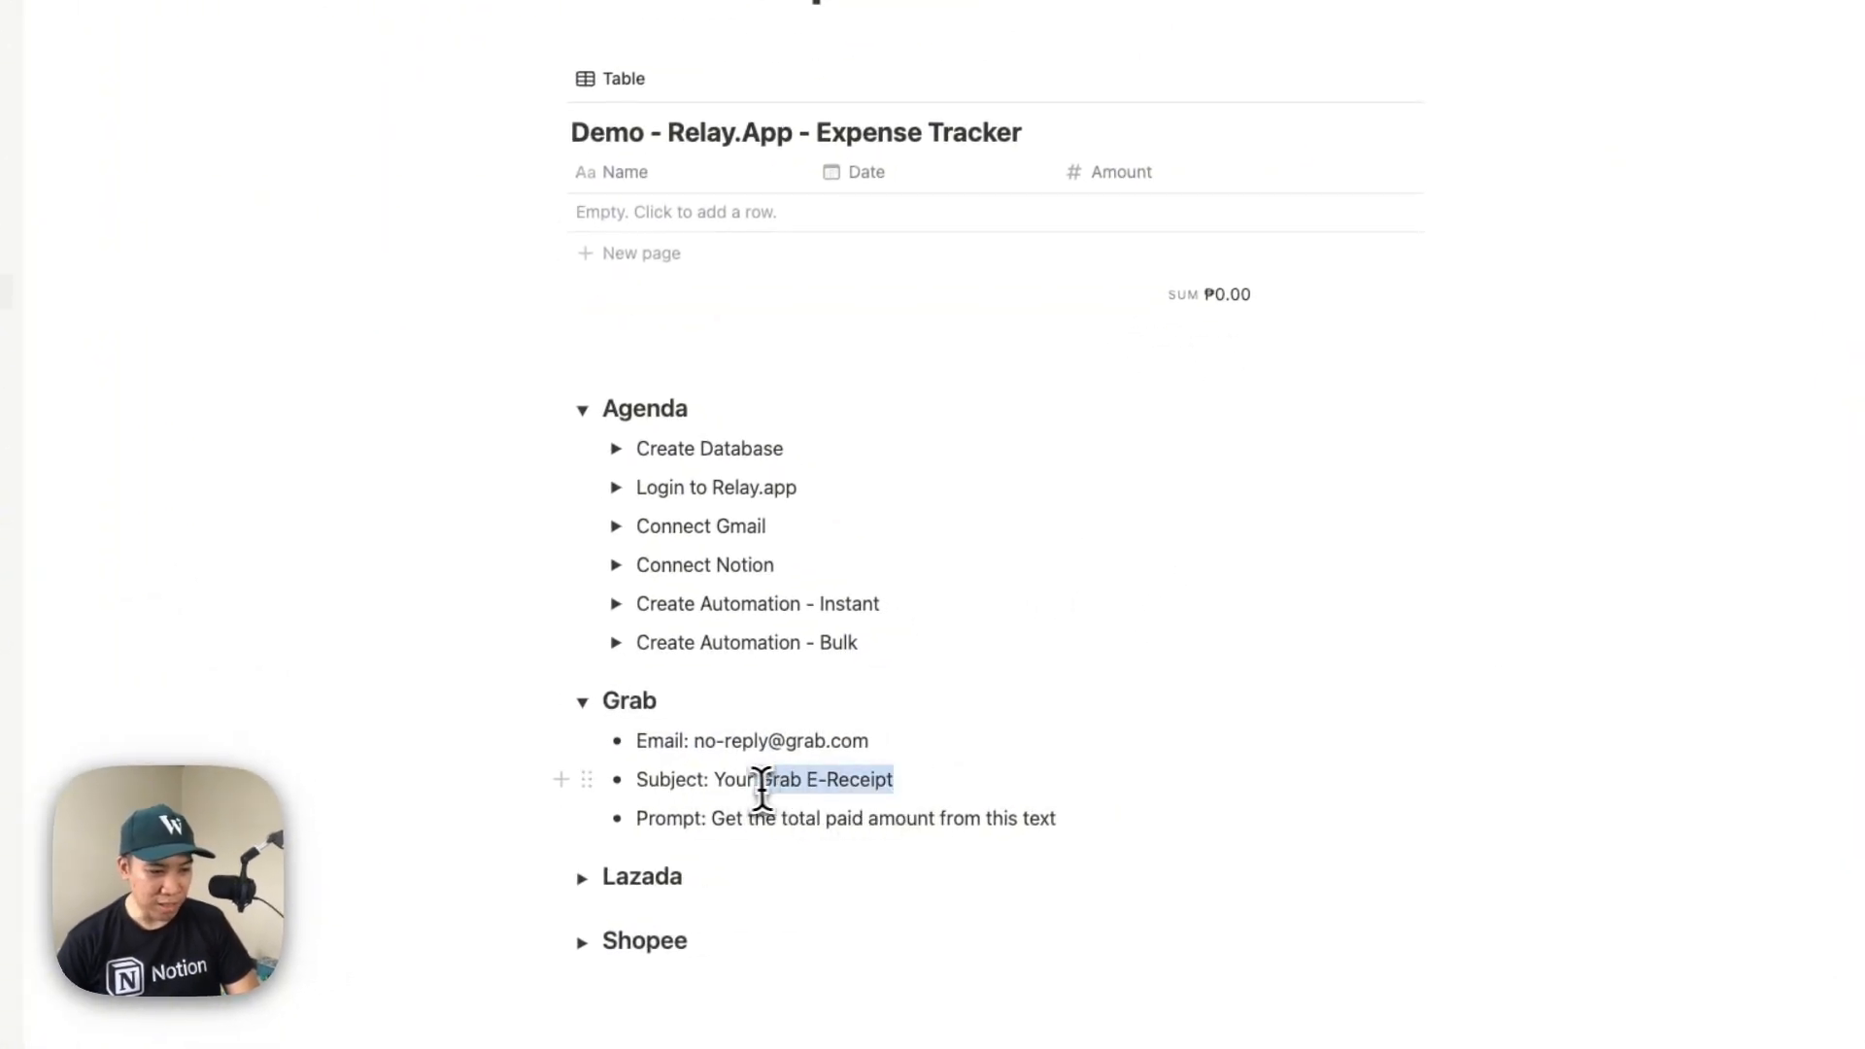
# Switch back to Relay.app and add a Subject filter to the trigger that contains "Your Grab E-Receipt"
pyautogui.press('super+Tab')
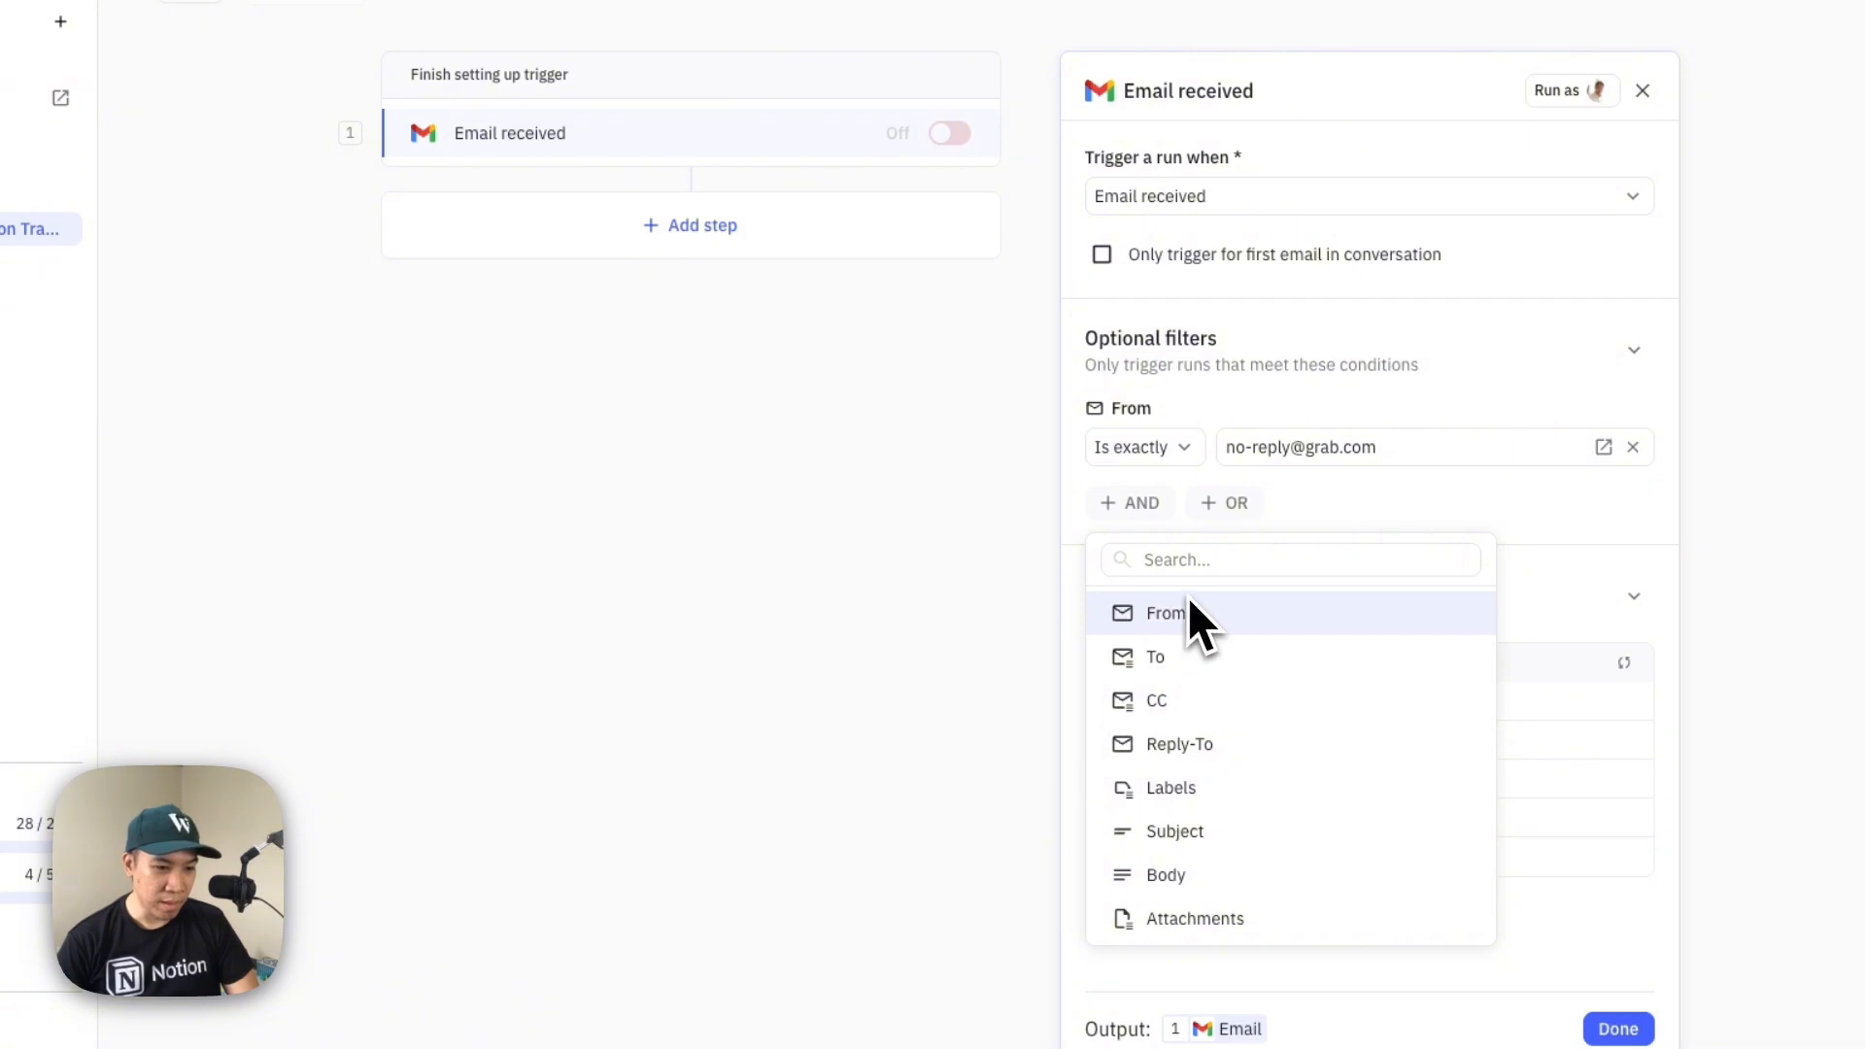
pyautogui.click(1203, 833)
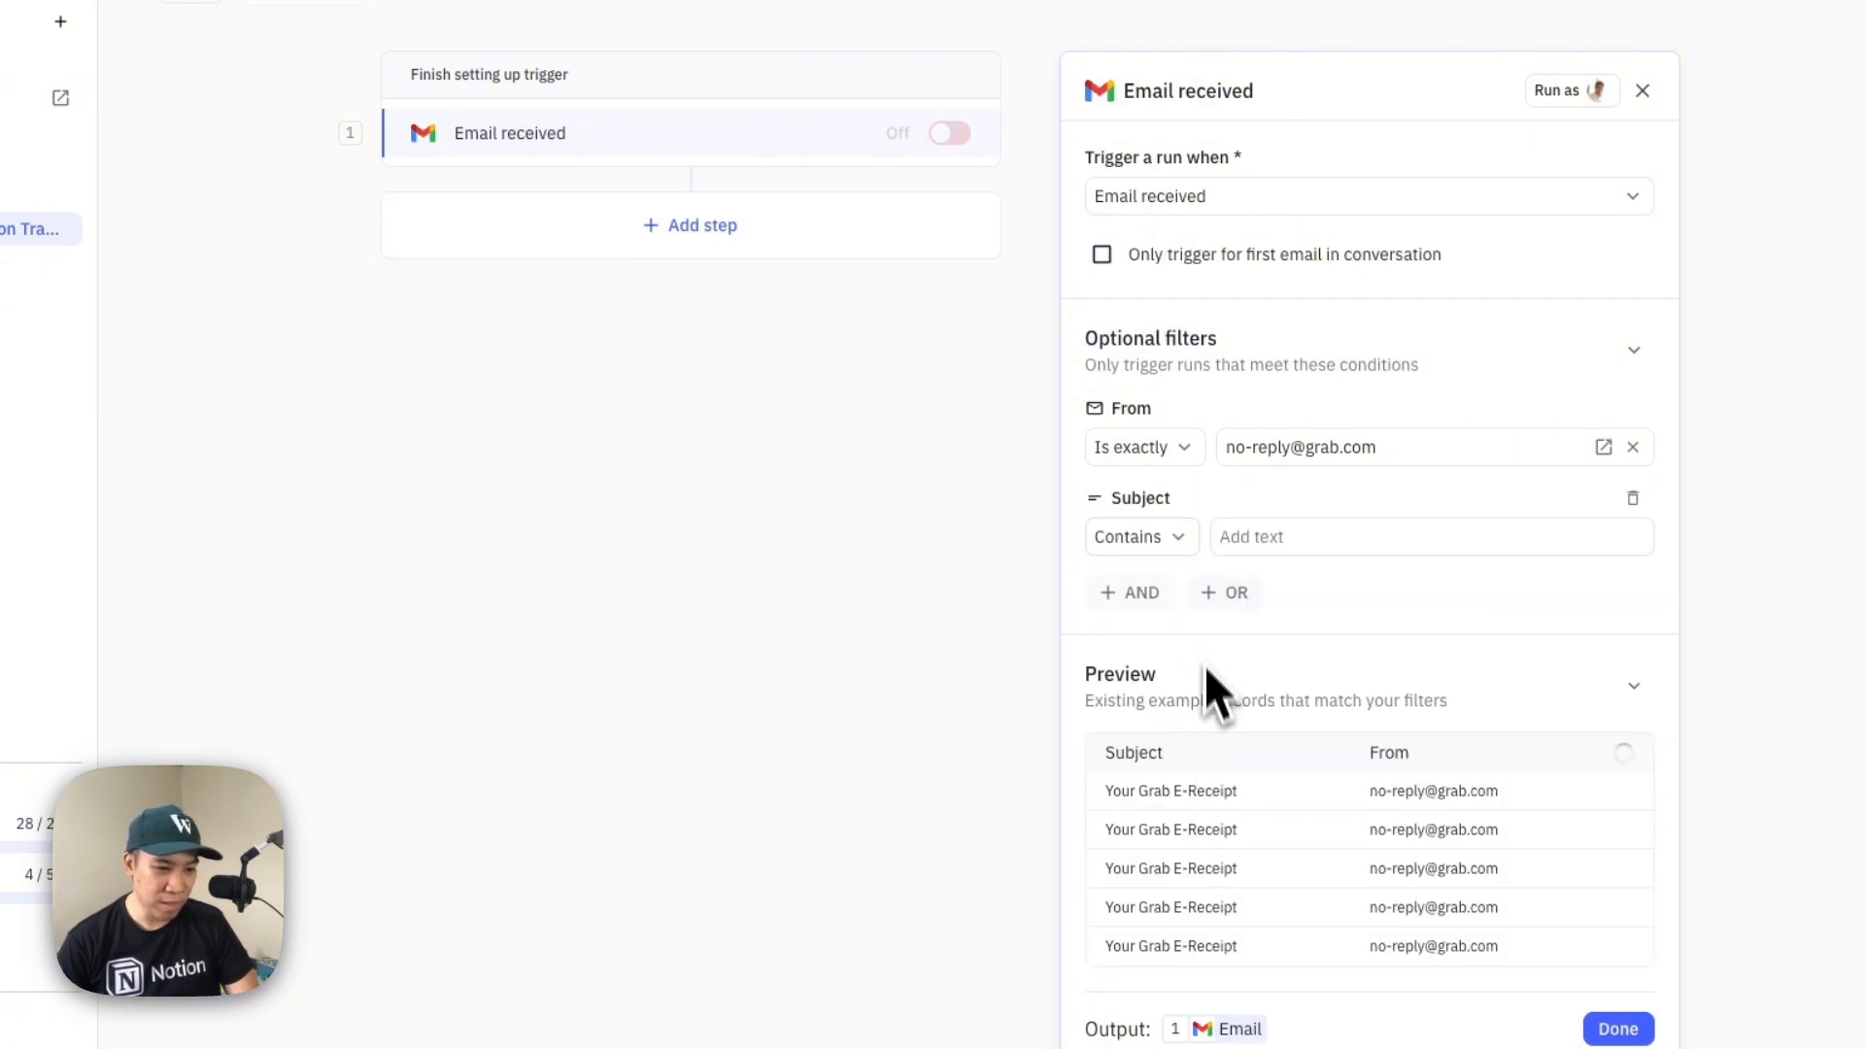
pyautogui.click(1237, 541)
pyautogui.write('Your Grab E-Receipt')
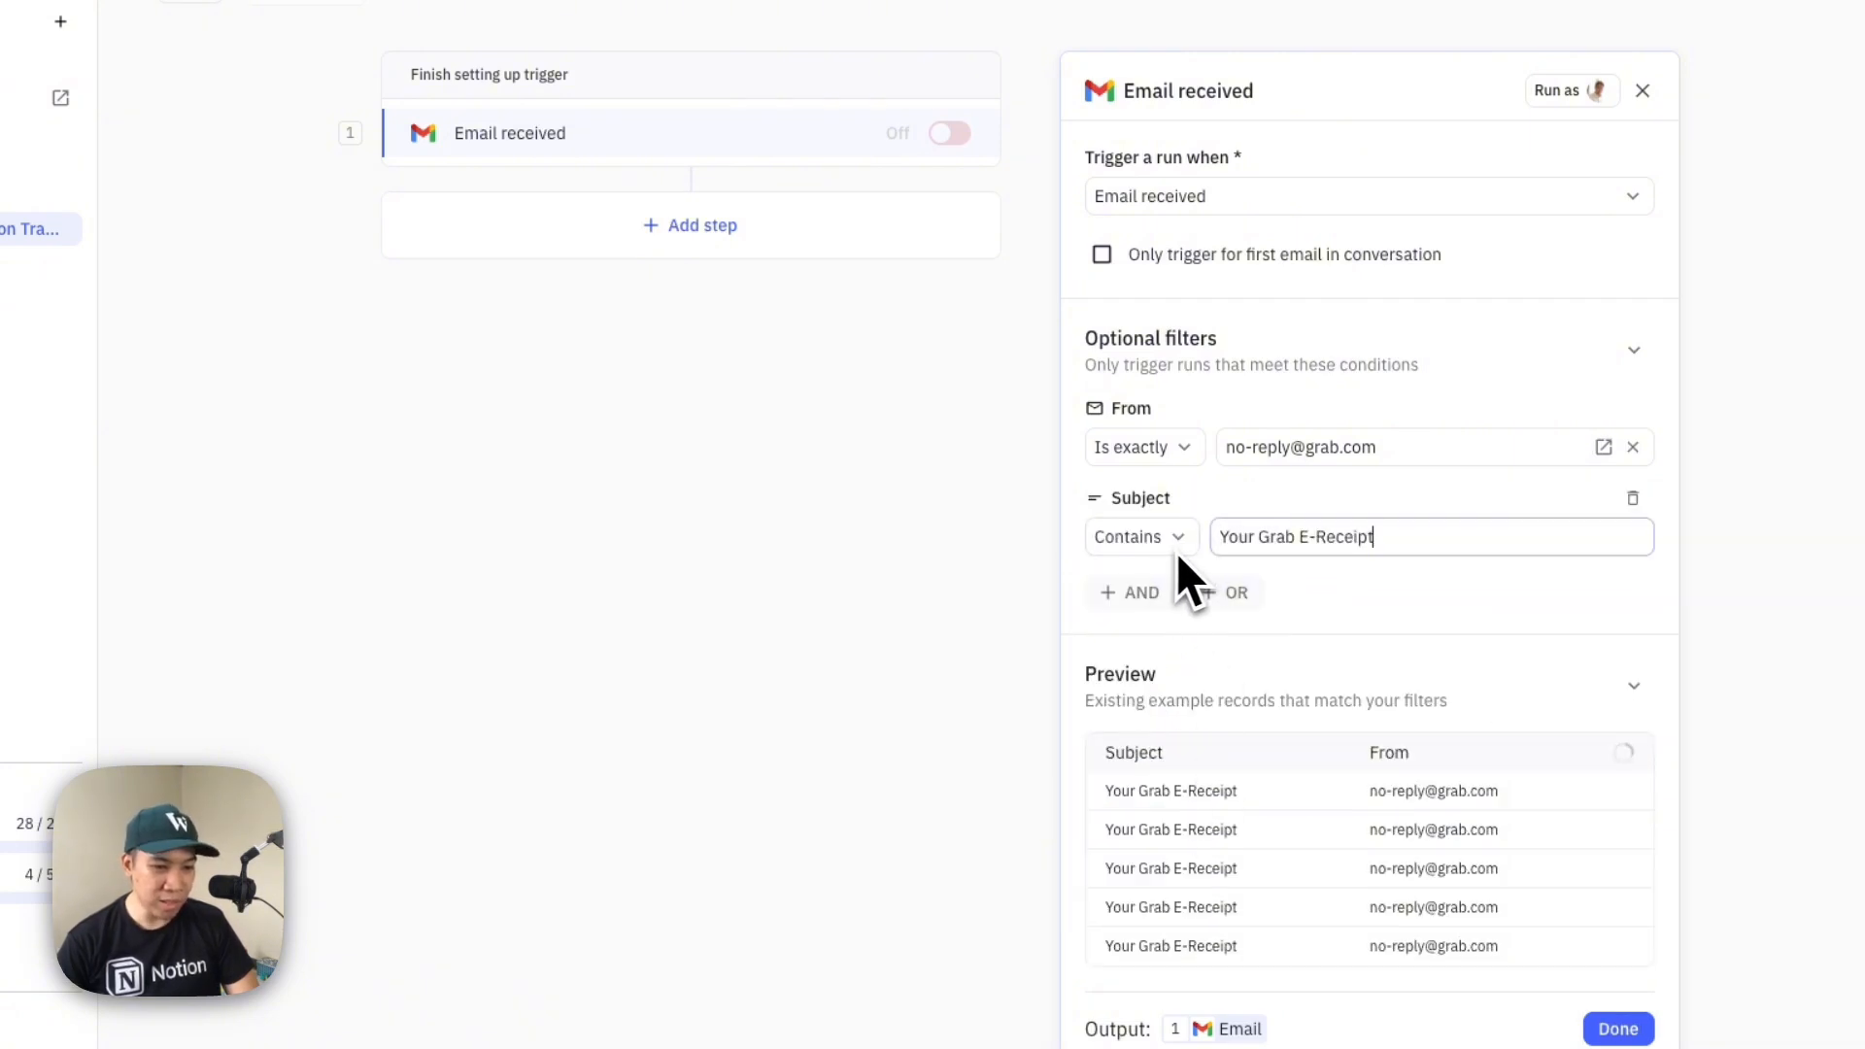
pyautogui.click(1183, 544)
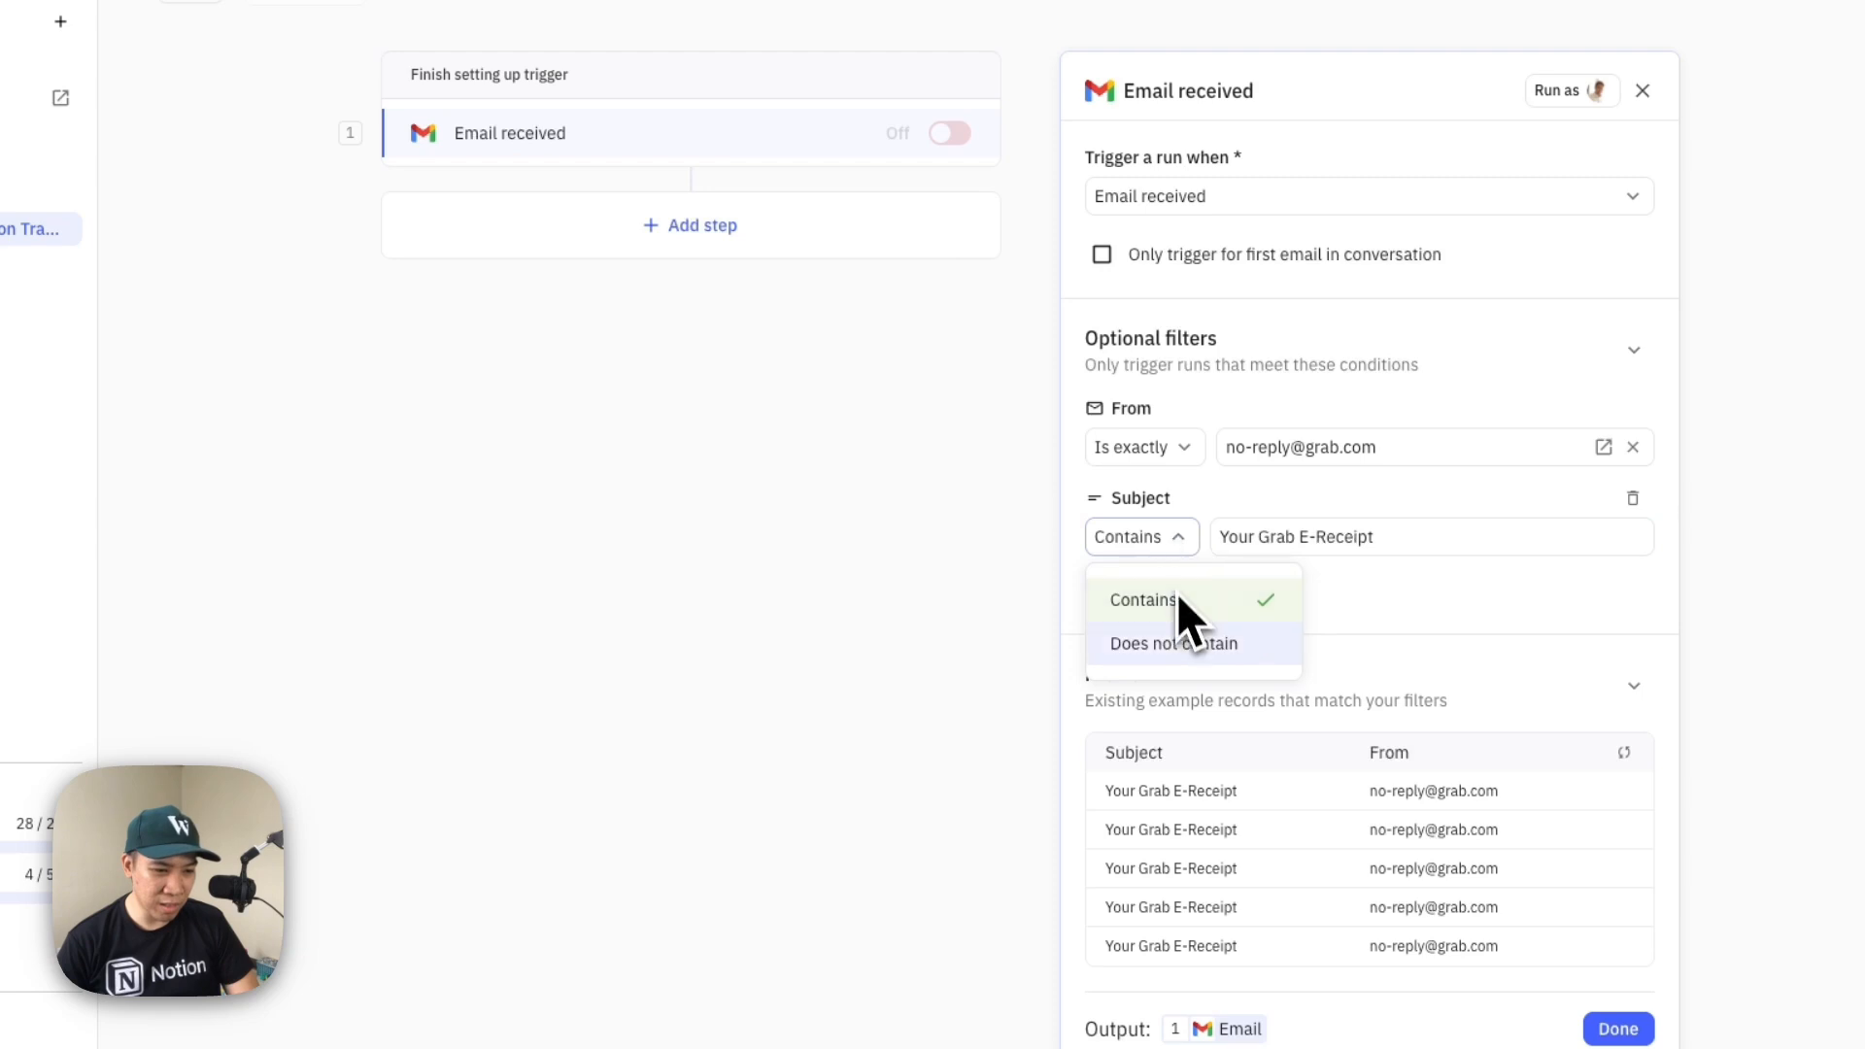
pyautogui.click(1174, 549)
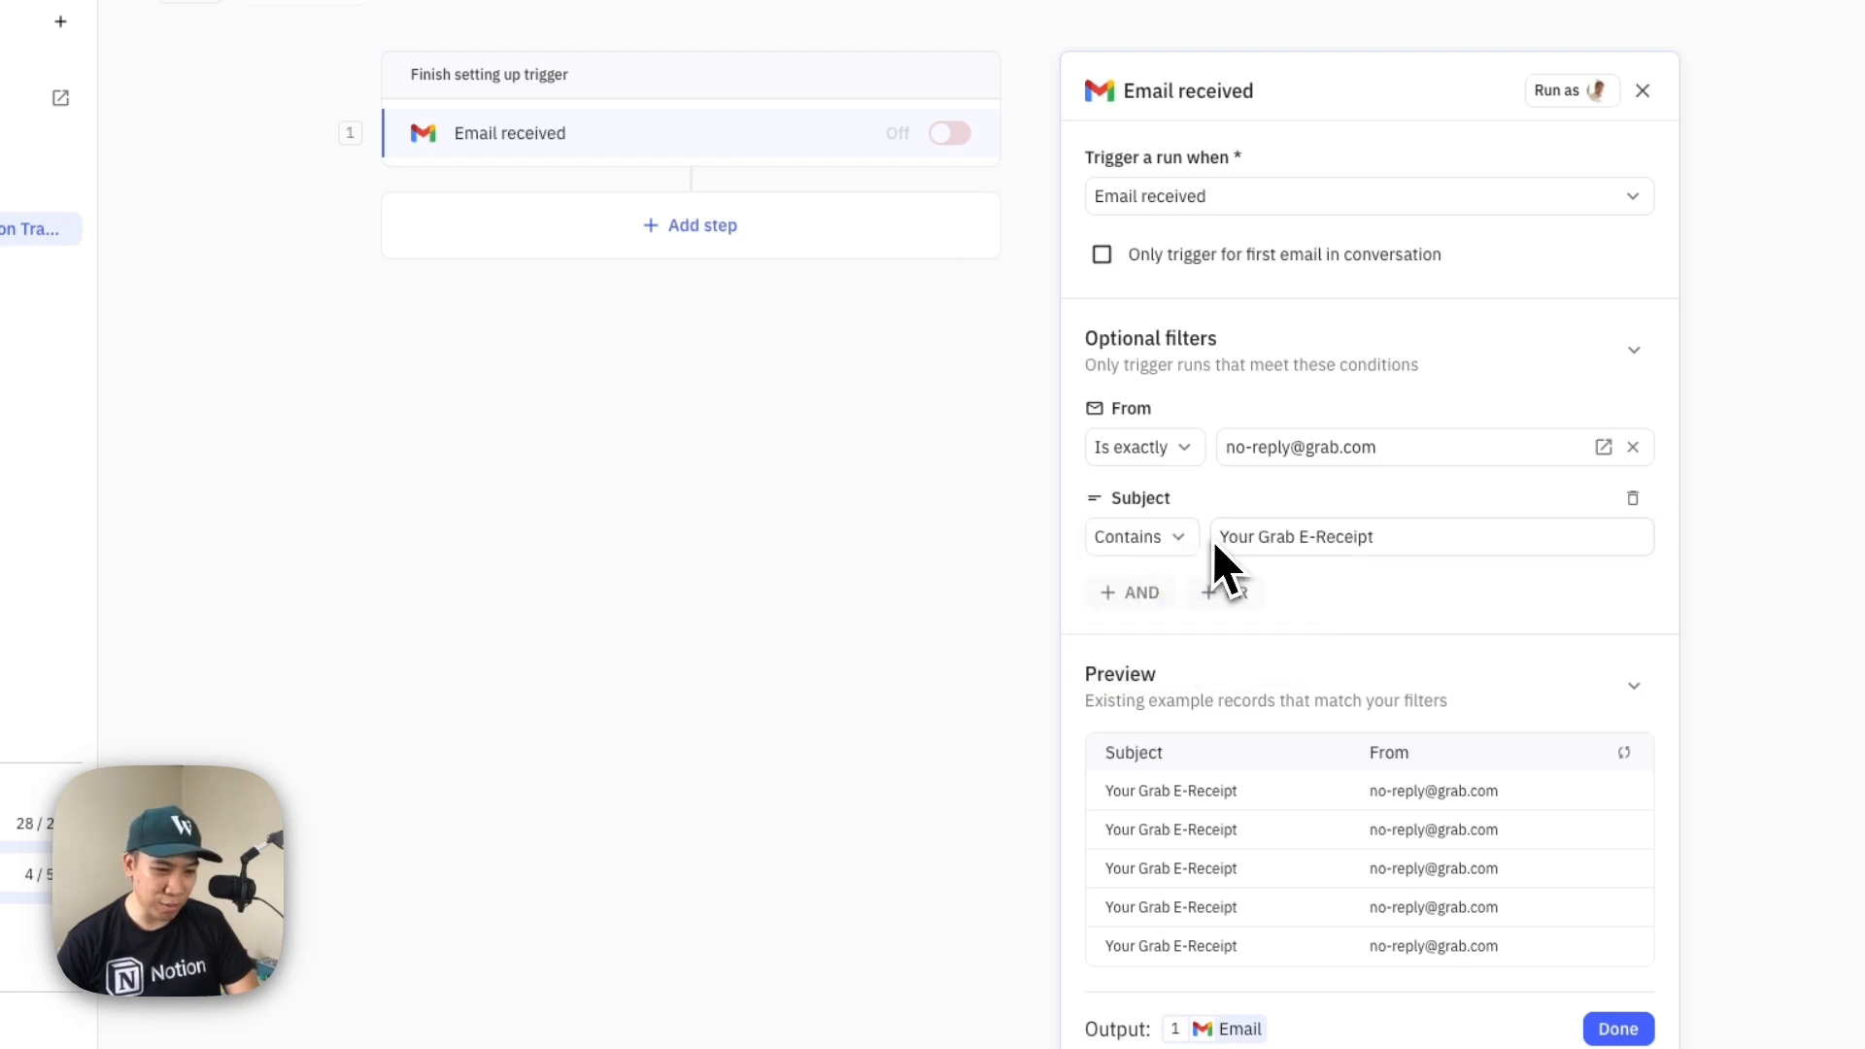
pyautogui.moveTo(1217, 537); pyautogui.dragTo(1448, 552)
pyautogui.click(1420, 583)
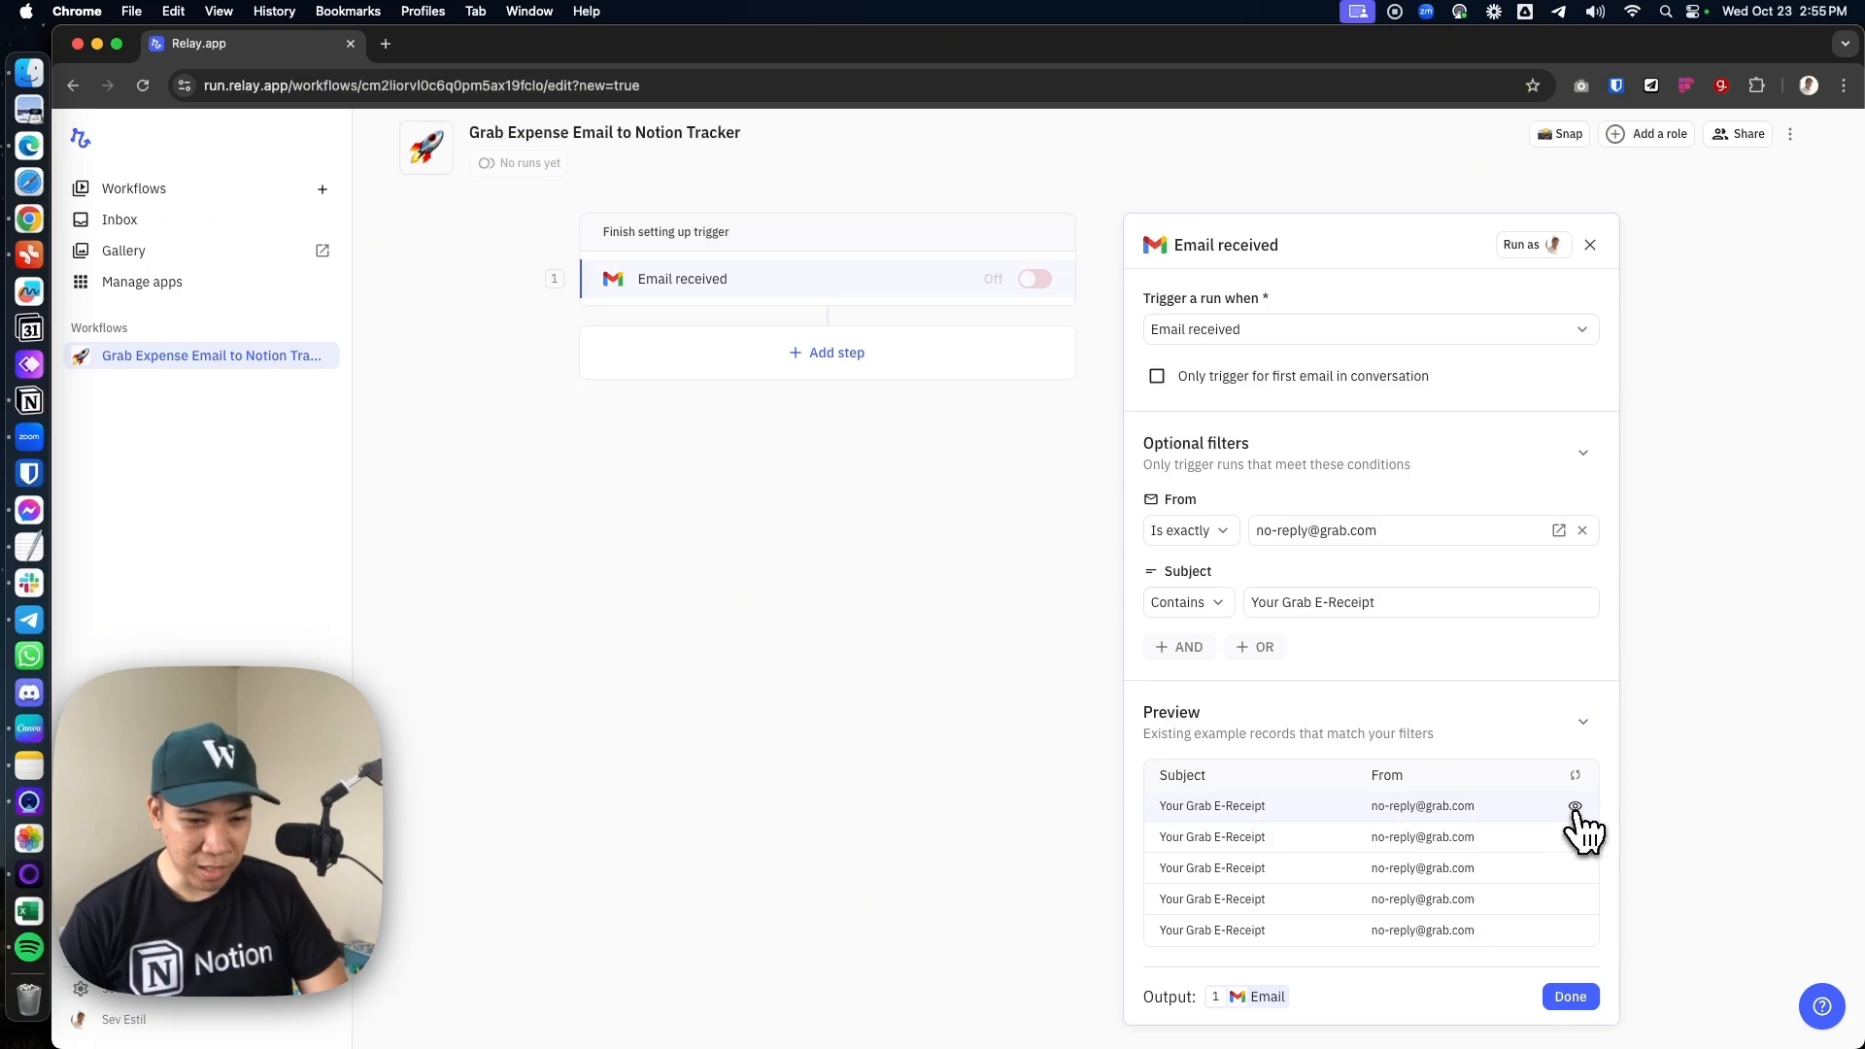
# Review the available fields of the first matching preview email and finish the trigger setup
pyautogui.click(1575, 807)
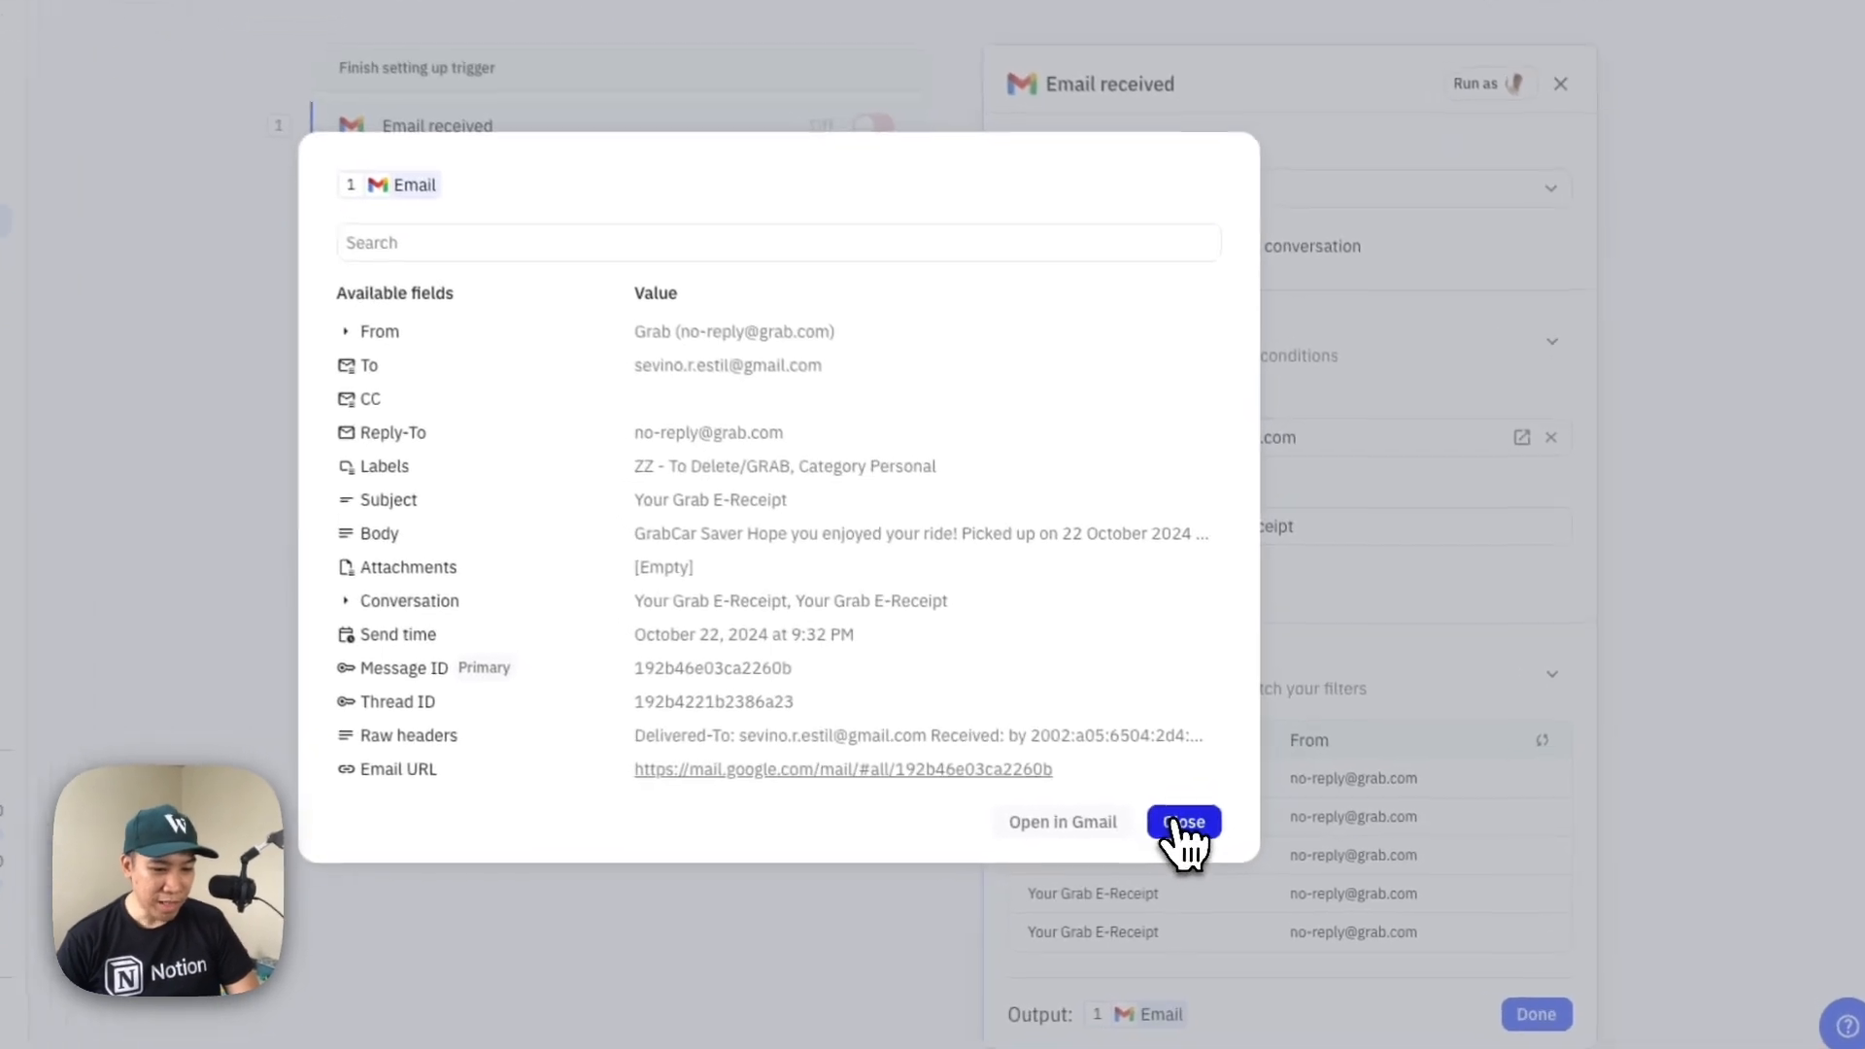
pyautogui.click(1285, 841)
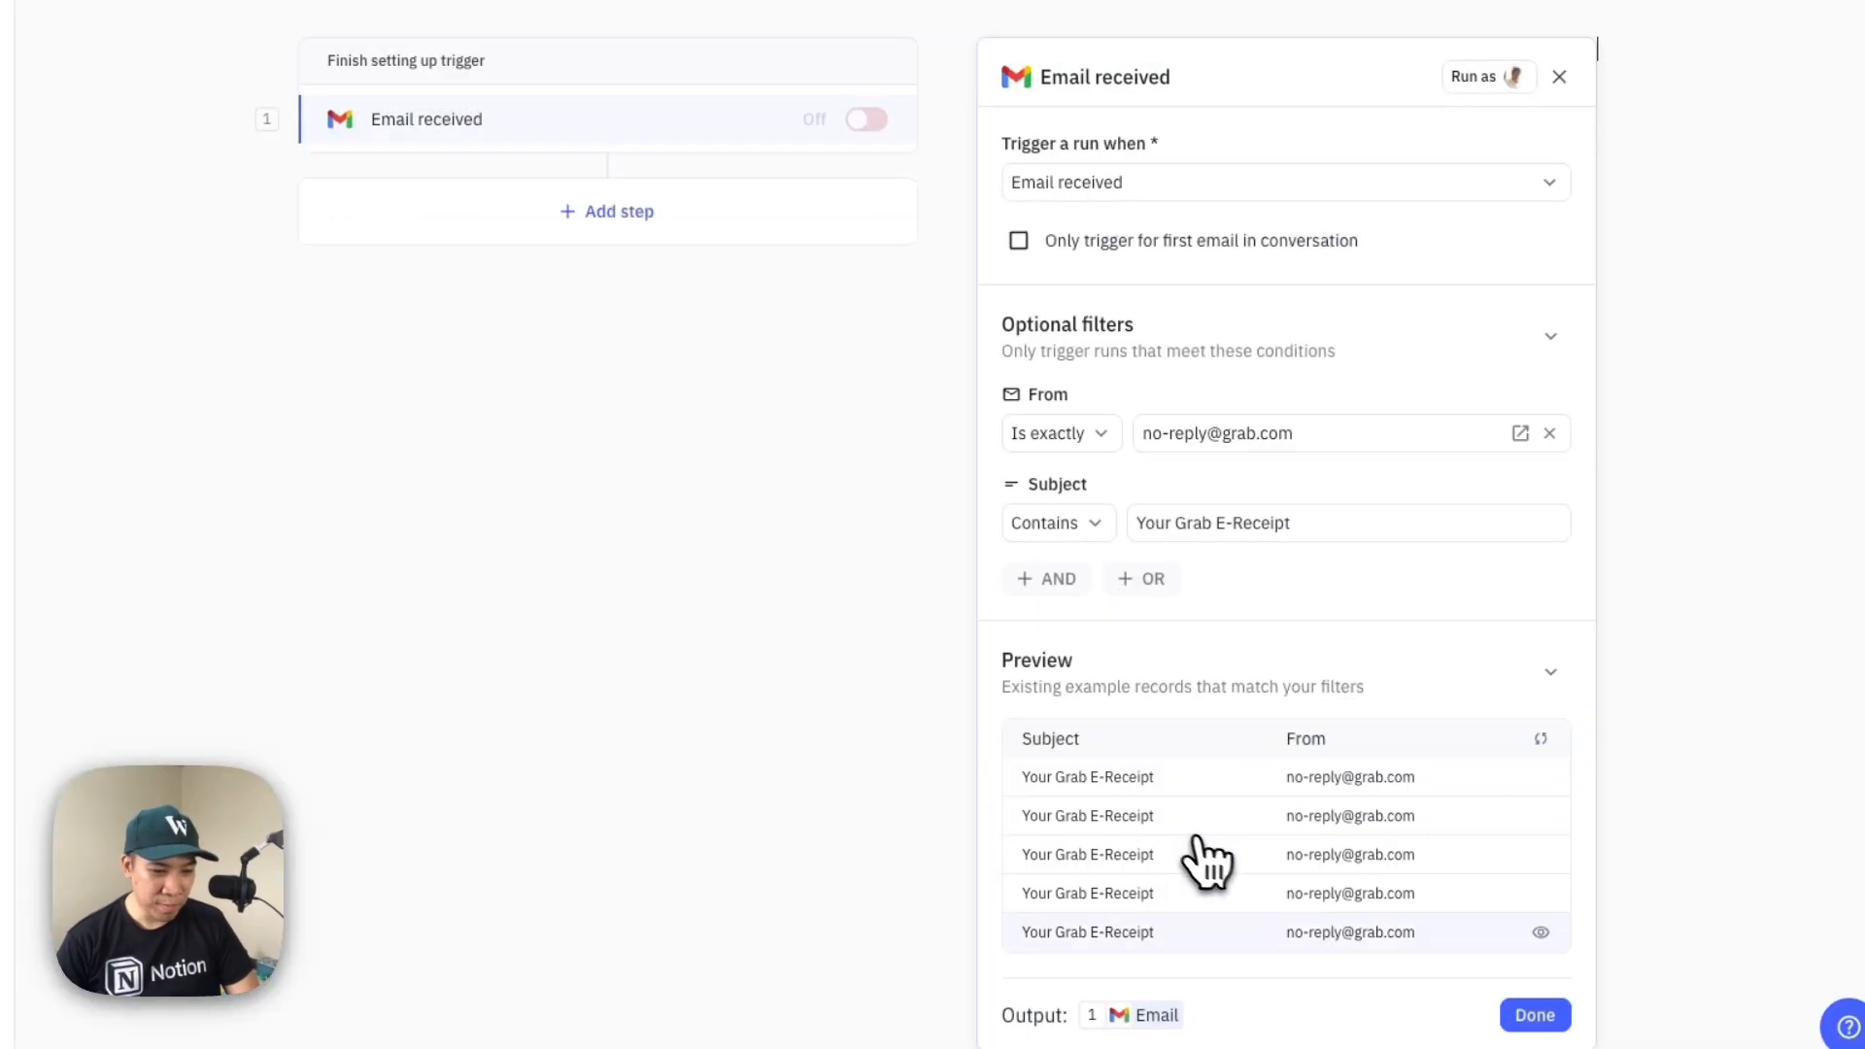
pyautogui.click(1537, 1022)
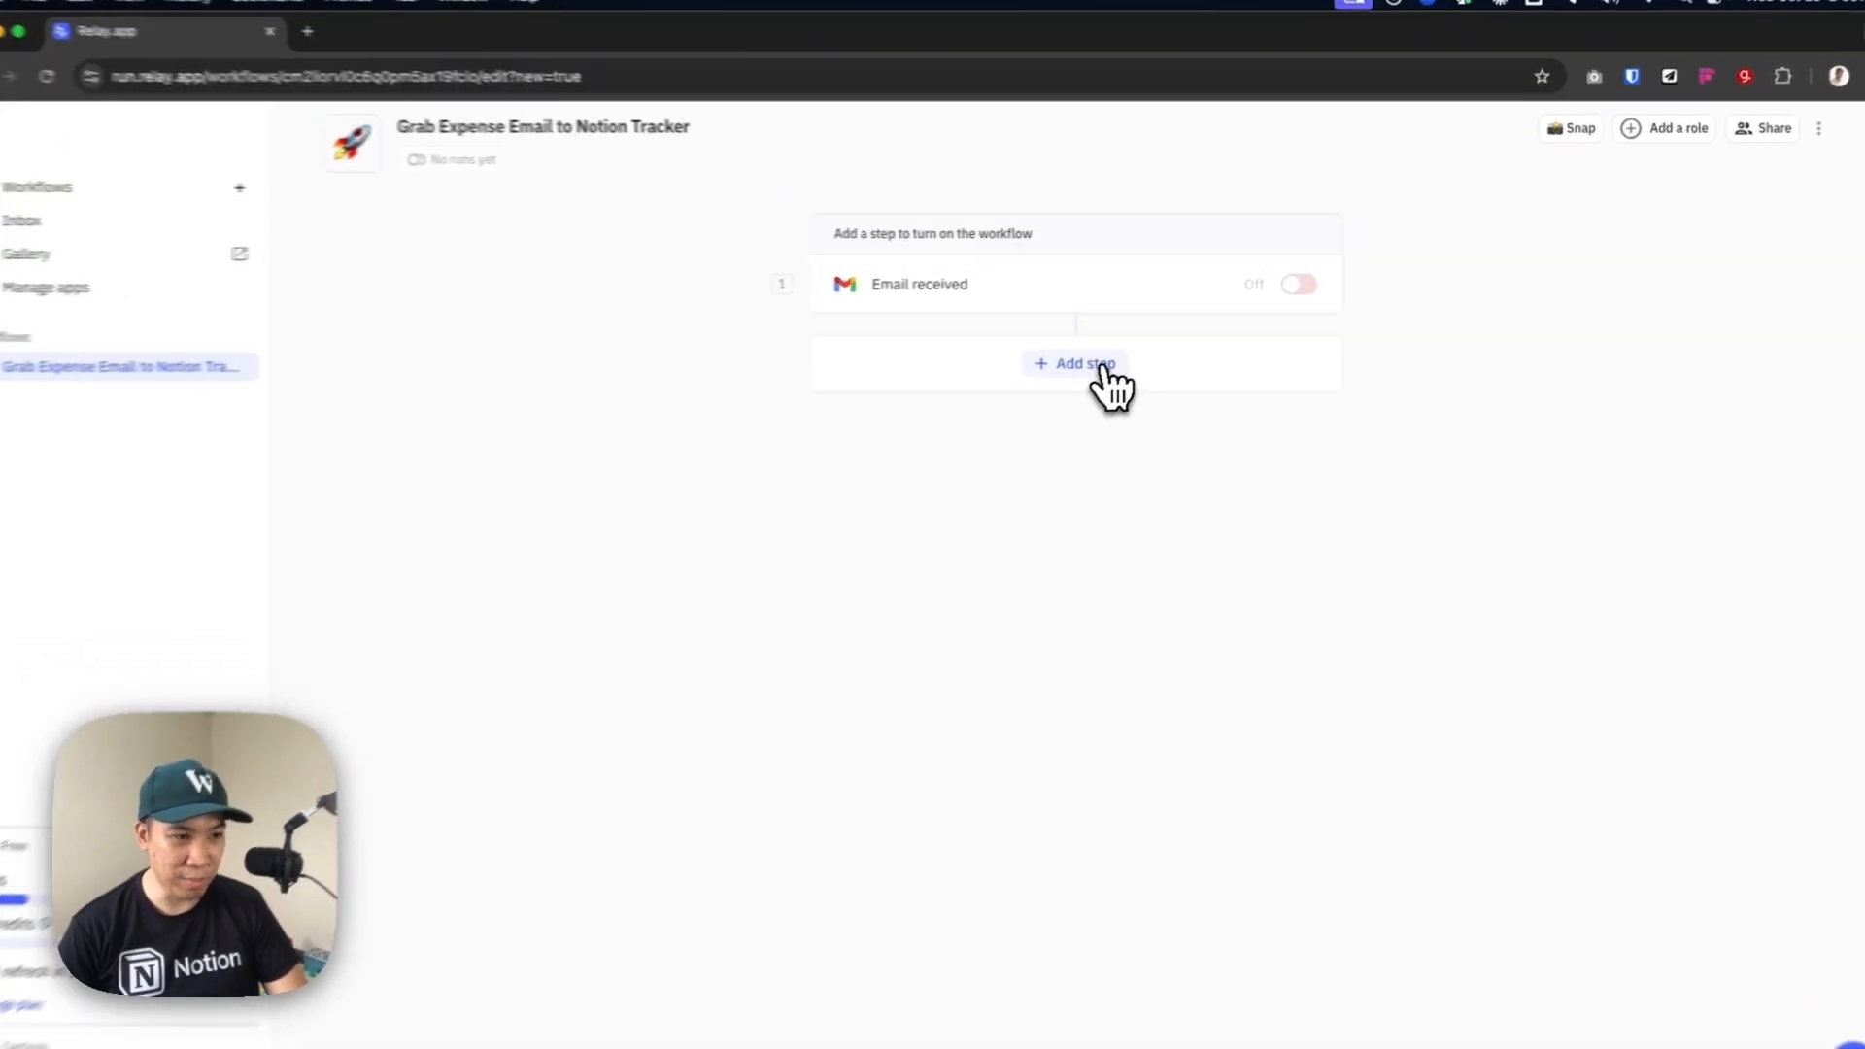
# Add an AI Extract step after the trigger and check the offered models, keeping GPT-4o-mini
pyautogui.click(1117, 354)
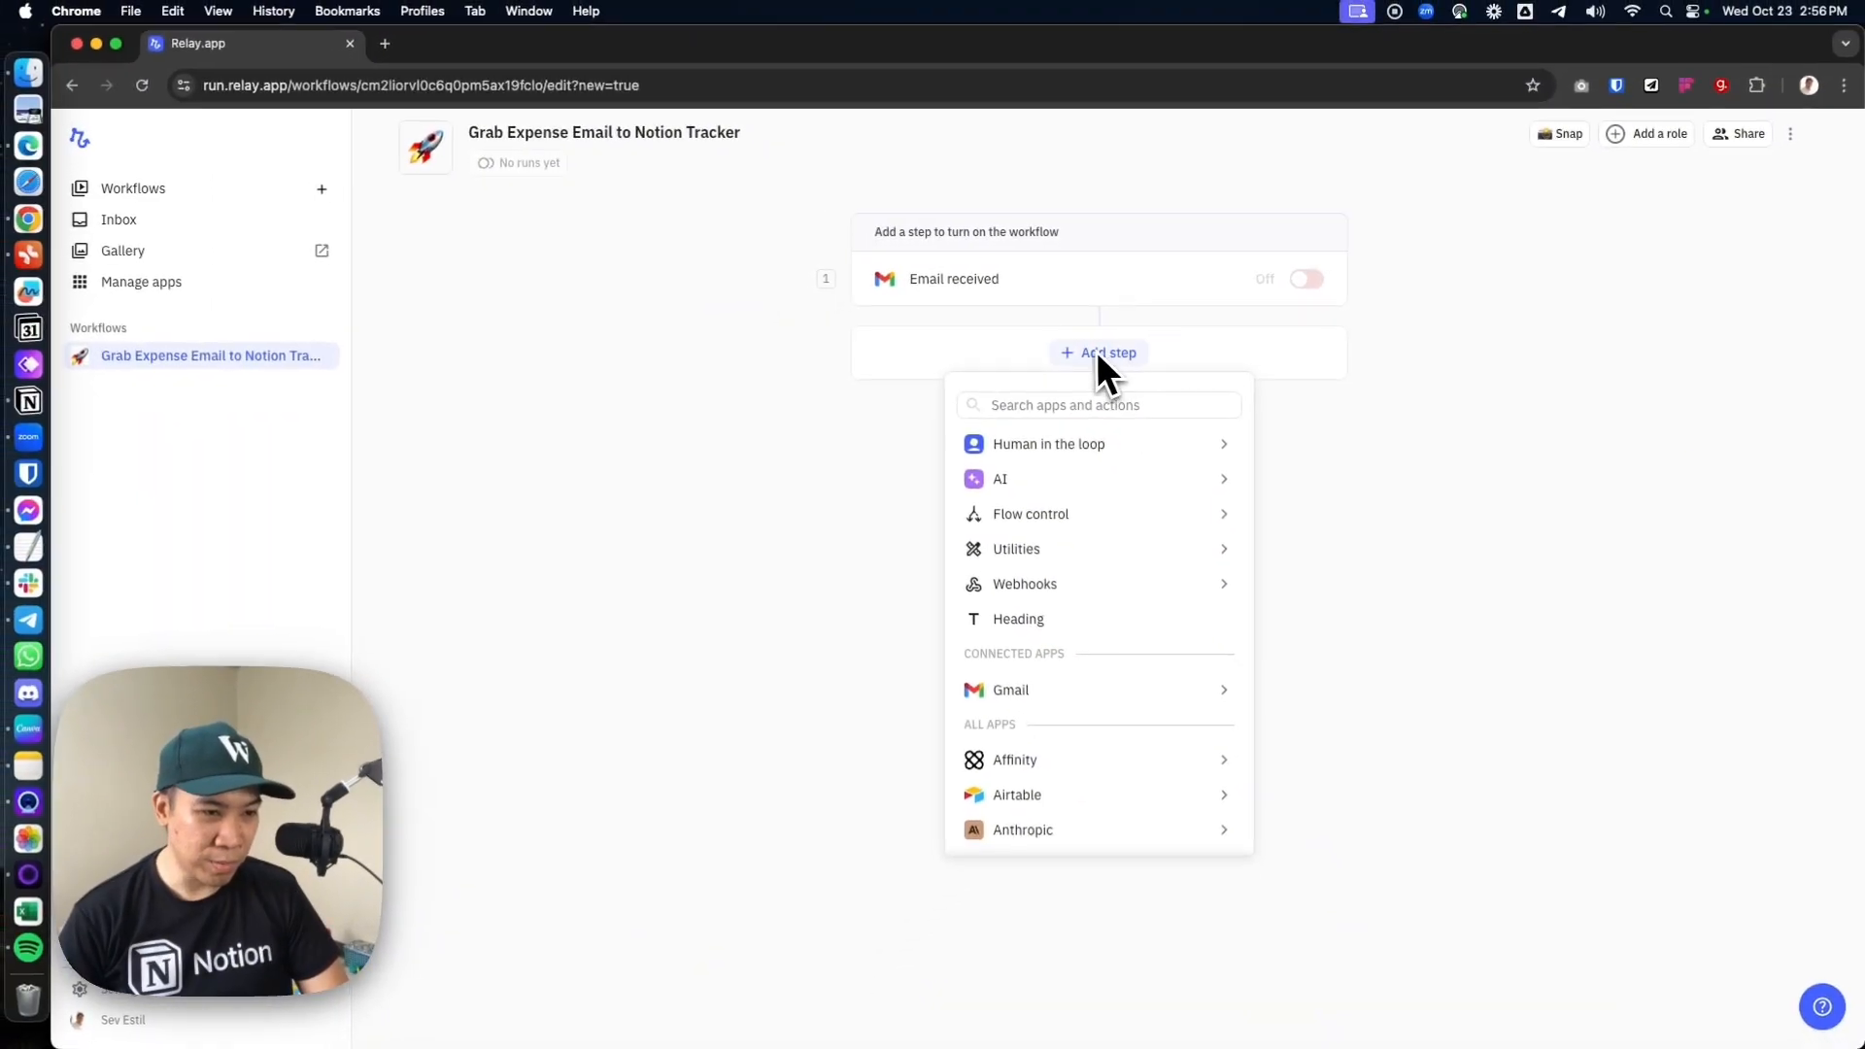
pyautogui.moveTo(1081, 480)
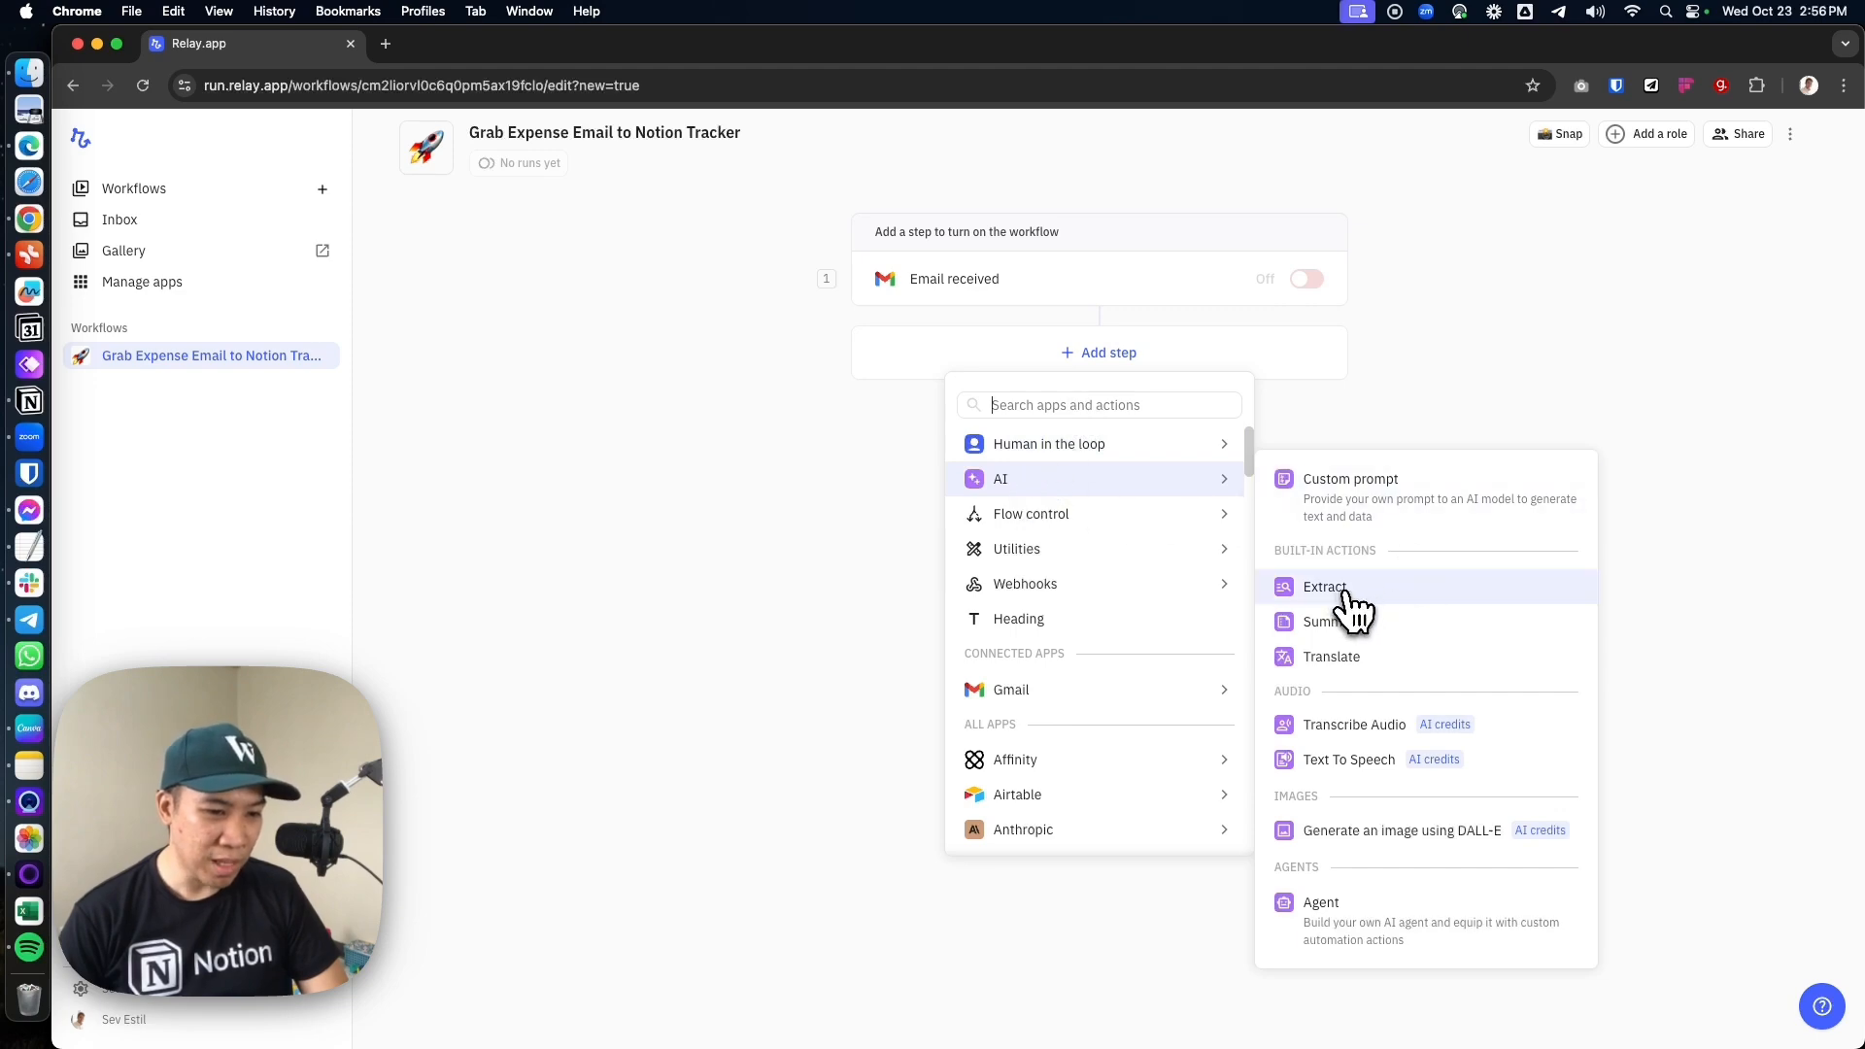
pyautogui.click(1345, 591)
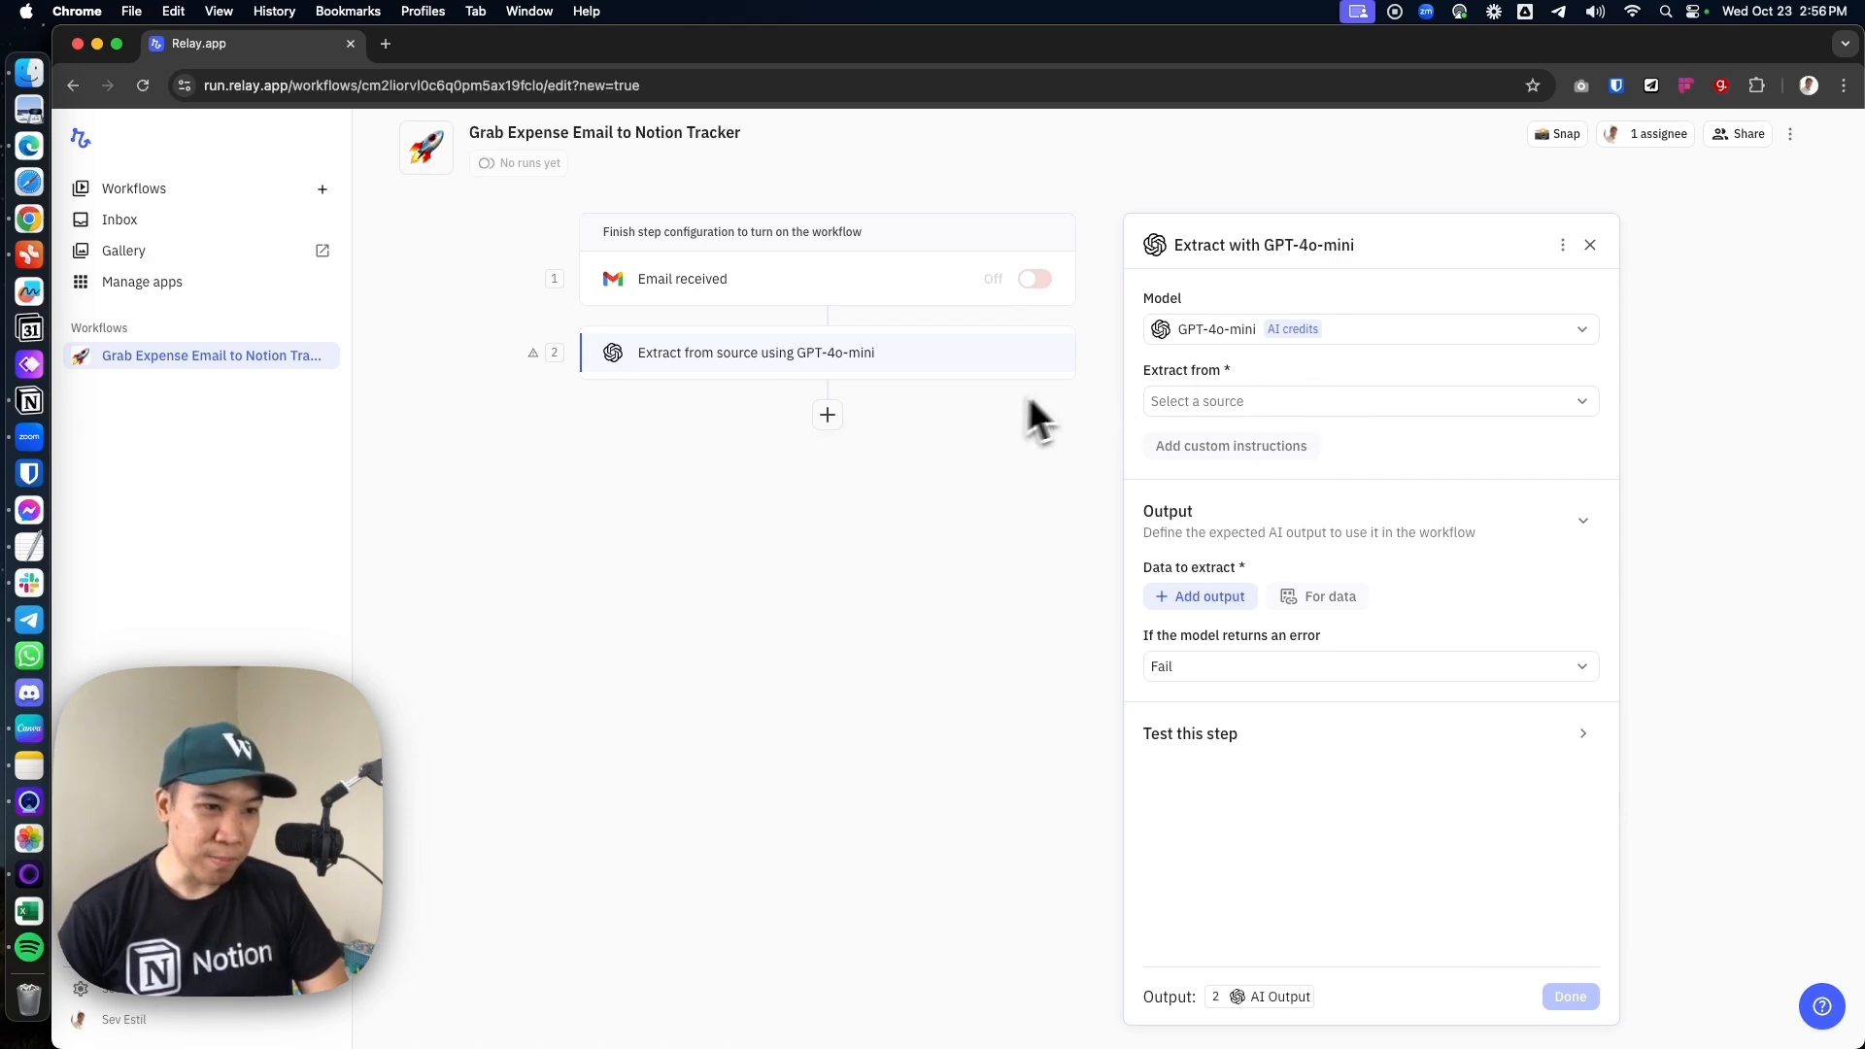
pyautogui.click(1160, 330)
pyautogui.moveTo(1310, 416)
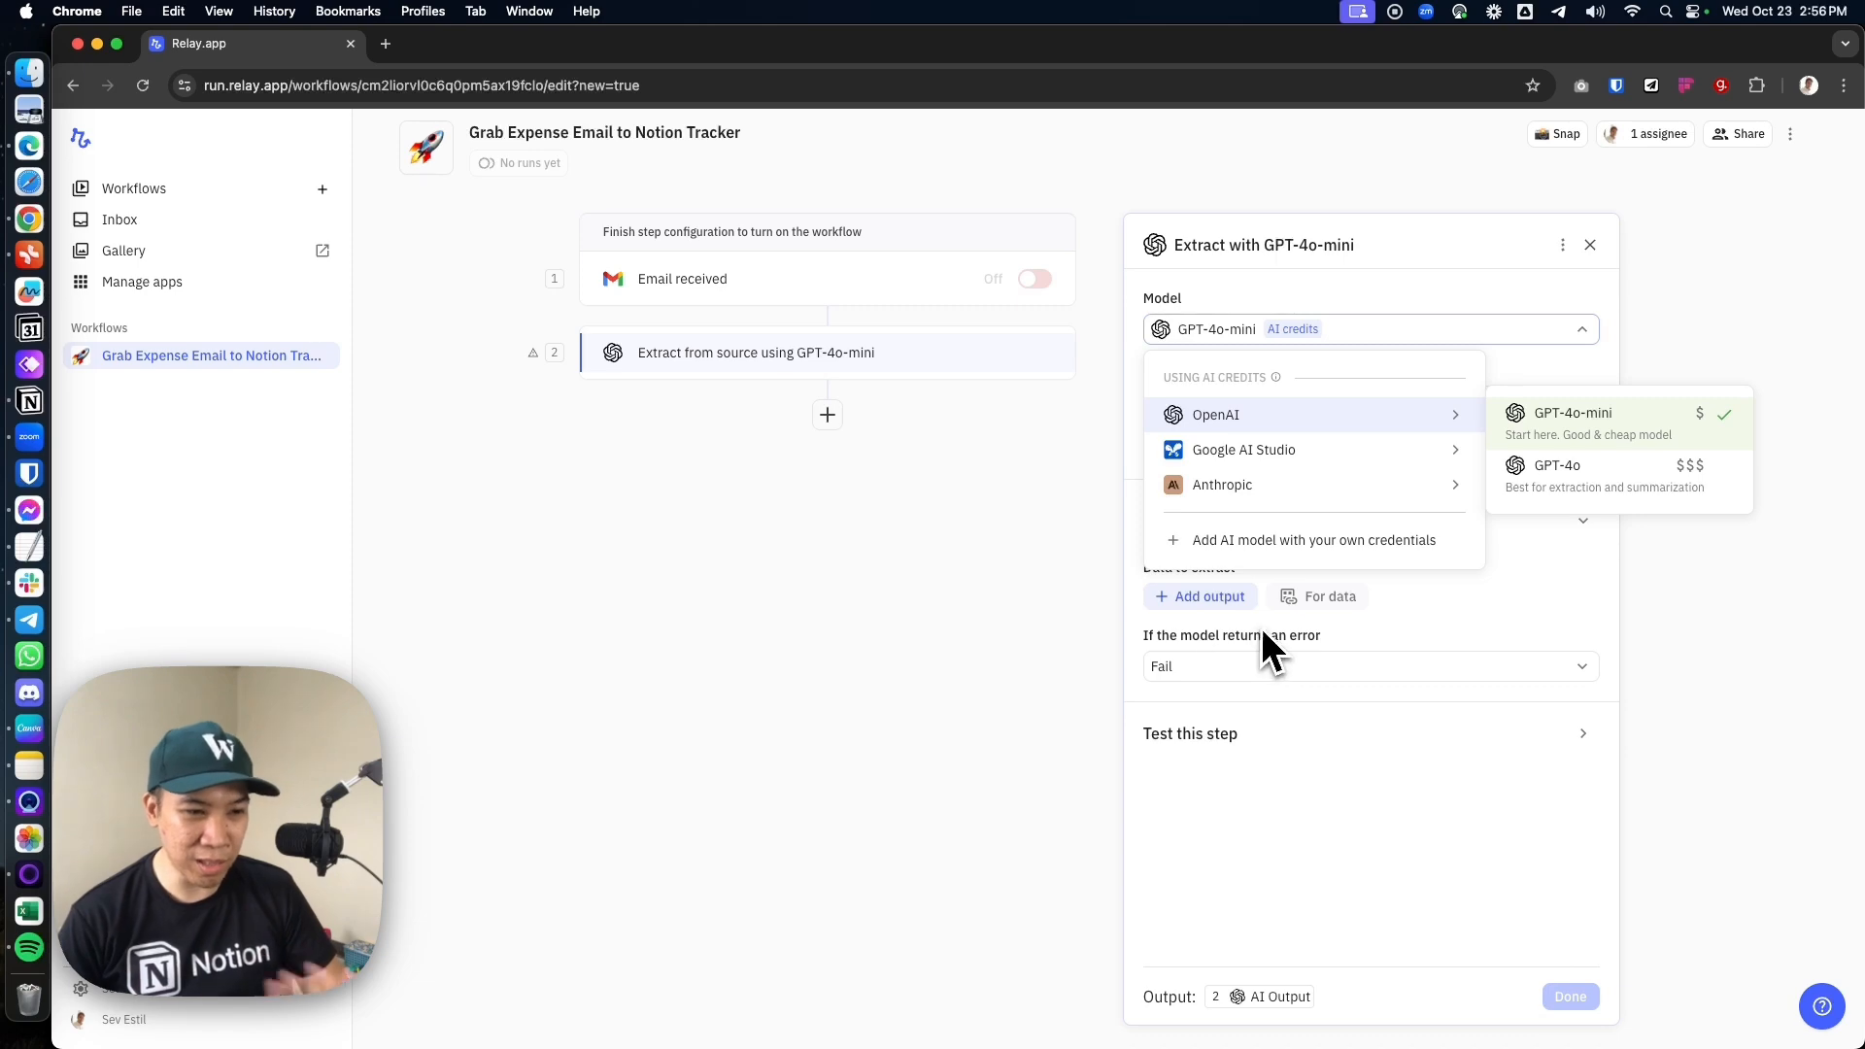
pyautogui.click(1393, 304)
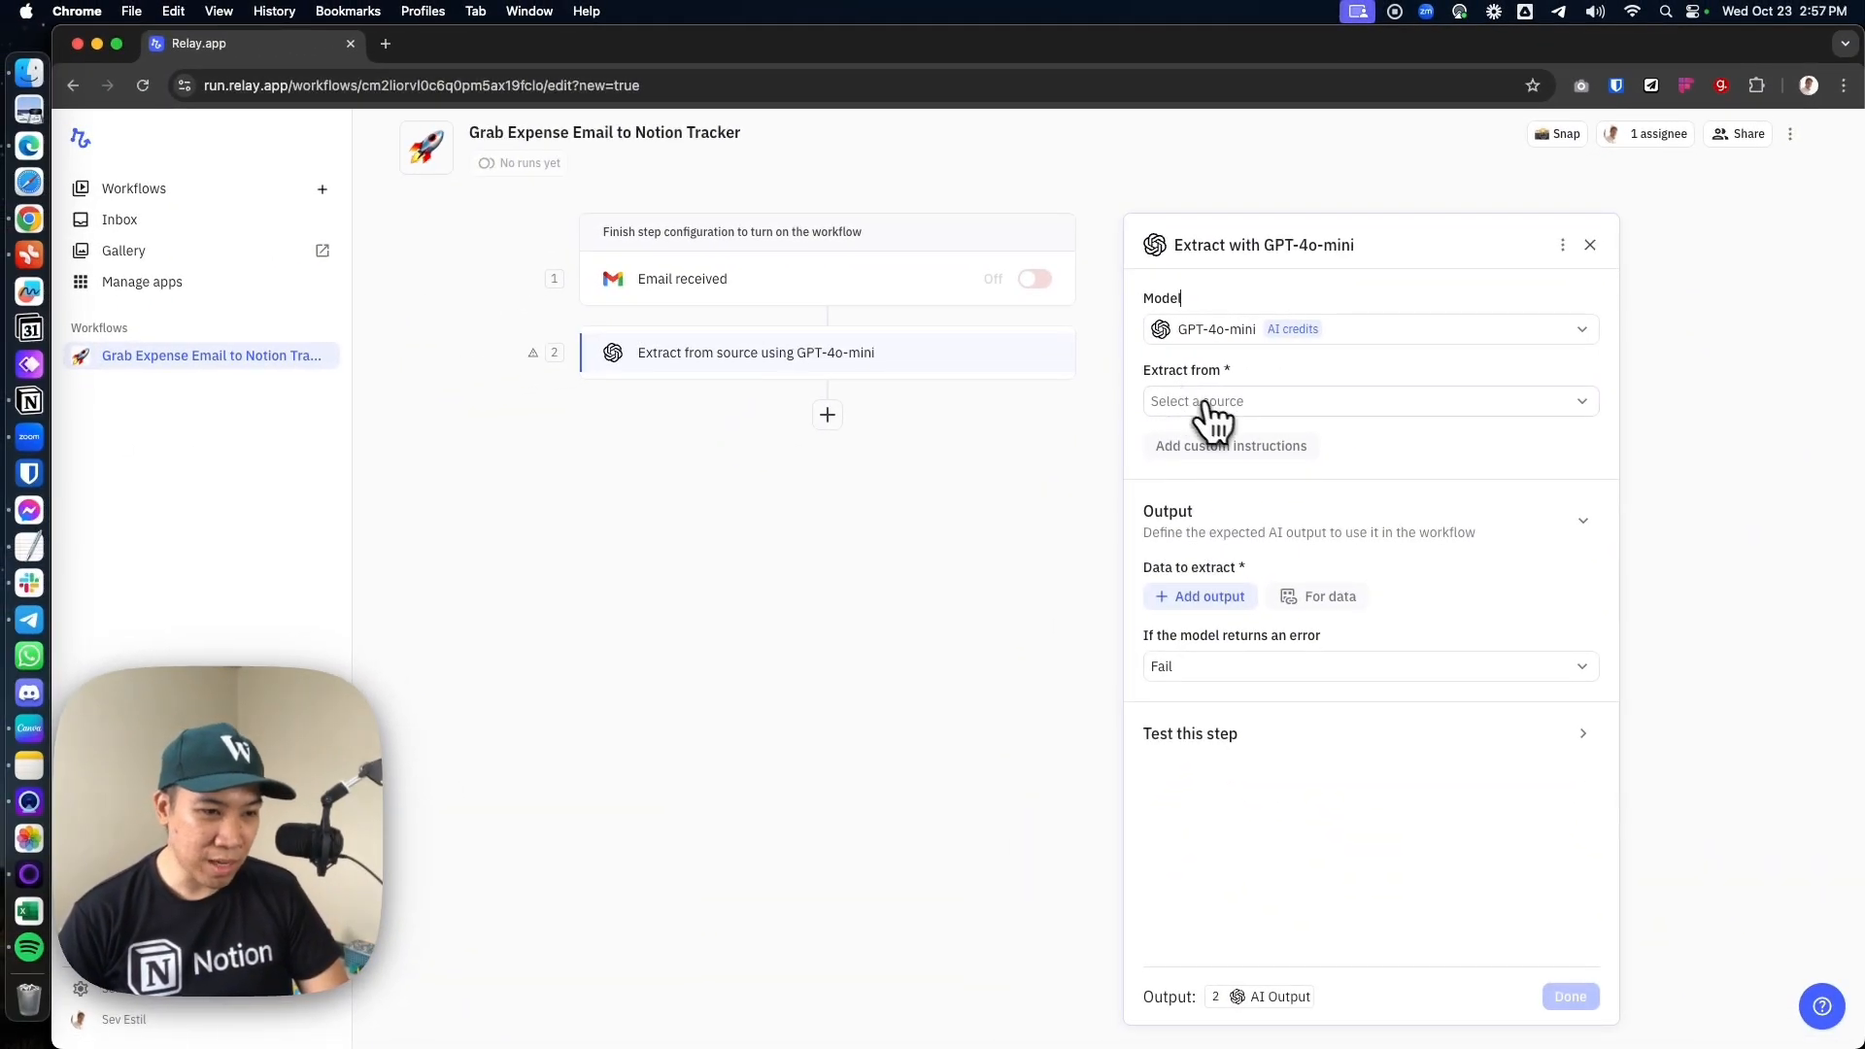
# Set the extraction source to the Body of the email from the trigger
pyautogui.click(1209, 403)
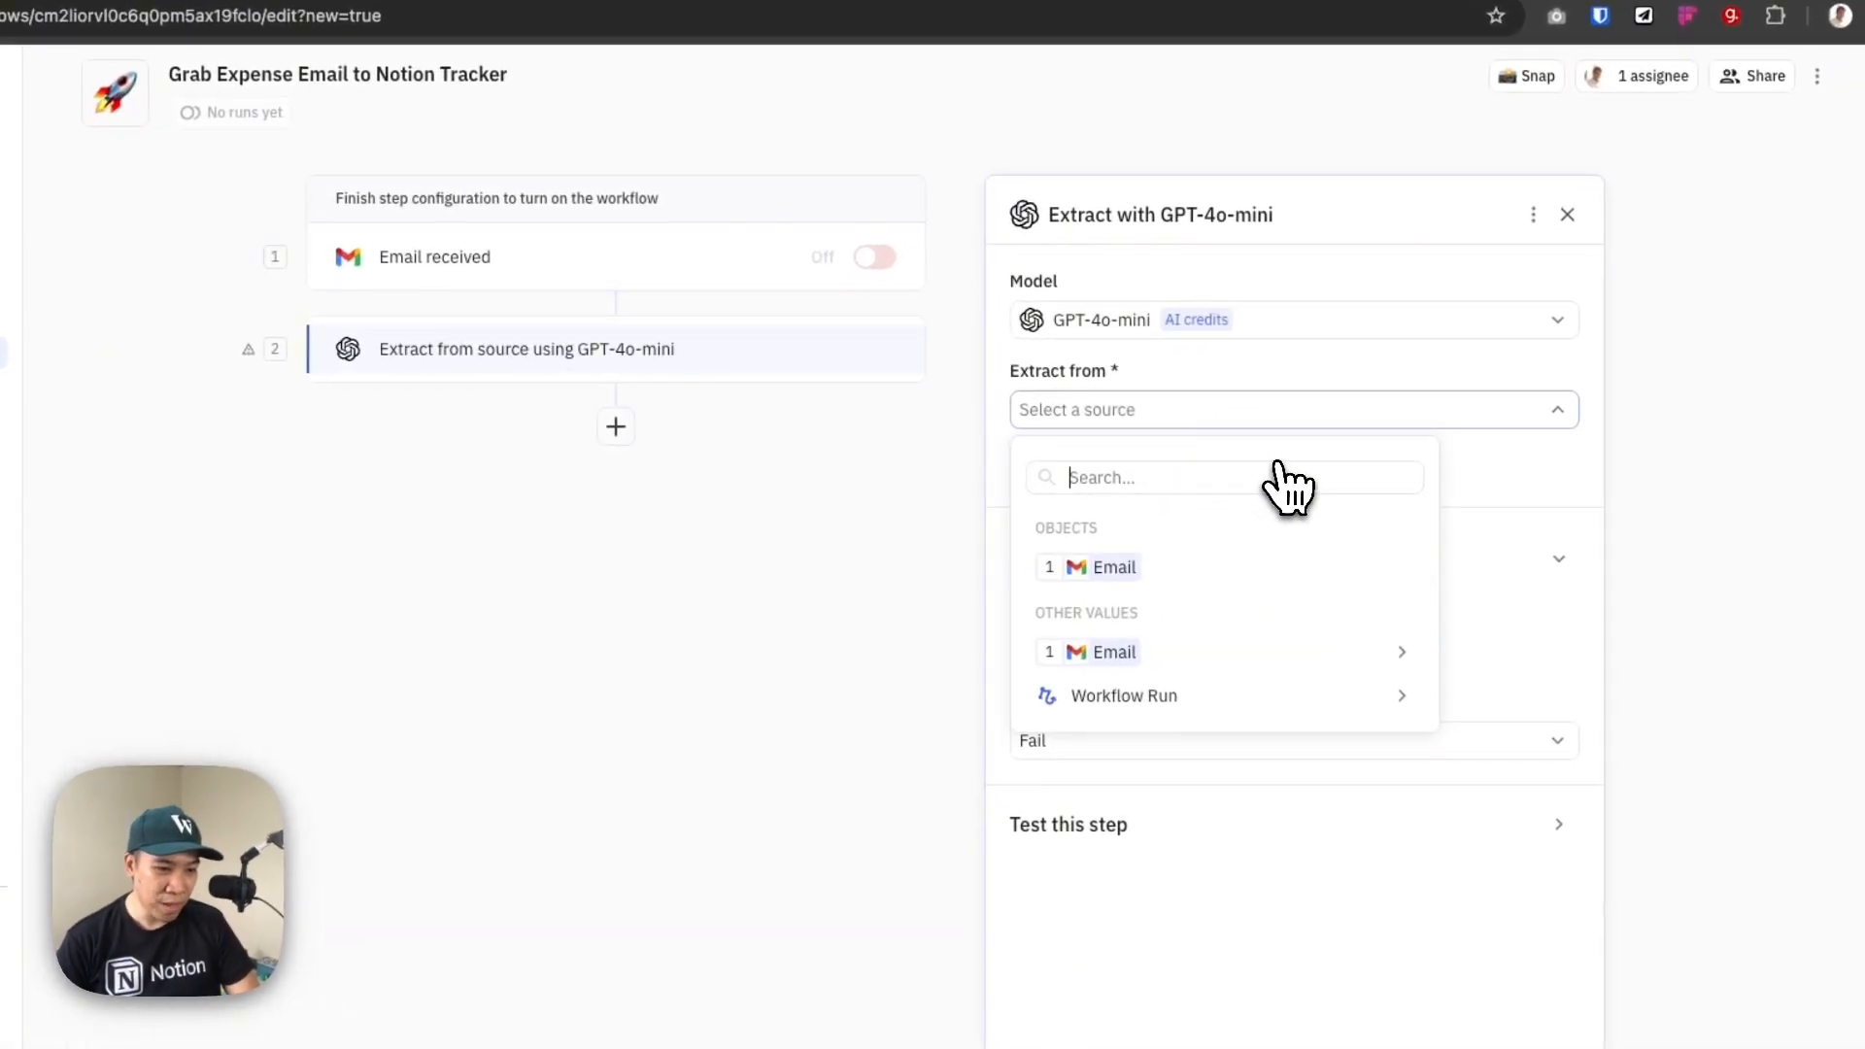
pyautogui.moveTo(1147, 658)
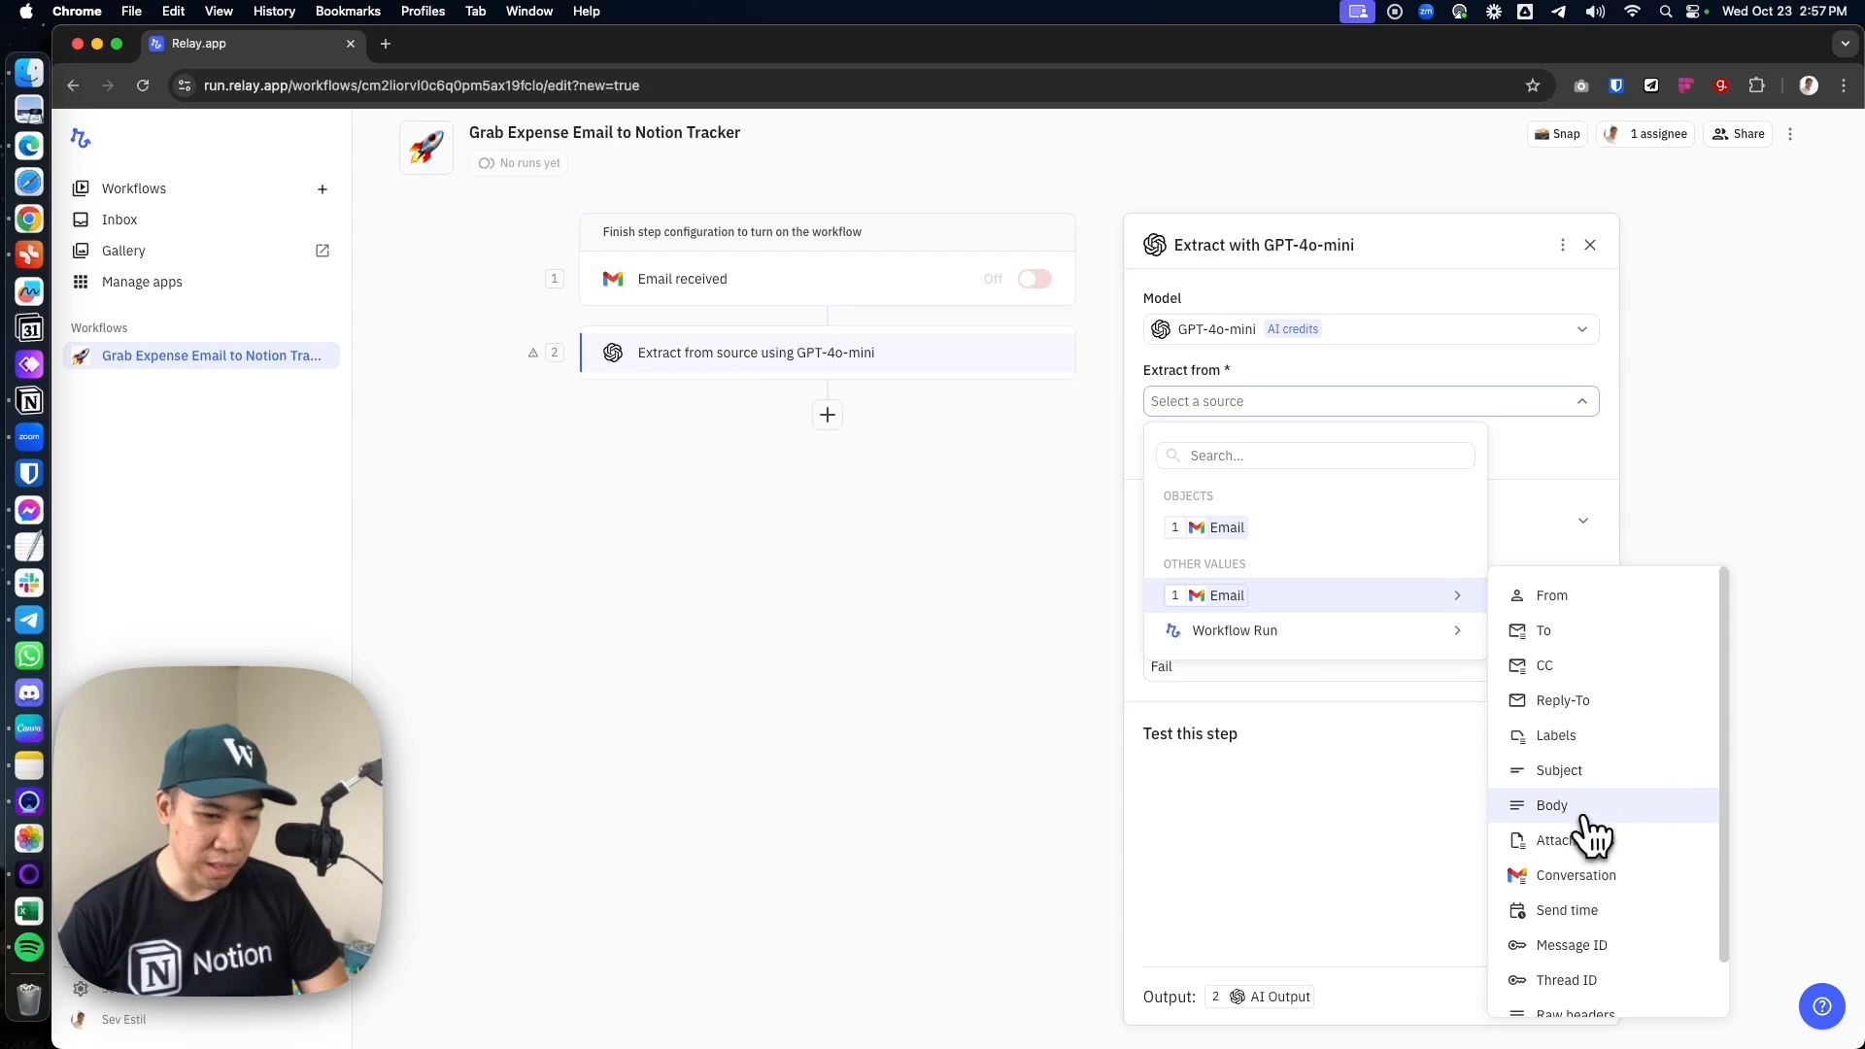
pyautogui.click(1579, 811)
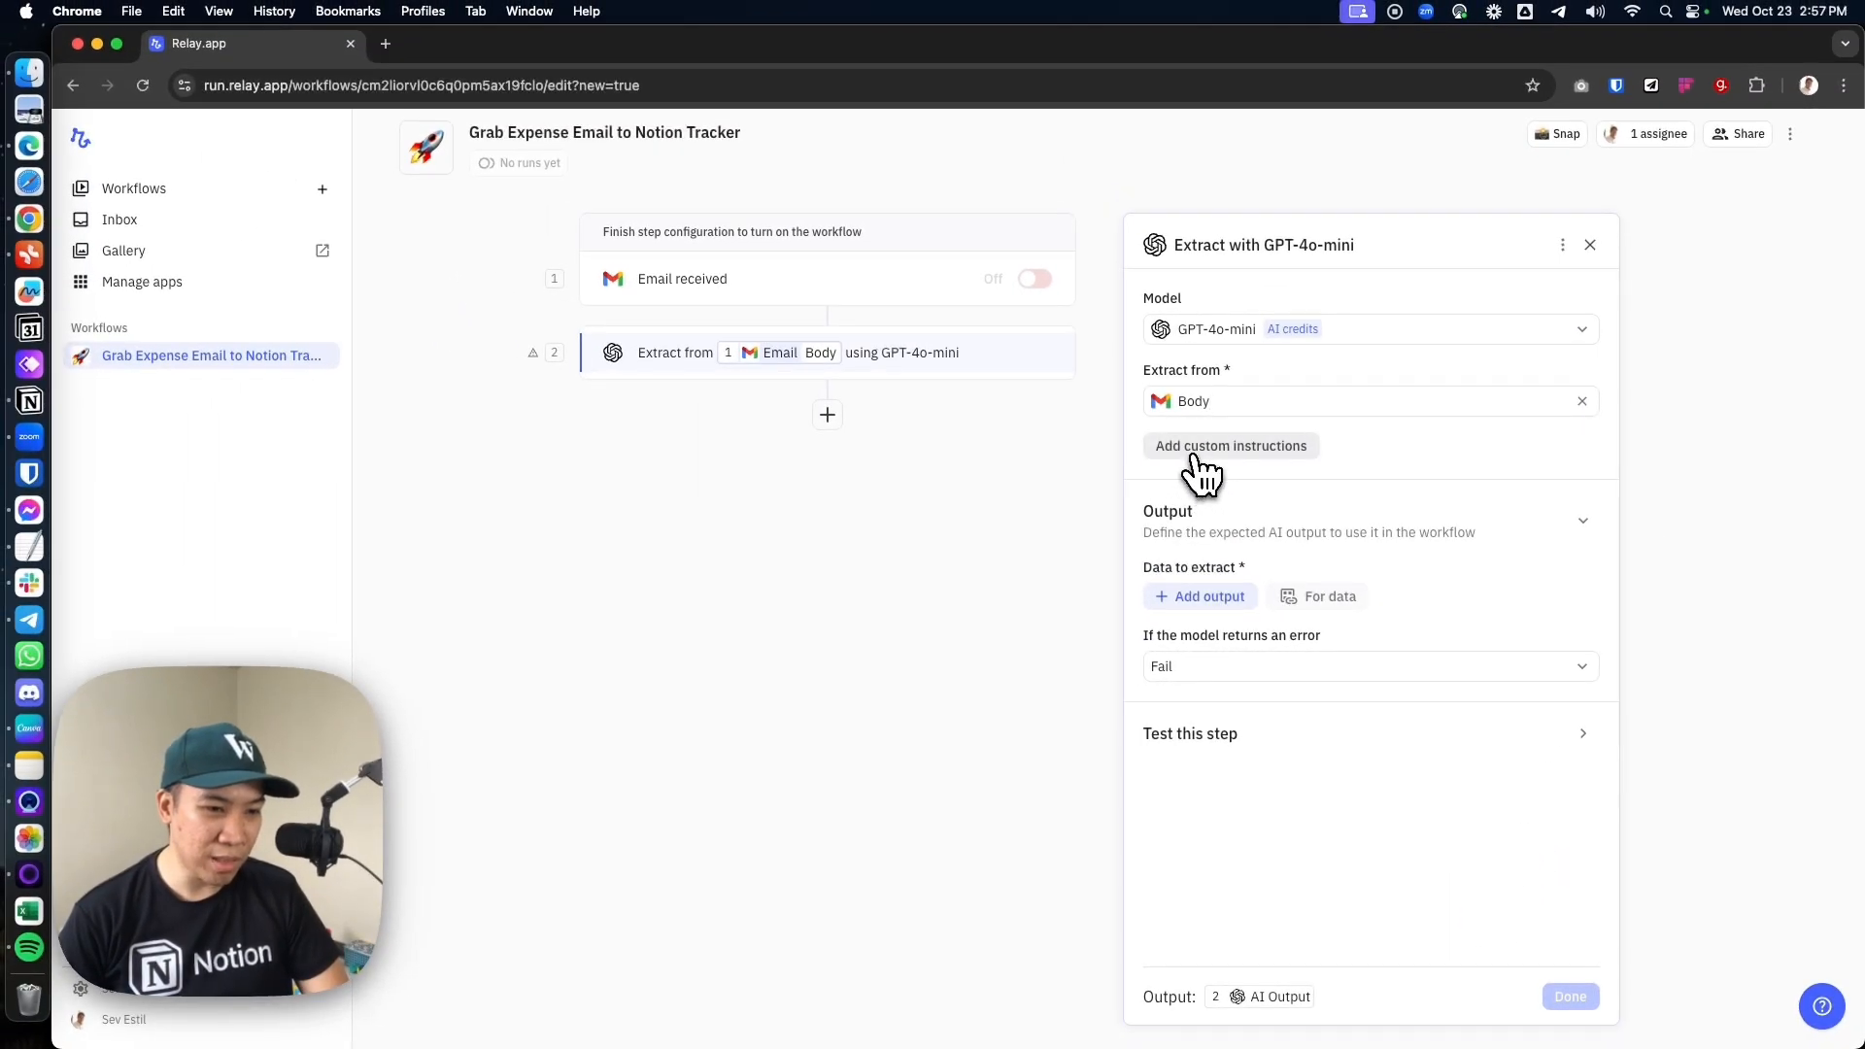
# Add custom instructions to the extraction using Grab's prompt copied from Notion: "Get the total paid amount from this text"
pyautogui.click(1195, 451)
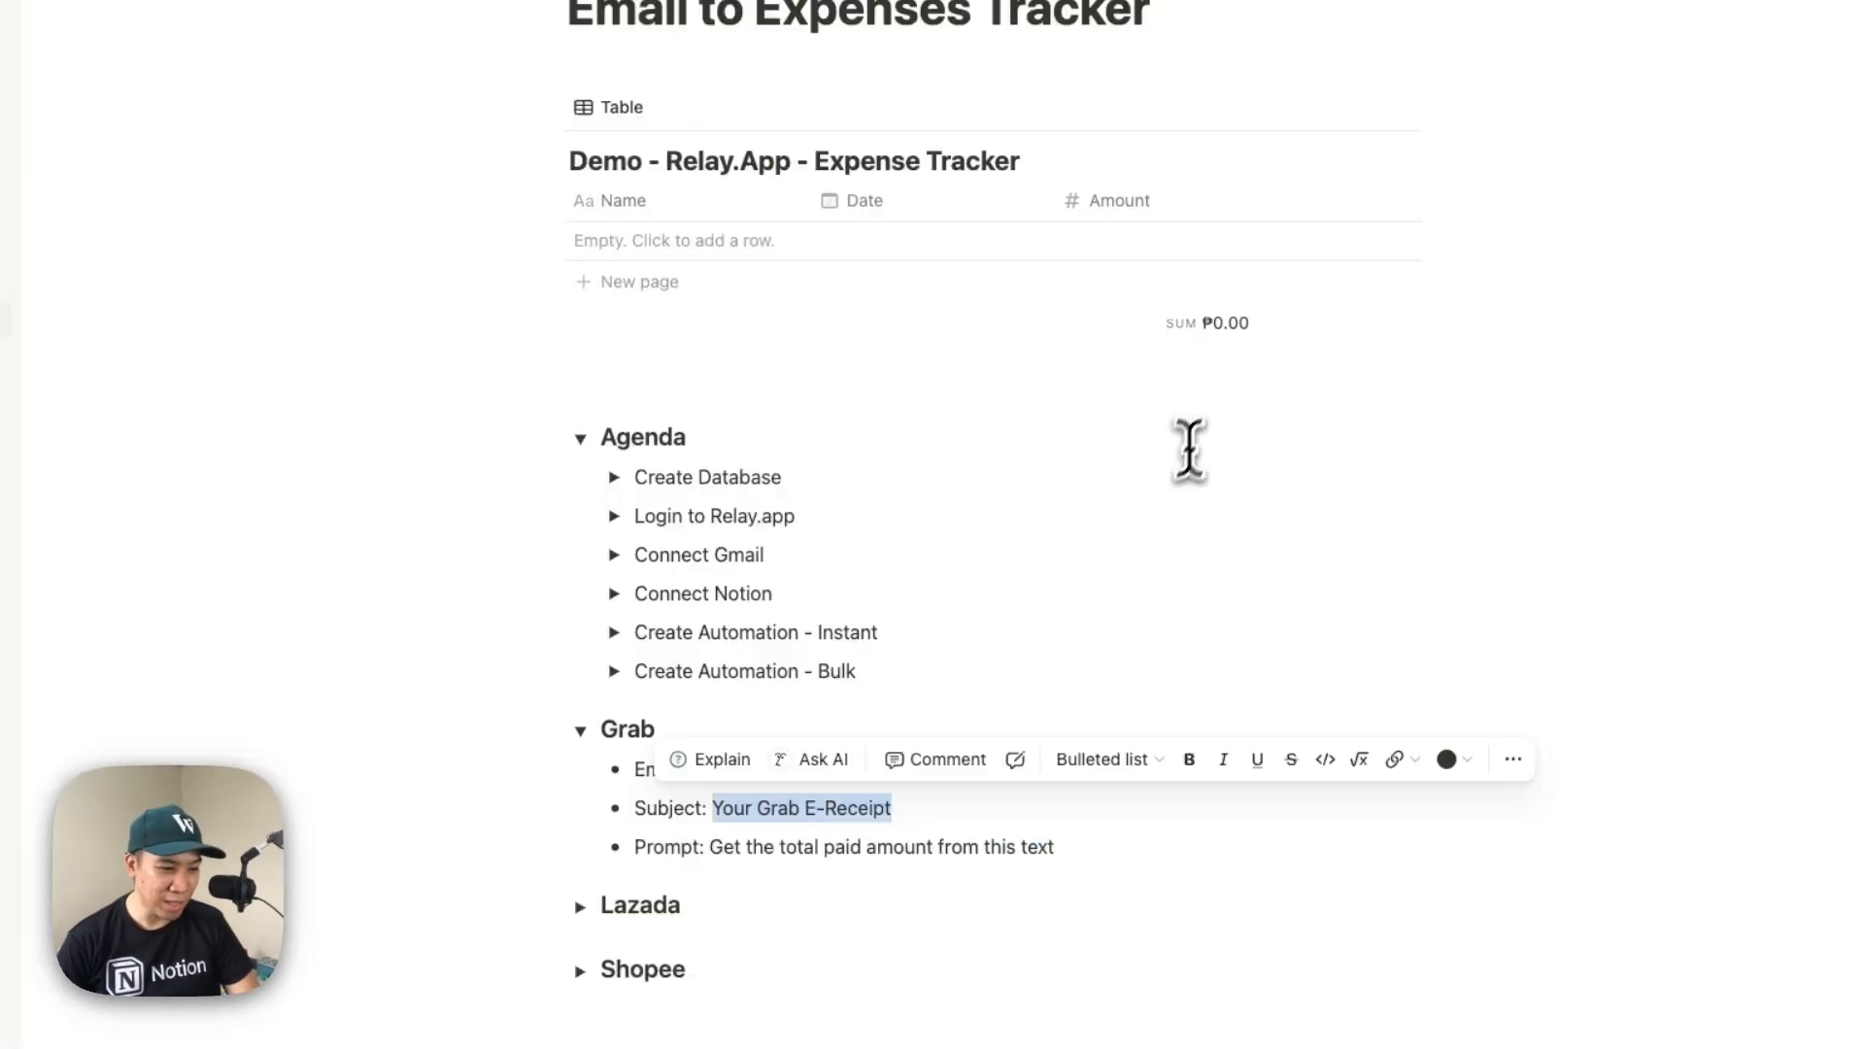
pyautogui.click(979, 847)
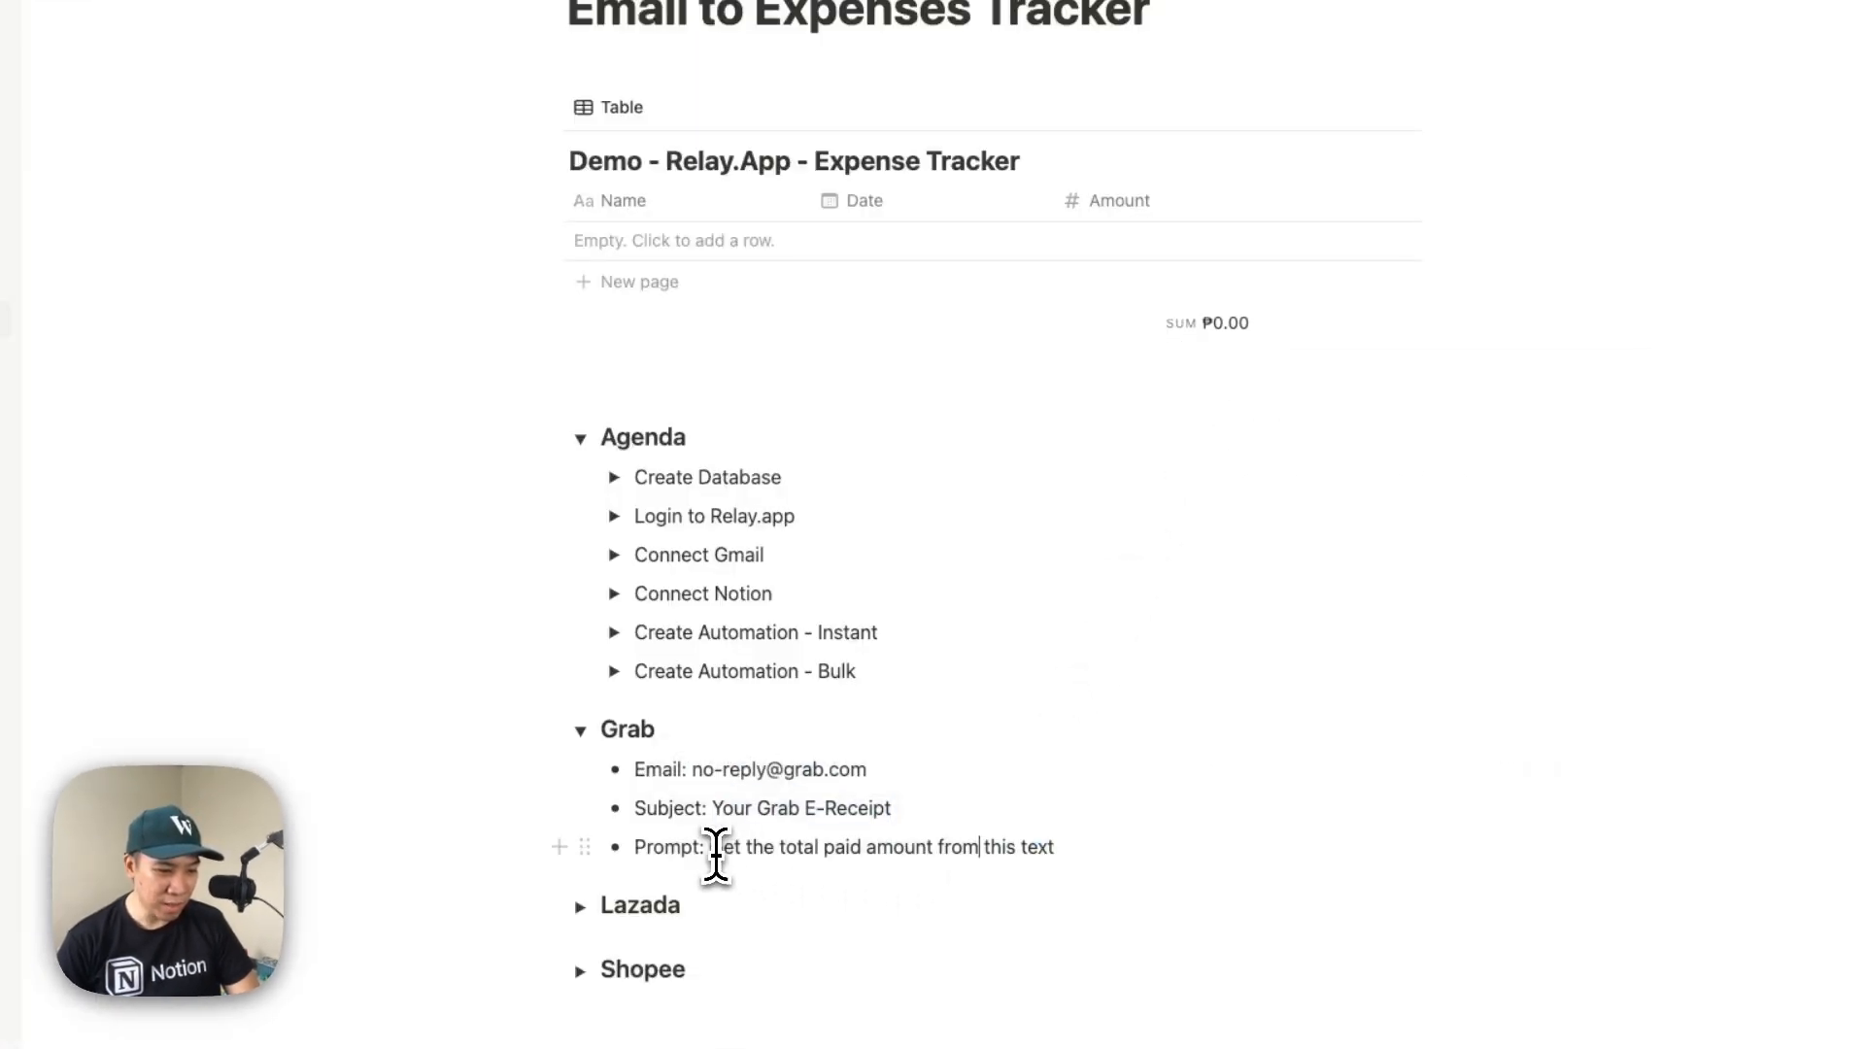
pyautogui.moveTo(712, 849); pyautogui.dragTo(1062, 853)
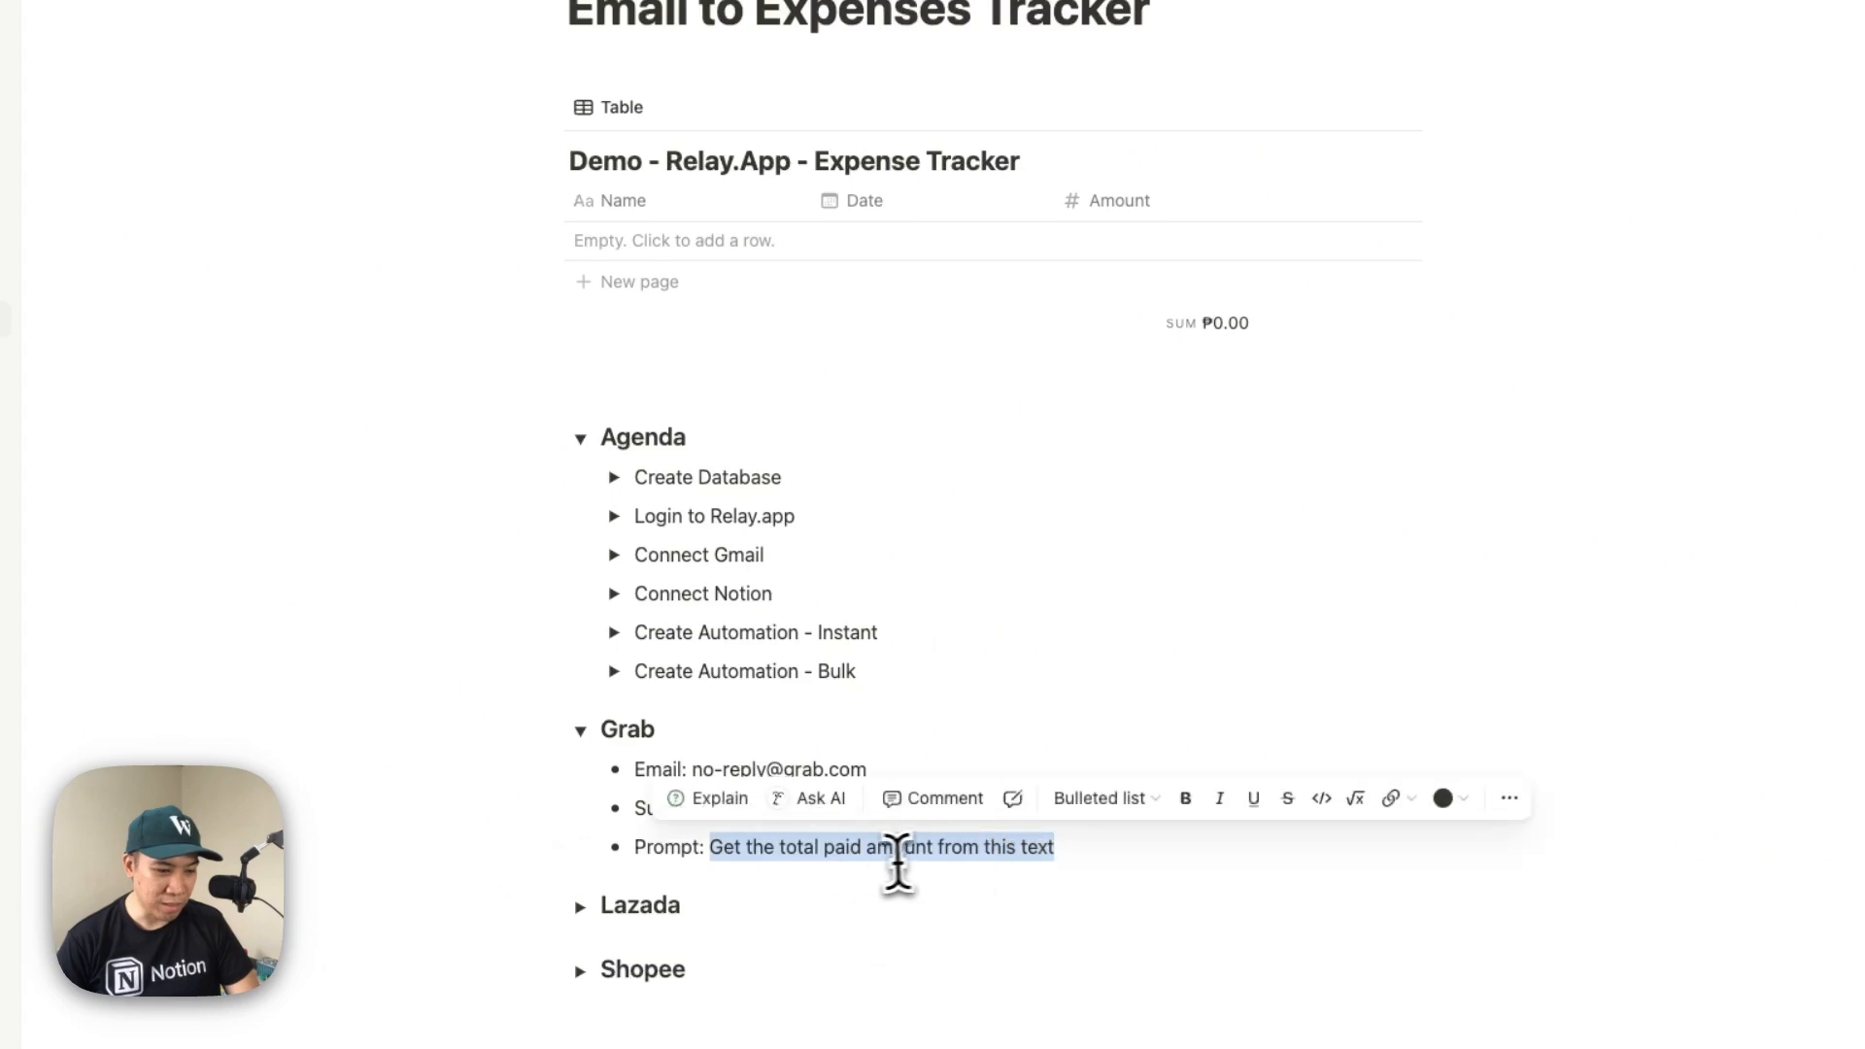
pyautogui.press('super+c')
pyautogui.press('super+Tab')
pyautogui.press('super+v')
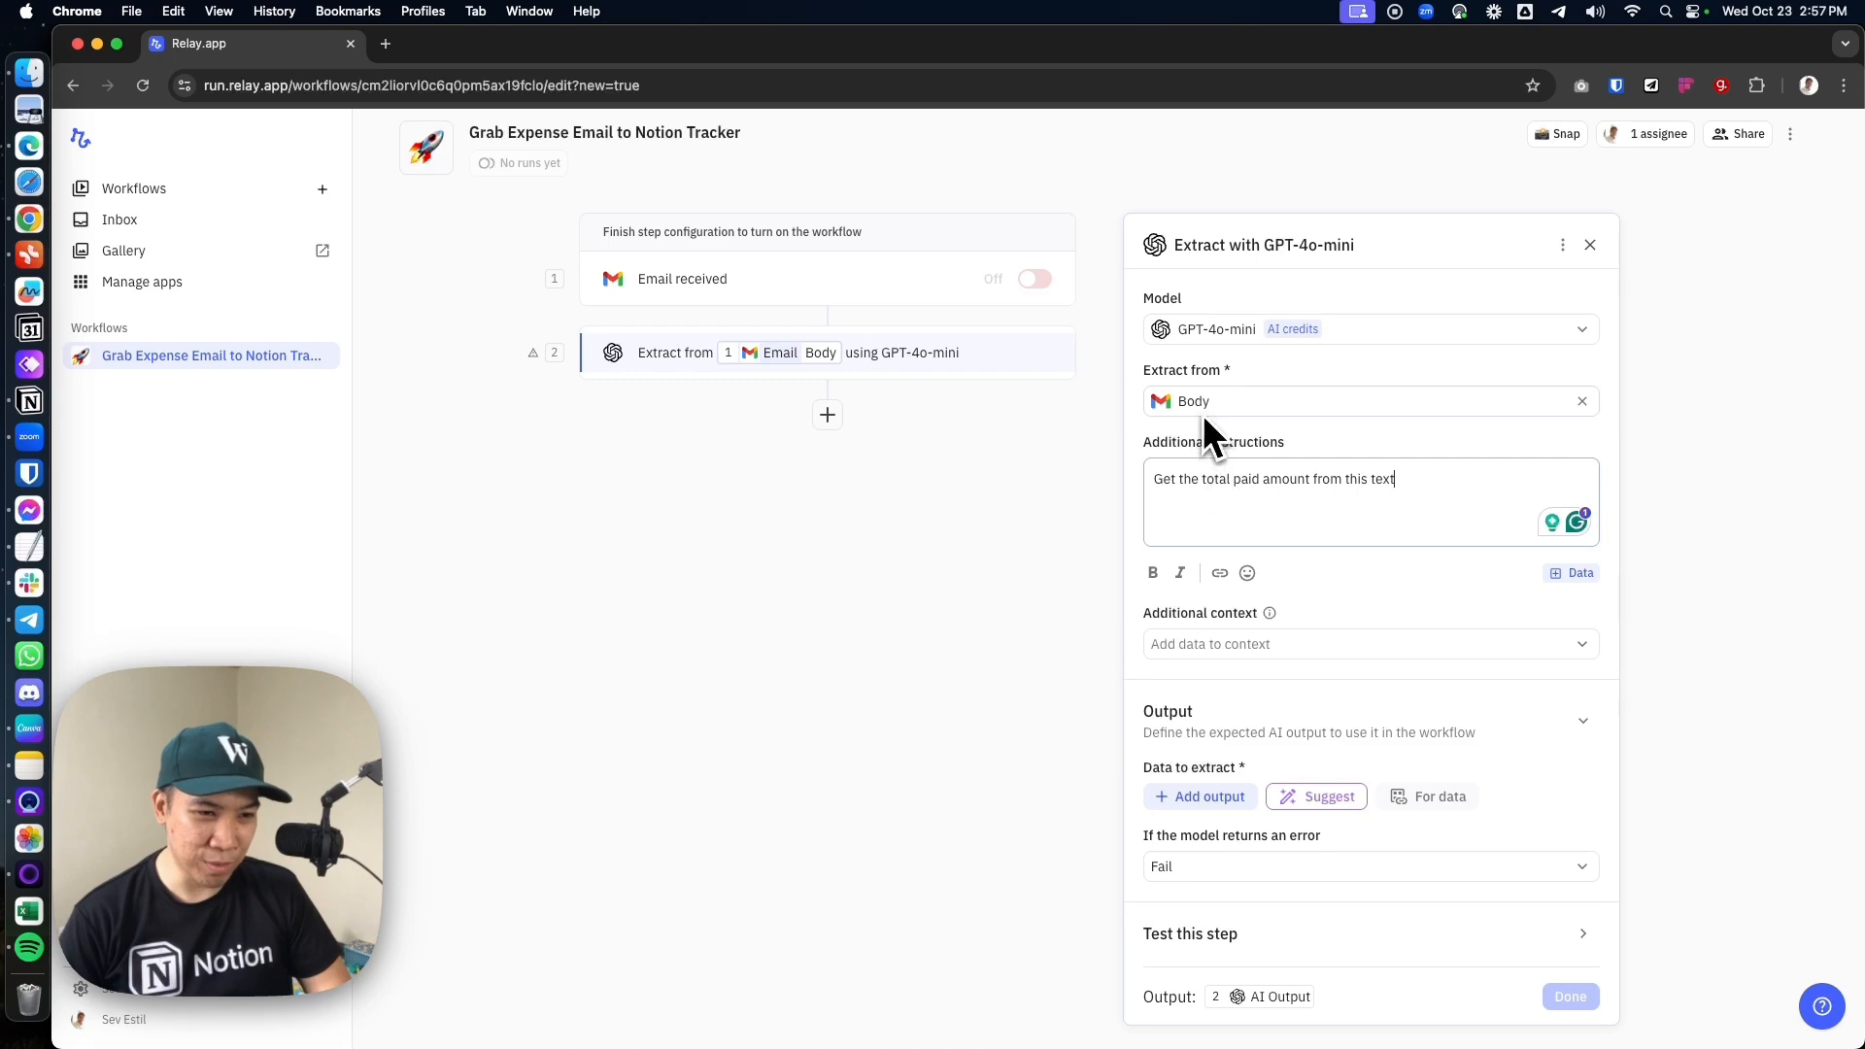
pyautogui.click(1269, 667)
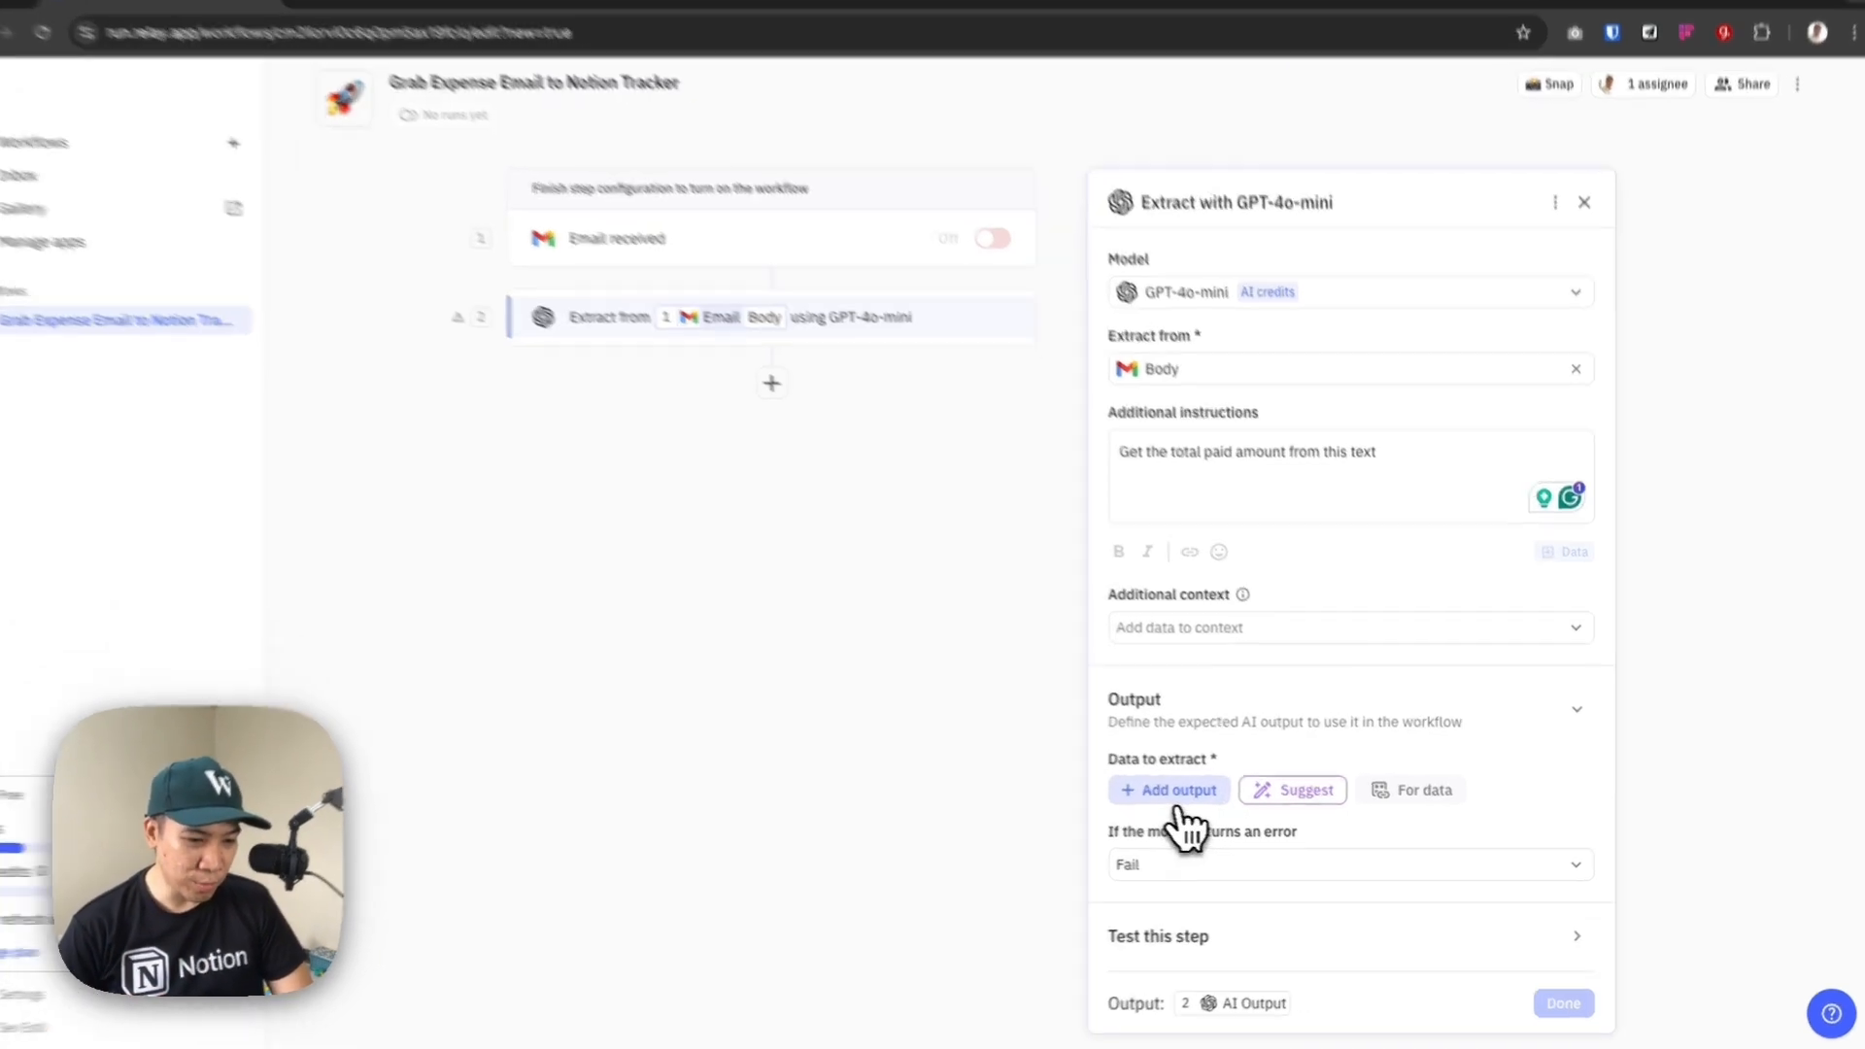
# Add a Number output named "Total Paid" to the data to extract, save it and finish the Extract step
pyautogui.click(1180, 814)
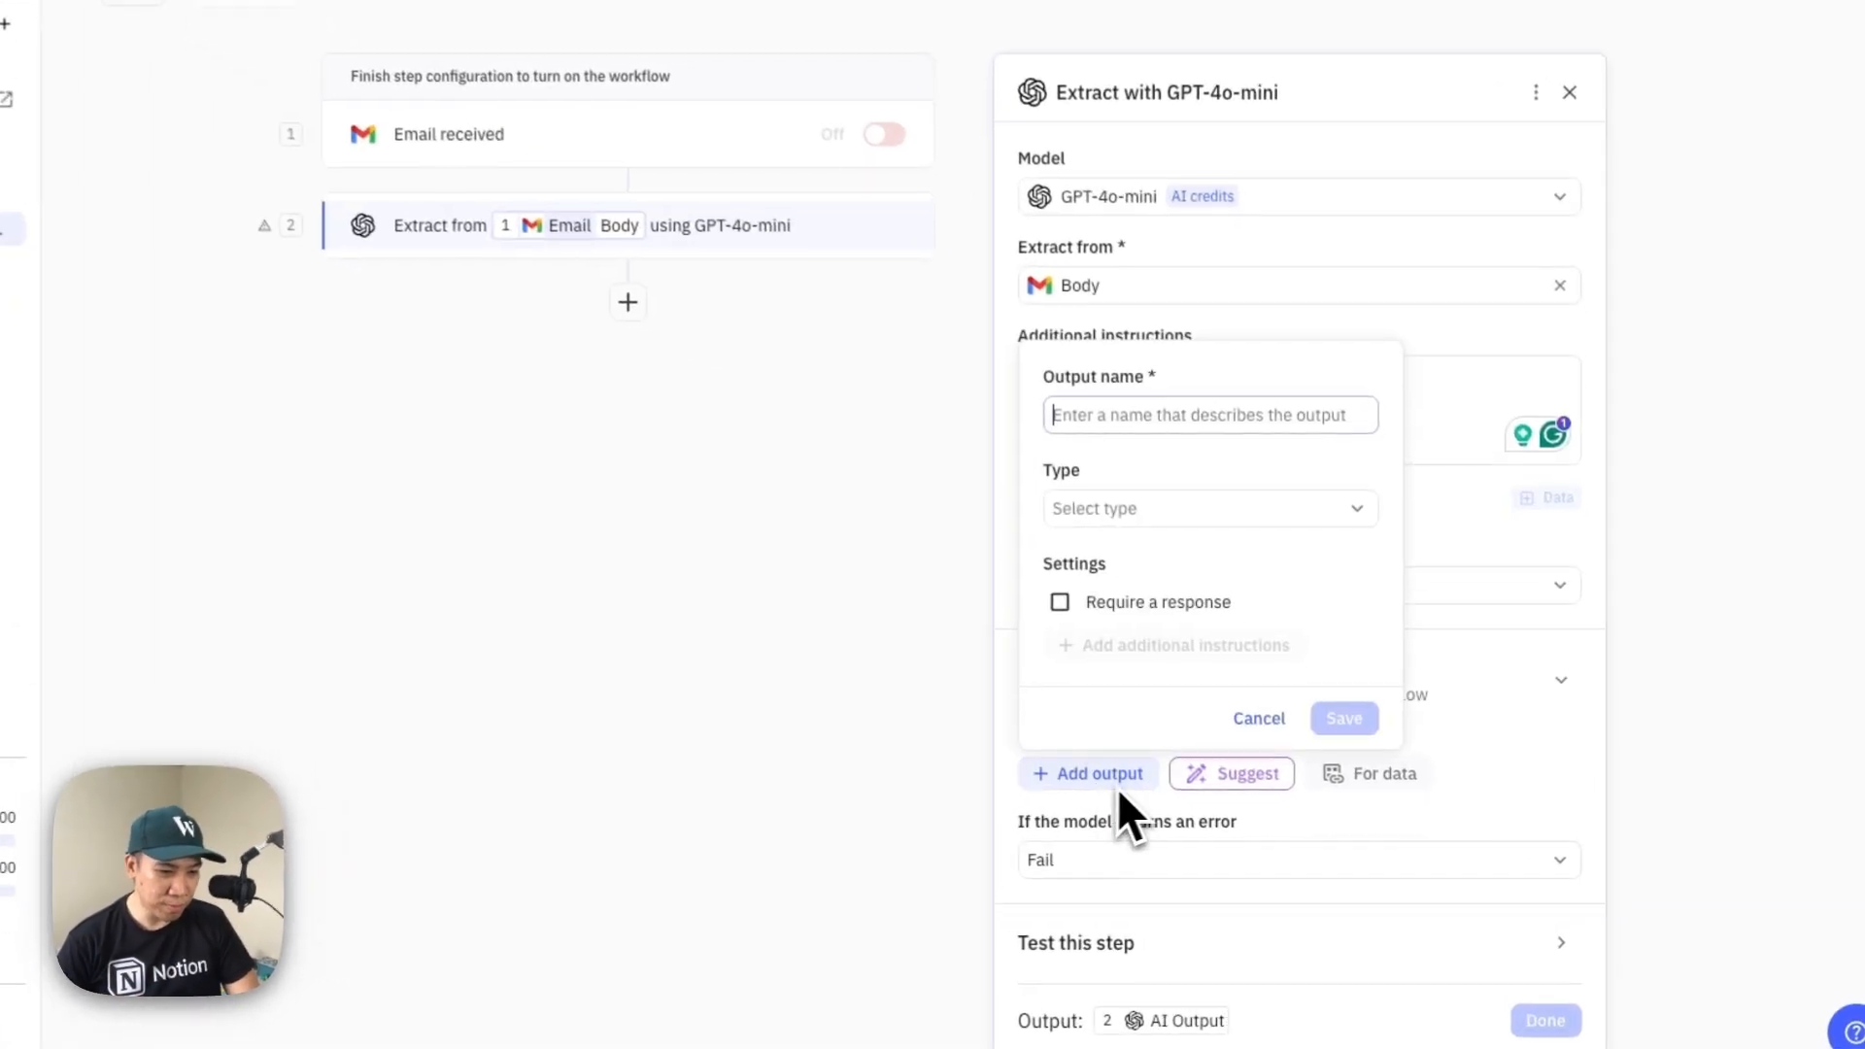
pyautogui.click(1232, 565)
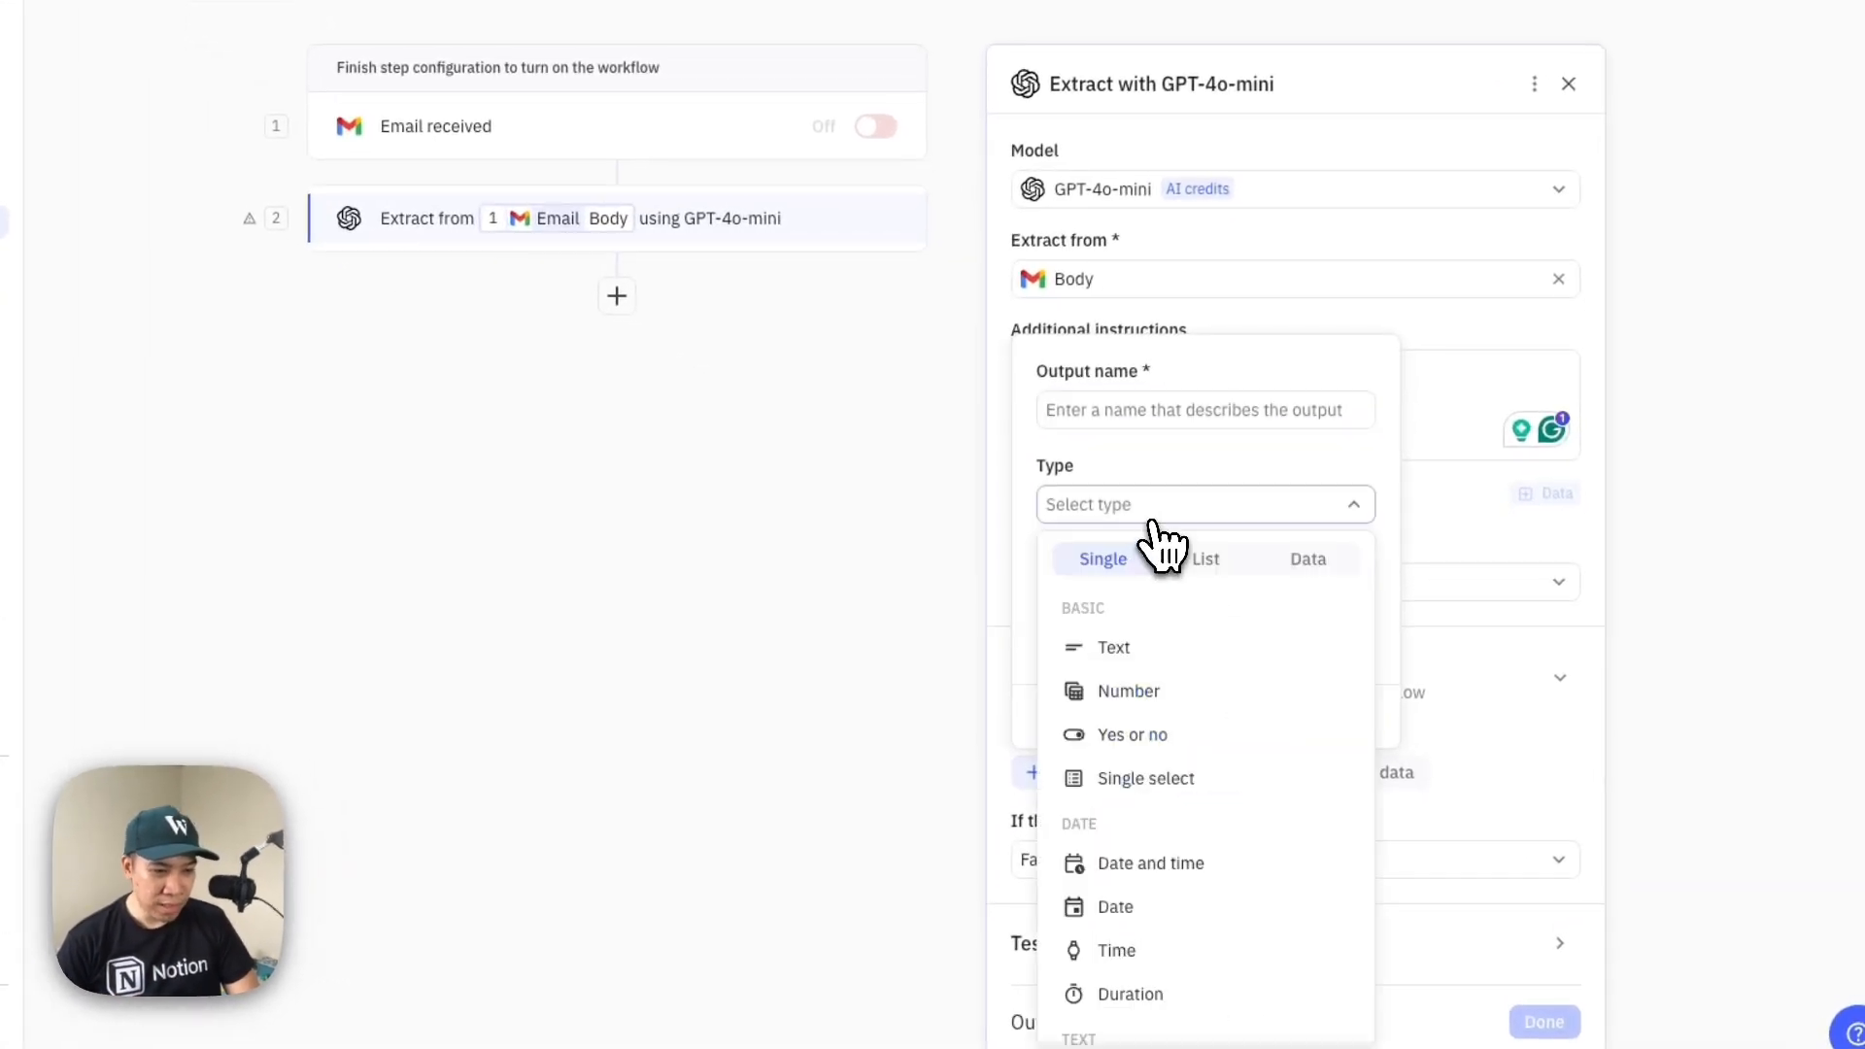
pyautogui.click(1131, 693)
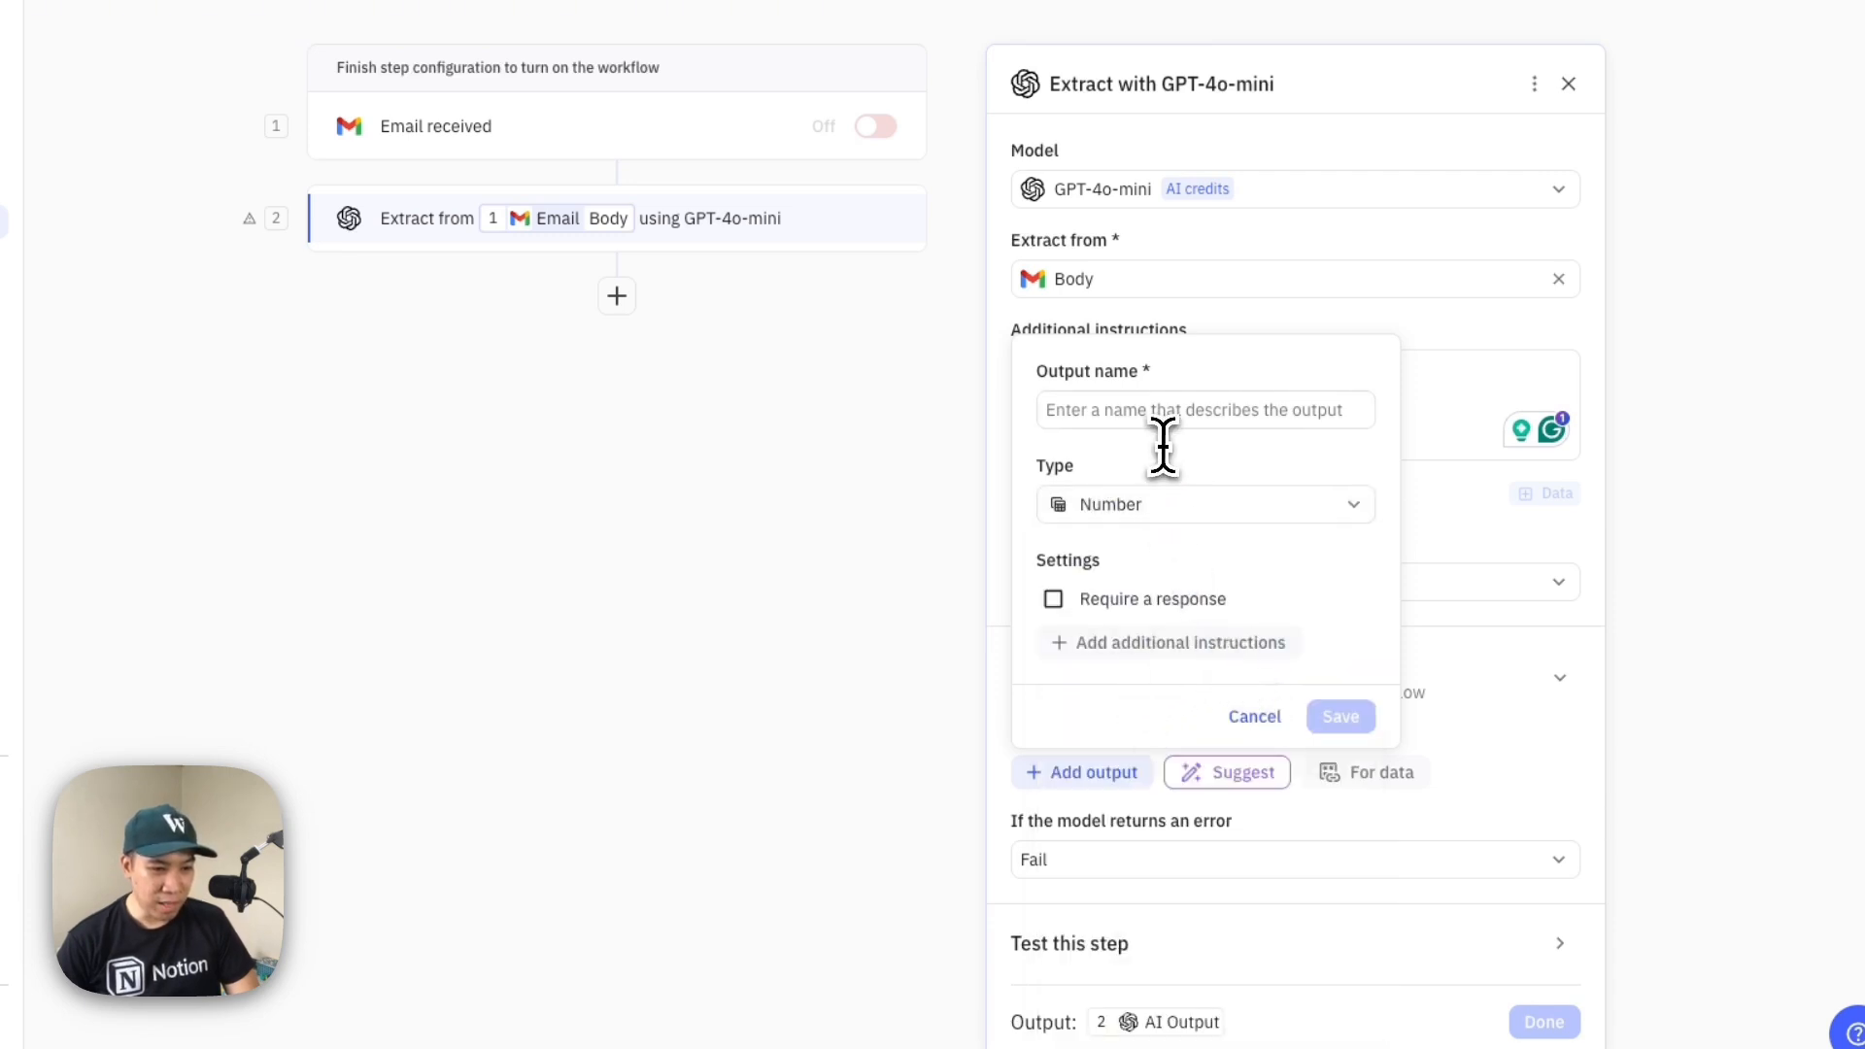
pyautogui.click(1175, 416)
pyautogui.write('T')
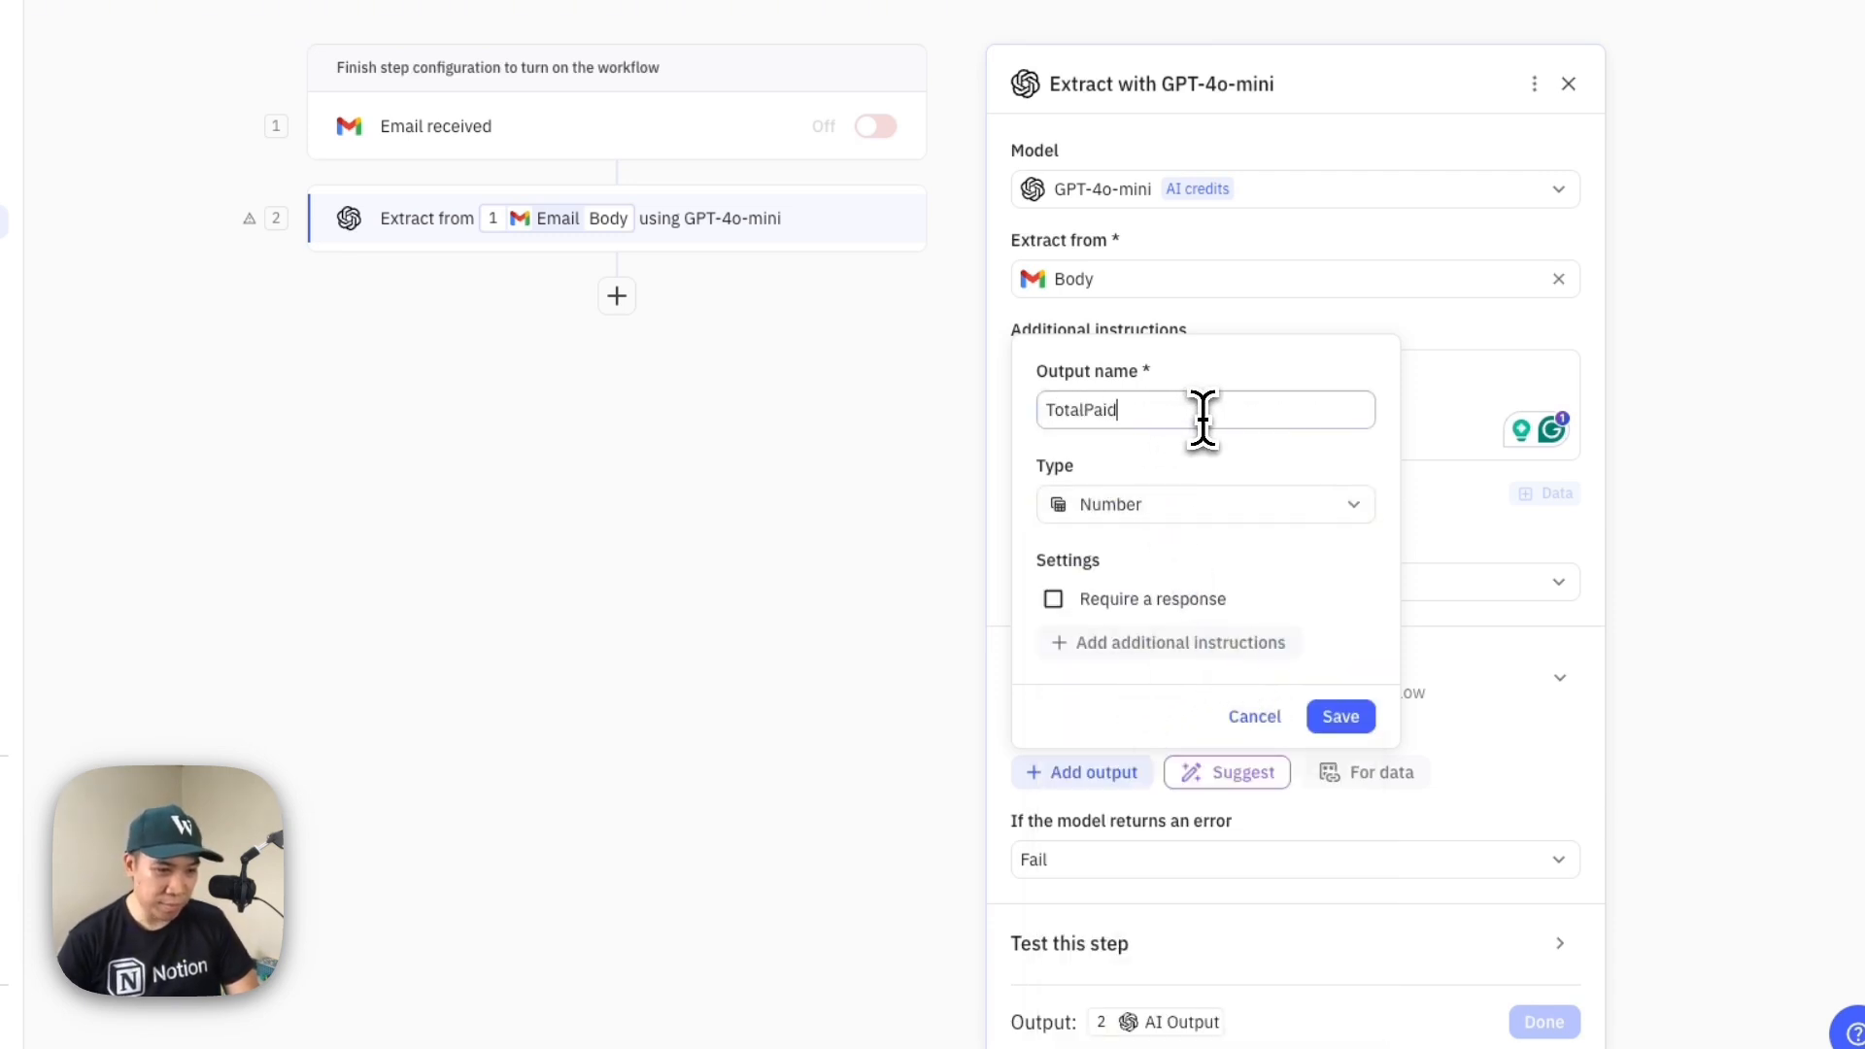
pyautogui.write('otal Paid')
pyautogui.click(1088, 409)
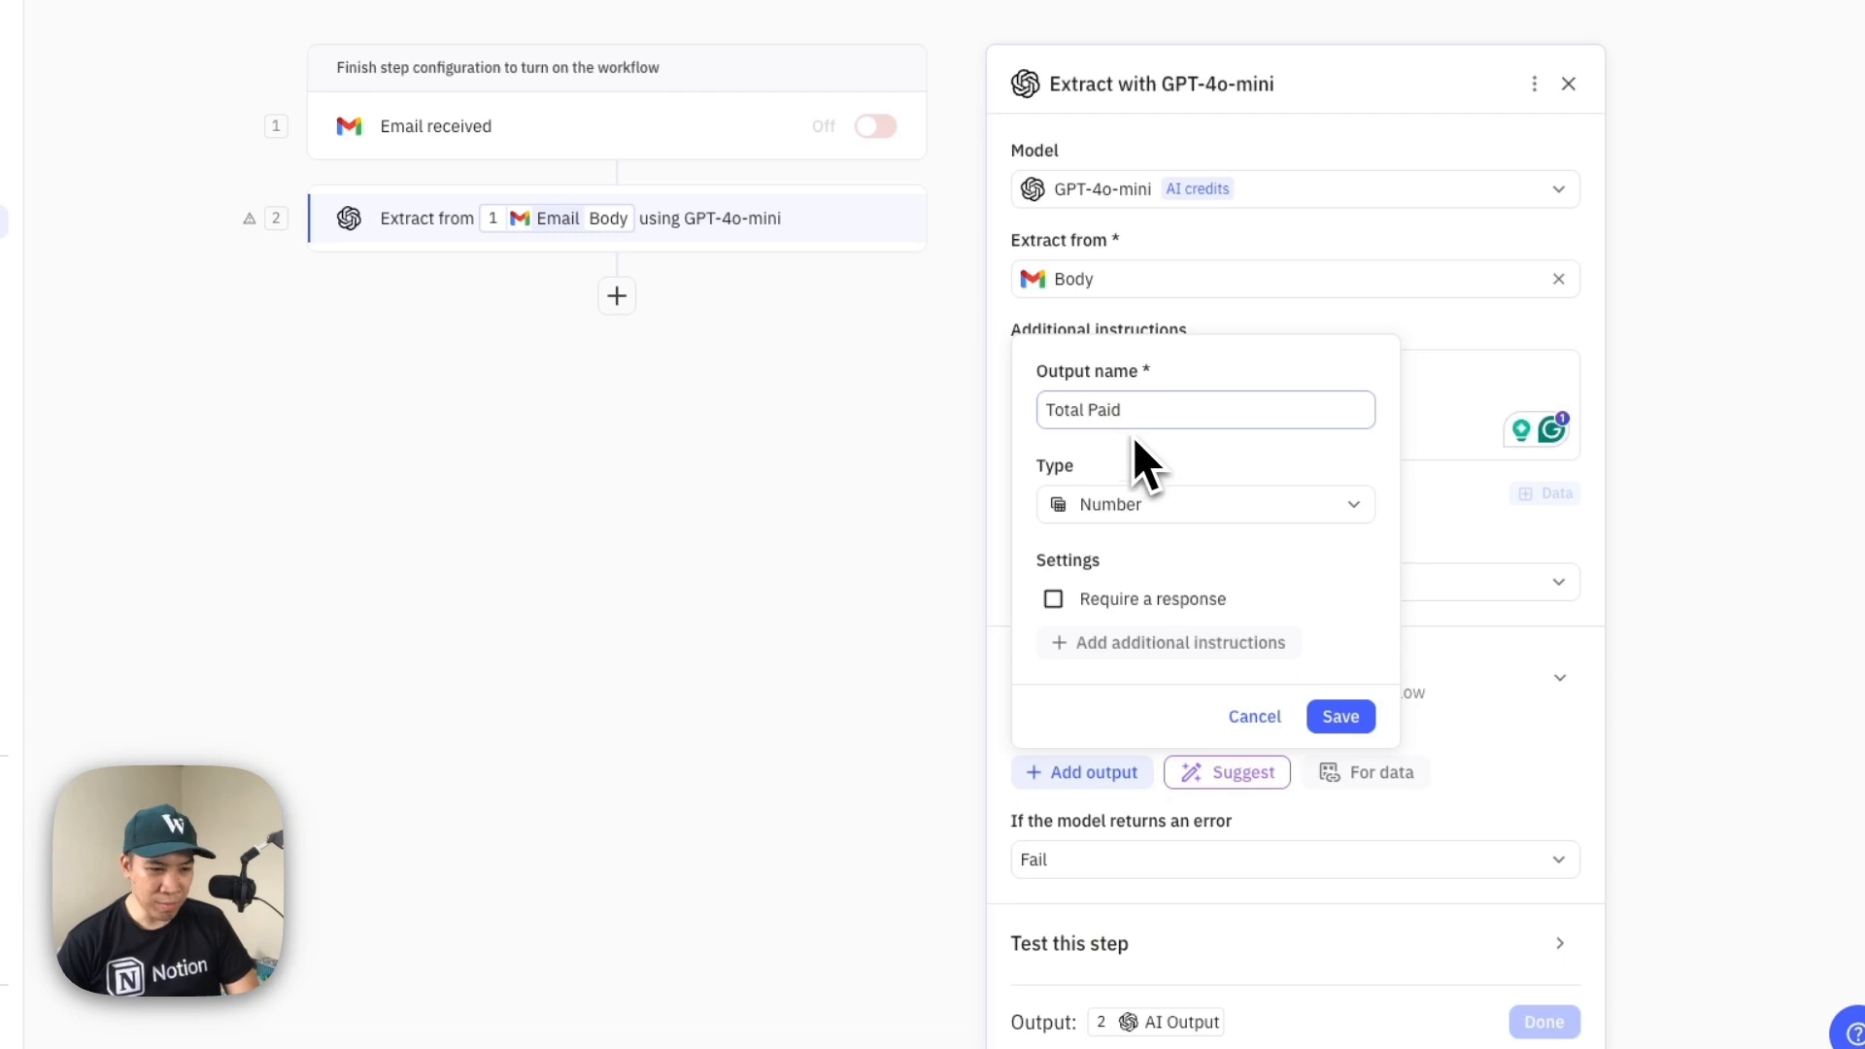
pyautogui.click(1339, 724)
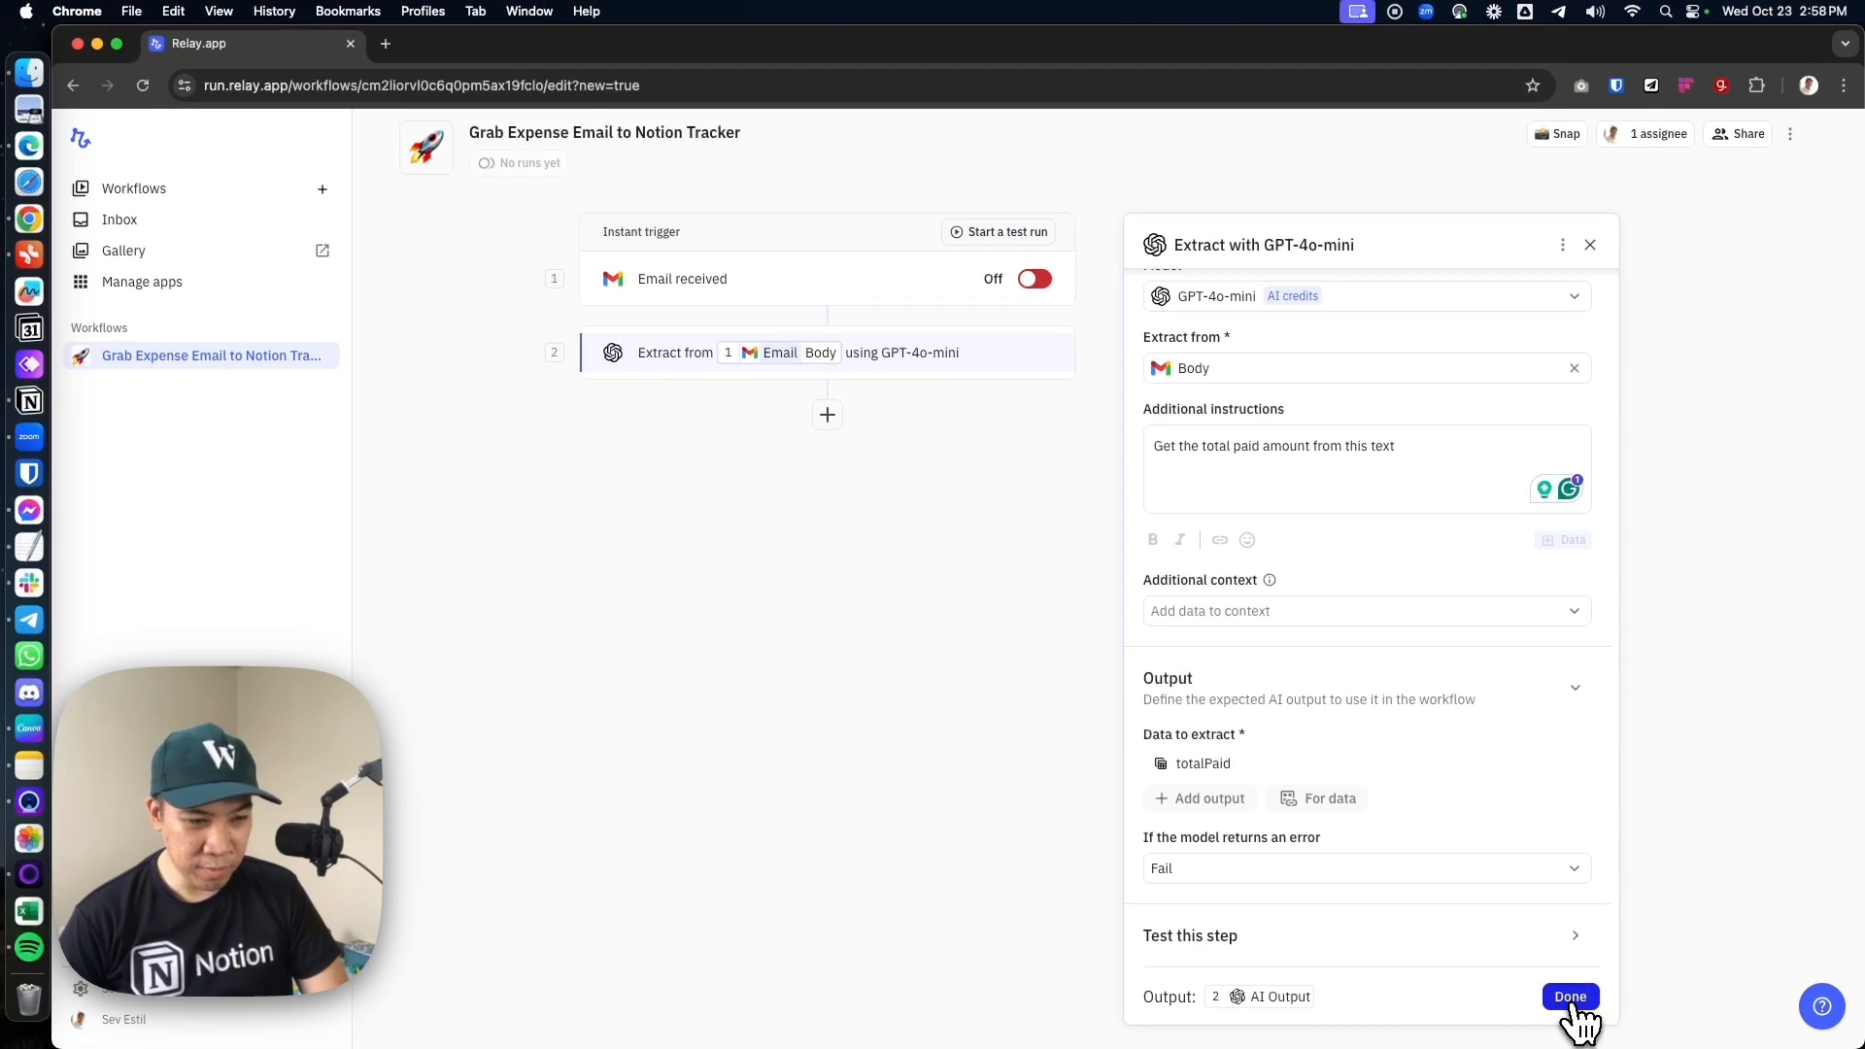
pyautogui.click(1570, 996)
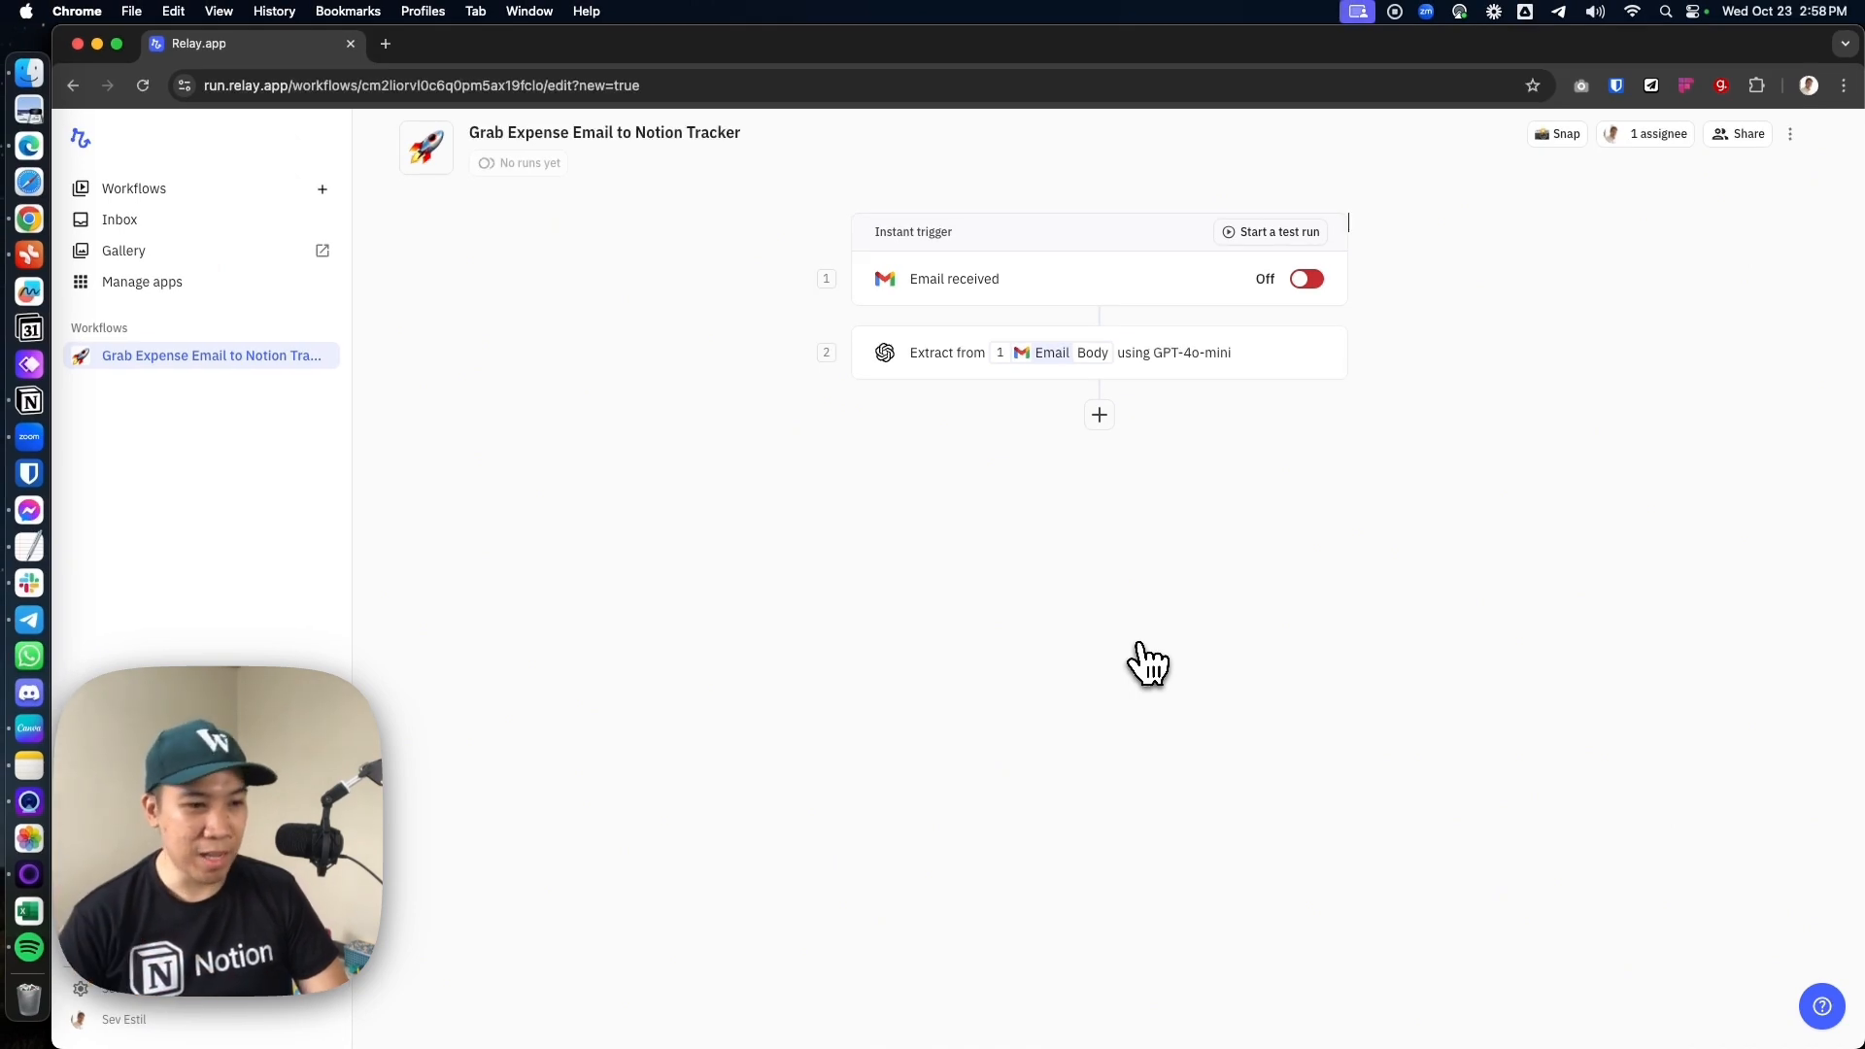
# Add a Notion "Add page to database" step after the extraction and start connecting Notion
pyautogui.click(1099, 416)
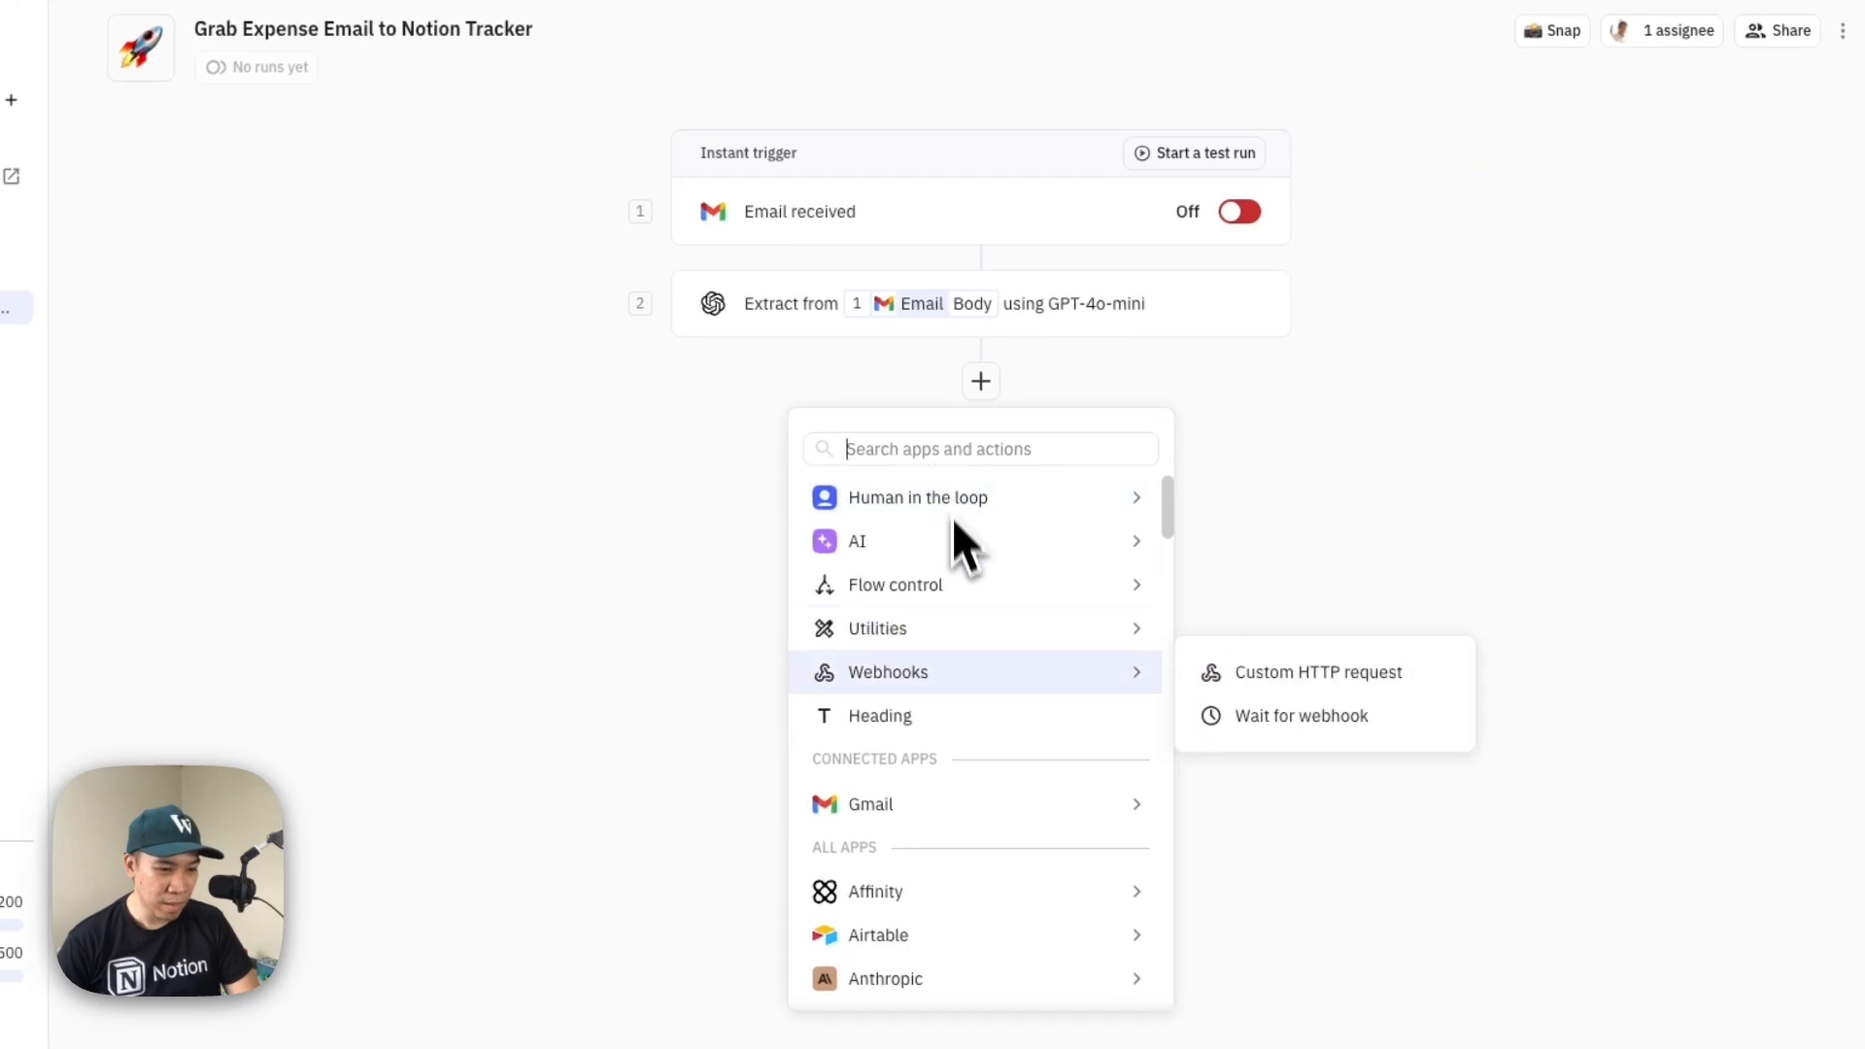
pyautogui.write('notion')
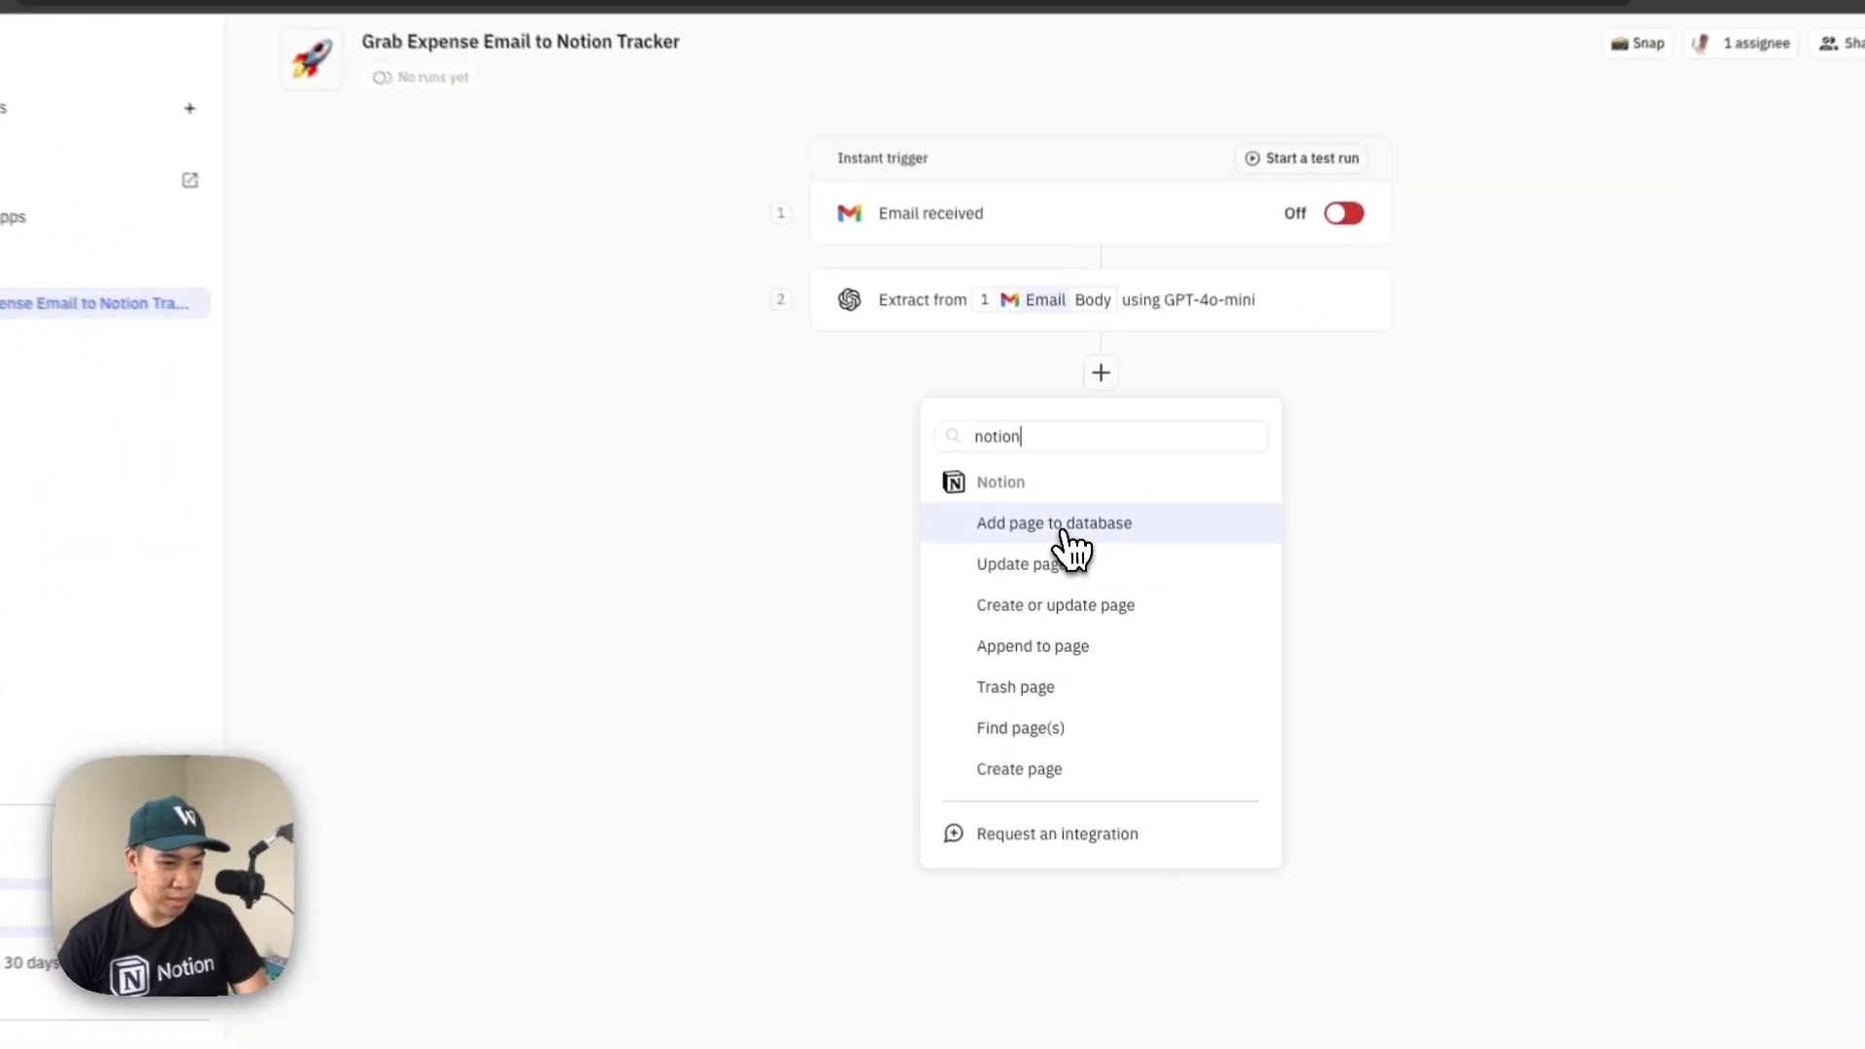
pyautogui.click(1064, 534)
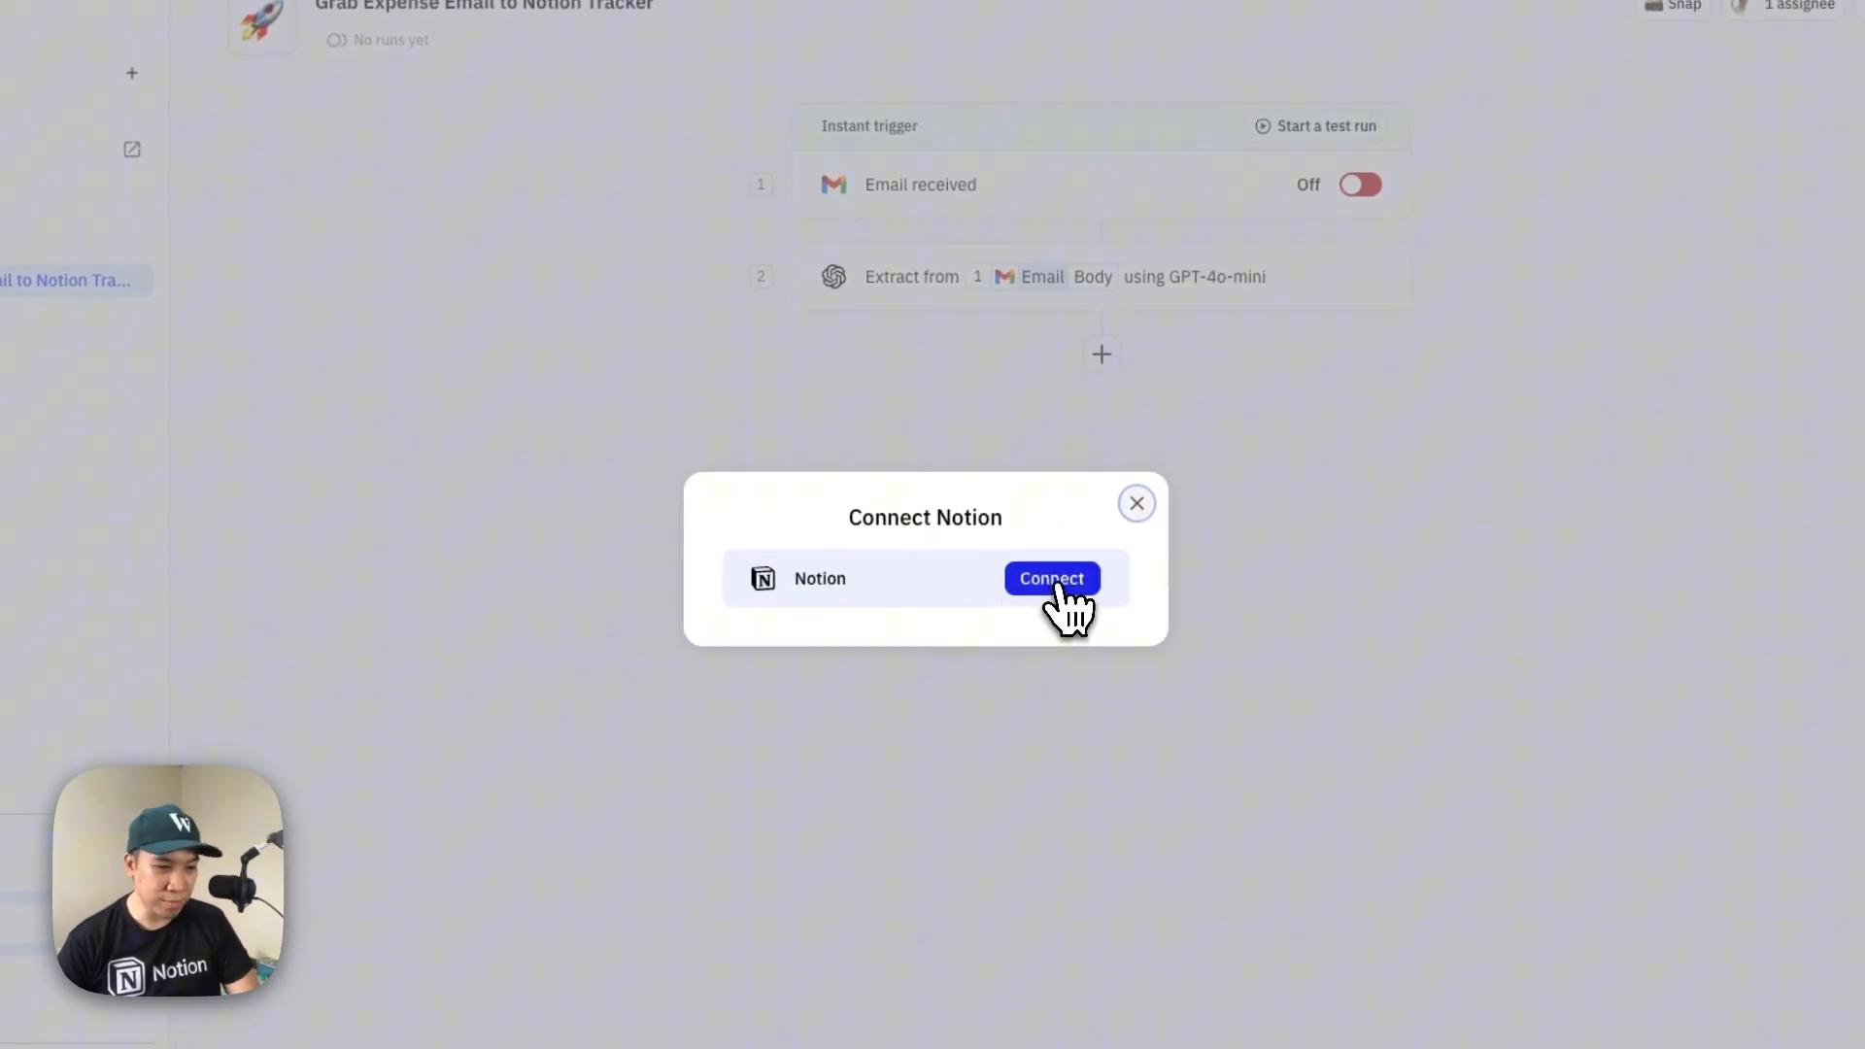
pyautogui.click(1059, 581)
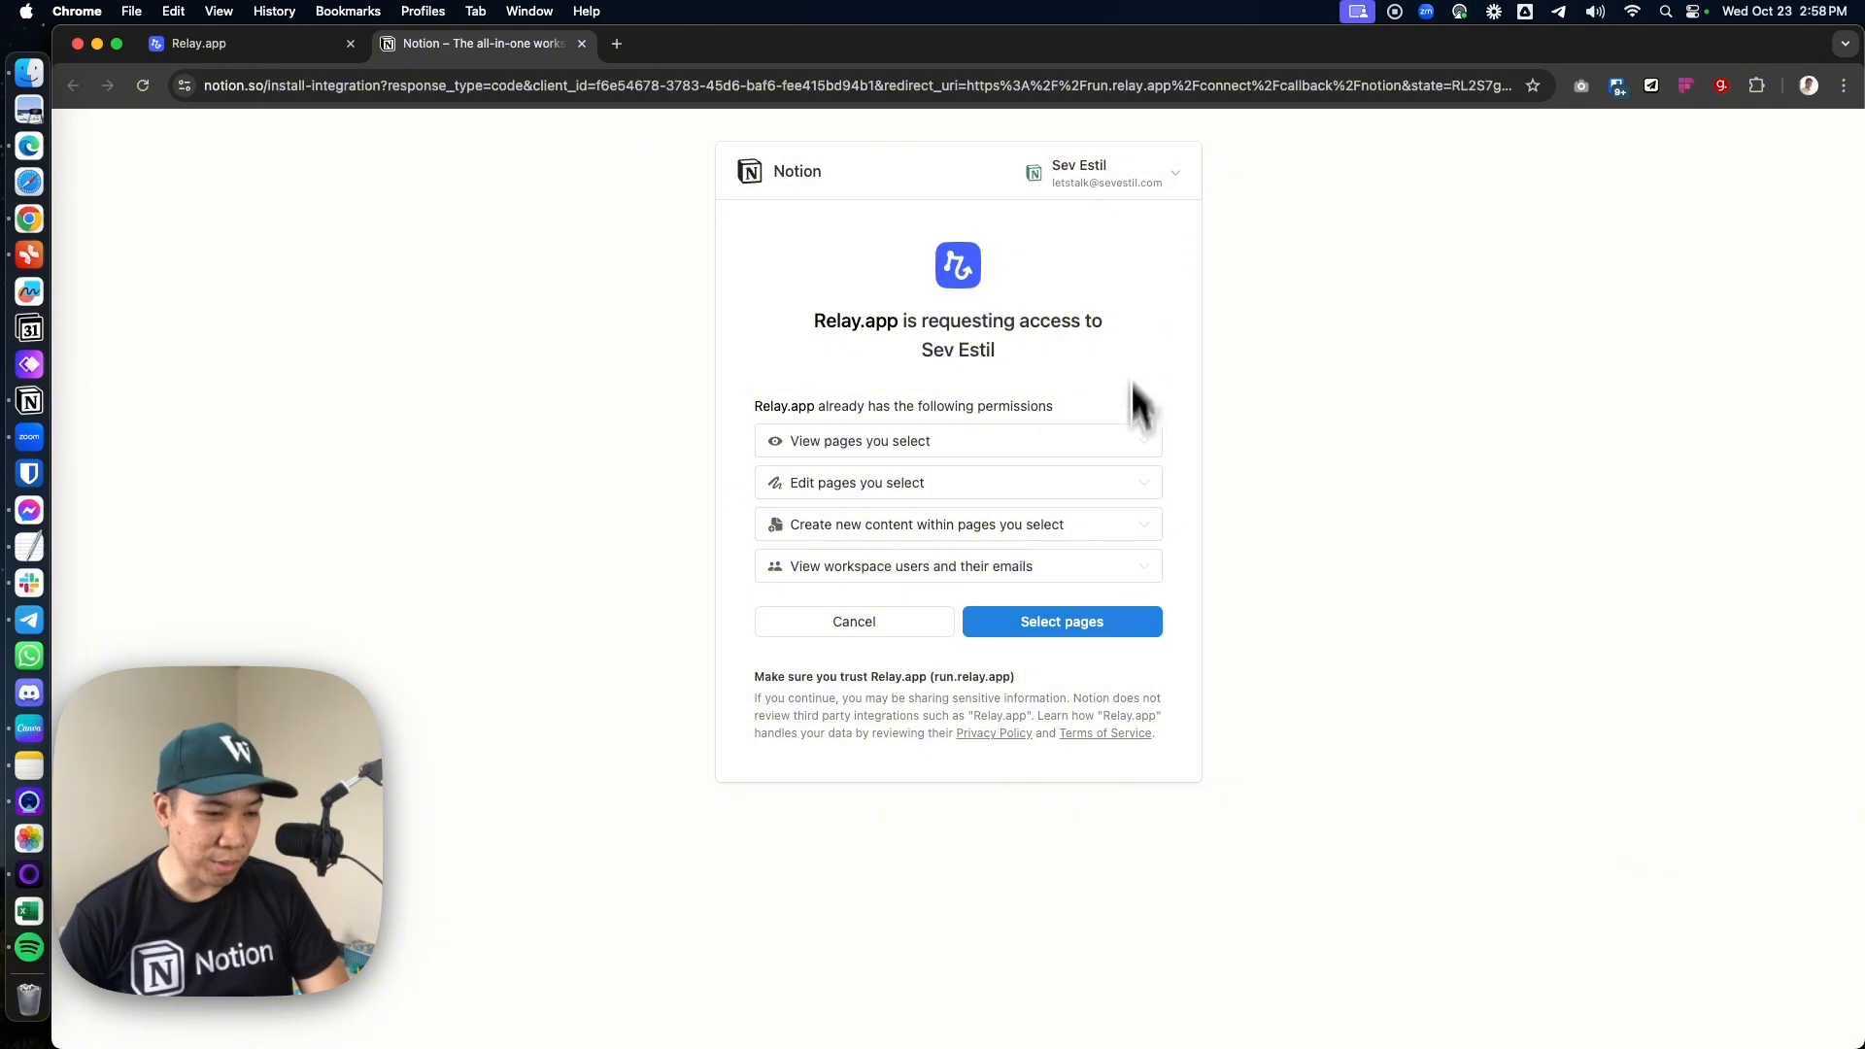
# Grant Relay.app access only to the Email to Expenses Tracker page, deselecting Second Brain and System, and check that page in Notion before allowing it
pyautogui.click(1073, 630)
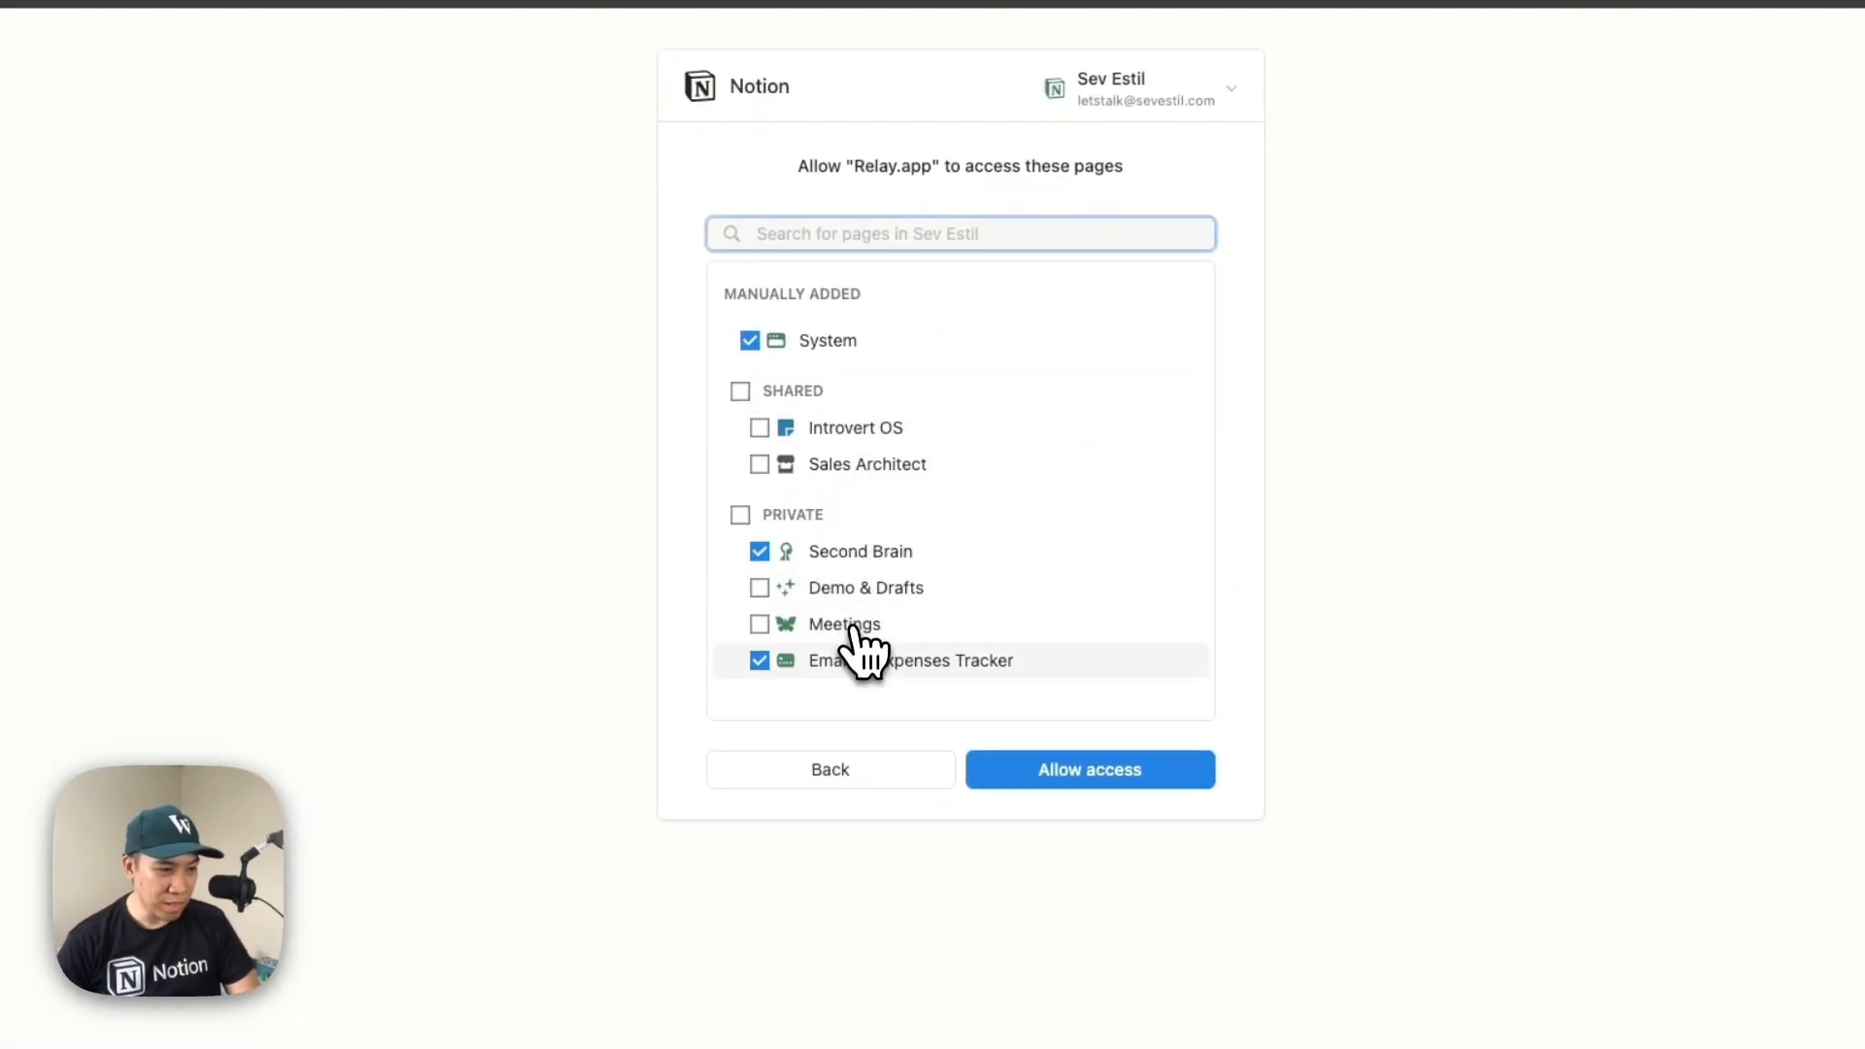
pyautogui.click(760, 552)
pyautogui.click(752, 342)
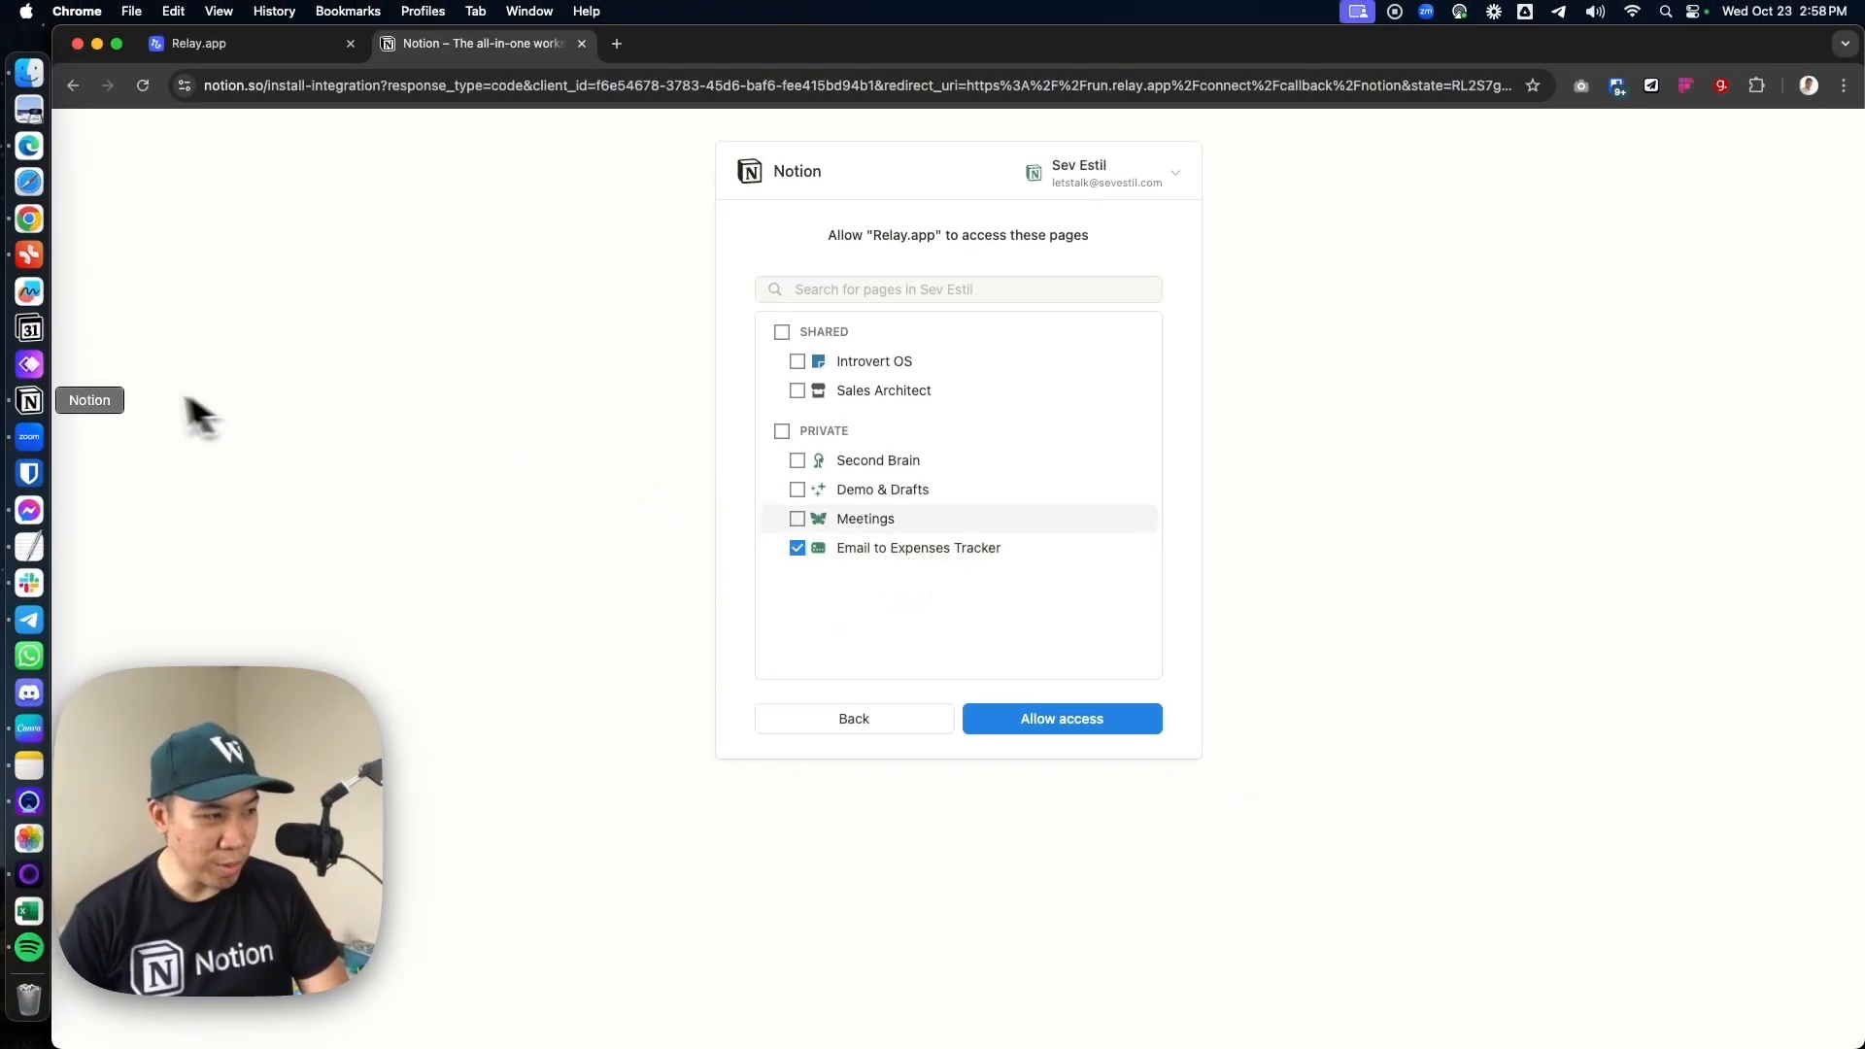
pyautogui.click(29, 401)
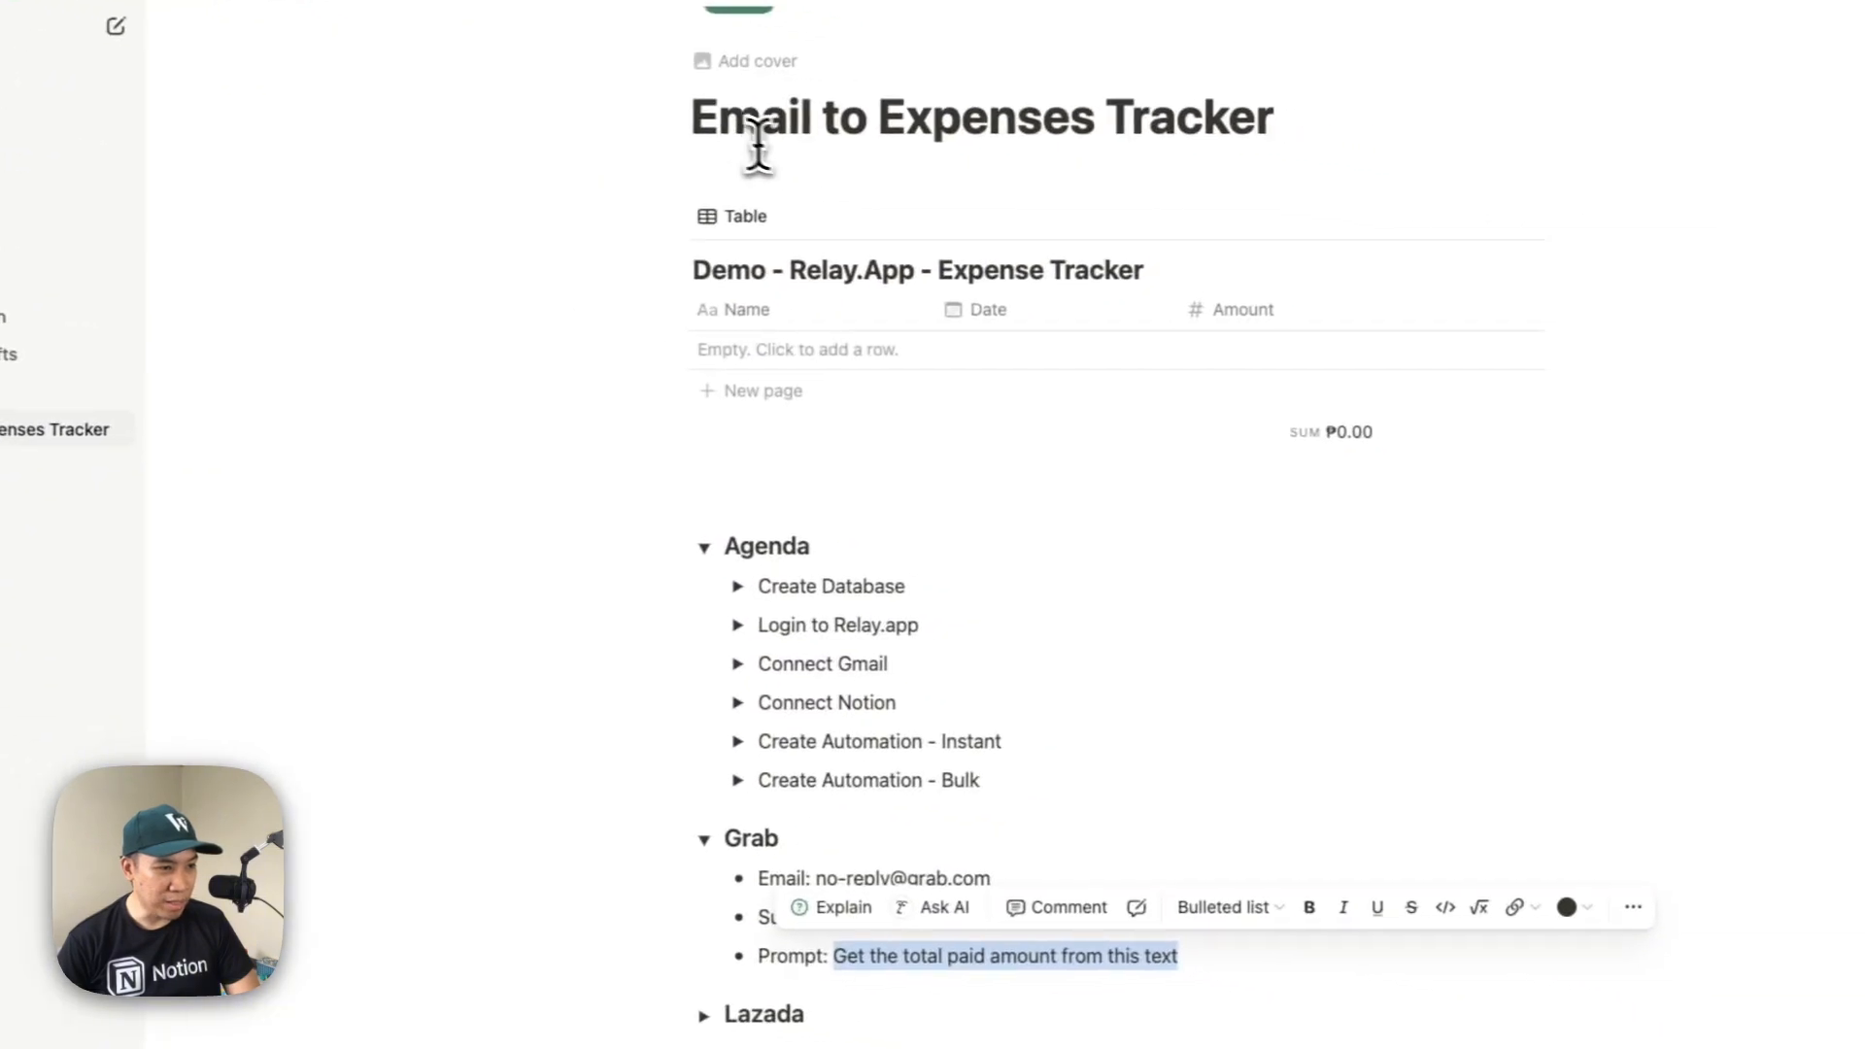
pyautogui.scroll(1, 758, 146)
pyautogui.tripleClick(757, 144)
pyautogui.click(1284, 118)
pyautogui.moveTo(1286, 122); pyautogui.dragTo(750, 95)
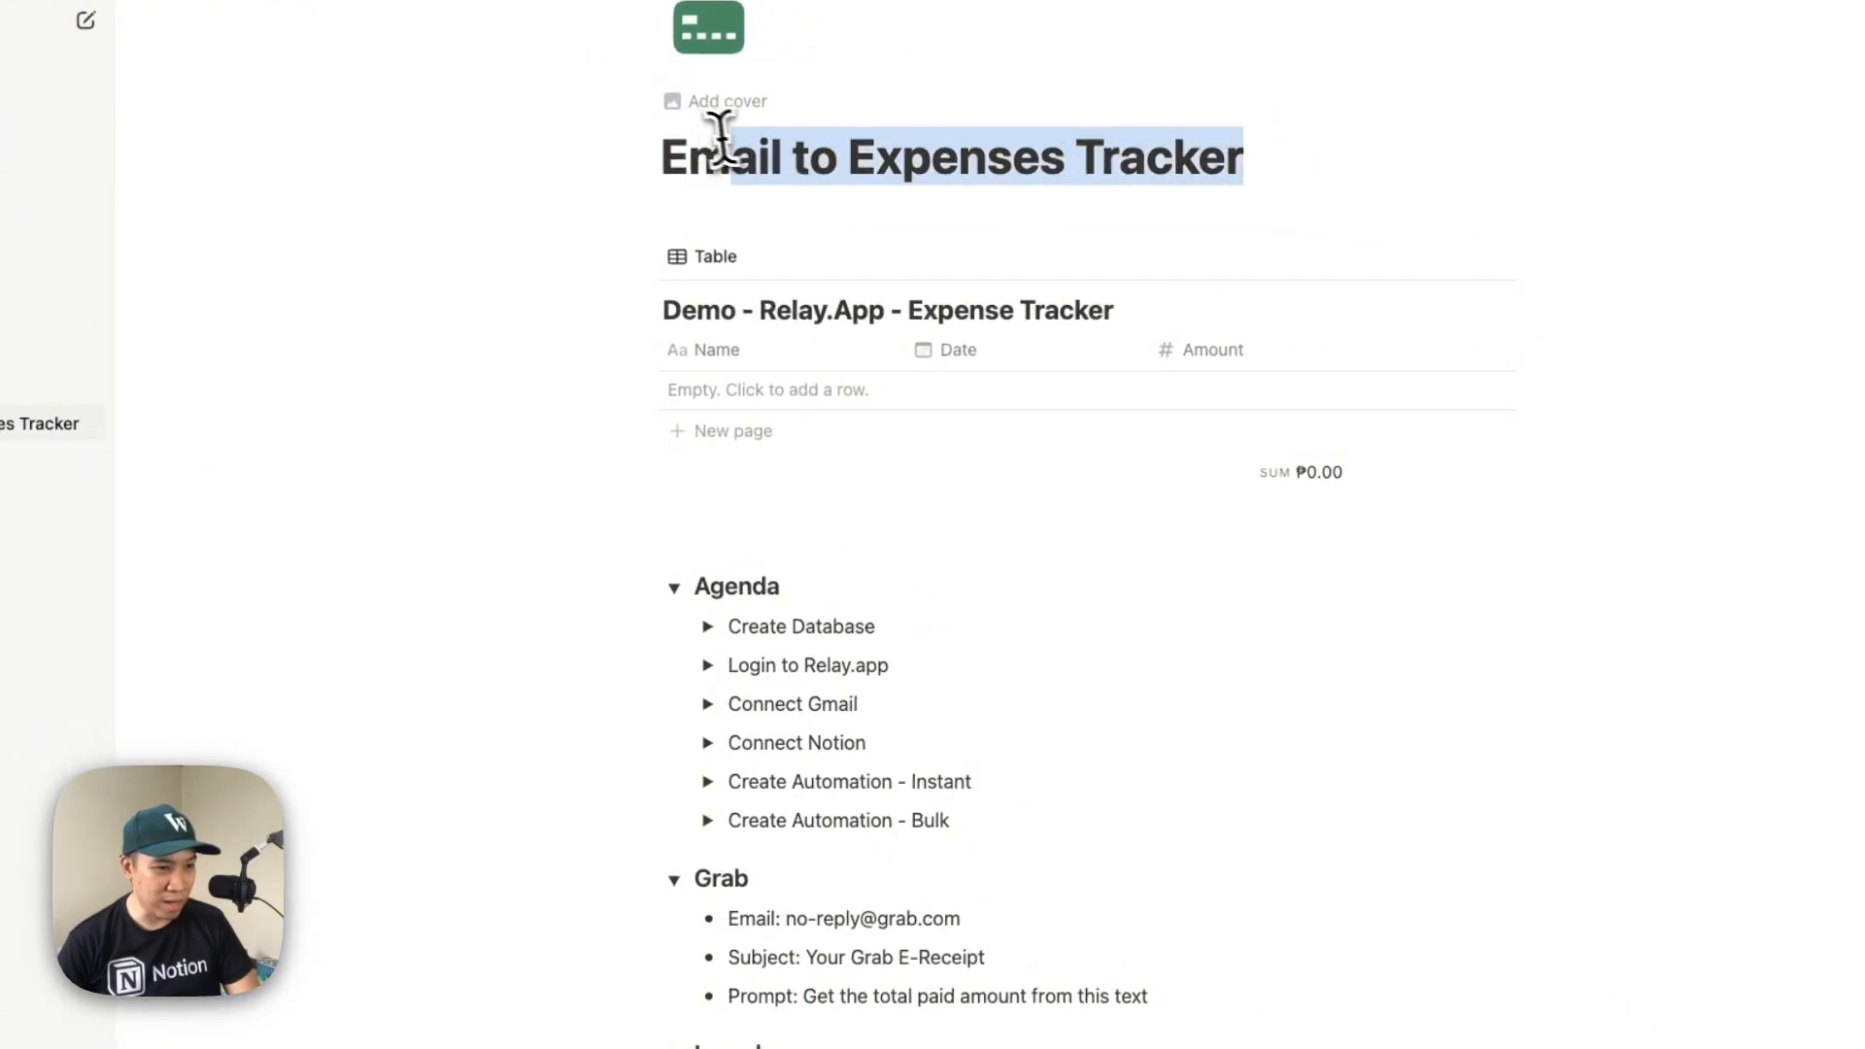
pyautogui.click(1020, 121)
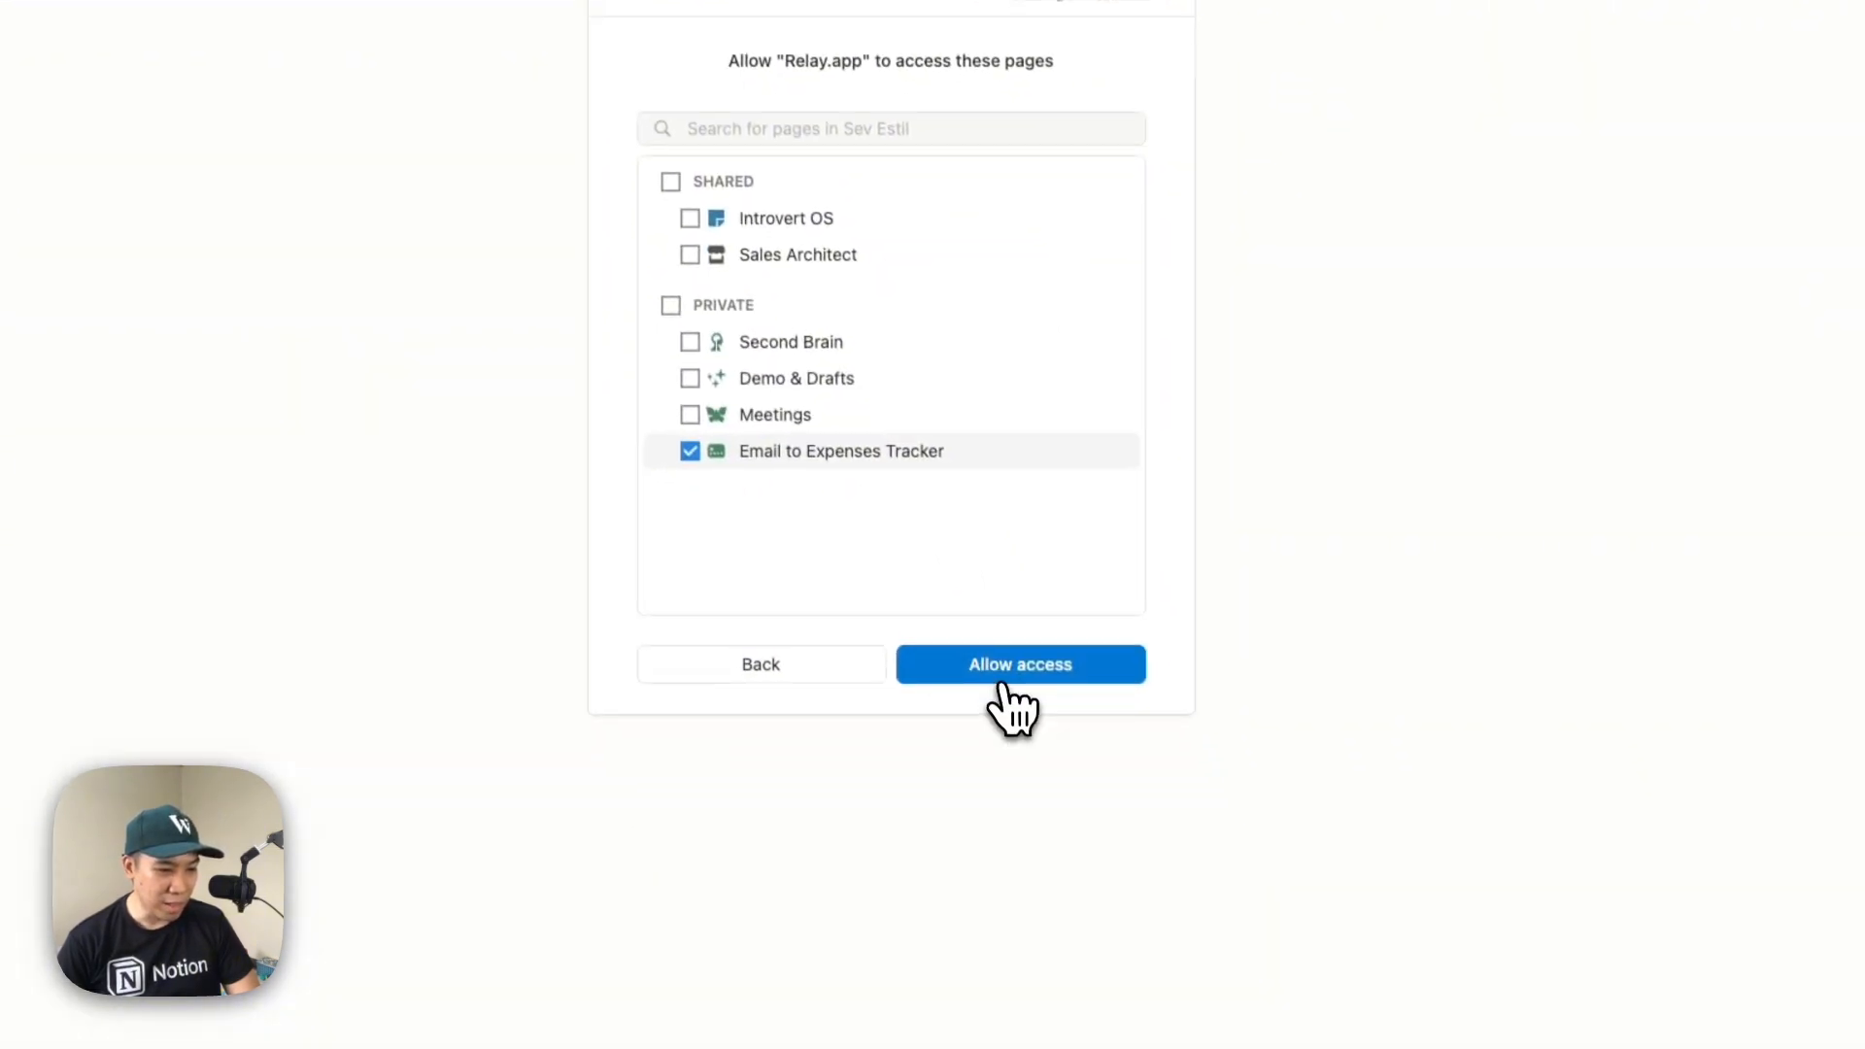
pyautogui.click(1010, 656)
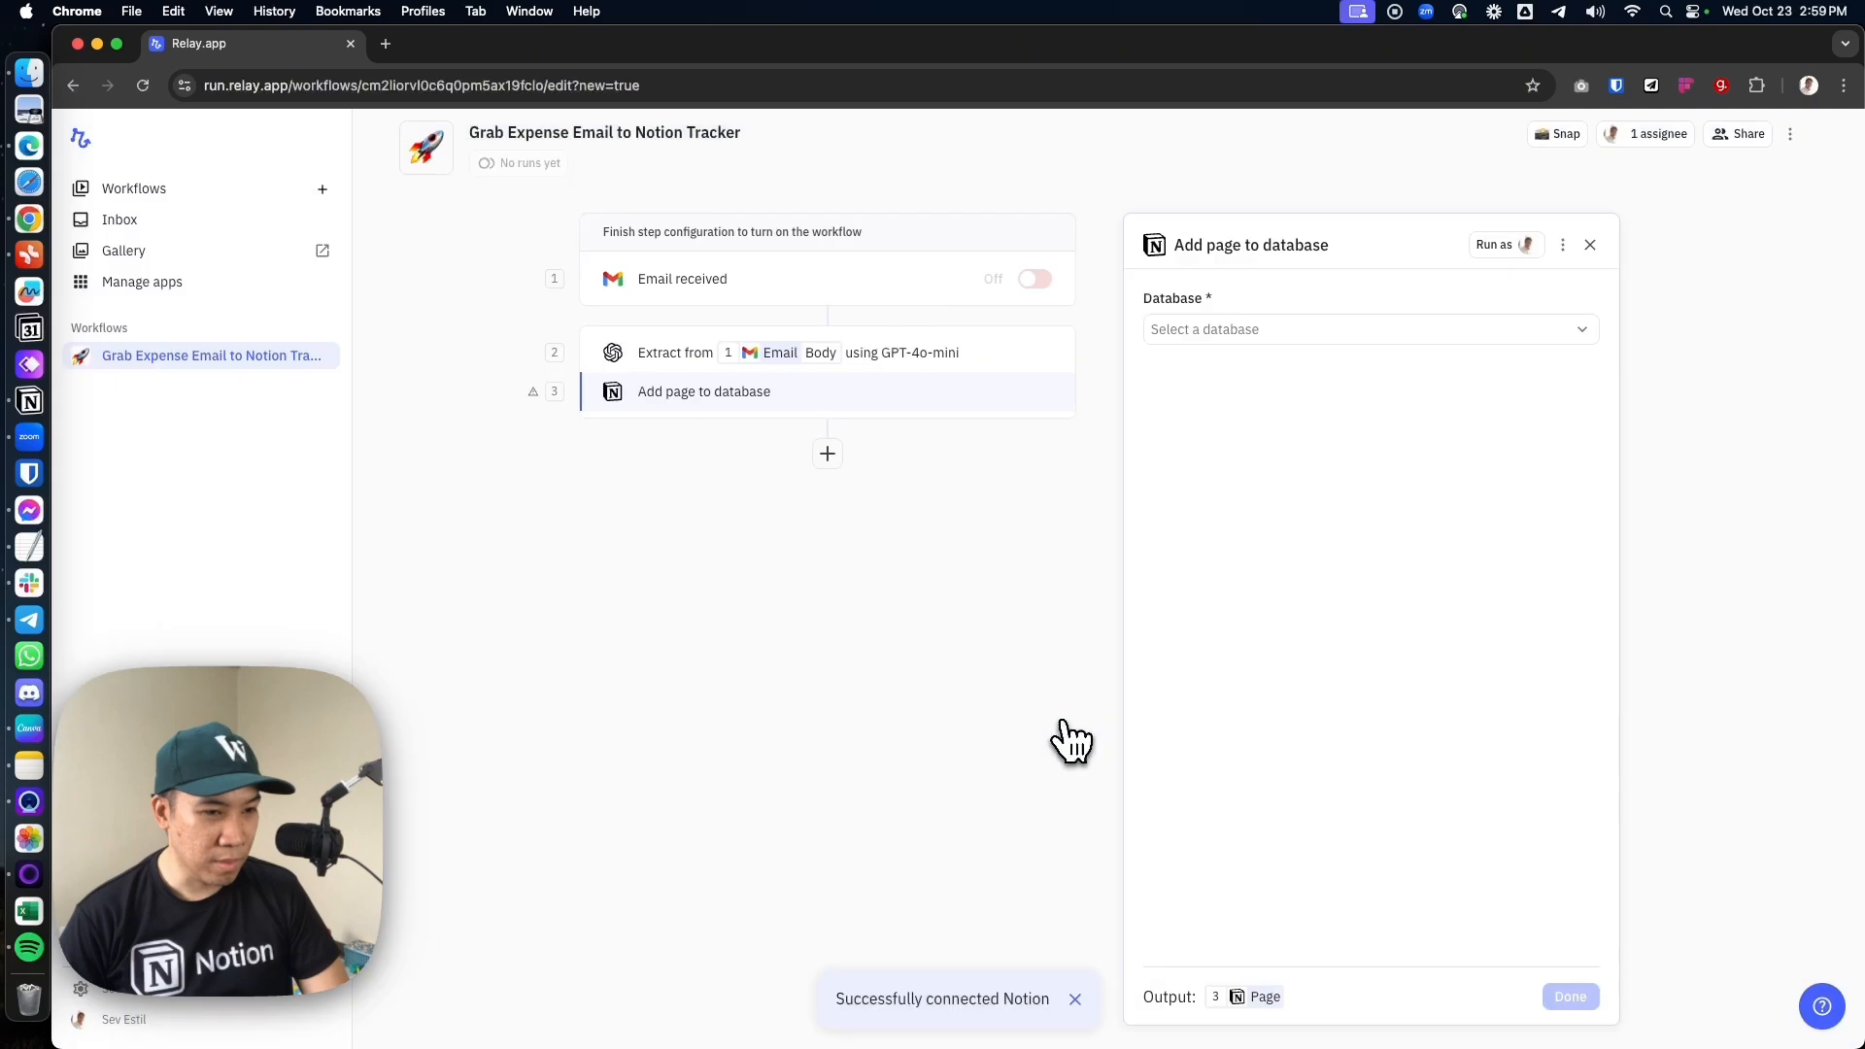
# In Notion, open the "Demo - Relay.App - Expense Tracker" database as a full page, copy its link and return to the parent page
pyautogui.click(1195, 331)
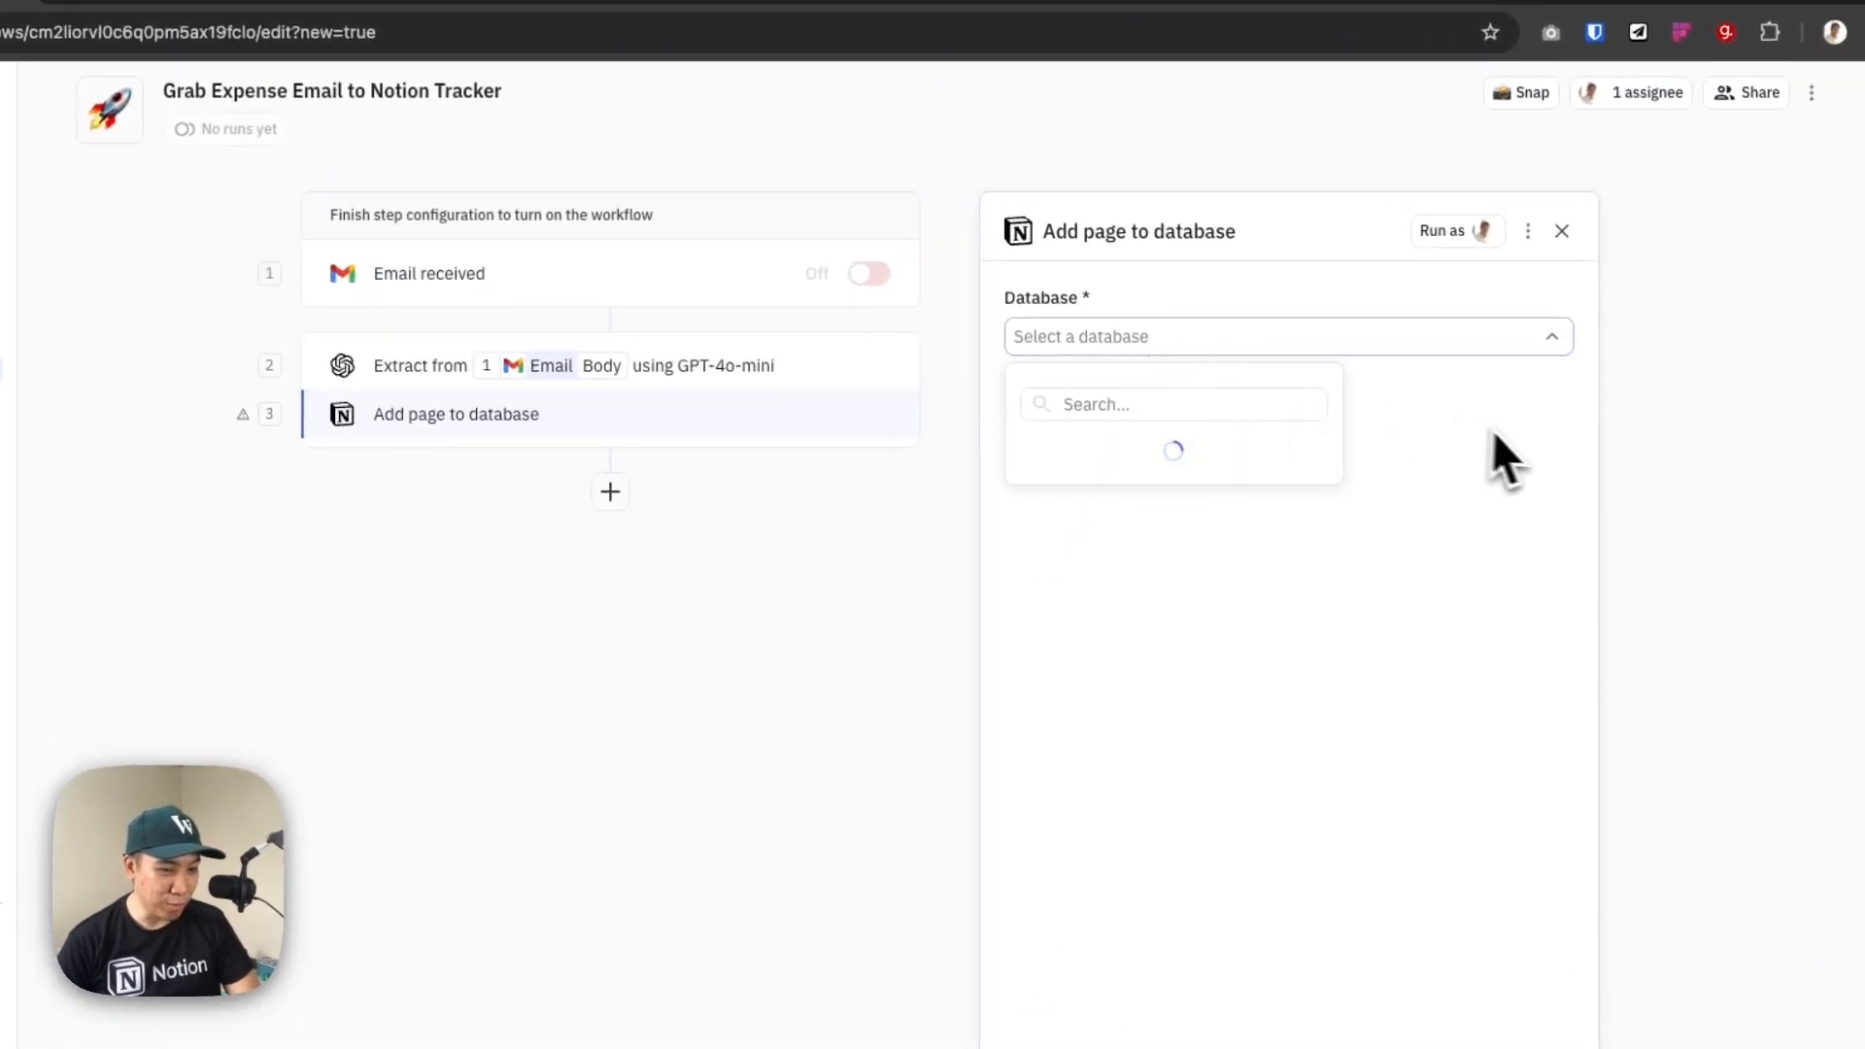
pyautogui.click(1654, 468)
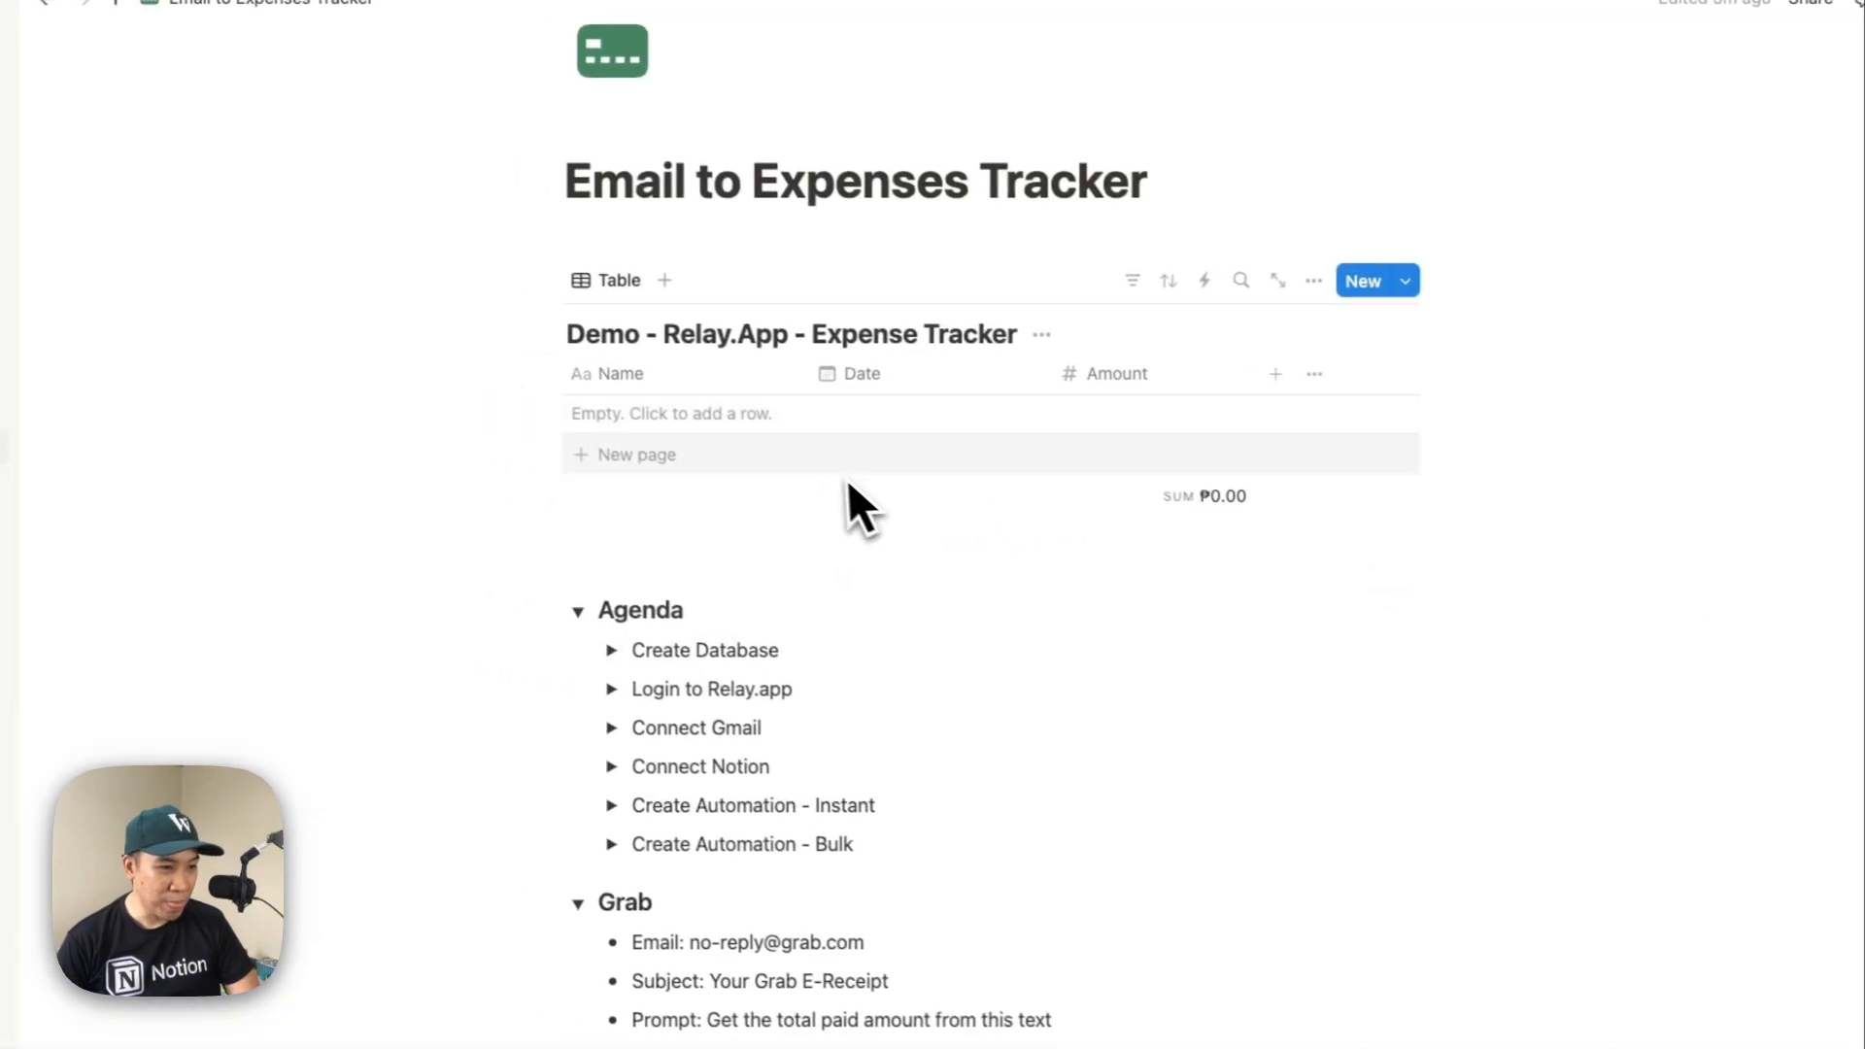
pyautogui.moveTo(627, 340); pyautogui.dragTo(851, 345)
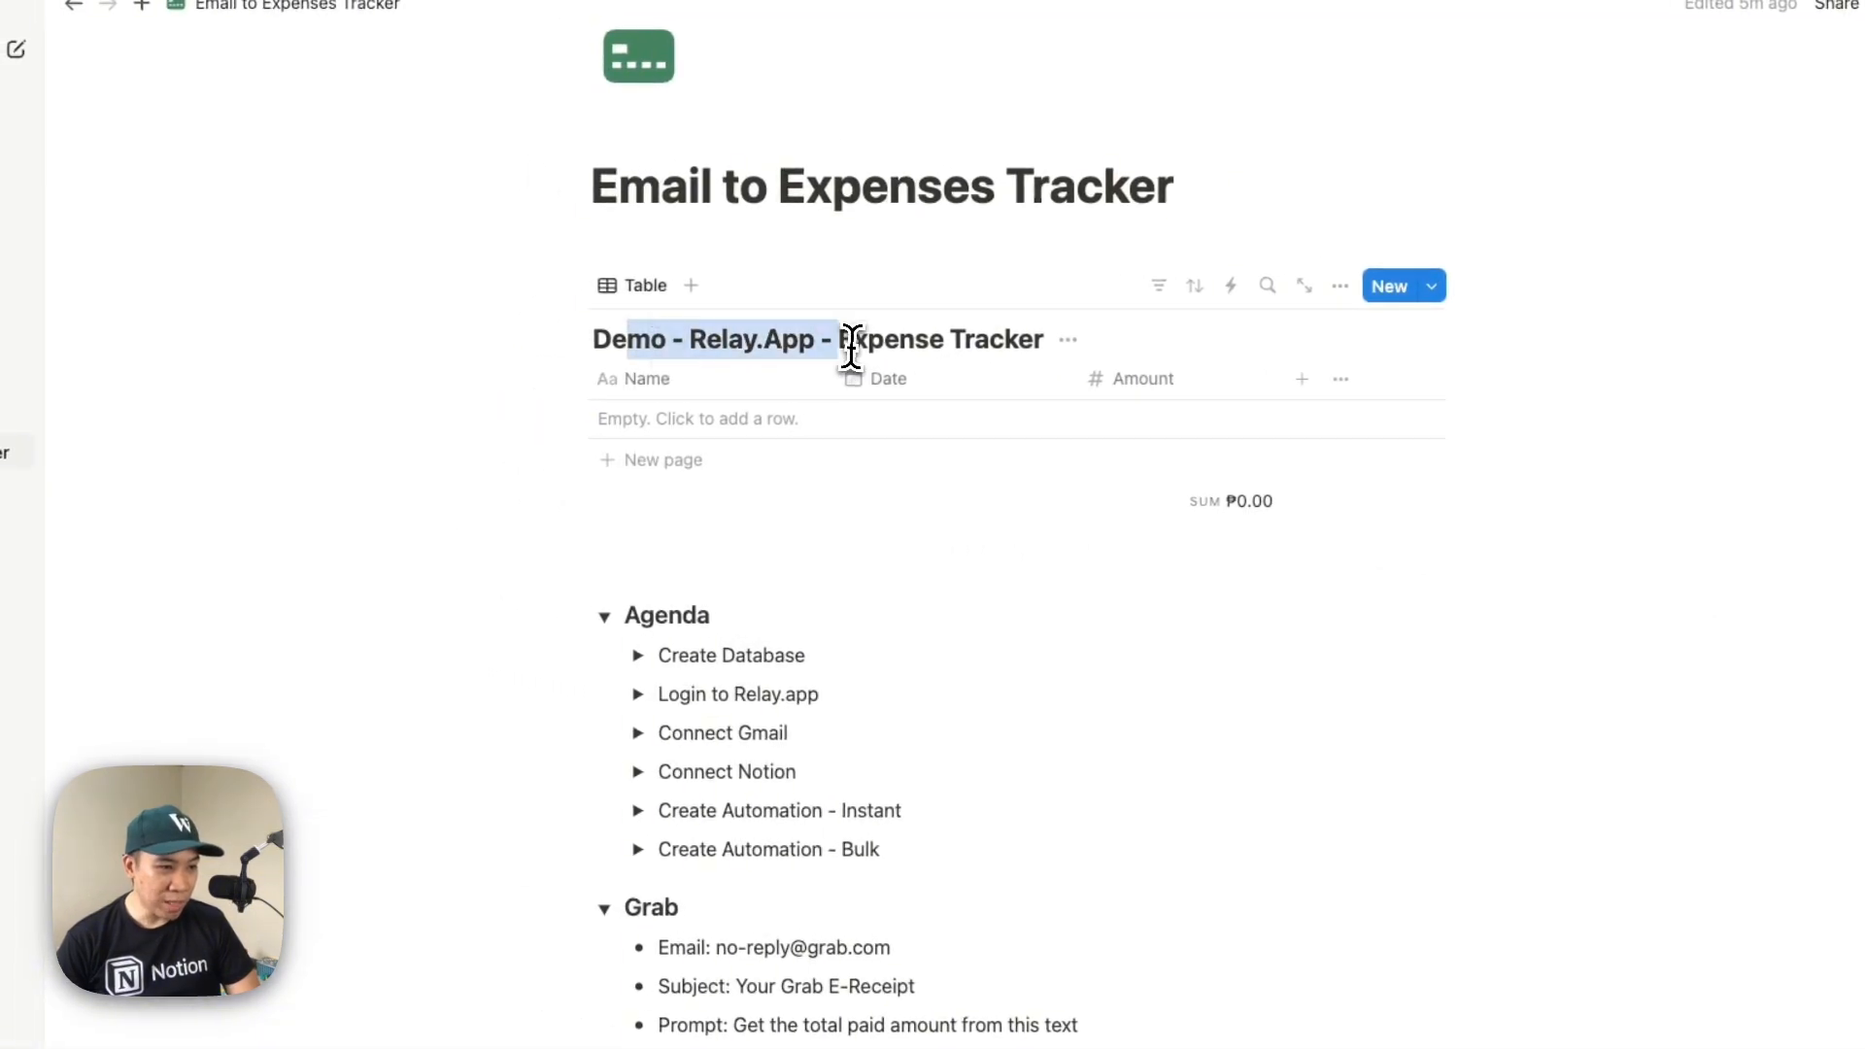
pyautogui.click(843, 345)
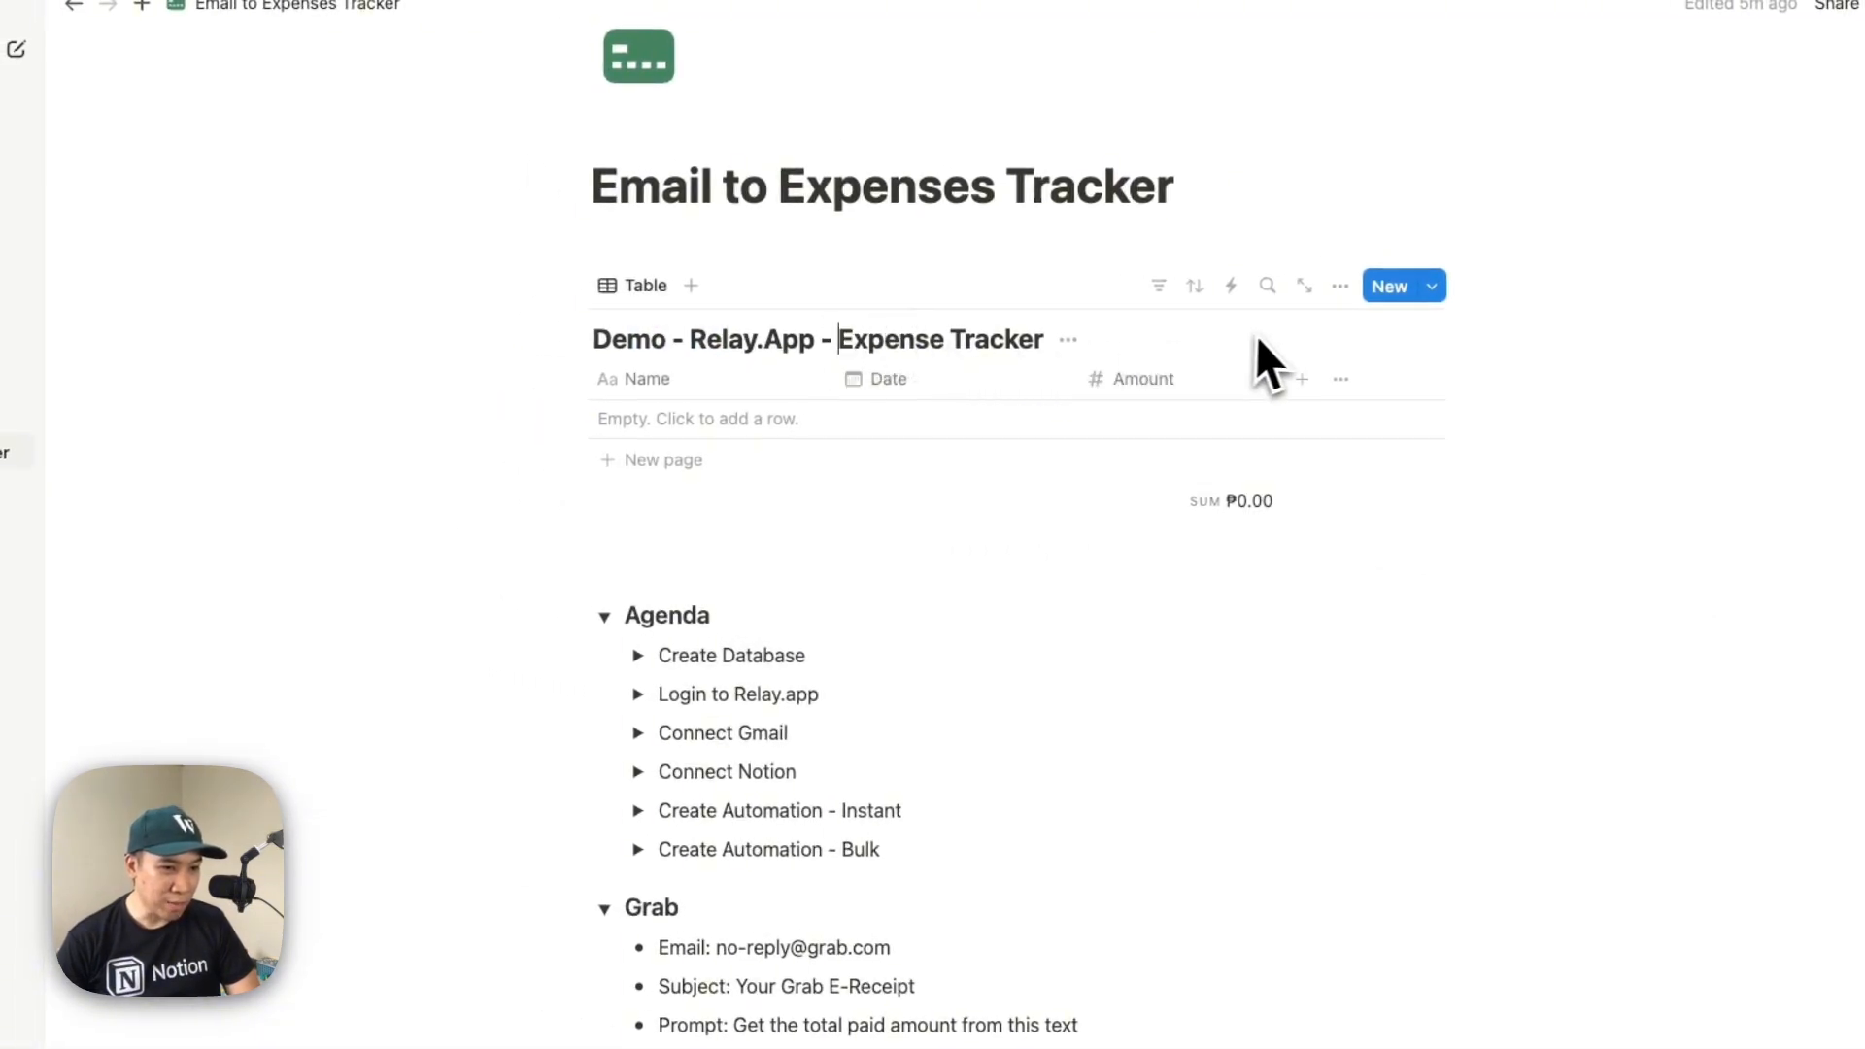
pyautogui.click(1305, 288)
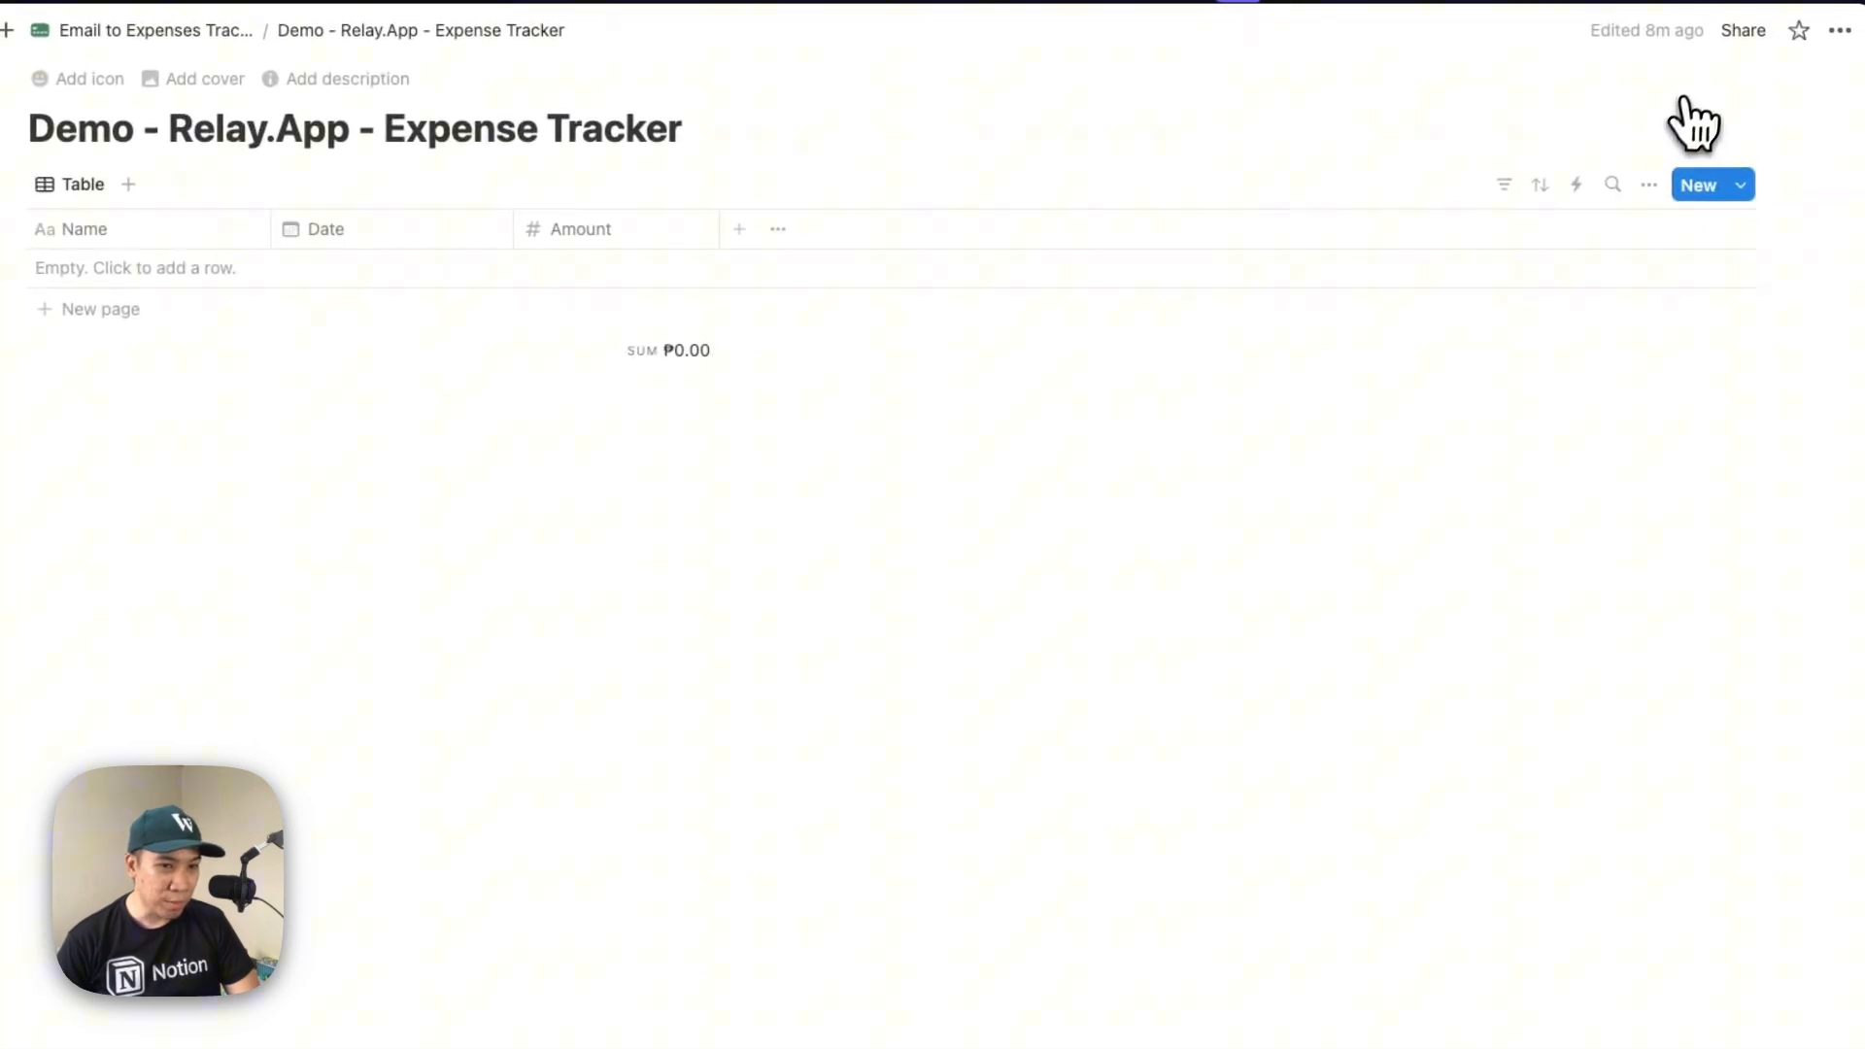
pyautogui.click(1745, 43)
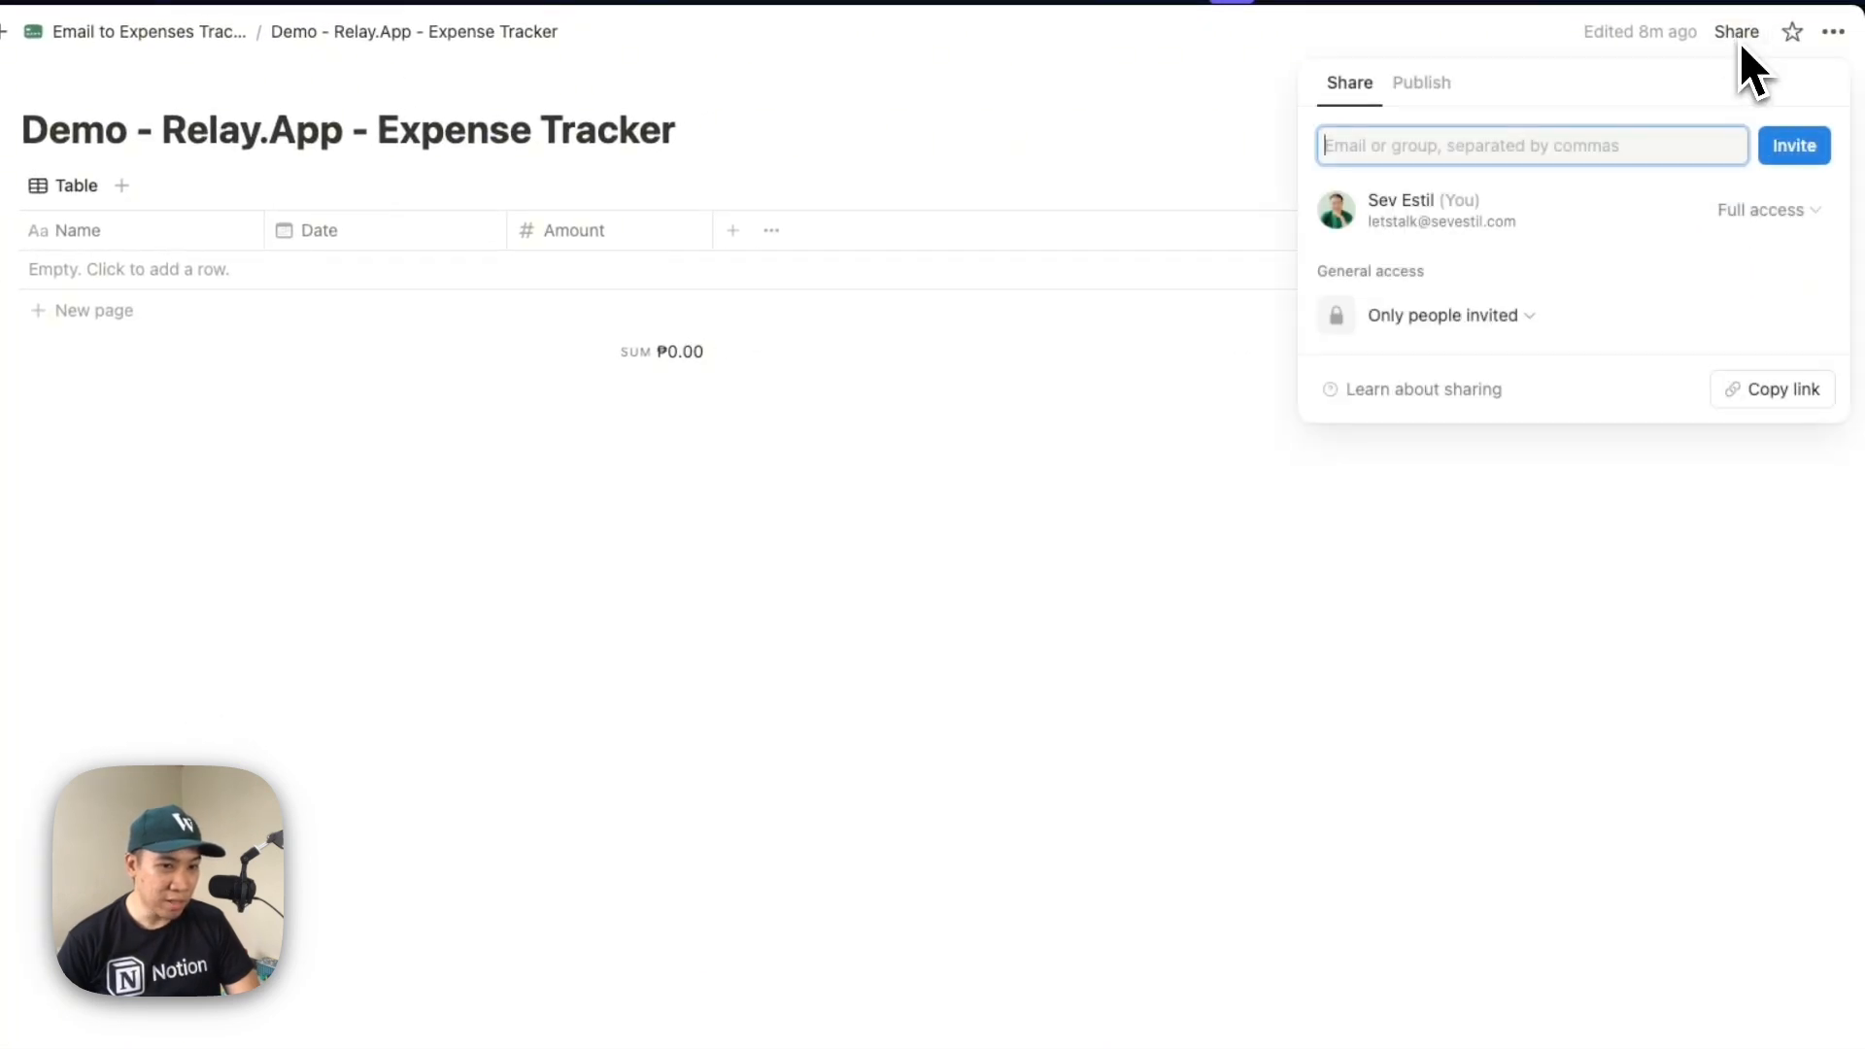
pyautogui.click(1754, 391)
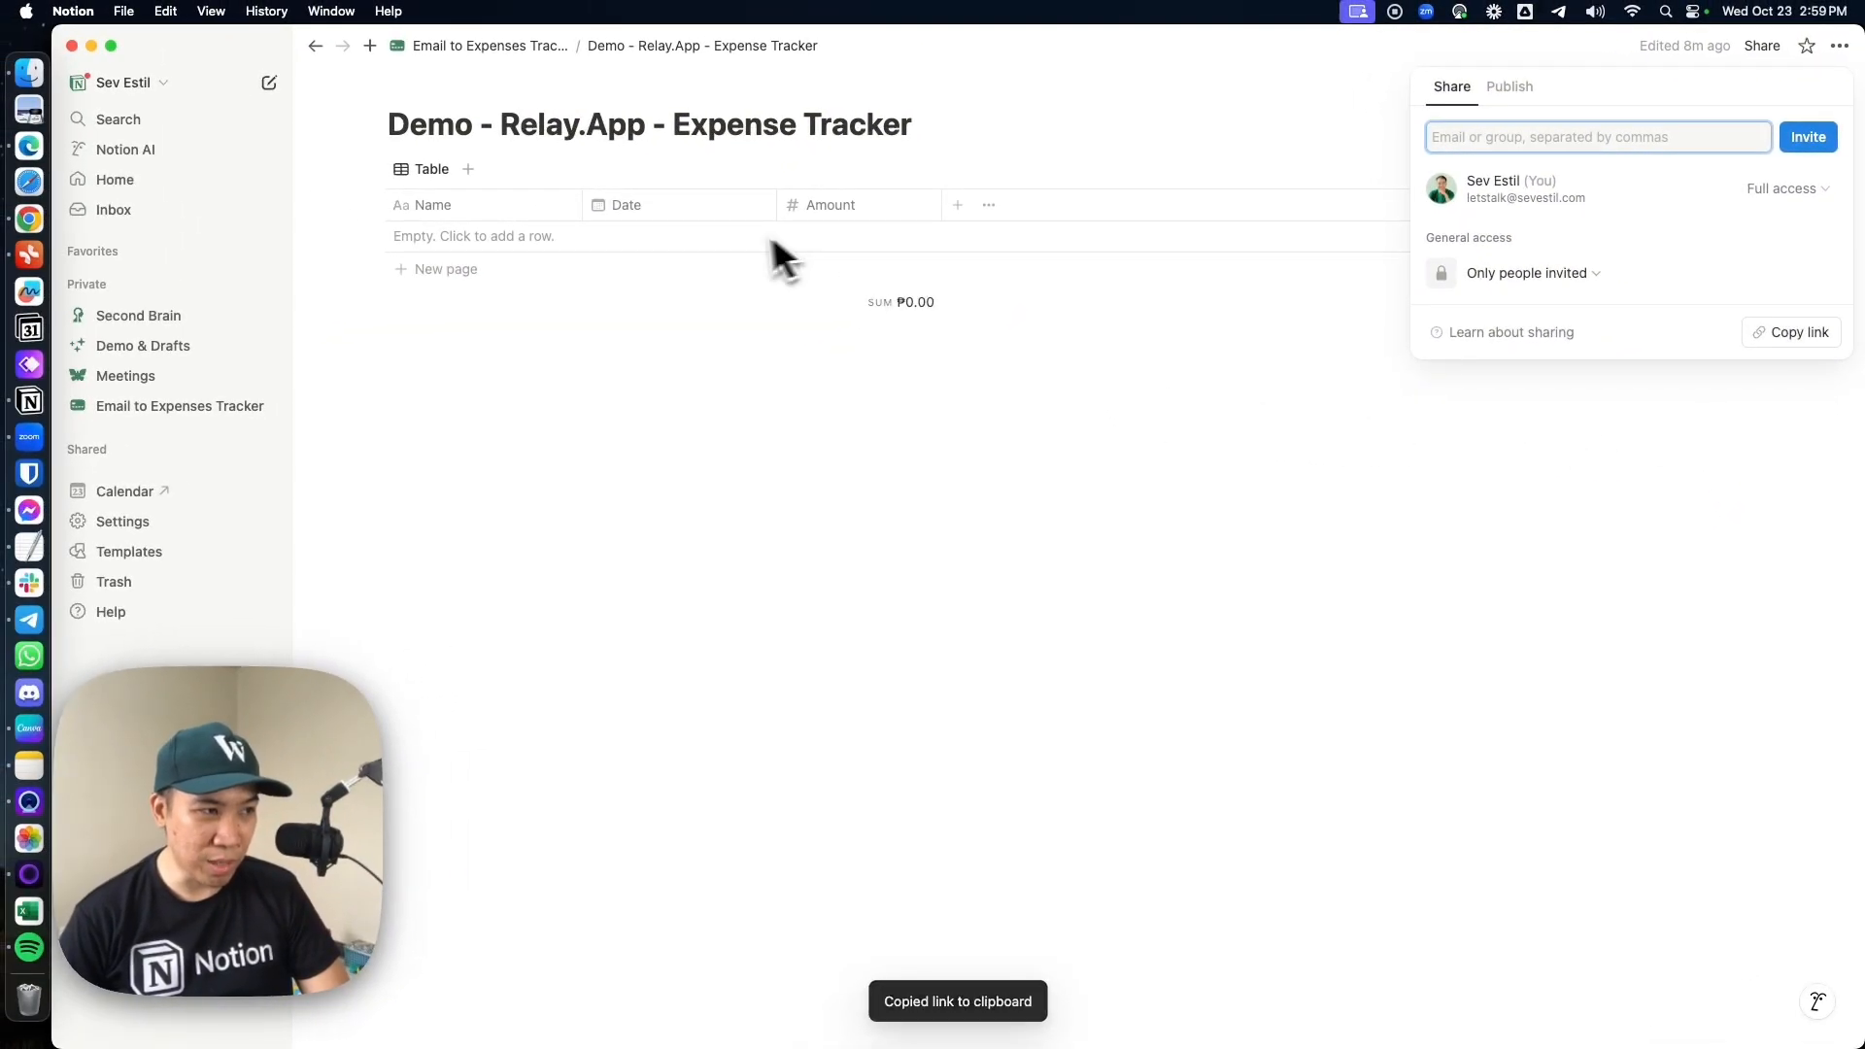
pyautogui.click(519, 68)
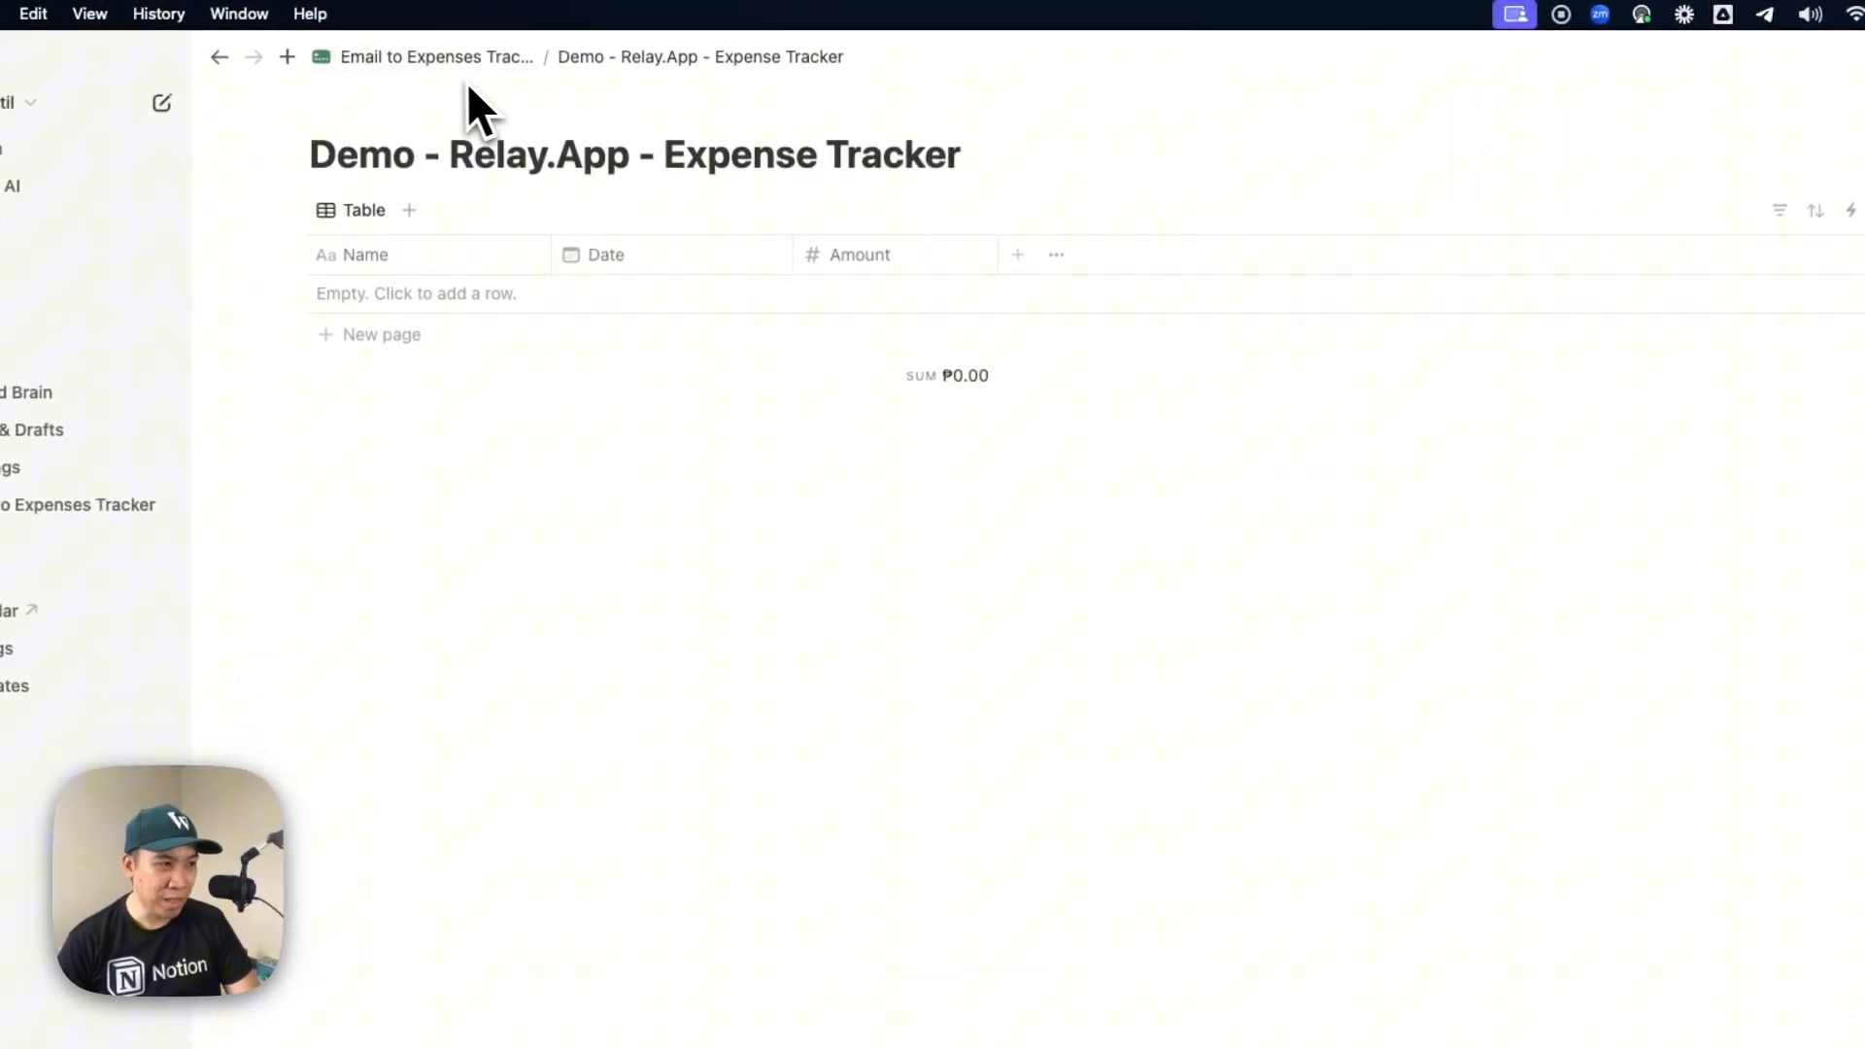
pyautogui.click(408, 60)
# Back in Relay.app, find the database with the copied link and choose "Demo - Relay.App - Expense Tracker" as the target
pyautogui.press('super+Tab')
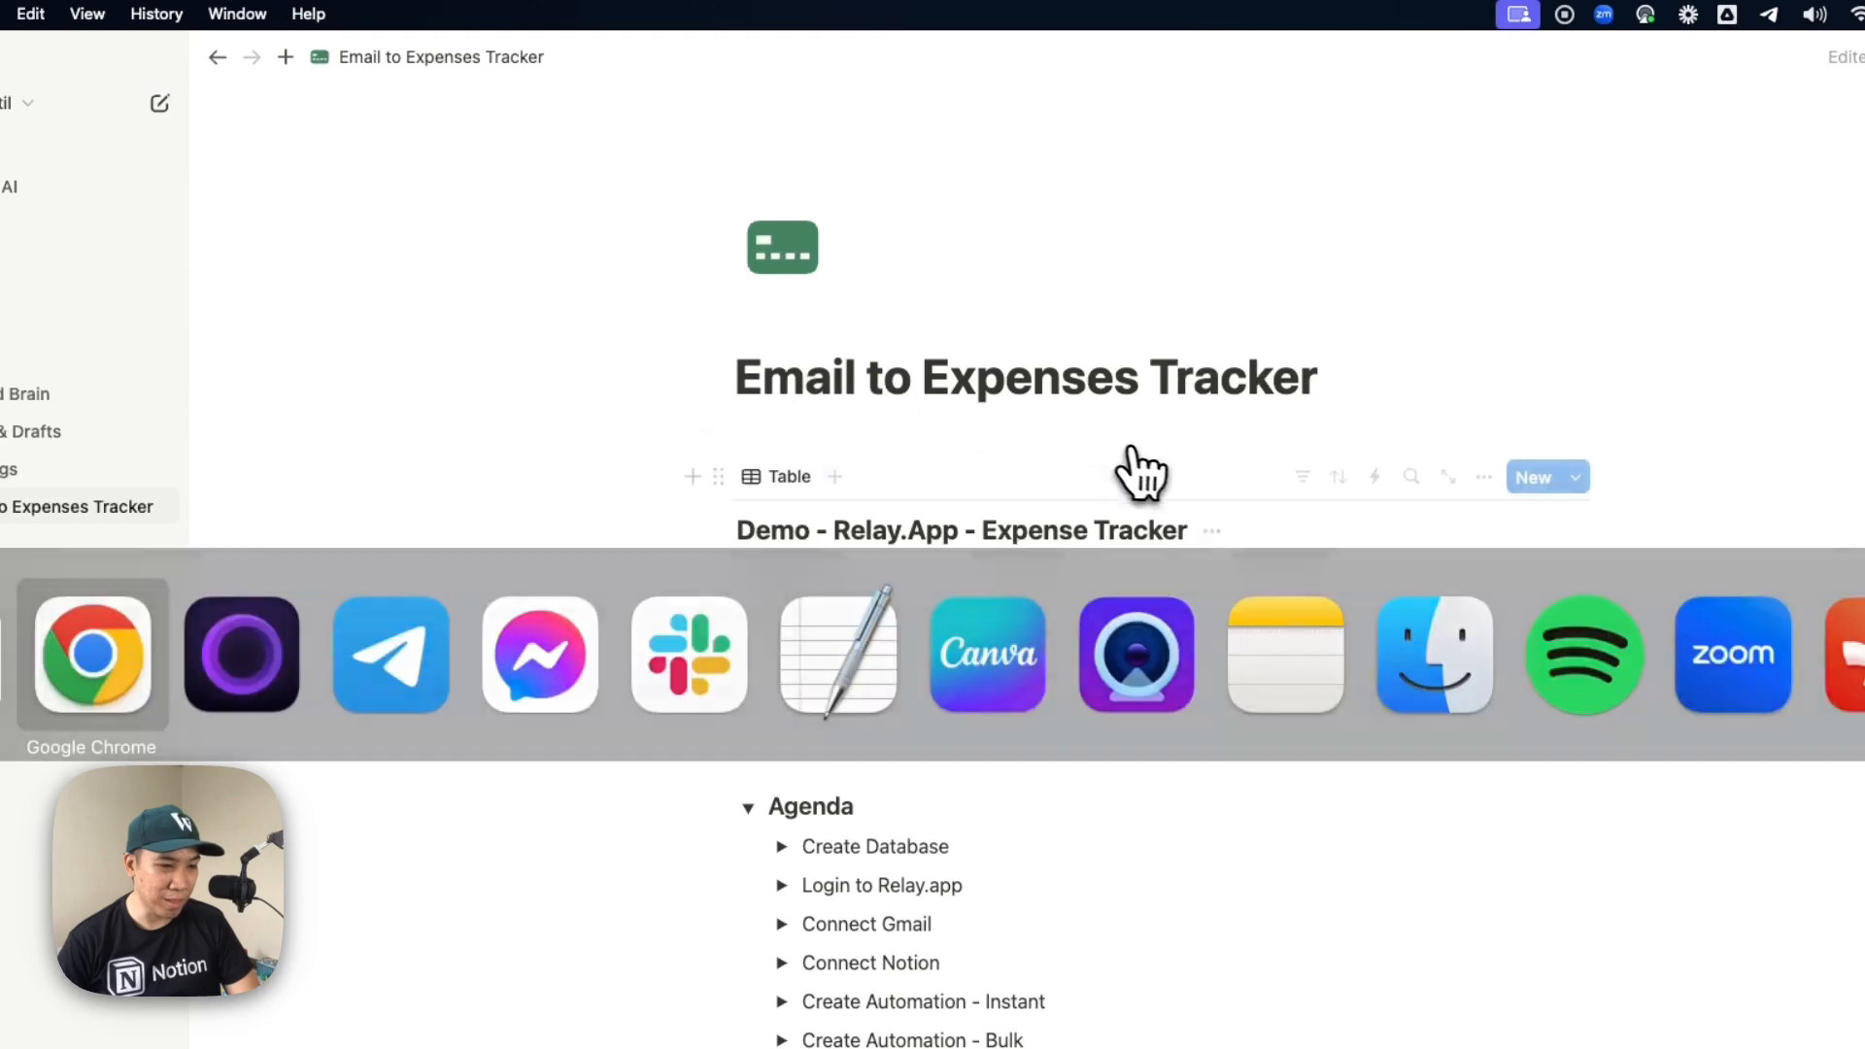
pyautogui.click(1161, 334)
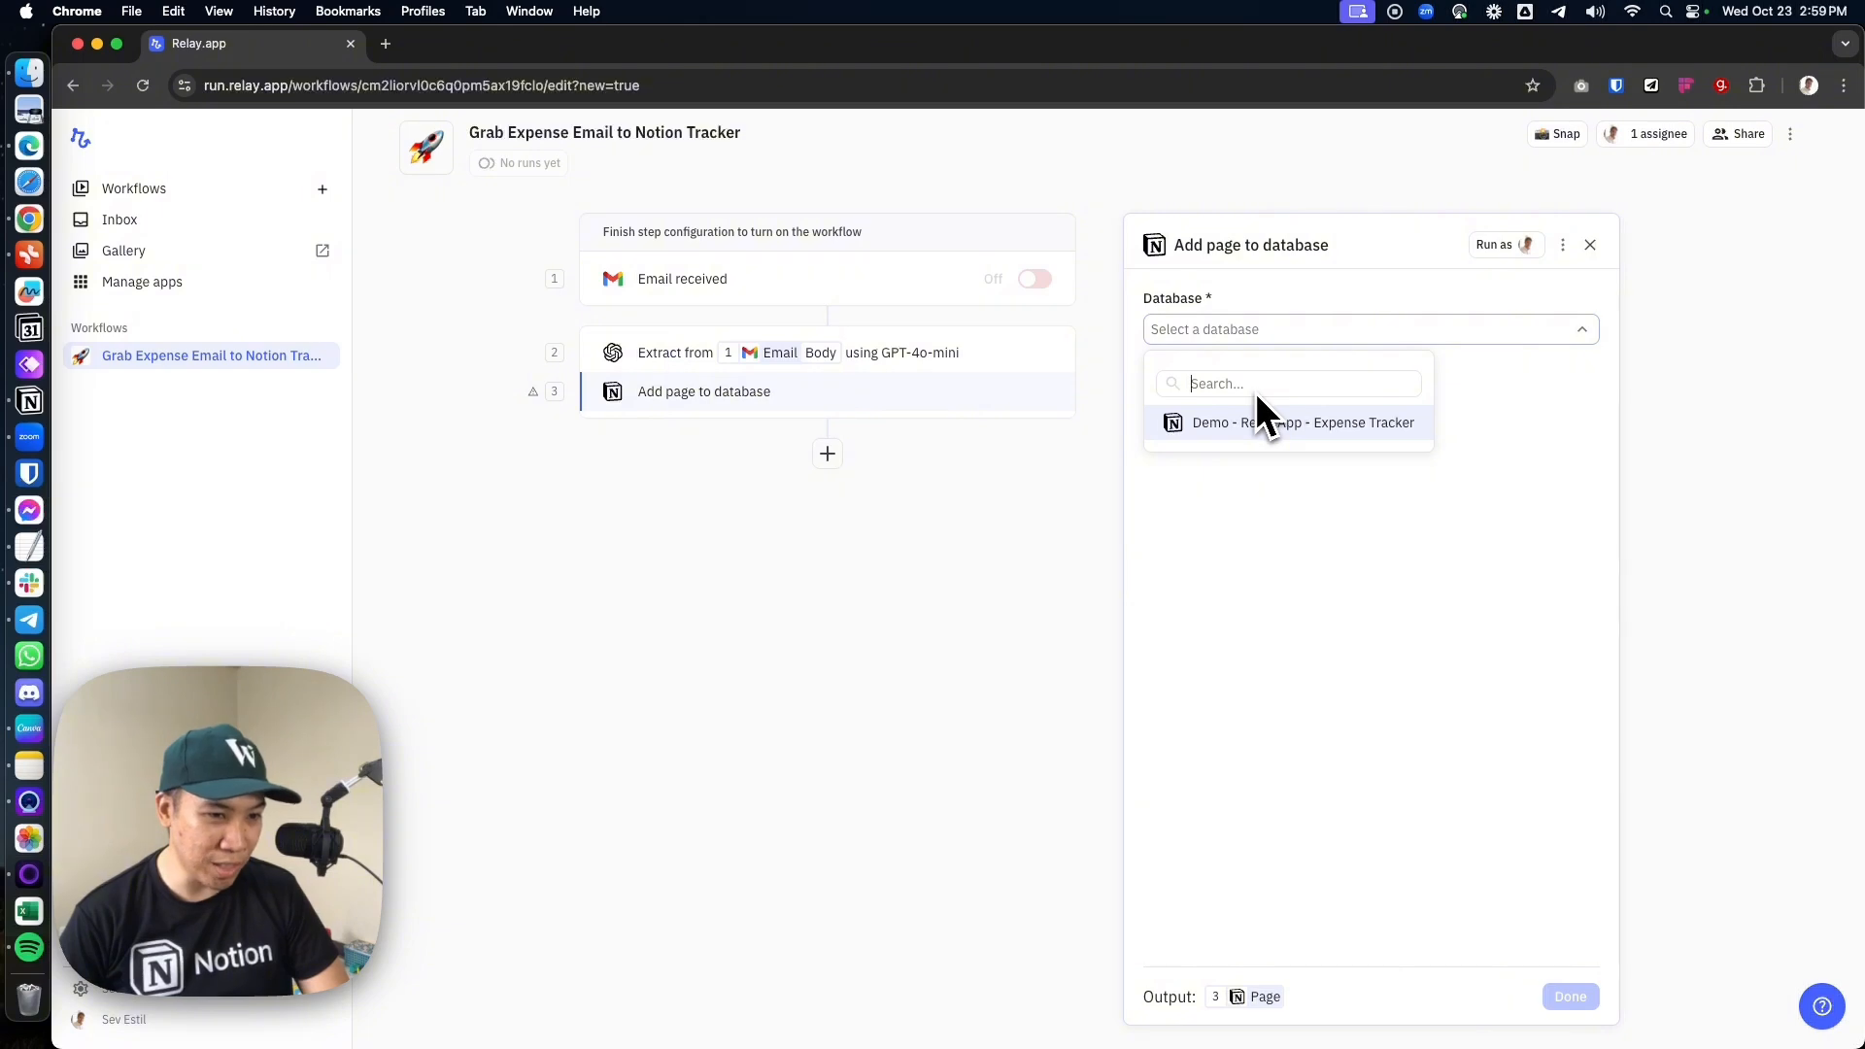
pyautogui.press('super+v')
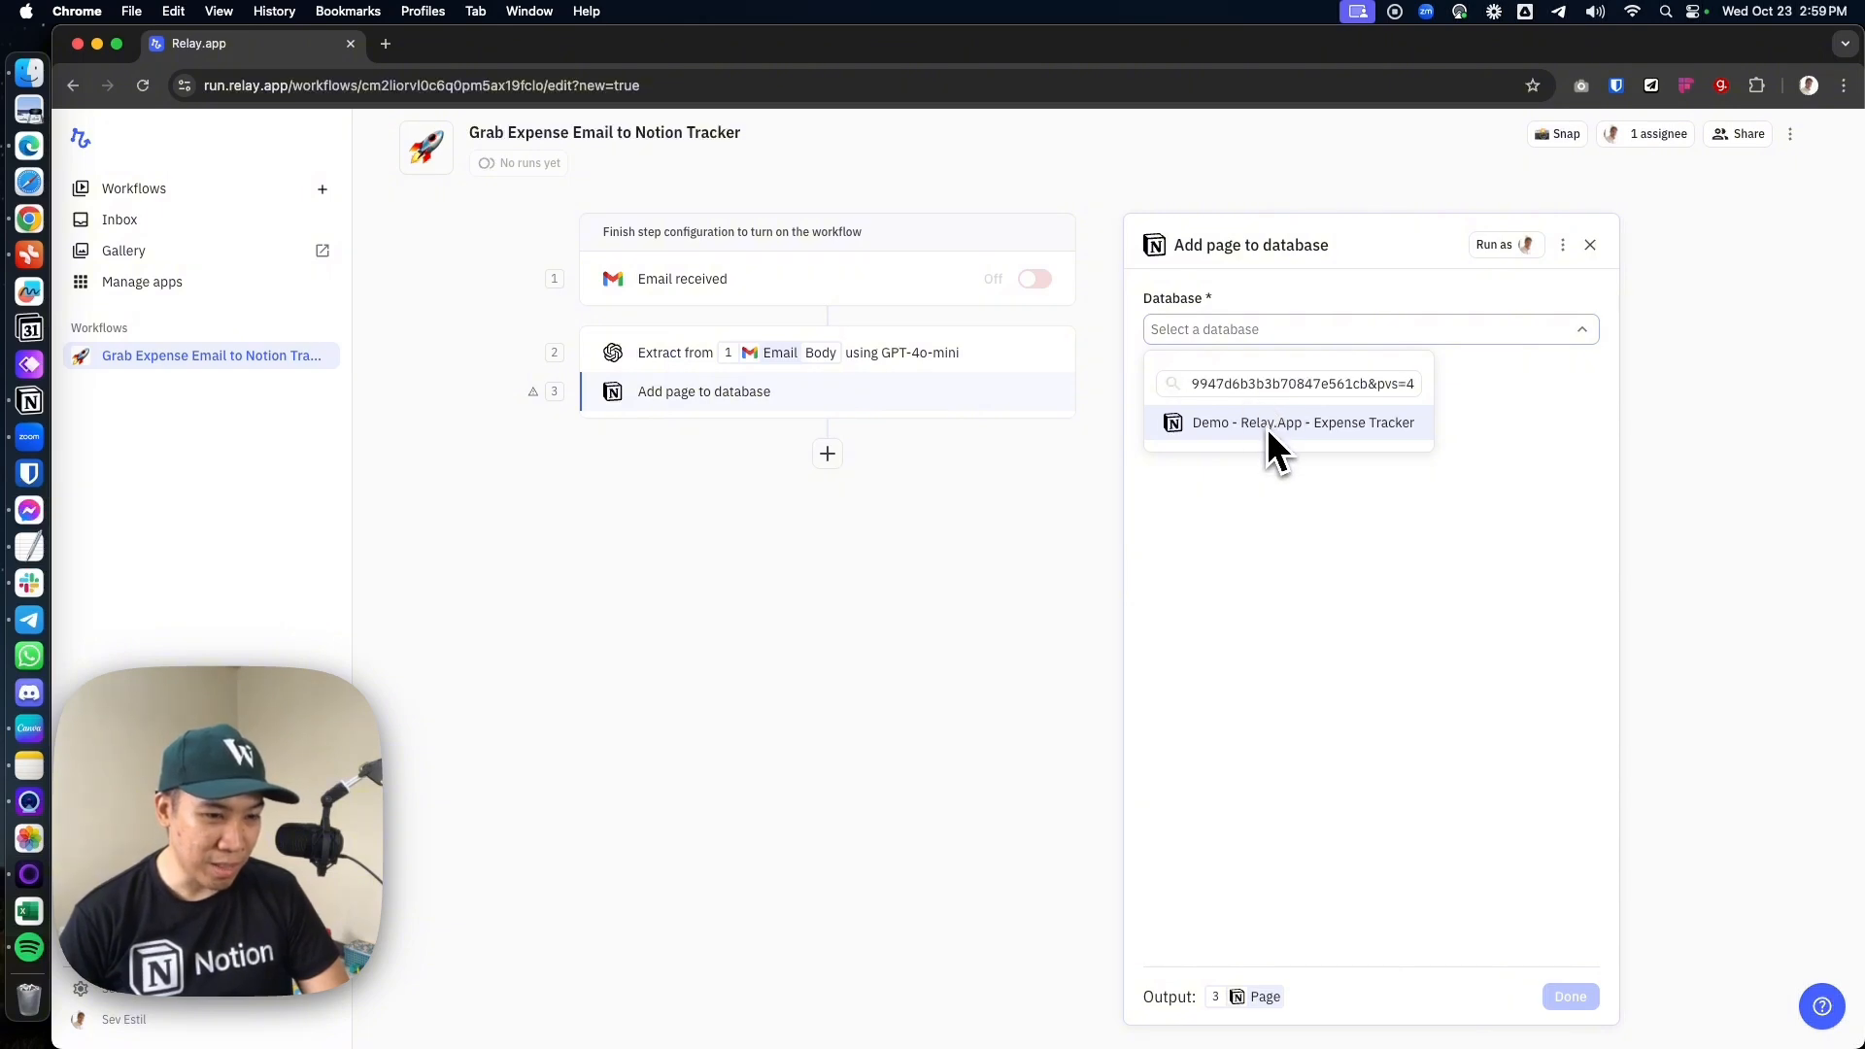
pyautogui.click(1282, 428)
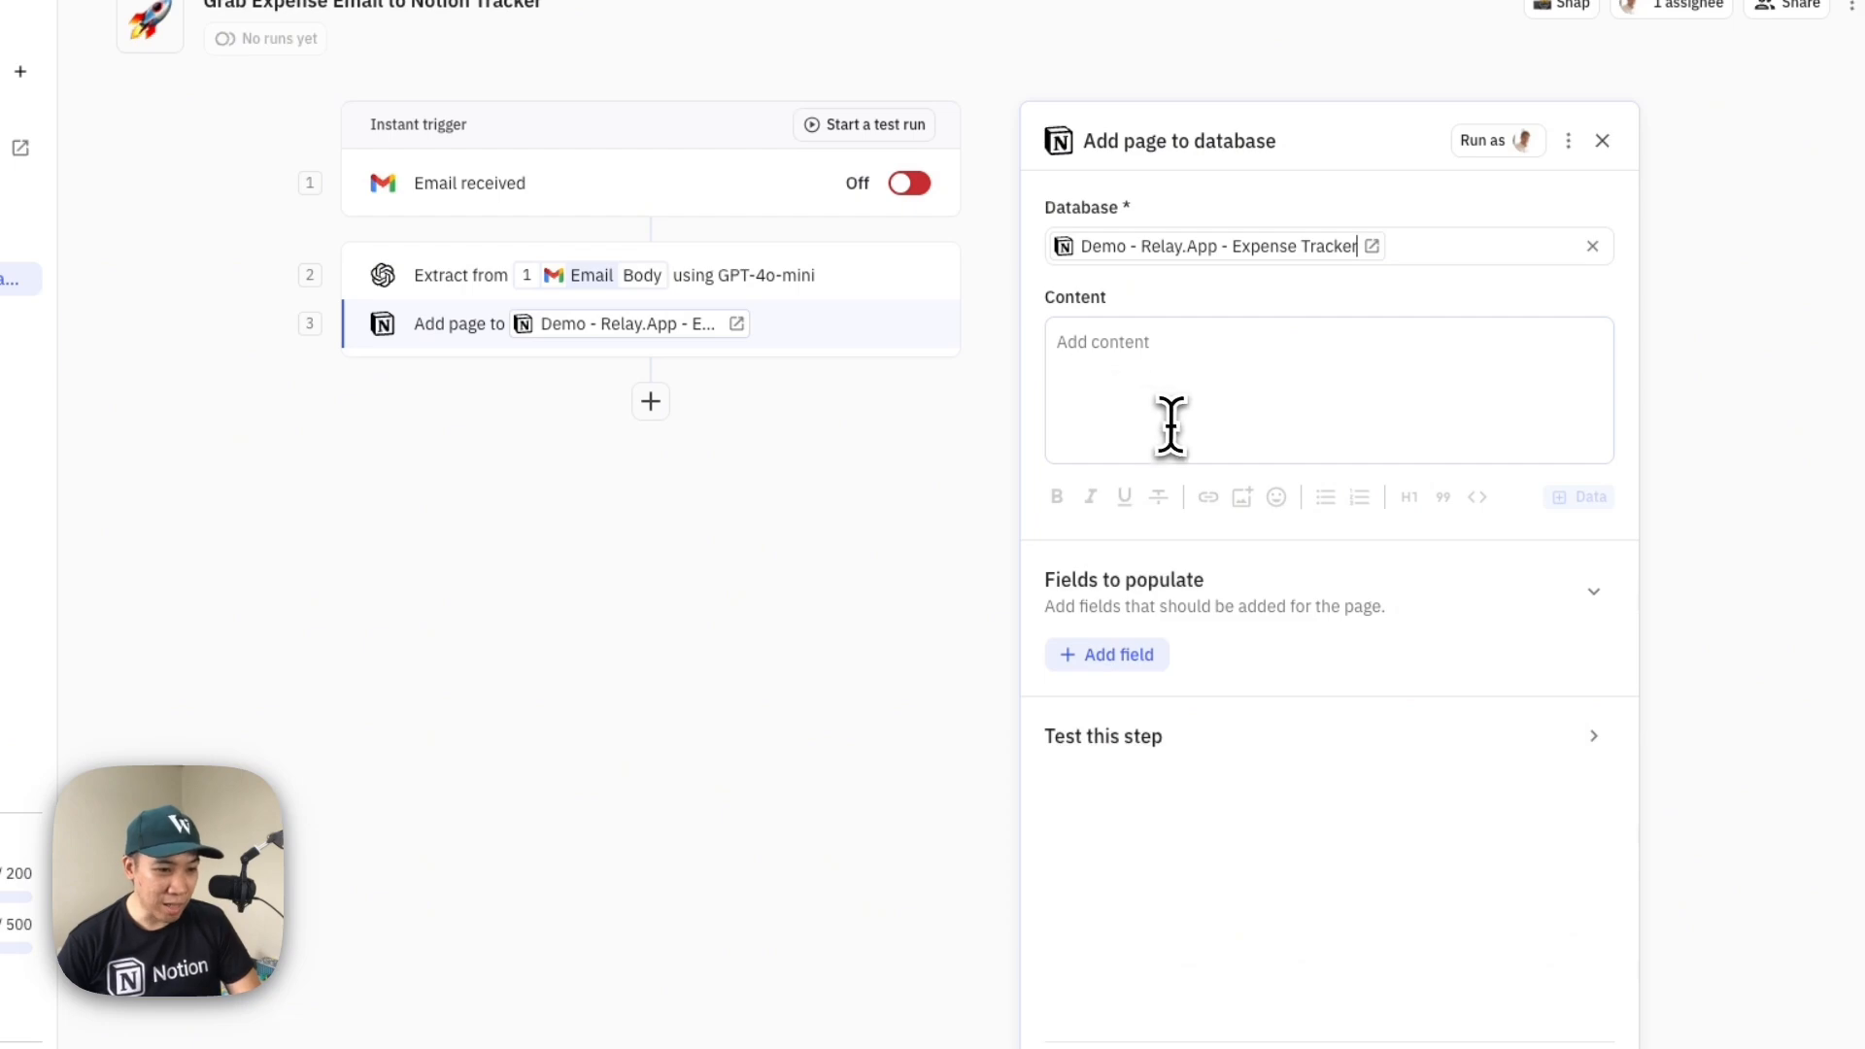
# Add the Name and Date fields to the fields to populate, setting Name to "Grab"
pyautogui.click(1134, 377)
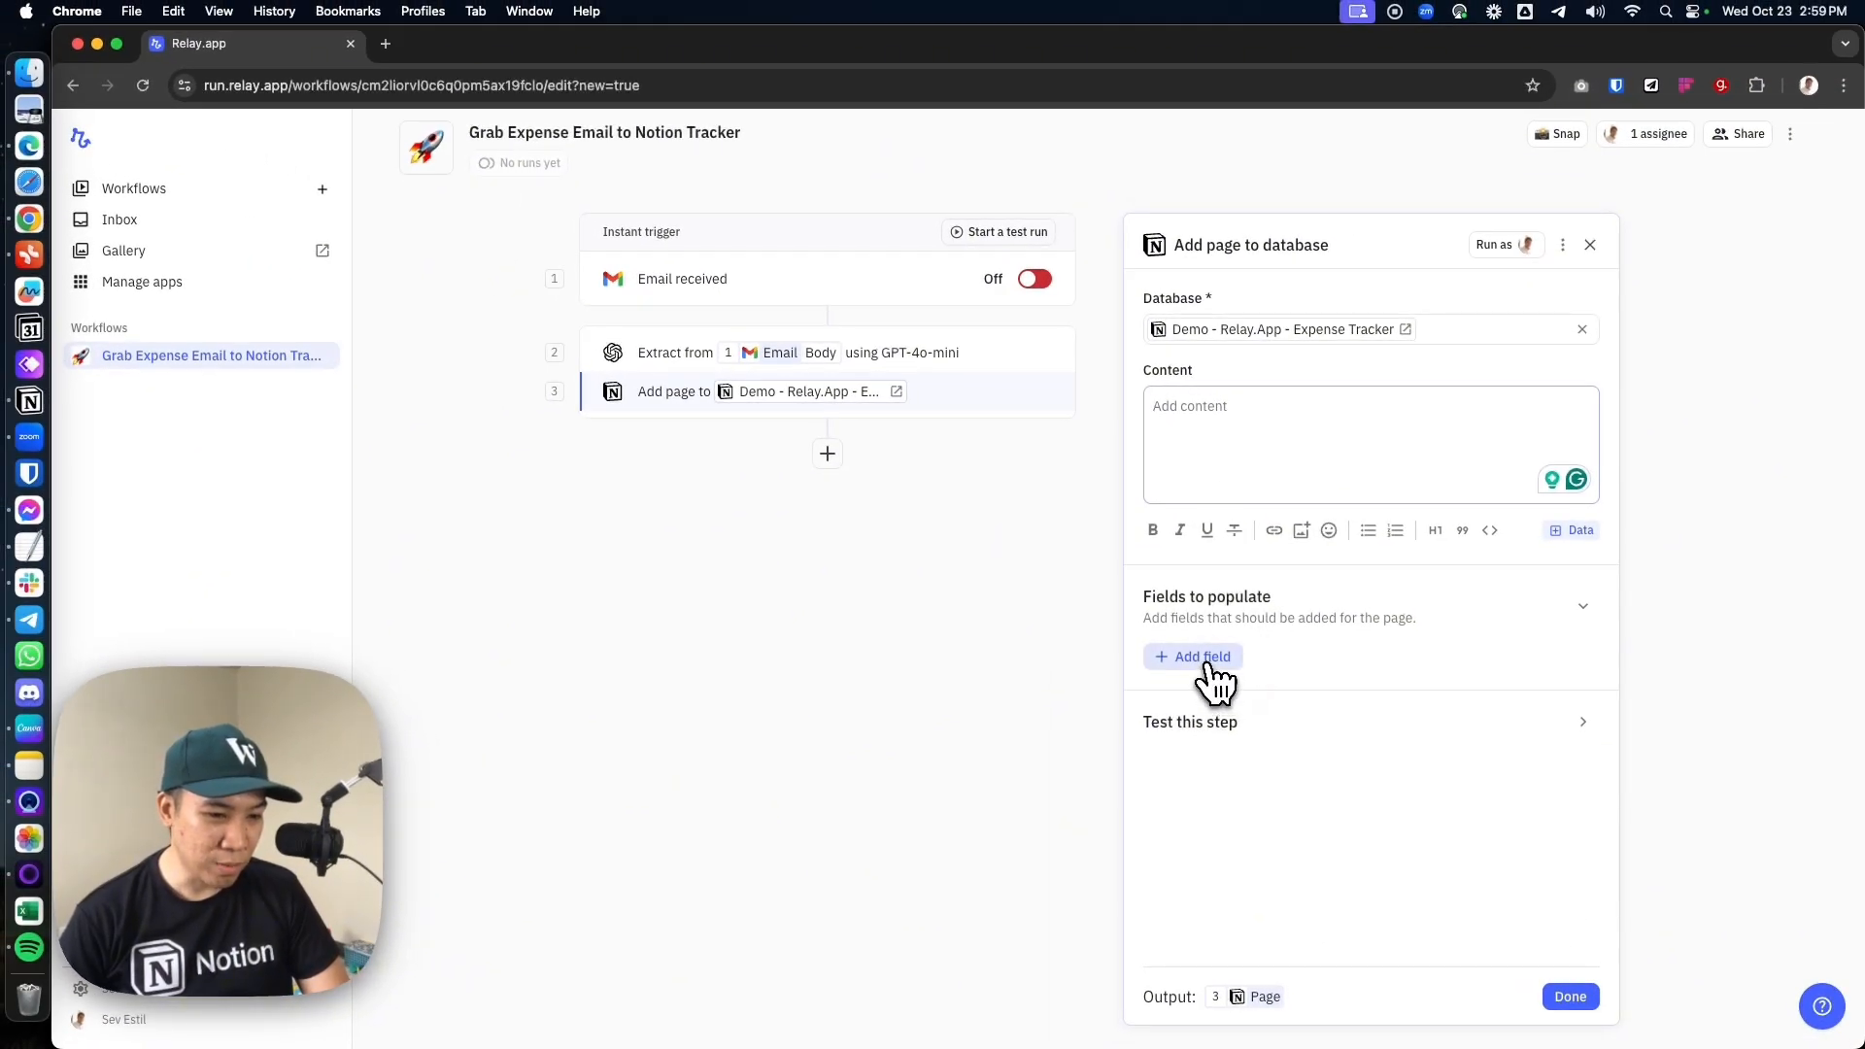
pyautogui.click(1210, 660)
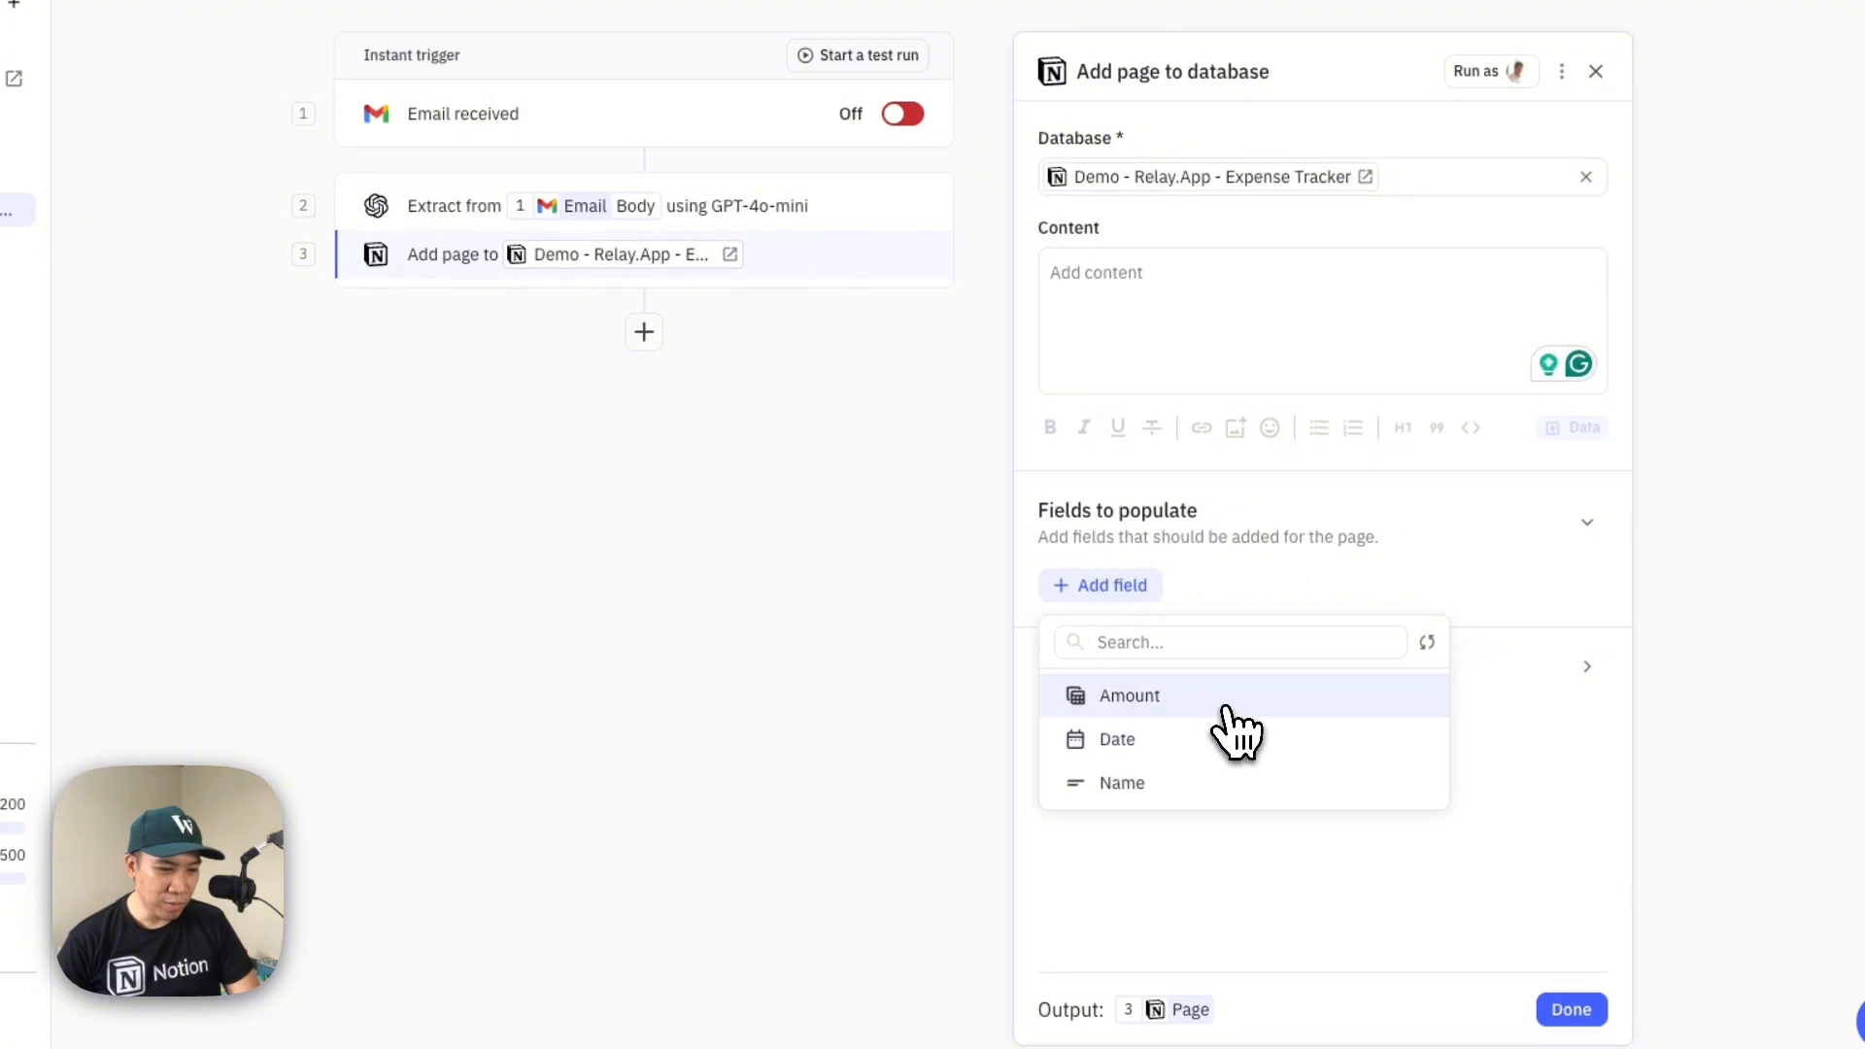
pyautogui.click(1169, 781)
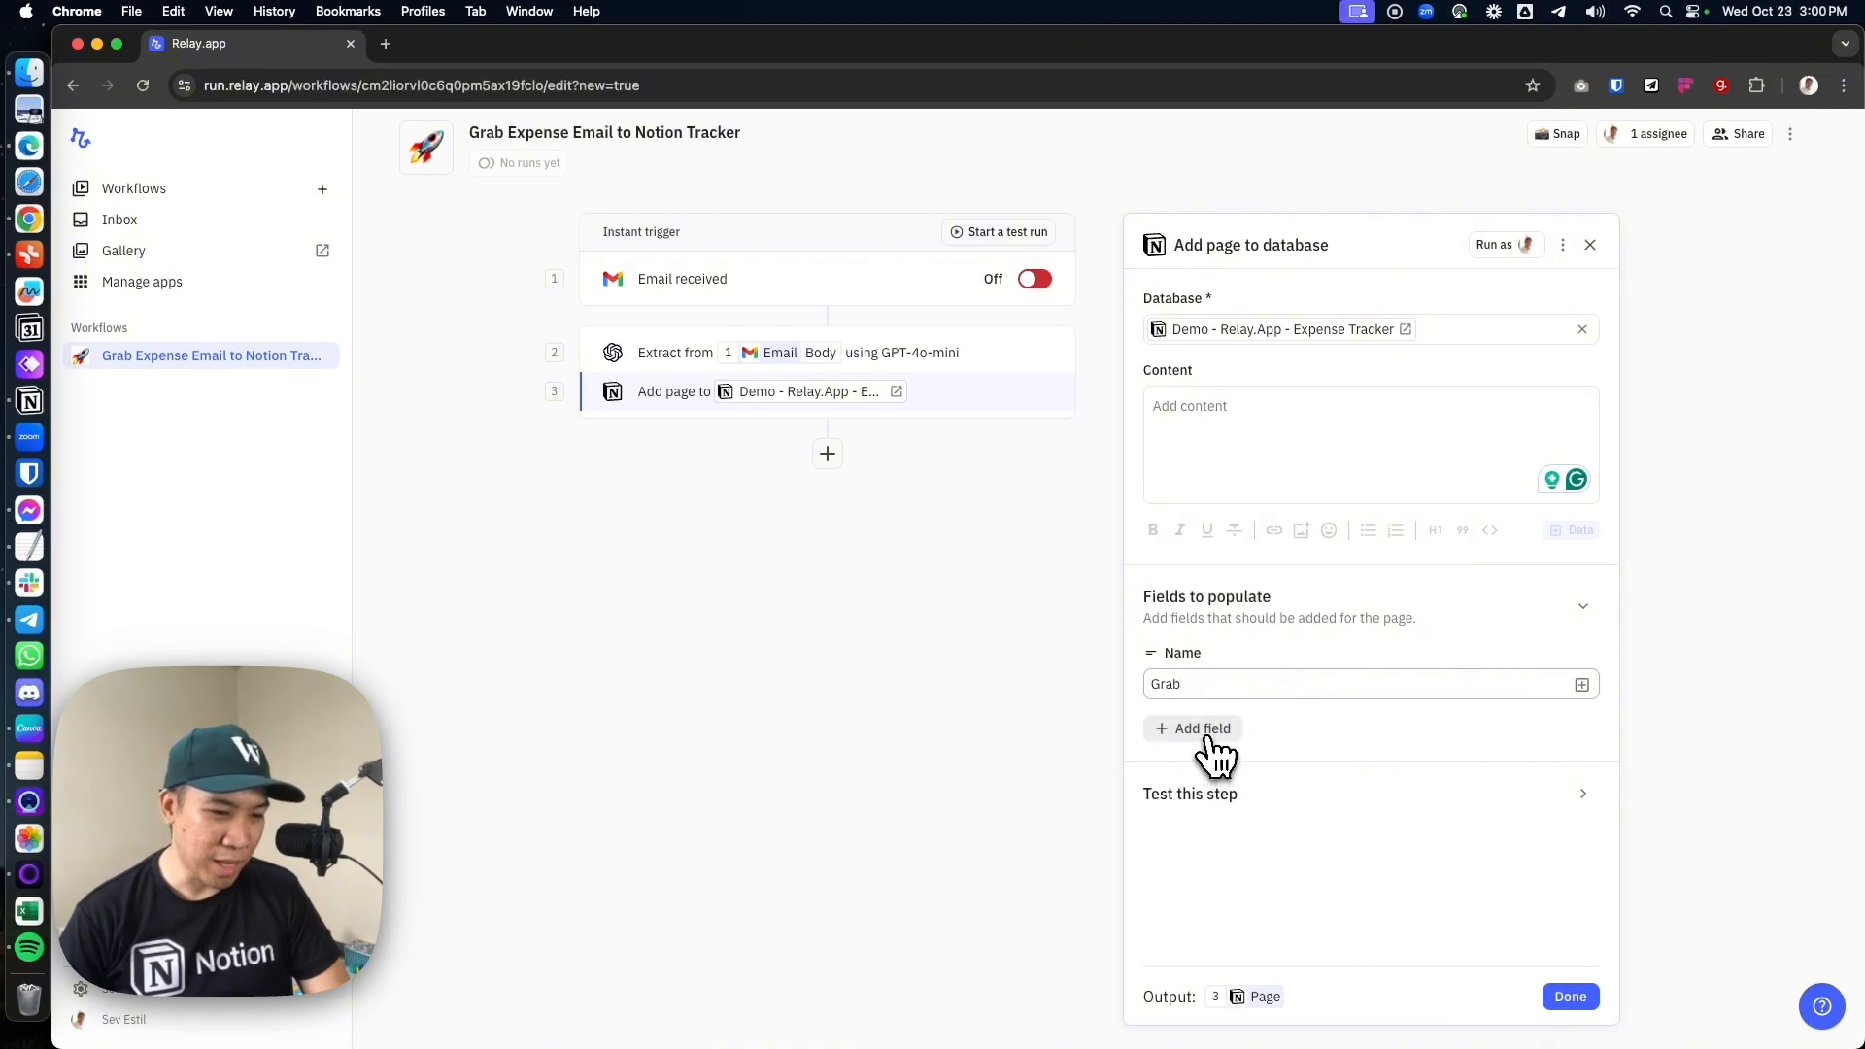
pyautogui.click(1205, 731)
pyautogui.click(1232, 851)
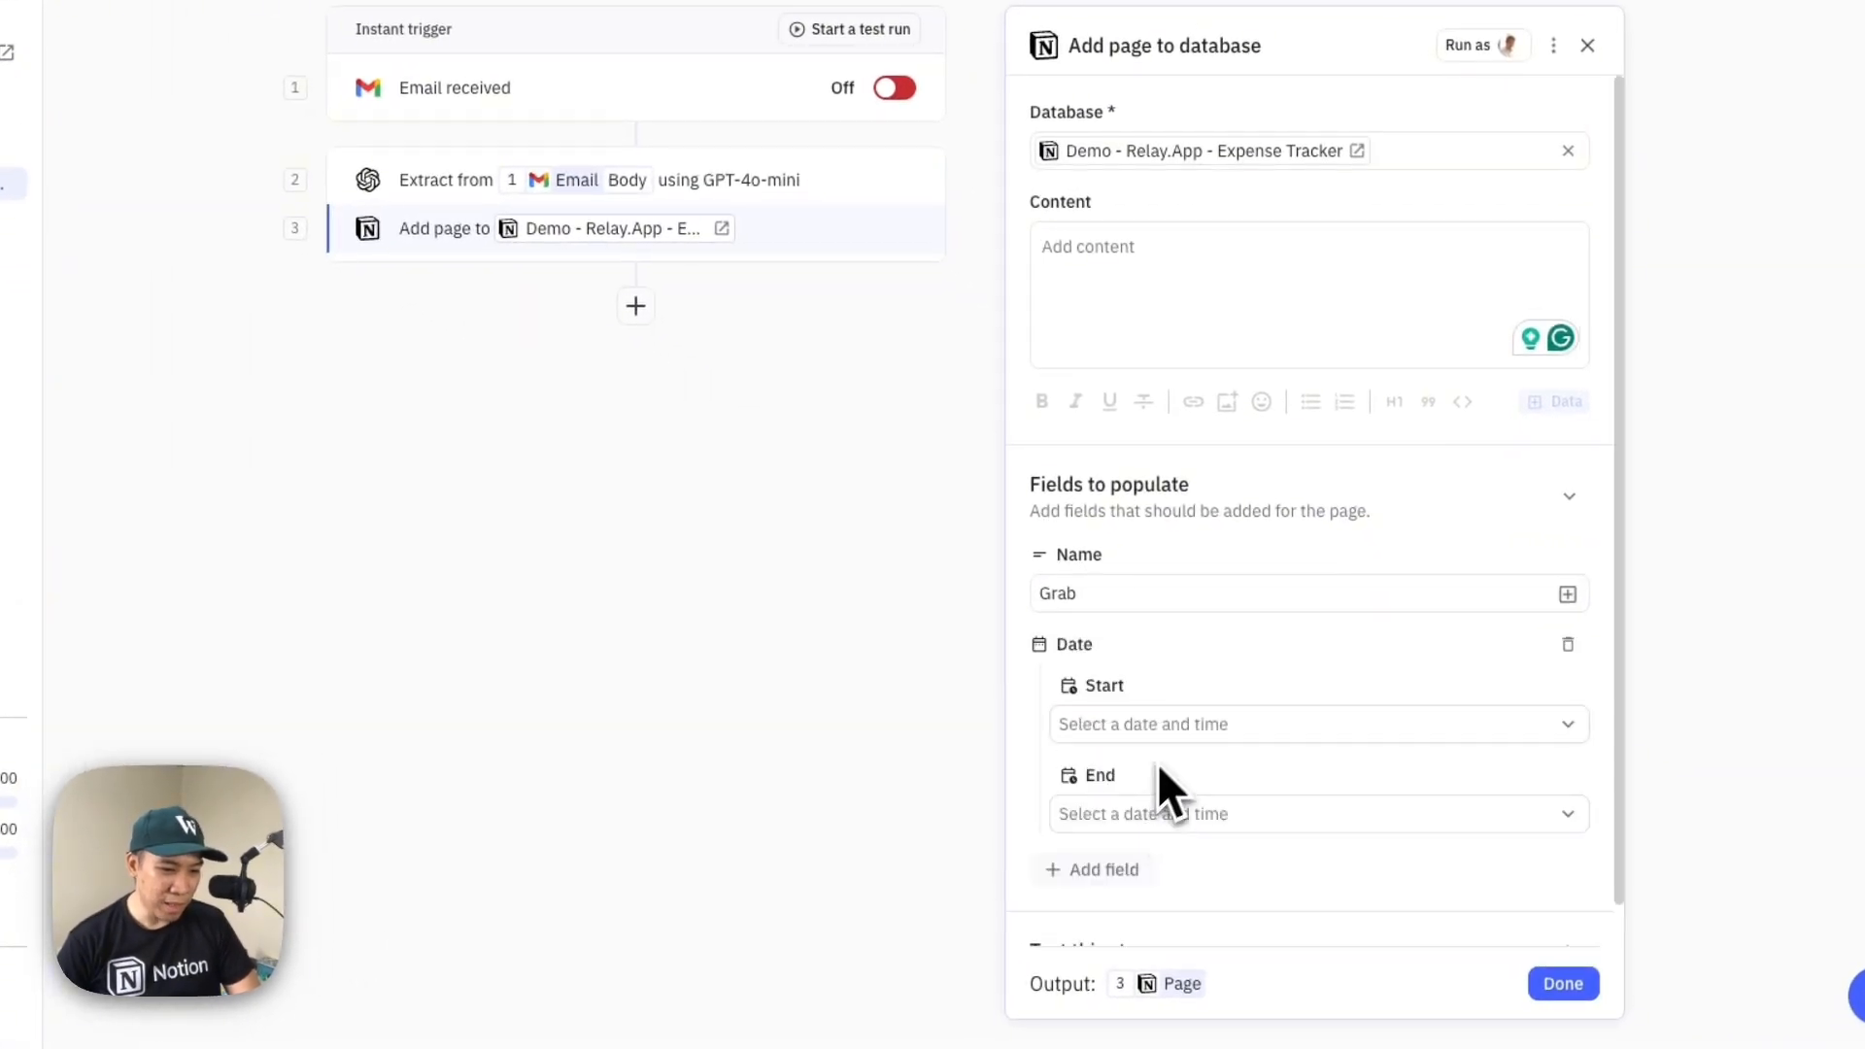
pyautogui.scroll(-1, 1216, 699)
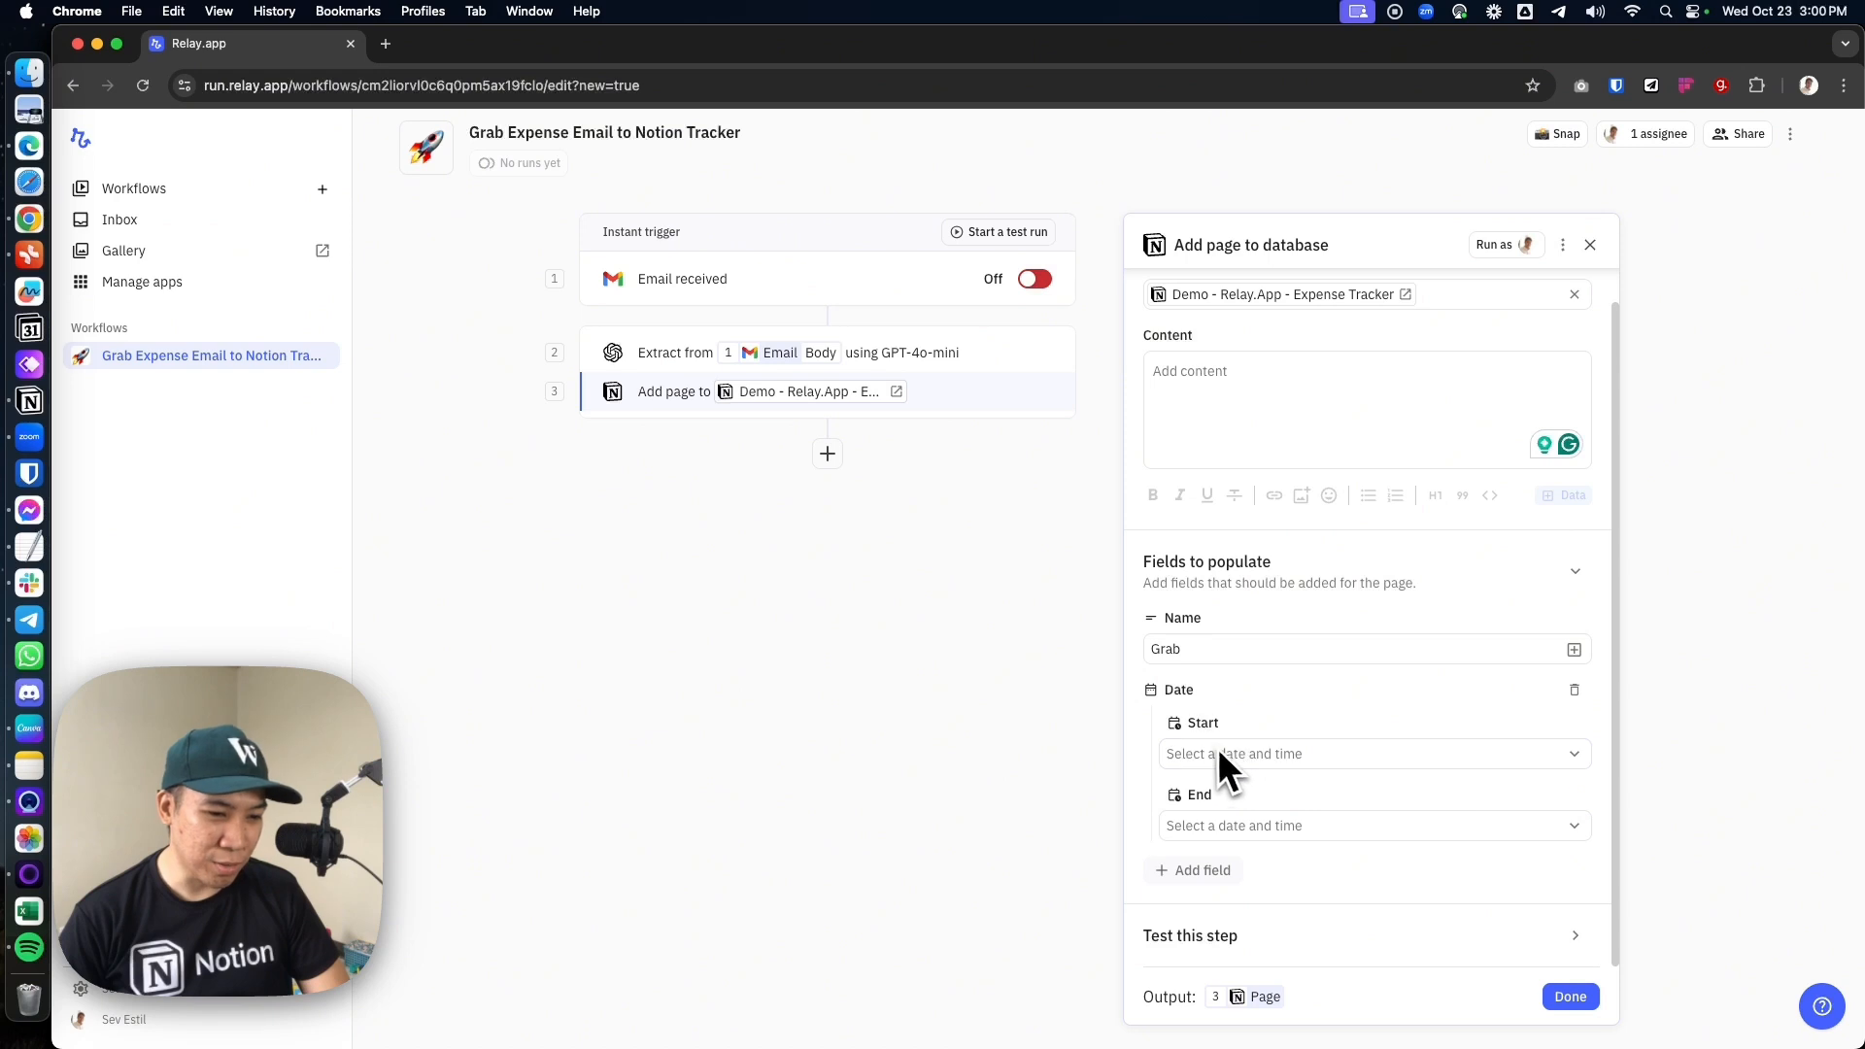
# Set the Date field's Start to the workflow run's start date with no time included, and save it
pyautogui.click(1565, 764)
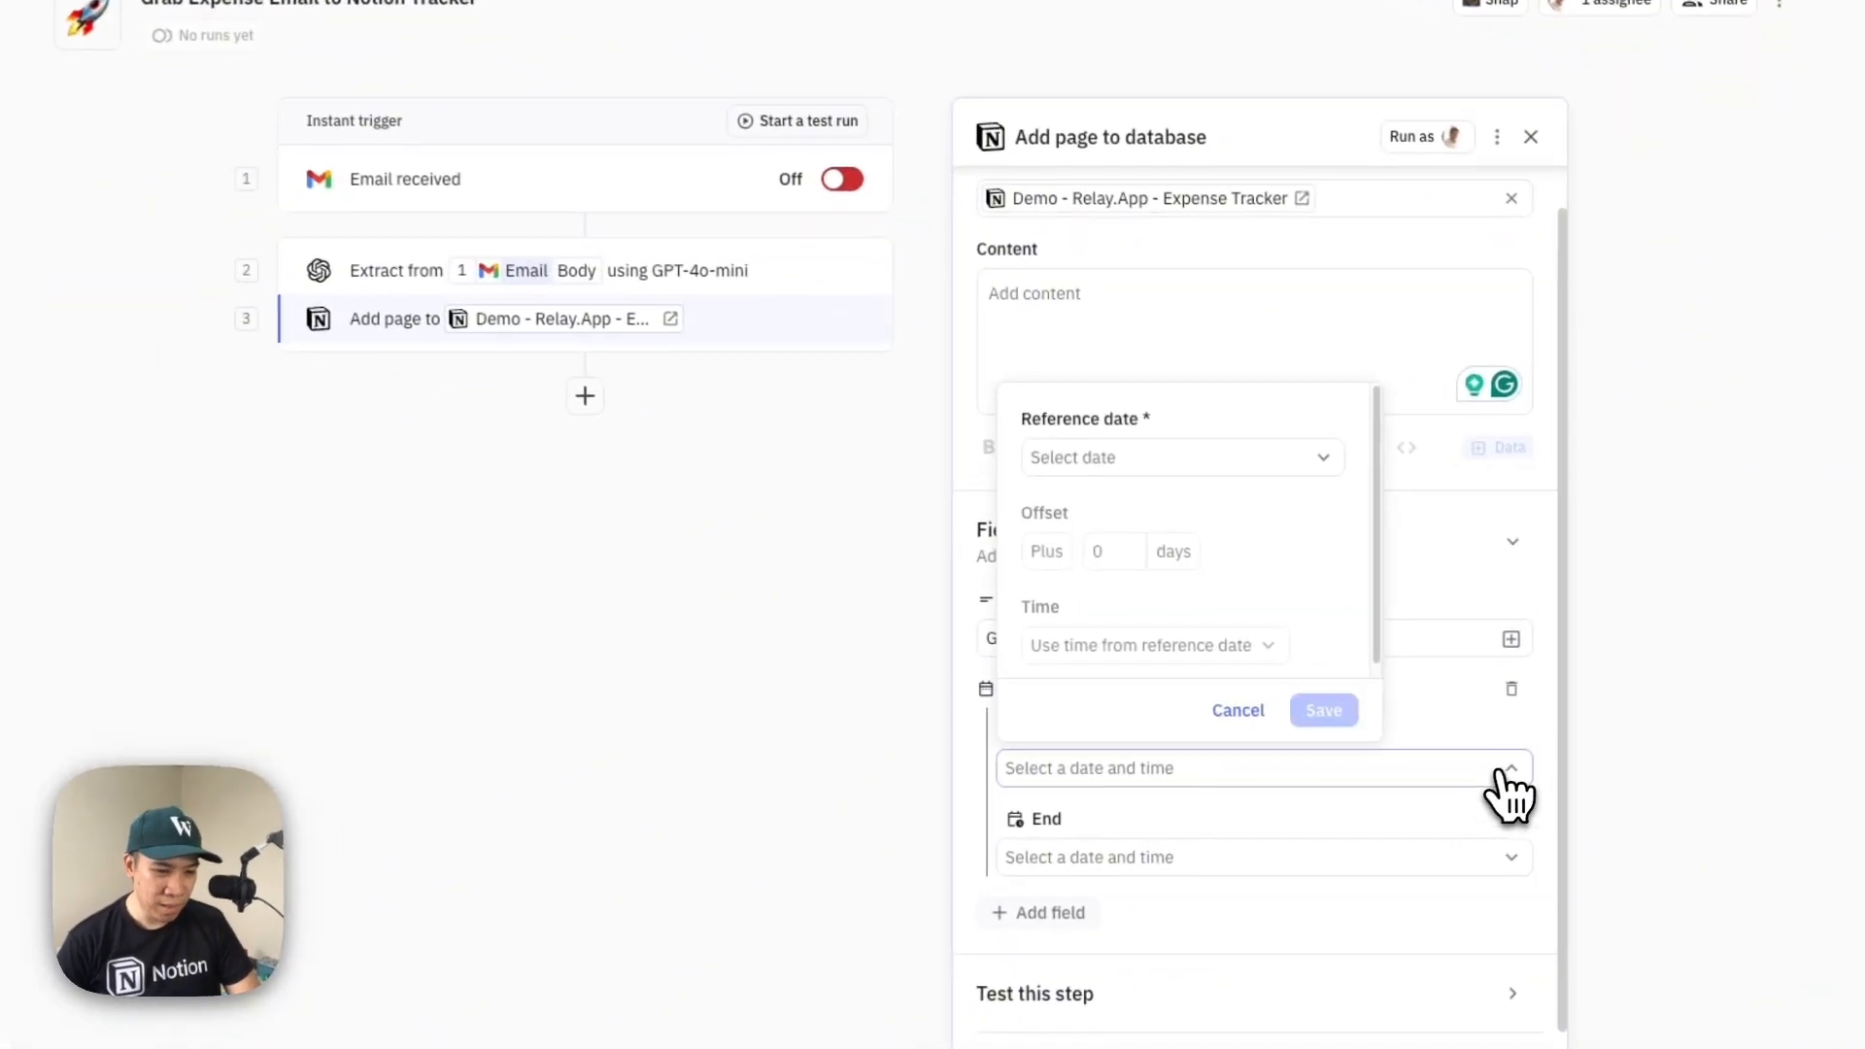
pyautogui.click(1073, 466)
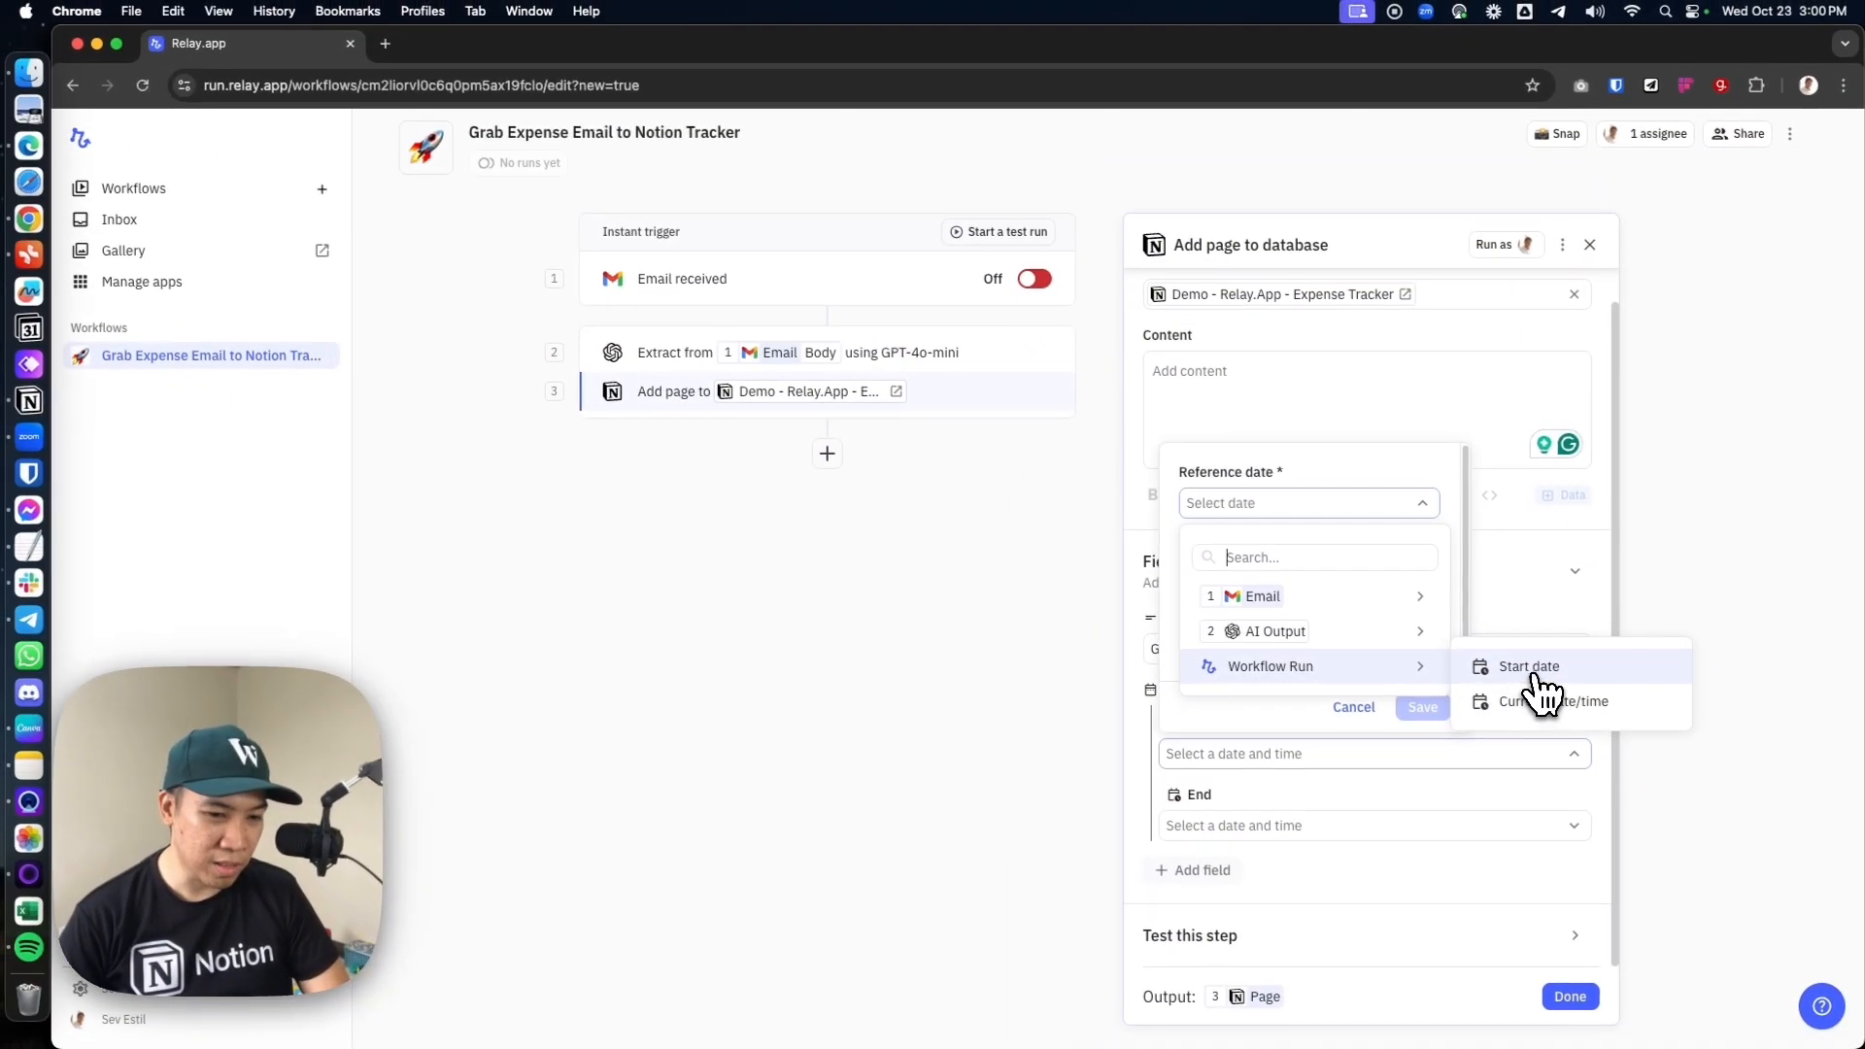
pyautogui.click(1536, 671)
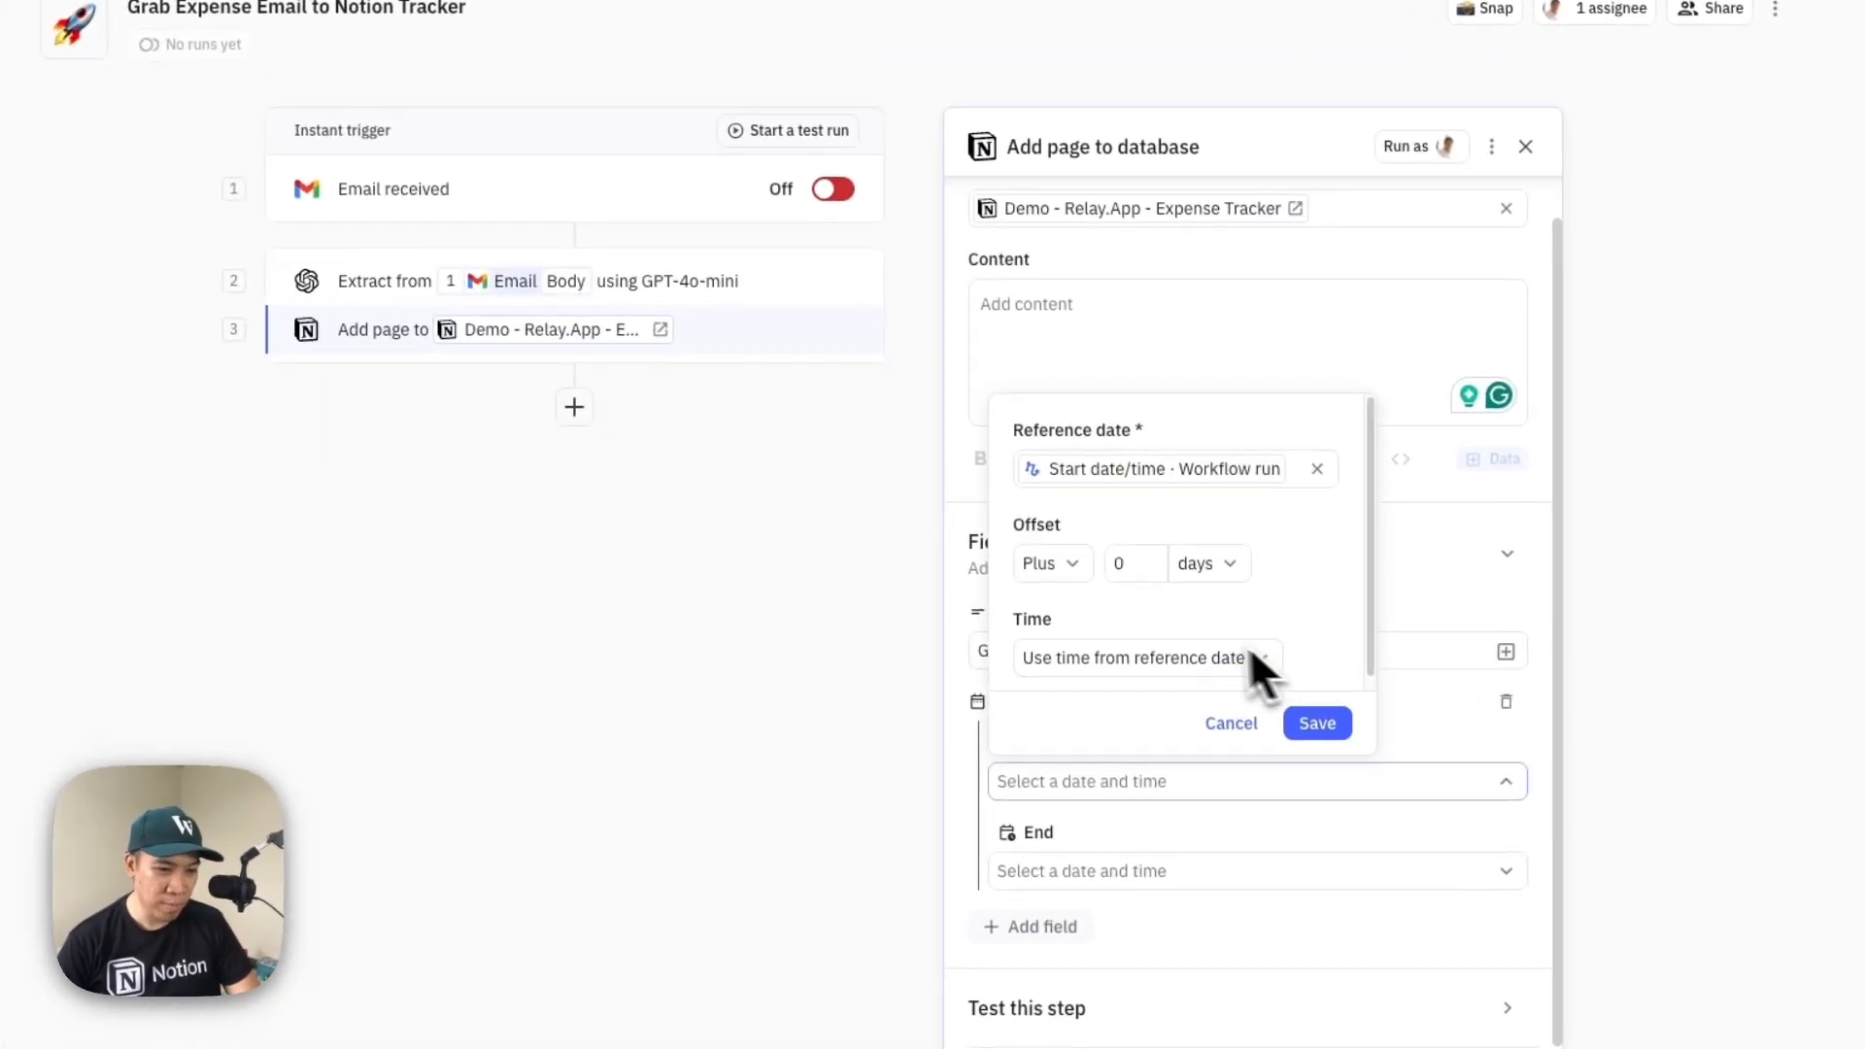
pyautogui.click(1317, 468)
pyautogui.click(1278, 476)
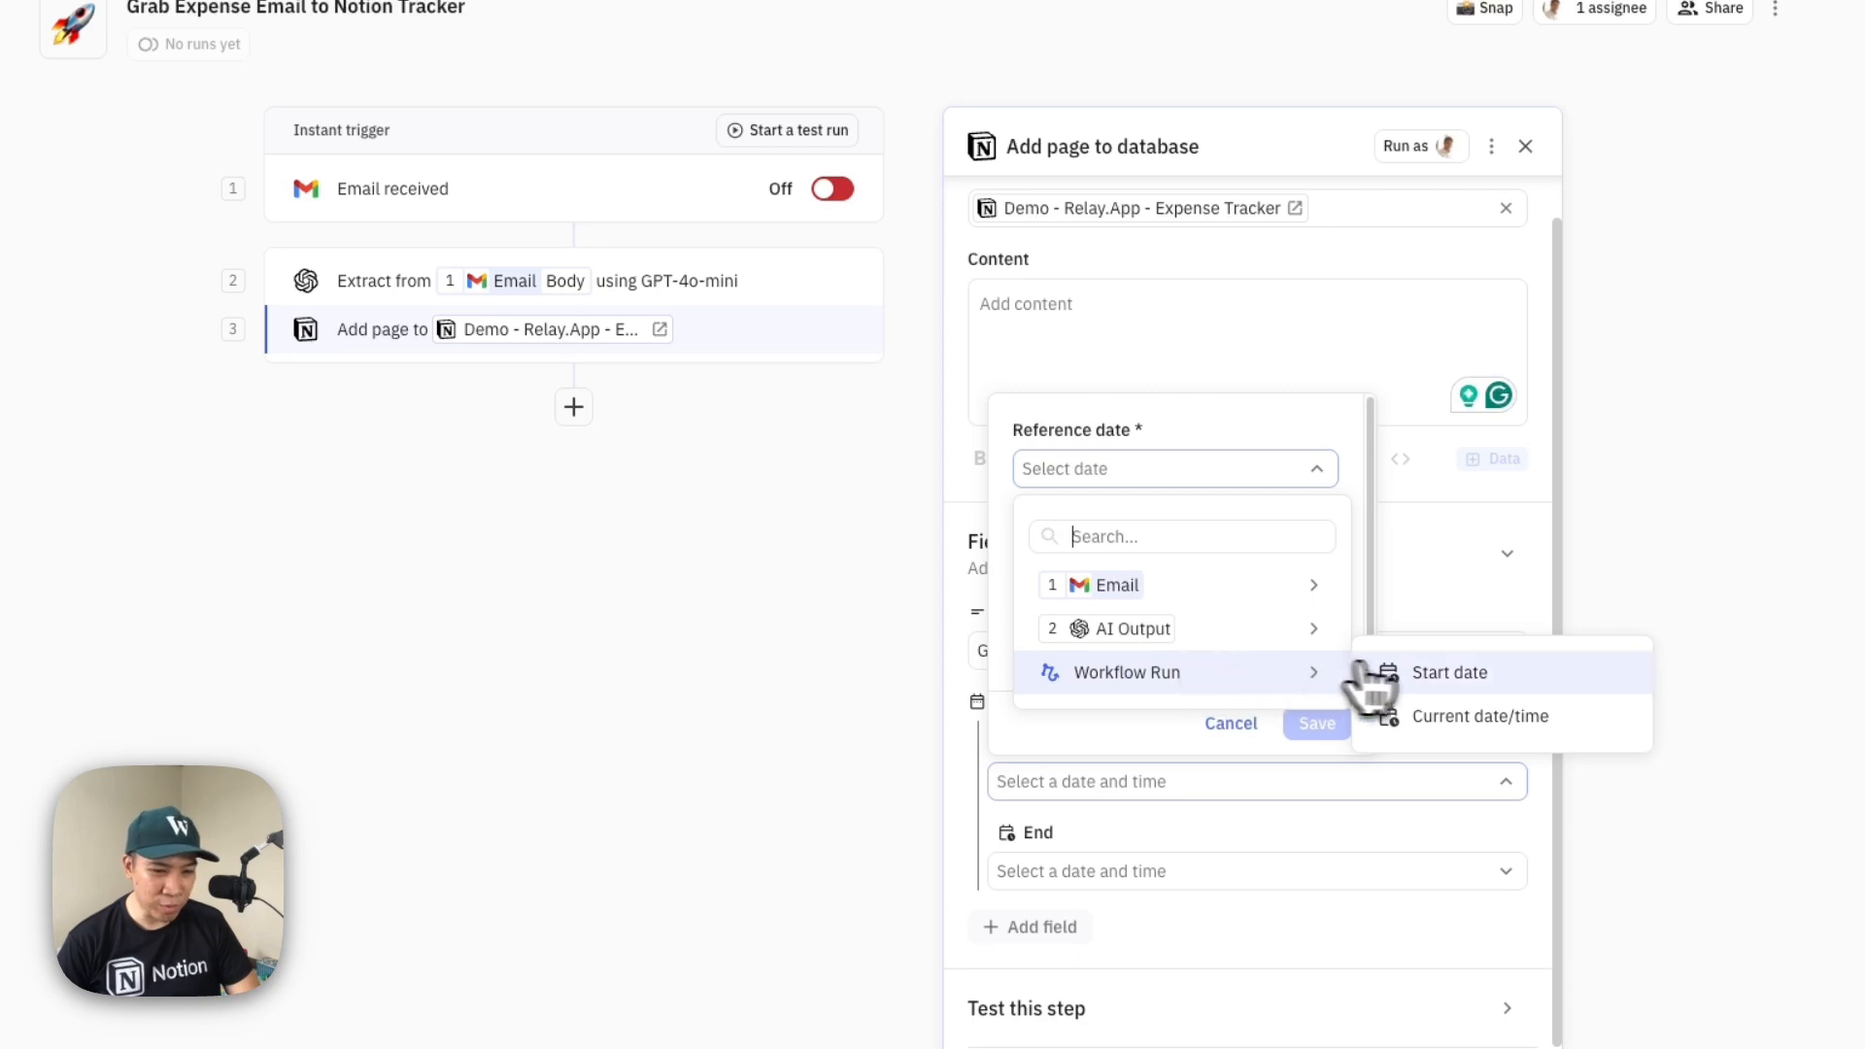
pyautogui.moveTo(1302, 601)
pyautogui.moveTo(1270, 670)
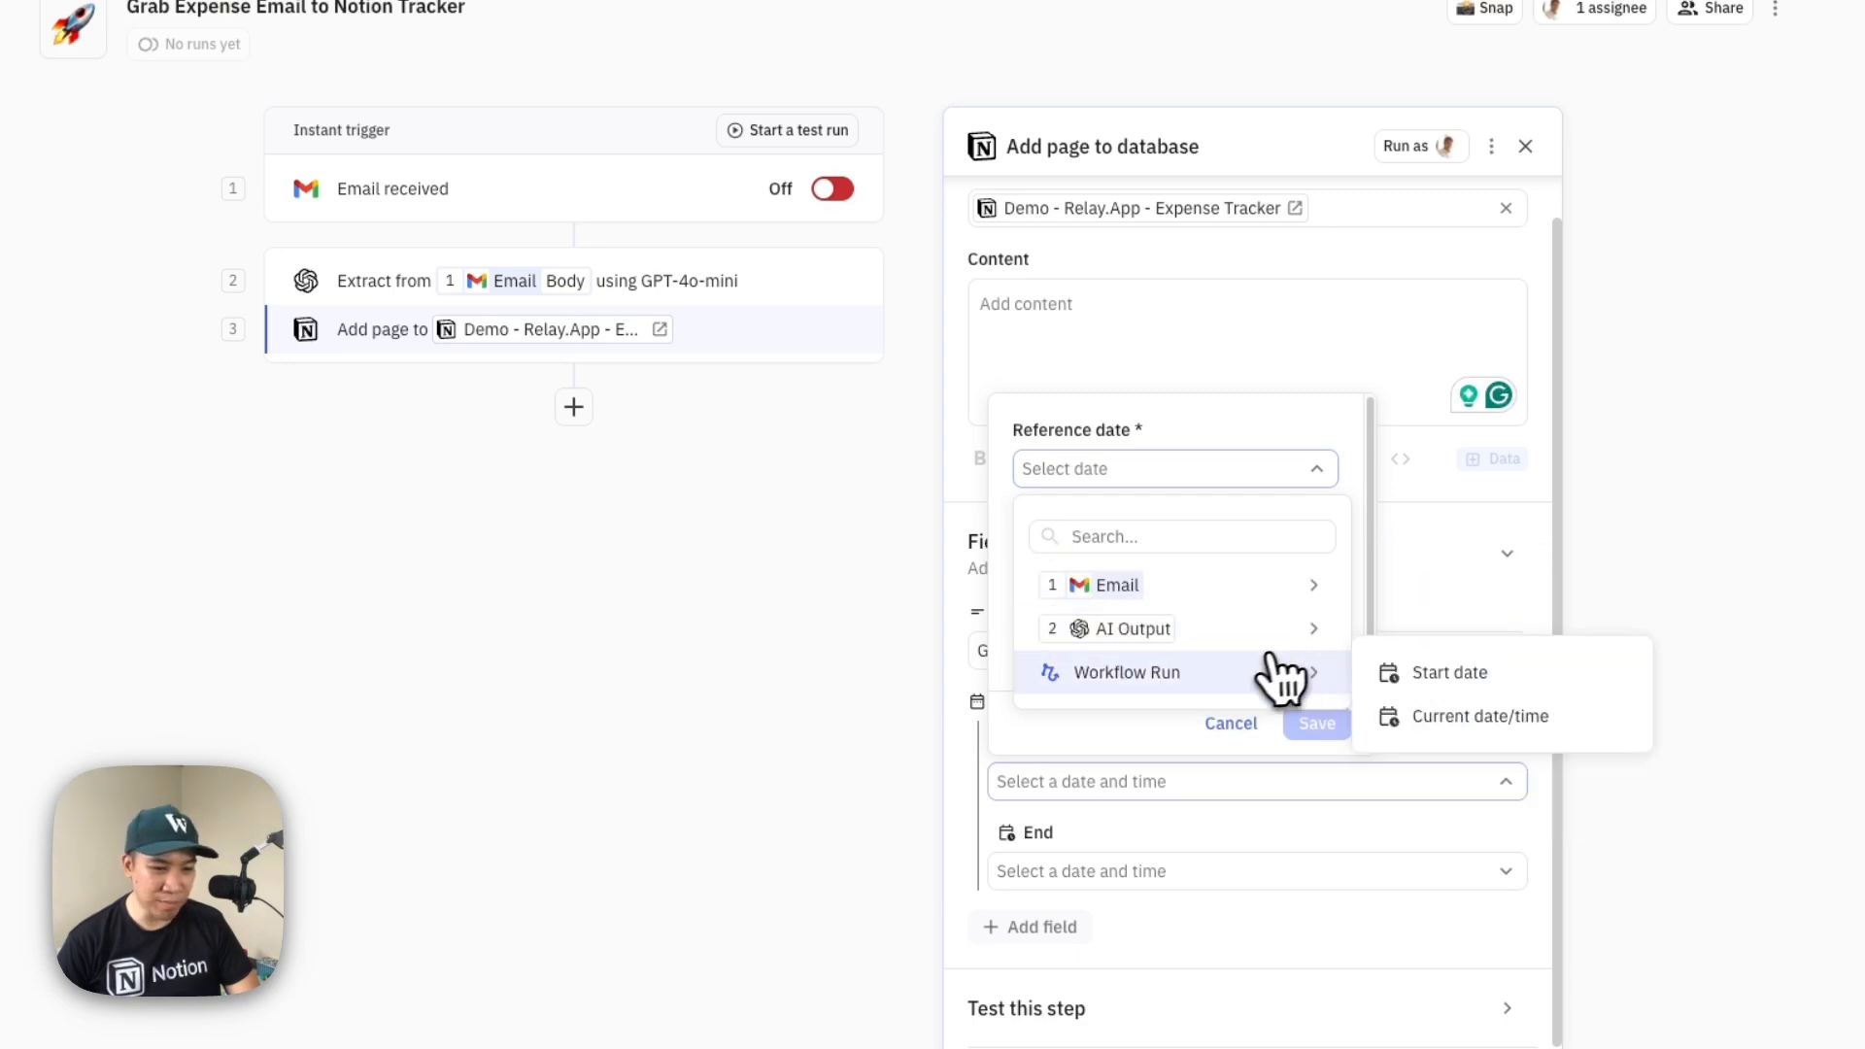
pyautogui.click(1440, 675)
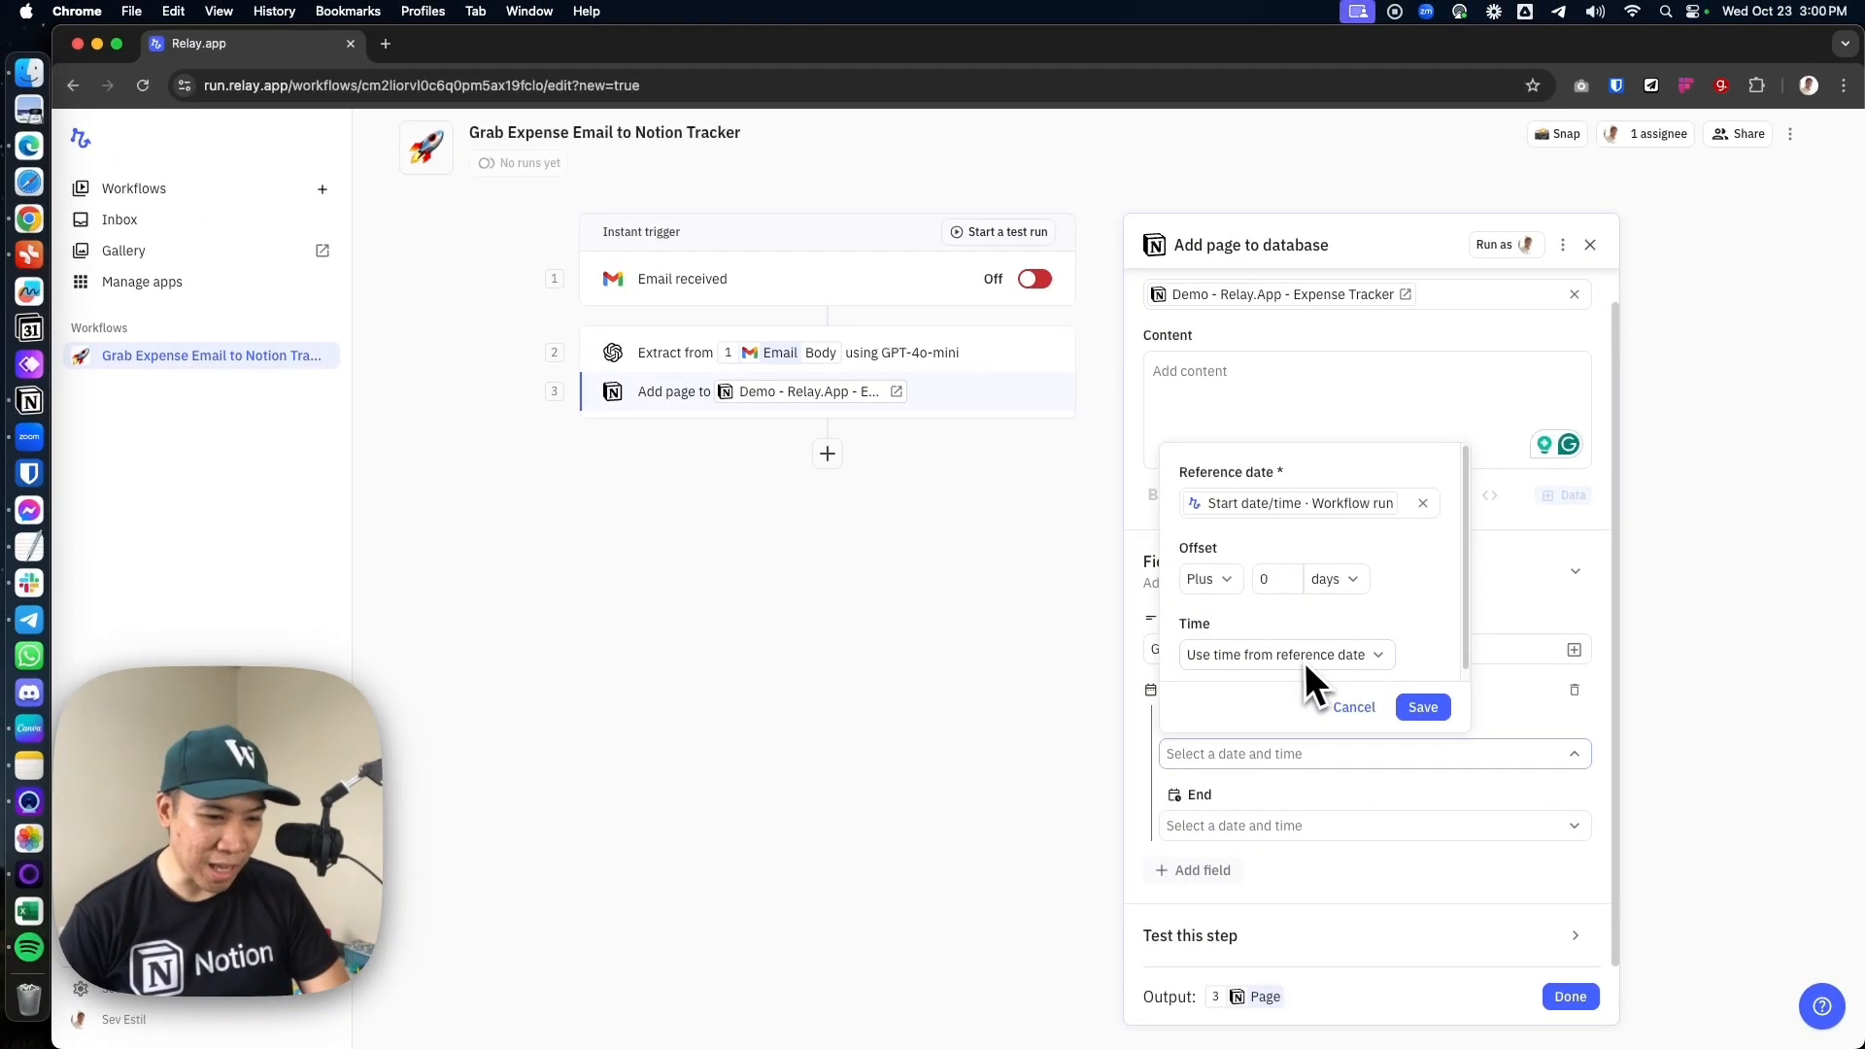
pyautogui.click(1365, 656)
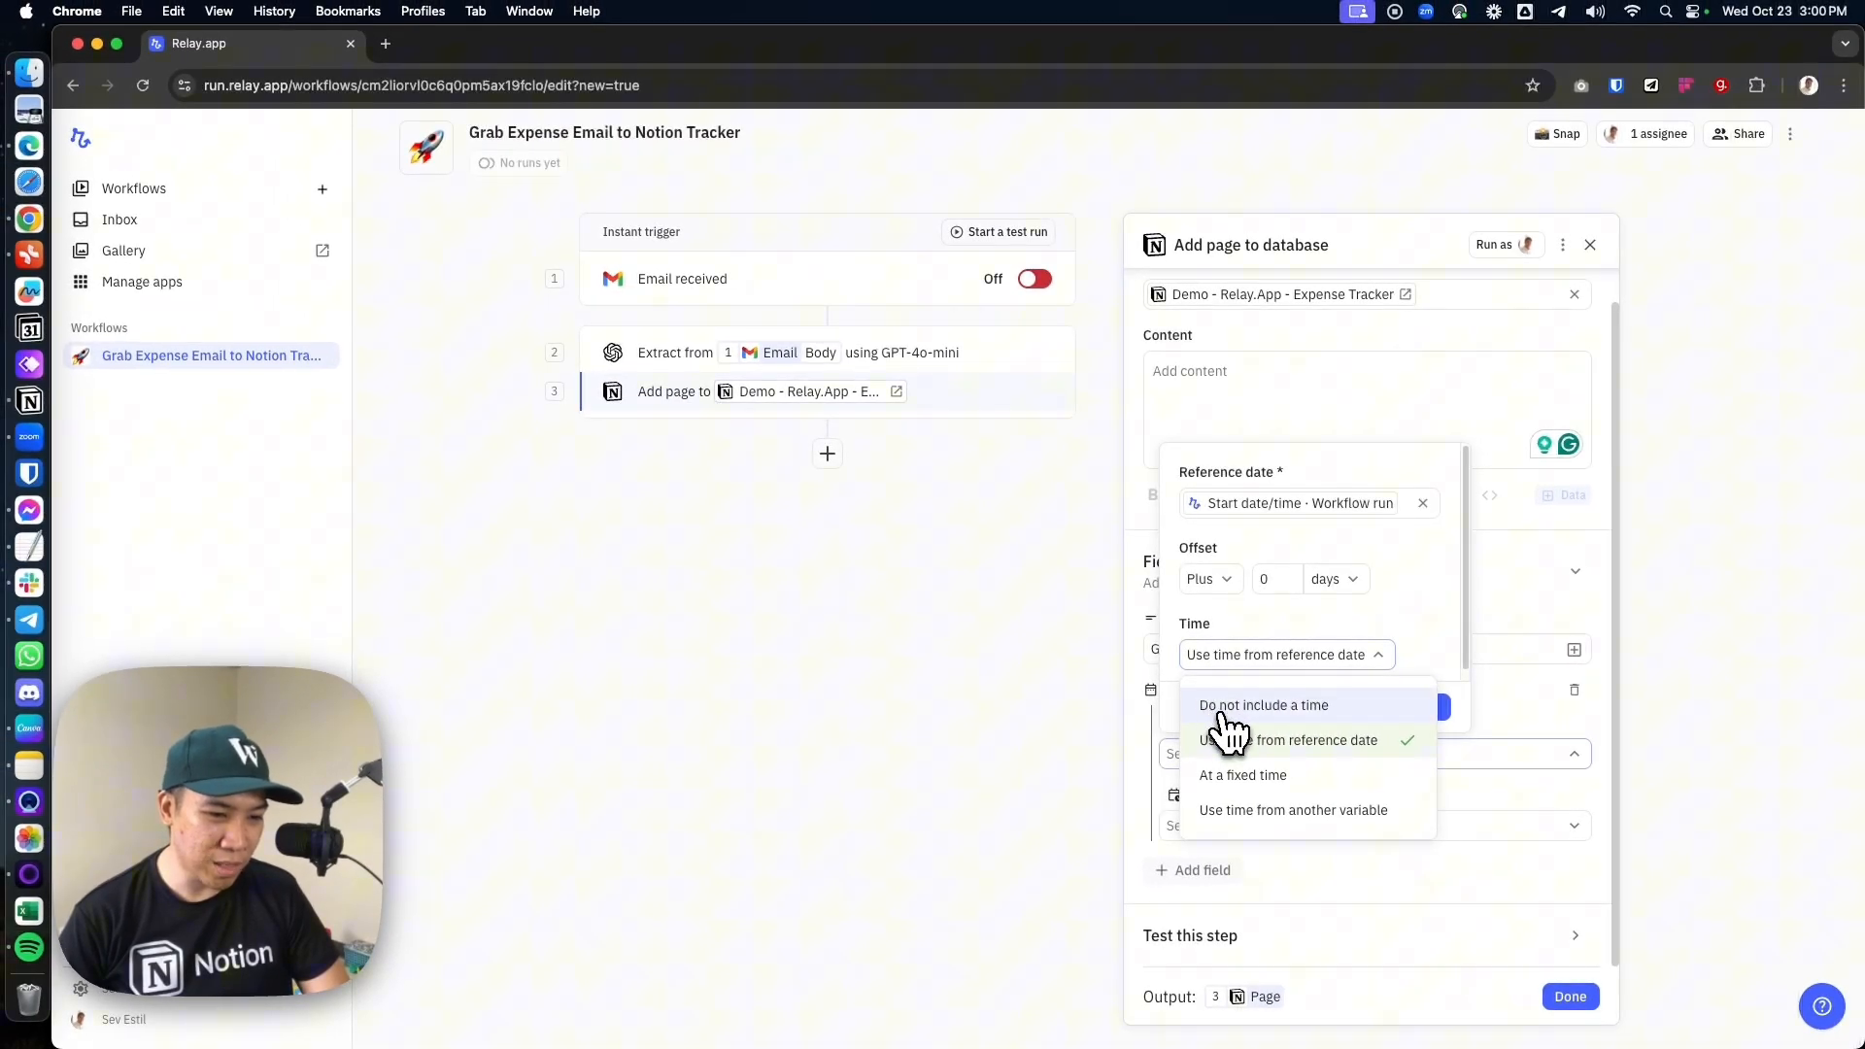
pyautogui.click(1229, 706)
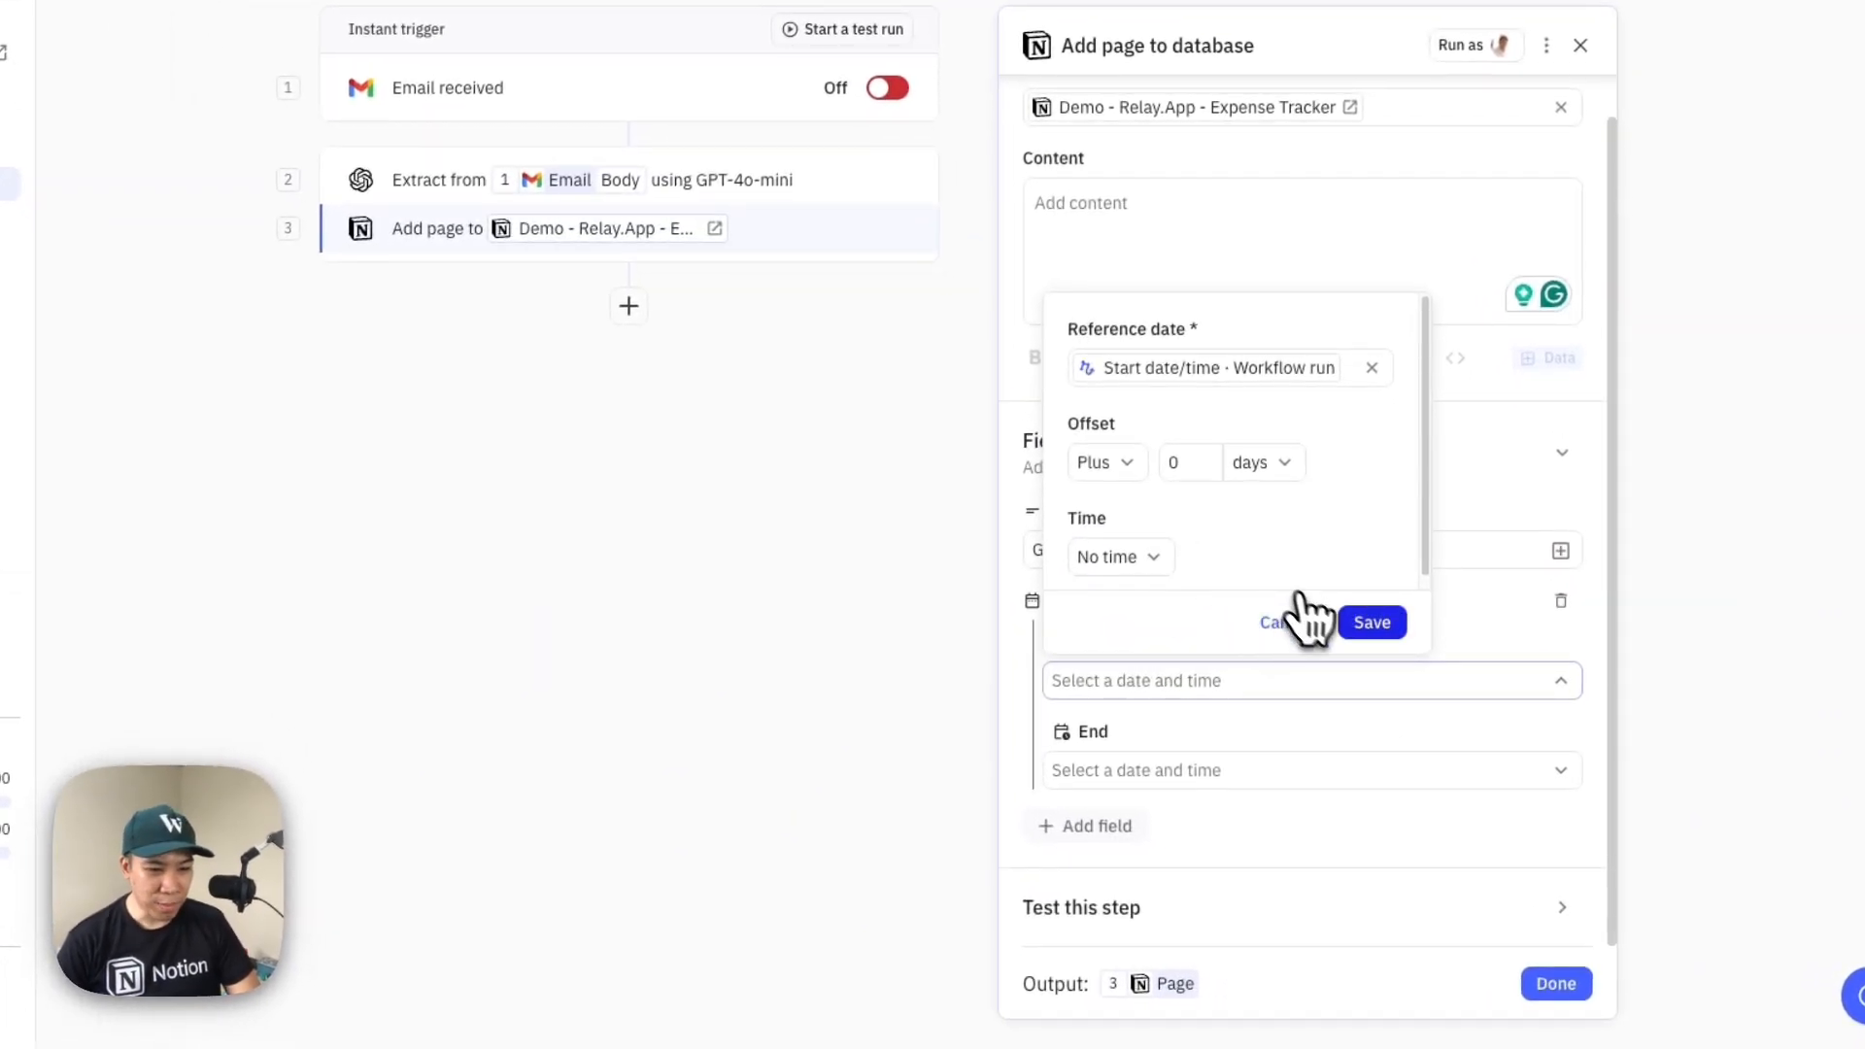
pyautogui.click(1371, 621)
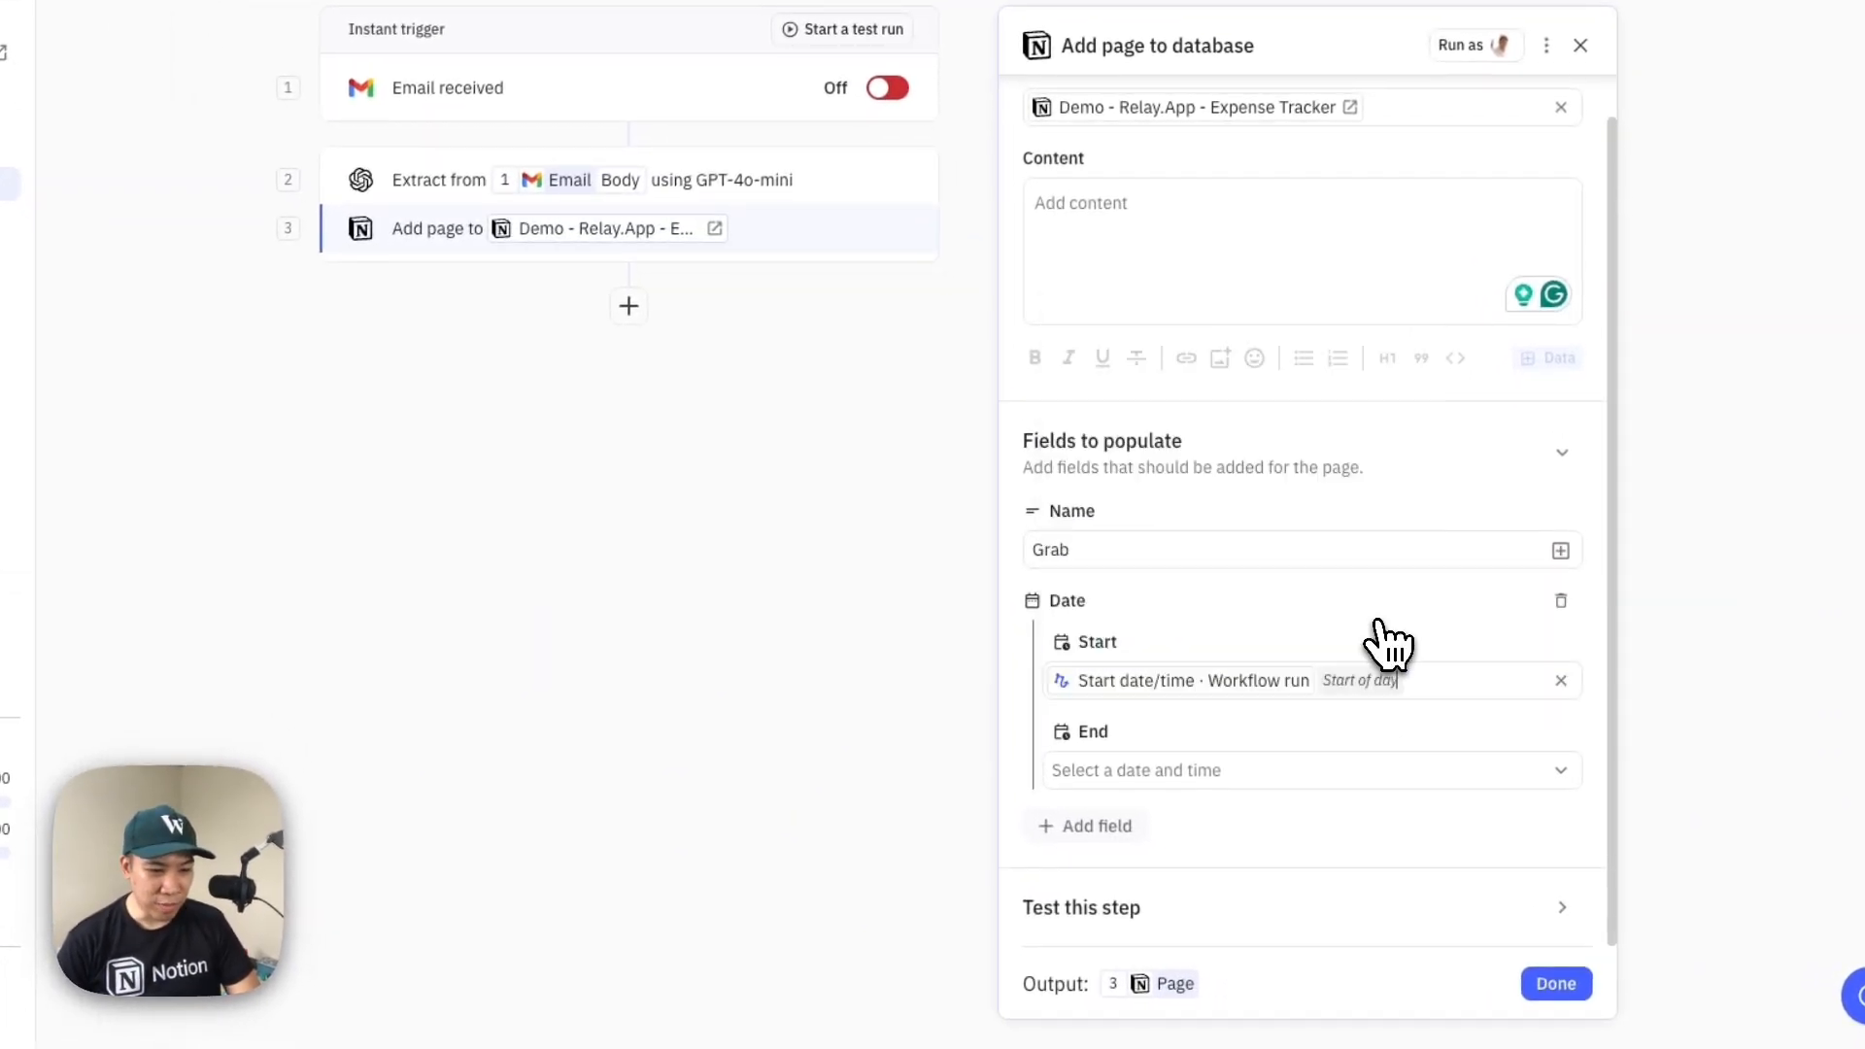
# Add the Amount field, map it to totalPaid from the AI Output, and finish the Add page to database step
pyautogui.click(1098, 845)
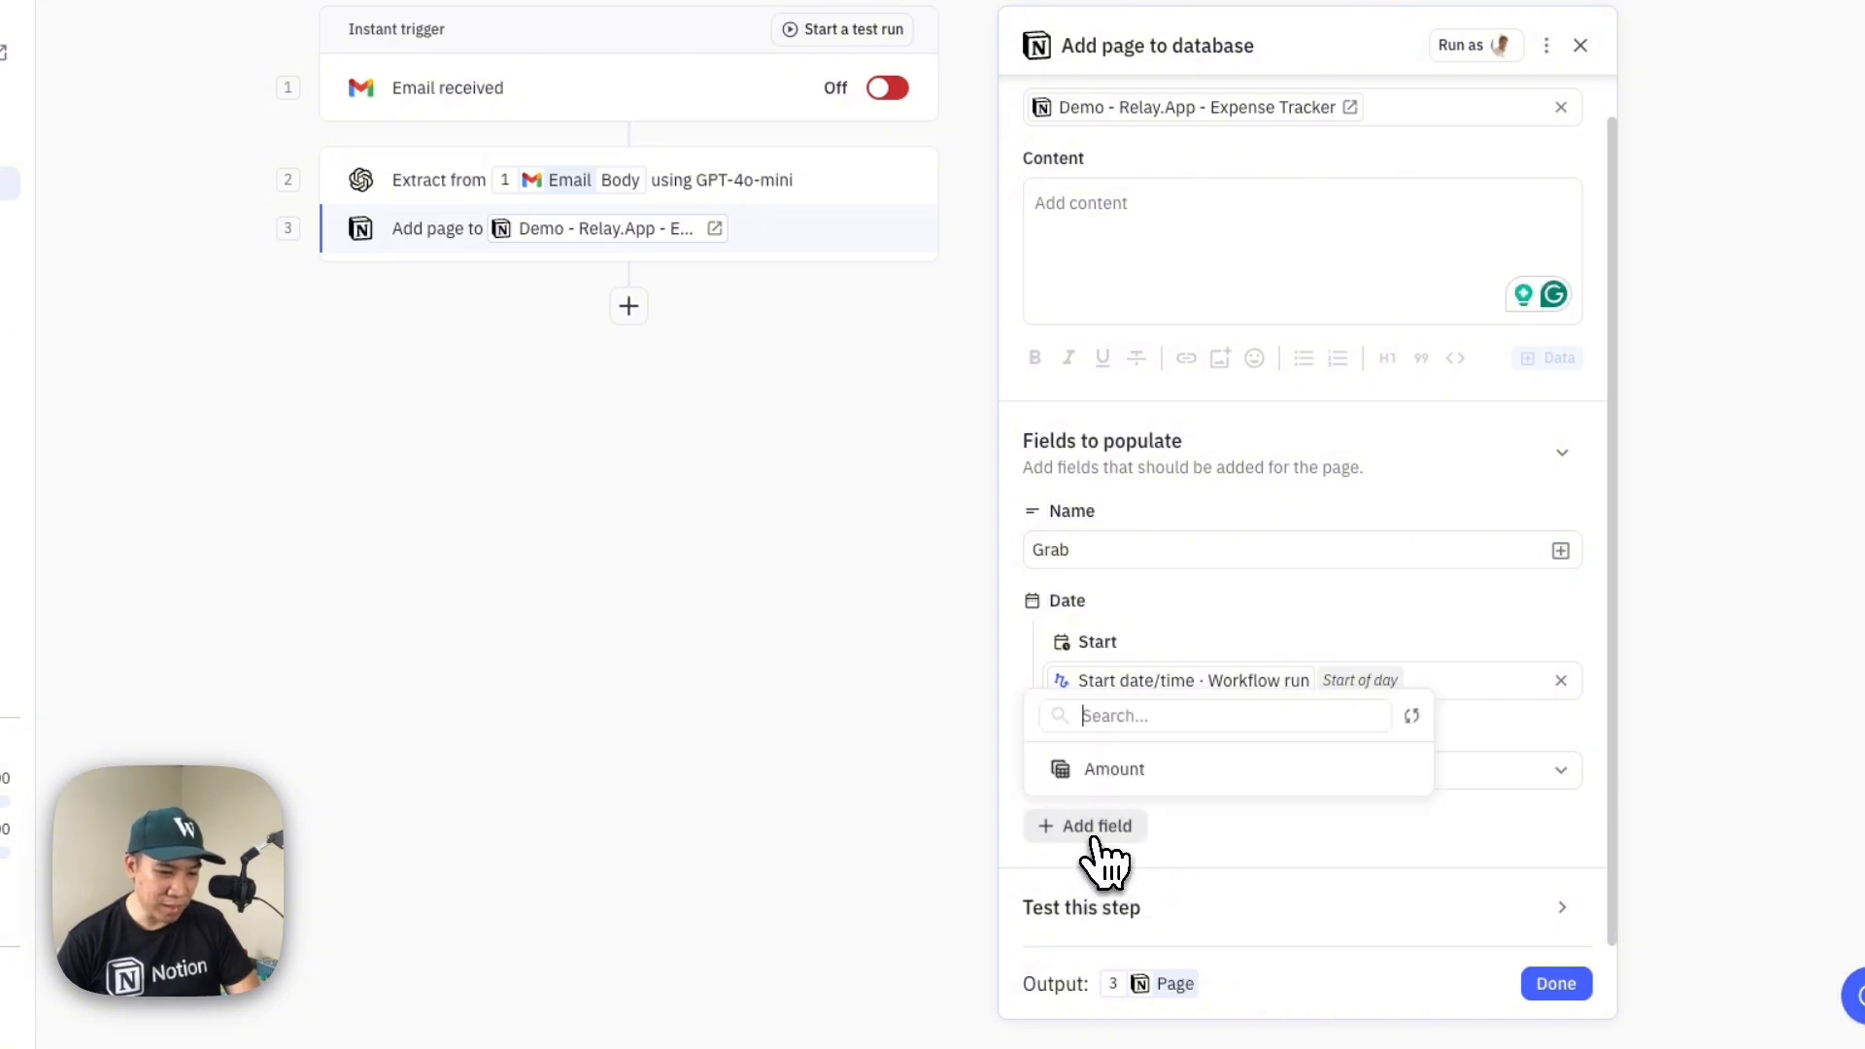
pyautogui.click(1122, 767)
pyautogui.scroll(-1, 1156, 801)
pyautogui.click(1152, 782)
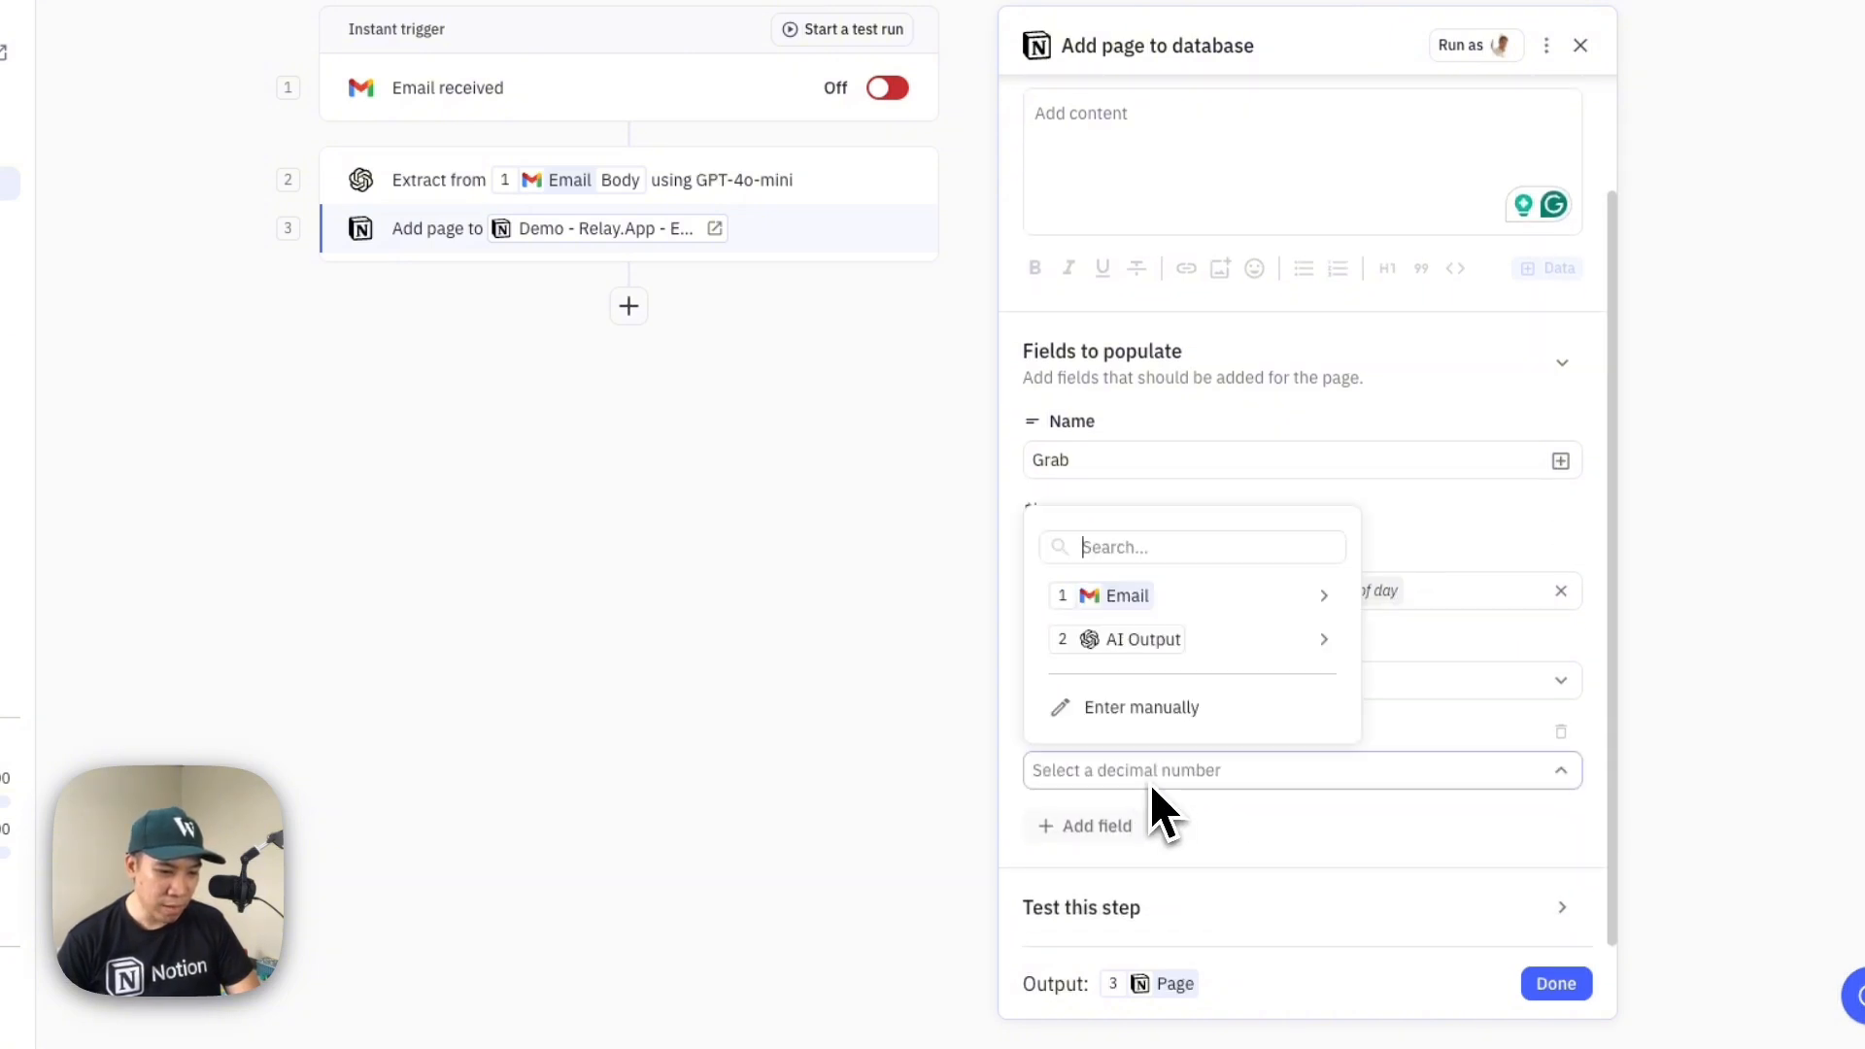
pyautogui.moveTo(1204, 639)
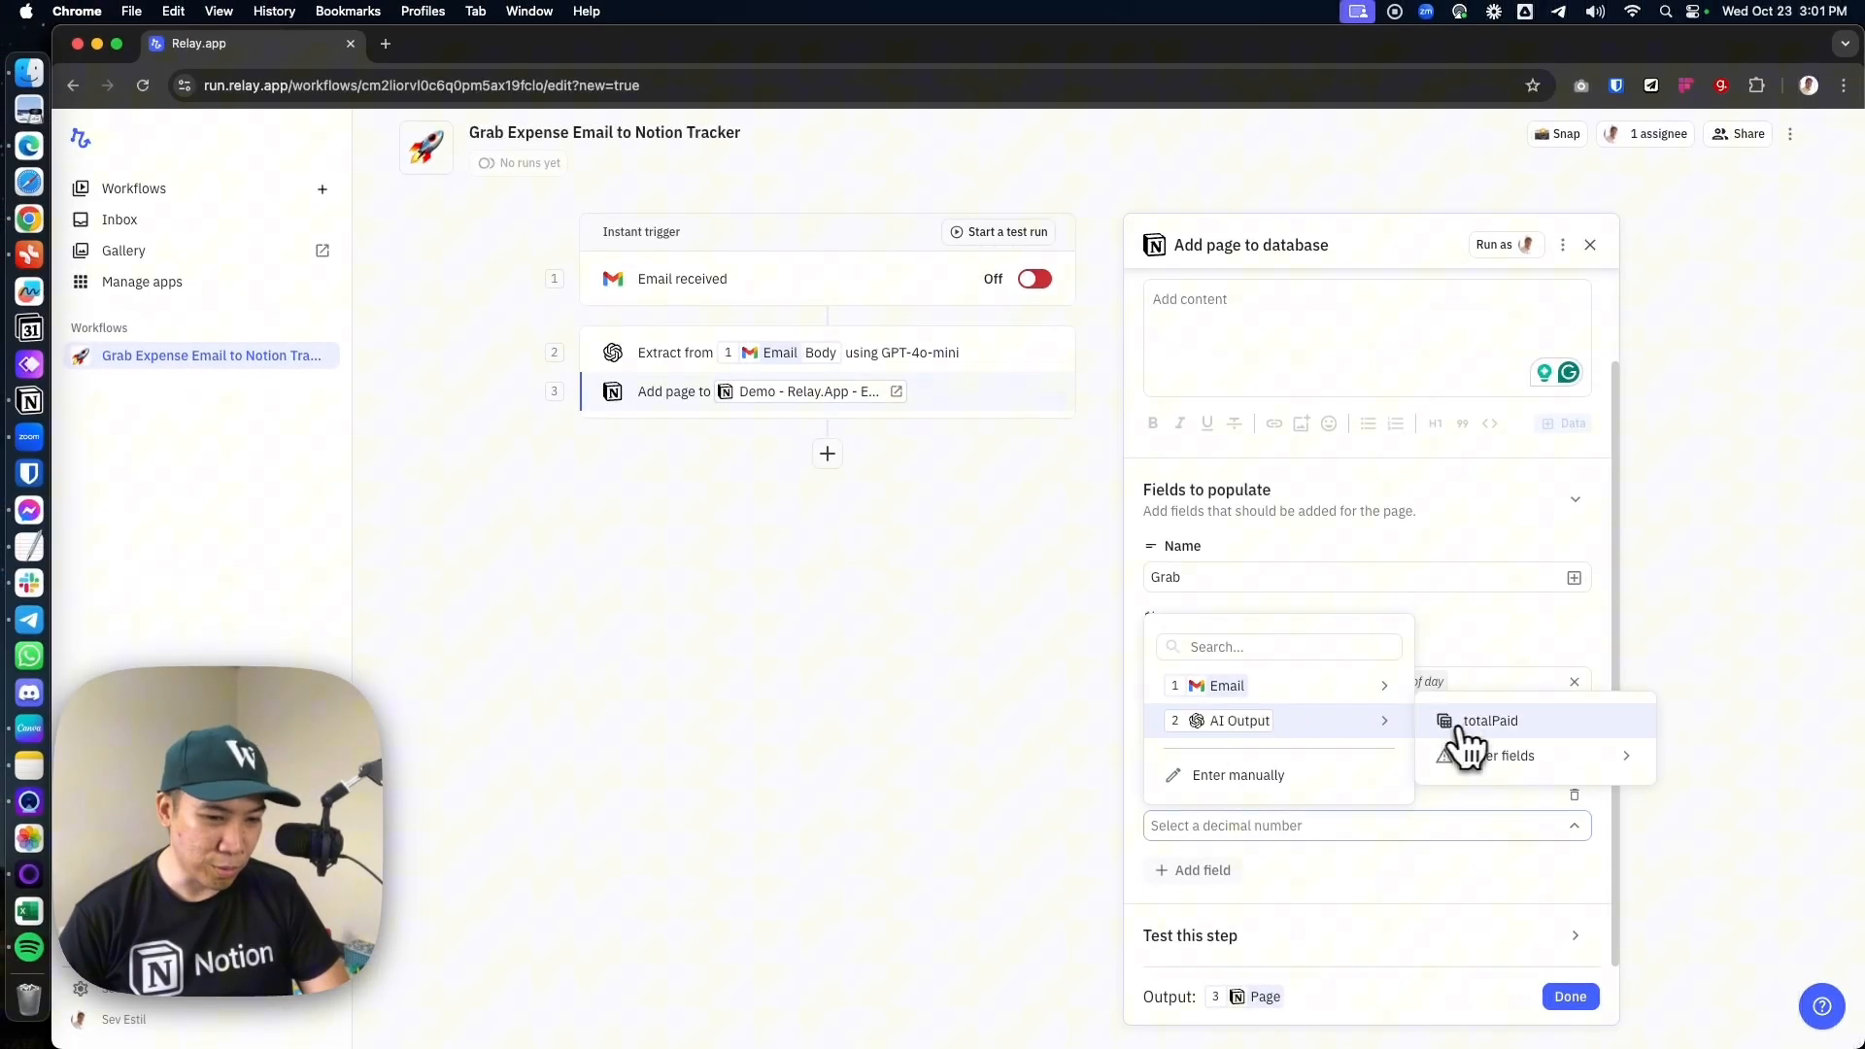
pyautogui.click(1472, 721)
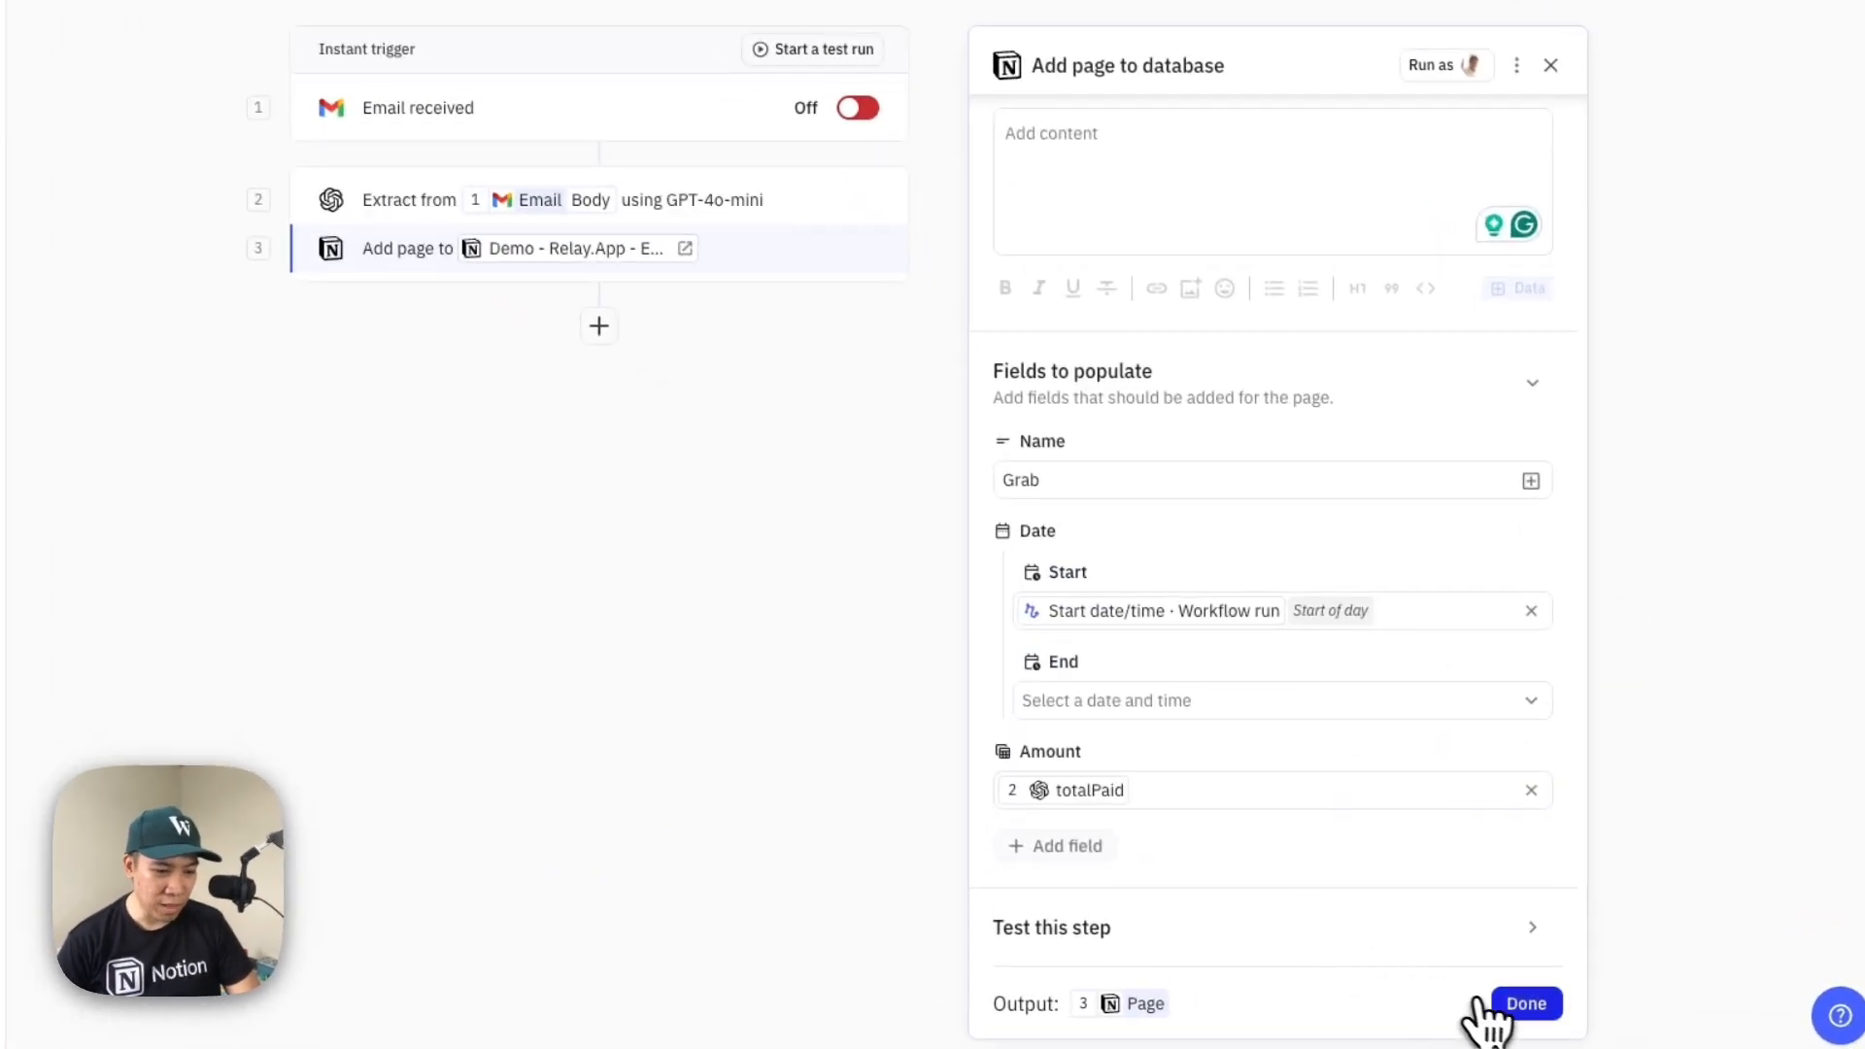
pyautogui.click(1515, 1004)
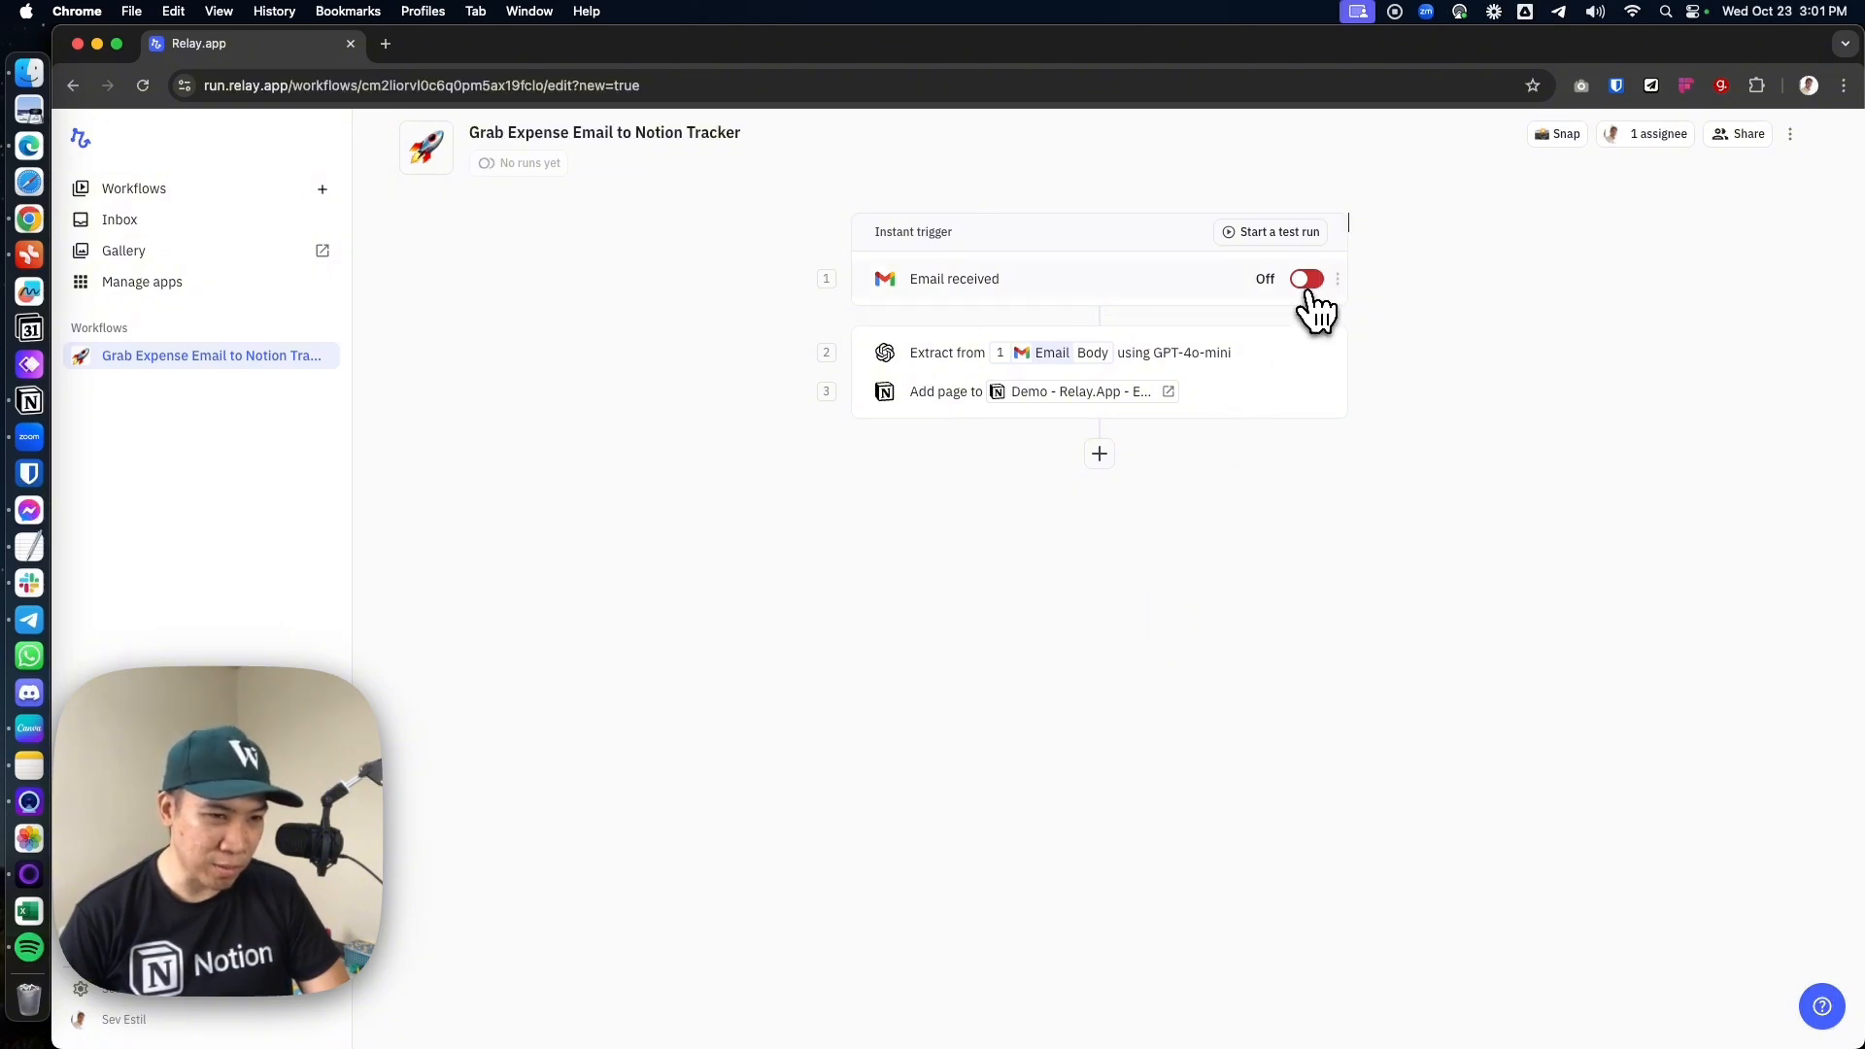
# Switch the trigger on and back off, and execute a test run with the first "Your Grab E-Receipt" email
pyautogui.click(1307, 281)
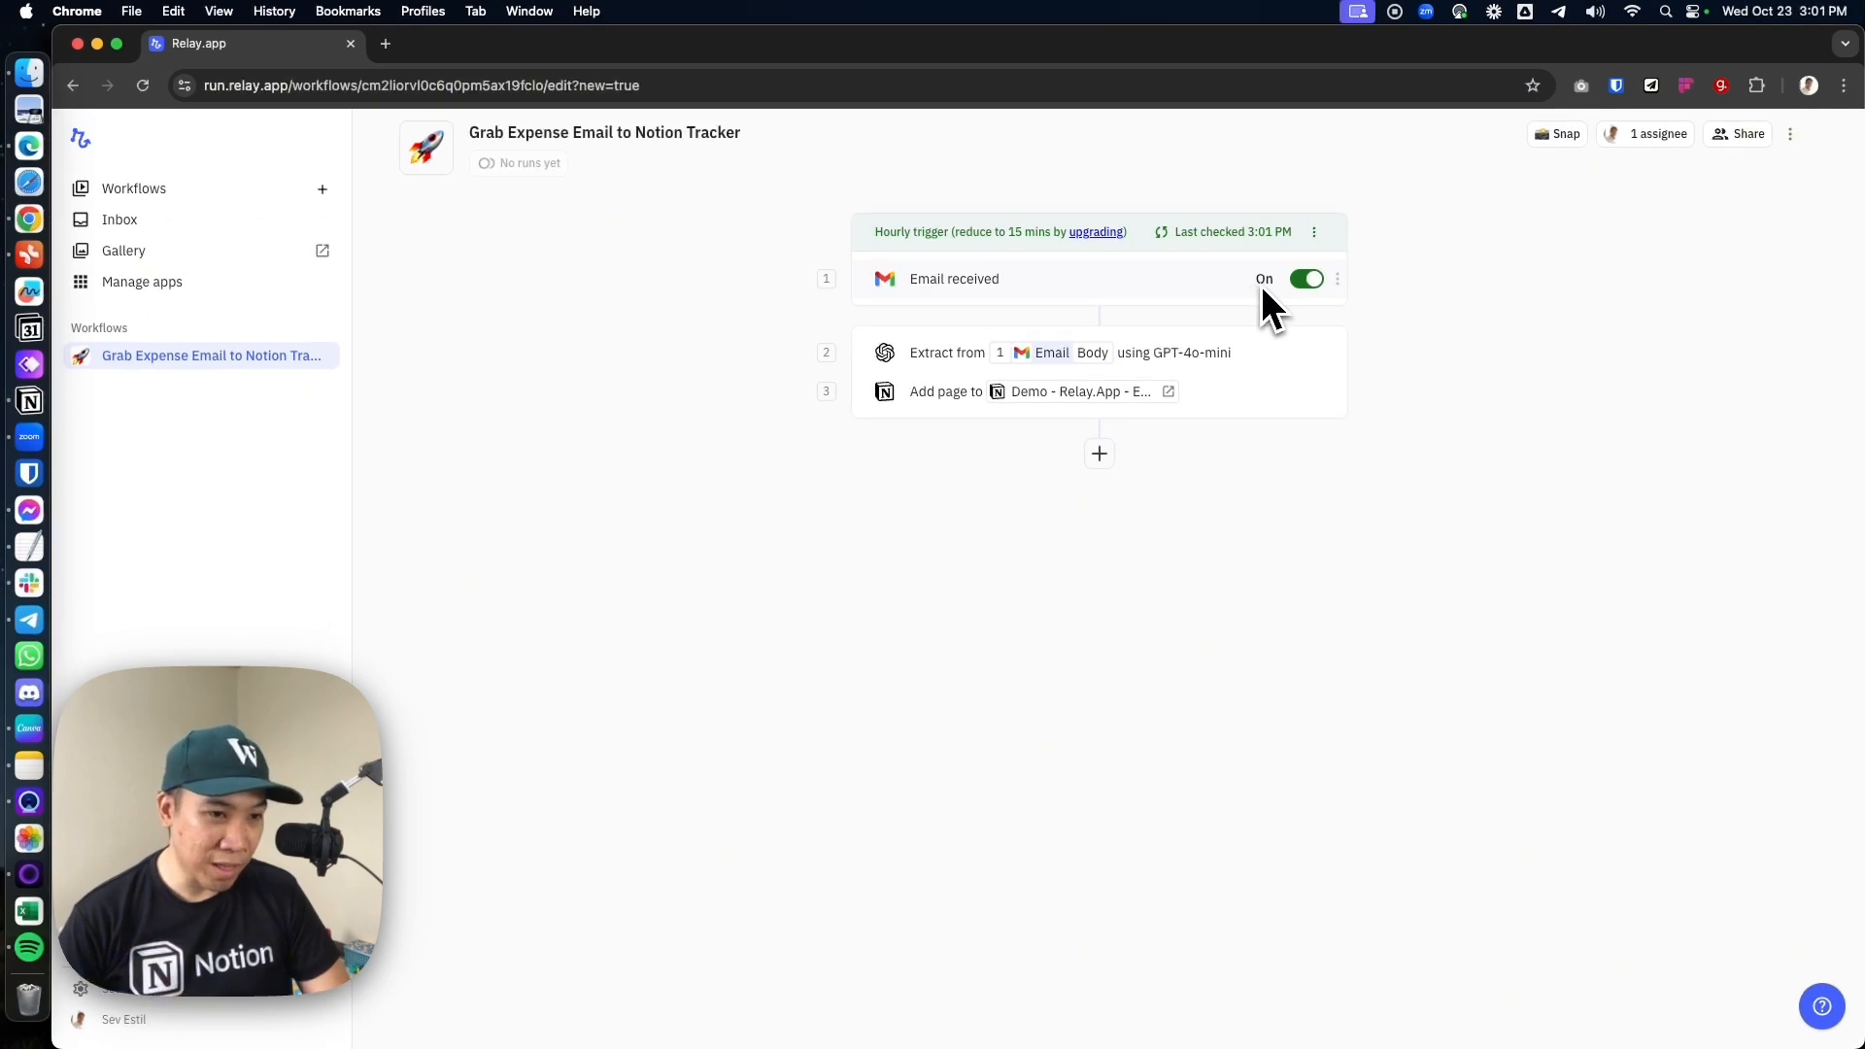
pyautogui.click(1293, 281)
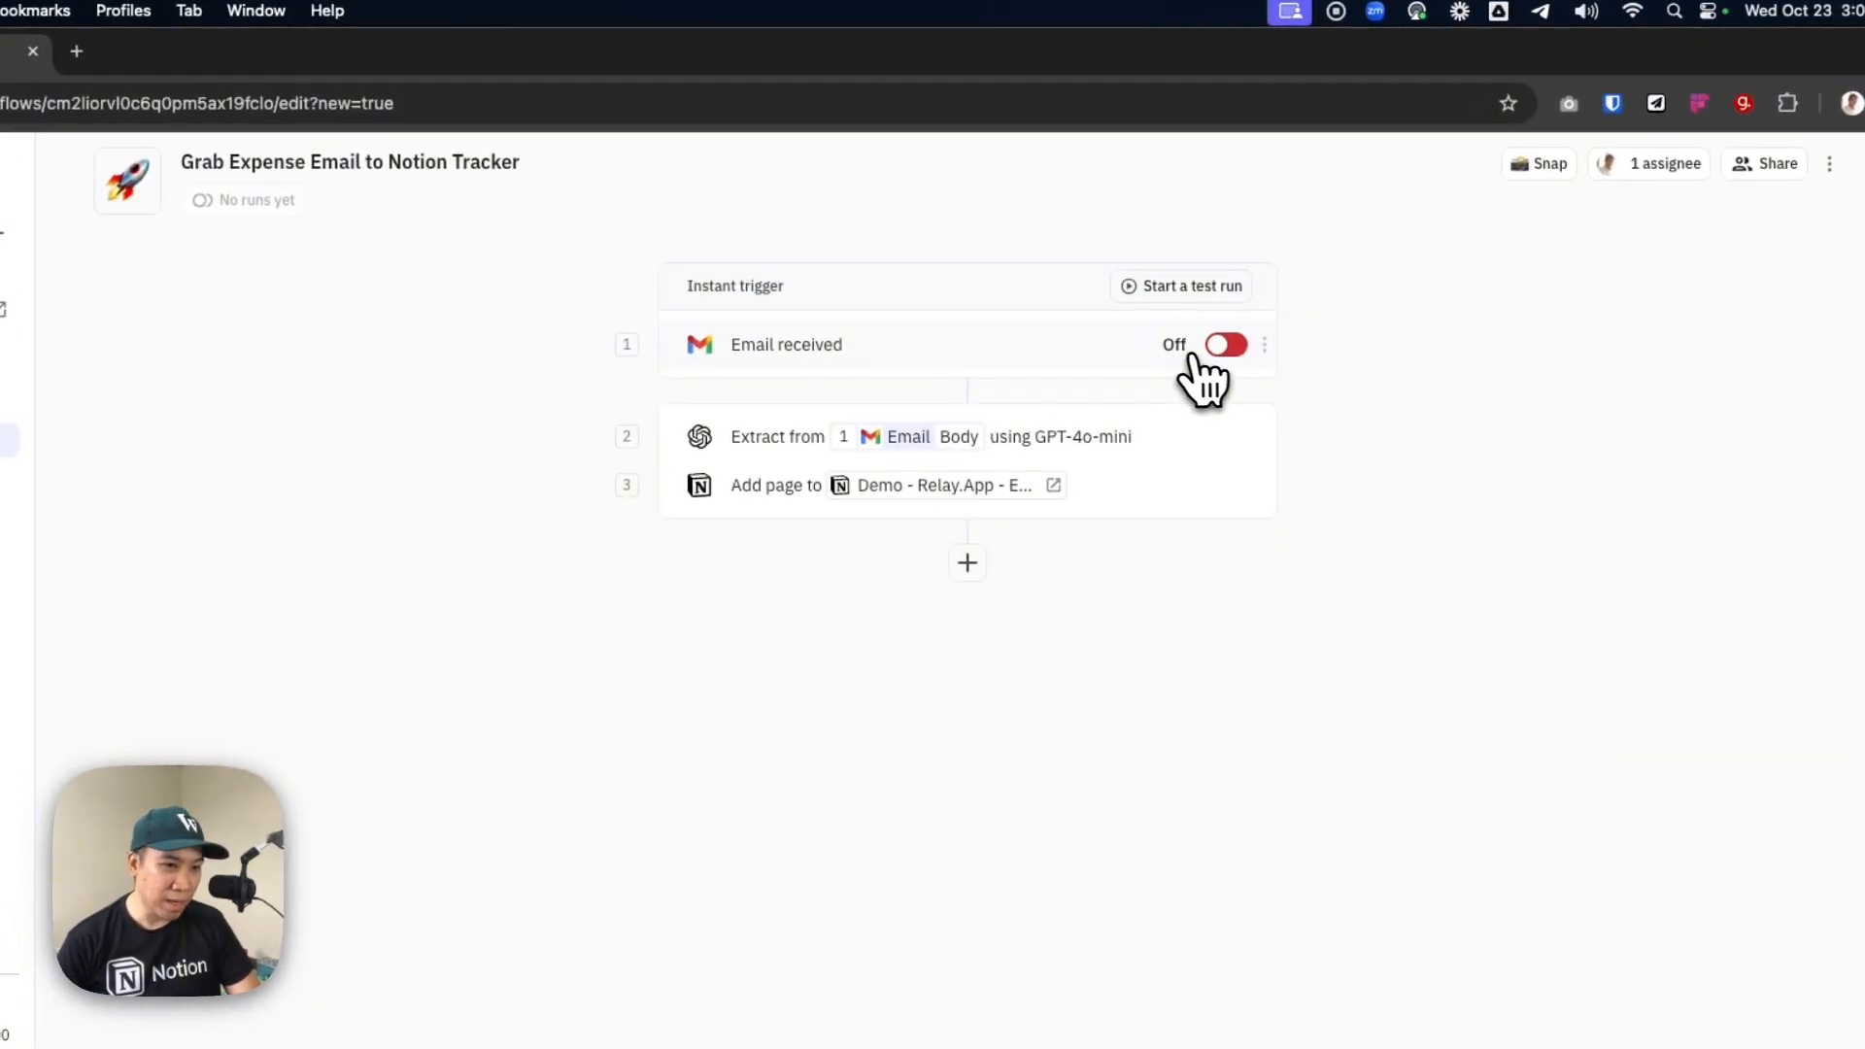
pyautogui.click(1195, 290)
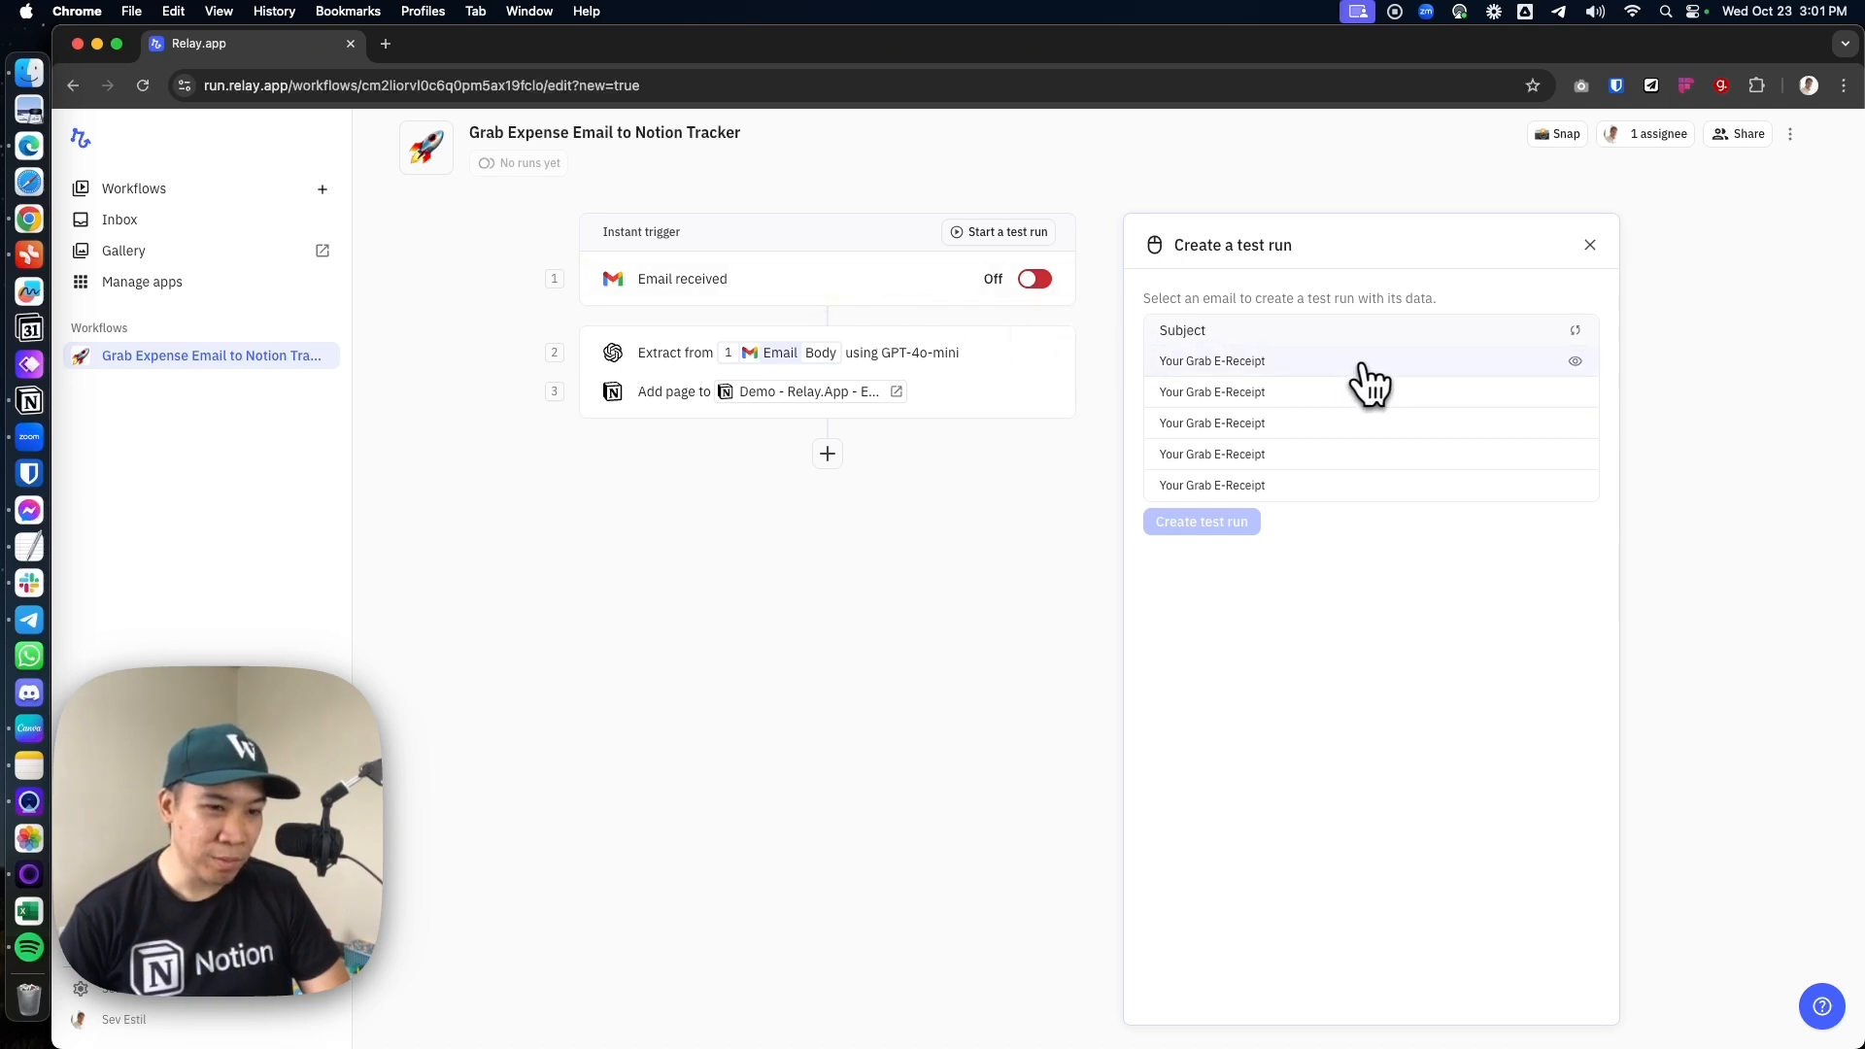
pyautogui.click(1409, 383)
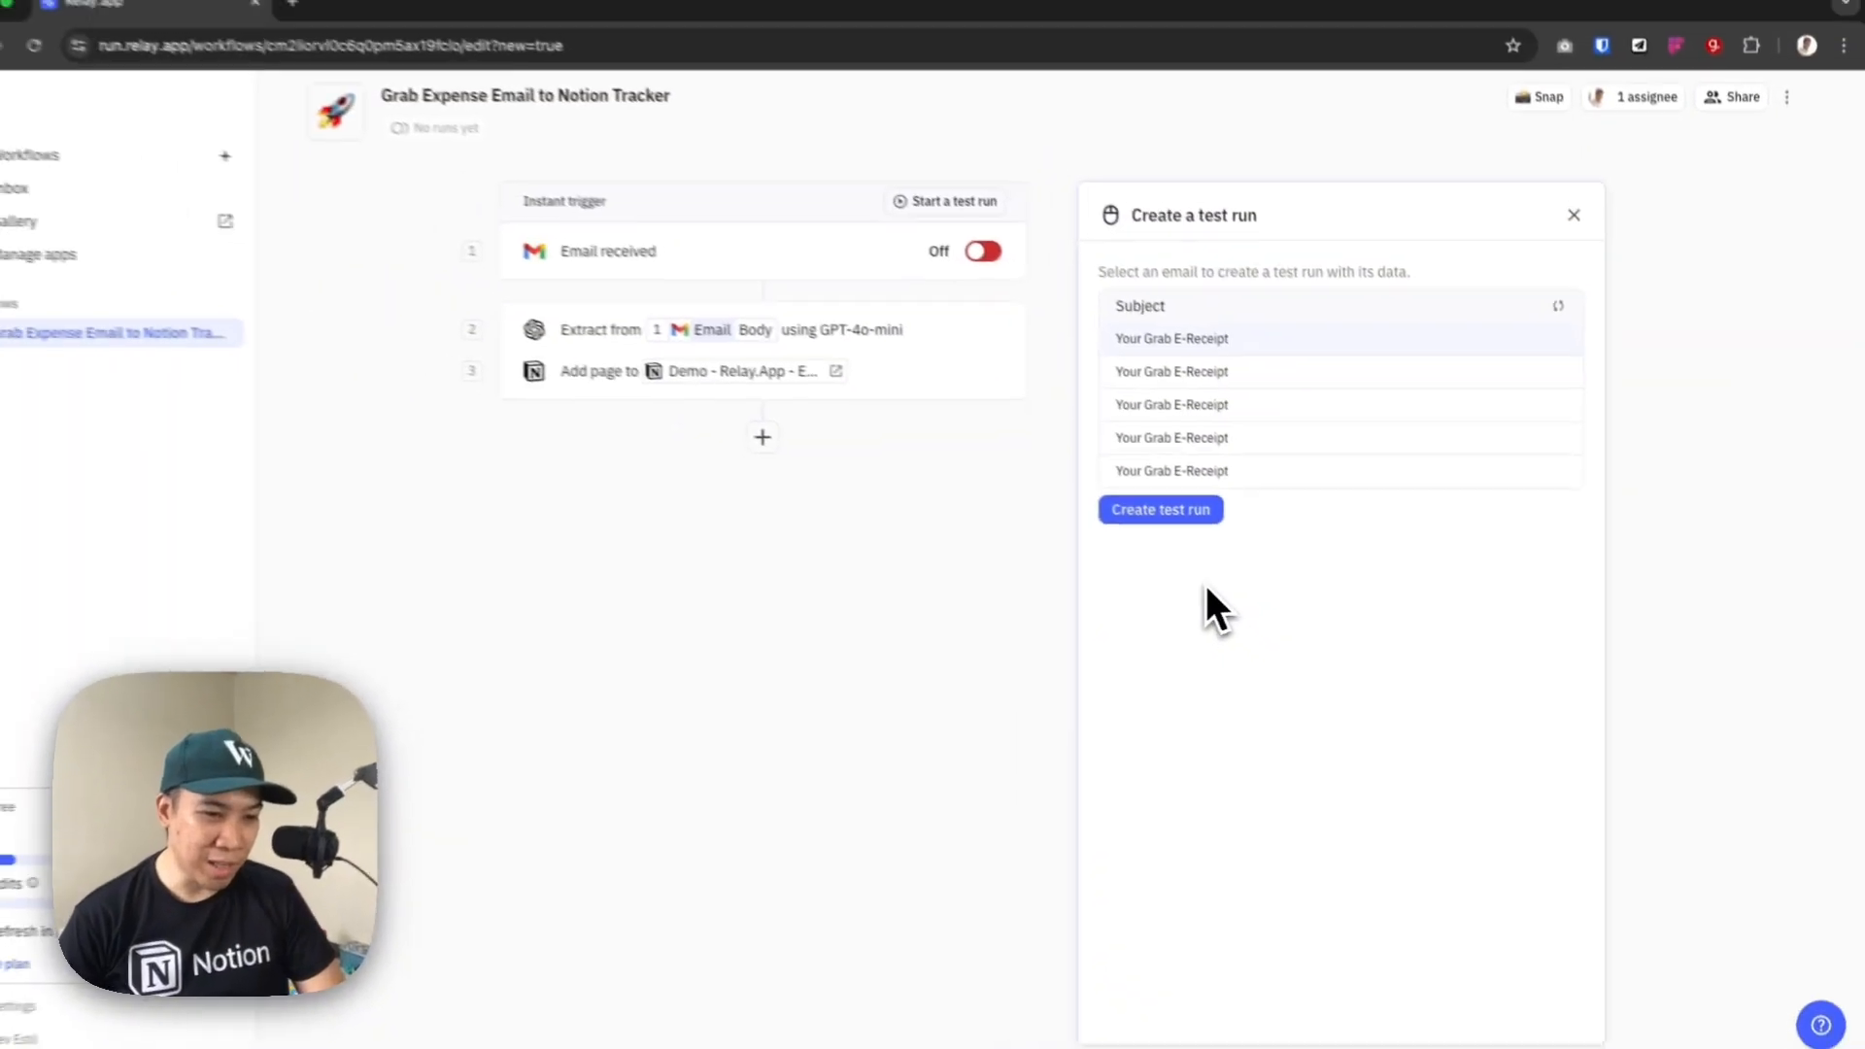
pyautogui.click(1215, 534)
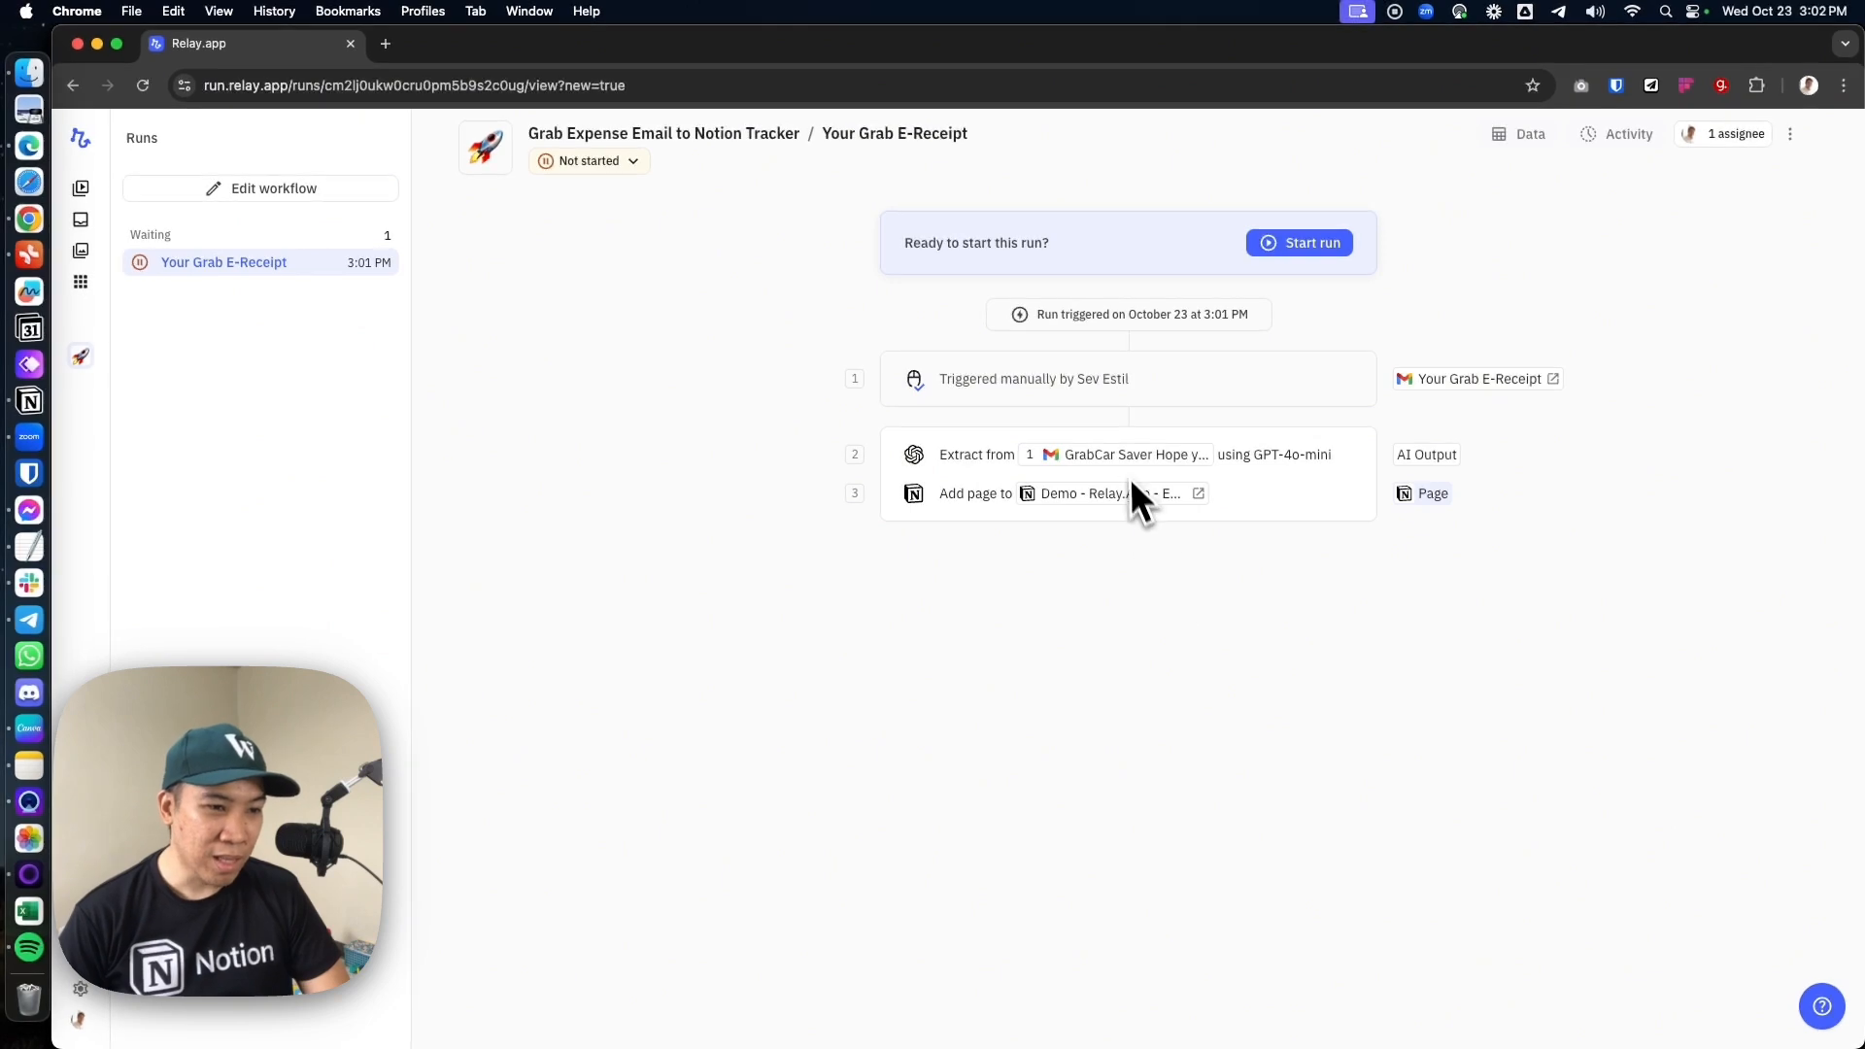
pyautogui.click(1310, 255)
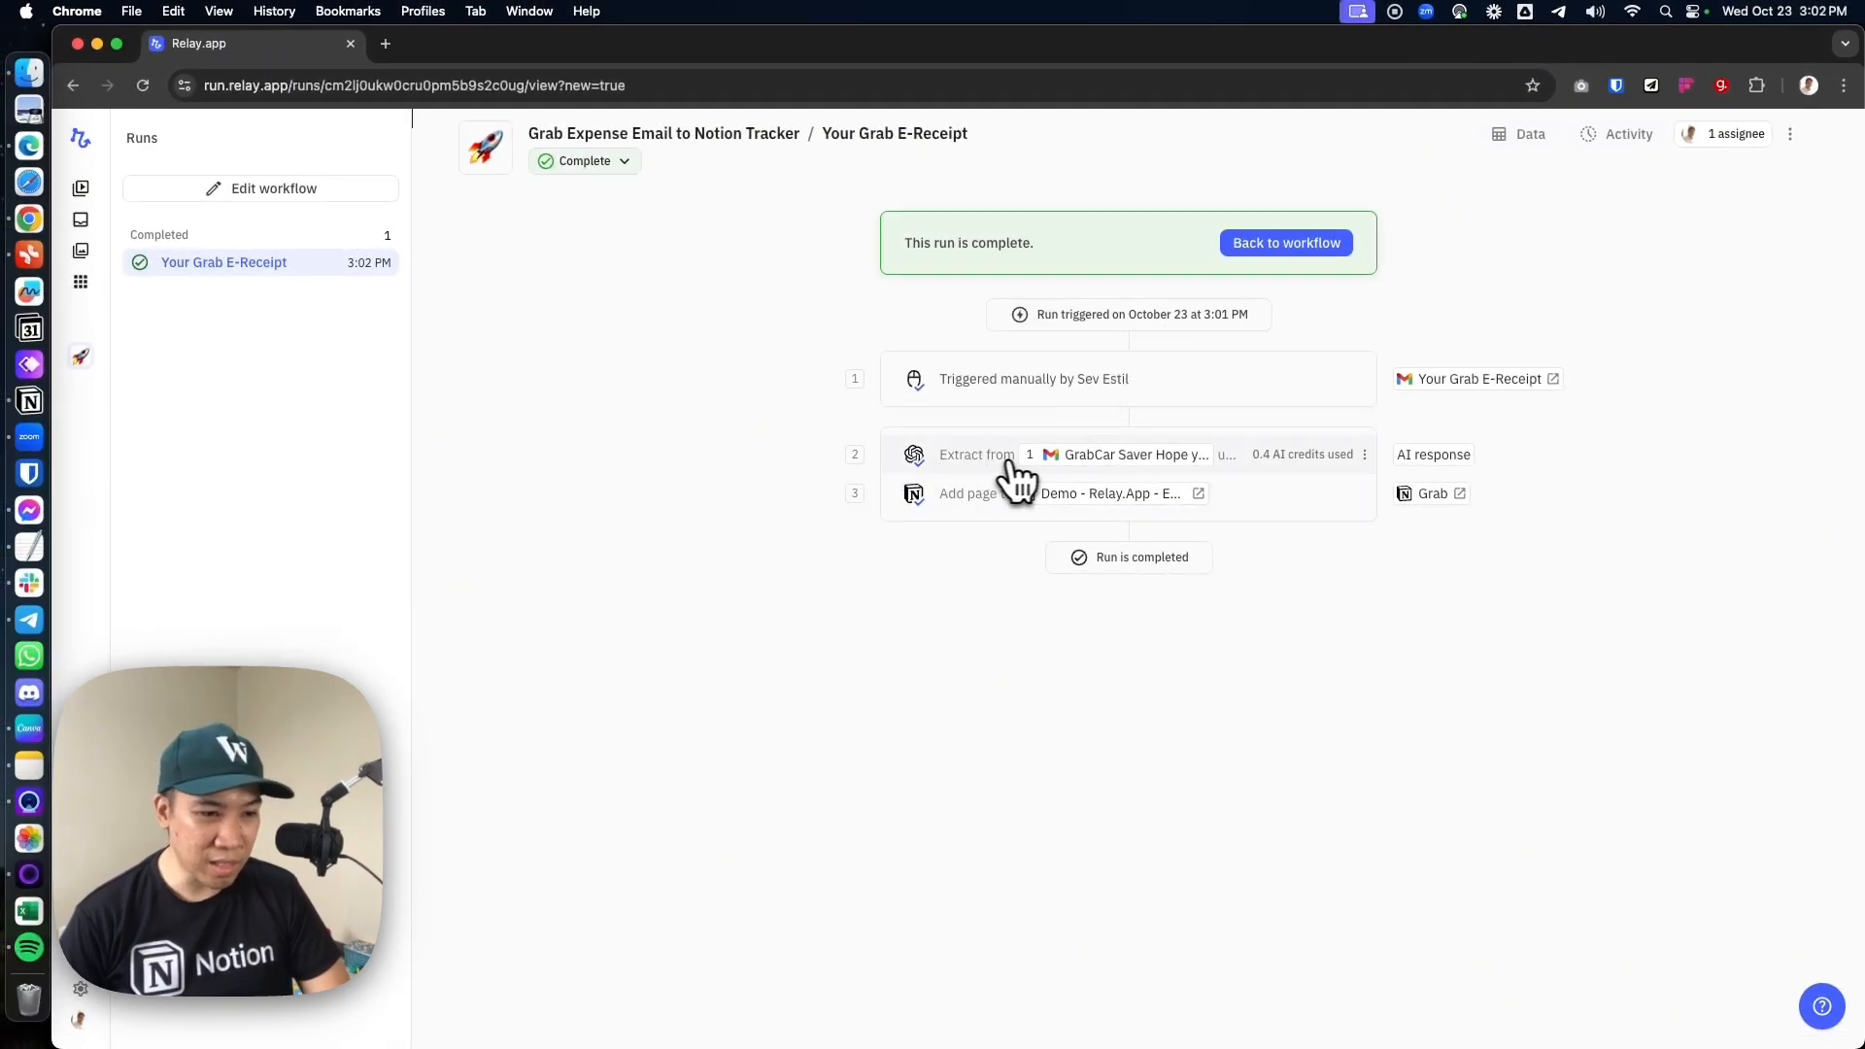
# In Notion, reload the Email to Expenses Tracker page by visiting another page, and check the new Grab entry's date and amount
pyautogui.moveTo(1111, 461)
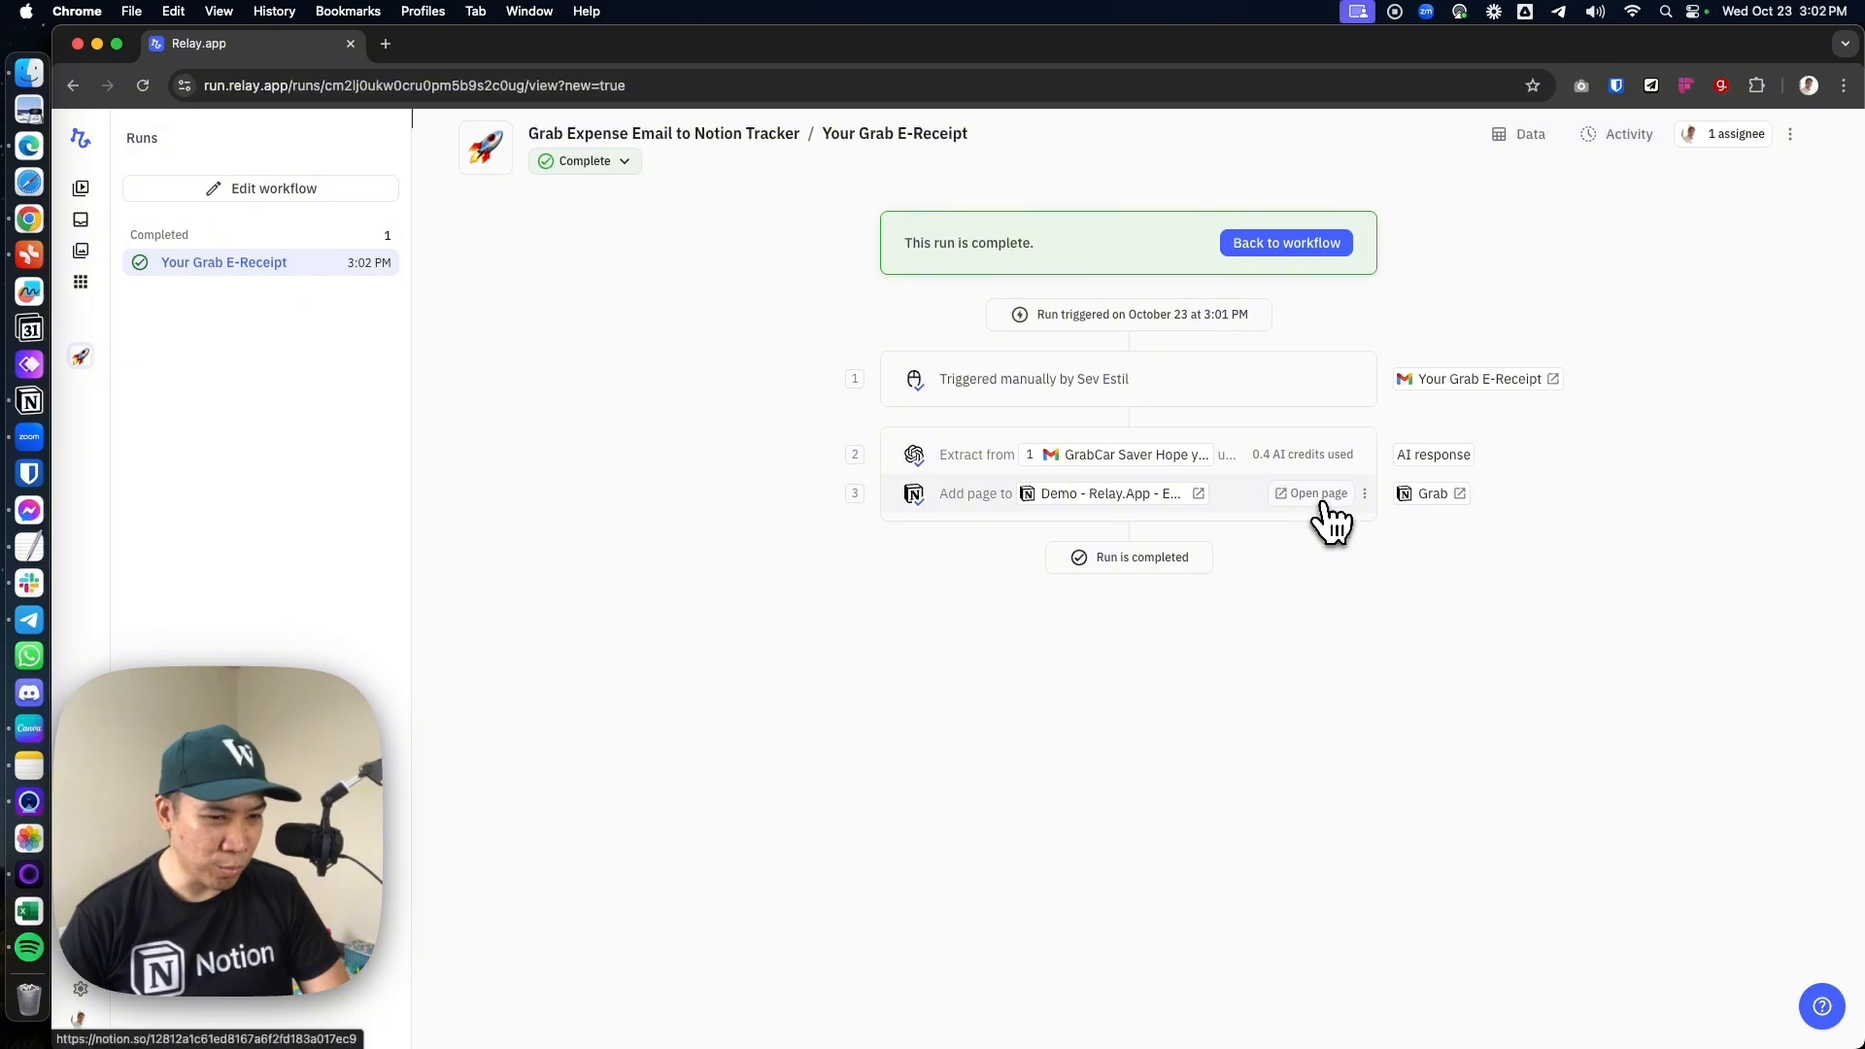
pyautogui.click(42, 406)
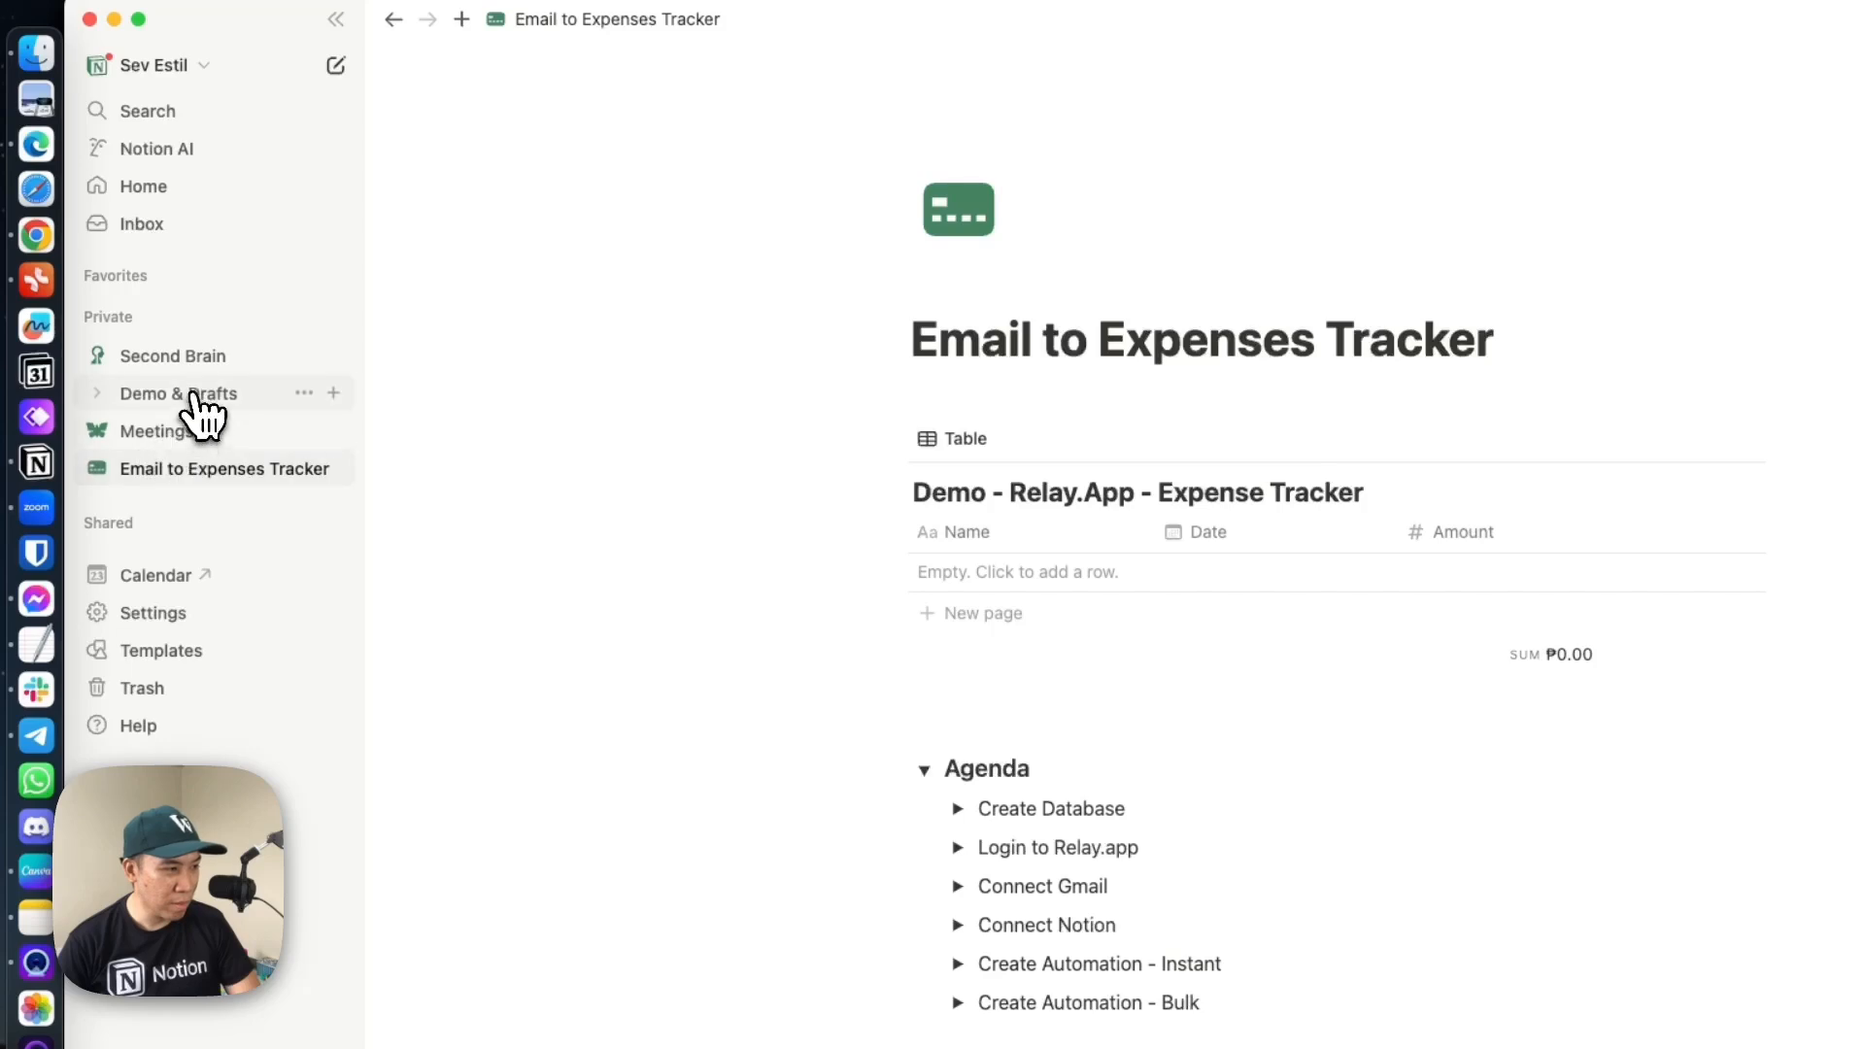
pyautogui.click(199, 408)
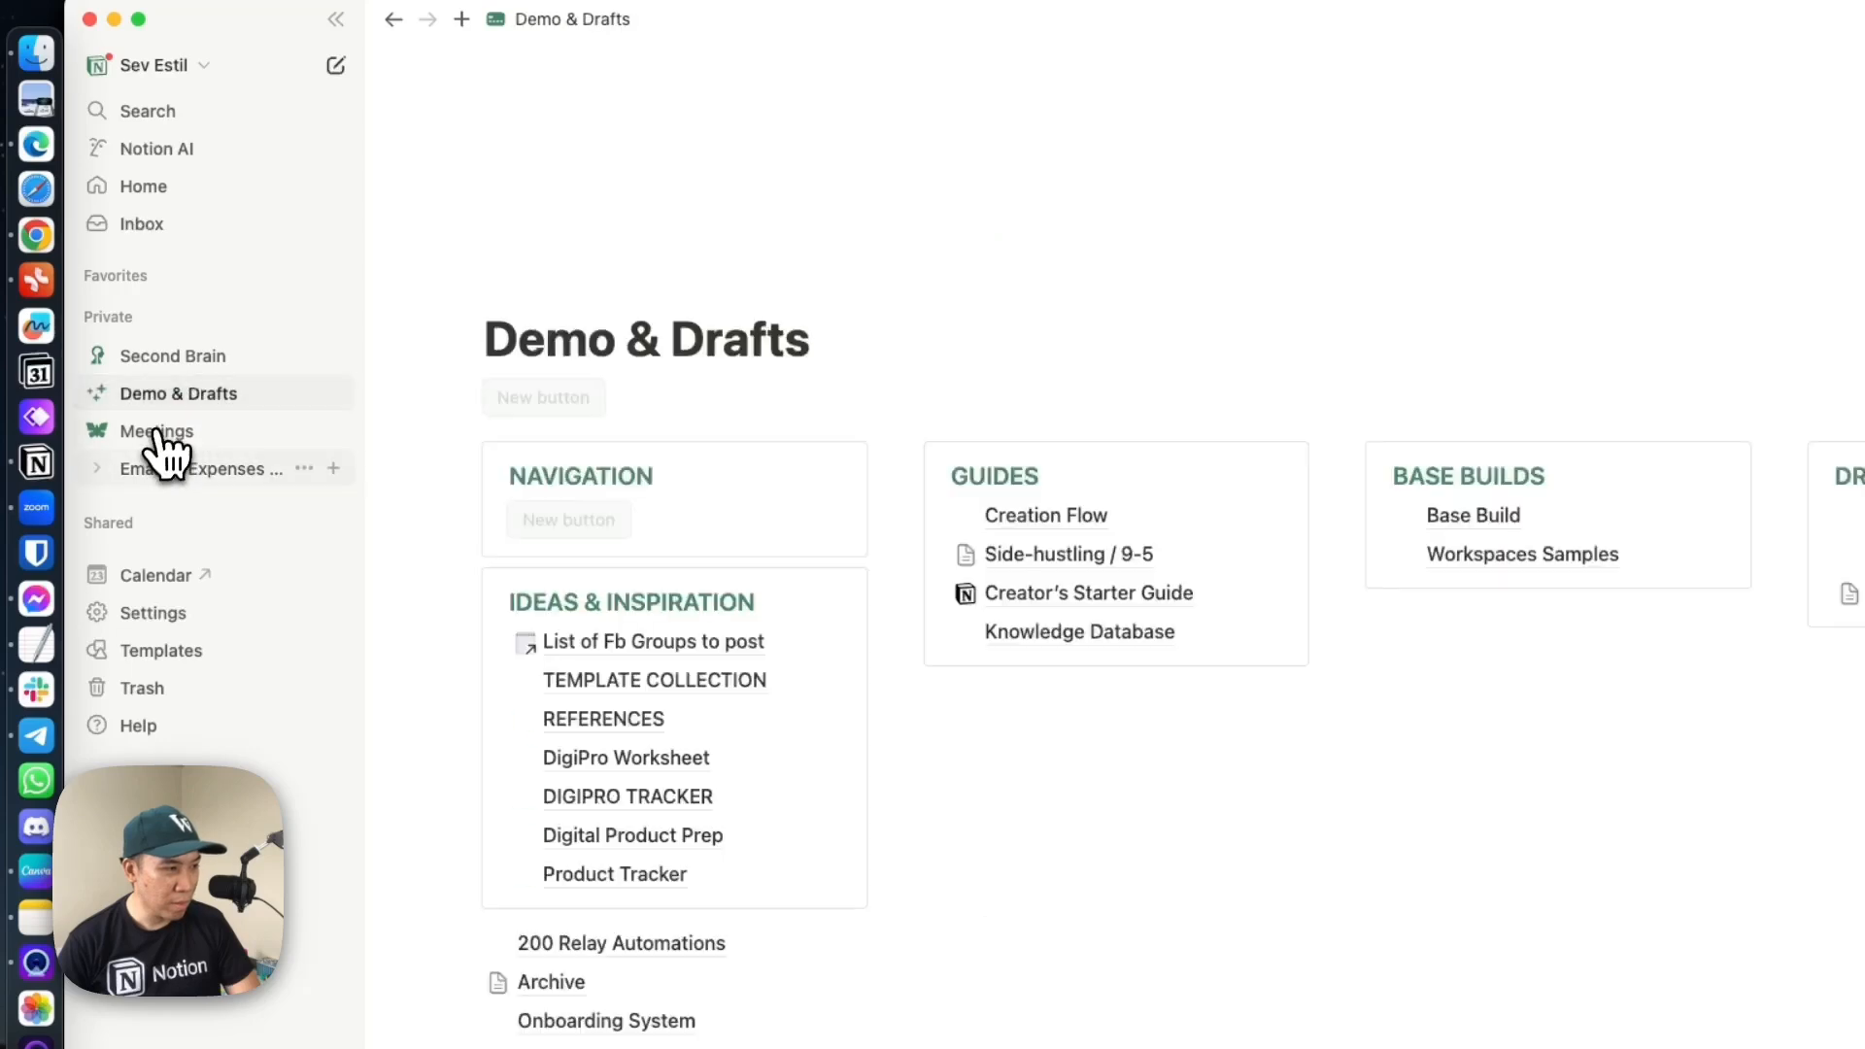
pyautogui.click(154, 469)
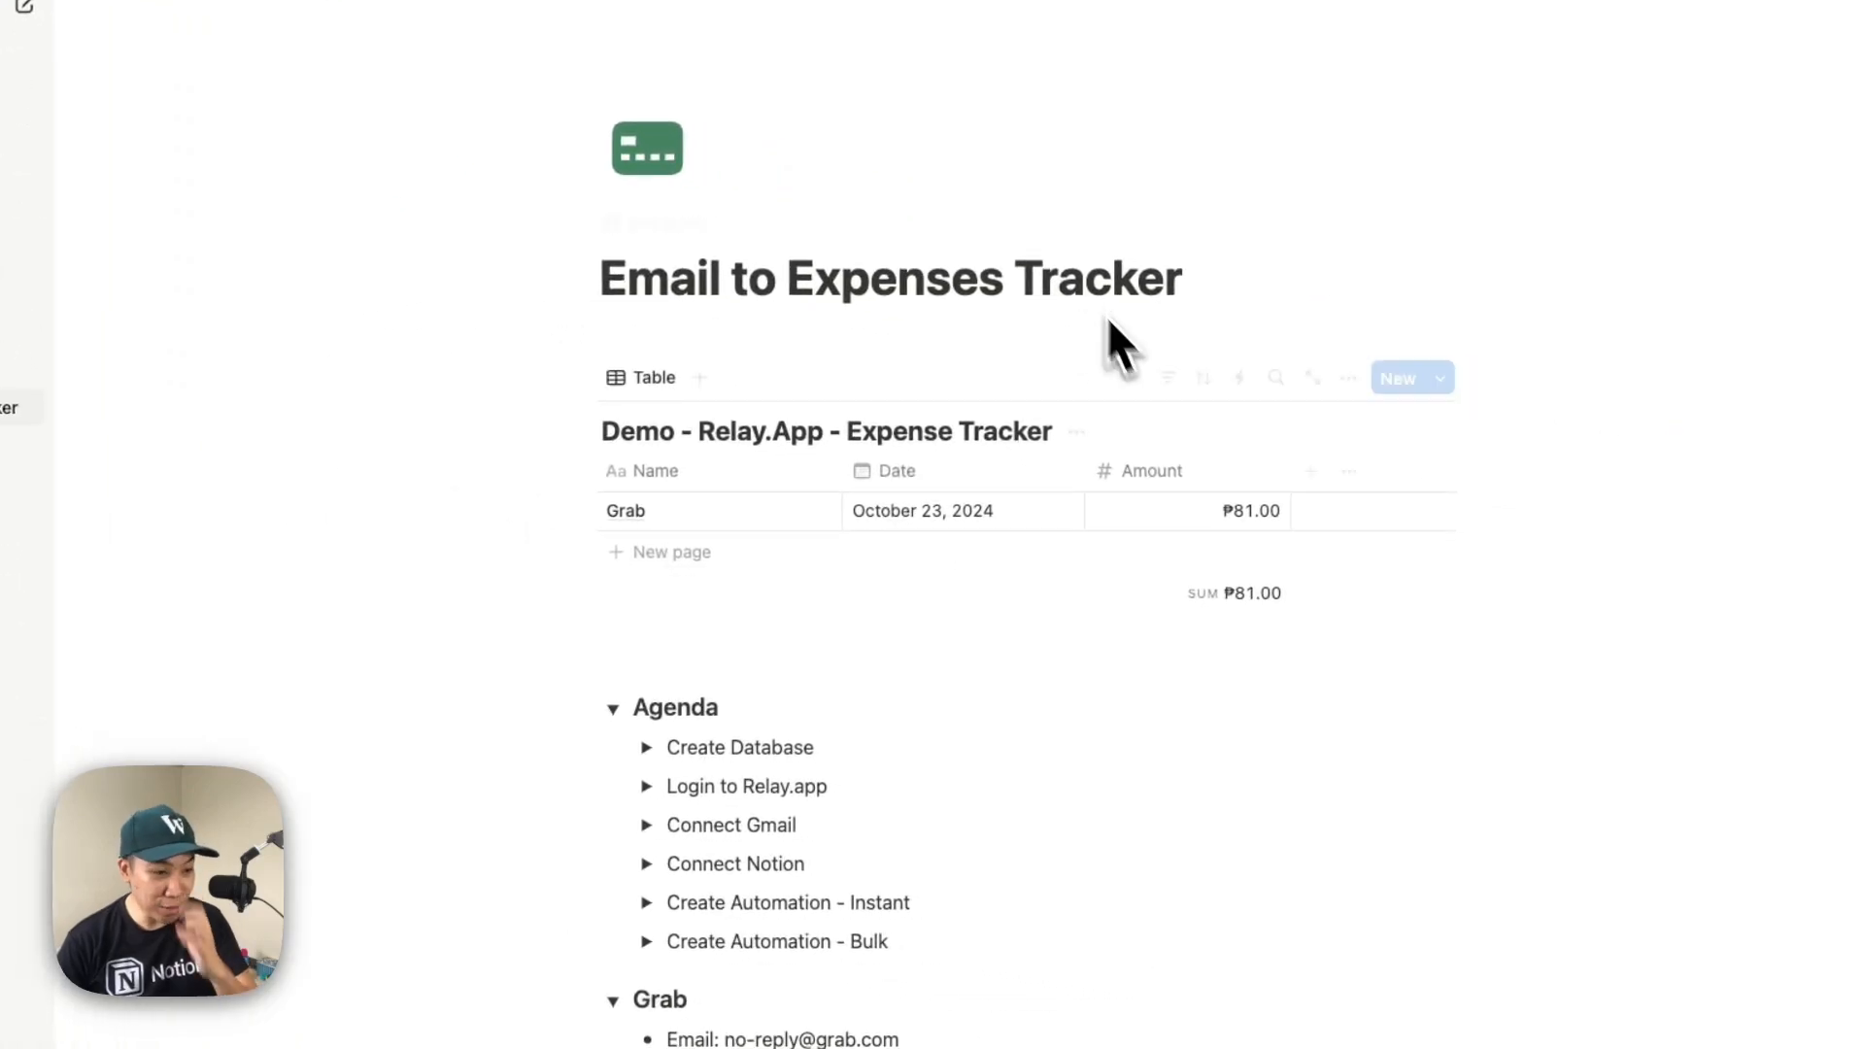
pyautogui.click(1231, 528)
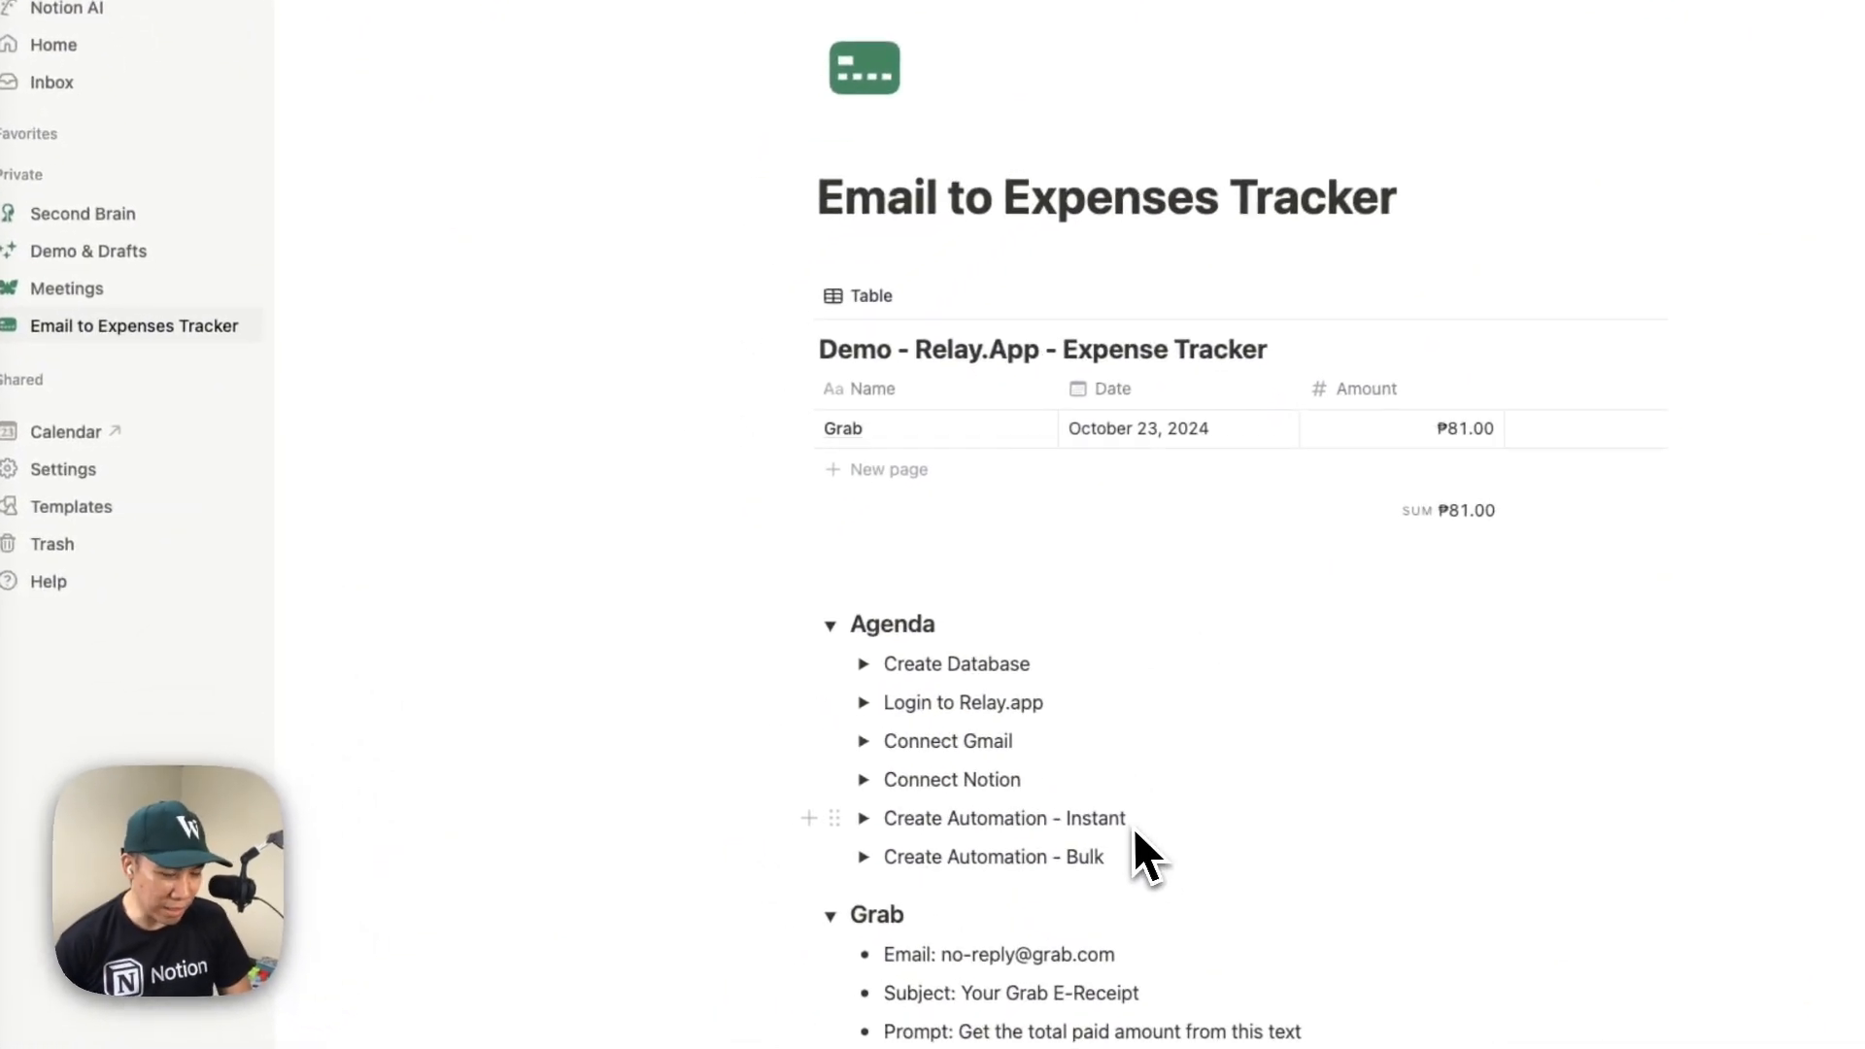
# Switch back to Relay.app and duplicate the Grab Expense Email to Notion Tracker workflow
pyautogui.click(12, 171)
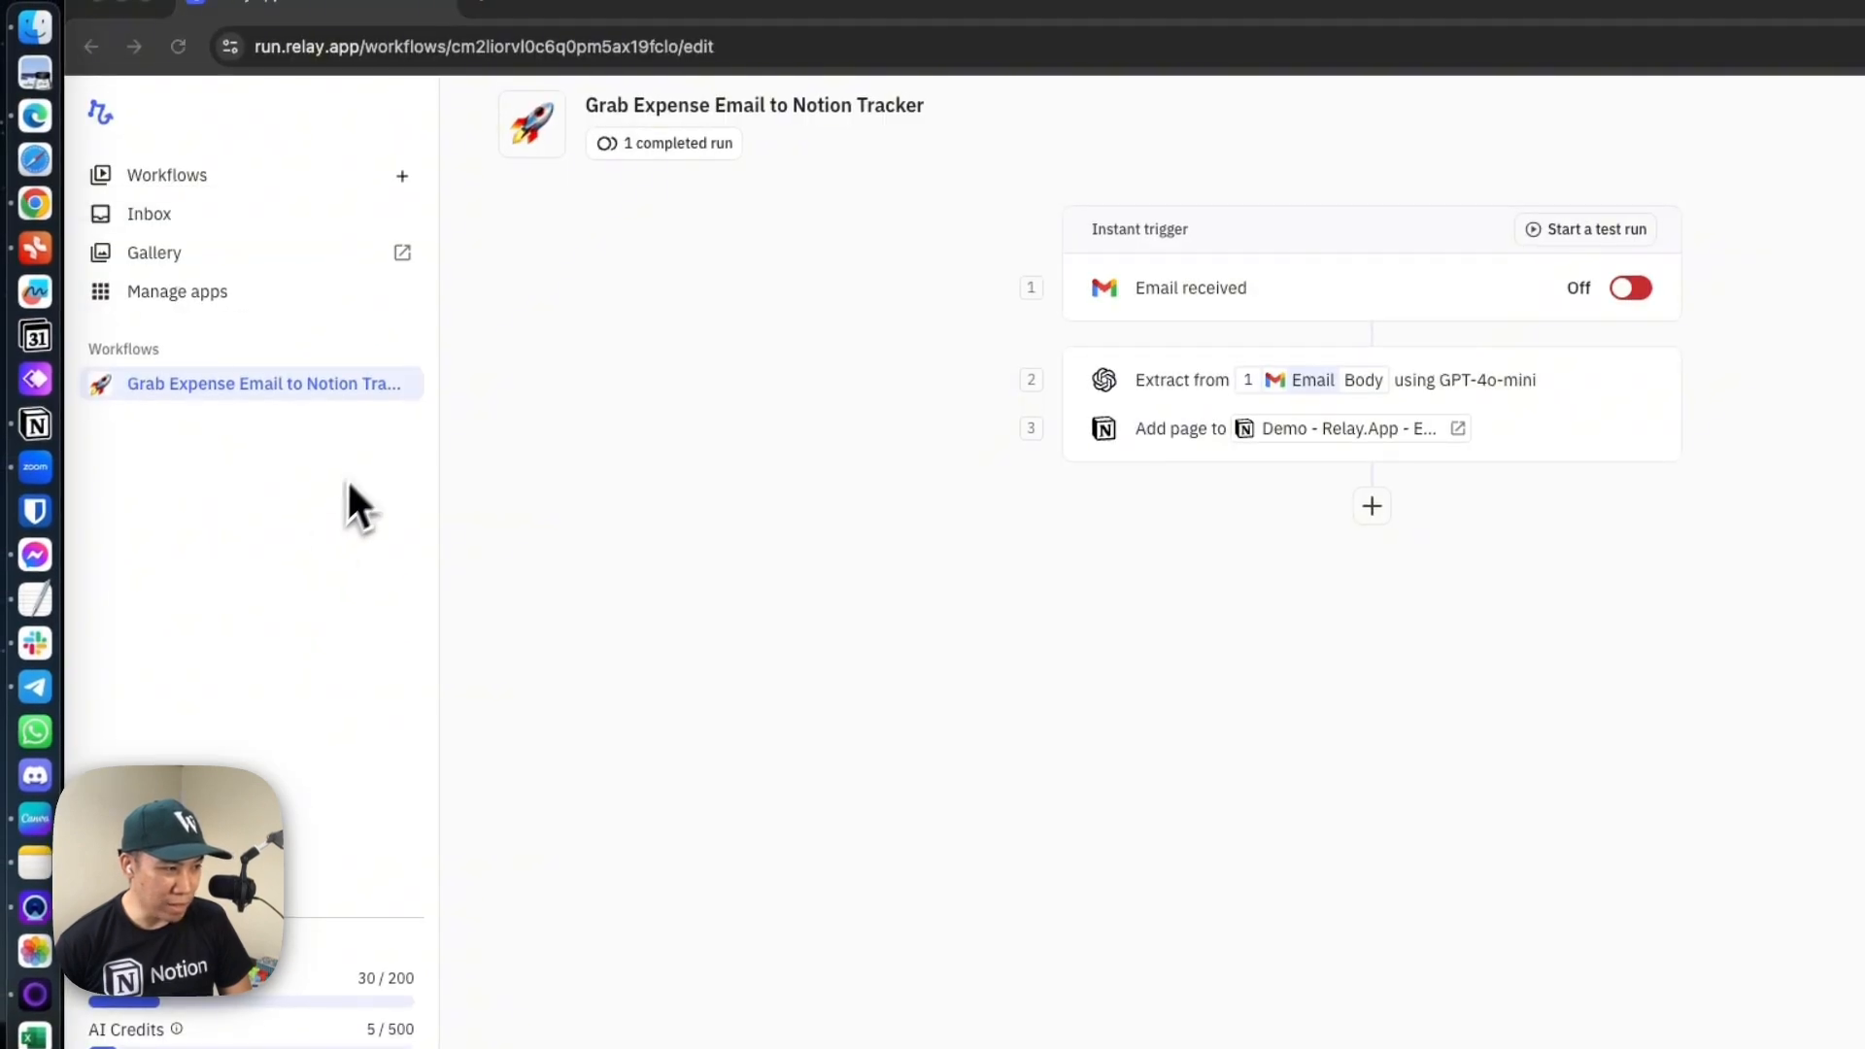
pyautogui.click(409, 384)
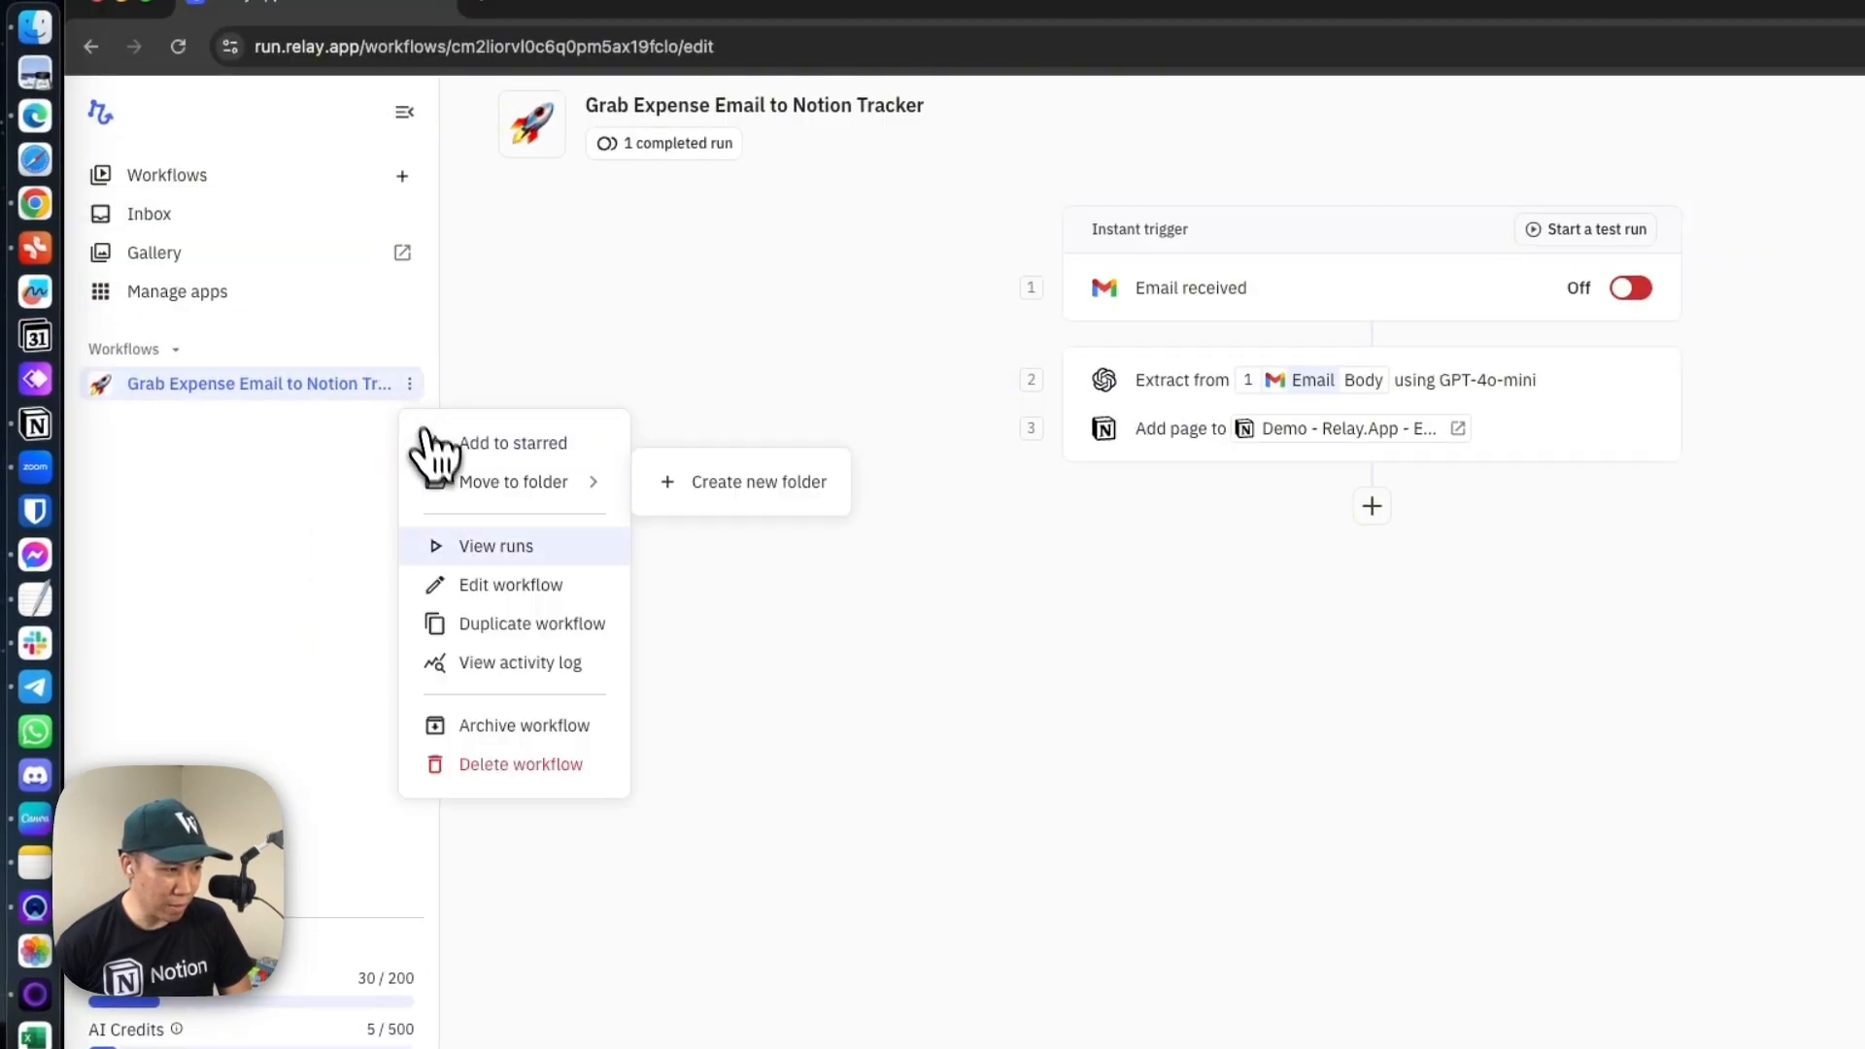
pyautogui.click(547, 632)
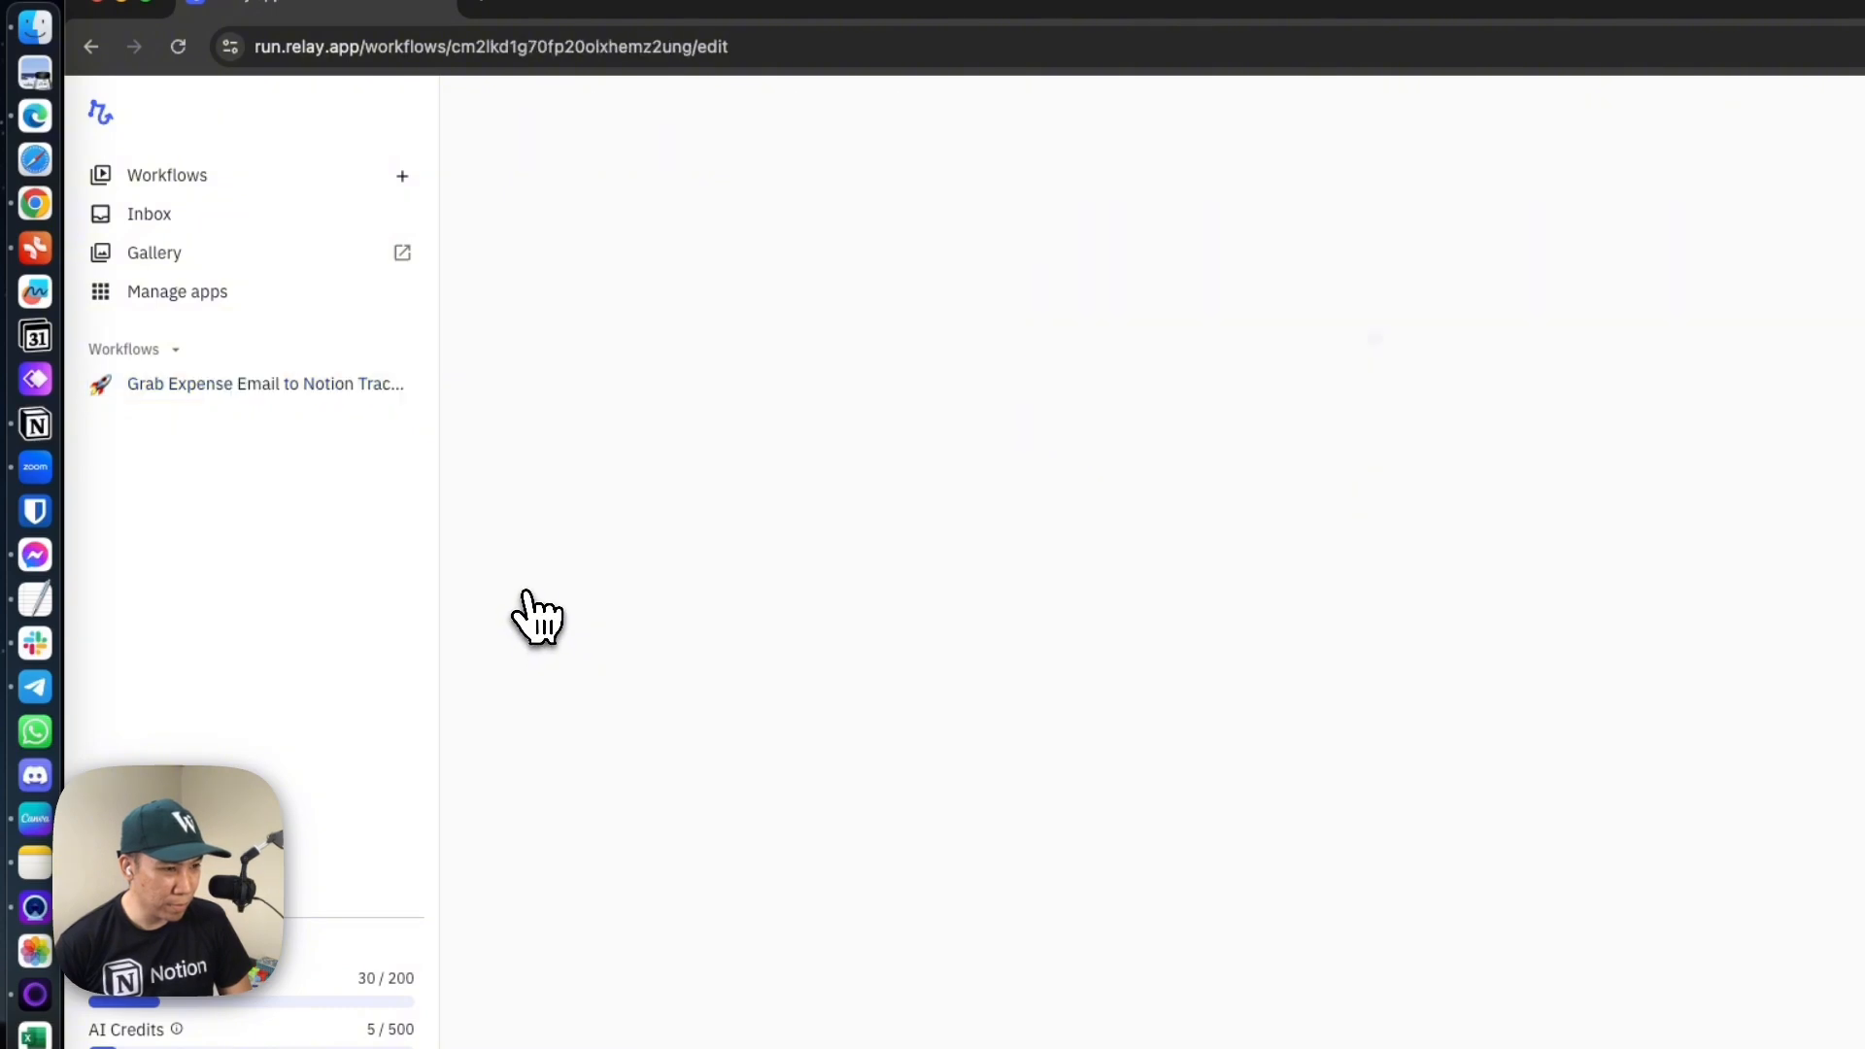
# Rename the duplicated workflow as "Lazada Expense Email to Notion Tracker"
pyautogui.click(545, 118)
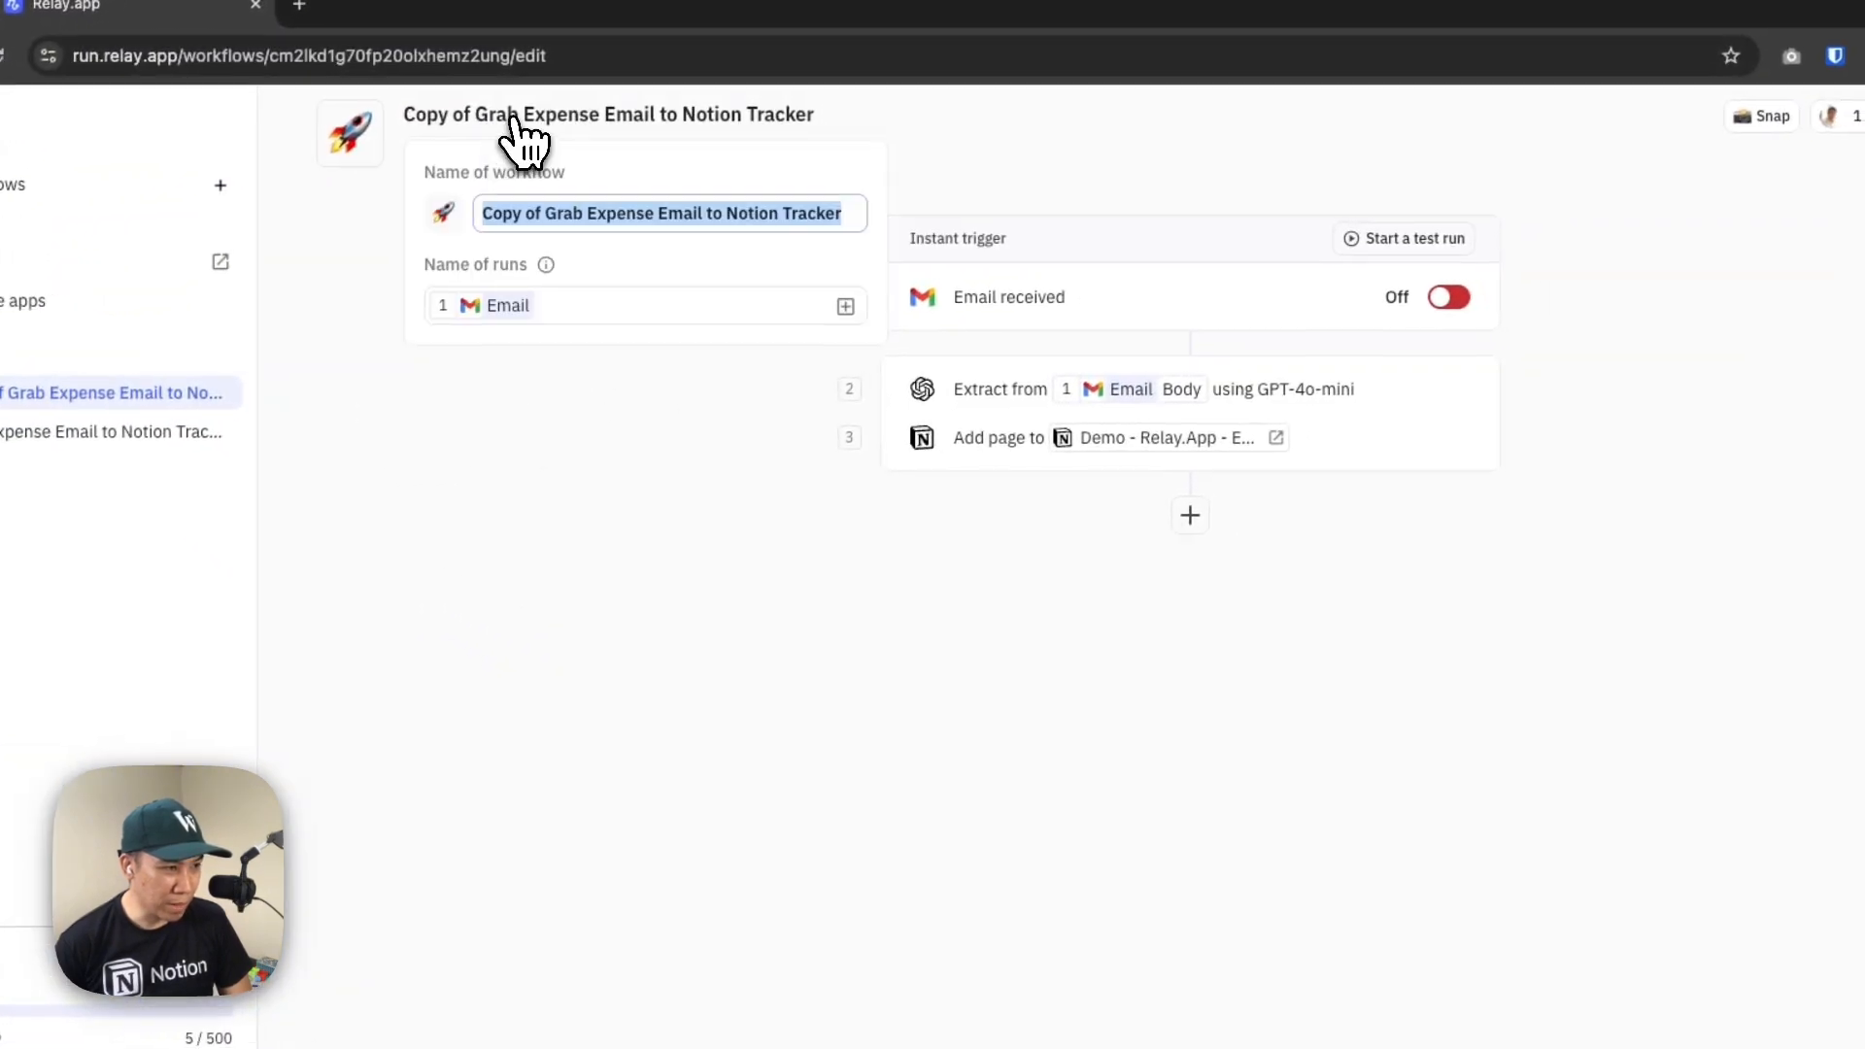
pyautogui.write('Lzad')
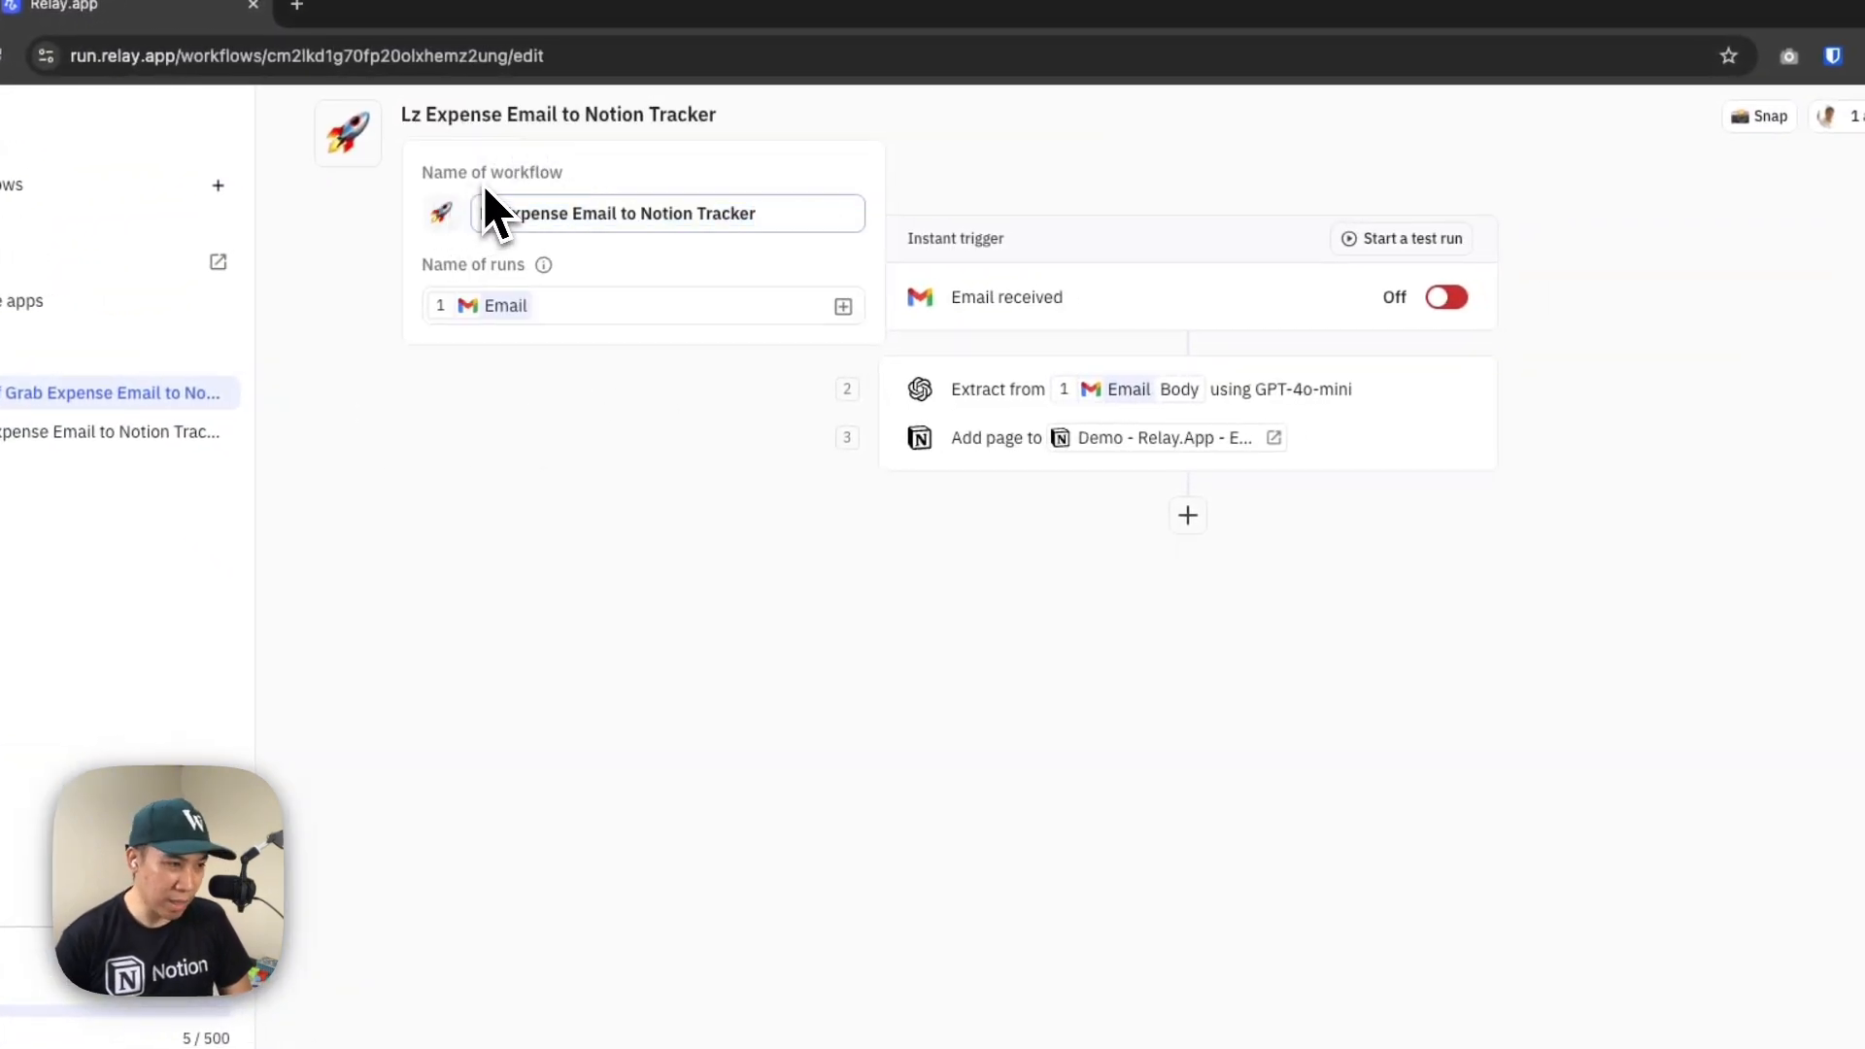
pyautogui.press('BackSpace')
pyautogui.press('BackSpace')
pyautogui.press('BackSpace')
pyautogui.write('azada')
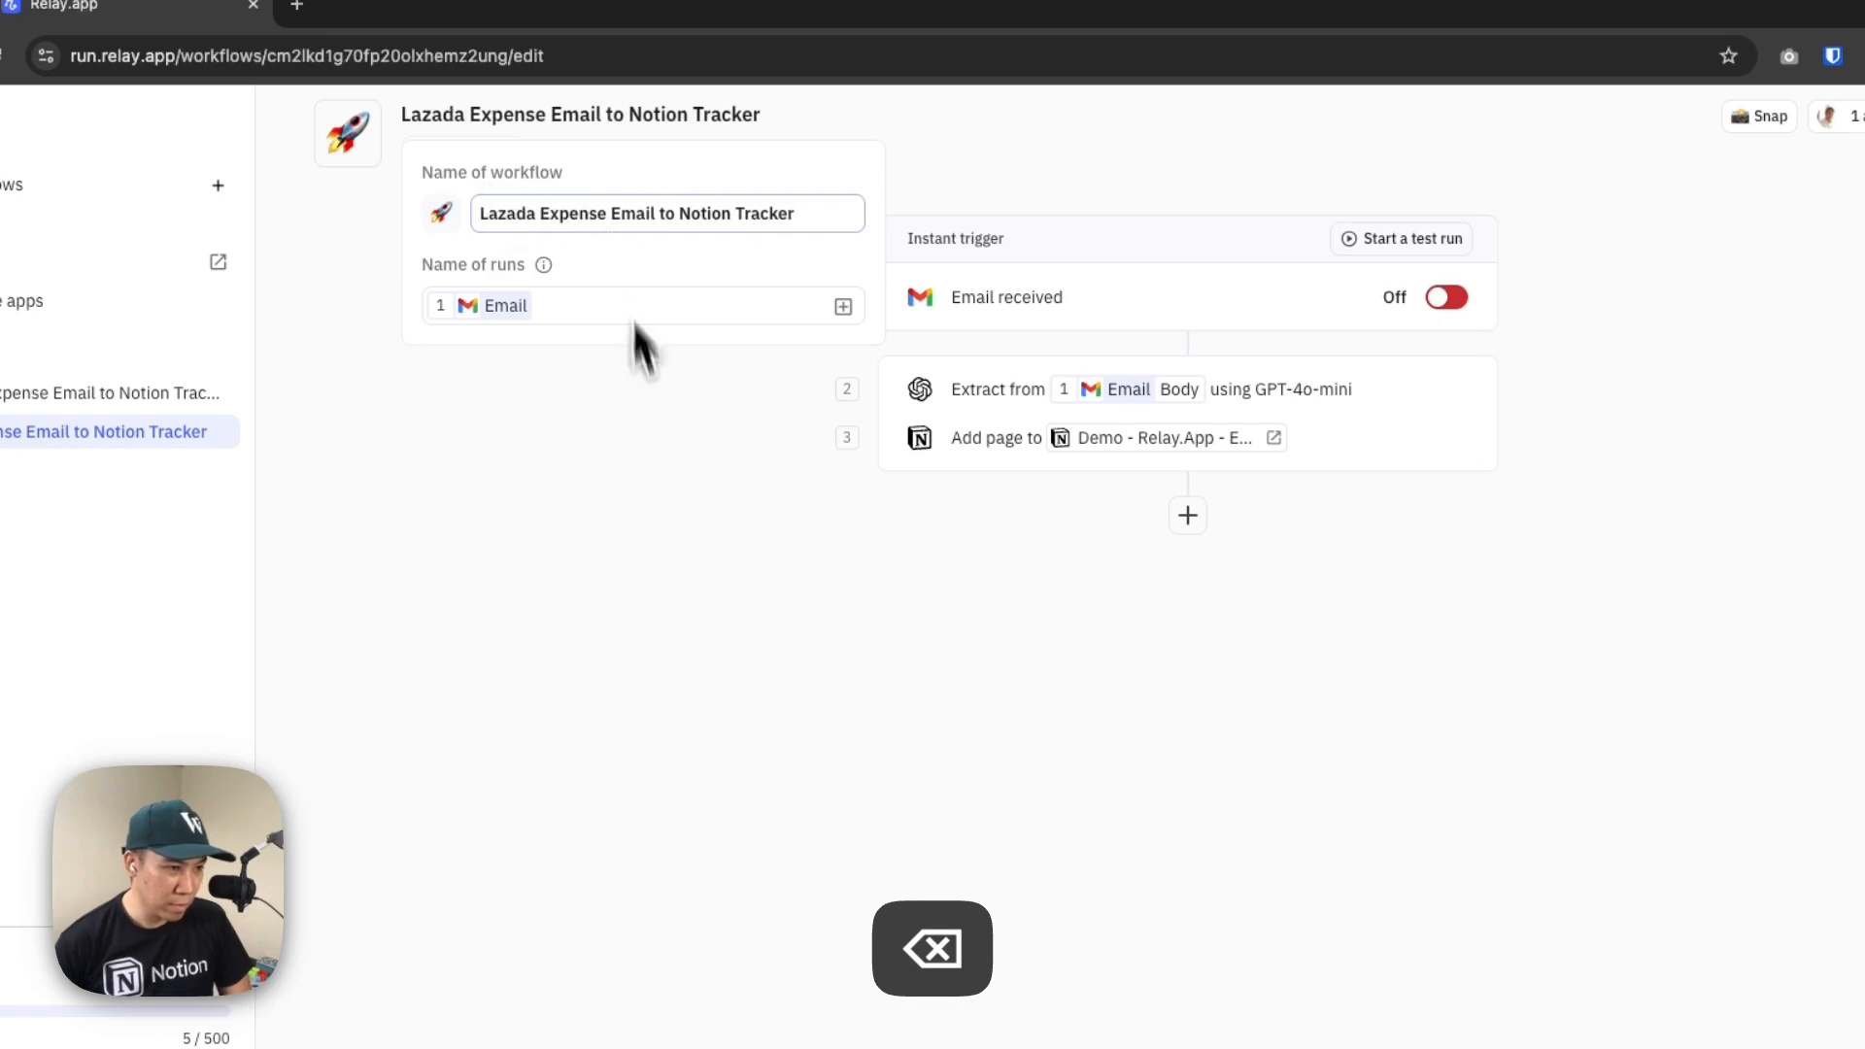
pyautogui.click(671, 394)
# Open the Email received trigger's settings, copy the sender's email address from the Lazada section of the Notion page, and return to Relay.app
pyautogui.click(1107, 315)
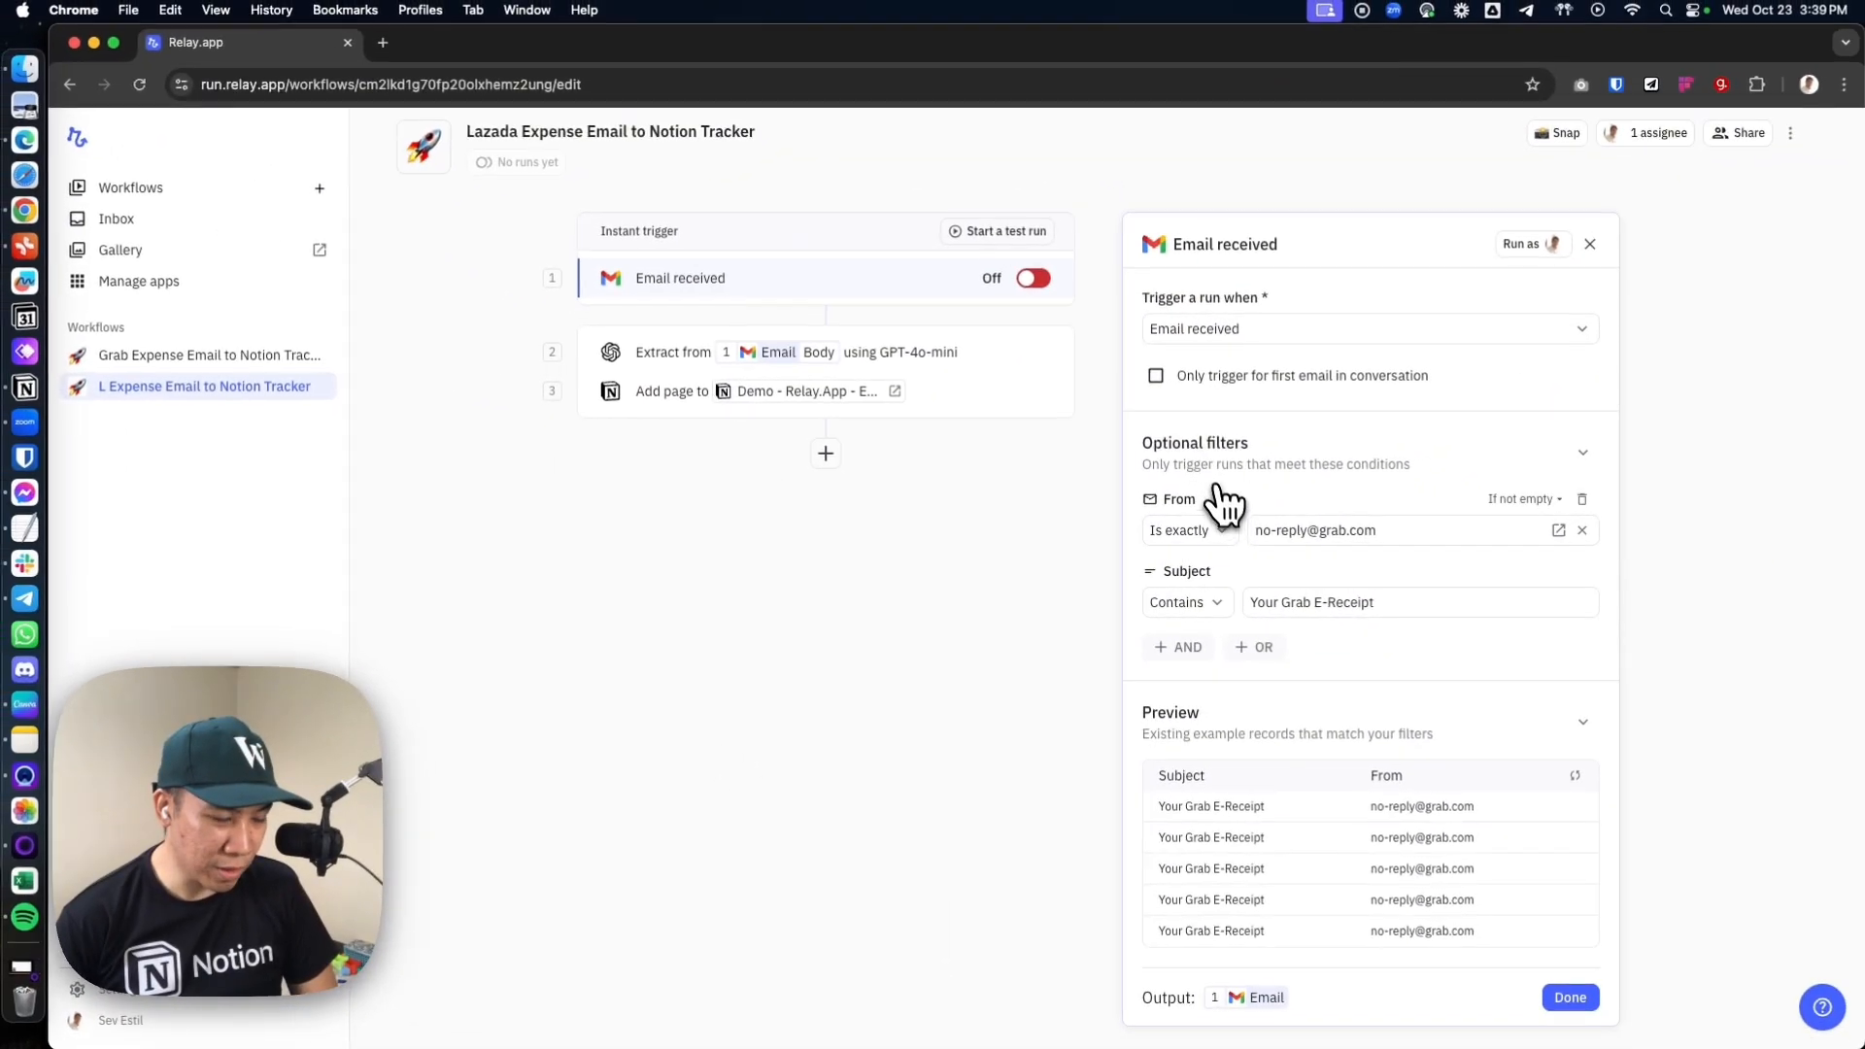
pyautogui.press('super+Tab')
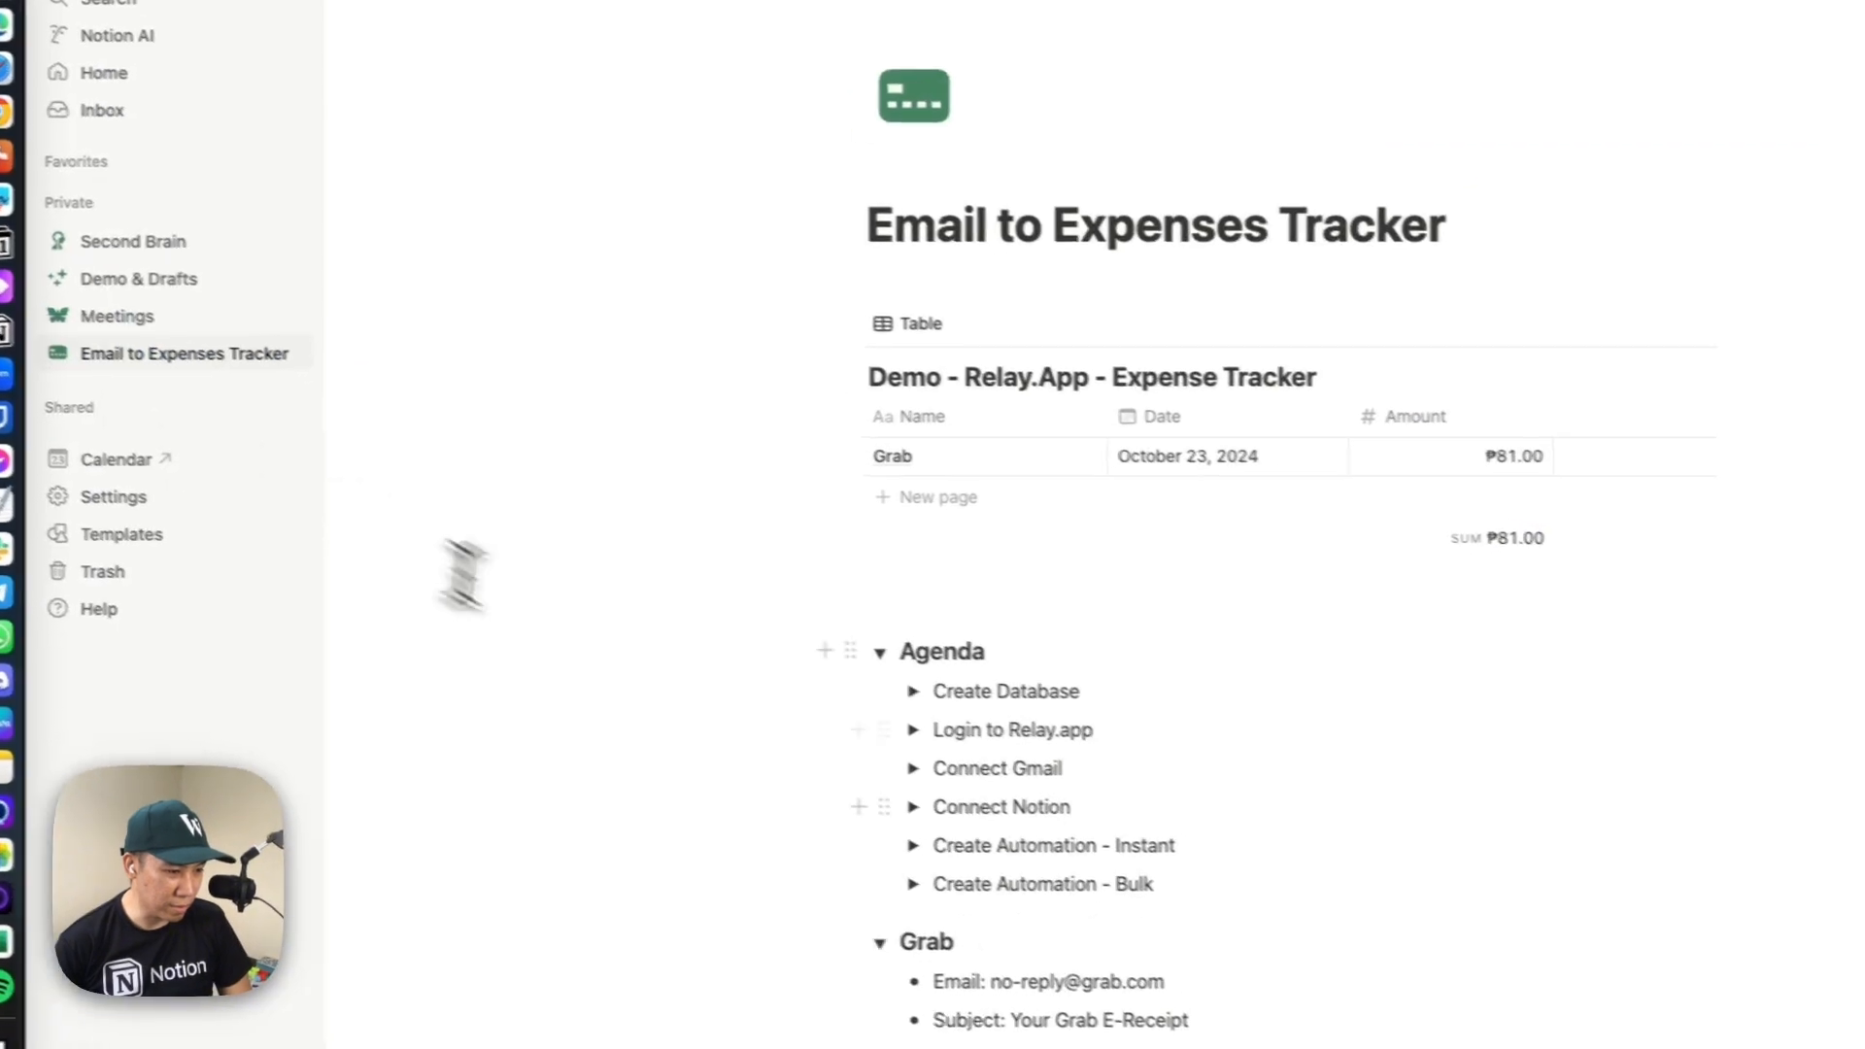
pyautogui.scroll(-5, 835, 816)
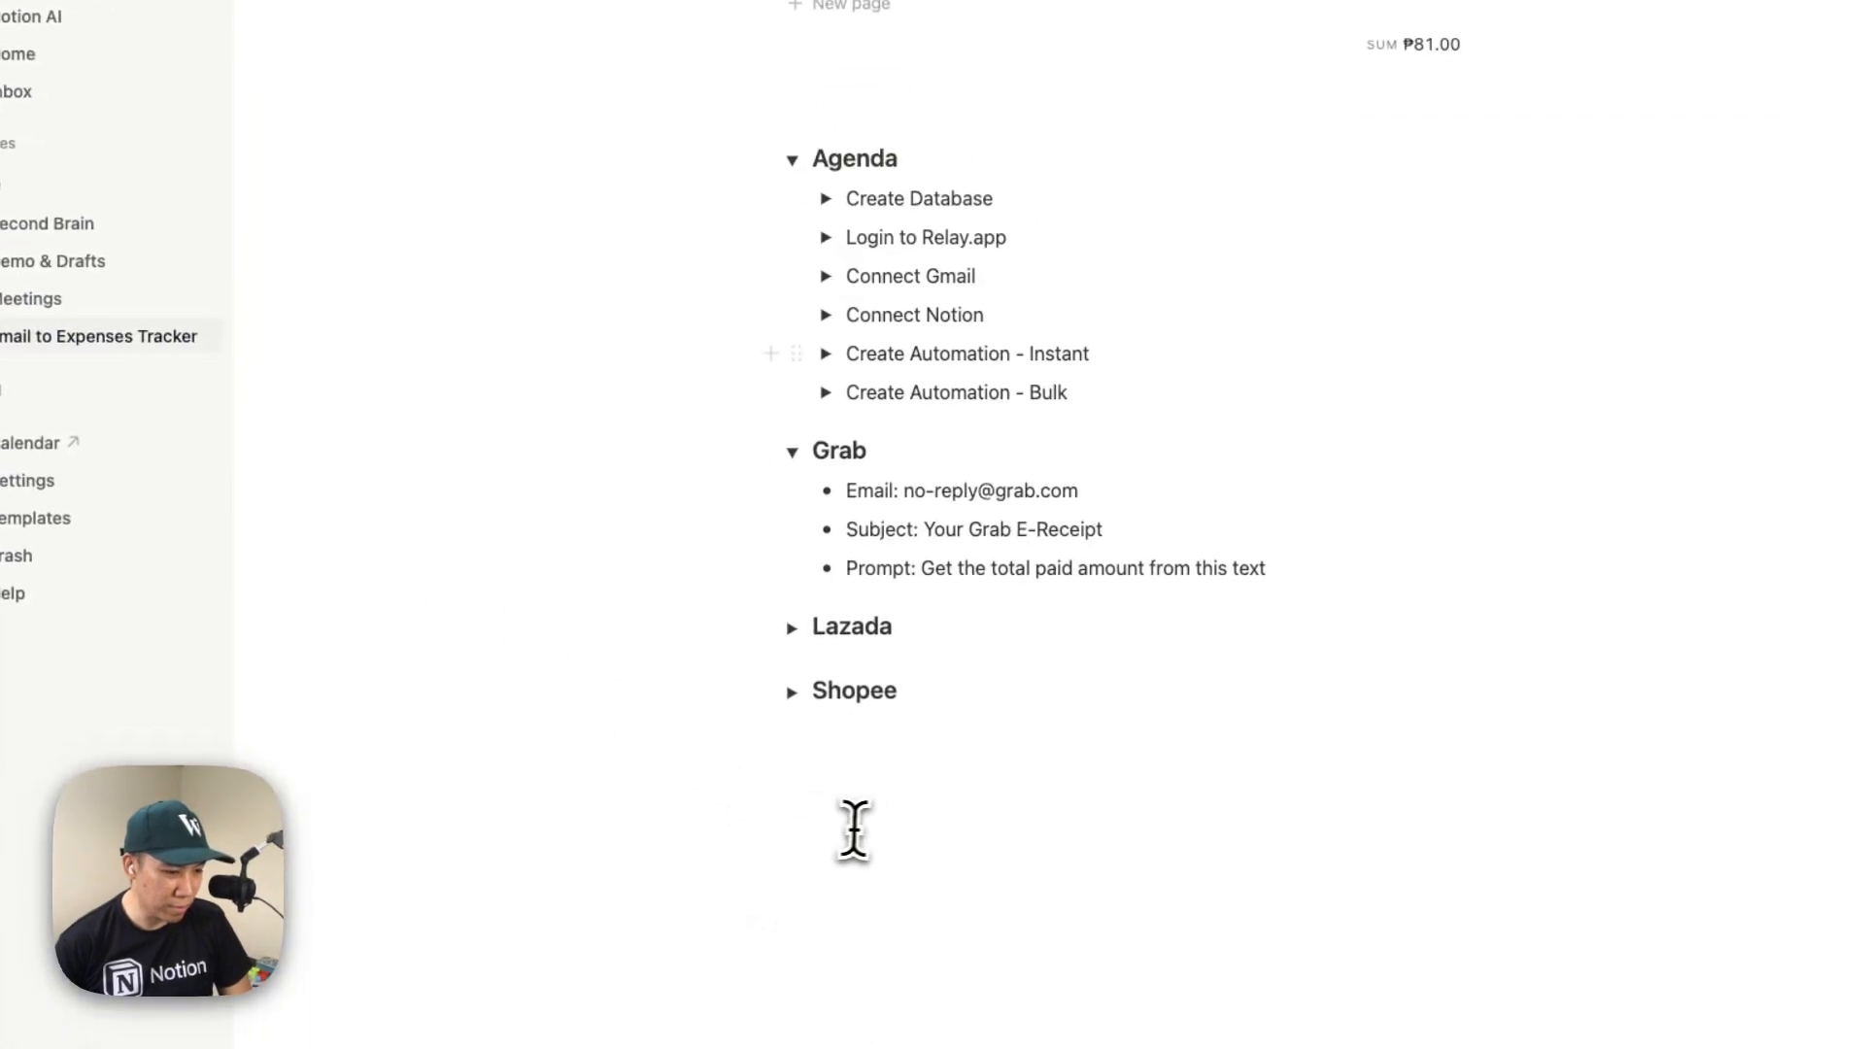
pyautogui.click(786, 626)
pyautogui.moveTo(1183, 666); pyautogui.dragTo(895, 670)
pyautogui.press('super+c')
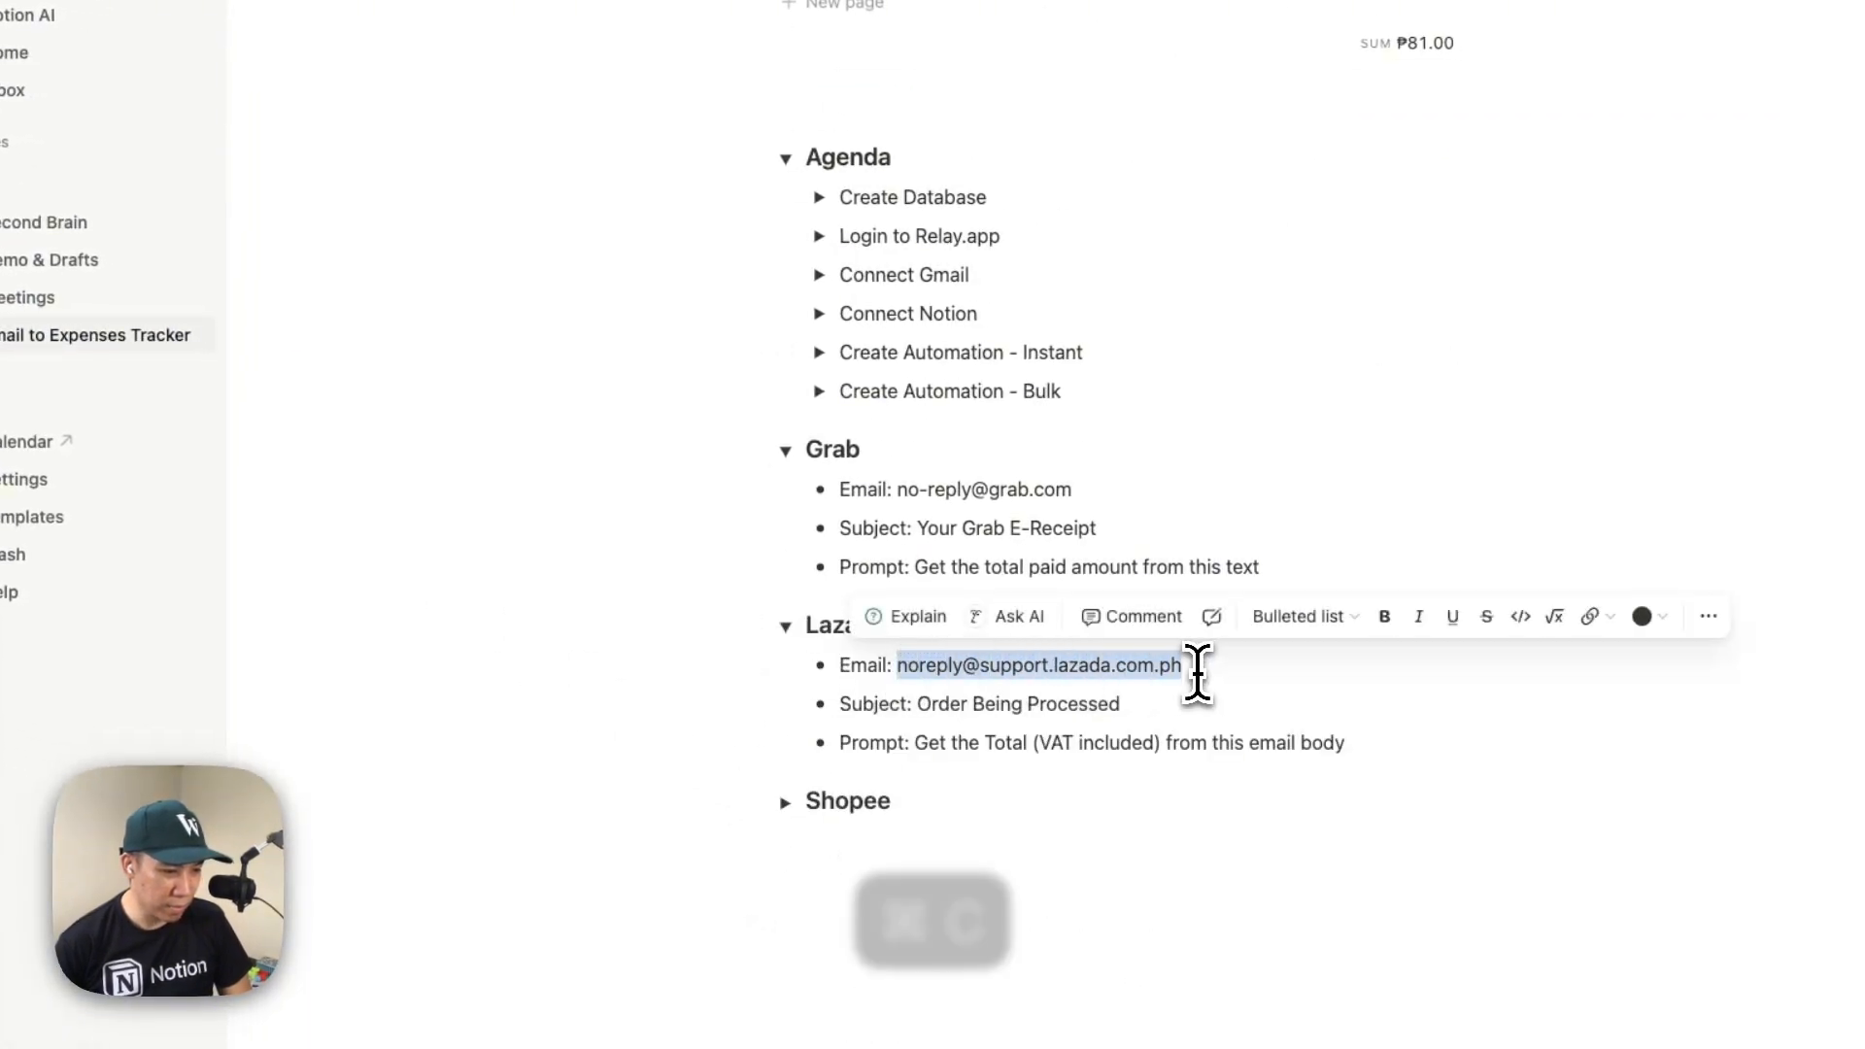
pyautogui.press('super+Tab')
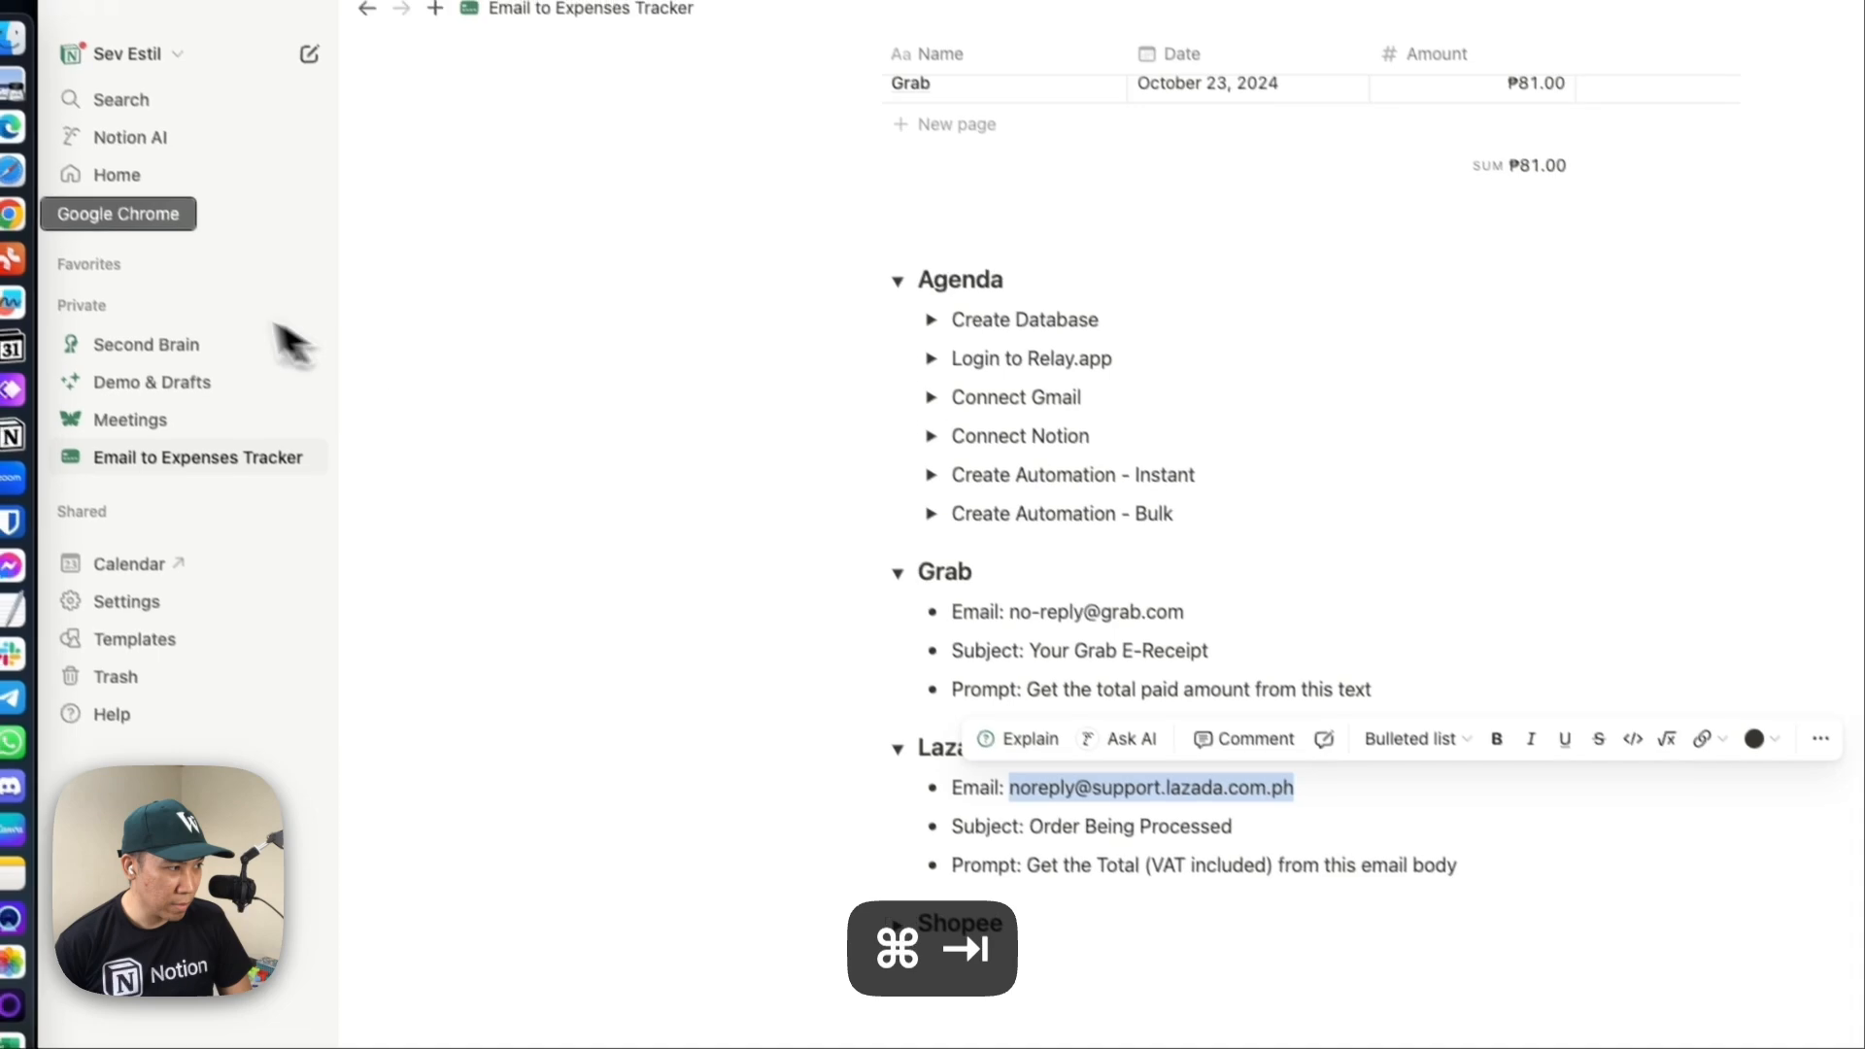
pyautogui.click(11, 214)
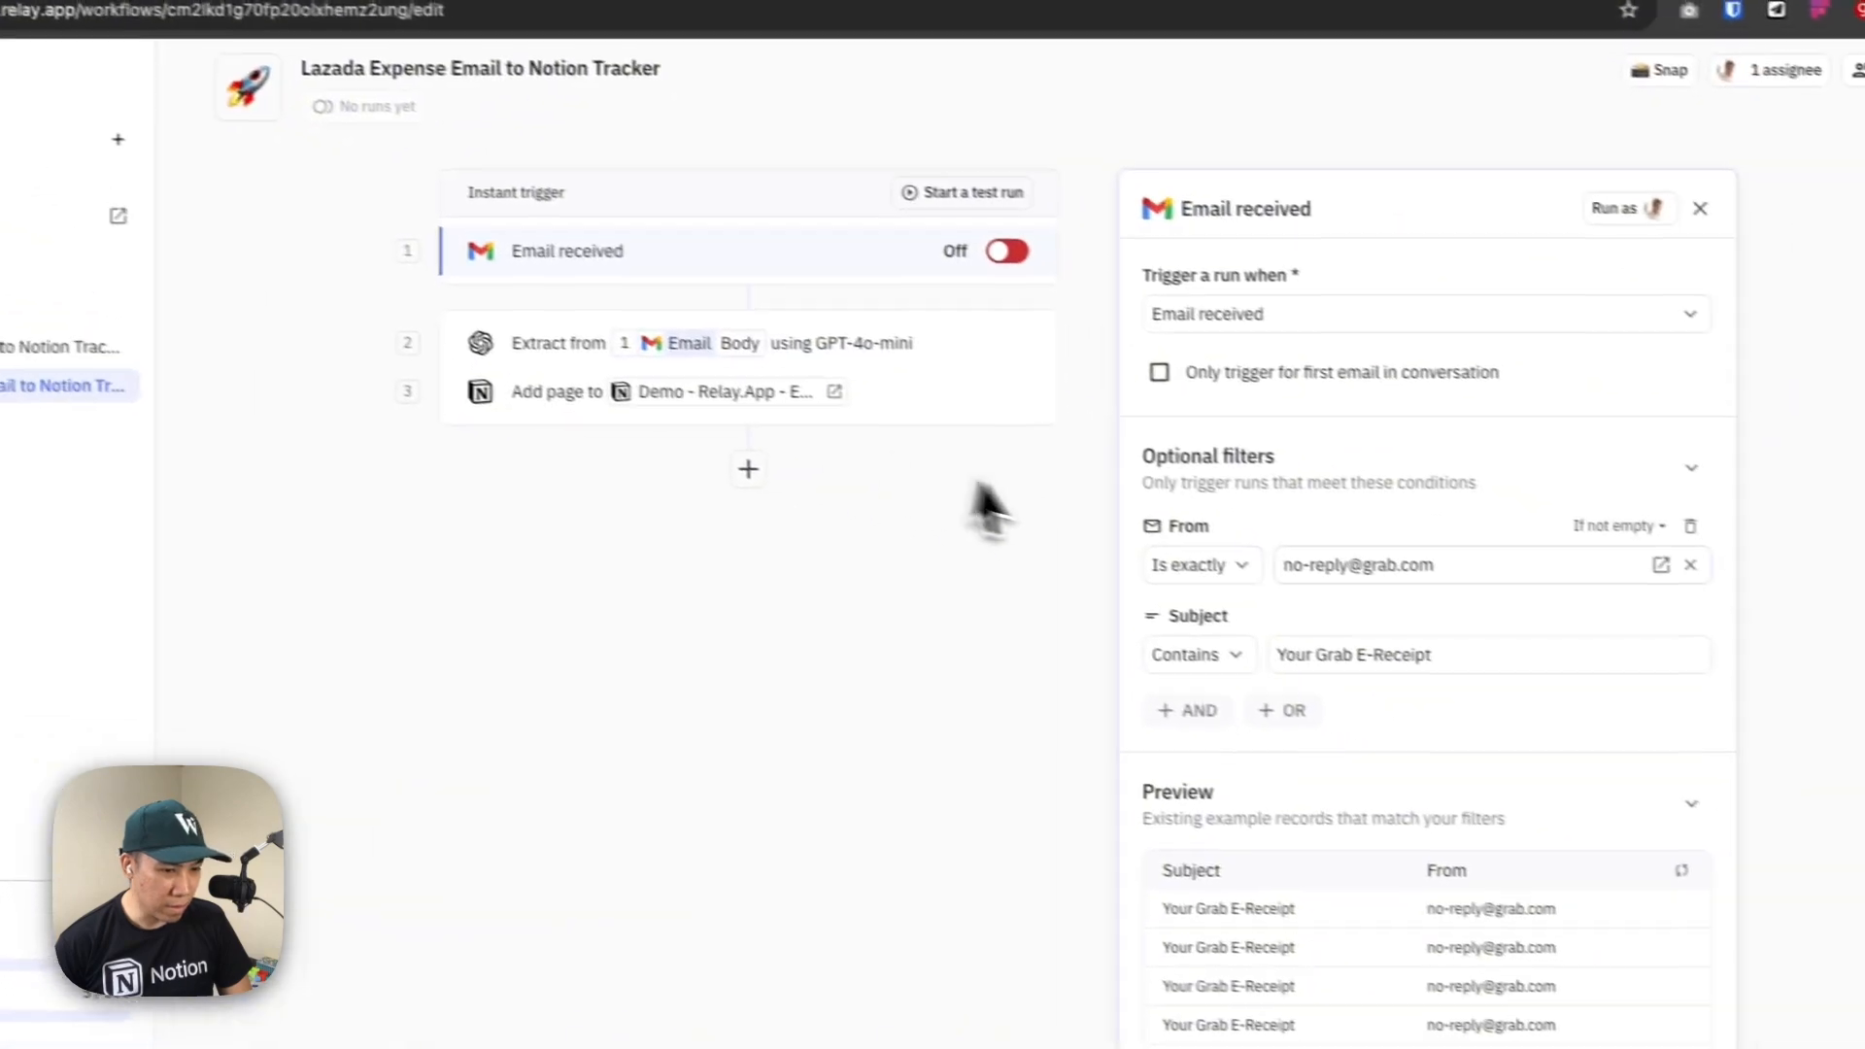
# Replace the sender in the trigger's From filter with the copied Lazada email address
pyautogui.click(1398, 552)
pyautogui.click(1616, 536)
pyautogui.press('super+v')
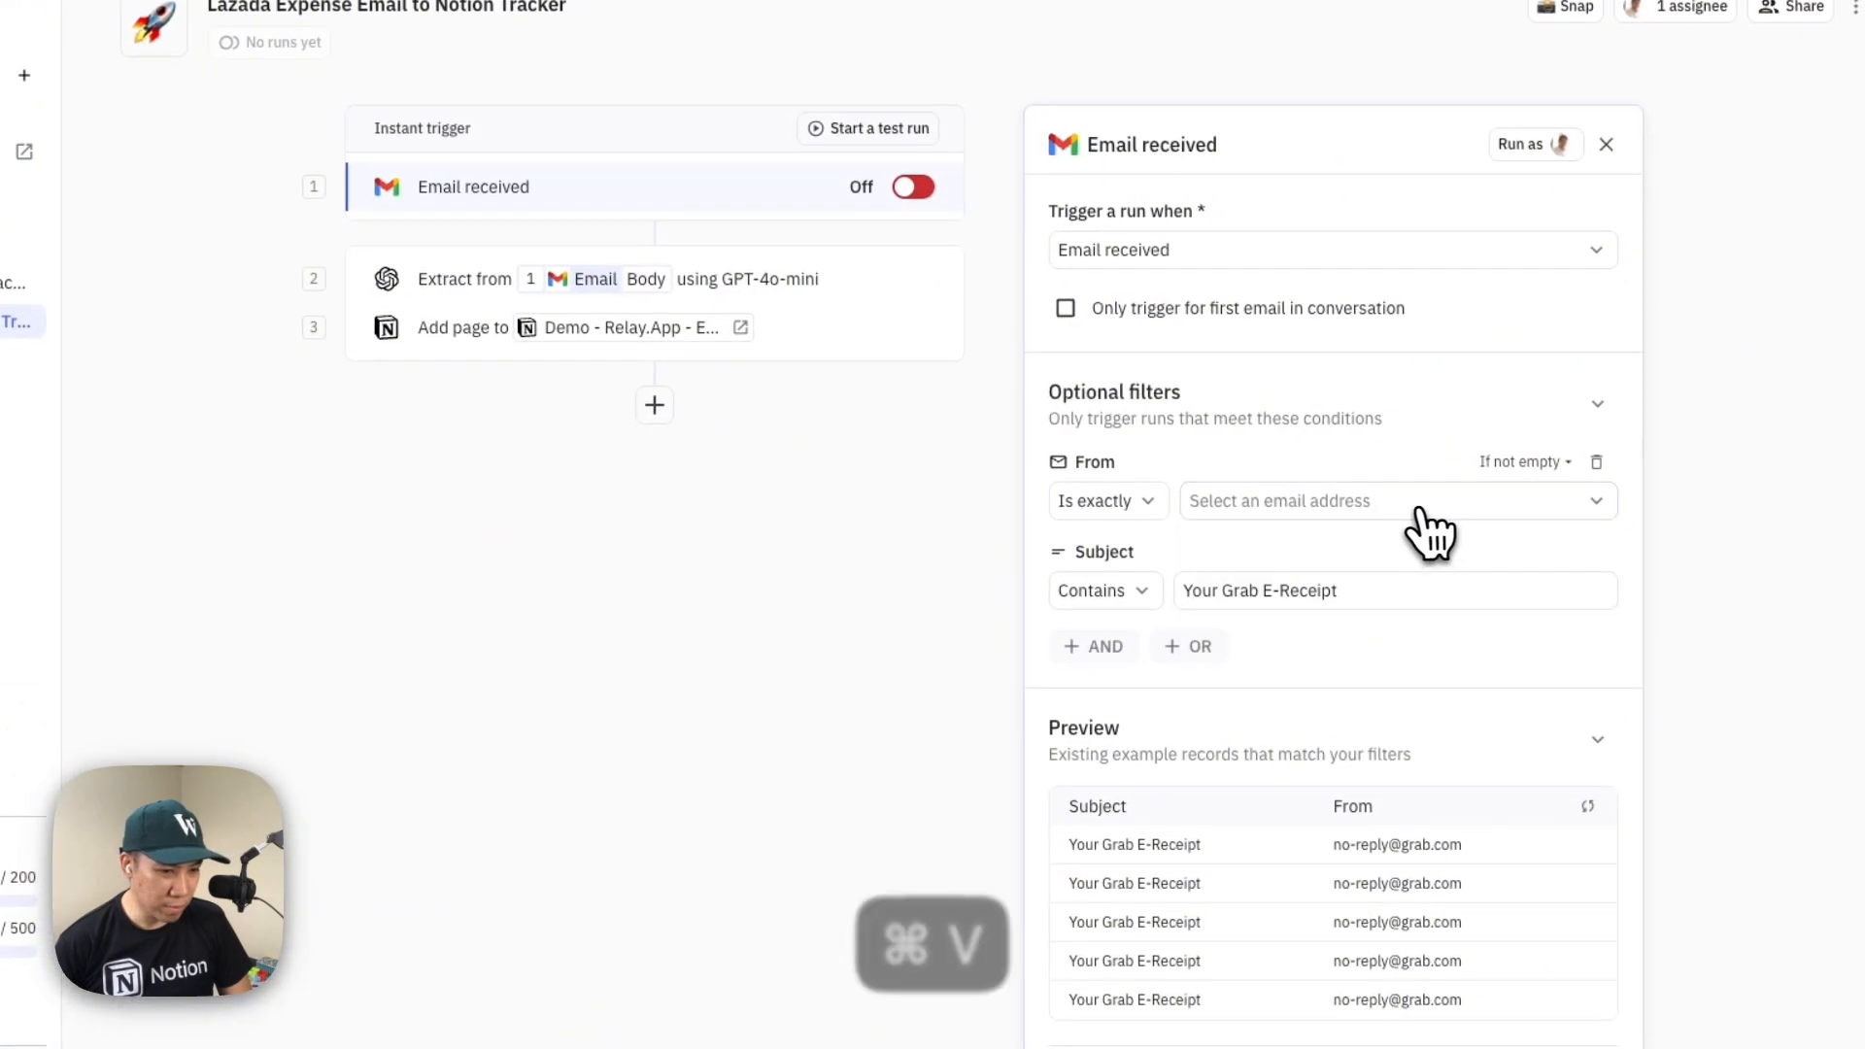
pyautogui.click(1360, 538)
pyautogui.press('super+v')
# Copy the Lazada subject from the Notion page, set the trigger's Subject filter to contain "Order Being Processed", and finish the trigger setup
pyautogui.click(1319, 619)
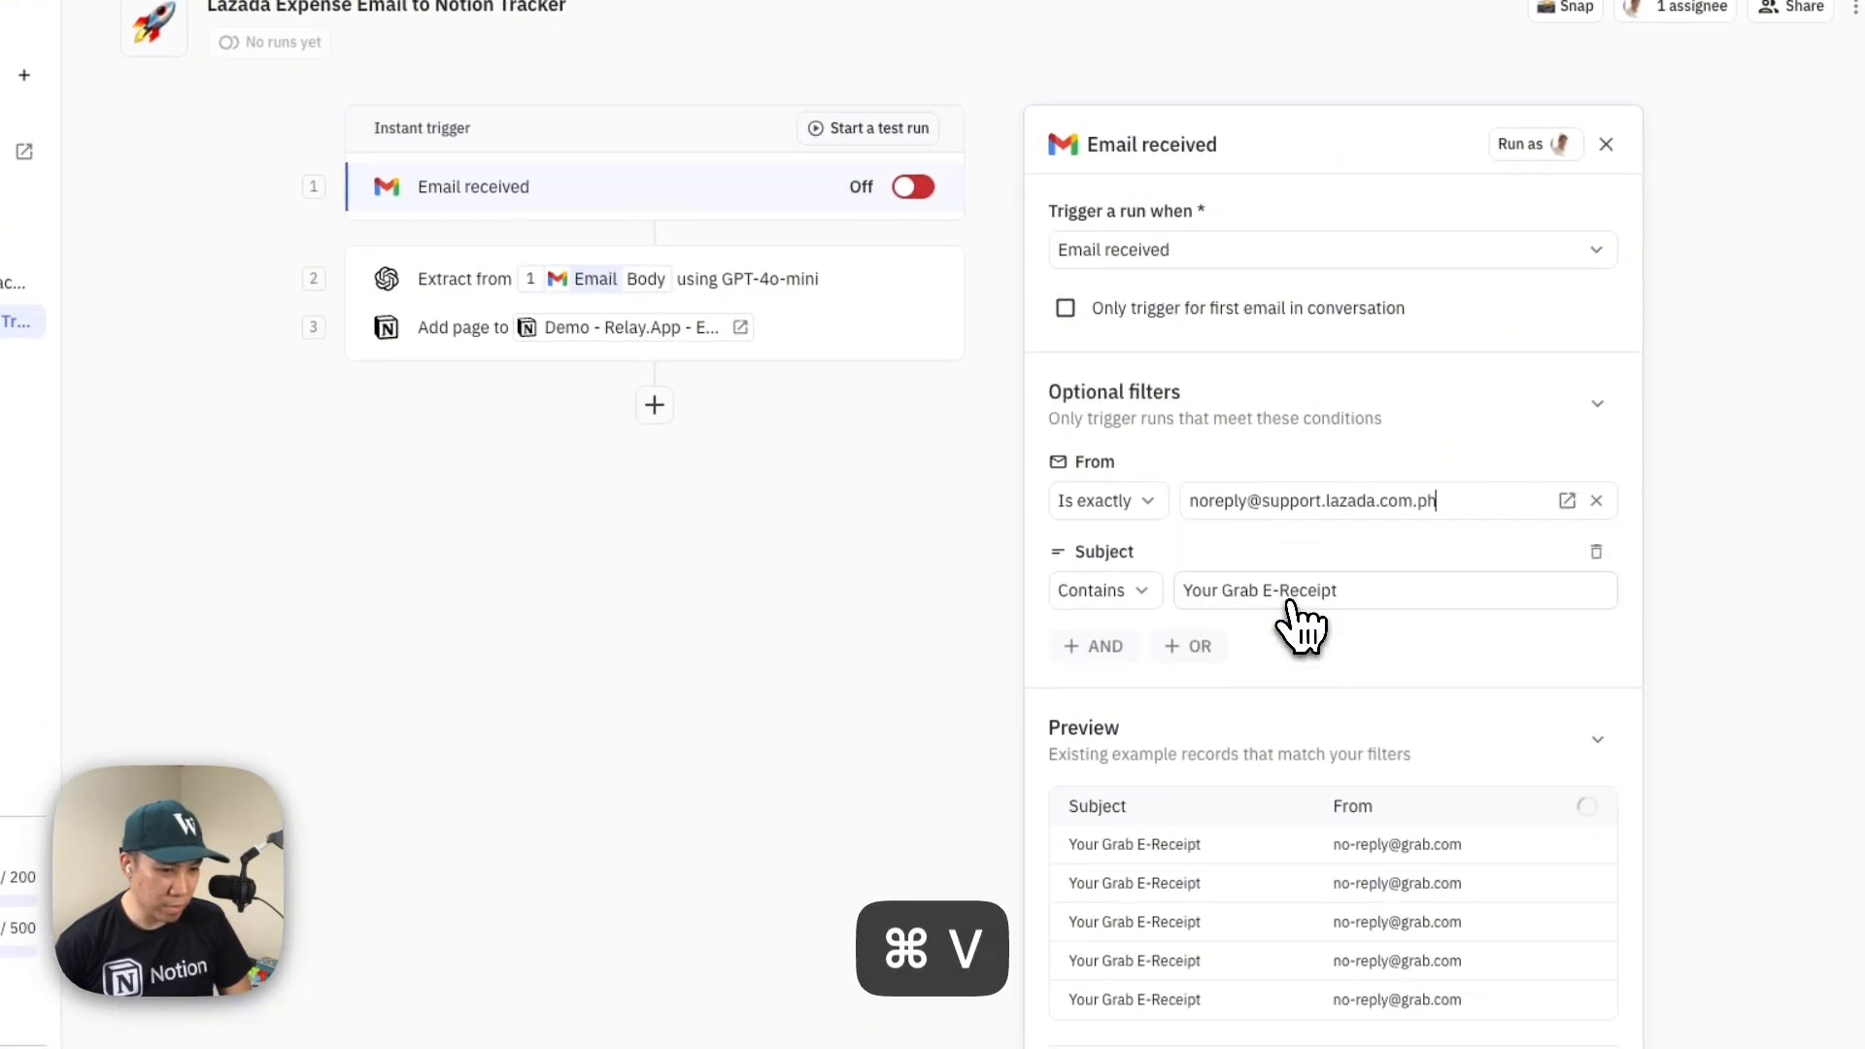
pyautogui.click(163, 369)
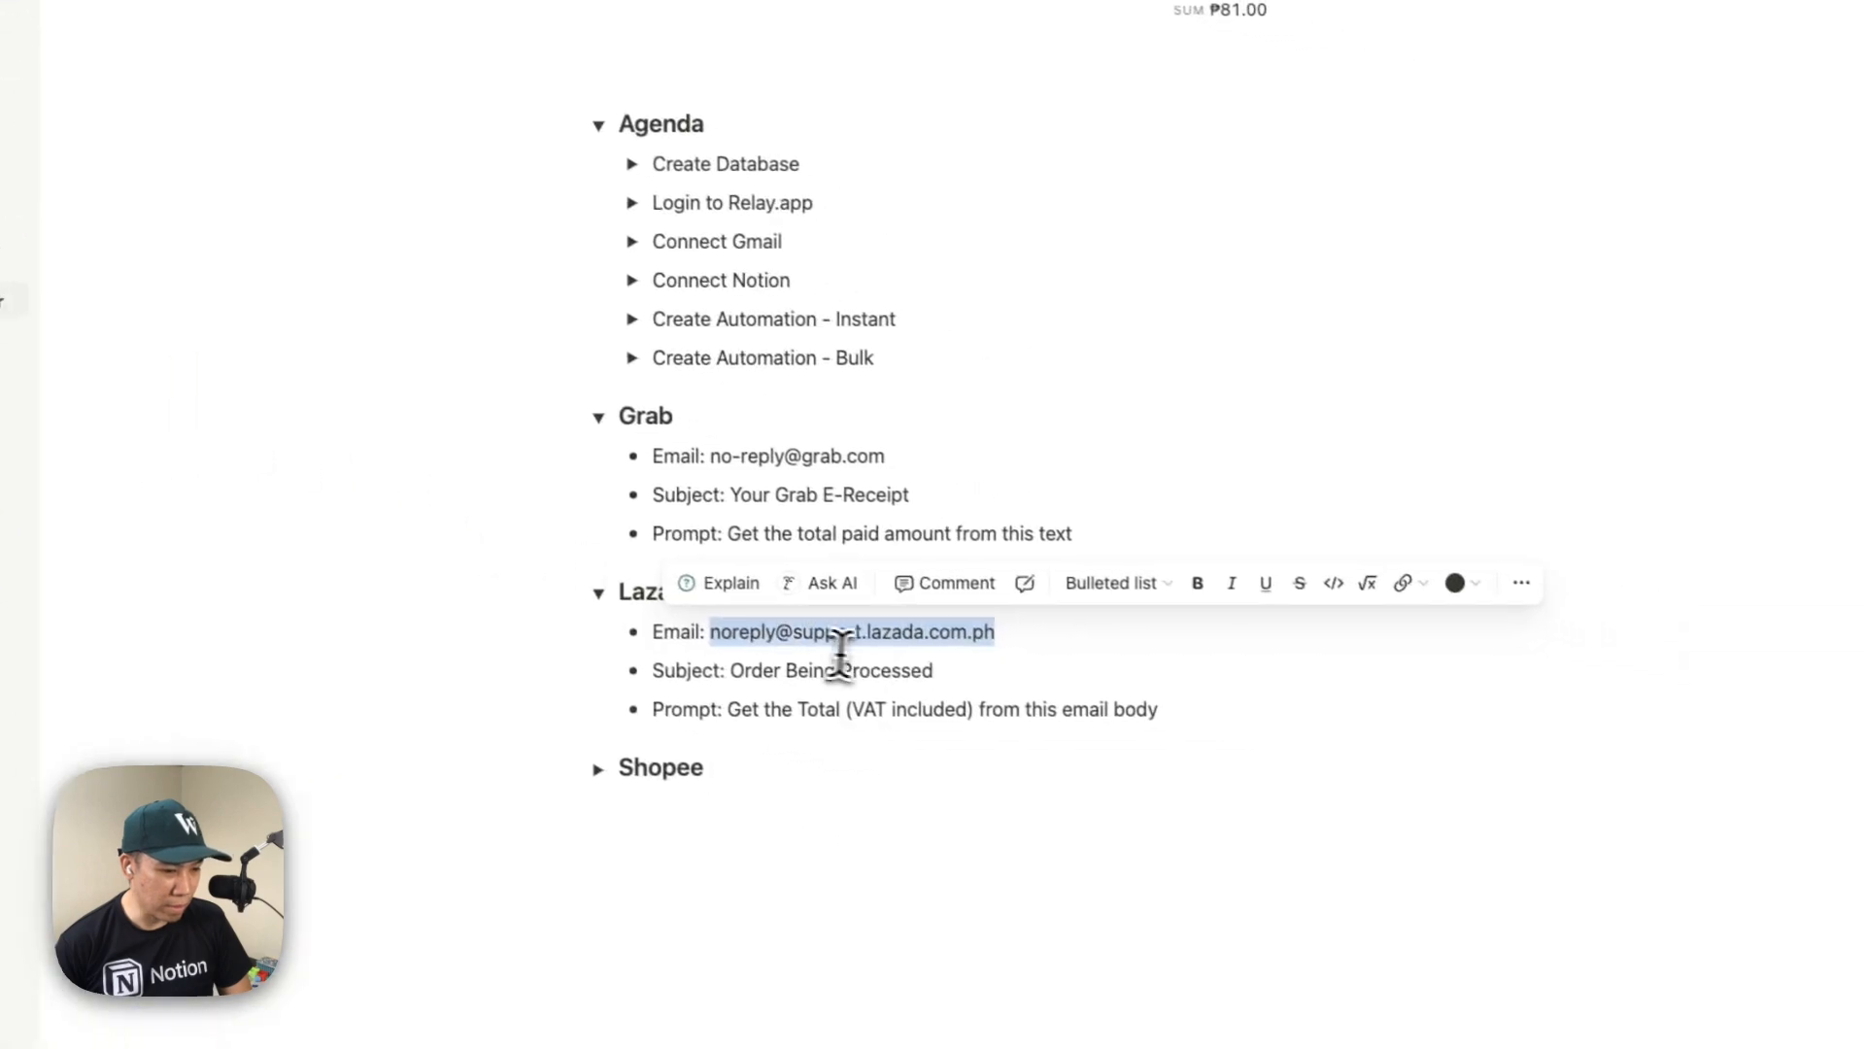
pyautogui.moveTo(1163, 733); pyautogui.dragTo(959, 733)
pyautogui.press('super+c')
pyautogui.press('super+Tab')
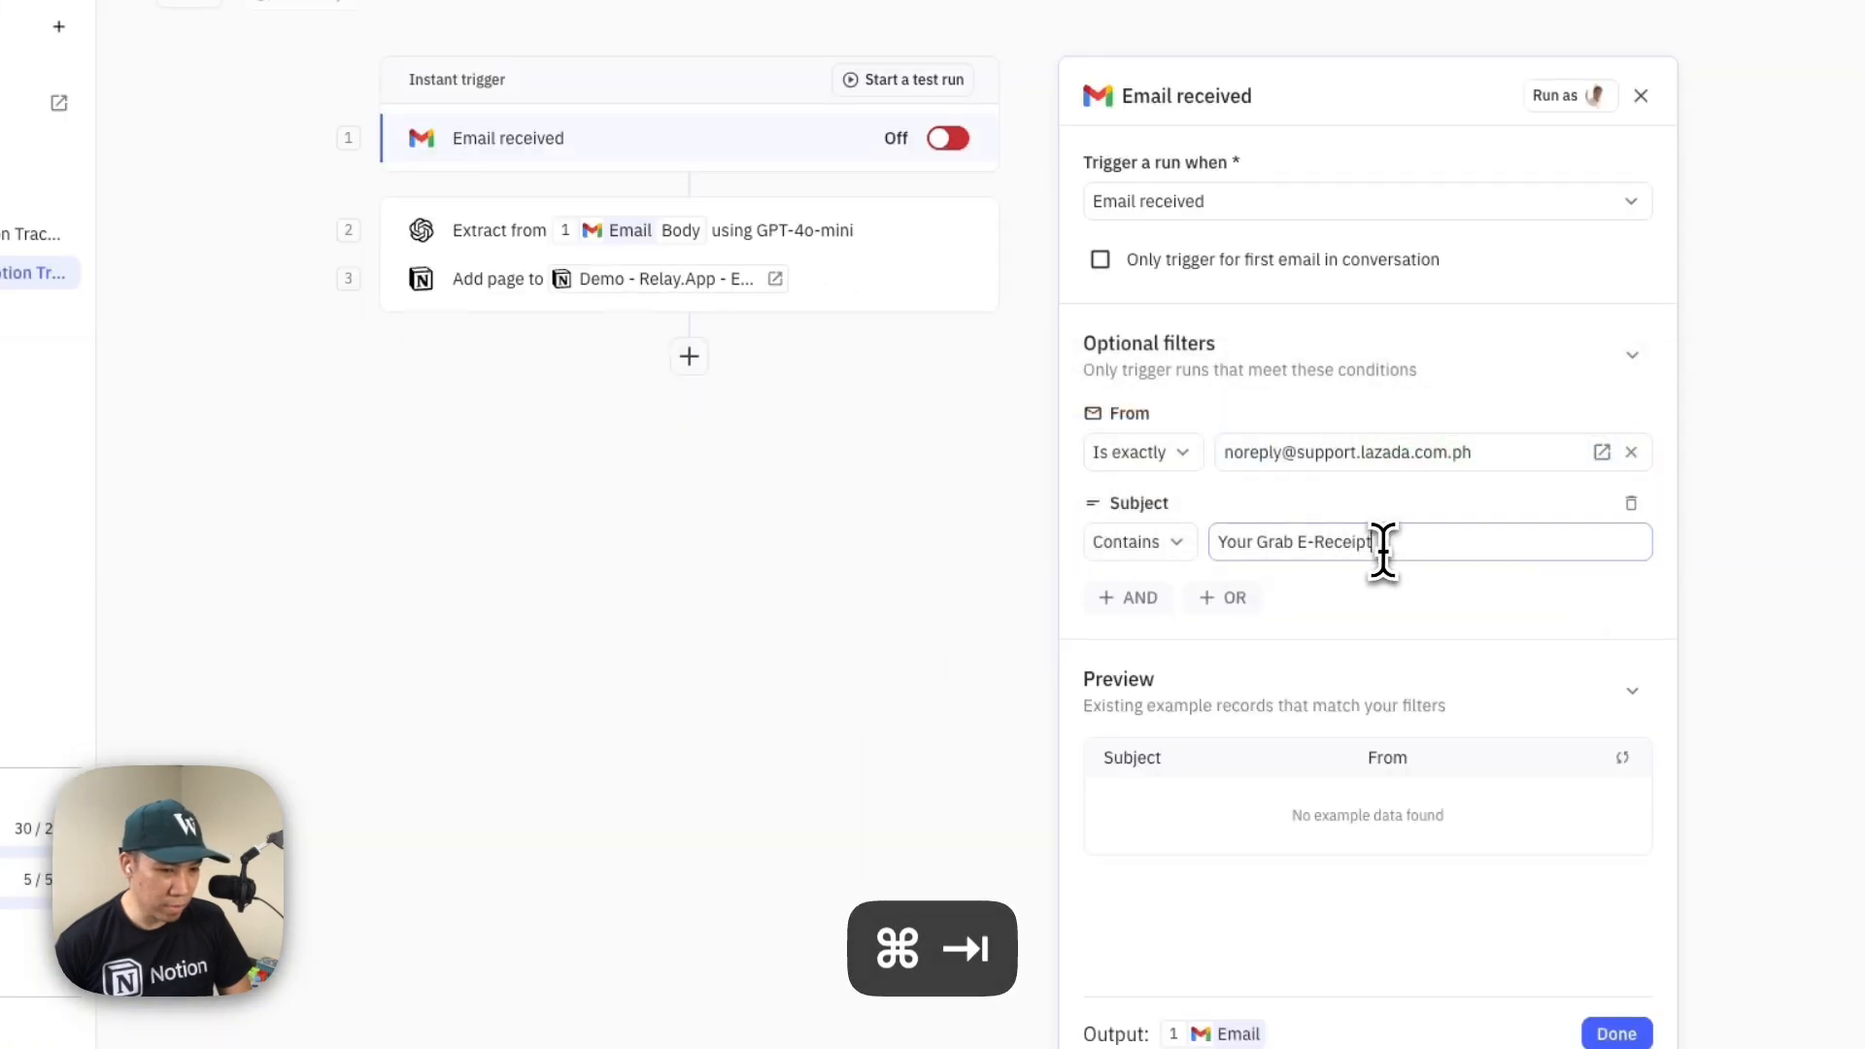
pyautogui.press('super+a')
pyautogui.press('super+v')
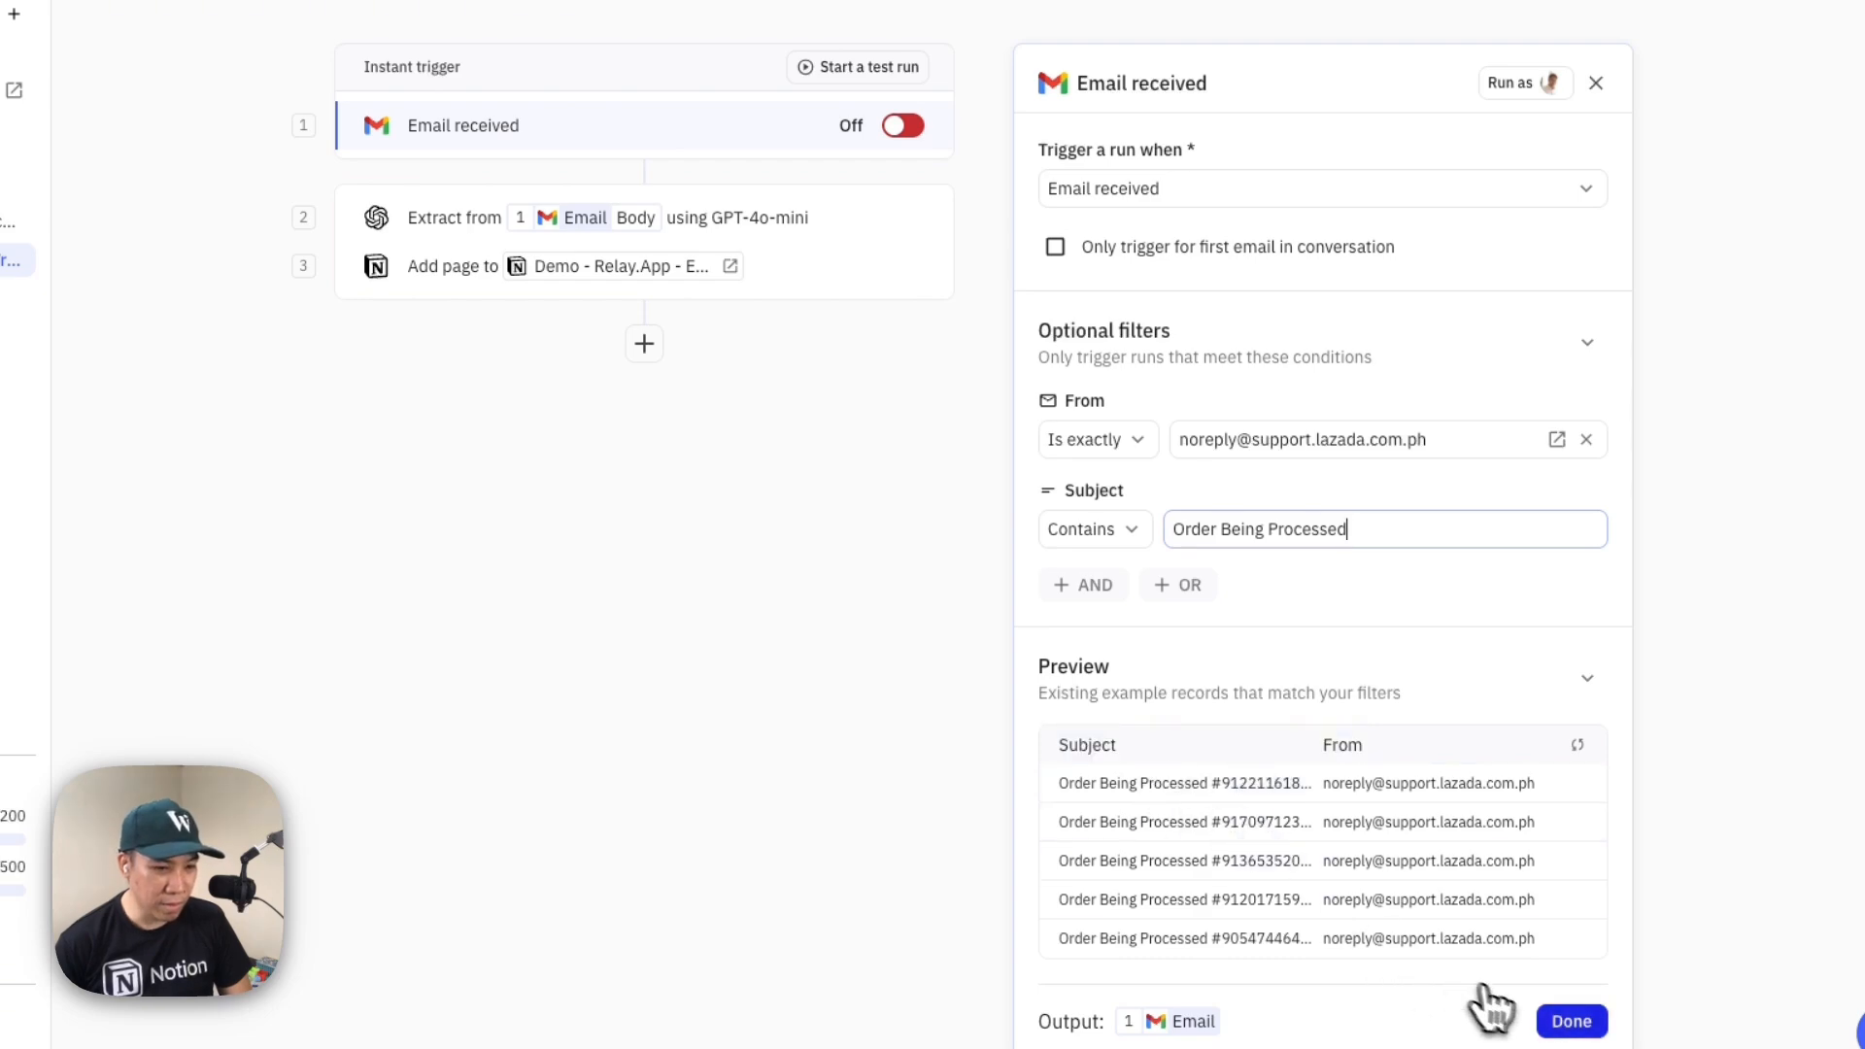
pyautogui.click(1570, 1021)
# Copy the Lazada prompt from Notion and set the Extract step's additional instructions to "Get the Total (VAT included) from this email body"
pyautogui.click(777, 218)
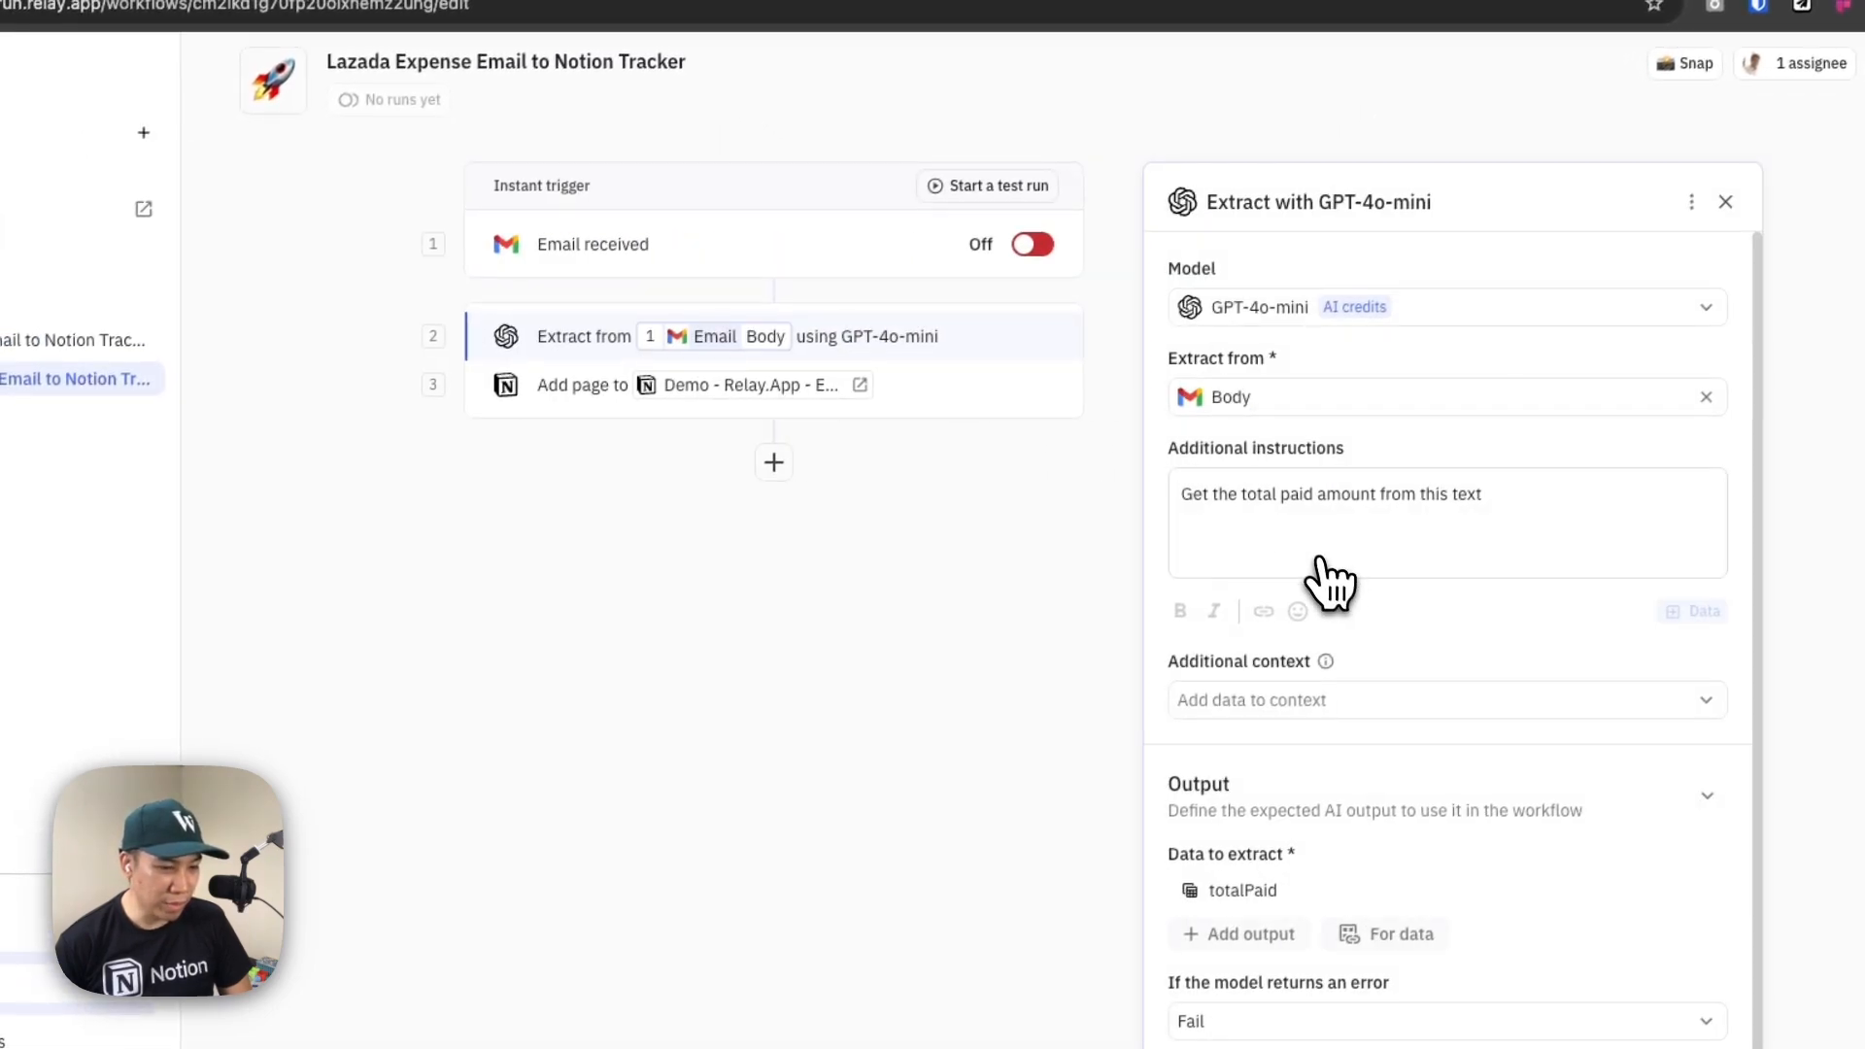
pyautogui.press('super+Tab')
pyautogui.press('super+Tab')
pyautogui.press('super+Tab')
pyautogui.click(962, 819)
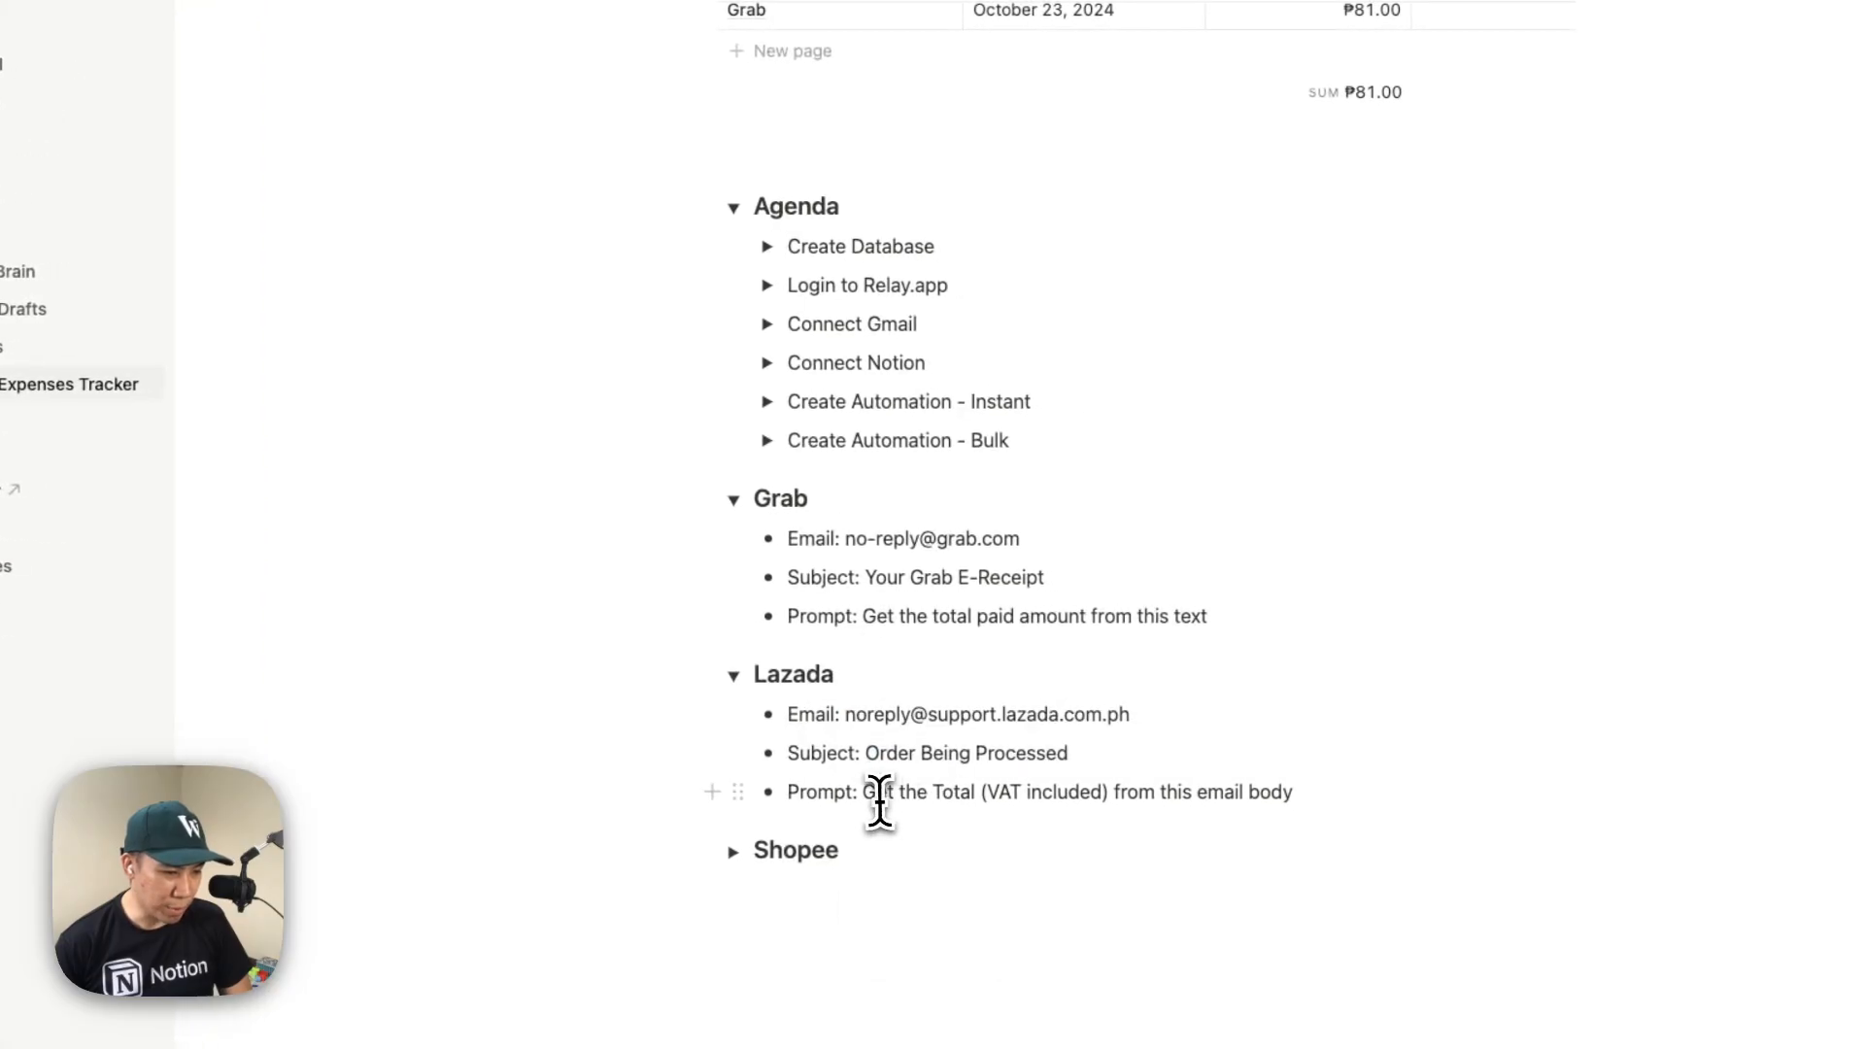
pyautogui.moveTo(864, 797); pyautogui.dragTo(1306, 796)
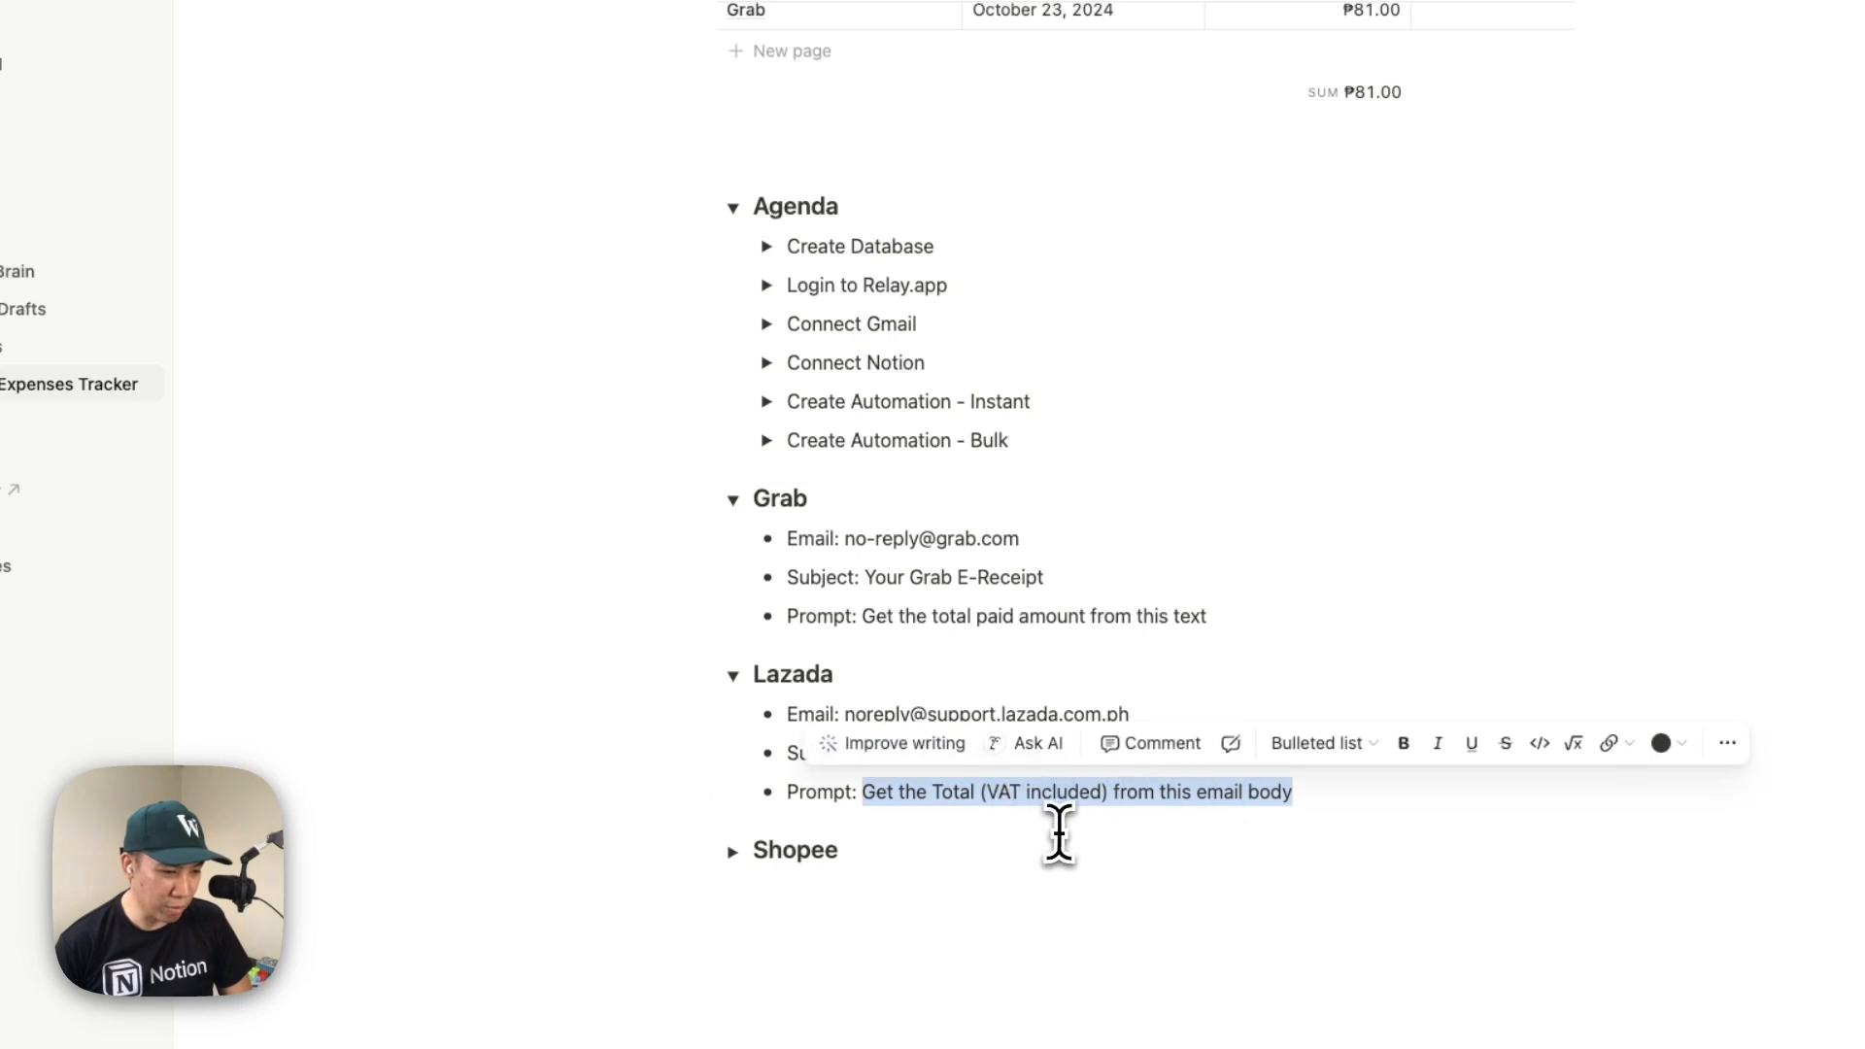
pyautogui.press('super+c')
pyautogui.click(17, 241)
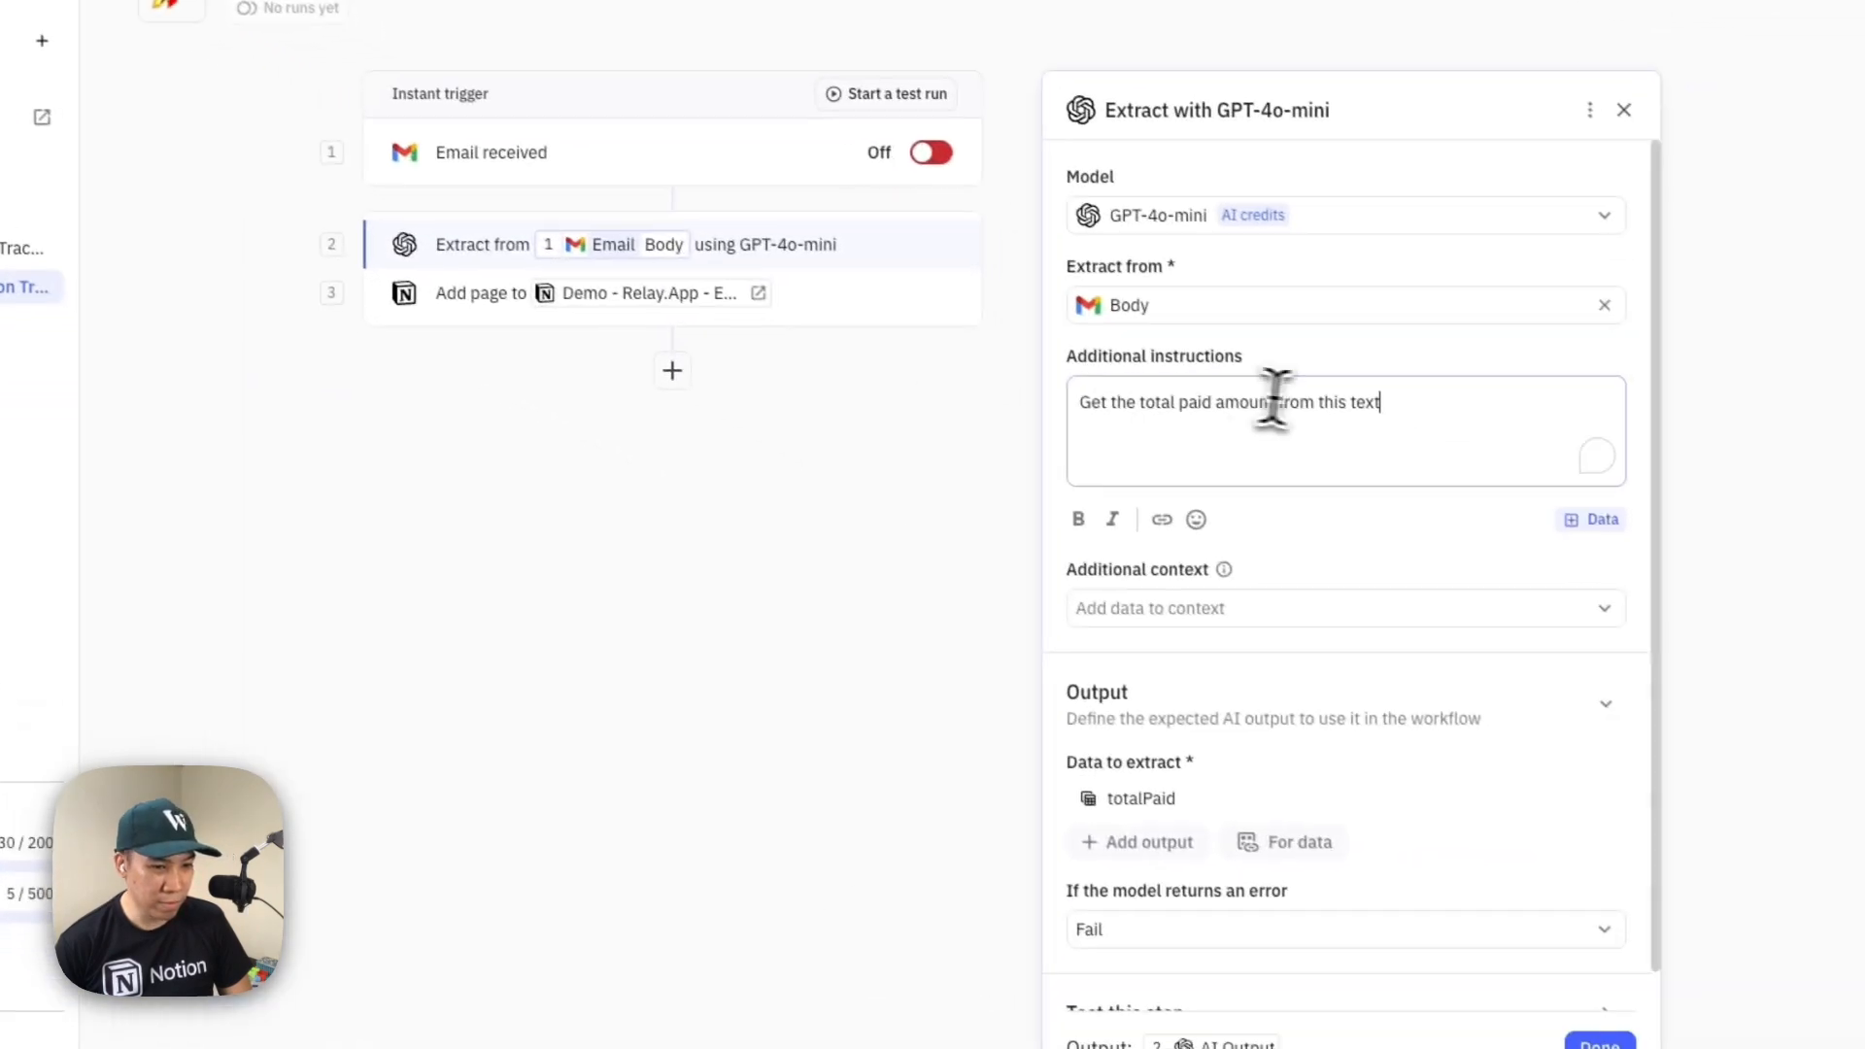
pyautogui.press('super+a')
pyautogui.press('super+v')
pyautogui.scroll(-1, 1306, 825)
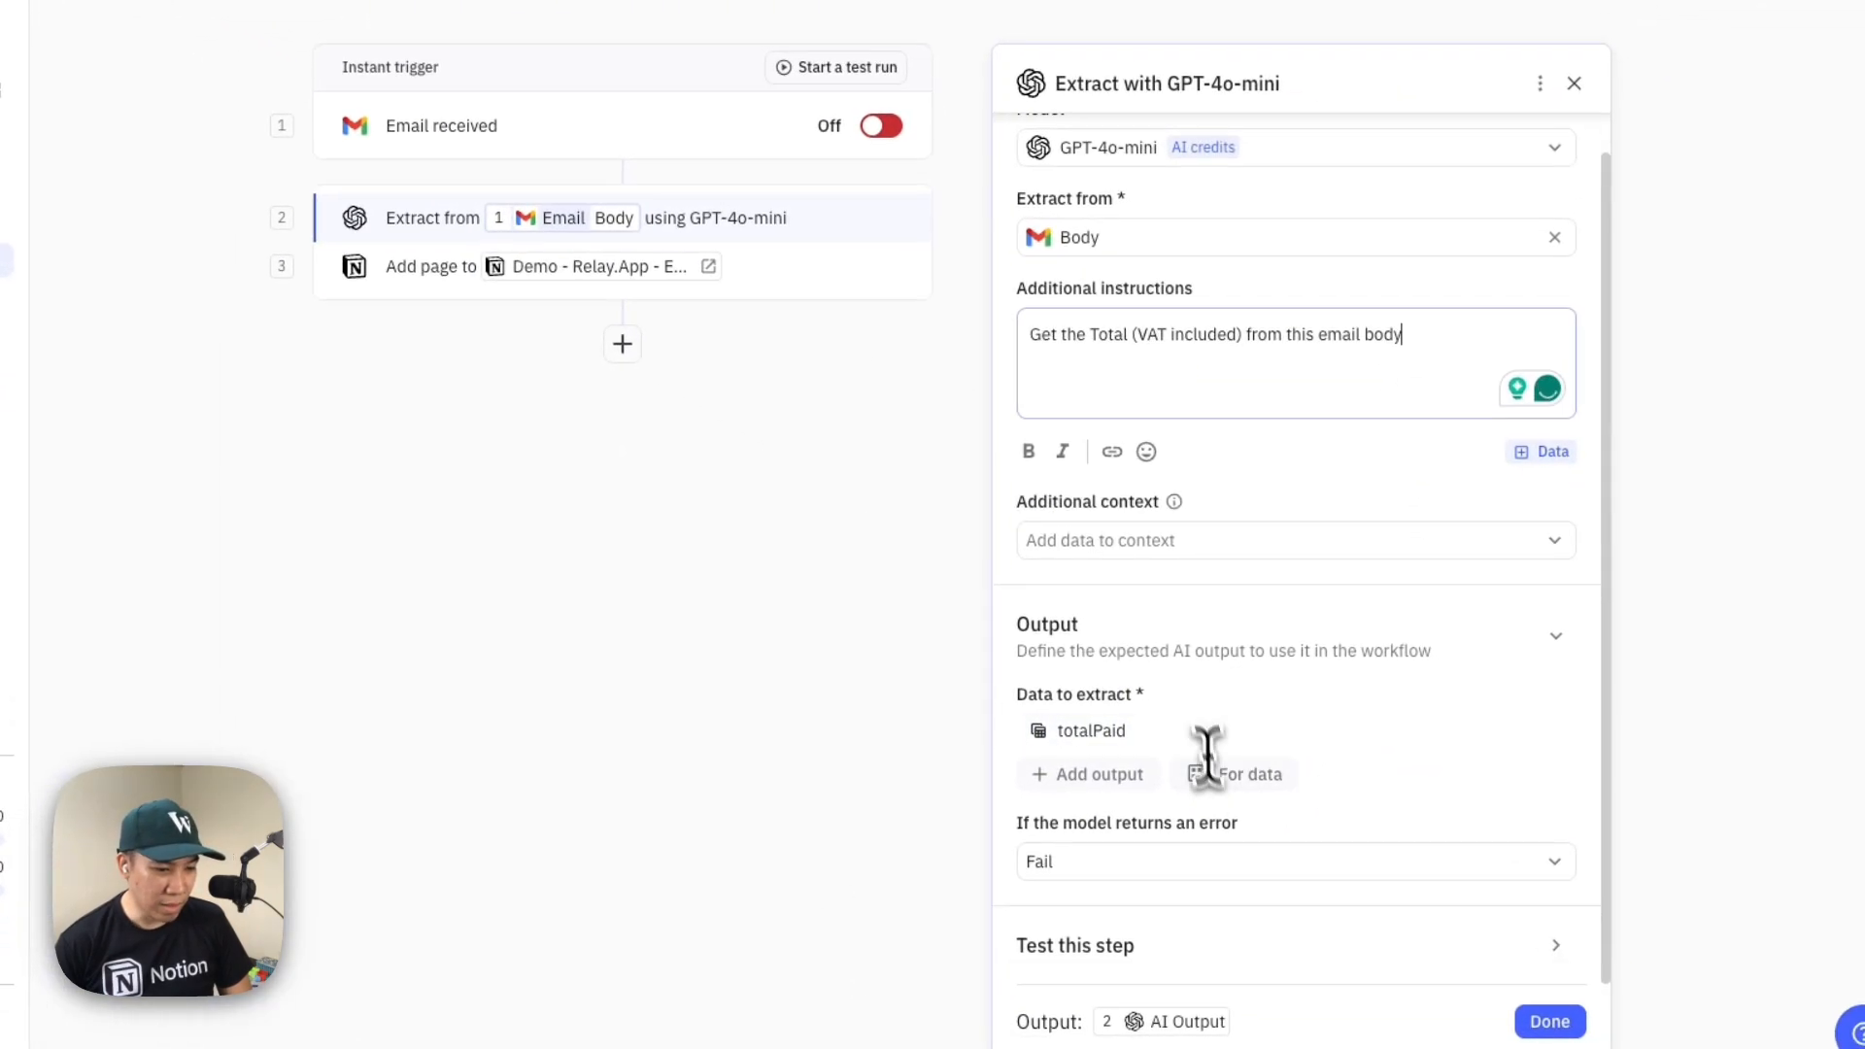
pyautogui.click(1549, 1021)
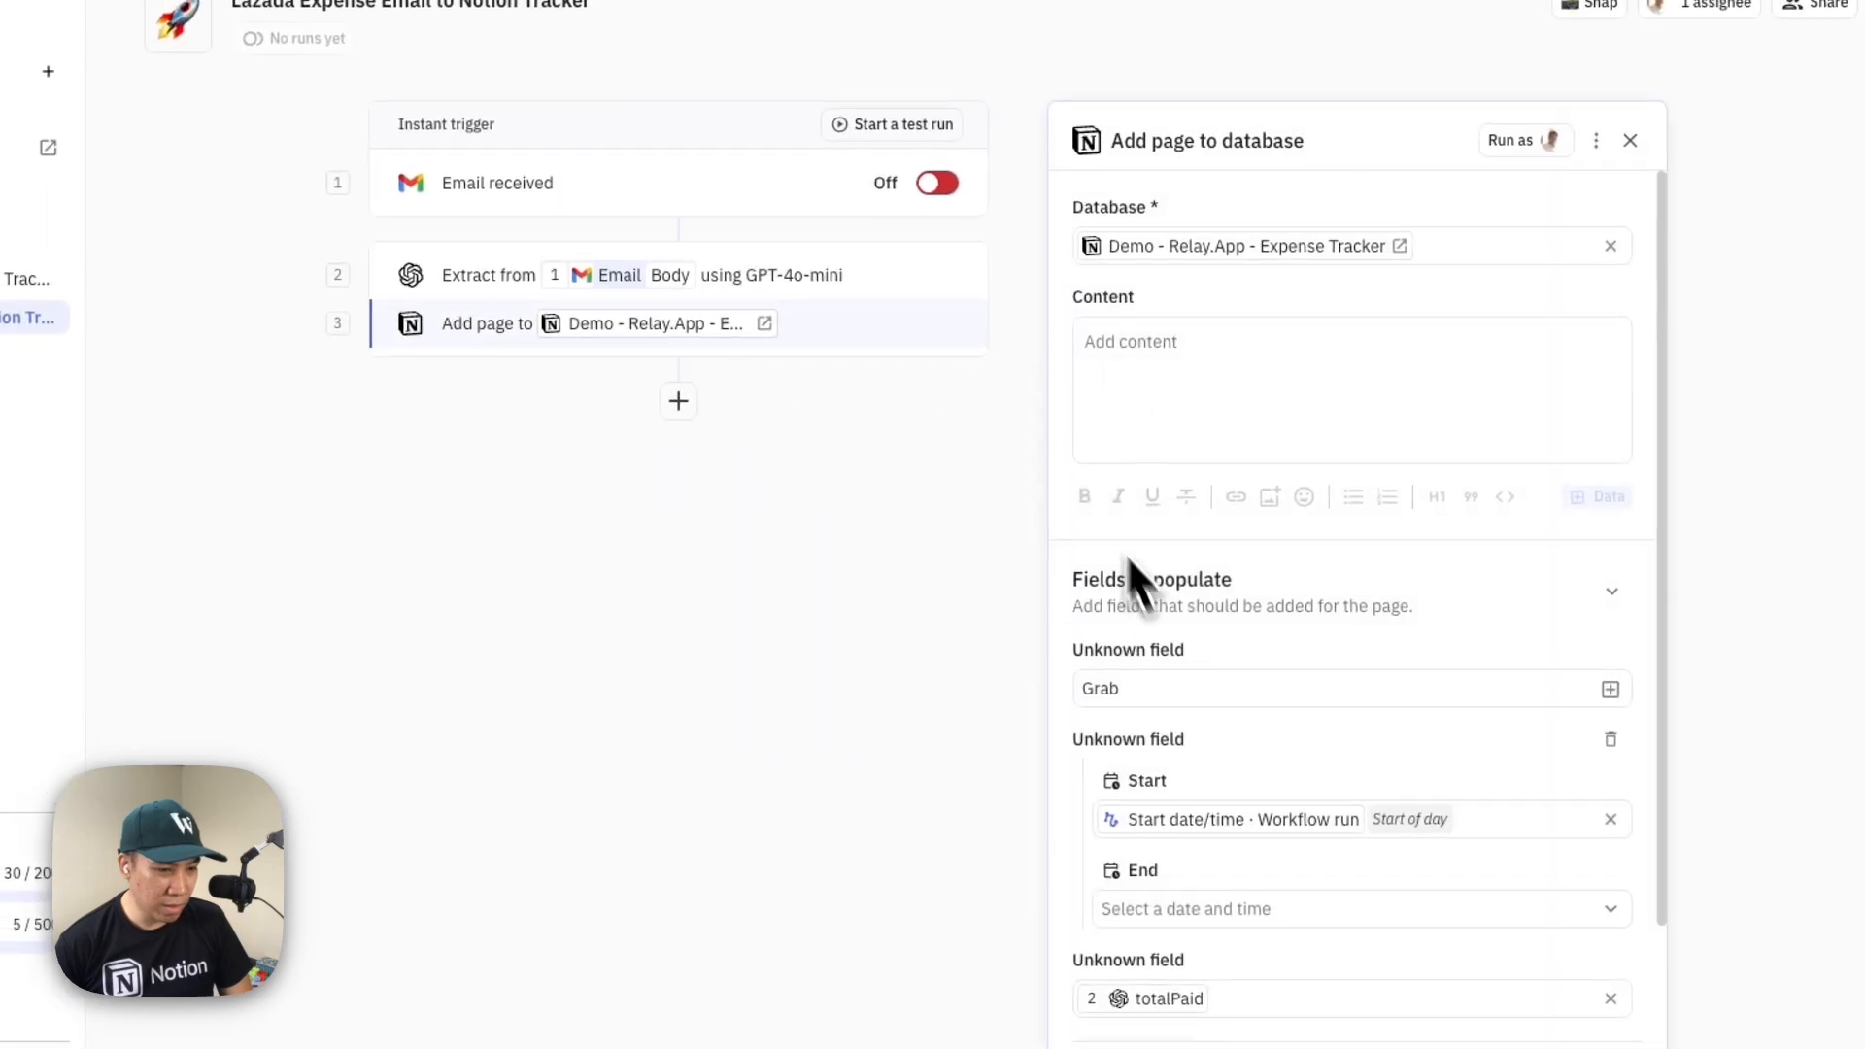
# Set the Name field of the Notion Add page to database step to "Lazada" and finish the step's setup
pyautogui.moveTo(1179, 695); pyautogui.dragTo(995, 672)
pyautogui.write('Lz')
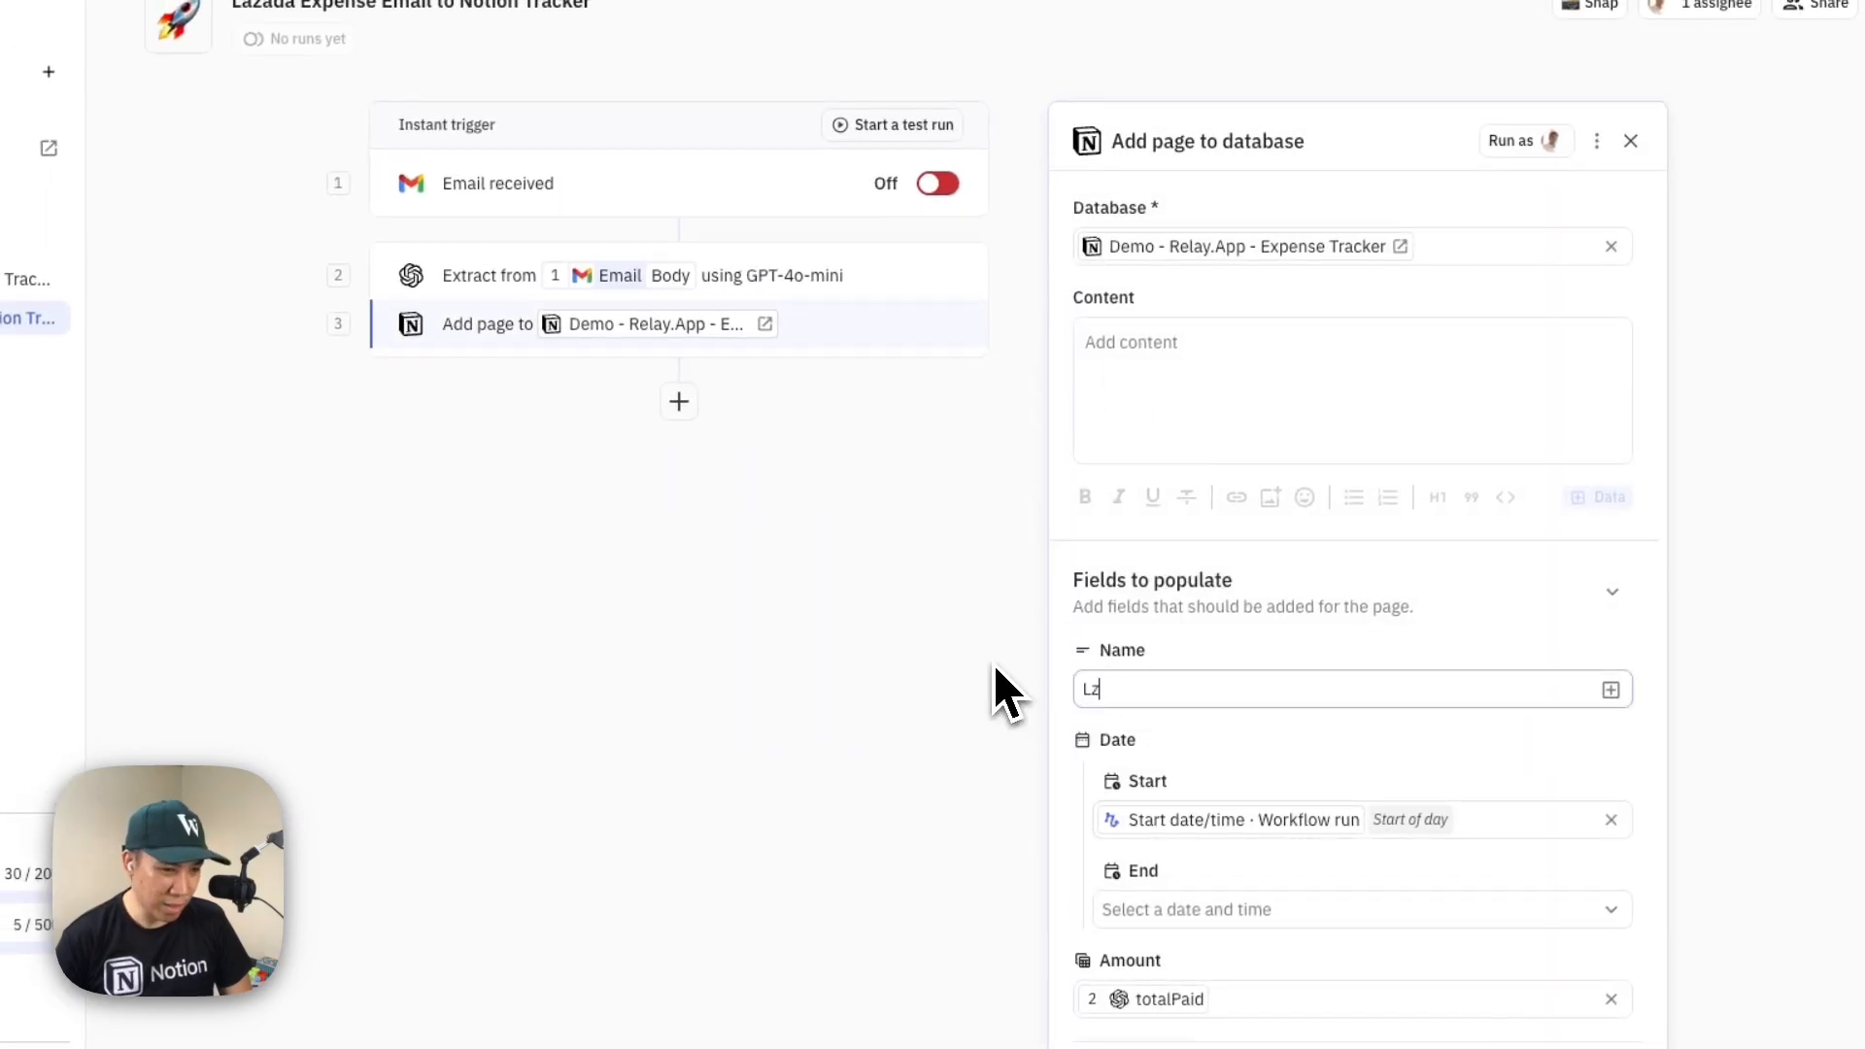
pyautogui.write('ada')
pyautogui.press('BackSpace')
pyautogui.press('BackSpace')
pyautogui.press('BackSpace')
pyautogui.press('BackSpace')
pyautogui.write('aza')
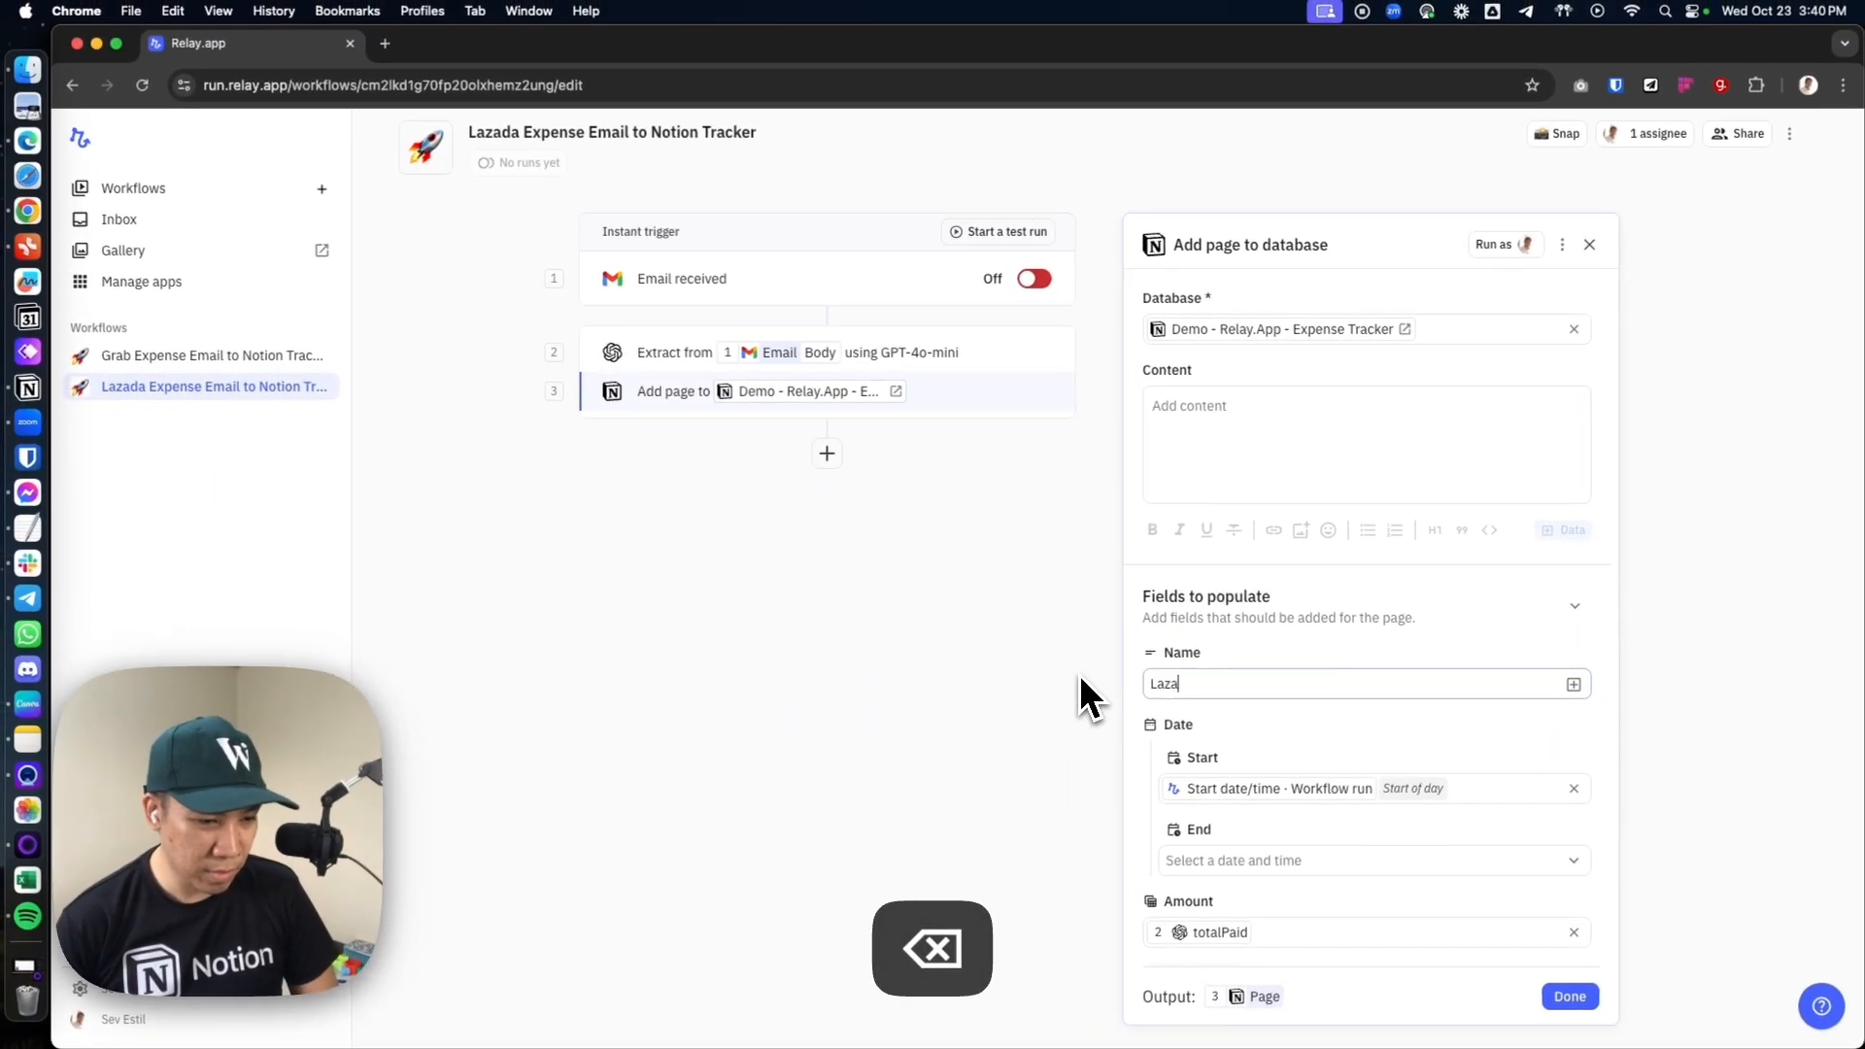
pyautogui.write('da')
pyautogui.click(1570, 997)
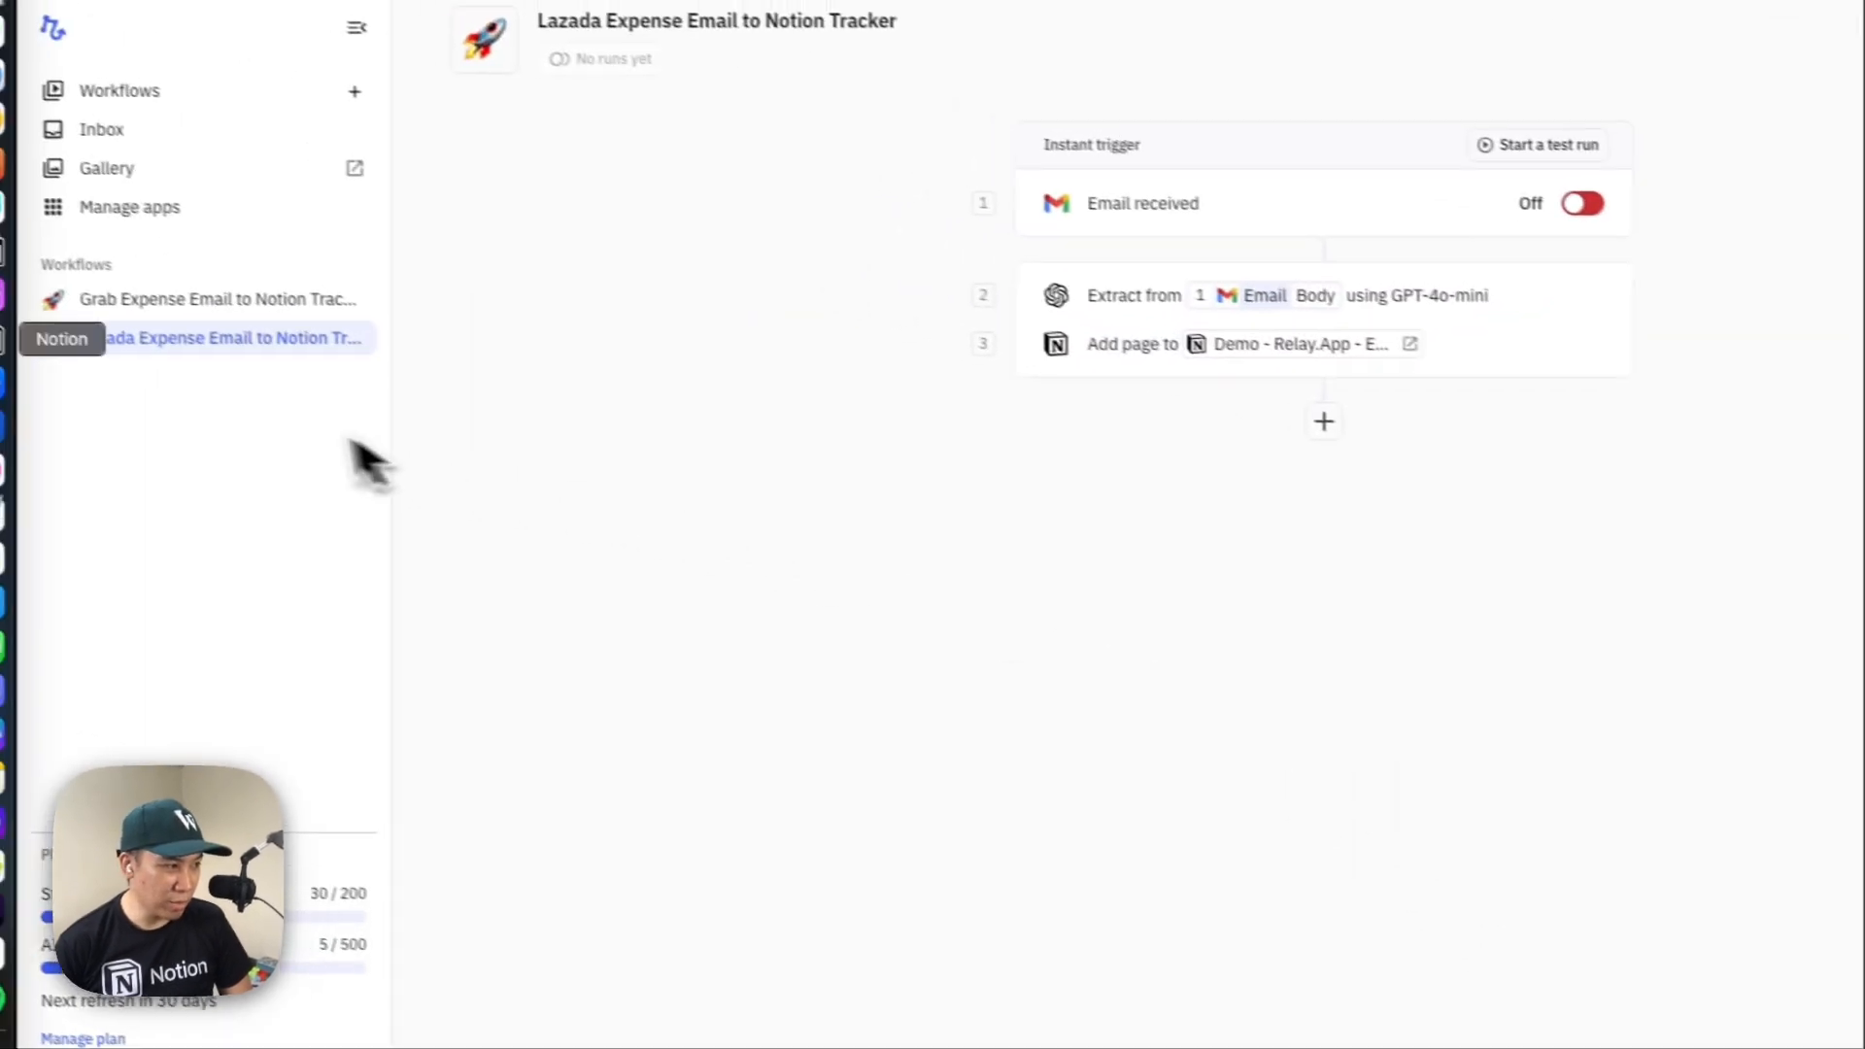
# Switch to Notion, expand the Shopee section, and review its email, subject and prompt entries
pyautogui.click(1, 339)
pyautogui.click(924, 843)
pyautogui.scroll(-1, 749, 708)
pyautogui.click(993, 775)
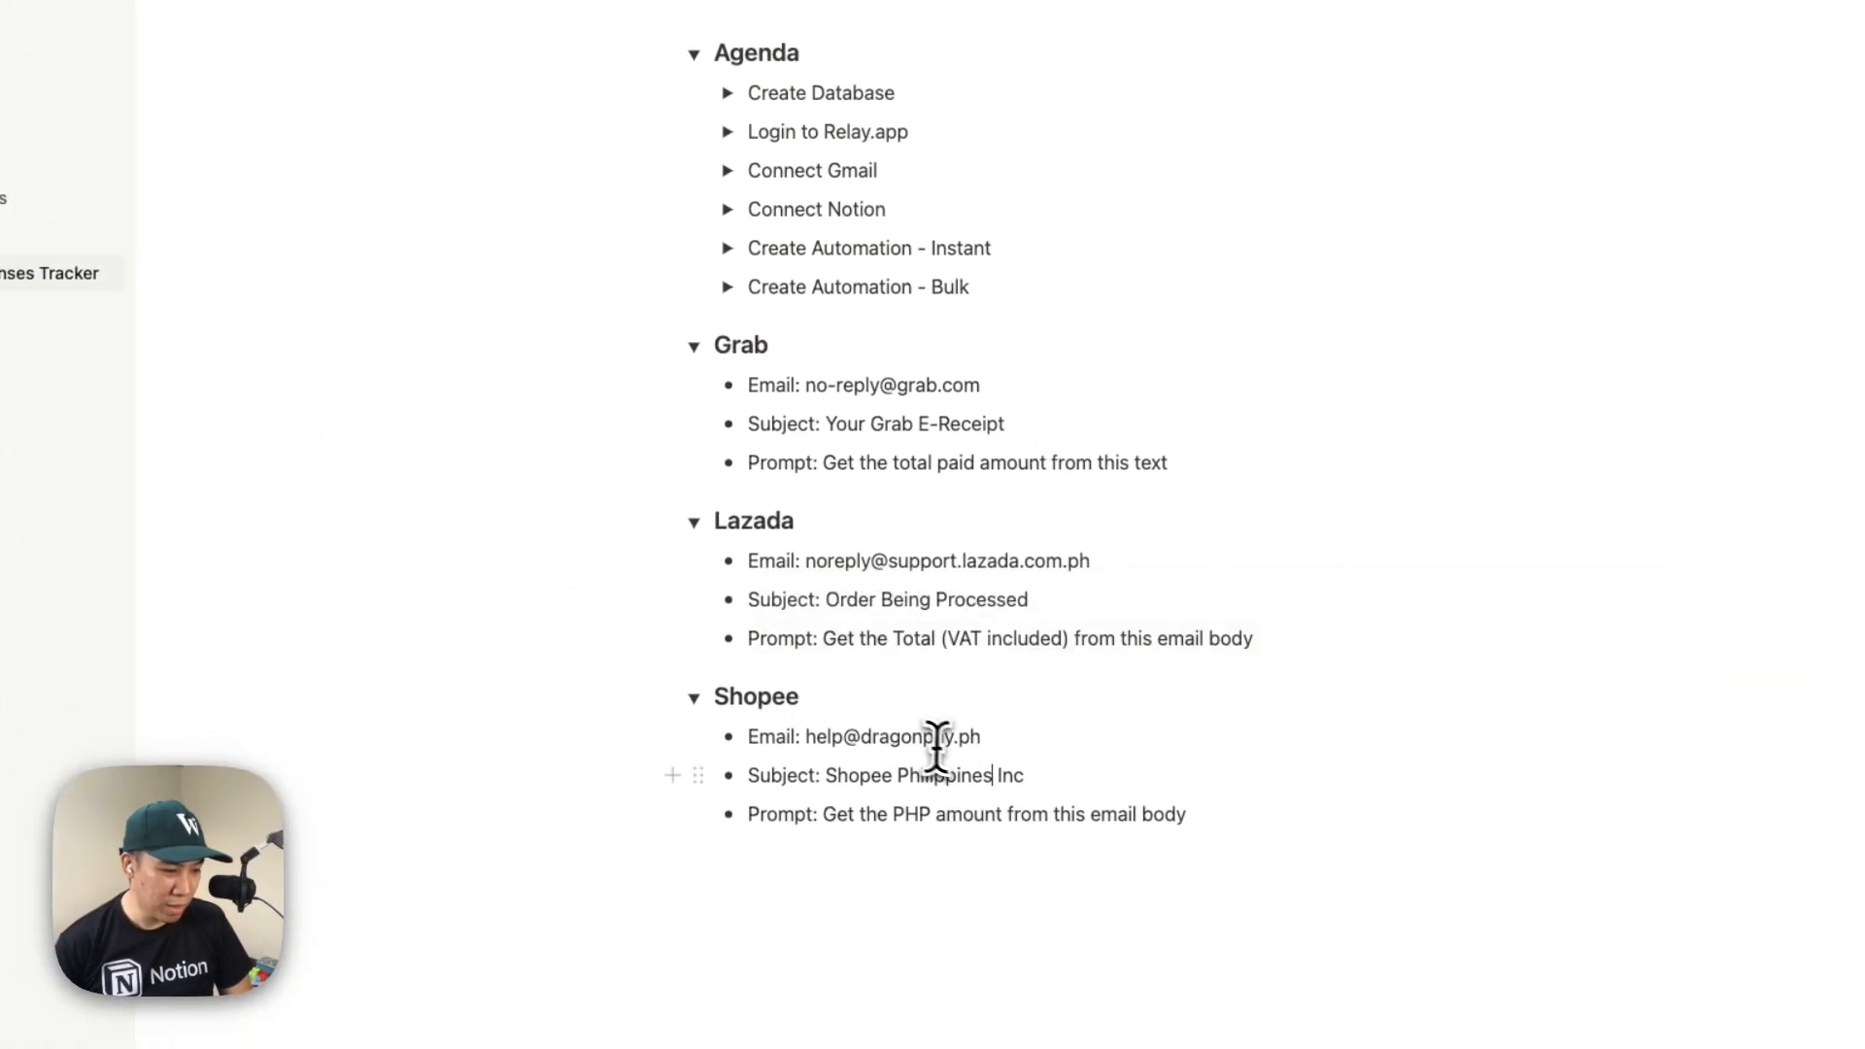
pyautogui.moveTo(826, 777); pyautogui.dragTo(1045, 778)
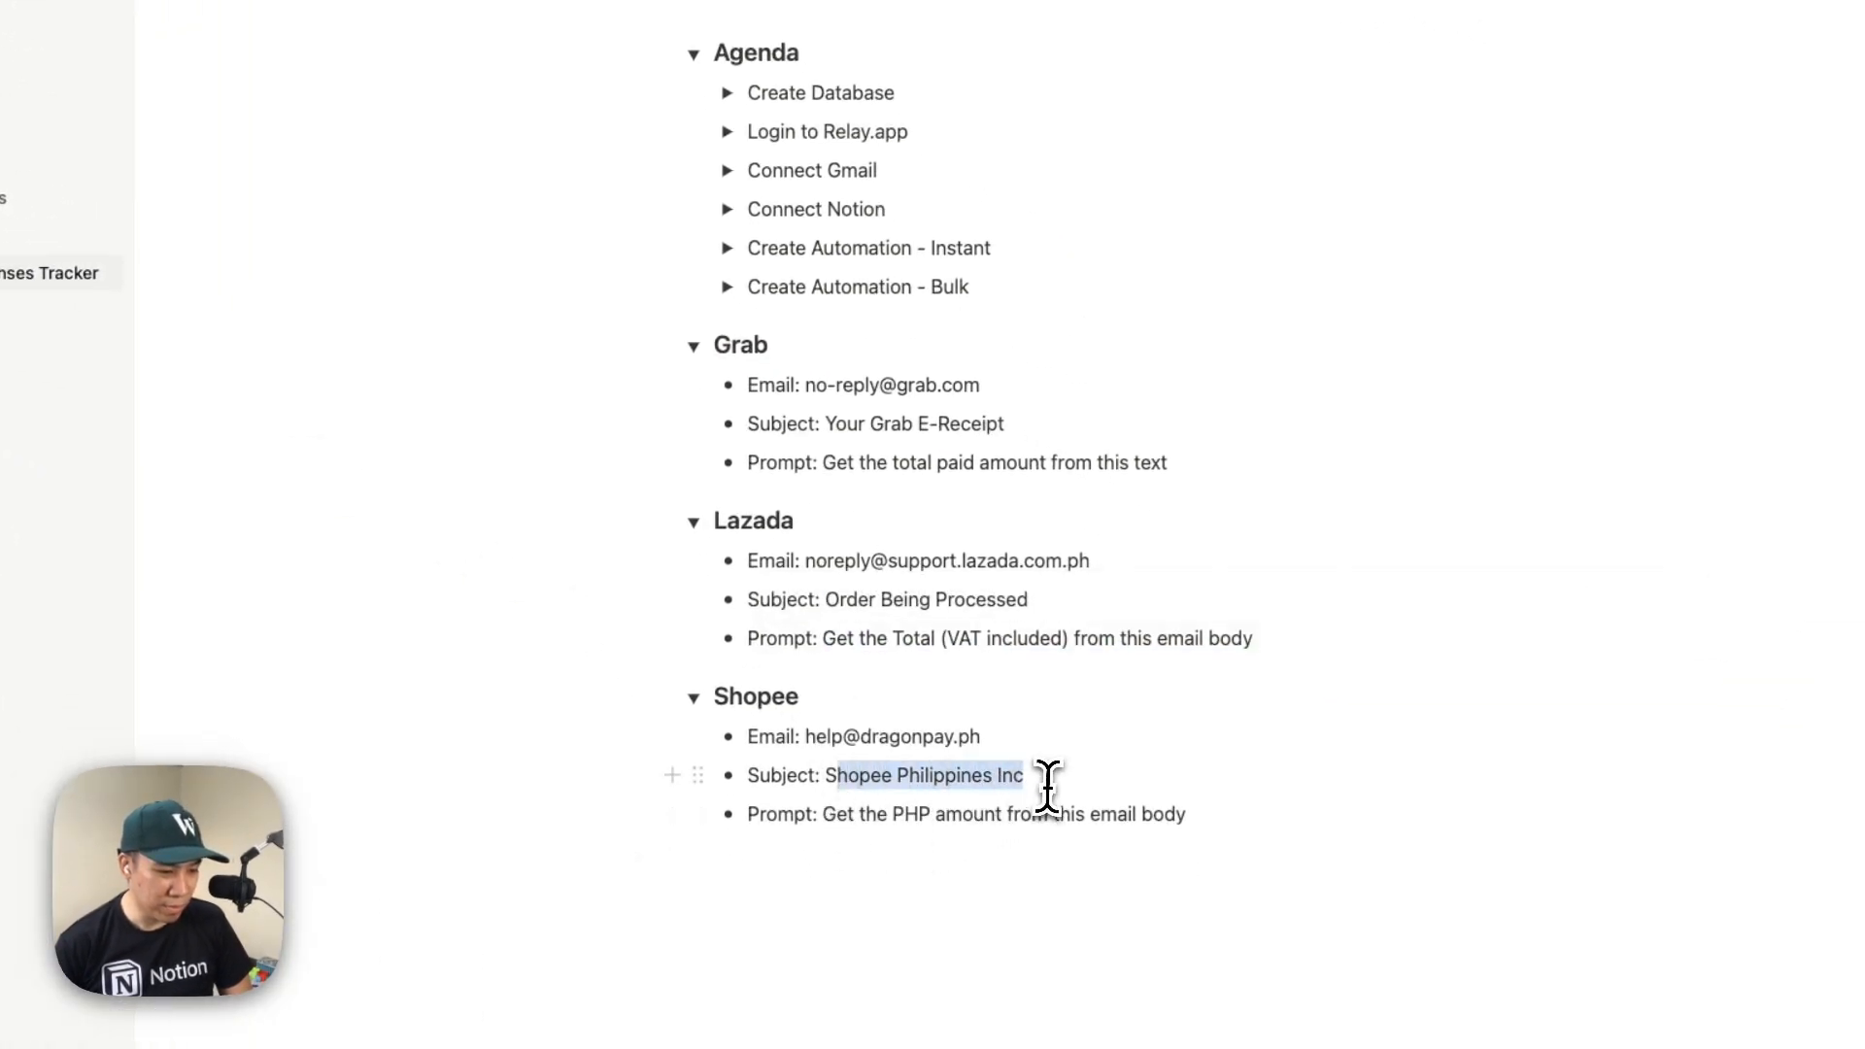
pyautogui.click(862, 820)
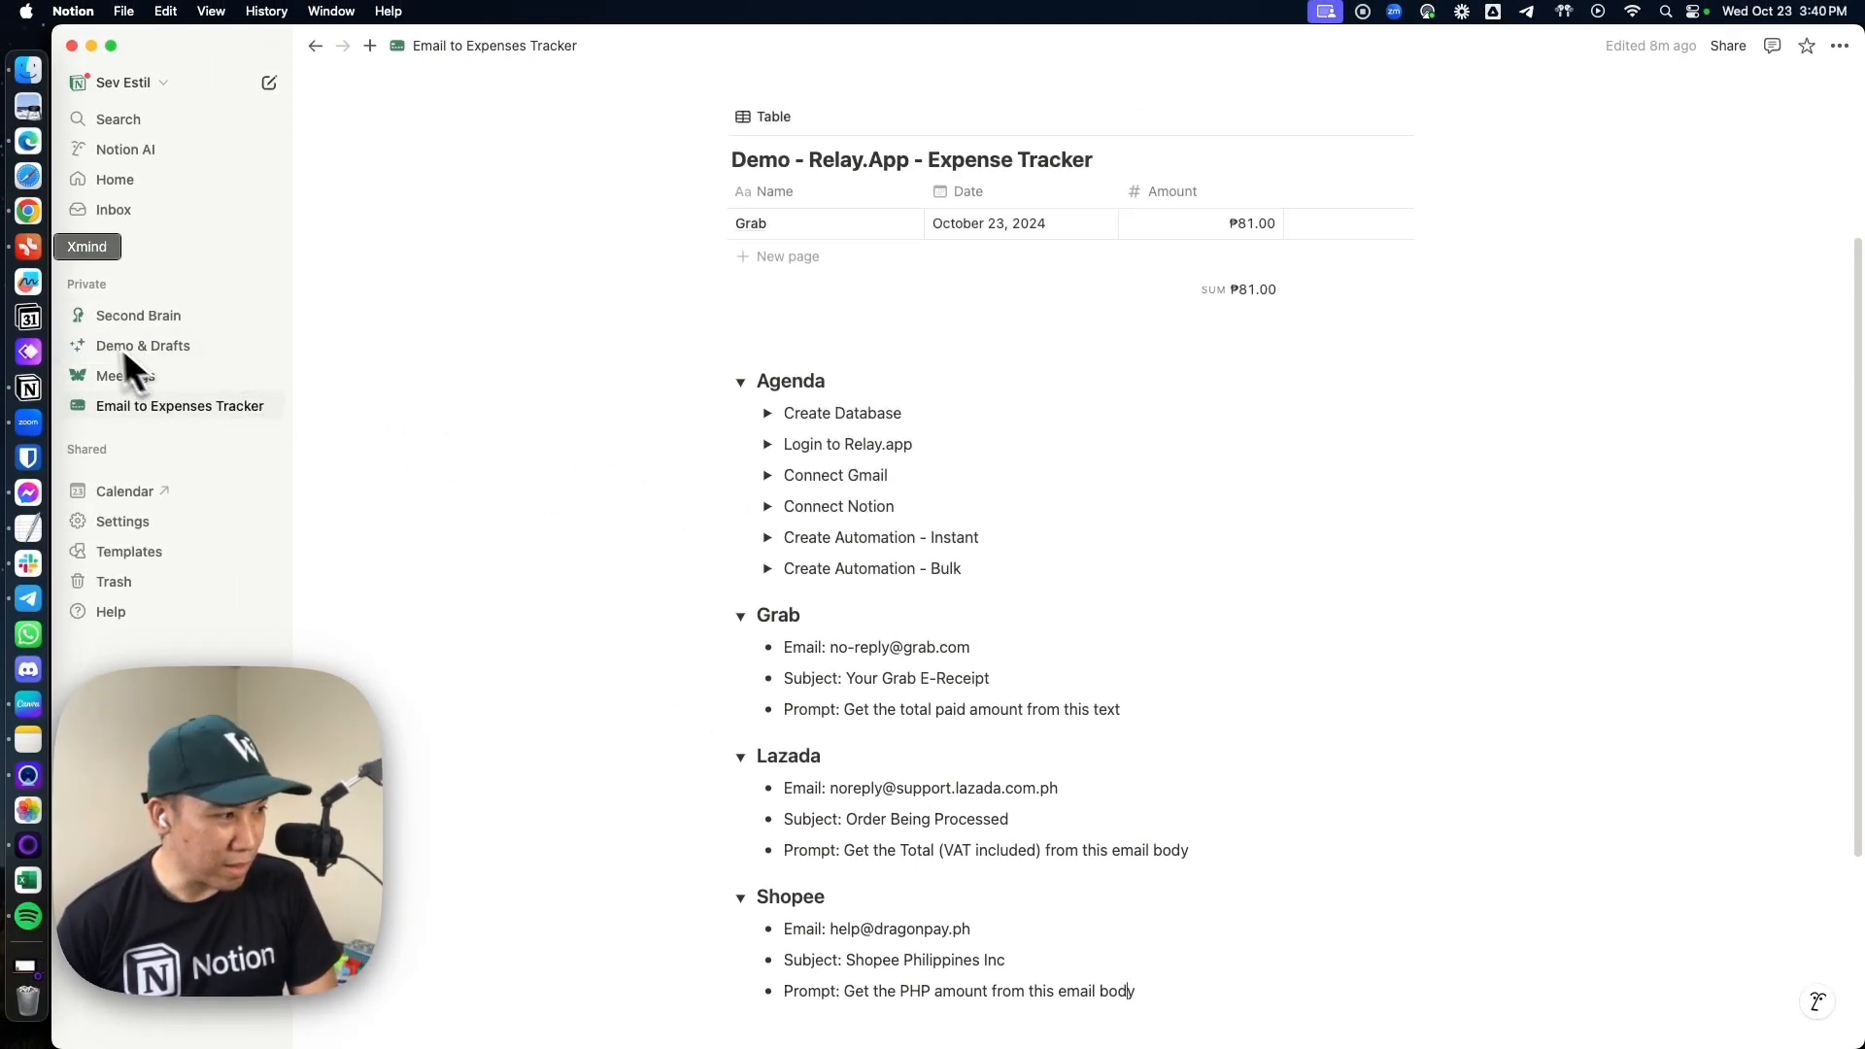
# Switch back to Relay.app, create a new blank workflow, and set its trigger to start runs manually
pyautogui.click(28, 211)
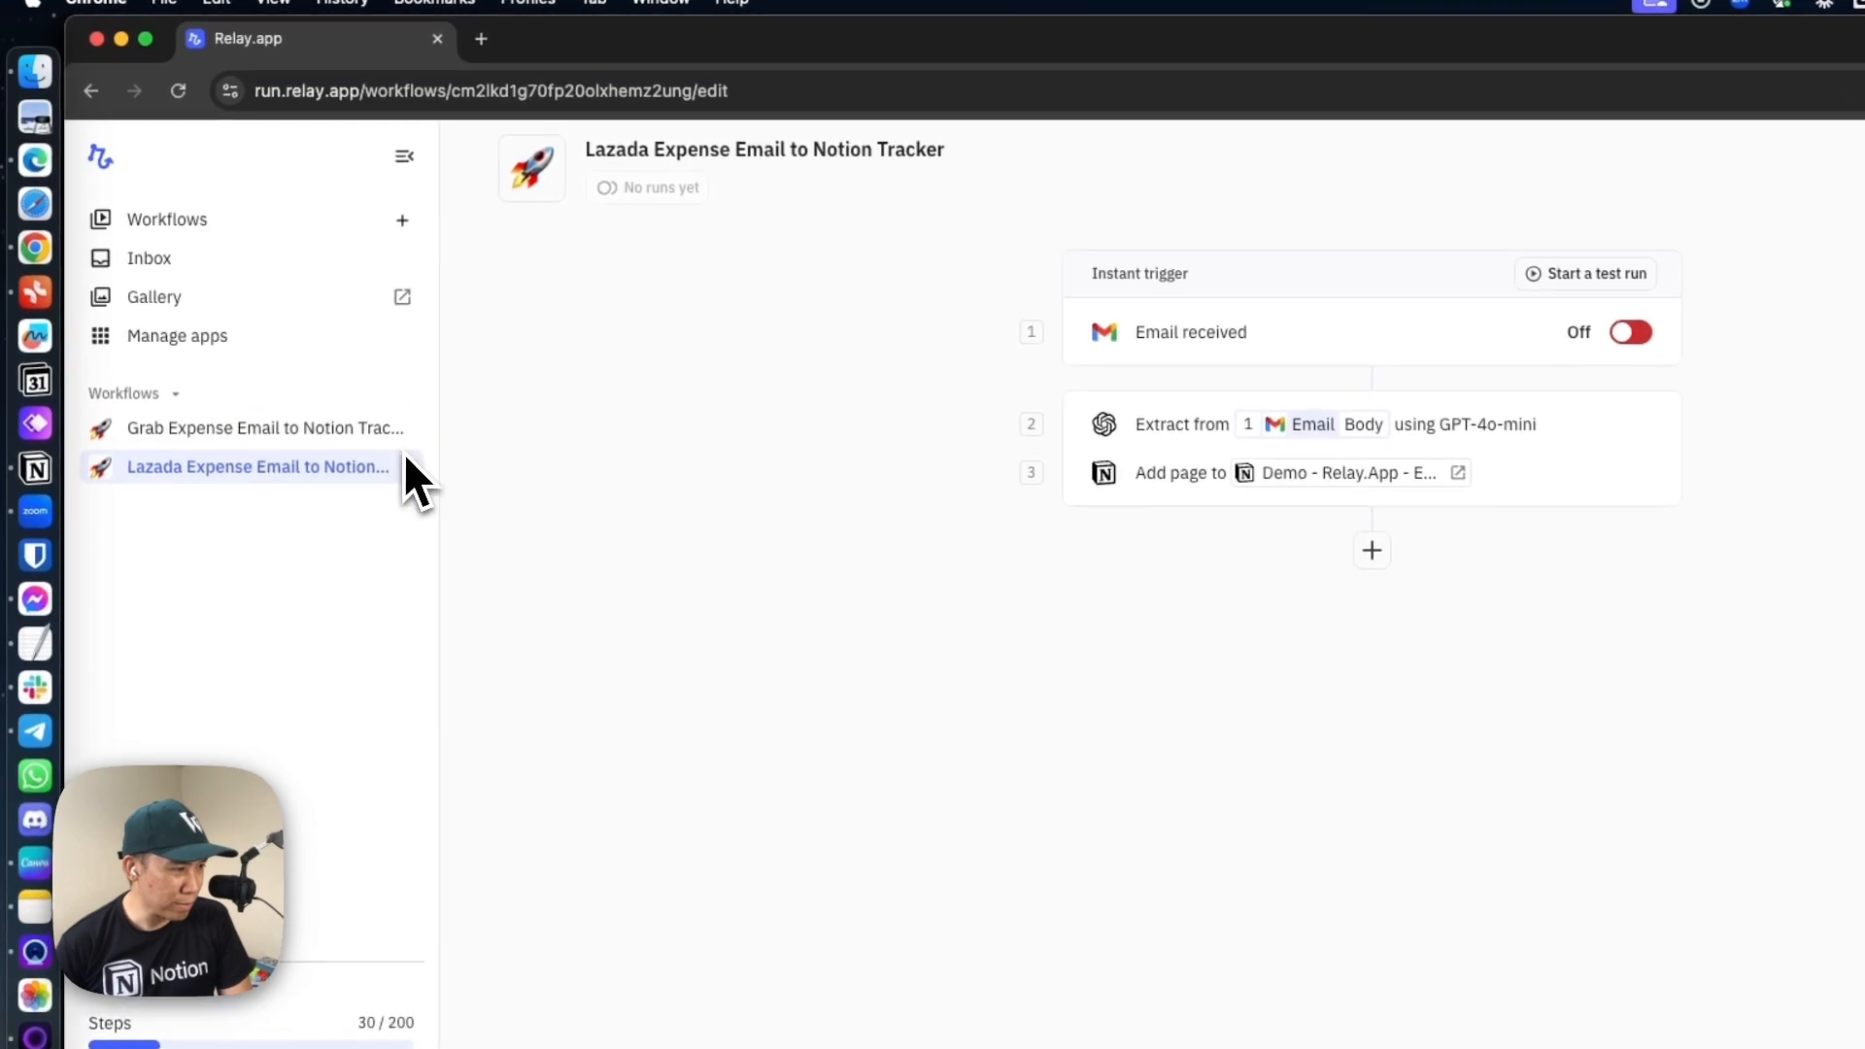
pyautogui.click(402, 219)
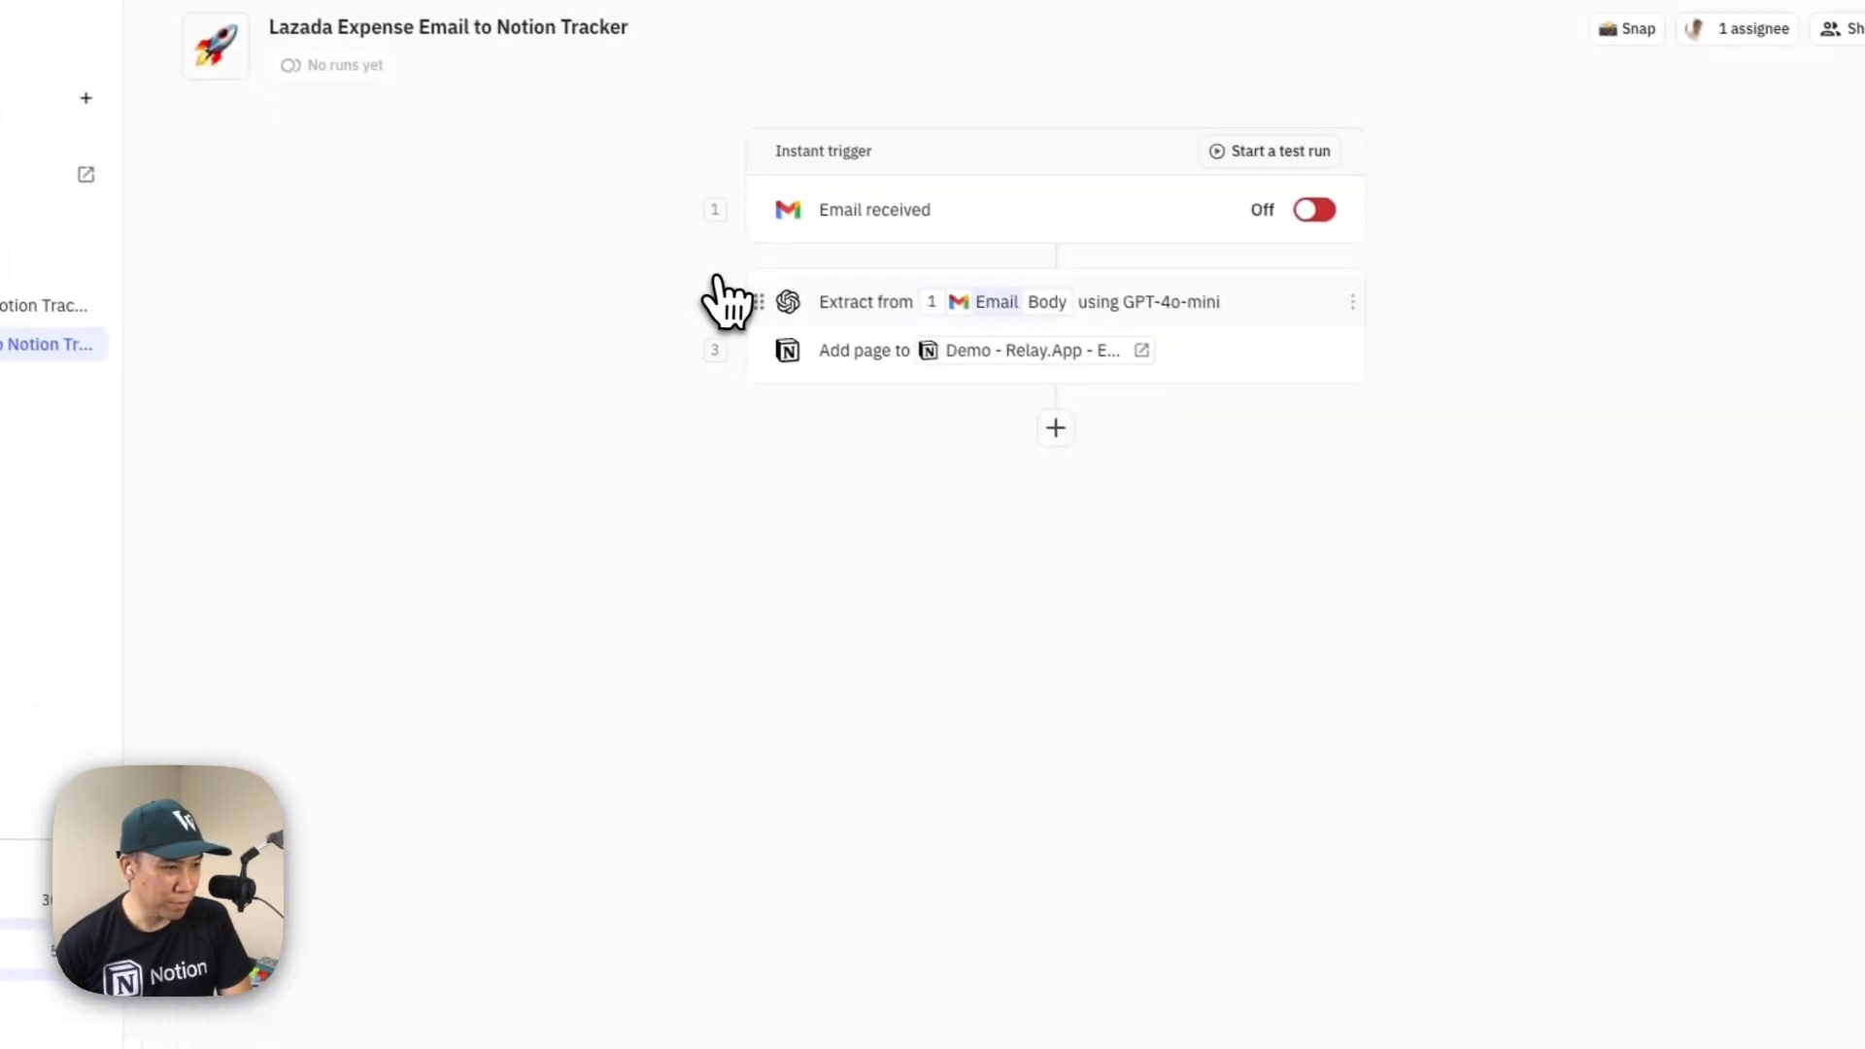
pyautogui.click(1266, 320)
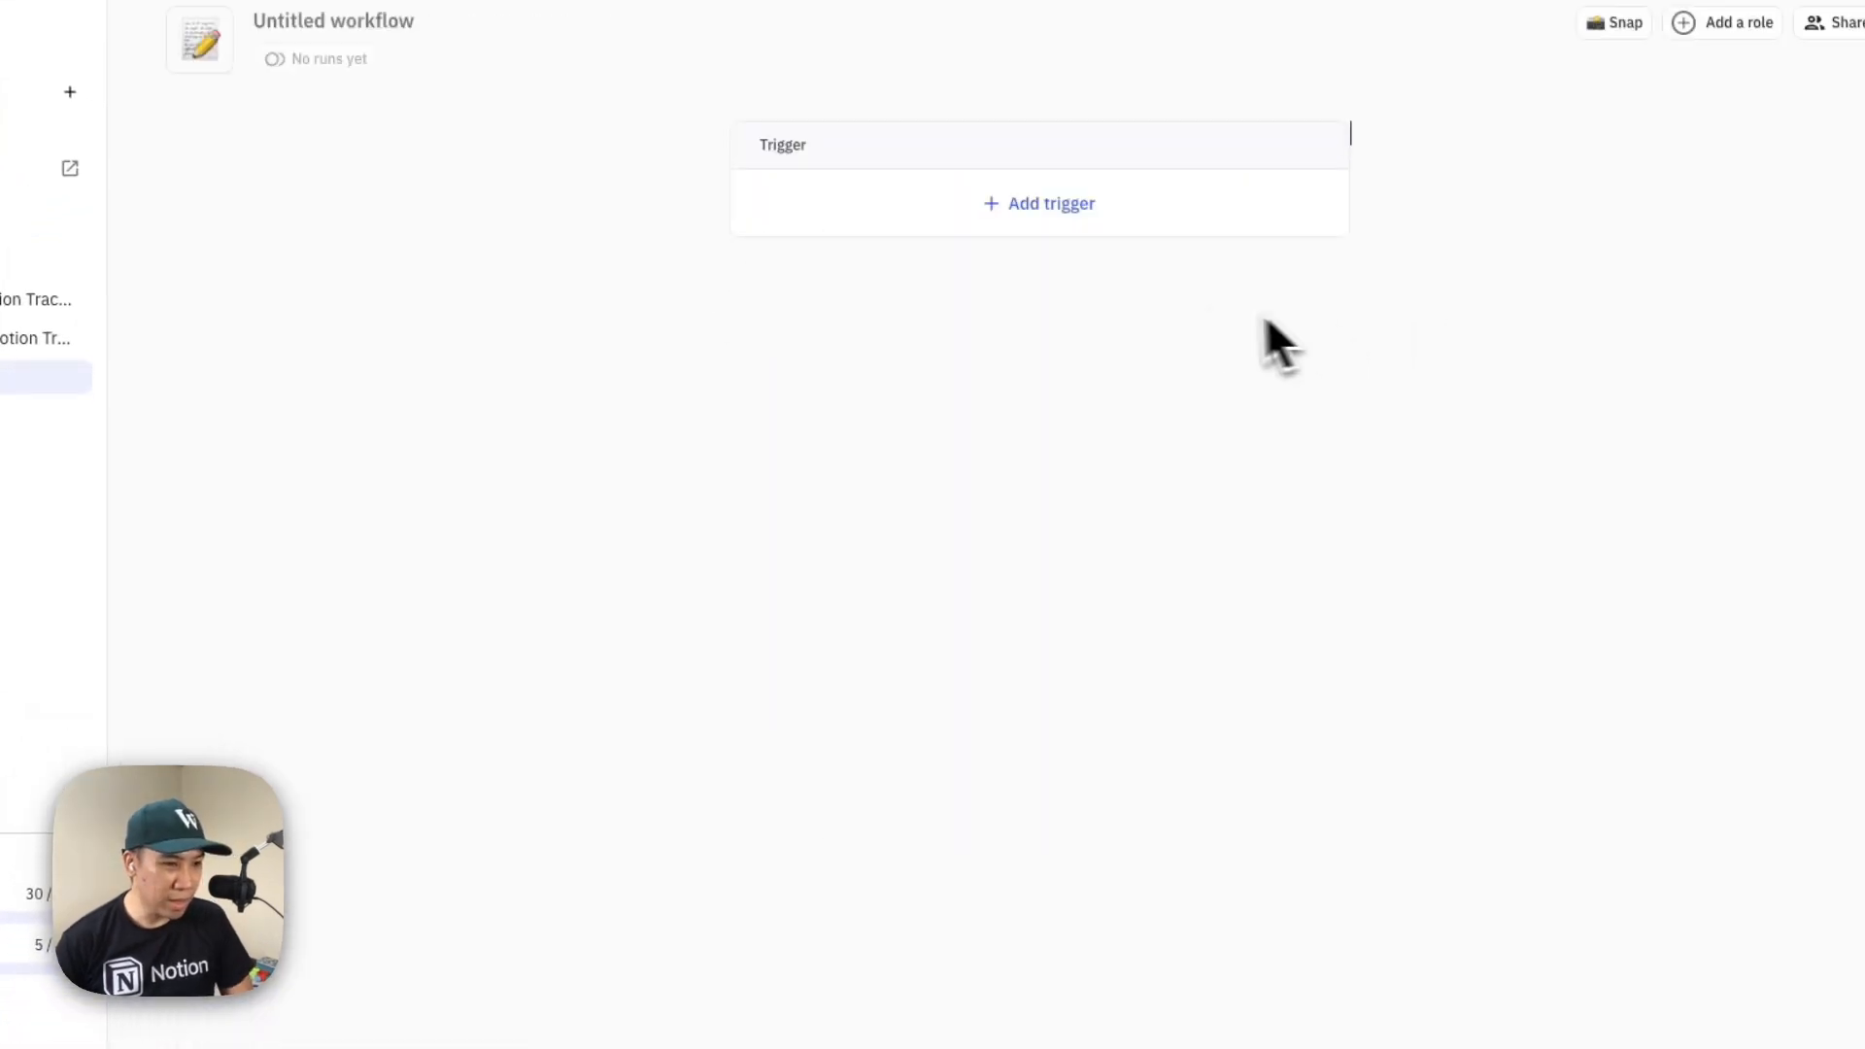
pyautogui.click(1057, 208)
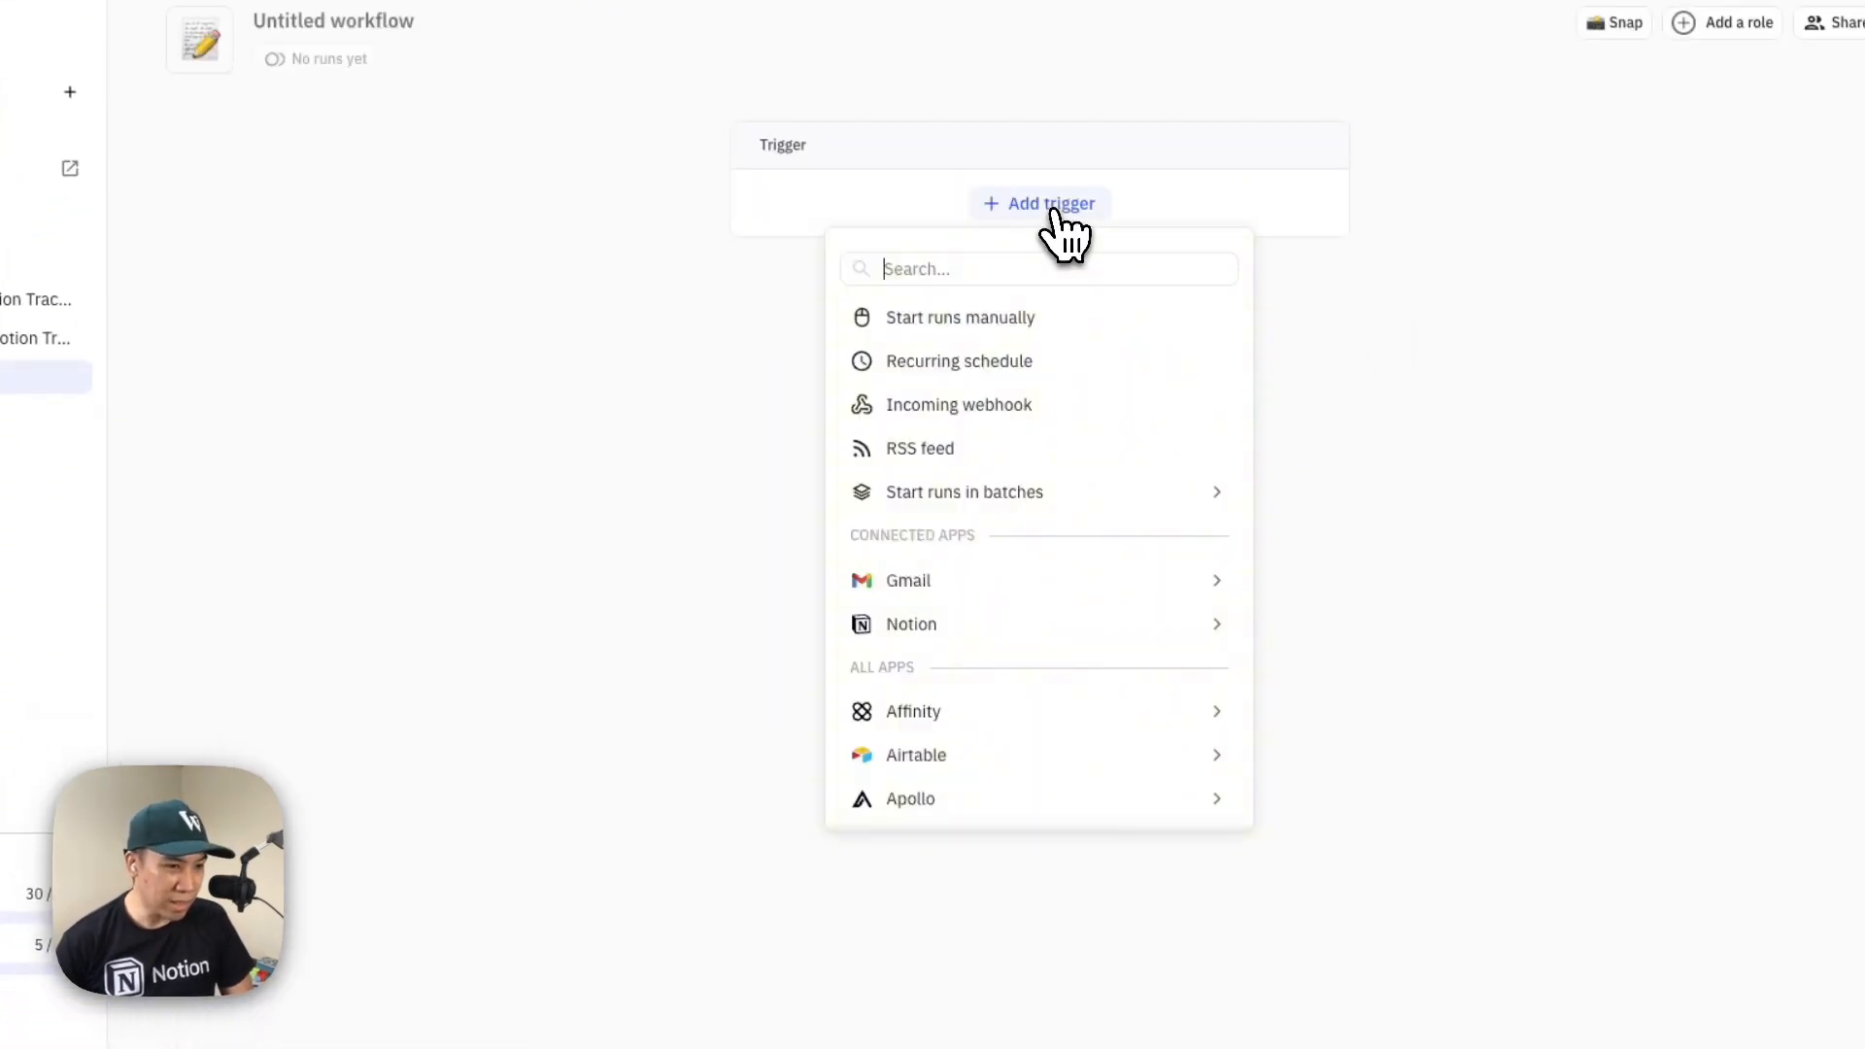
pyautogui.click(956, 321)
# Add two date run inputs named "Start Date" and "End Date" to the manual trigger and finish its setup
pyautogui.click(1115, 383)
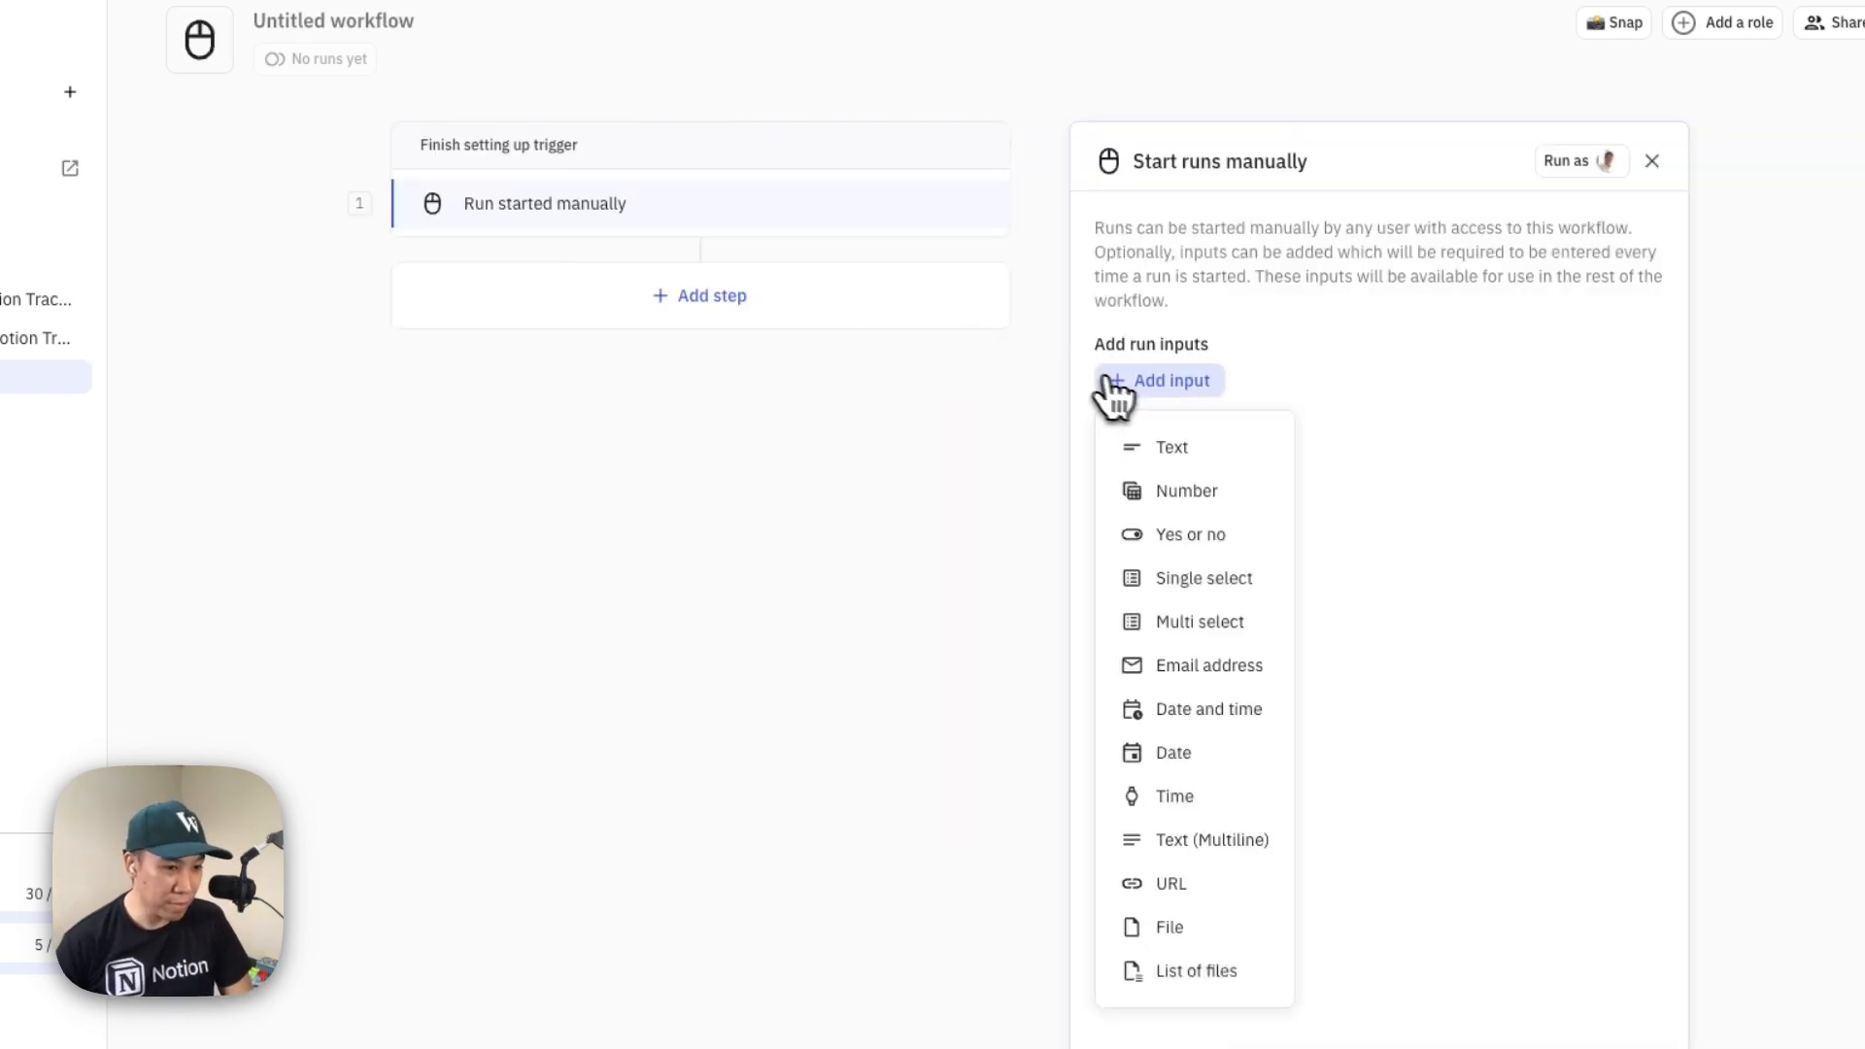
pyautogui.click(1210, 754)
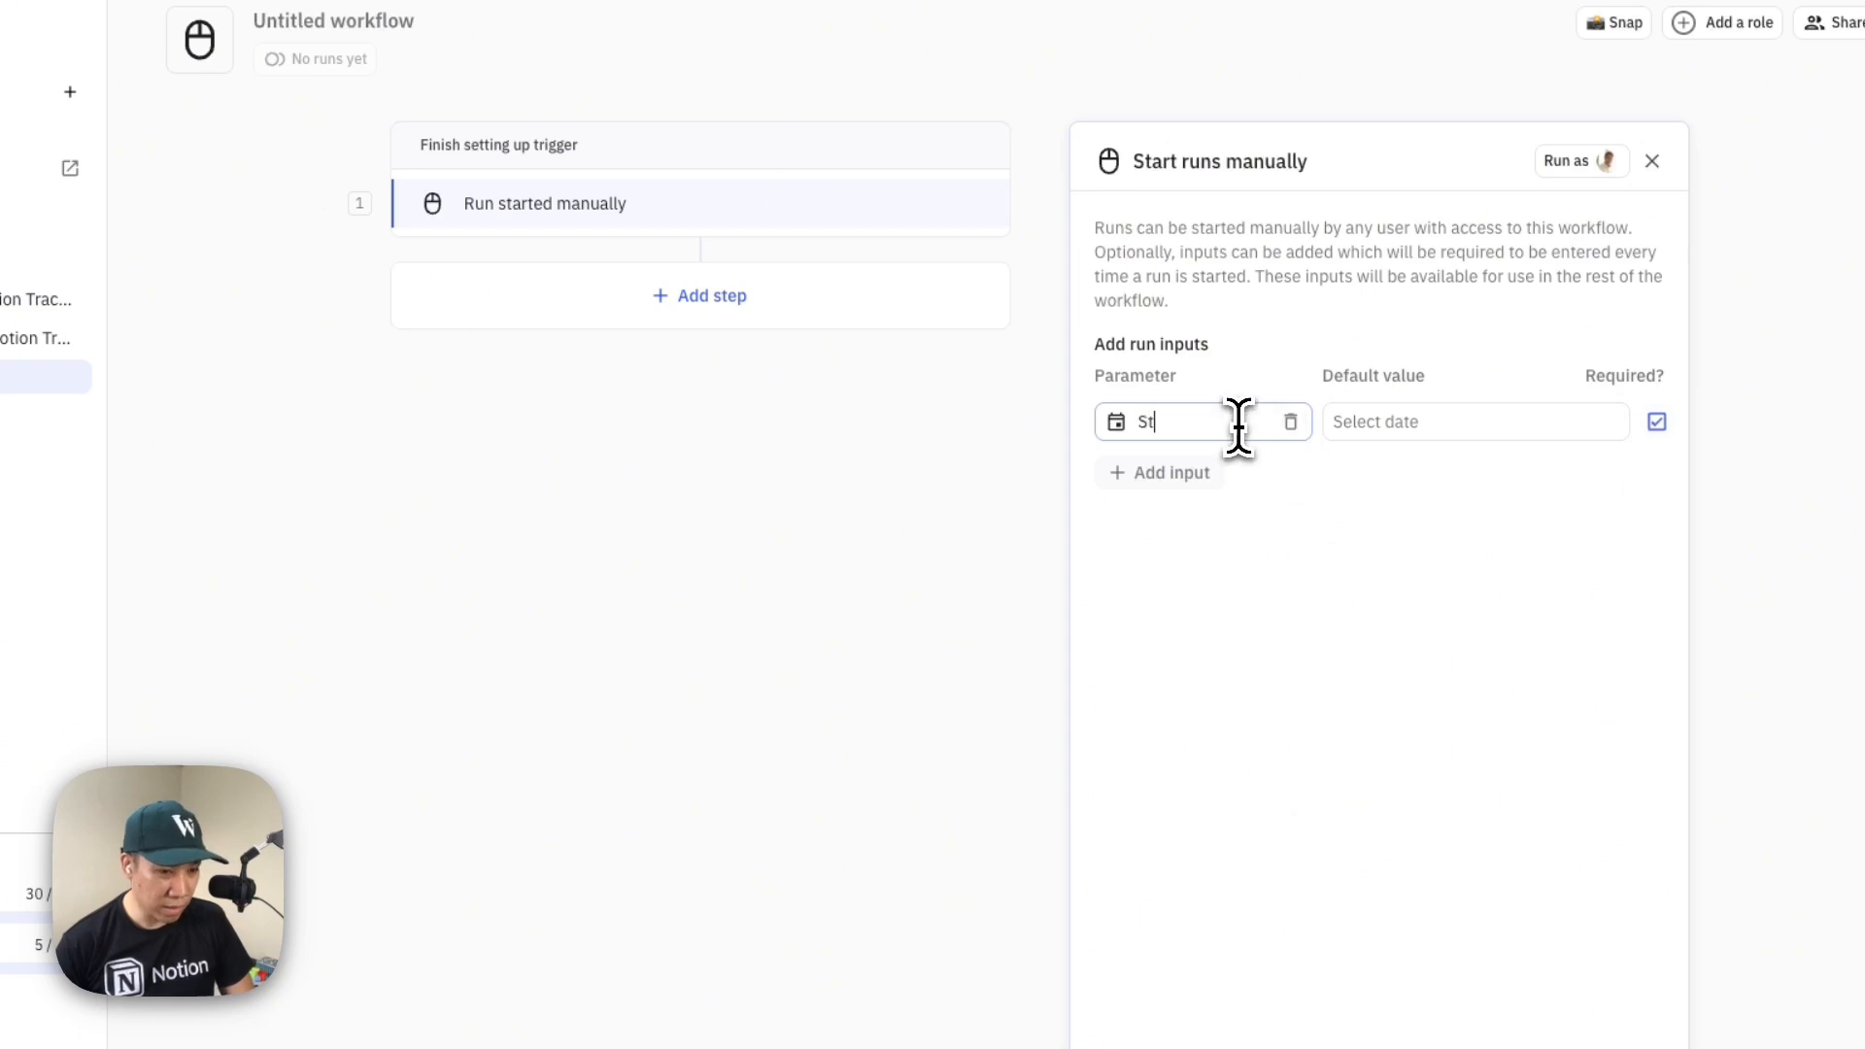
pyautogui.click(1205, 475)
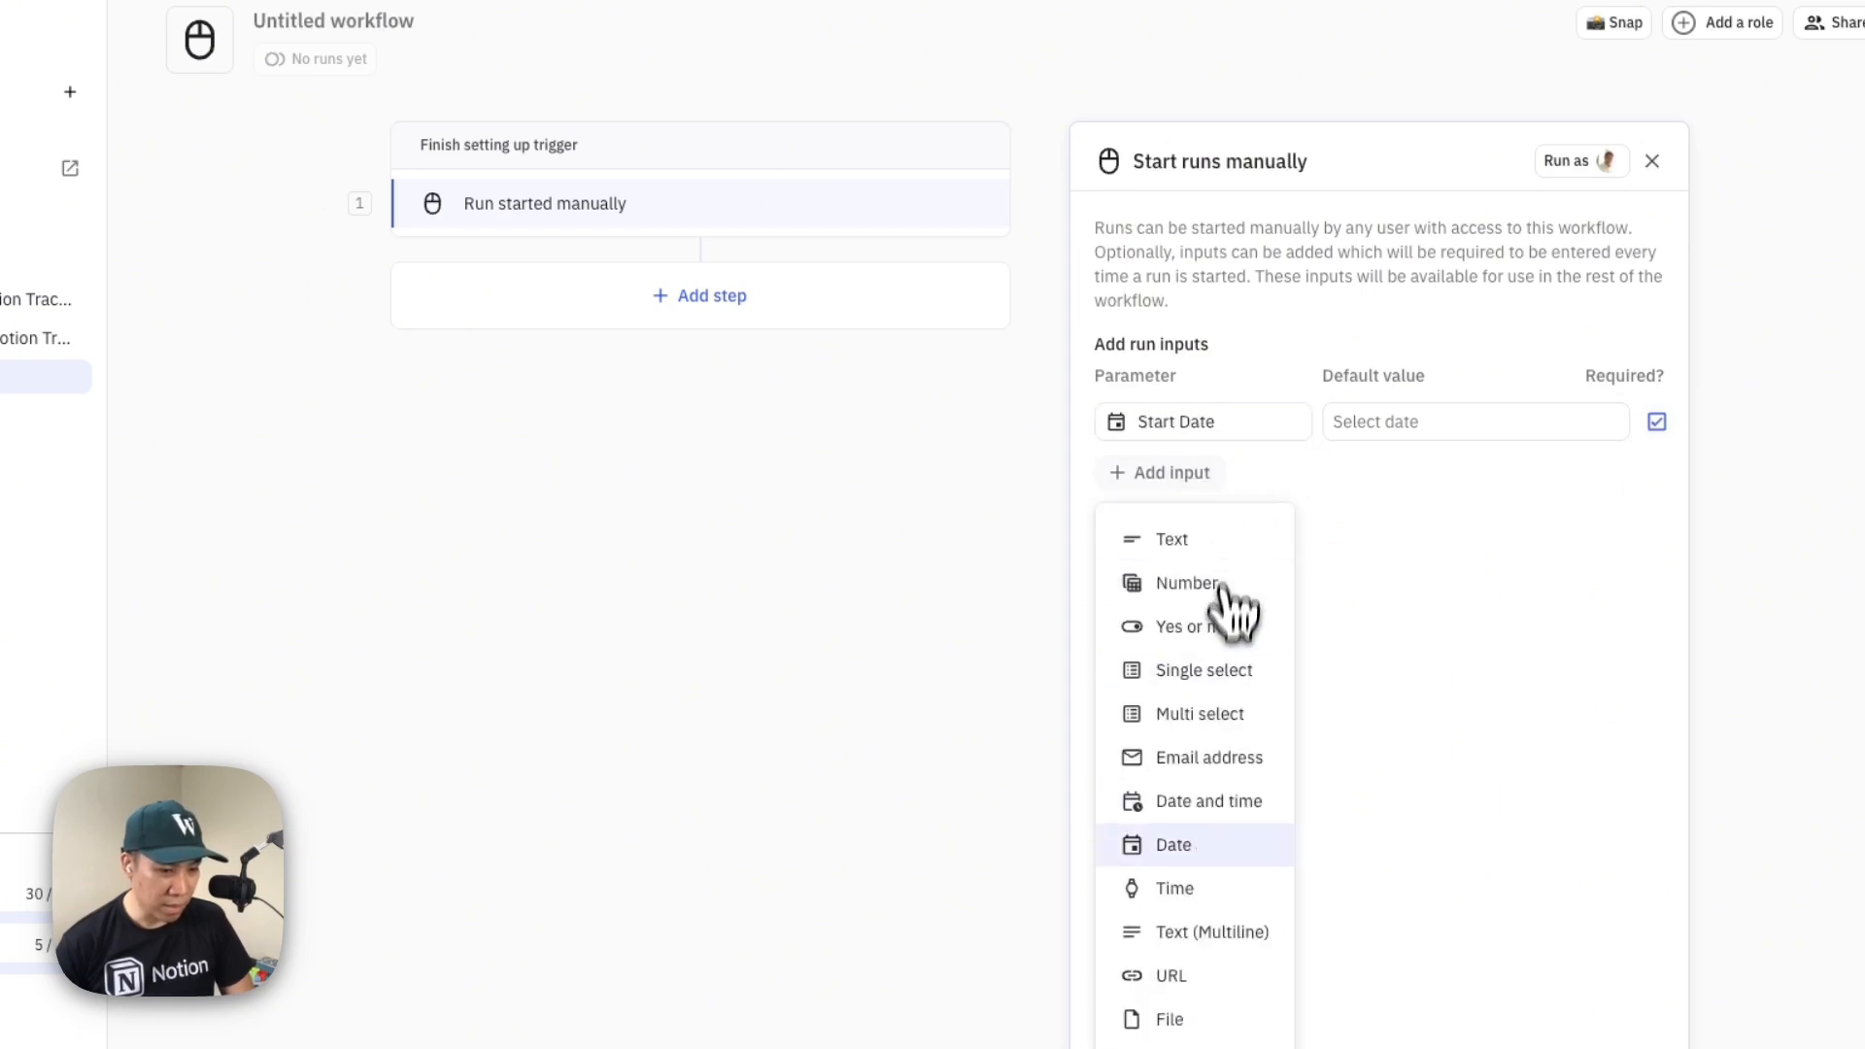
pyautogui.click(1214, 842)
pyautogui.write('E')
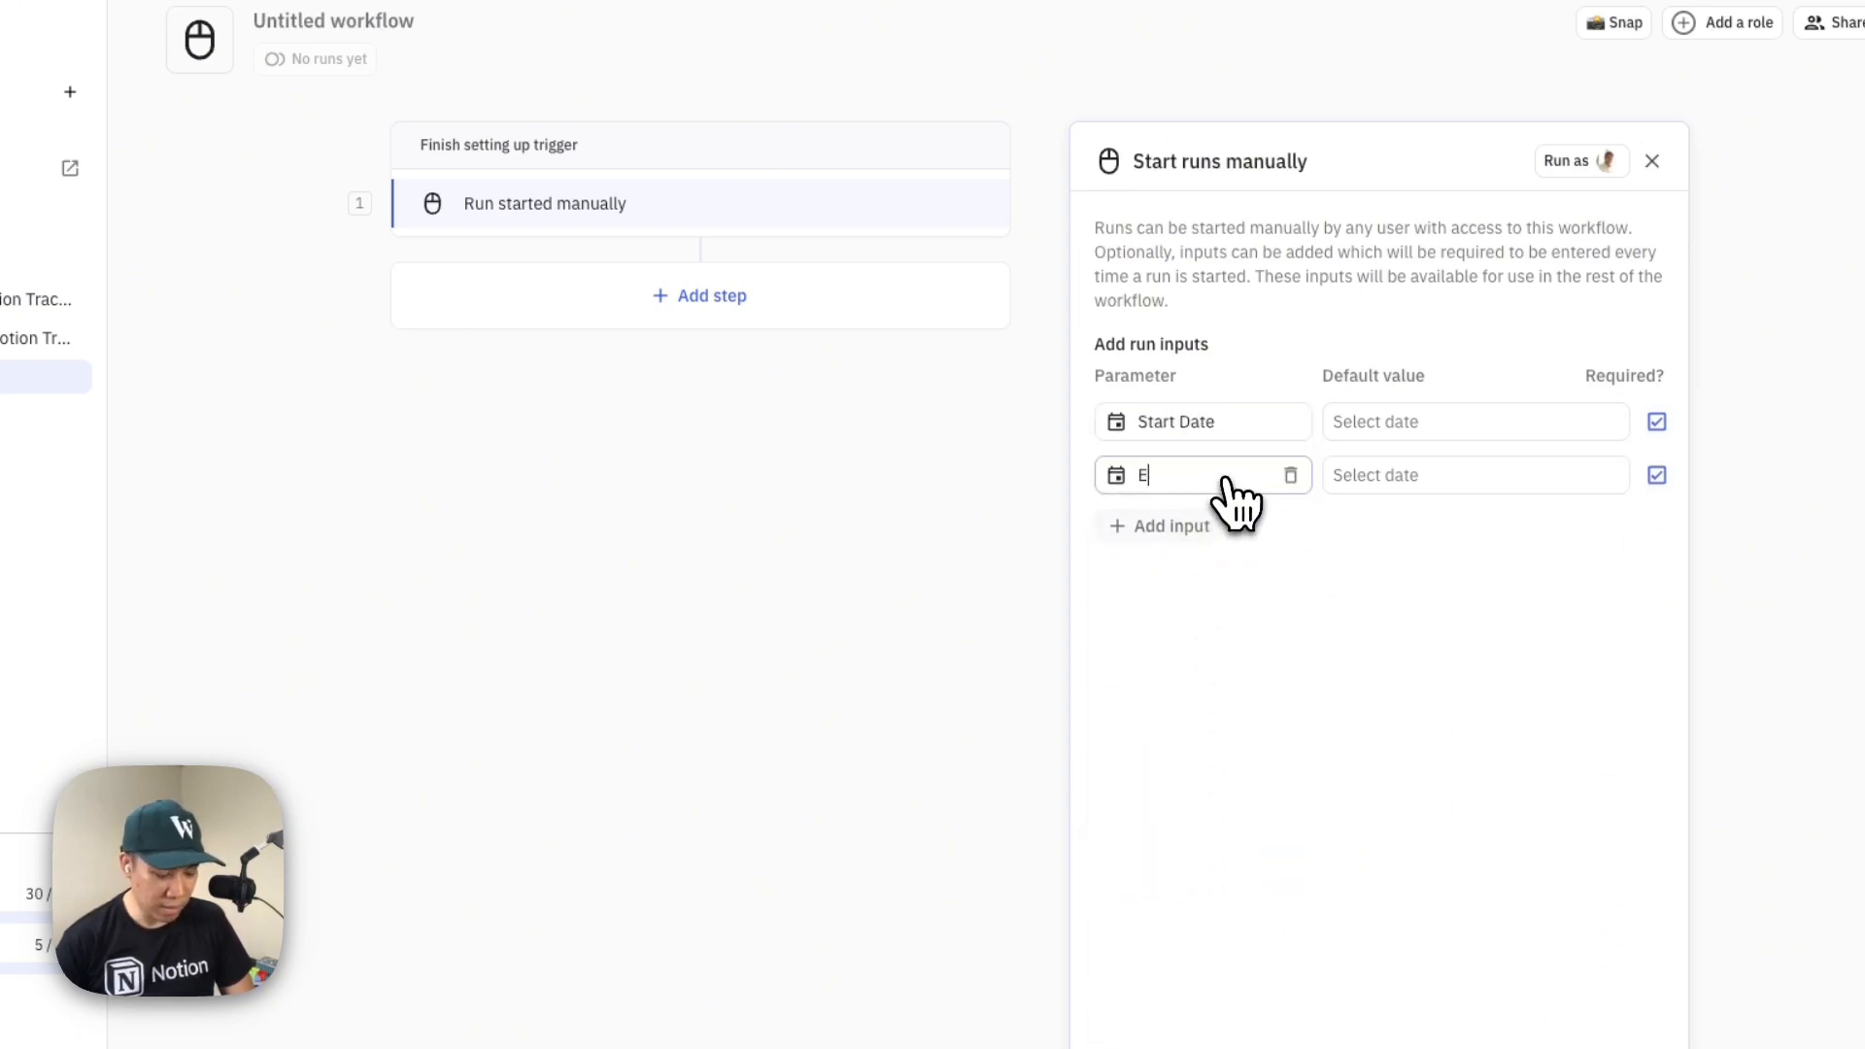
pyautogui.press('BackSpace')
pyautogui.press('BackSpace')
pyautogui.write('e')
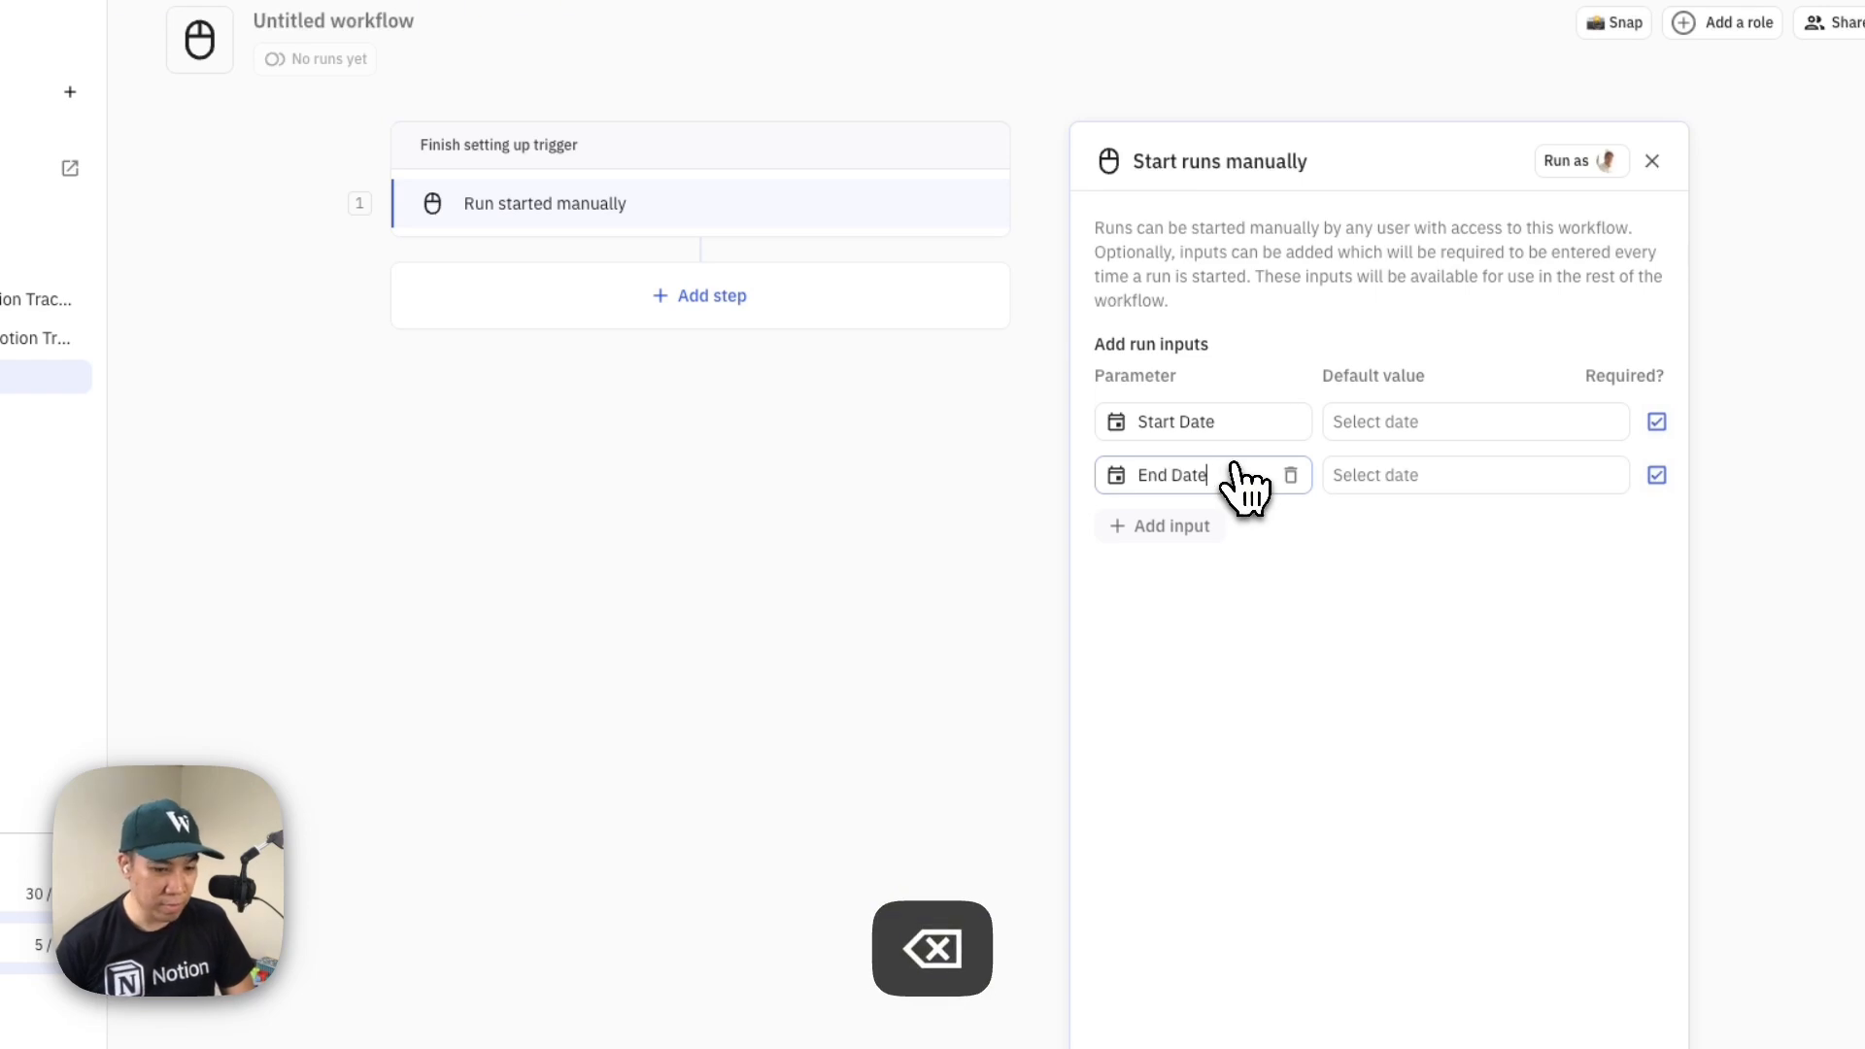
pyautogui.click(1561, 1020)
# Add a Gmail Find email(s) step after the trigger and have it return all matching emails in a list
pyautogui.click(974, 209)
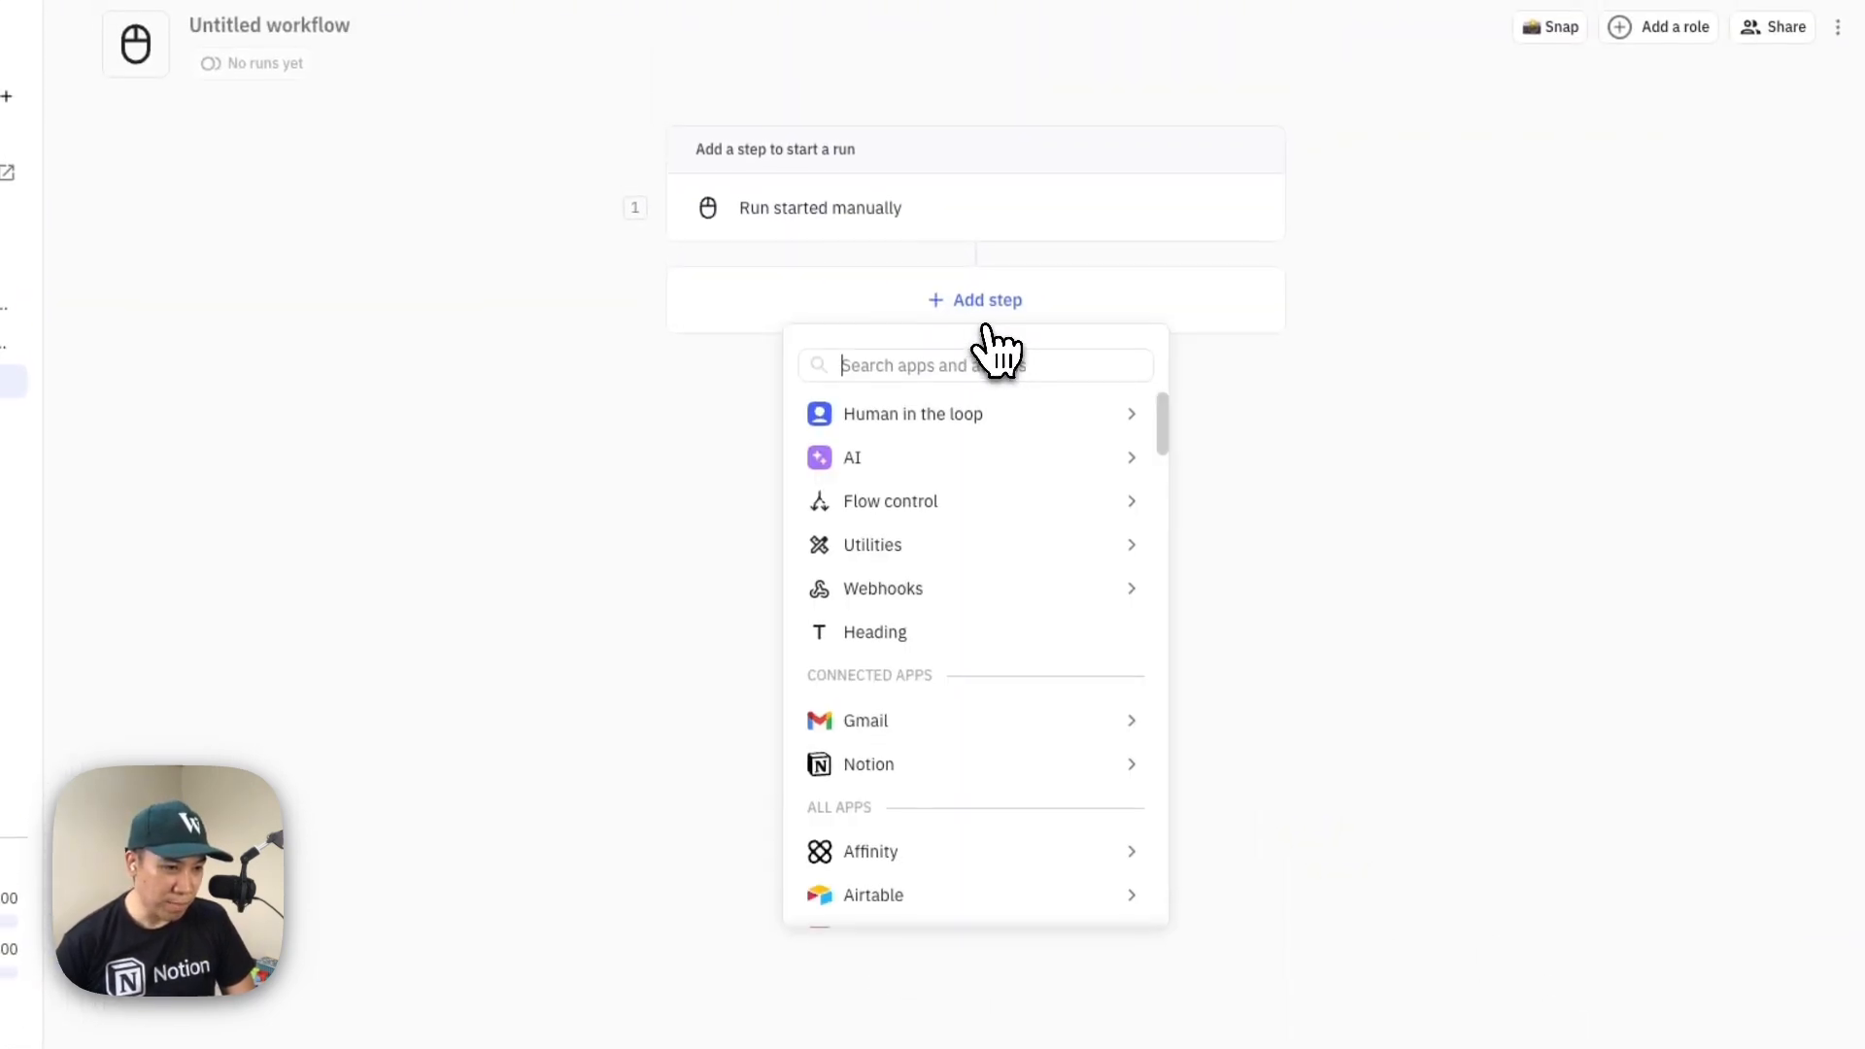
pyautogui.moveTo(1148, 716)
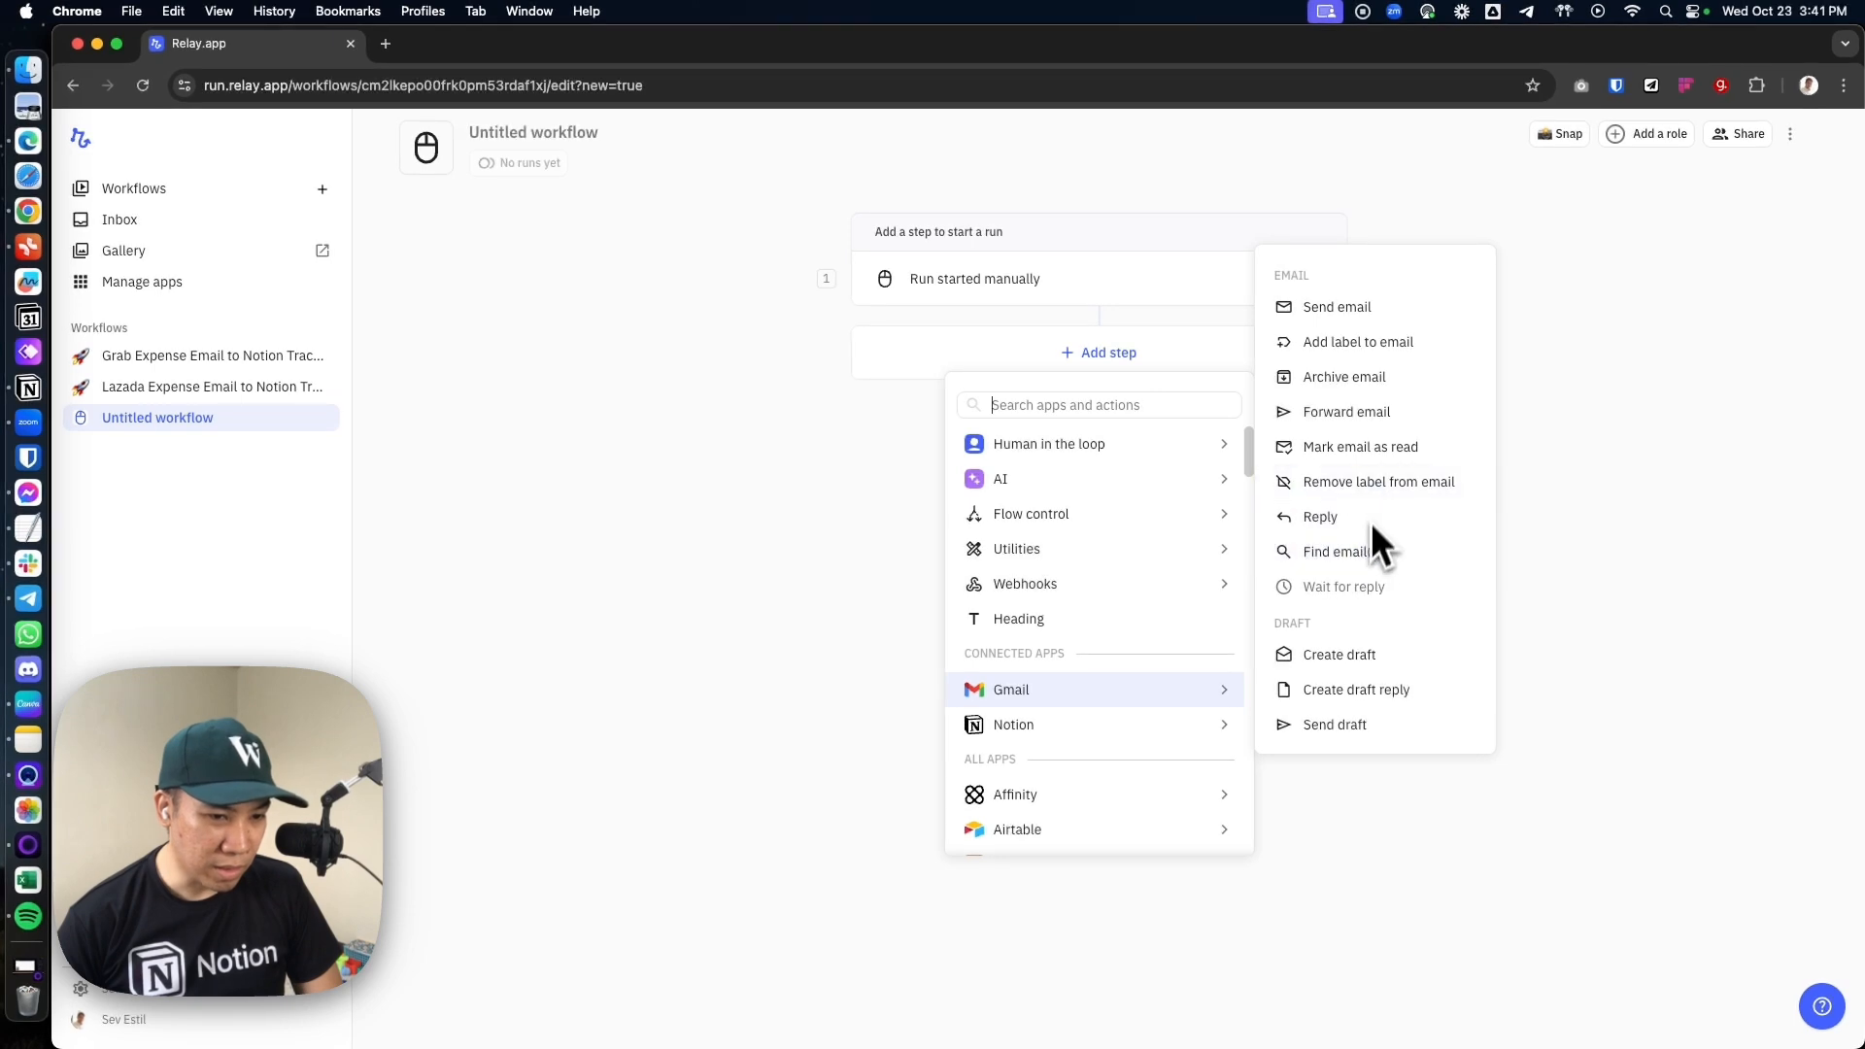
pyautogui.click(1358, 551)
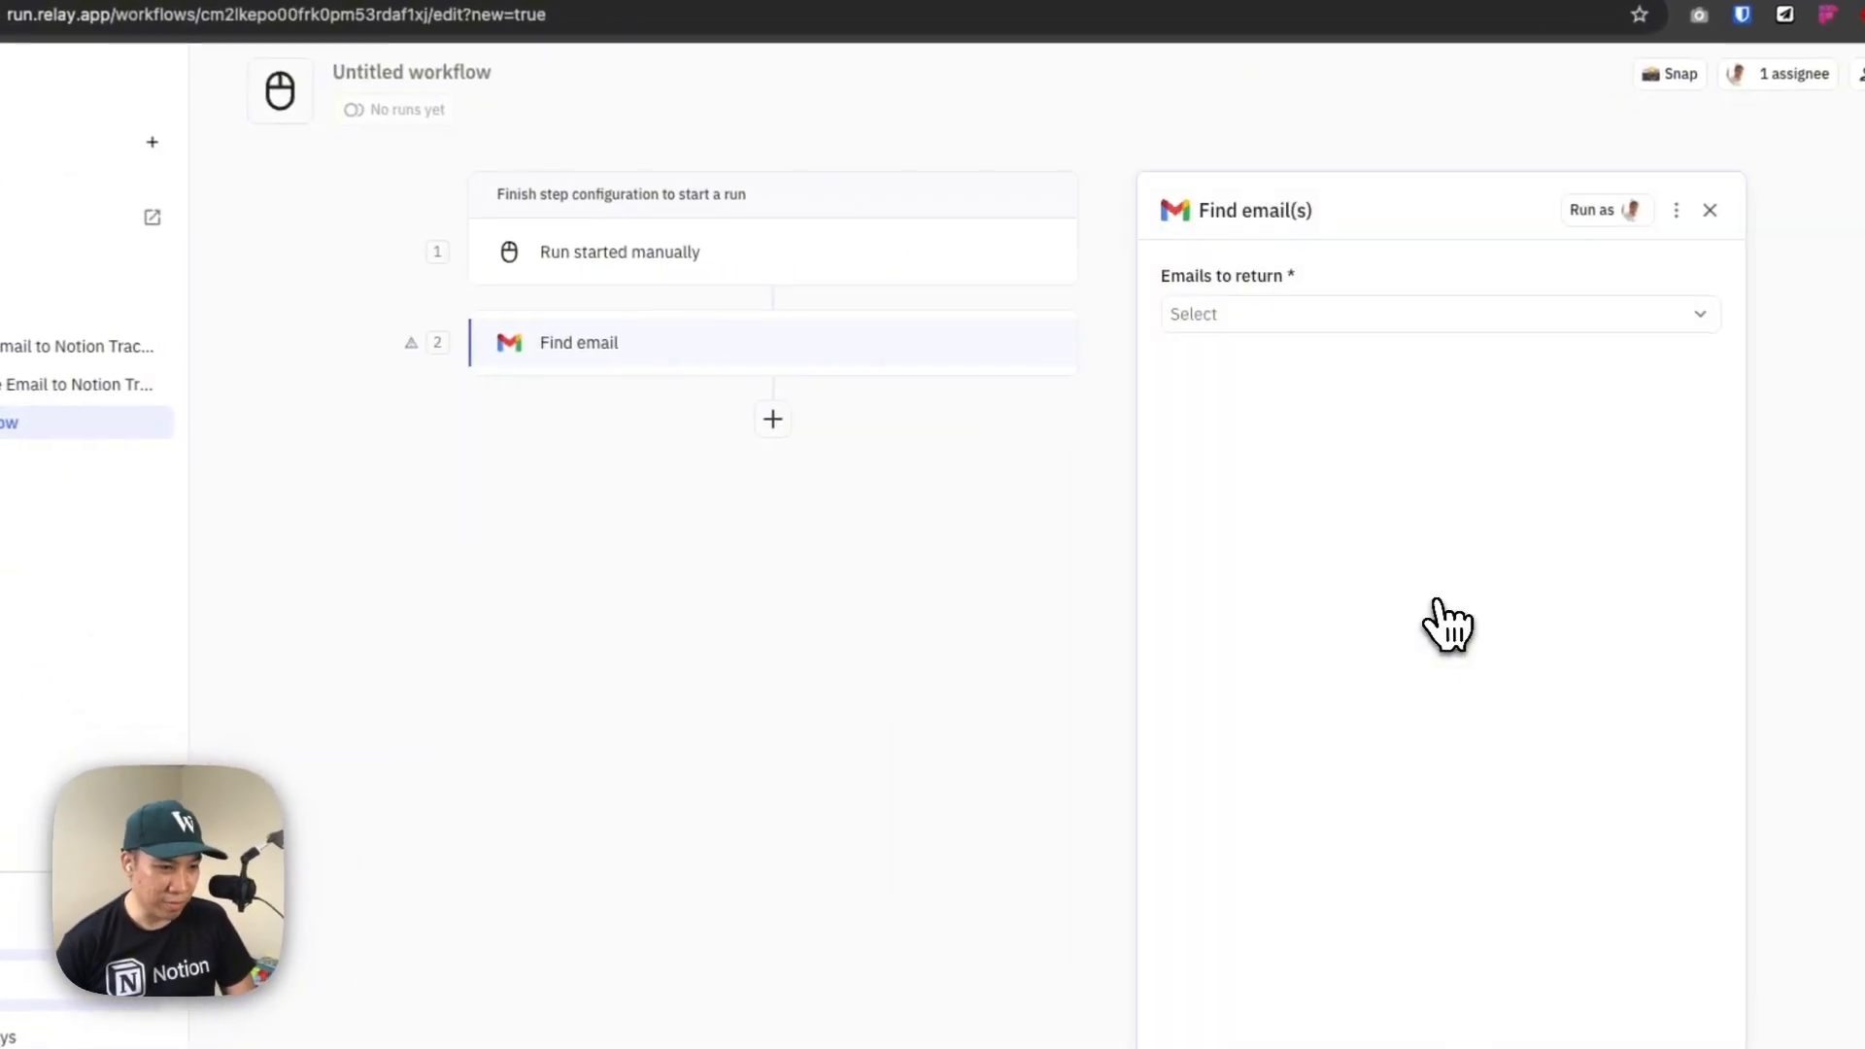
pyautogui.click(1384, 315)
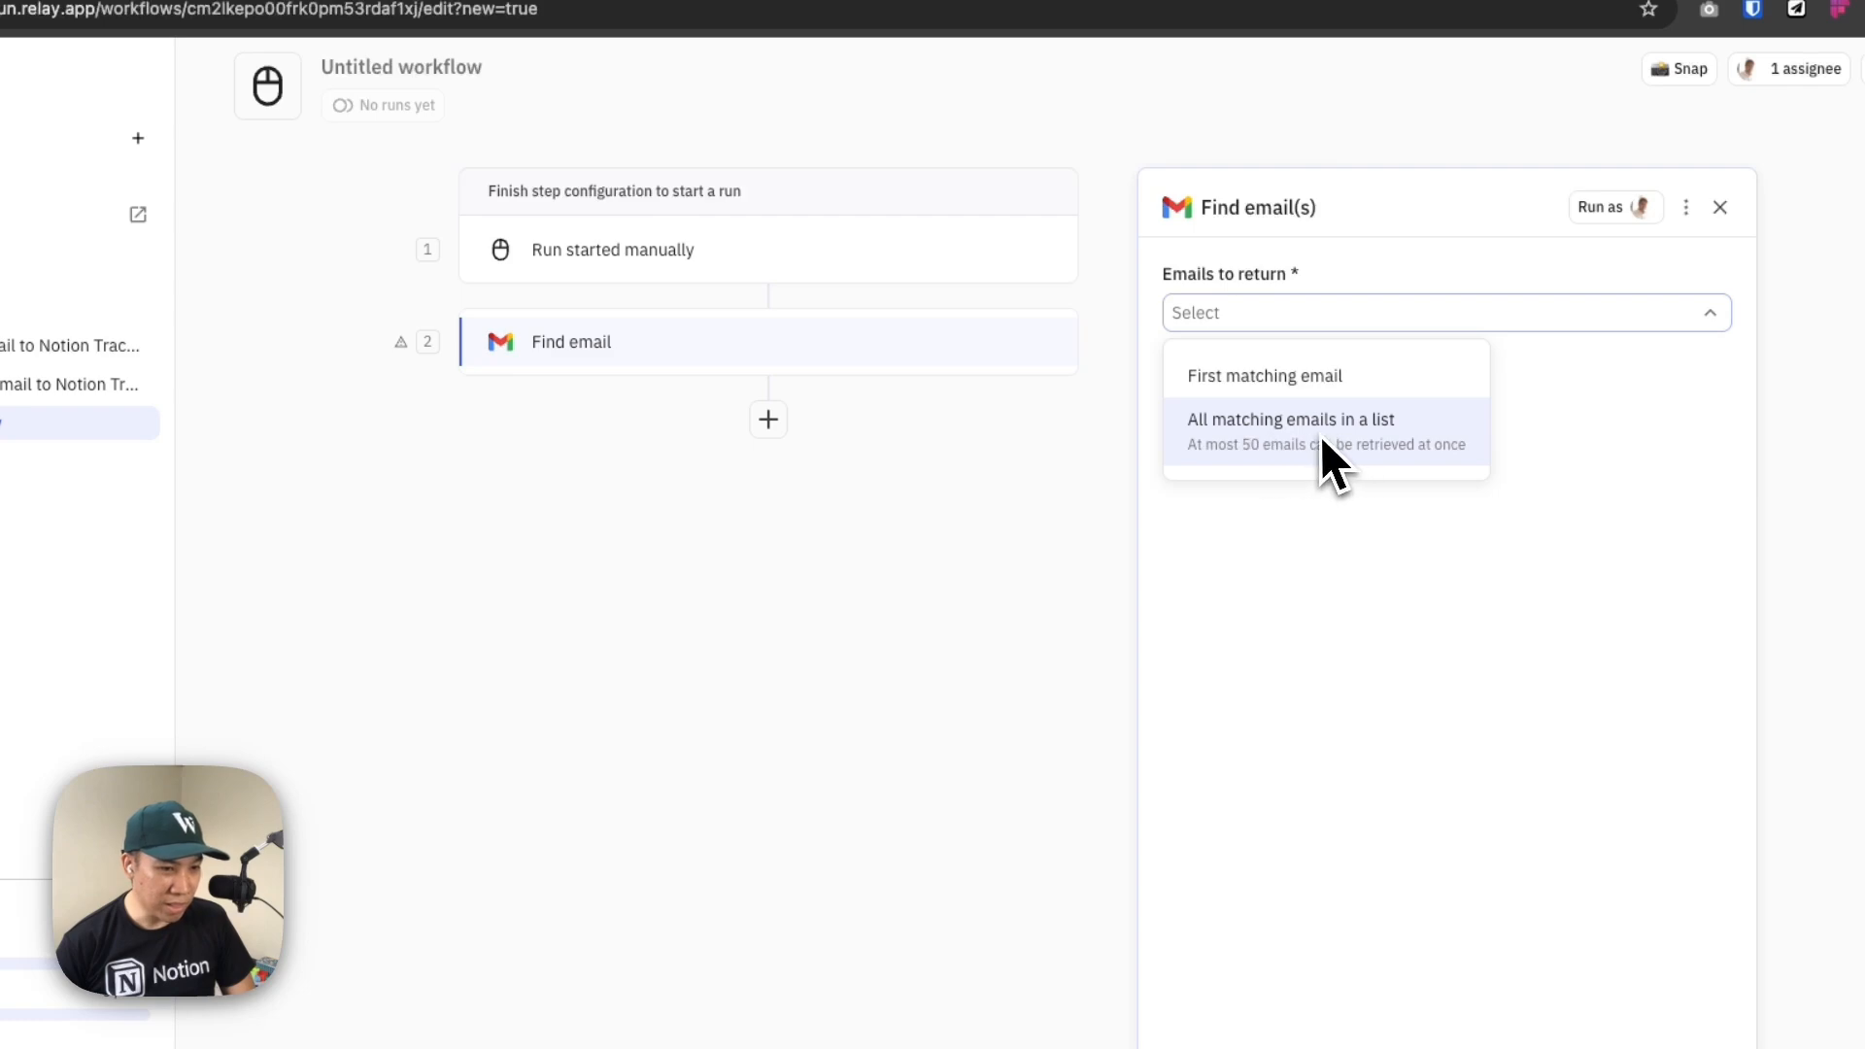
pyautogui.click(1284, 417)
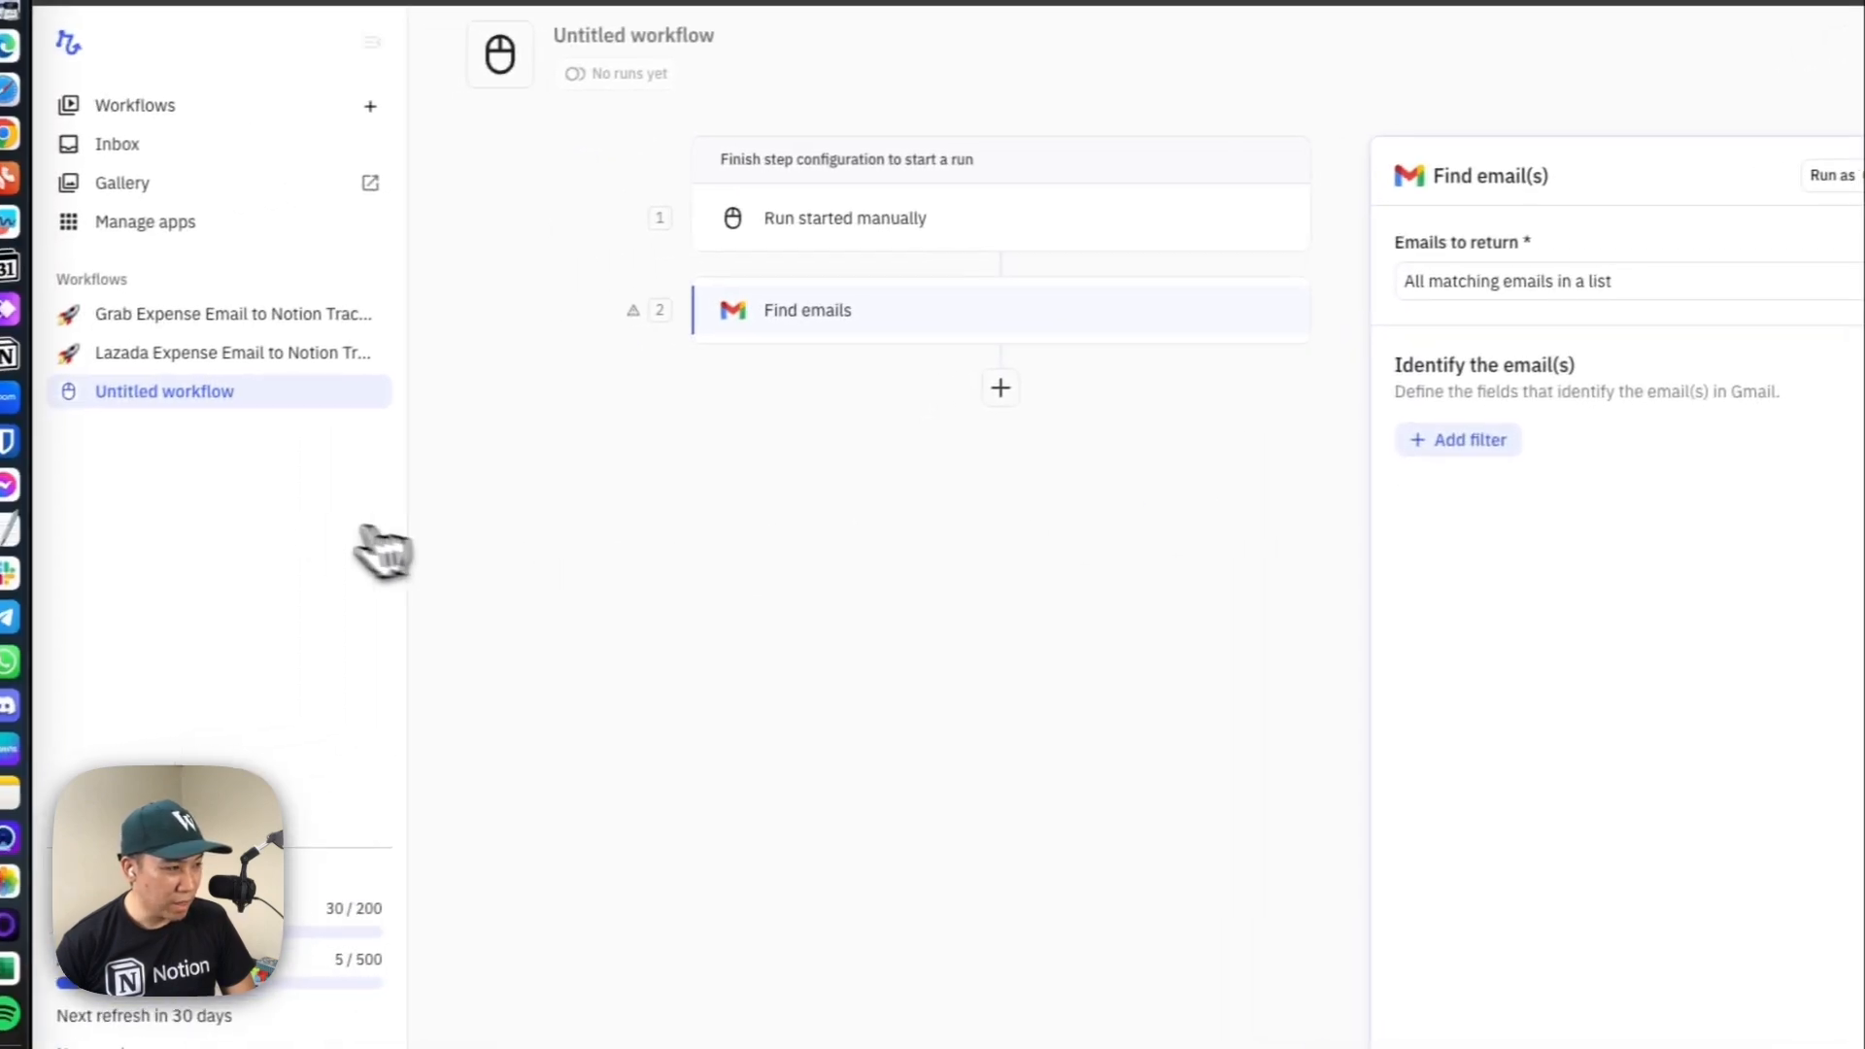
# Copy the Grab sender's email address from Notion and add it to the Find emails step as an exact-match From filter
pyautogui.click(33, 352)
pyautogui.moveTo(1209, 673); pyautogui.dragTo(1036, 673)
pyautogui.press('super+c')
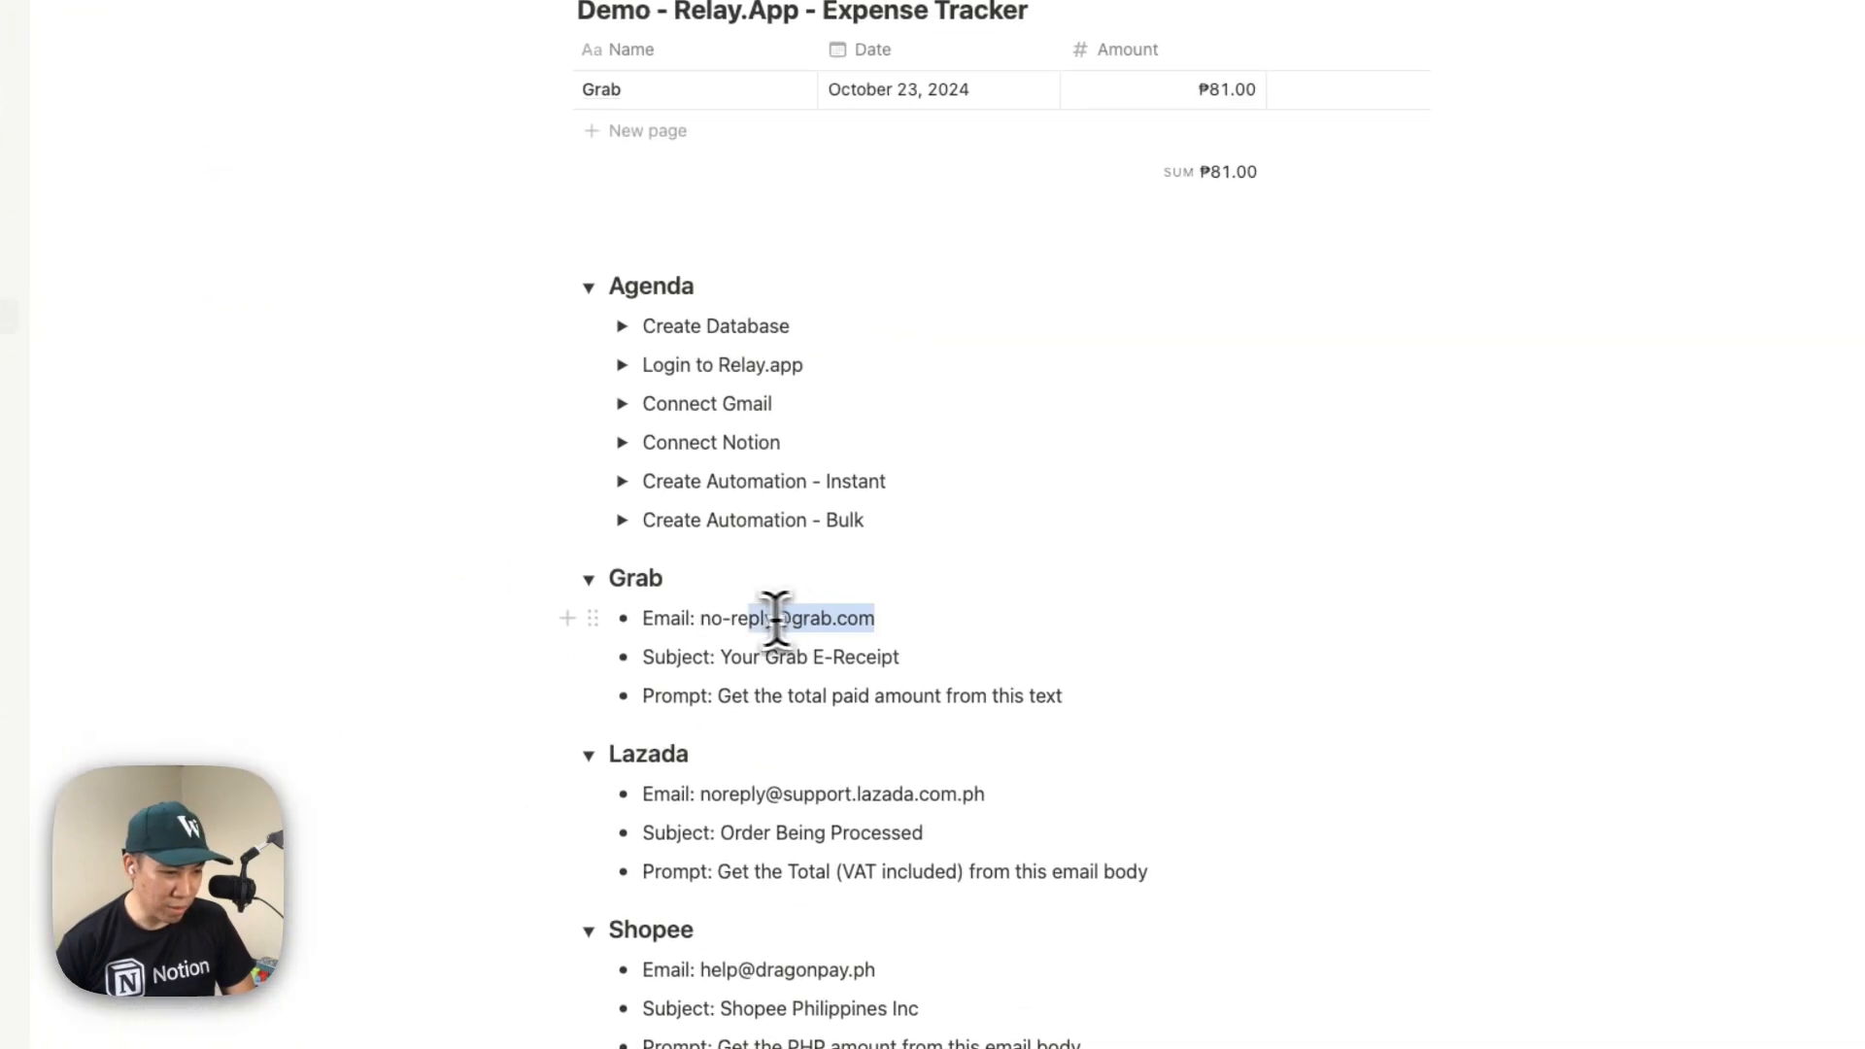
pyautogui.press('super+Tab')
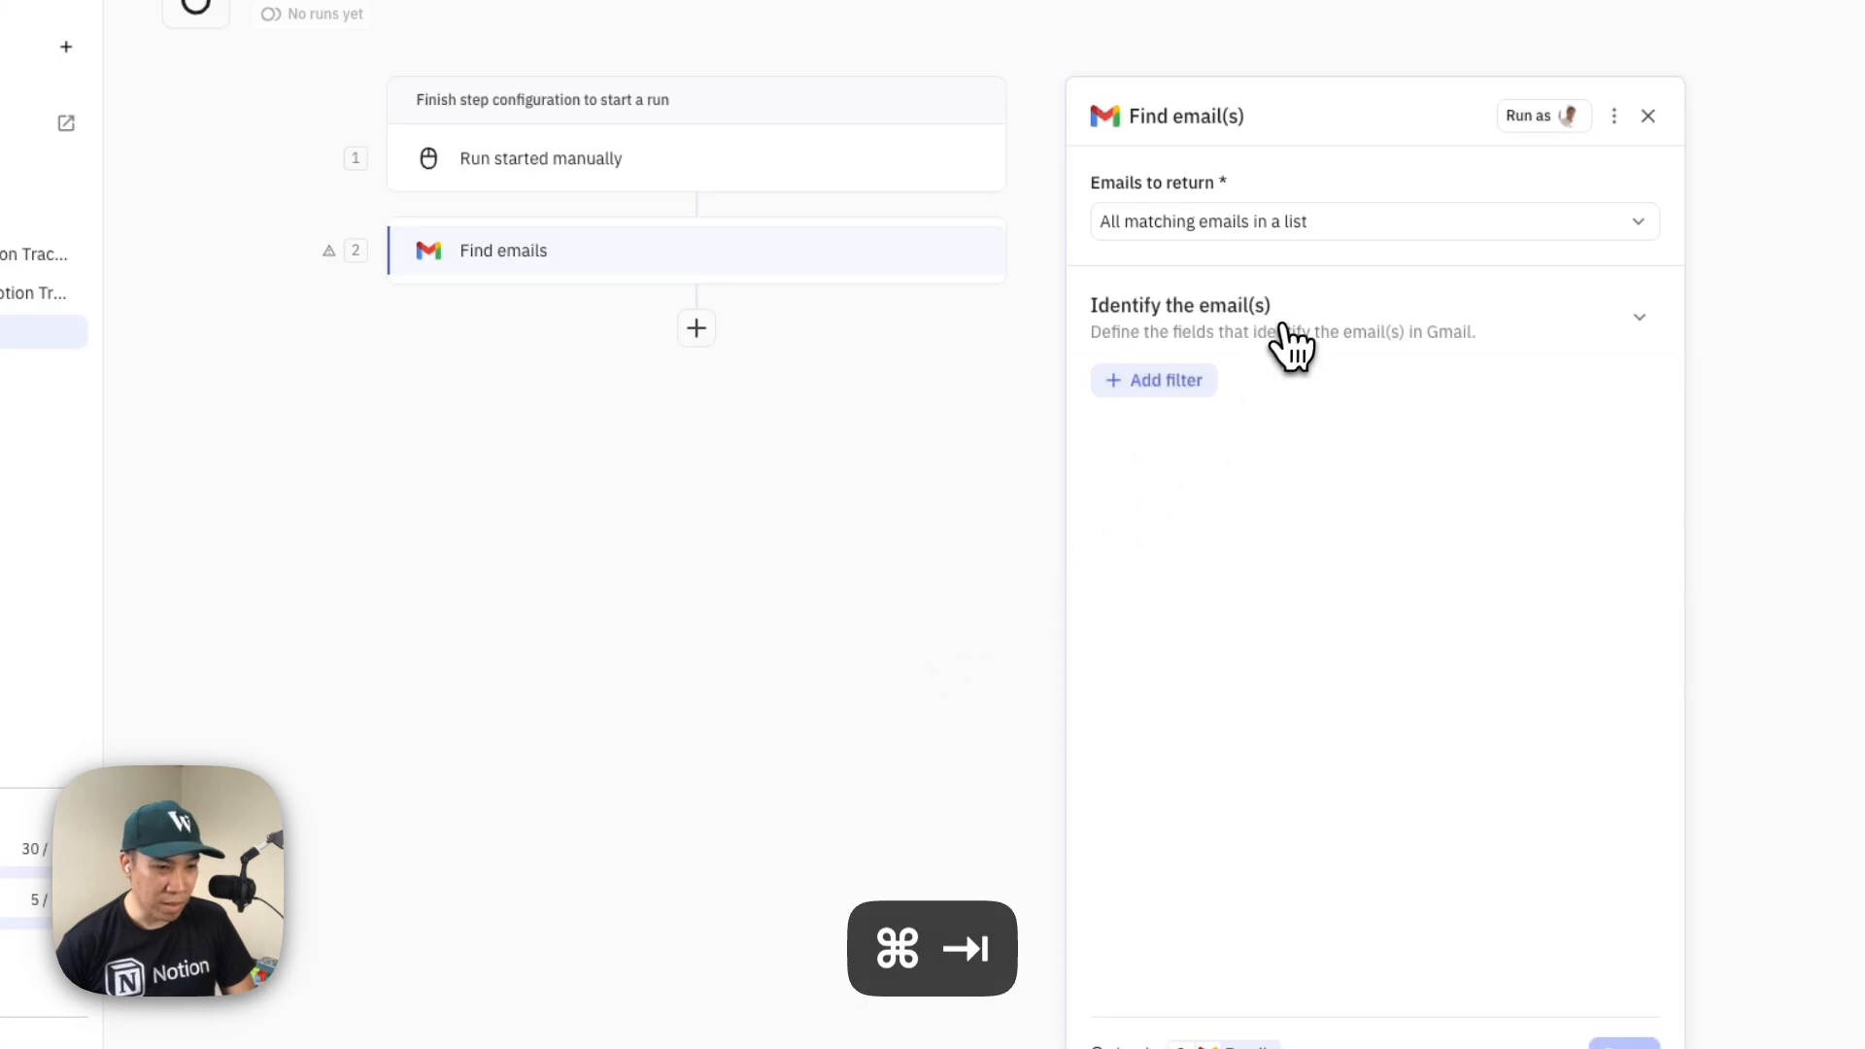
pyautogui.click(1175, 385)
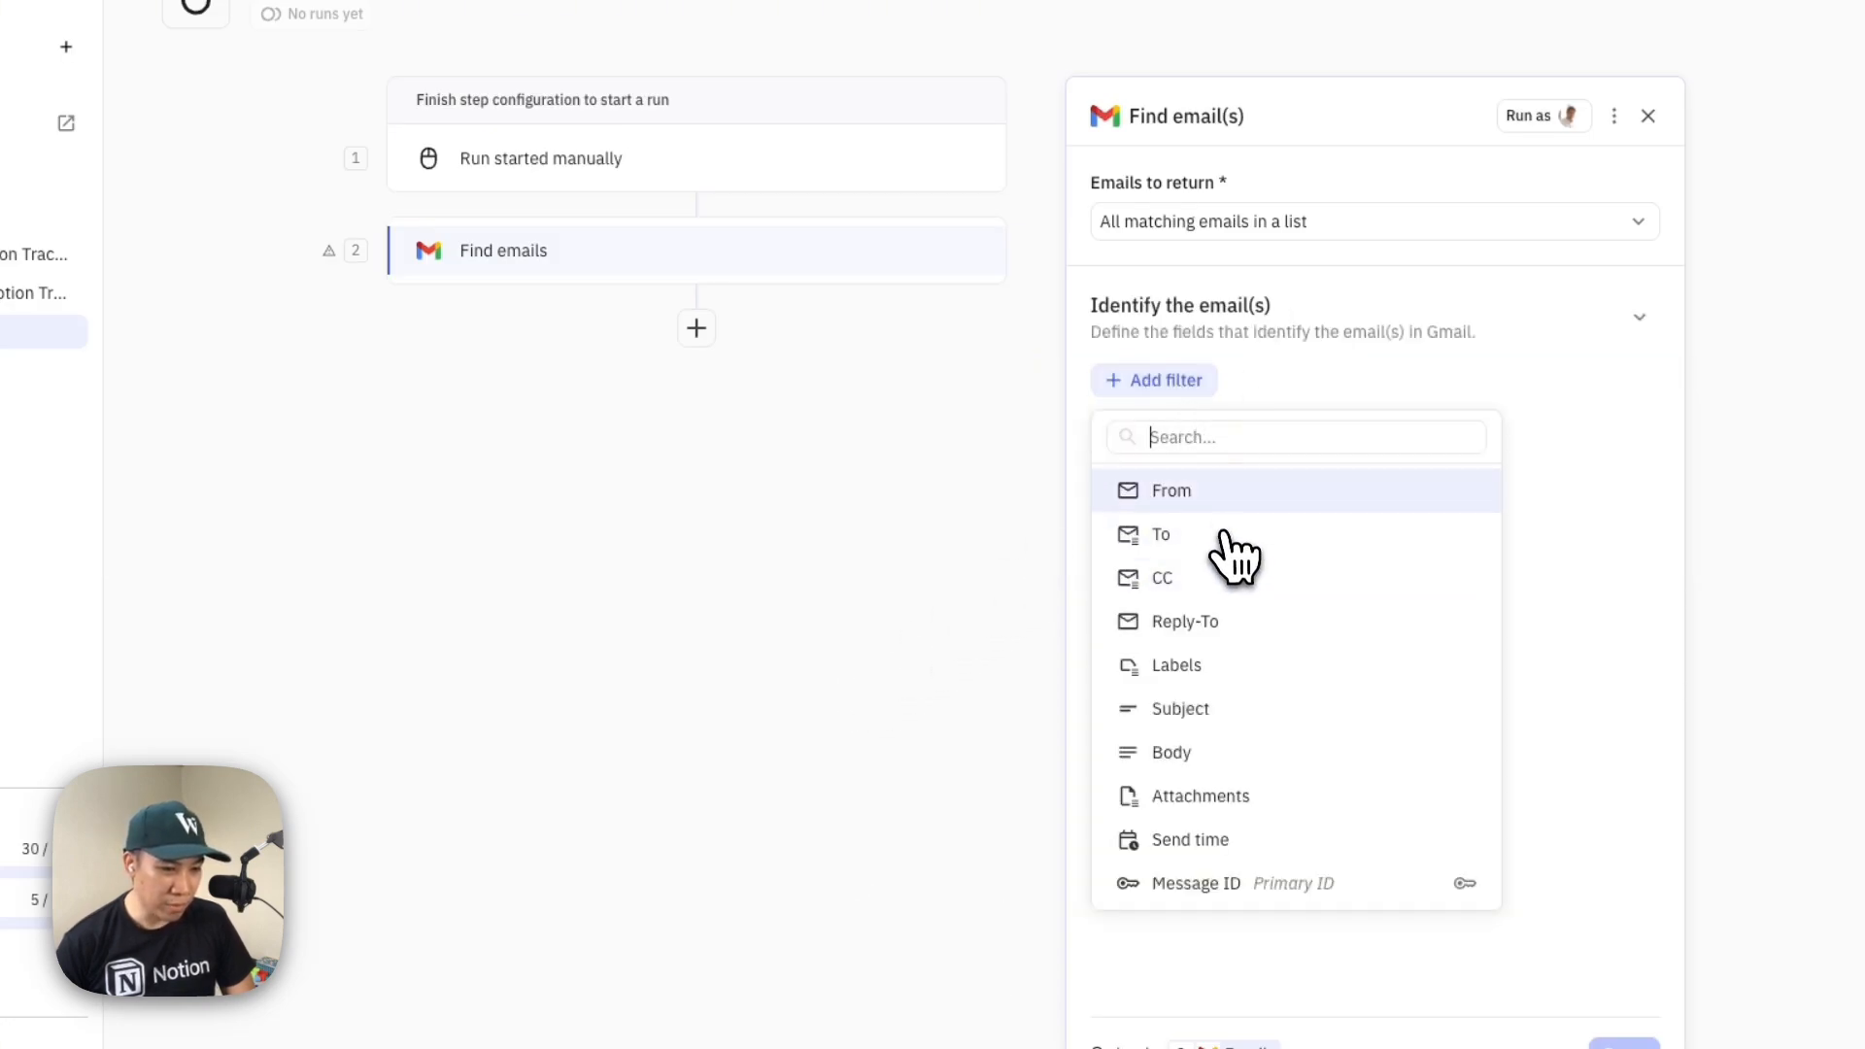
pyautogui.click(1220, 500)
pyautogui.click(1272, 416)
pyautogui.press('super+v')
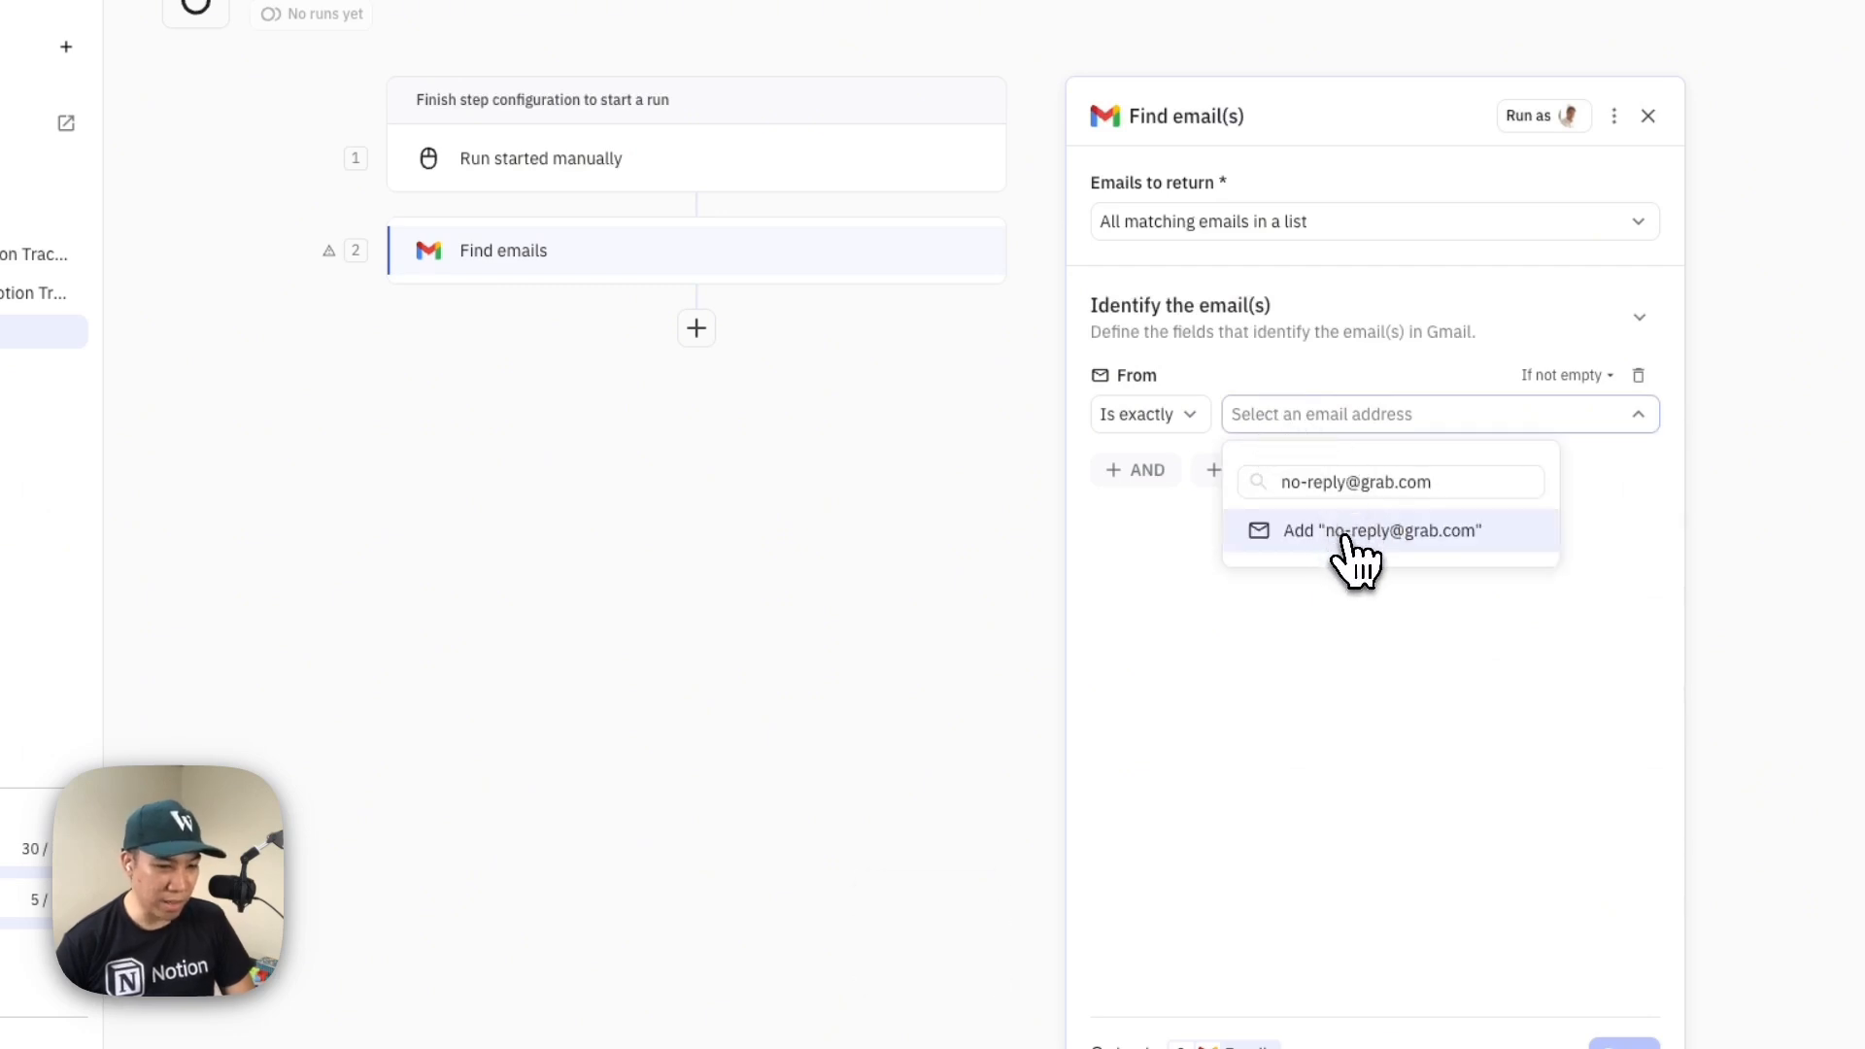
pyautogui.click(1365, 539)
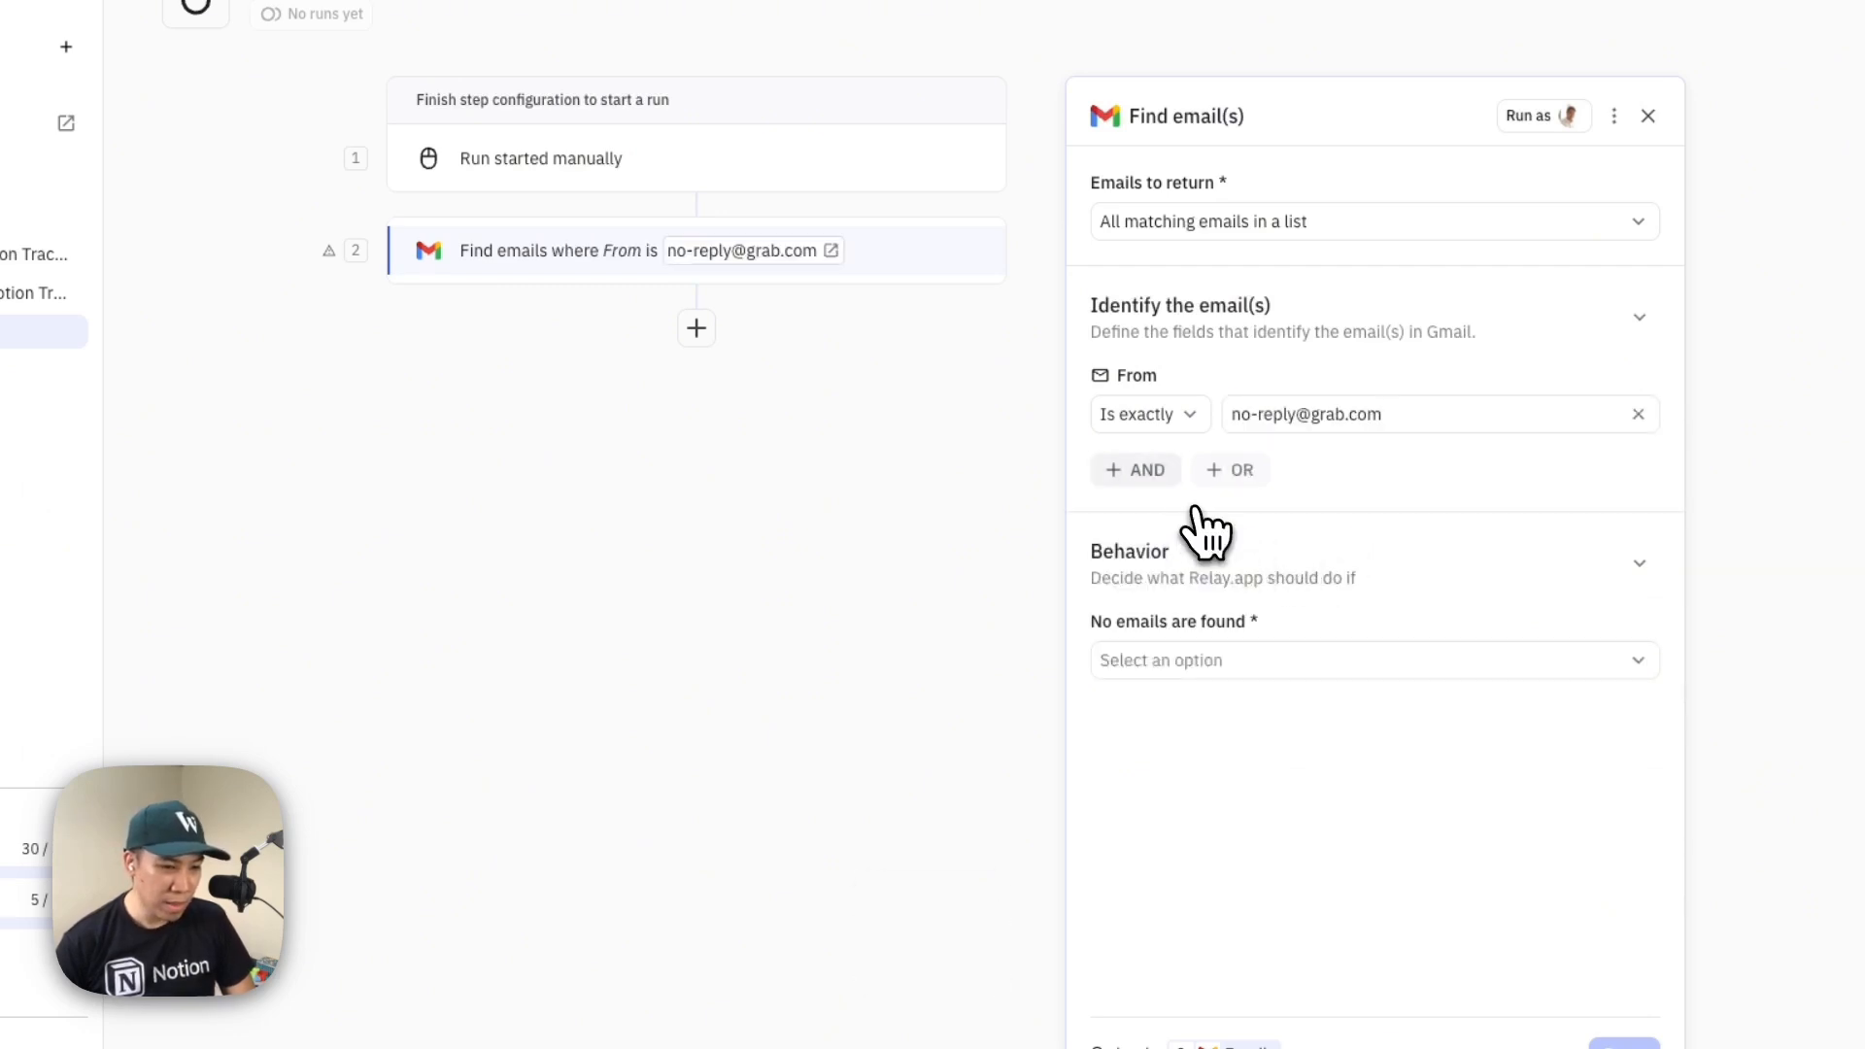
# Add a Subject filter to the Find emails step that contains "Your Grab E-Receipt", copied from the Grab notes in Notion
pyautogui.click(1149, 476)
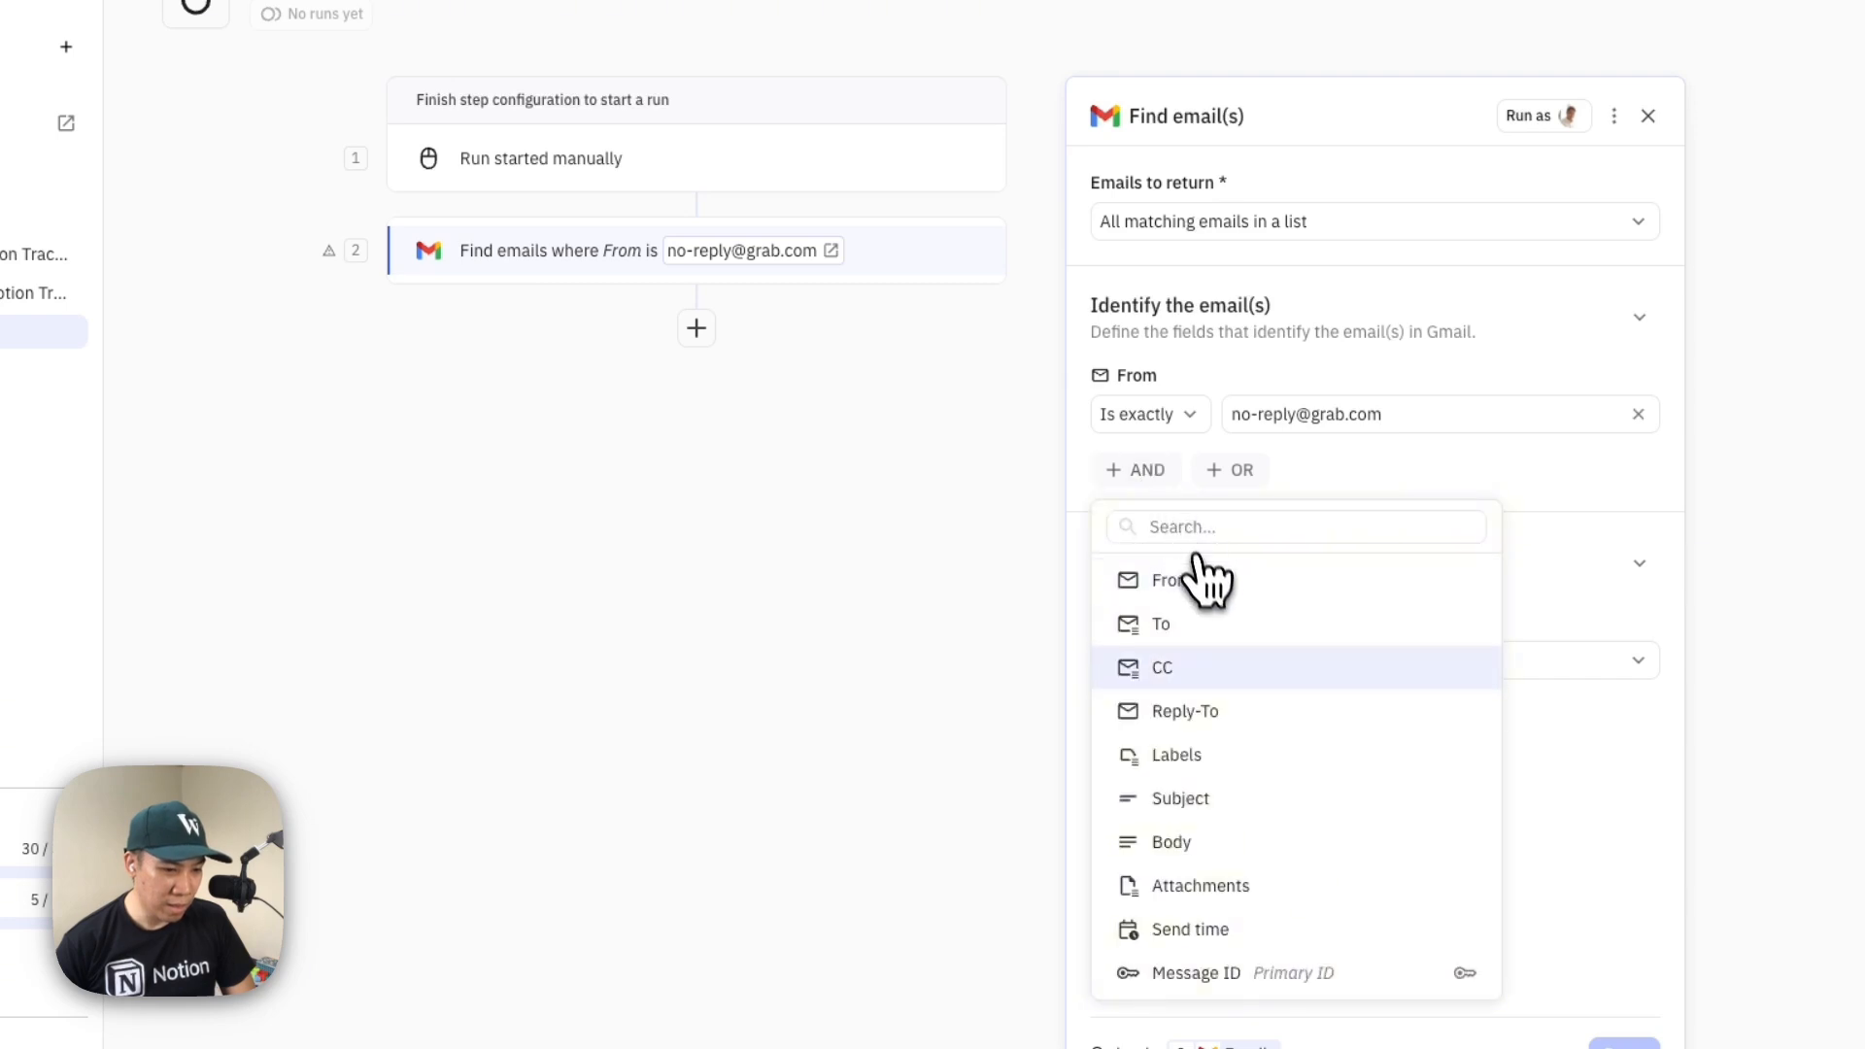
pyautogui.click(1236, 809)
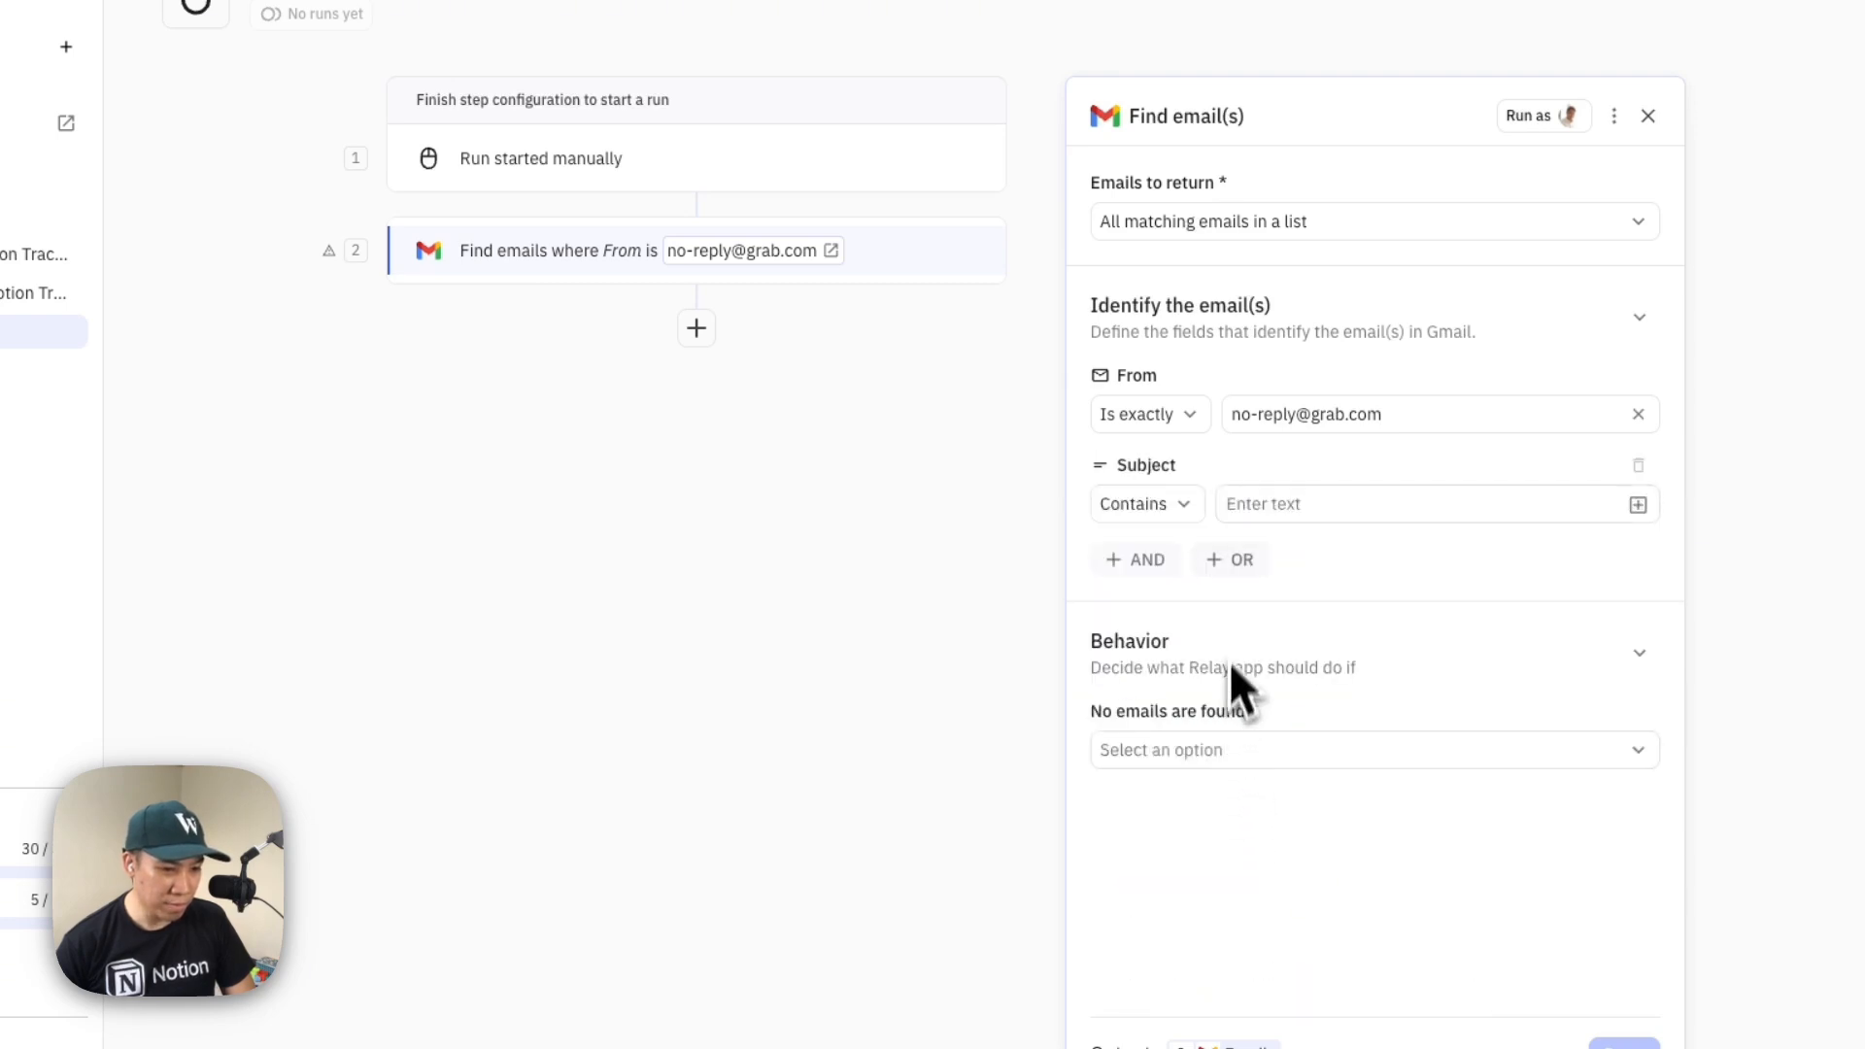
pyautogui.press('super+Tab')
pyautogui.moveTo(949, 662); pyautogui.dragTo(725, 651)
pyautogui.press('super+c')
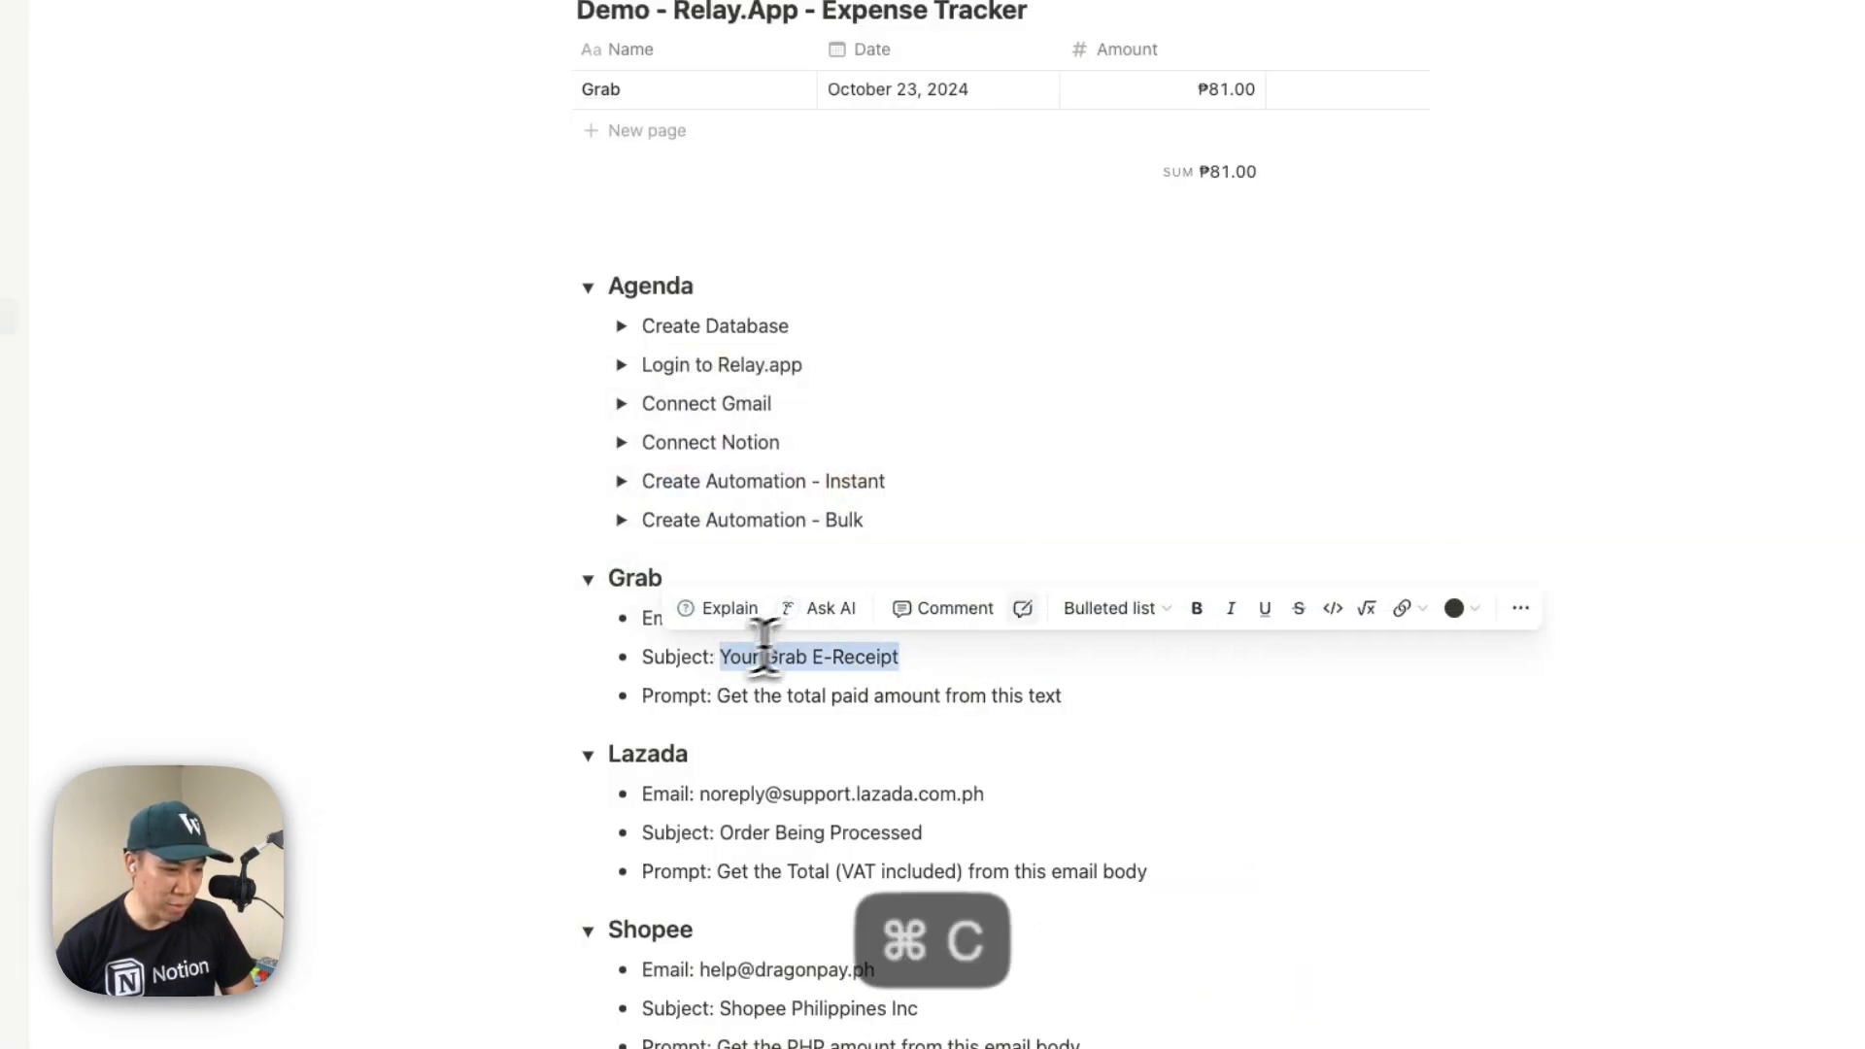
pyautogui.press('super+Tab')
pyautogui.click(1257, 503)
pyautogui.press('super+v')
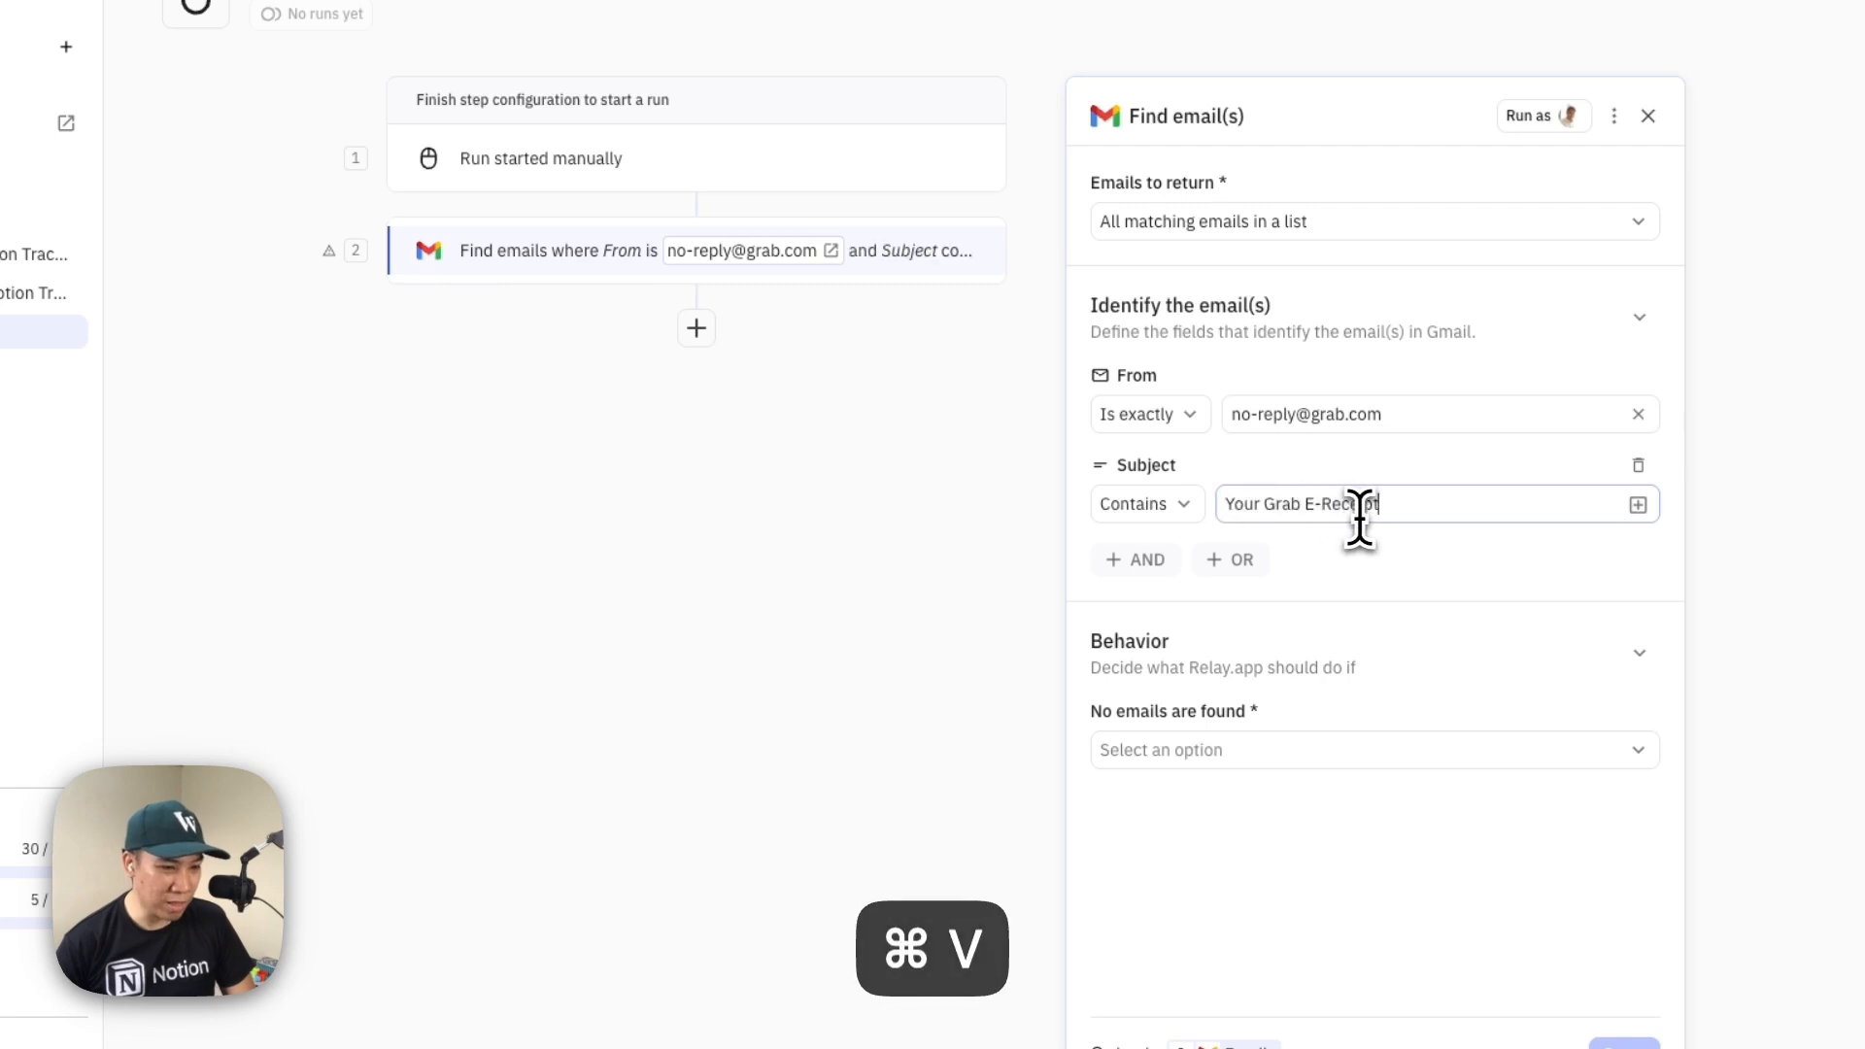
# Make the Find emails step fail when no emails are found and finish its setup
pyautogui.click(1307, 750)
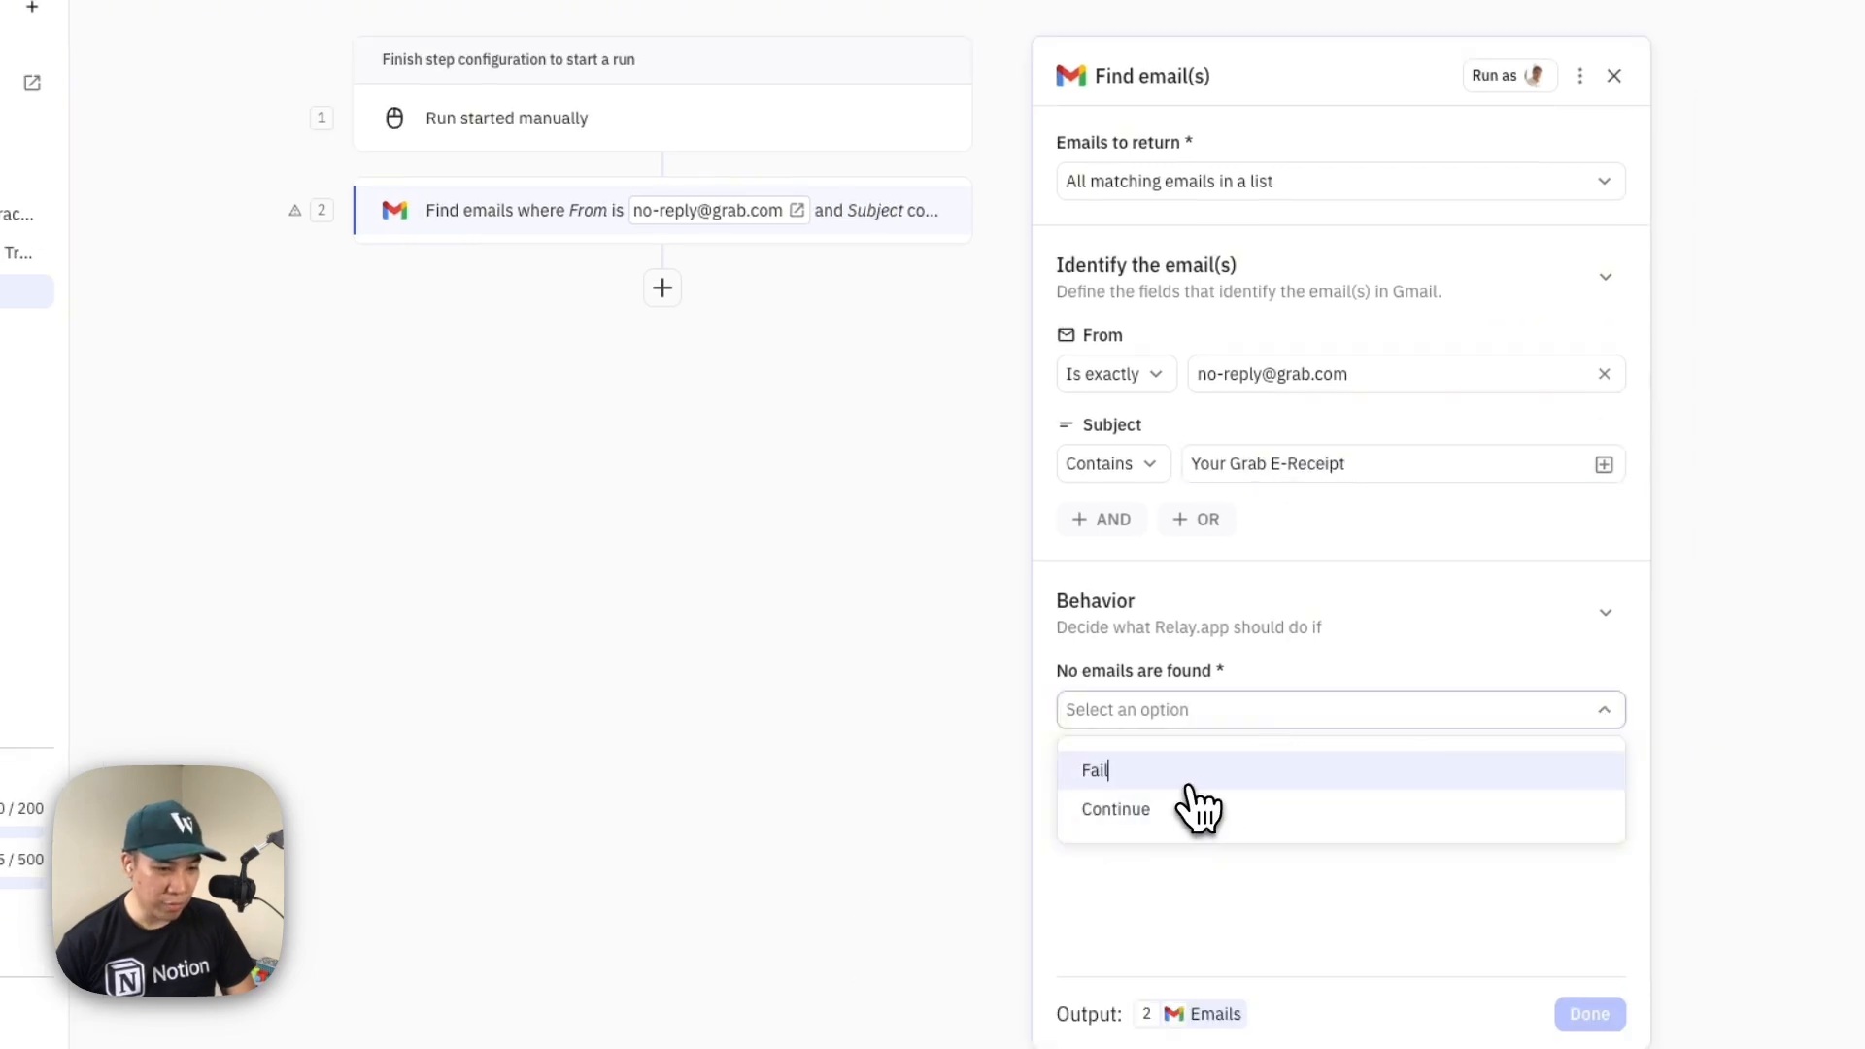
pyautogui.click(1190, 787)
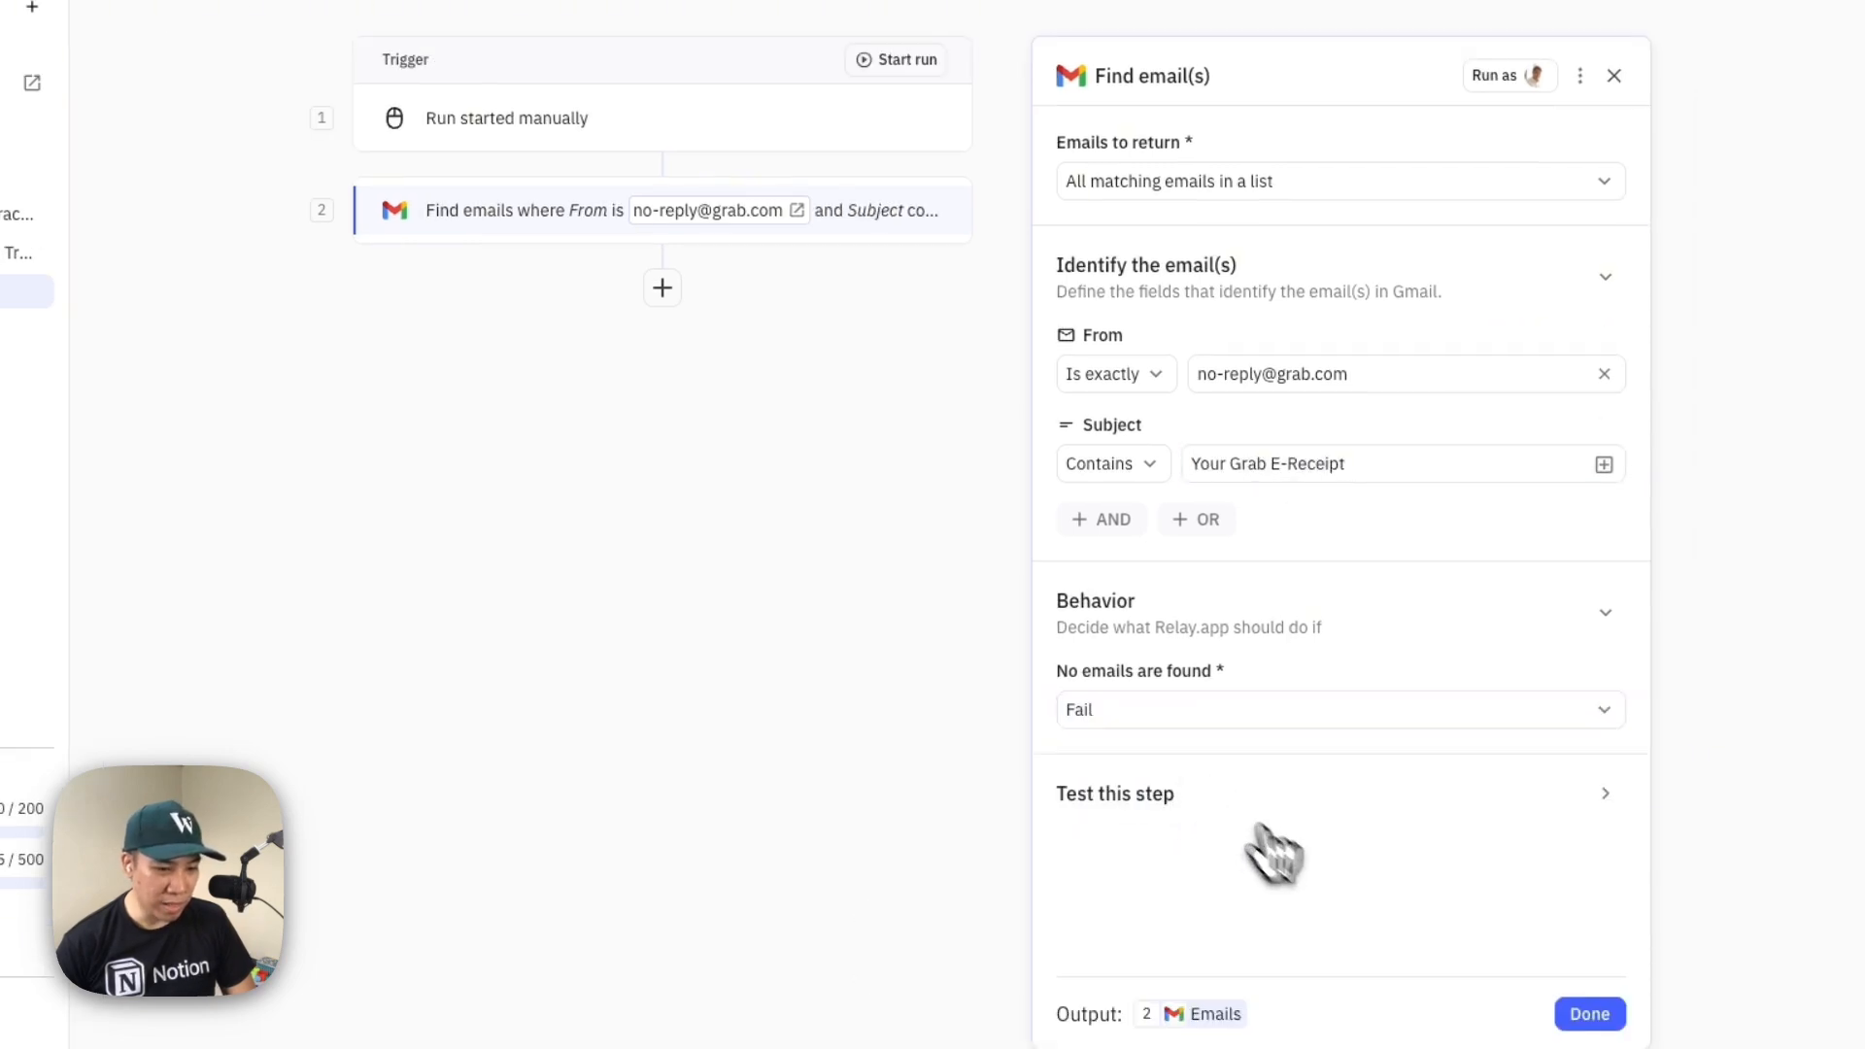
pyautogui.click(1584, 1015)
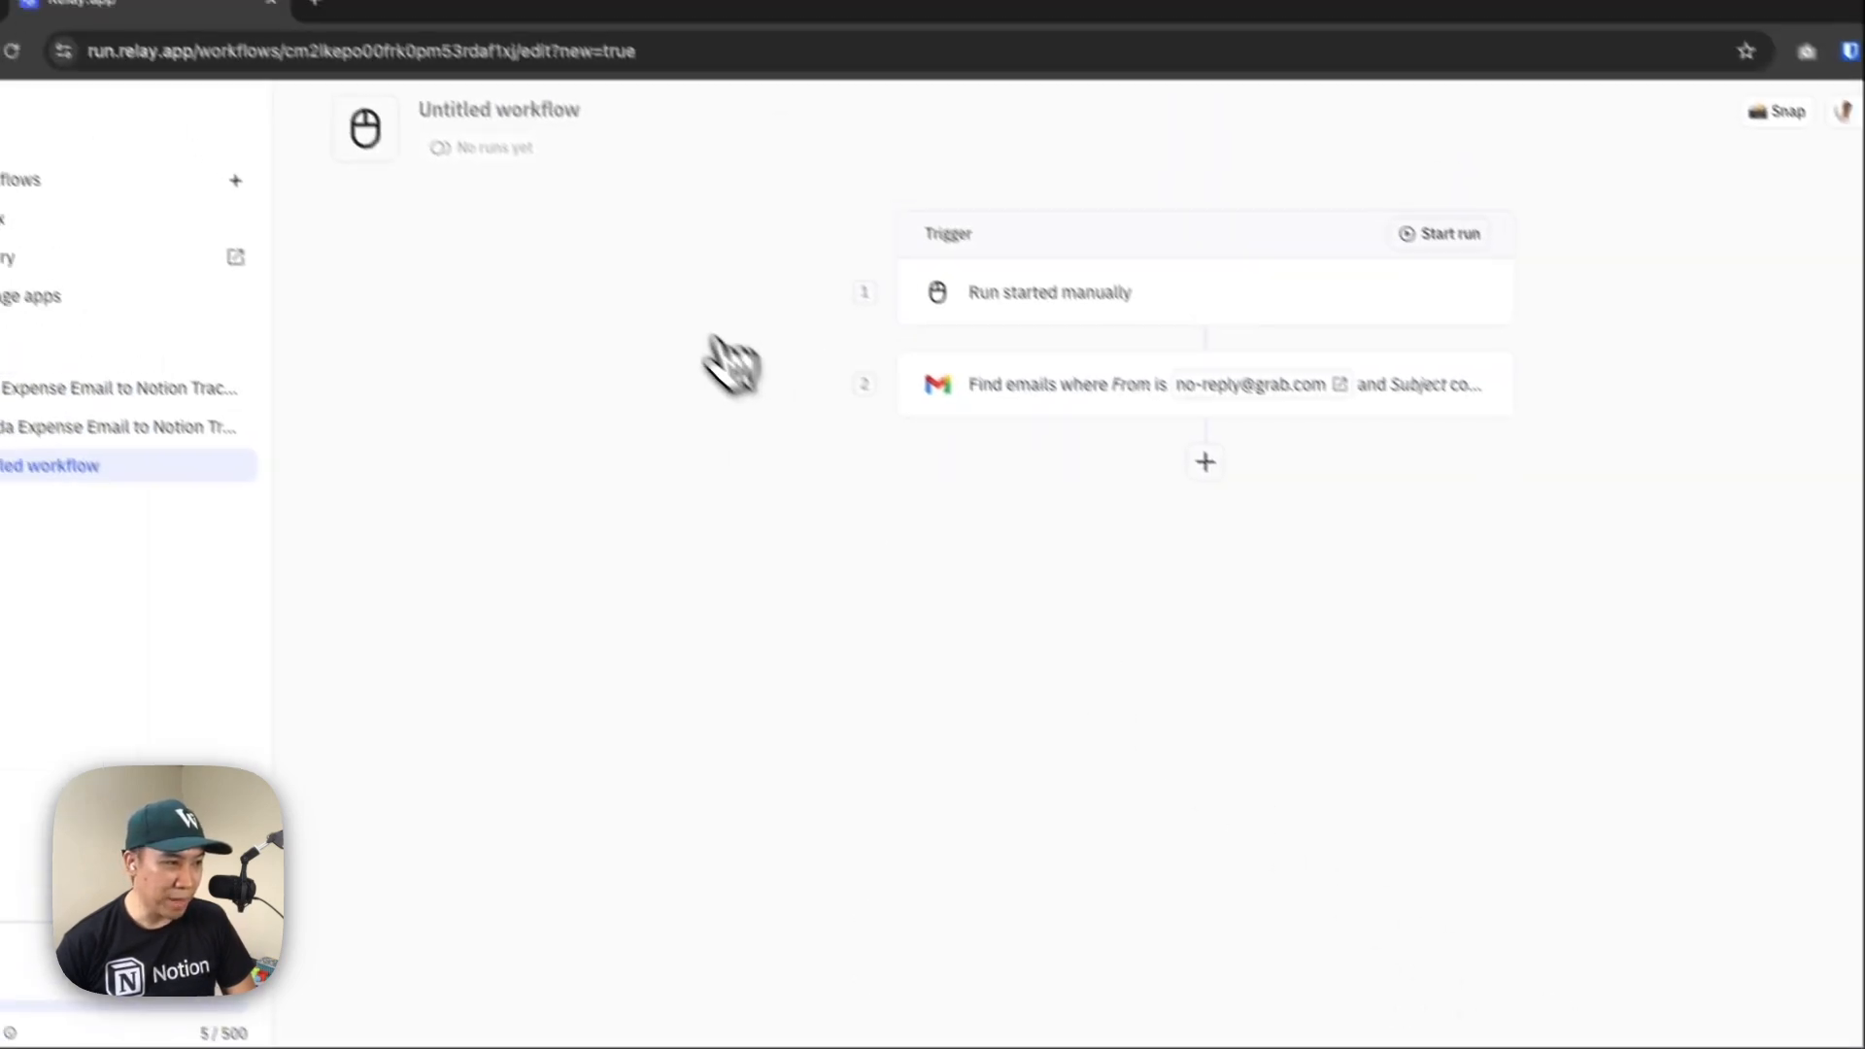
# Rename the untitled workflow as "Monthly Grab Expense Extract From Gmail"
pyautogui.click(576, 163)
pyautogui.write('Mon')
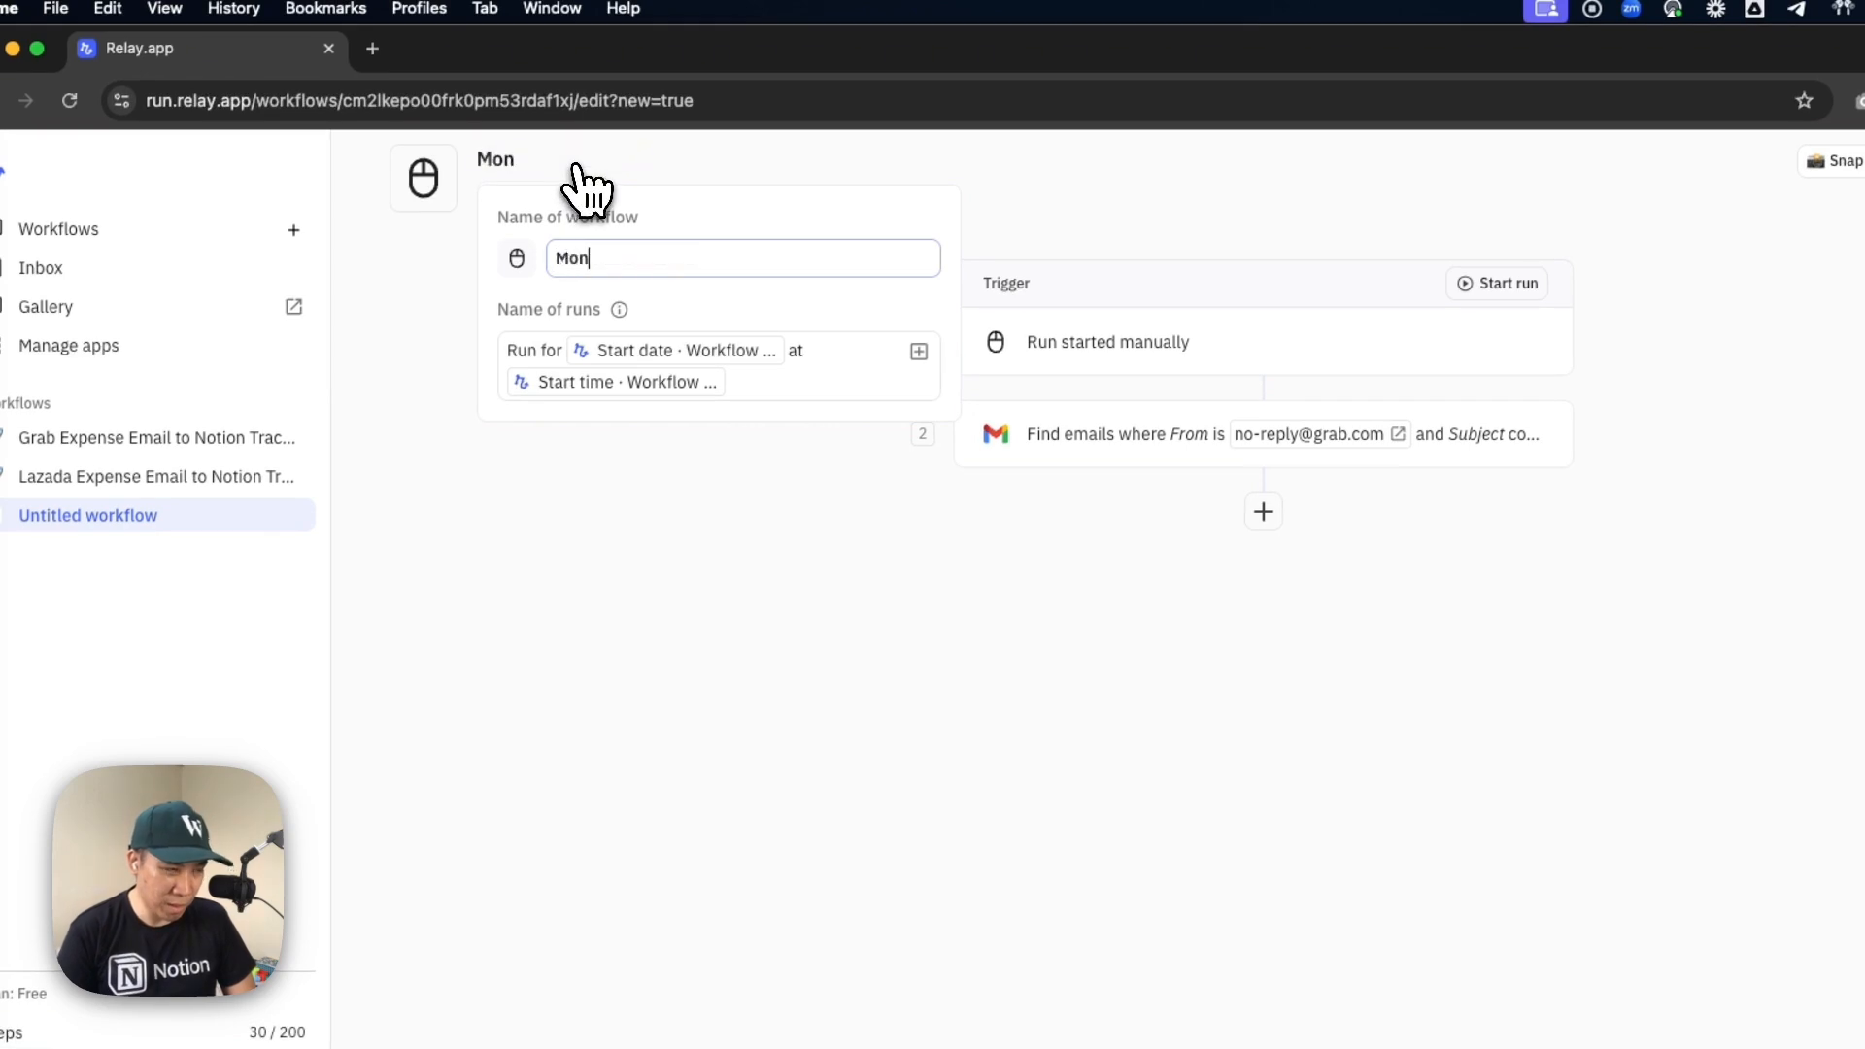
pyautogui.write('thly')
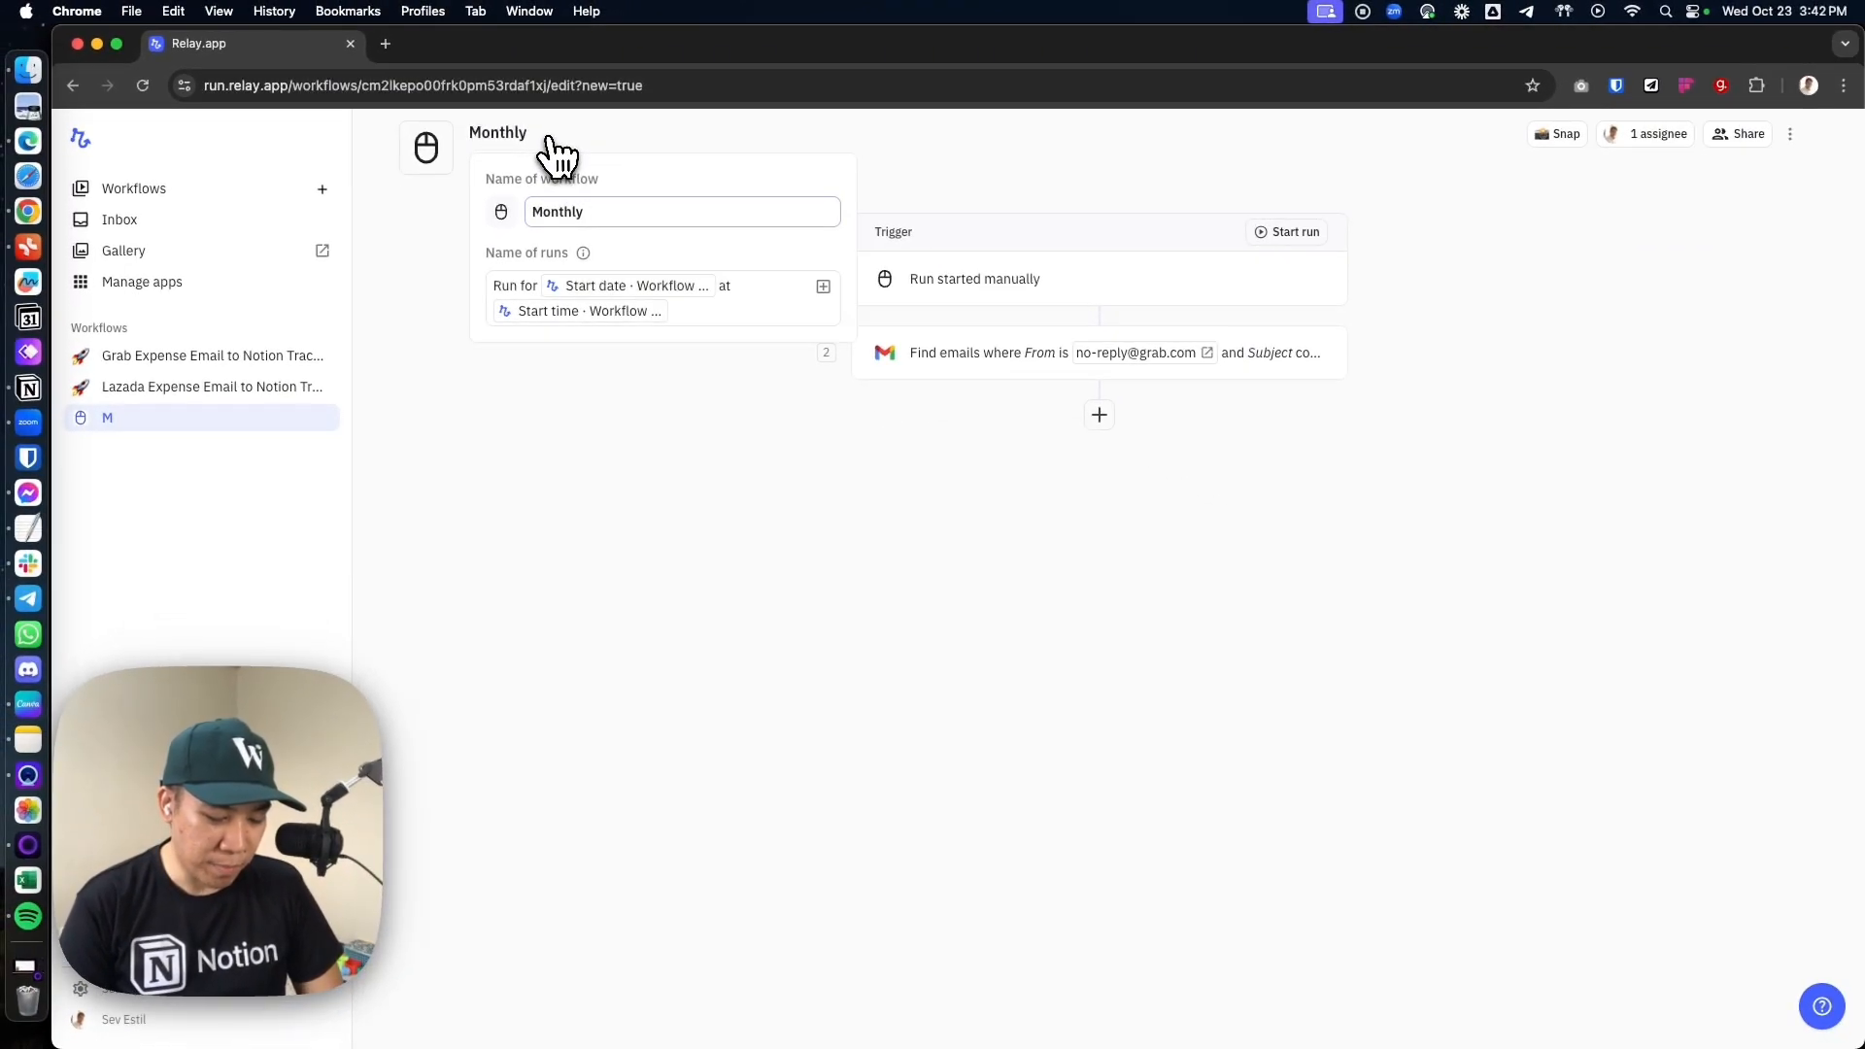
pyautogui.press('BackSpace')
pyautogui.press('BackSpace')
pyautogui.press('BackSpace')
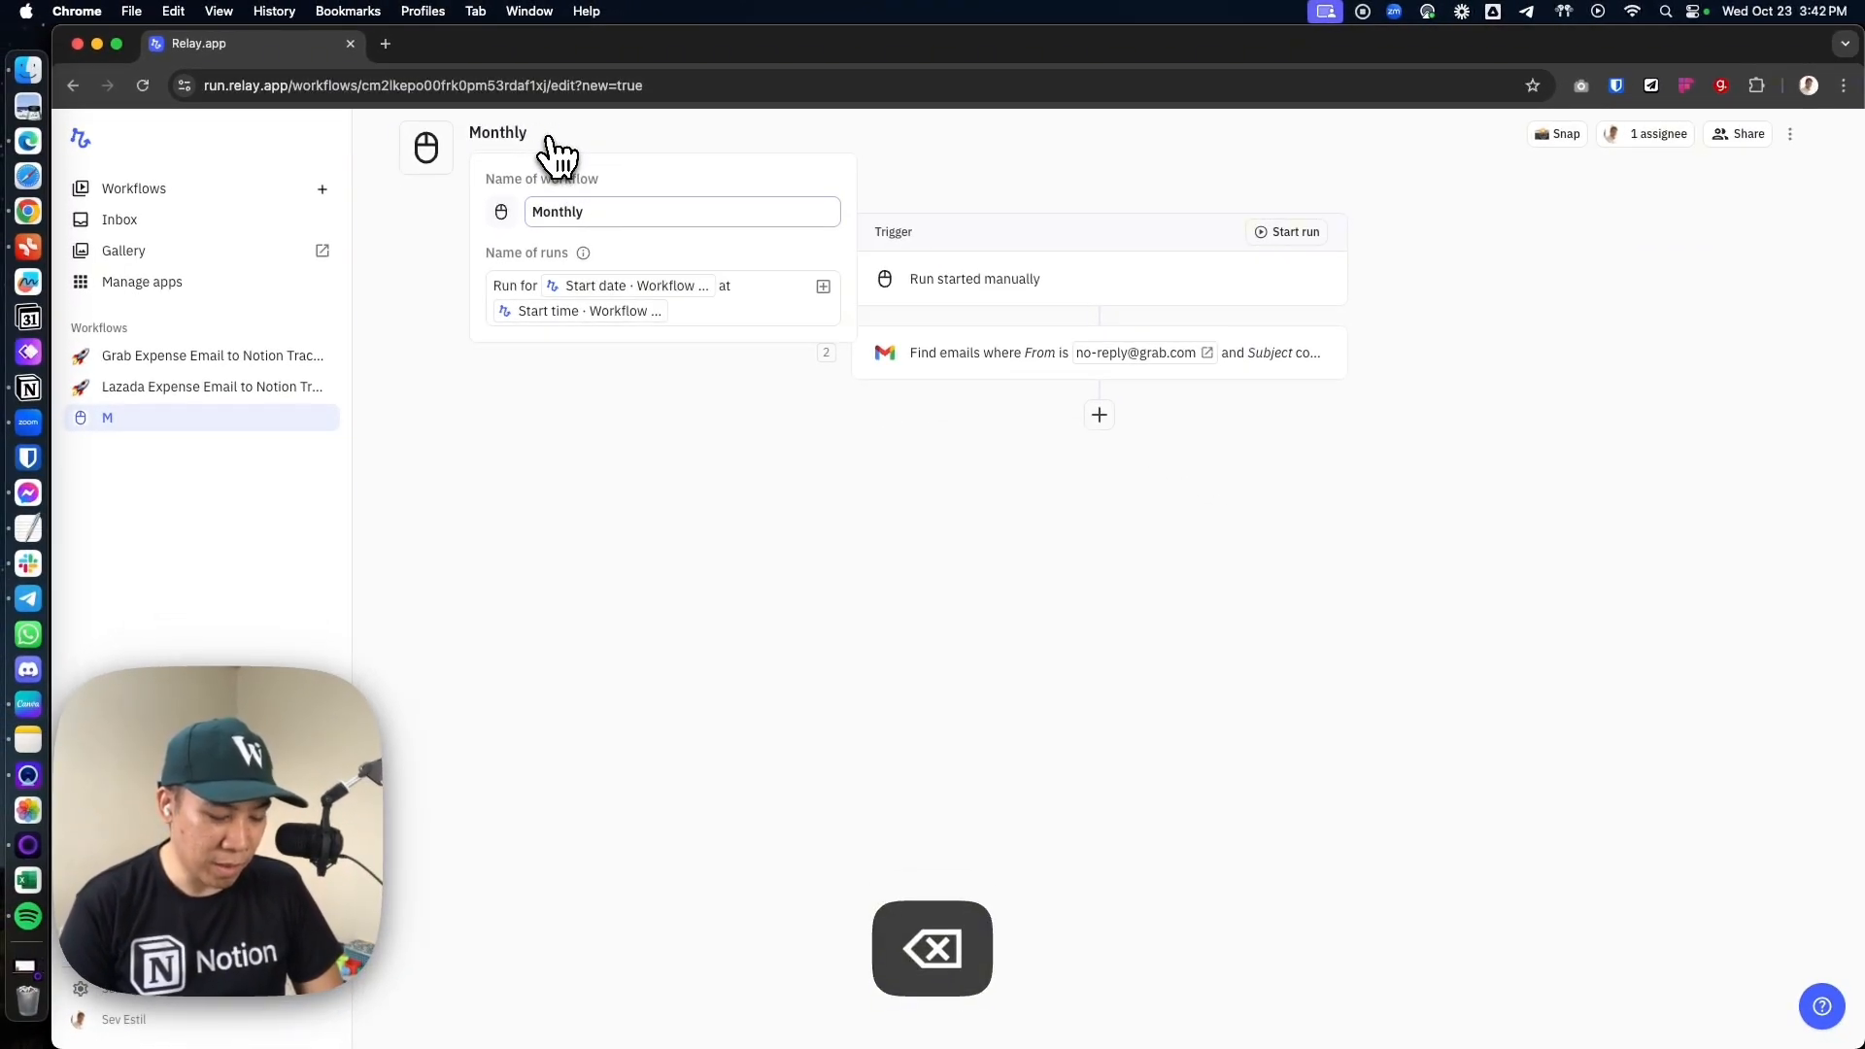
pyautogui.write('Grab Ex')
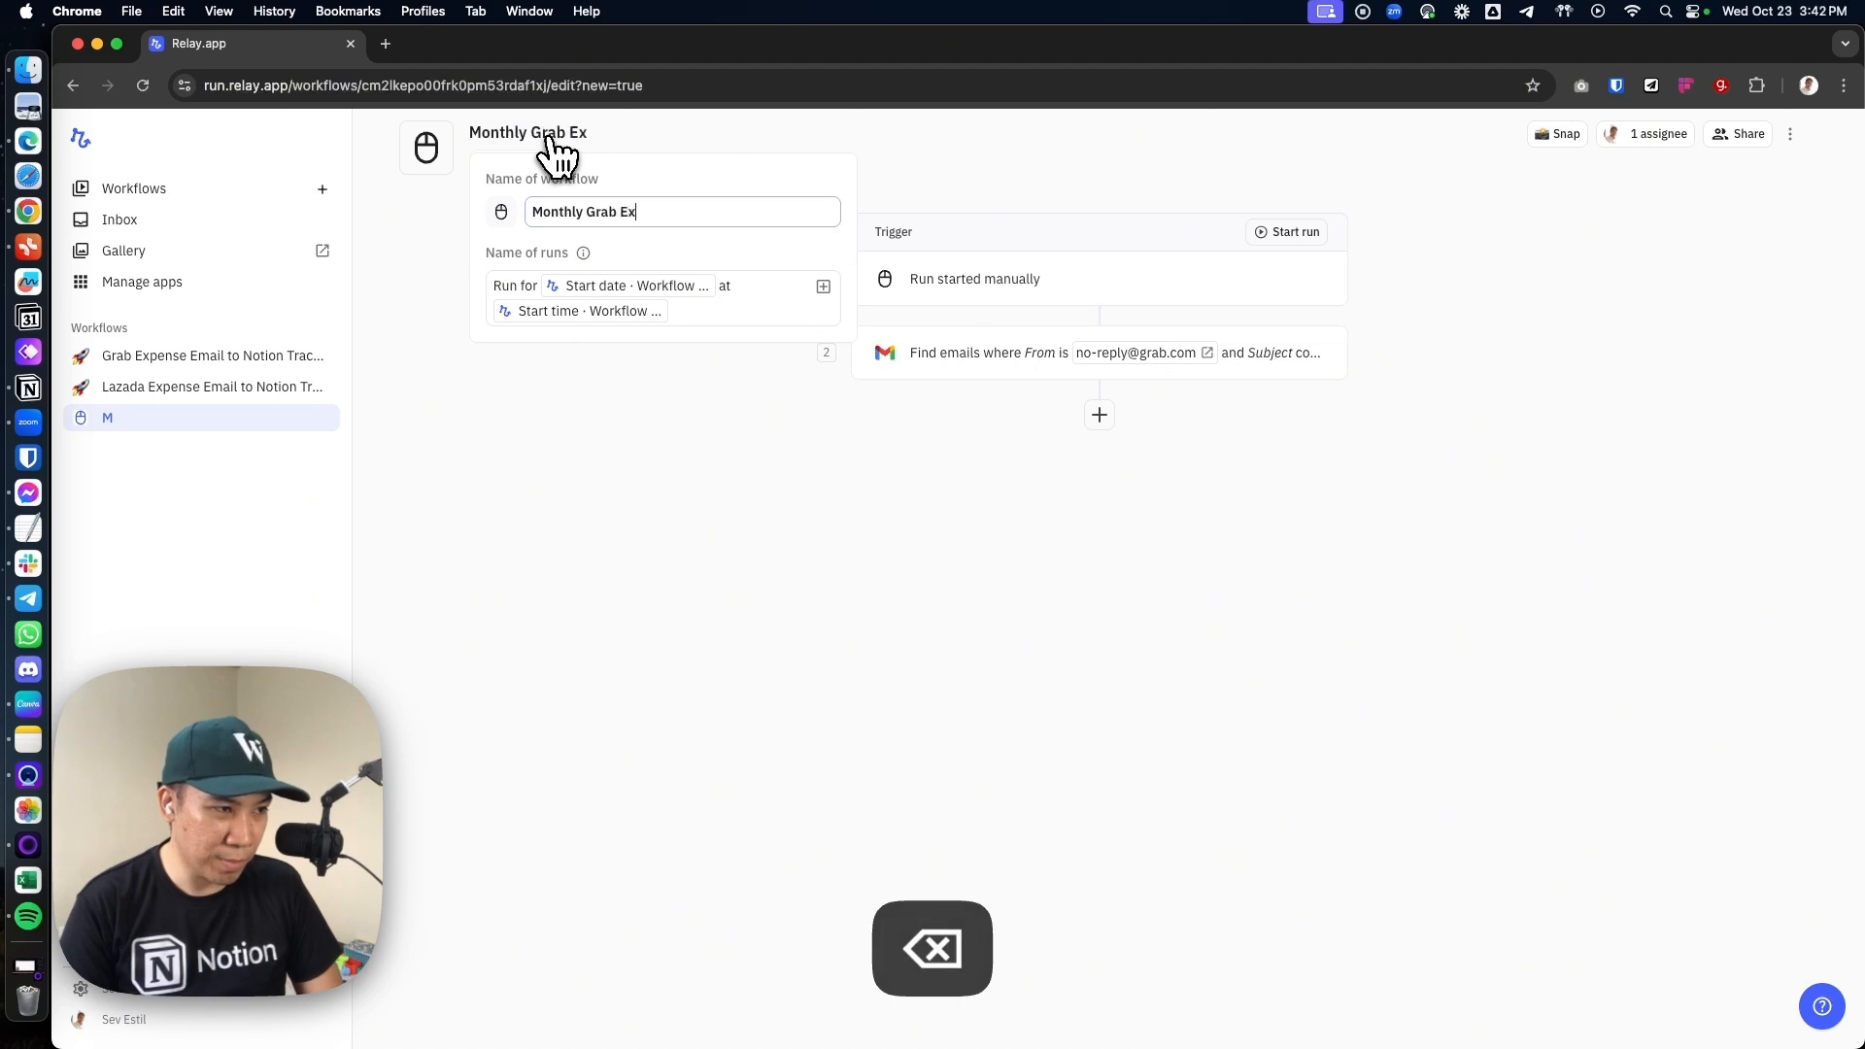
pyautogui.write('pense ')
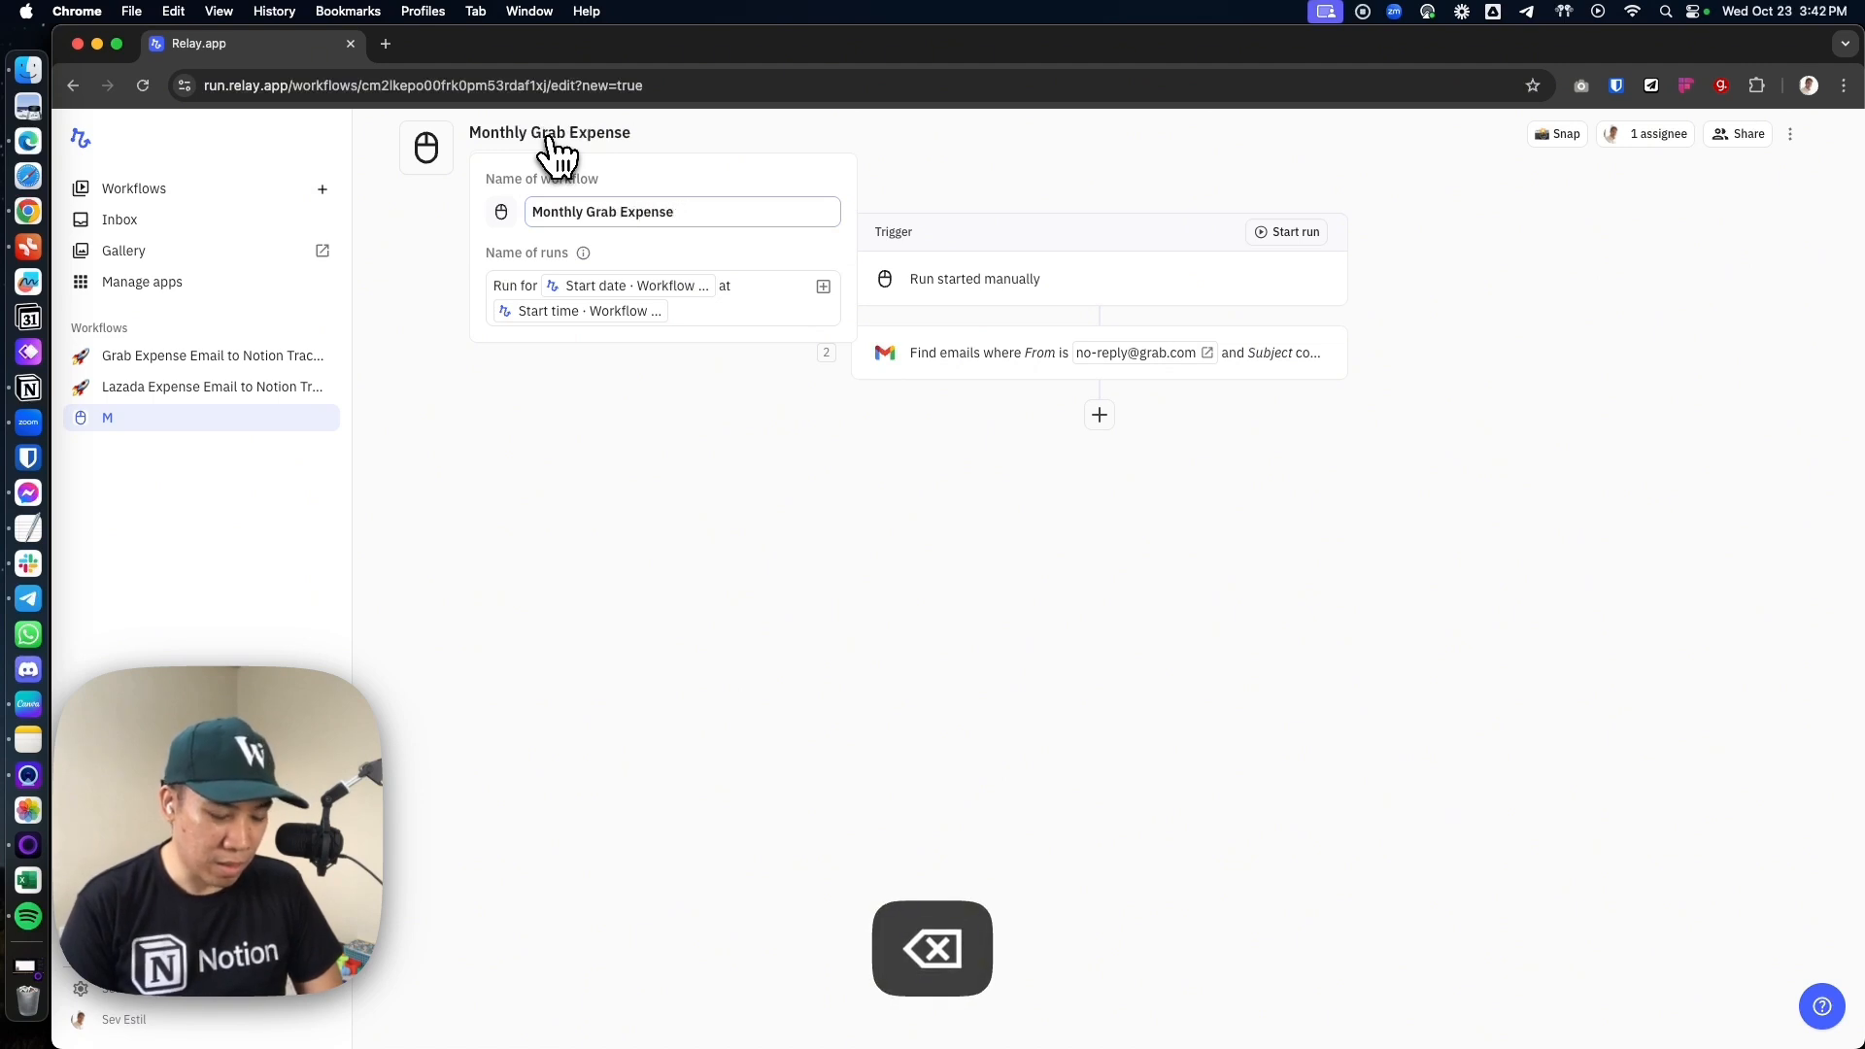
pyautogui.write('Extract F')
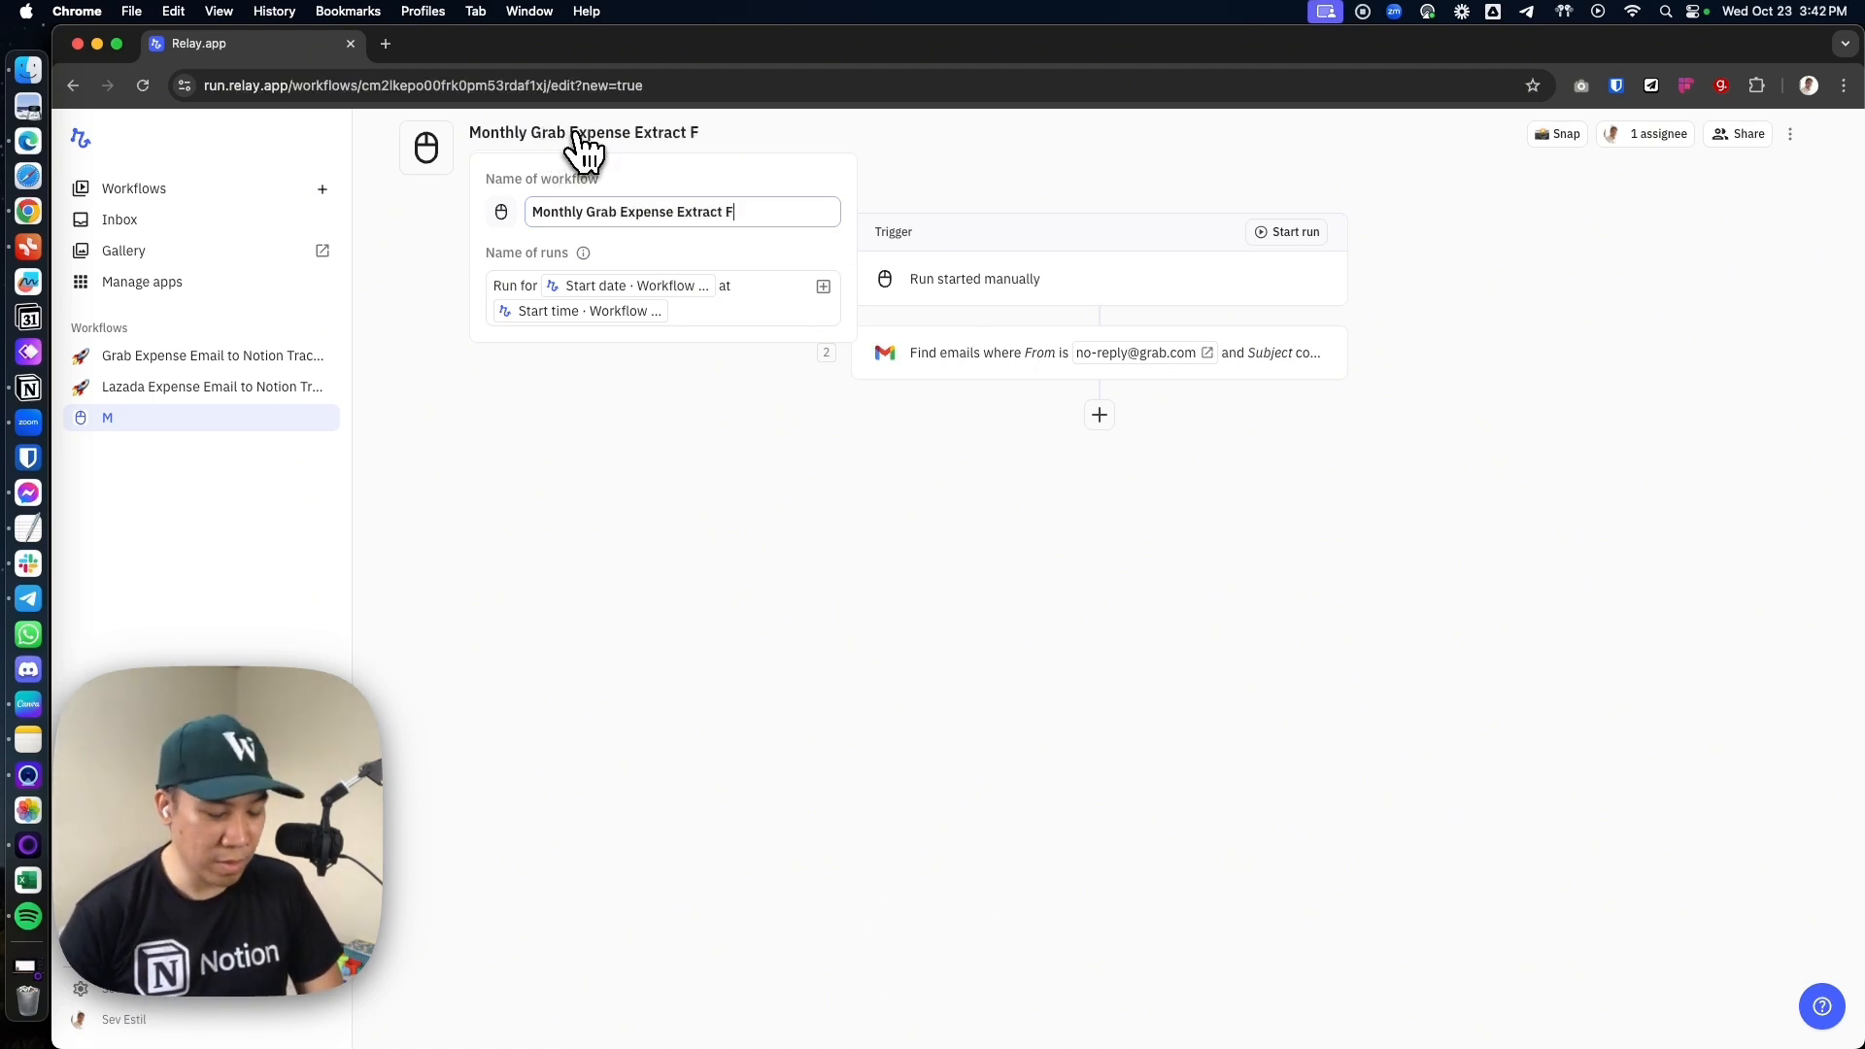
pyautogui.write('rom Gmail')
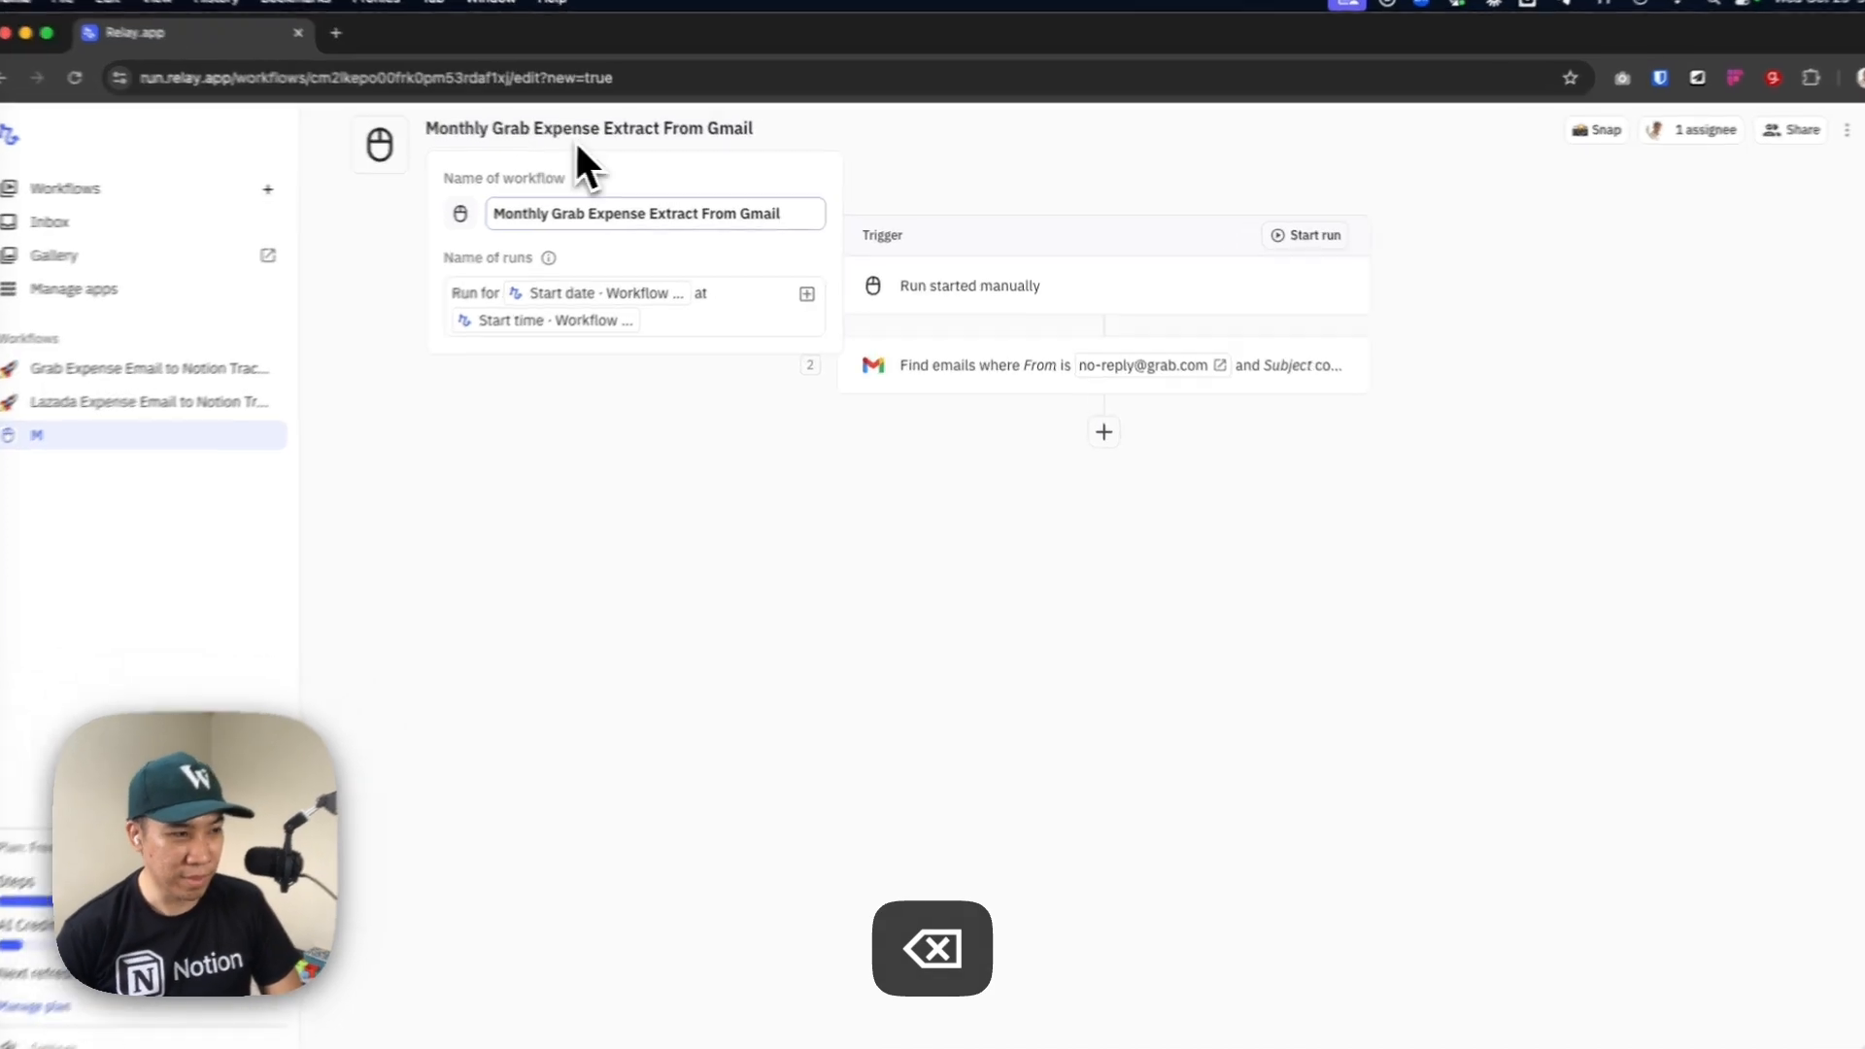
pyautogui.click(908, 492)
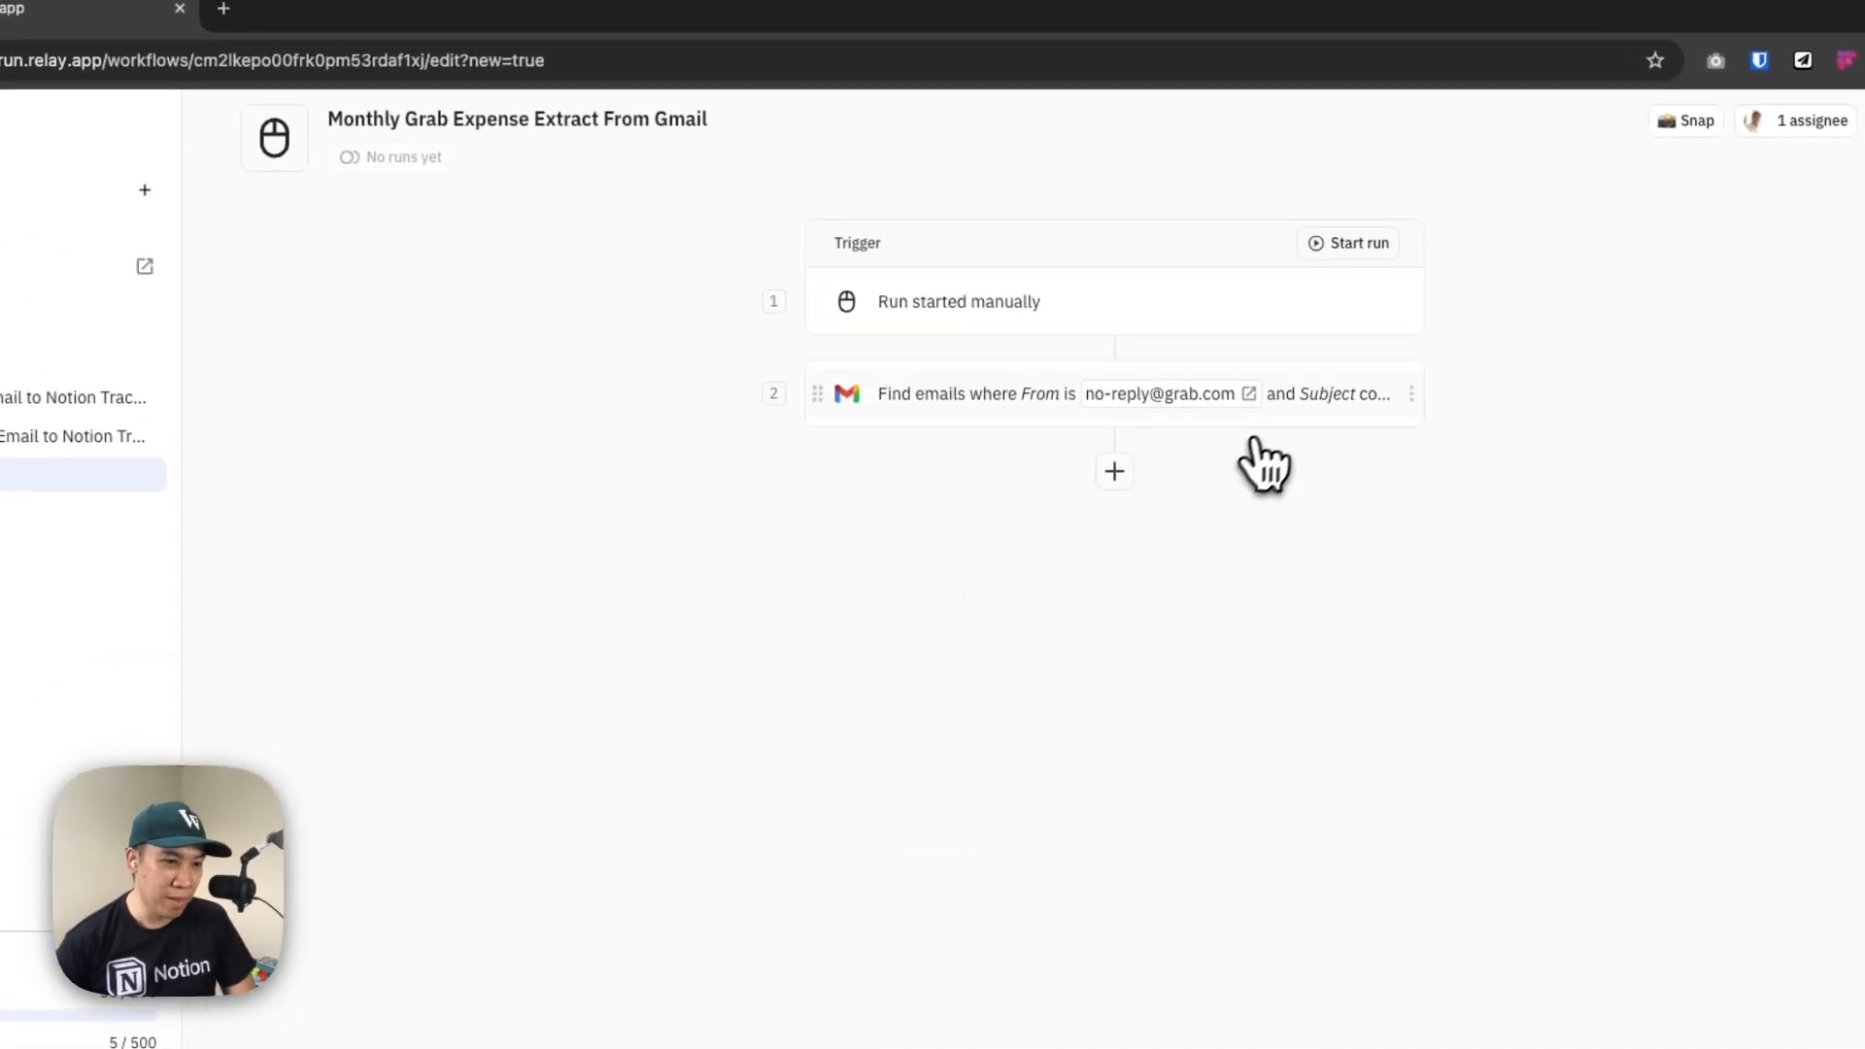
pyautogui.click(1263, 406)
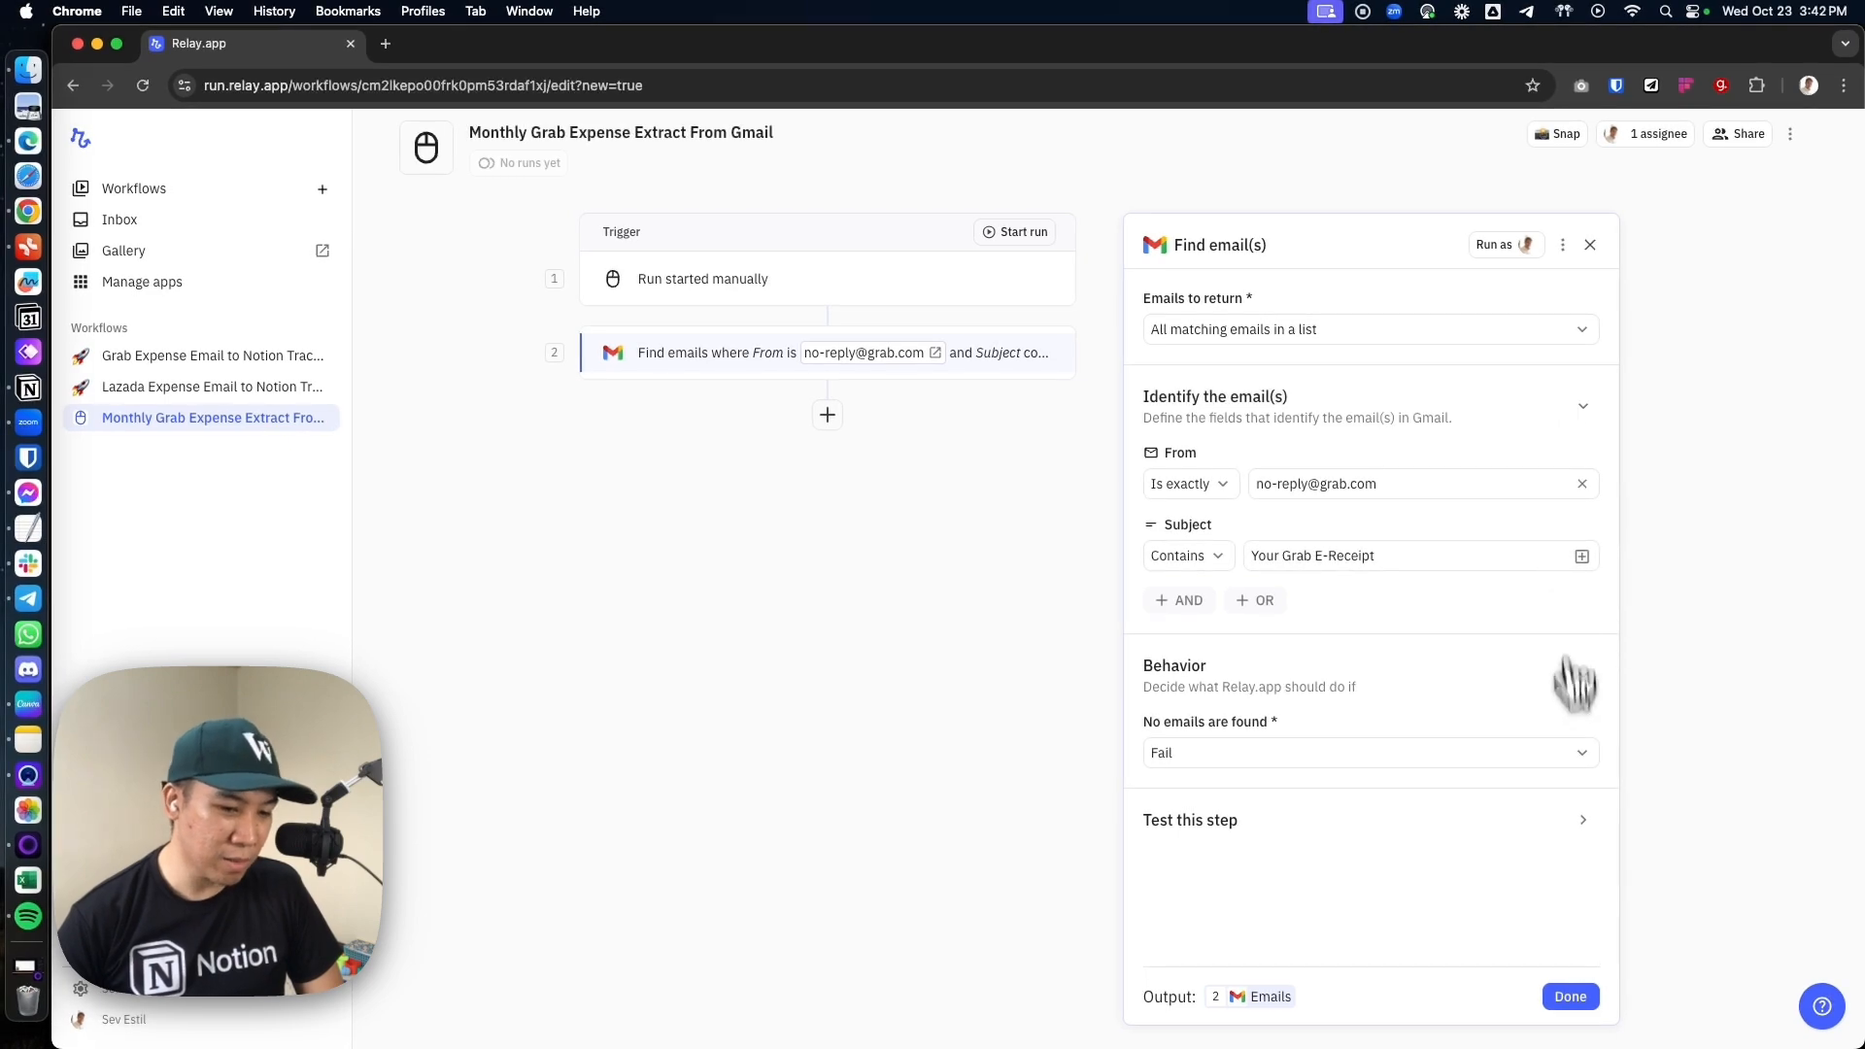
pyautogui.click(1552, 996)
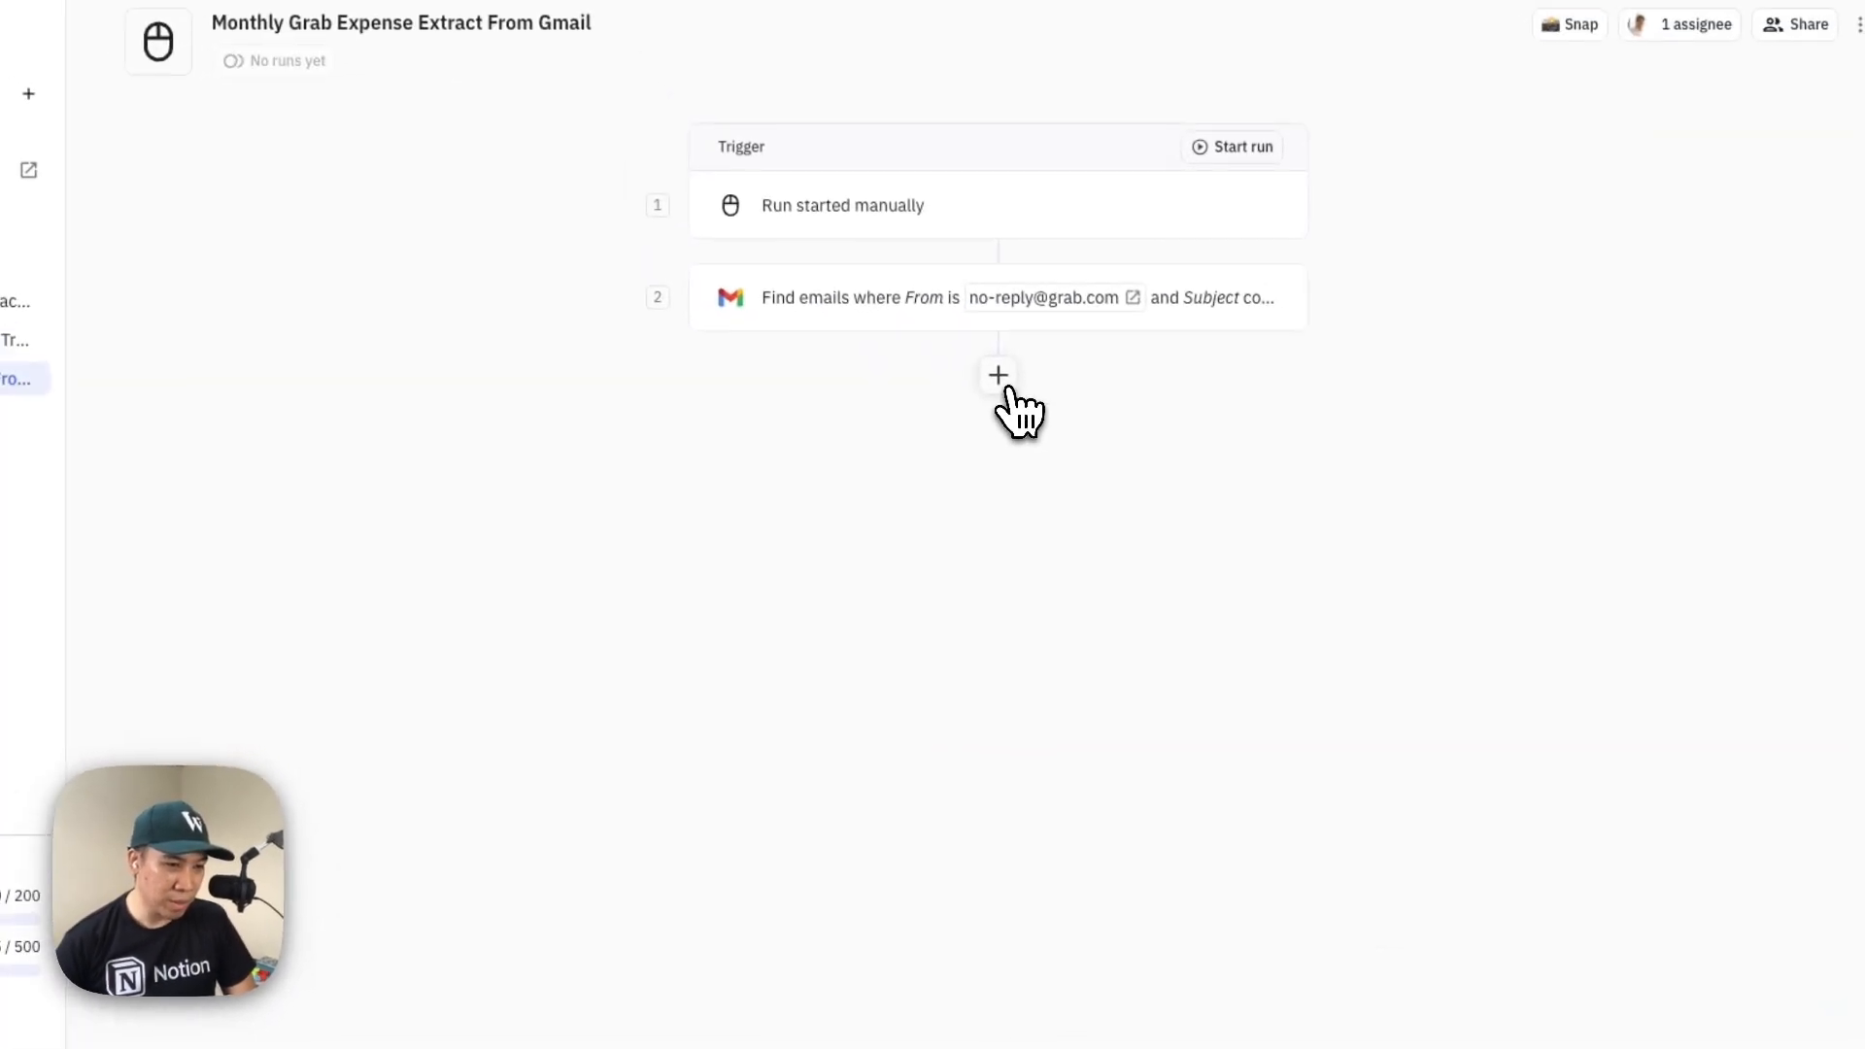
# Add an Iterator after the Find emails step that runs for every item in the Emails list, and finish its setup
pyautogui.click(1000, 379)
pyautogui.moveTo(1171, 583)
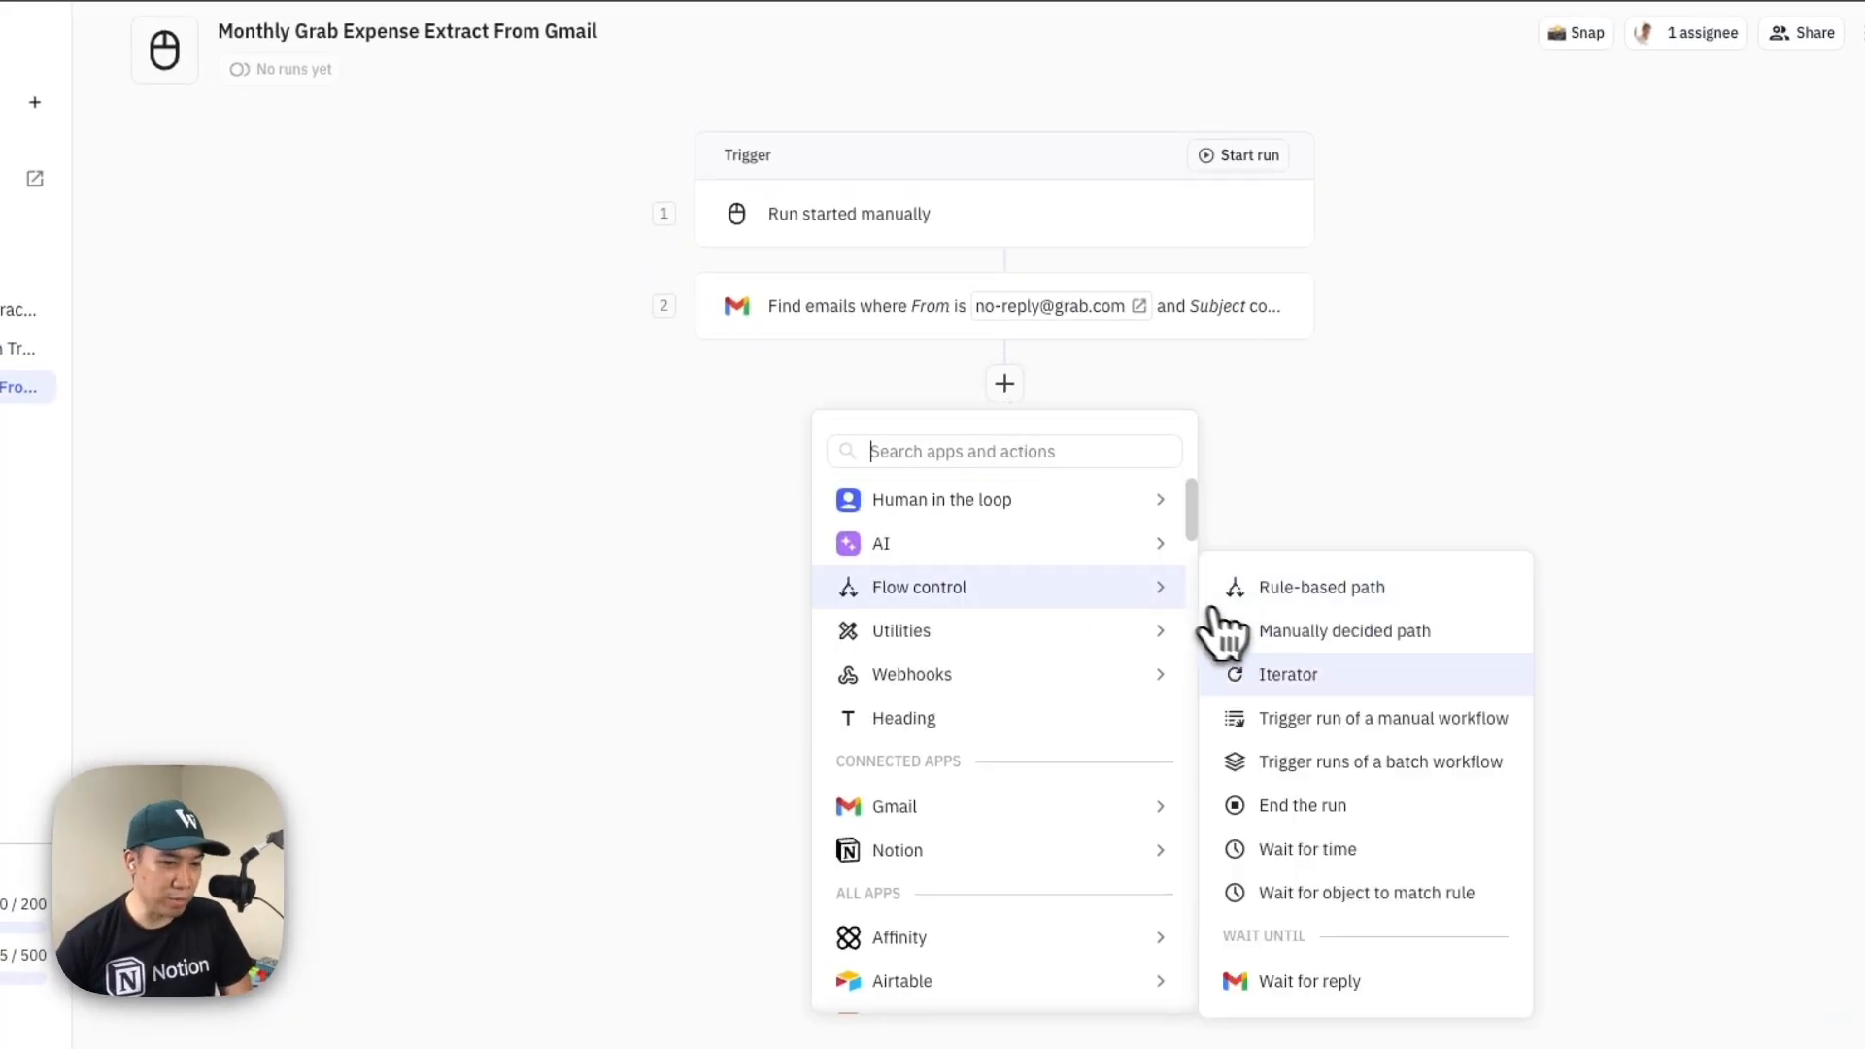
pyautogui.click(1289, 675)
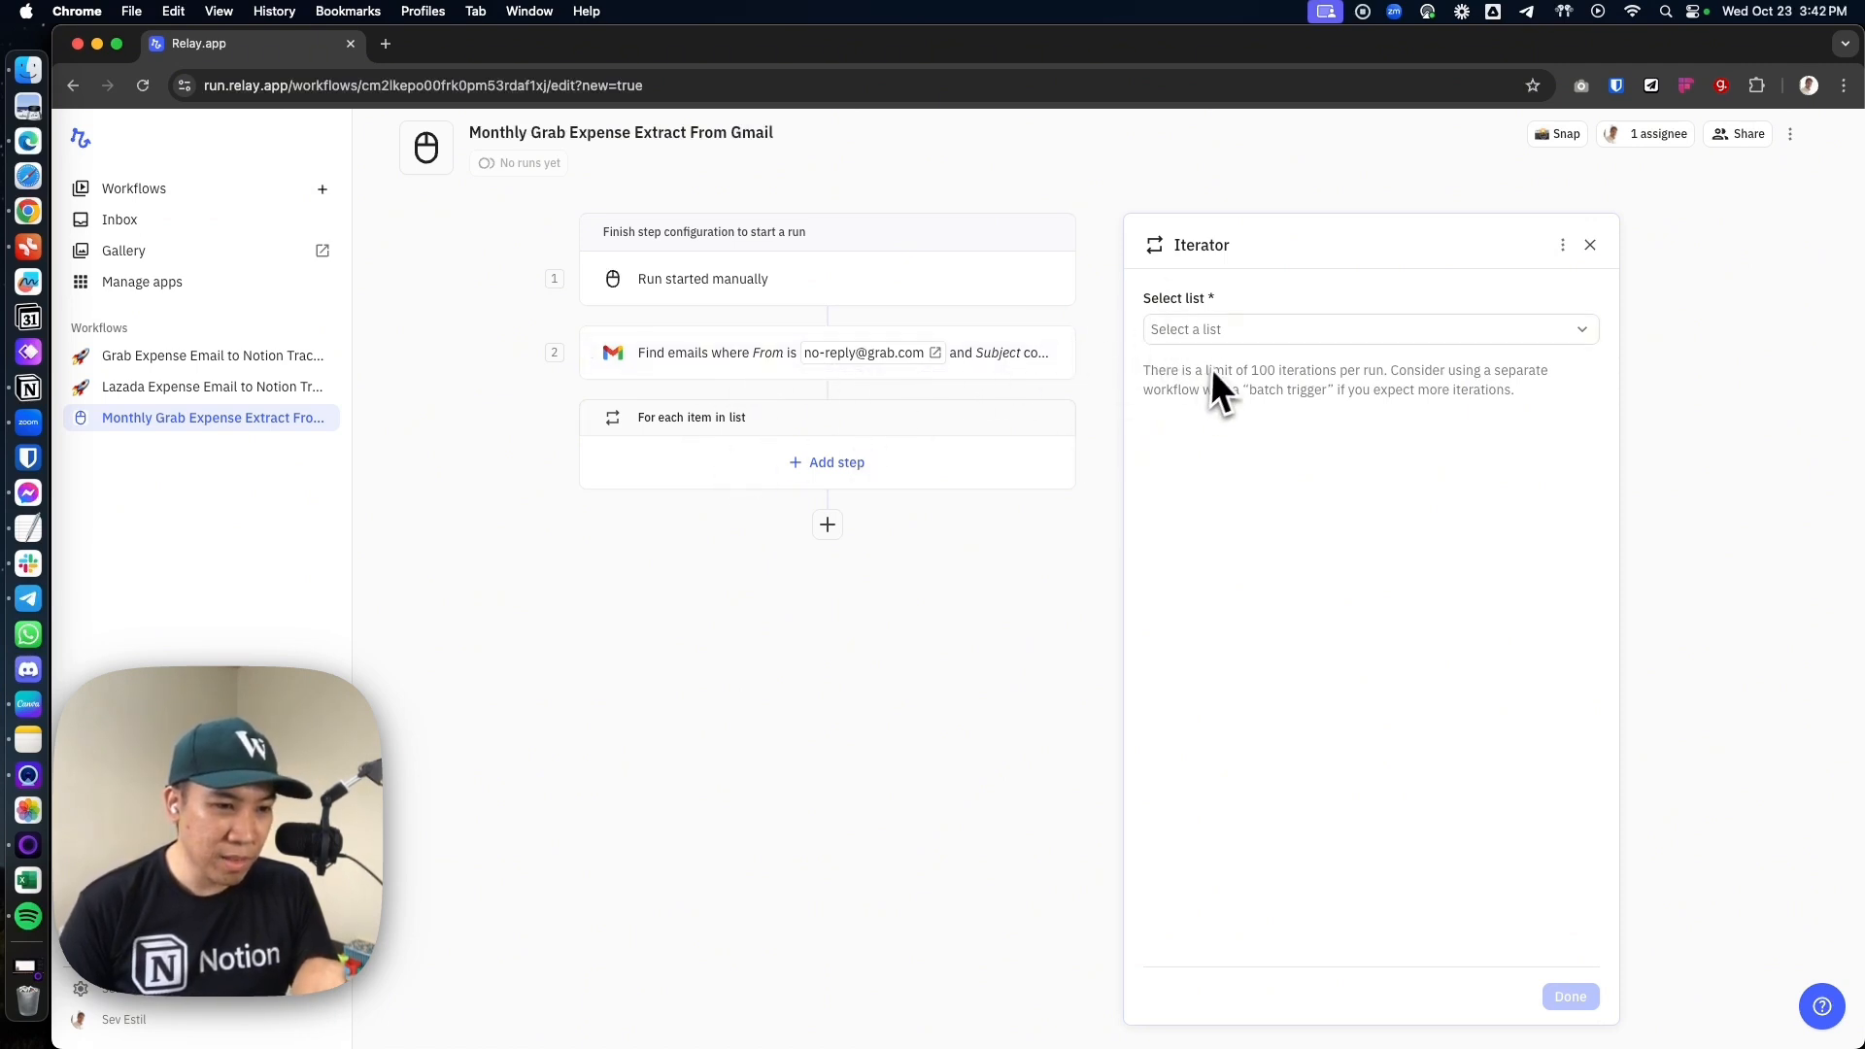
pyautogui.click(1210, 332)
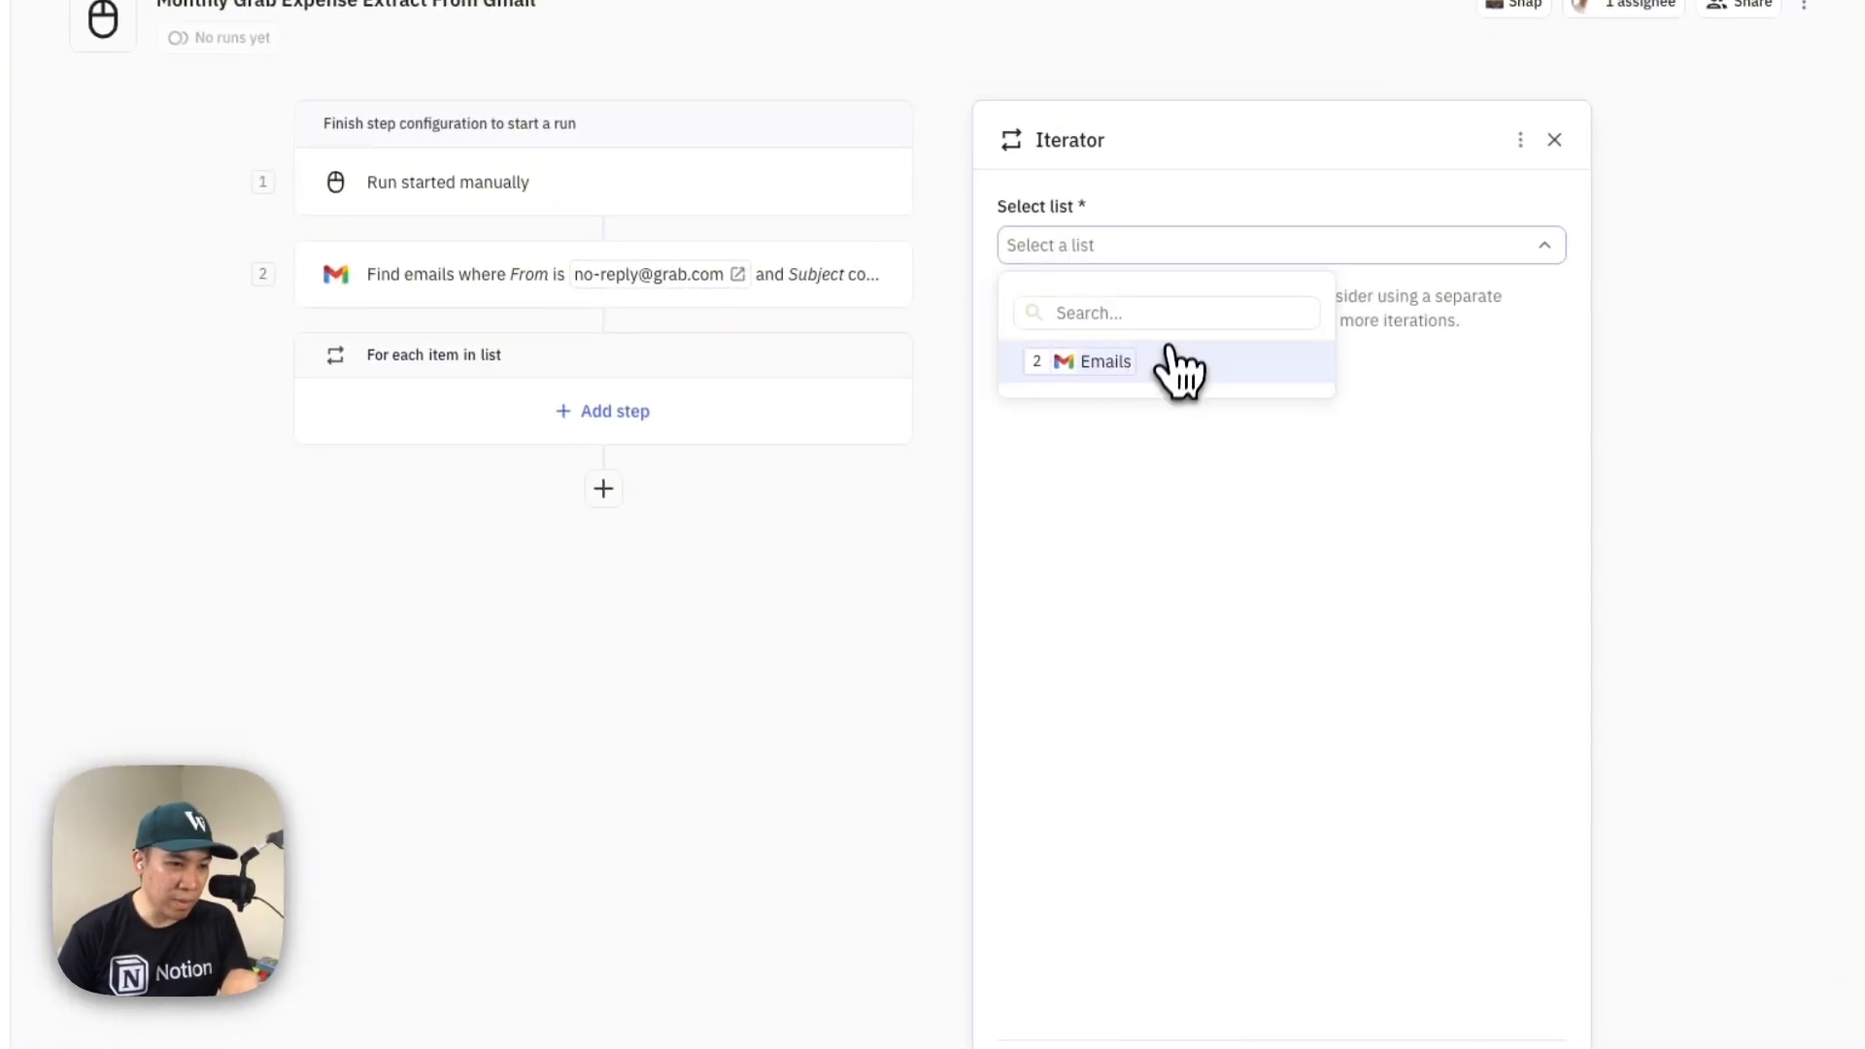
pyautogui.click(1075, 375)
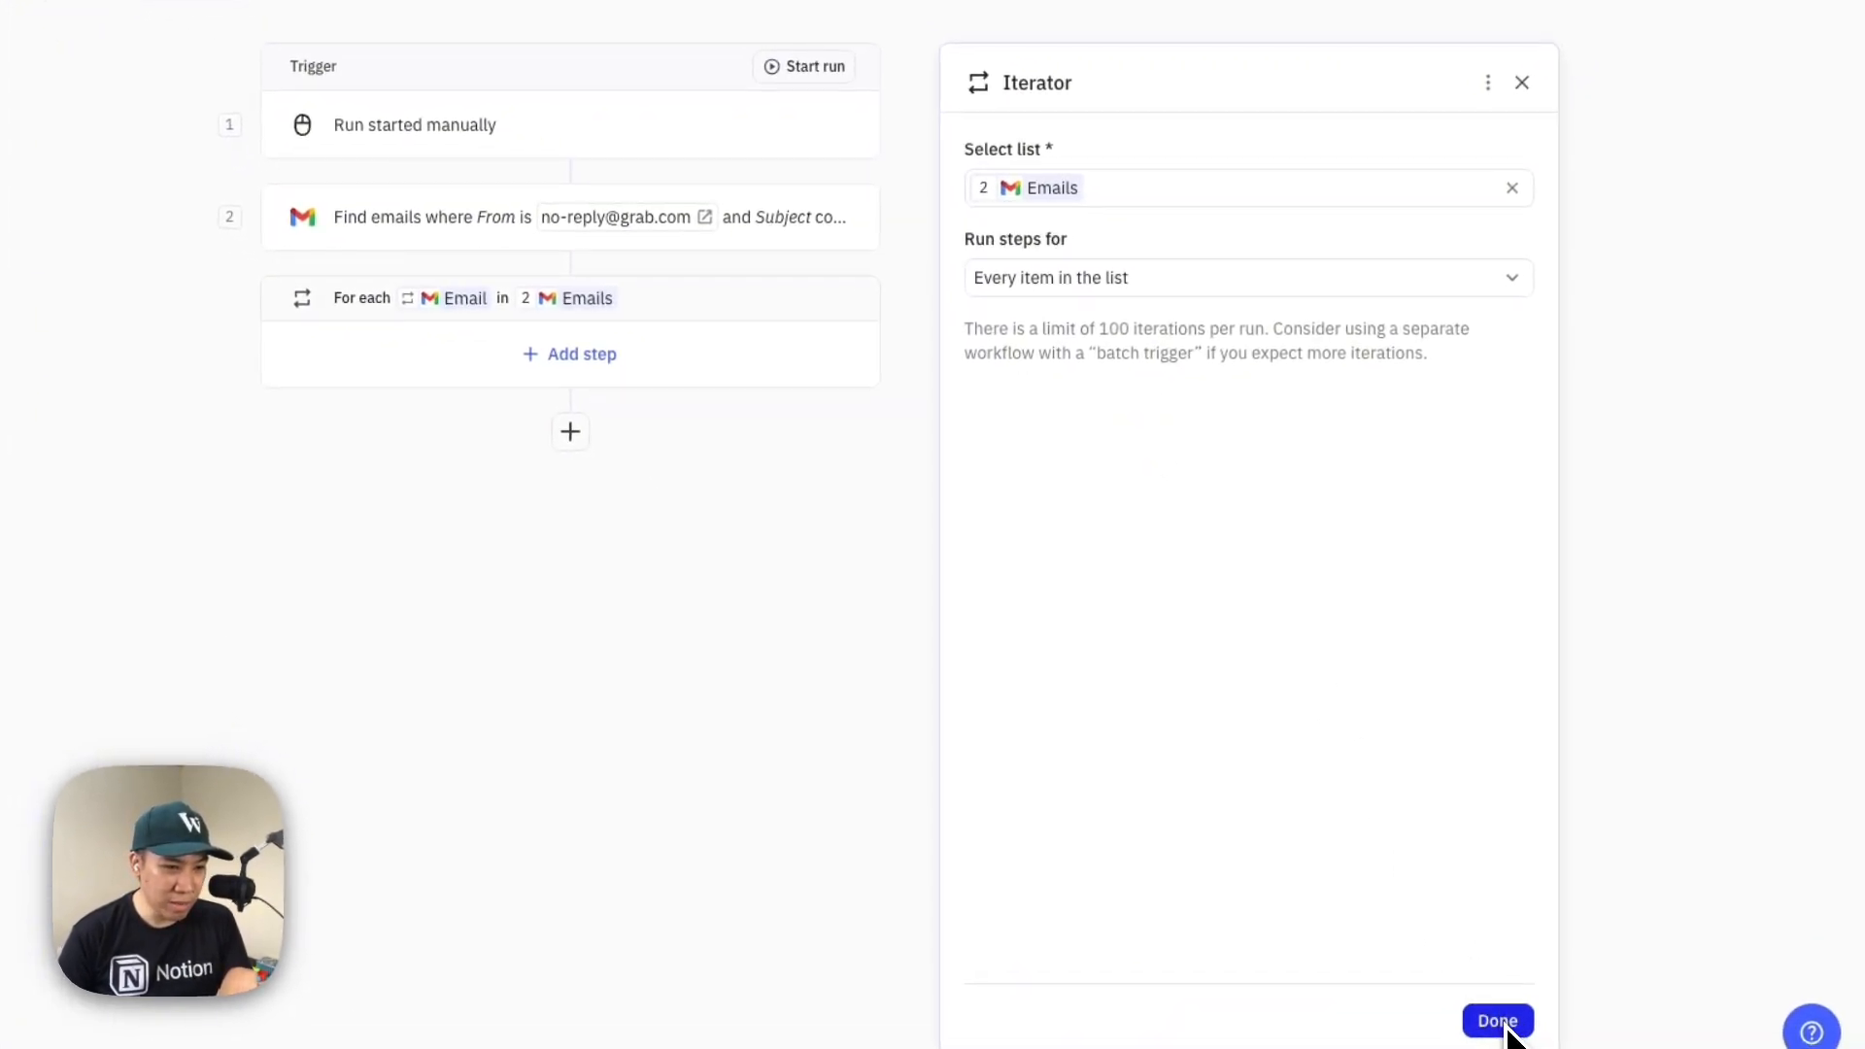
pyautogui.click(1184, 283)
pyautogui.click(1231, 566)
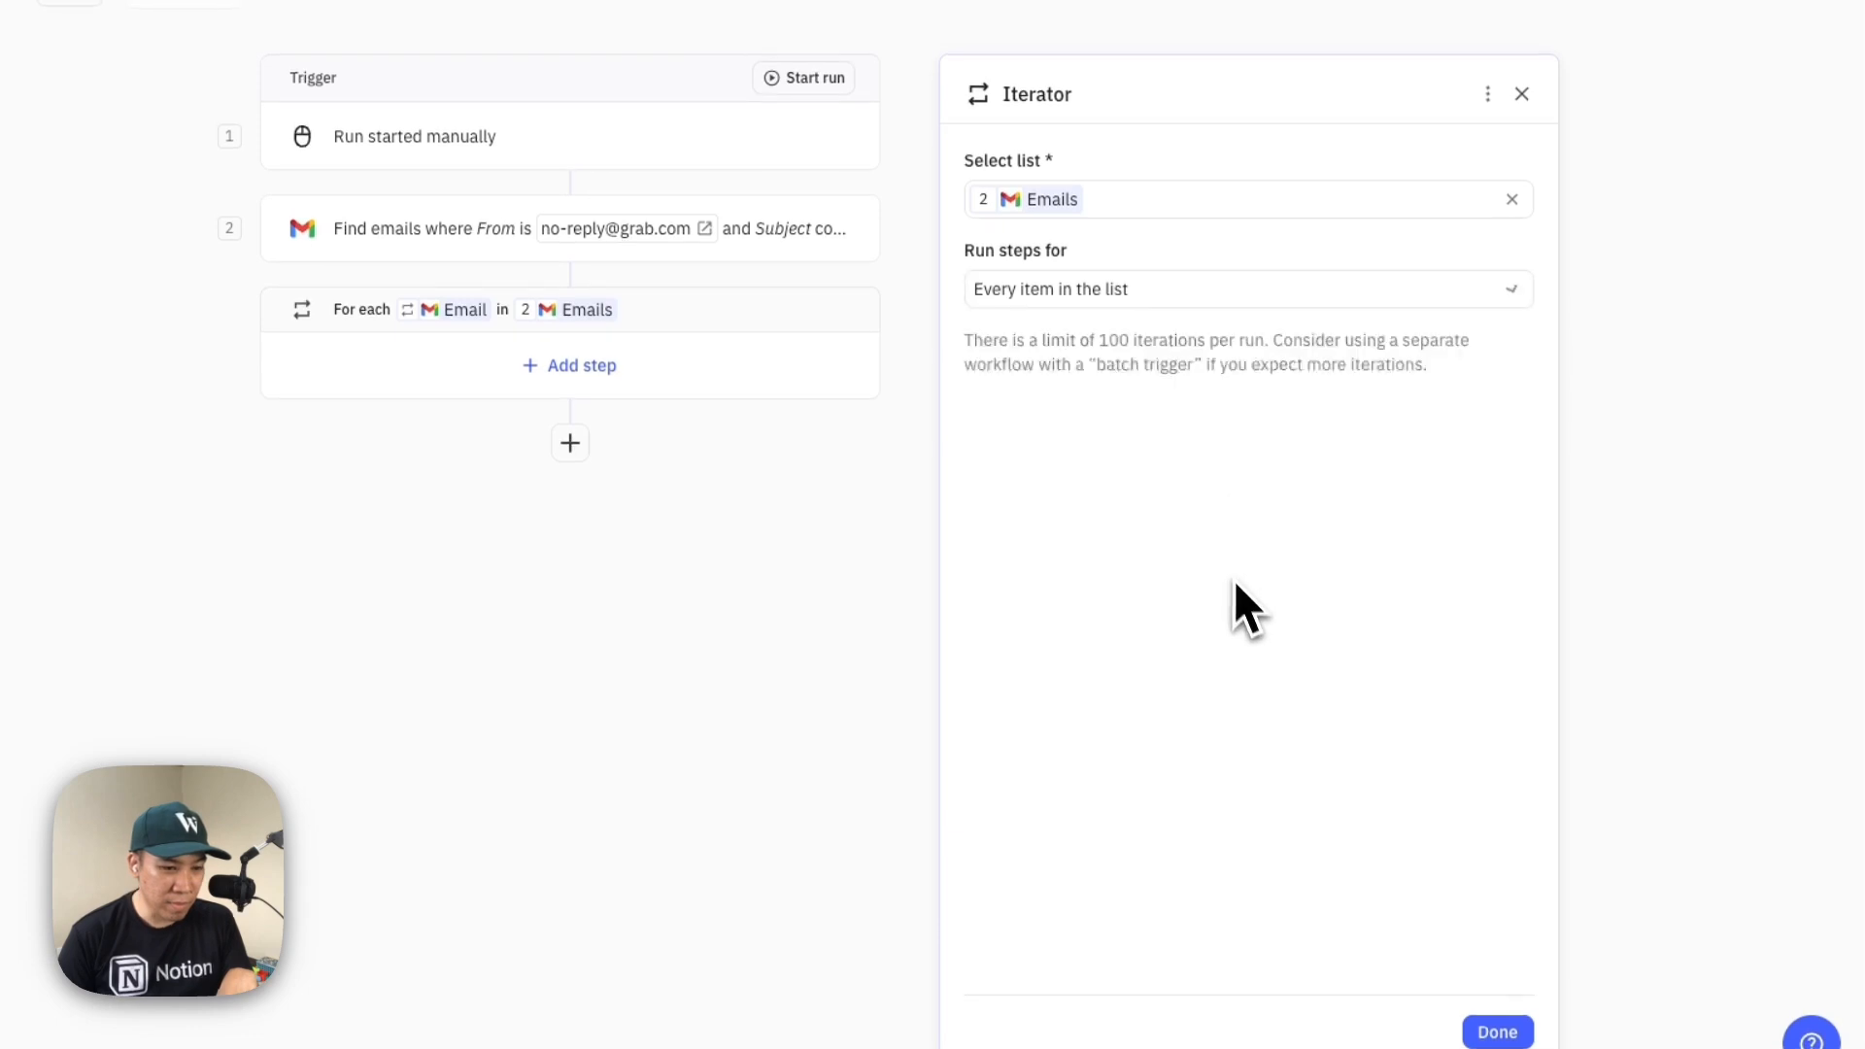
pyautogui.click(1527, 1025)
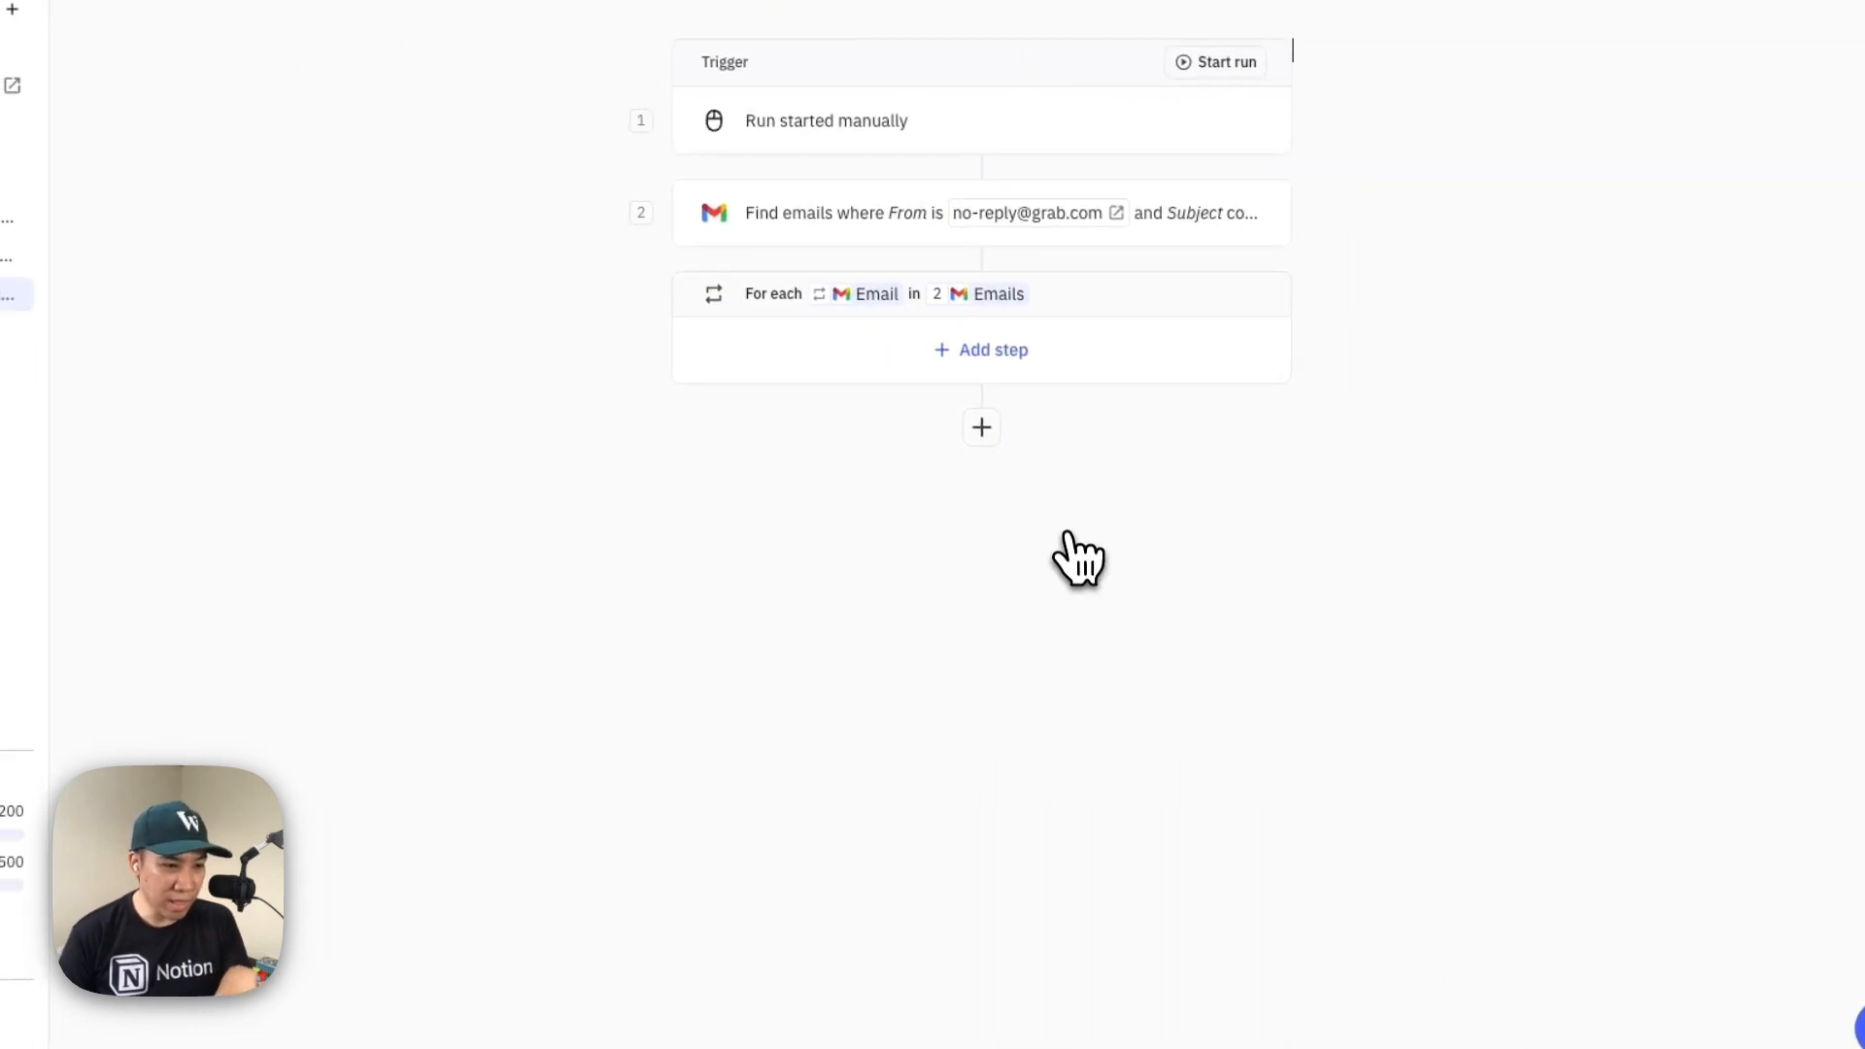
# Add the built-in AI Extract action as a step inside the iterator
pyautogui.click(976, 357)
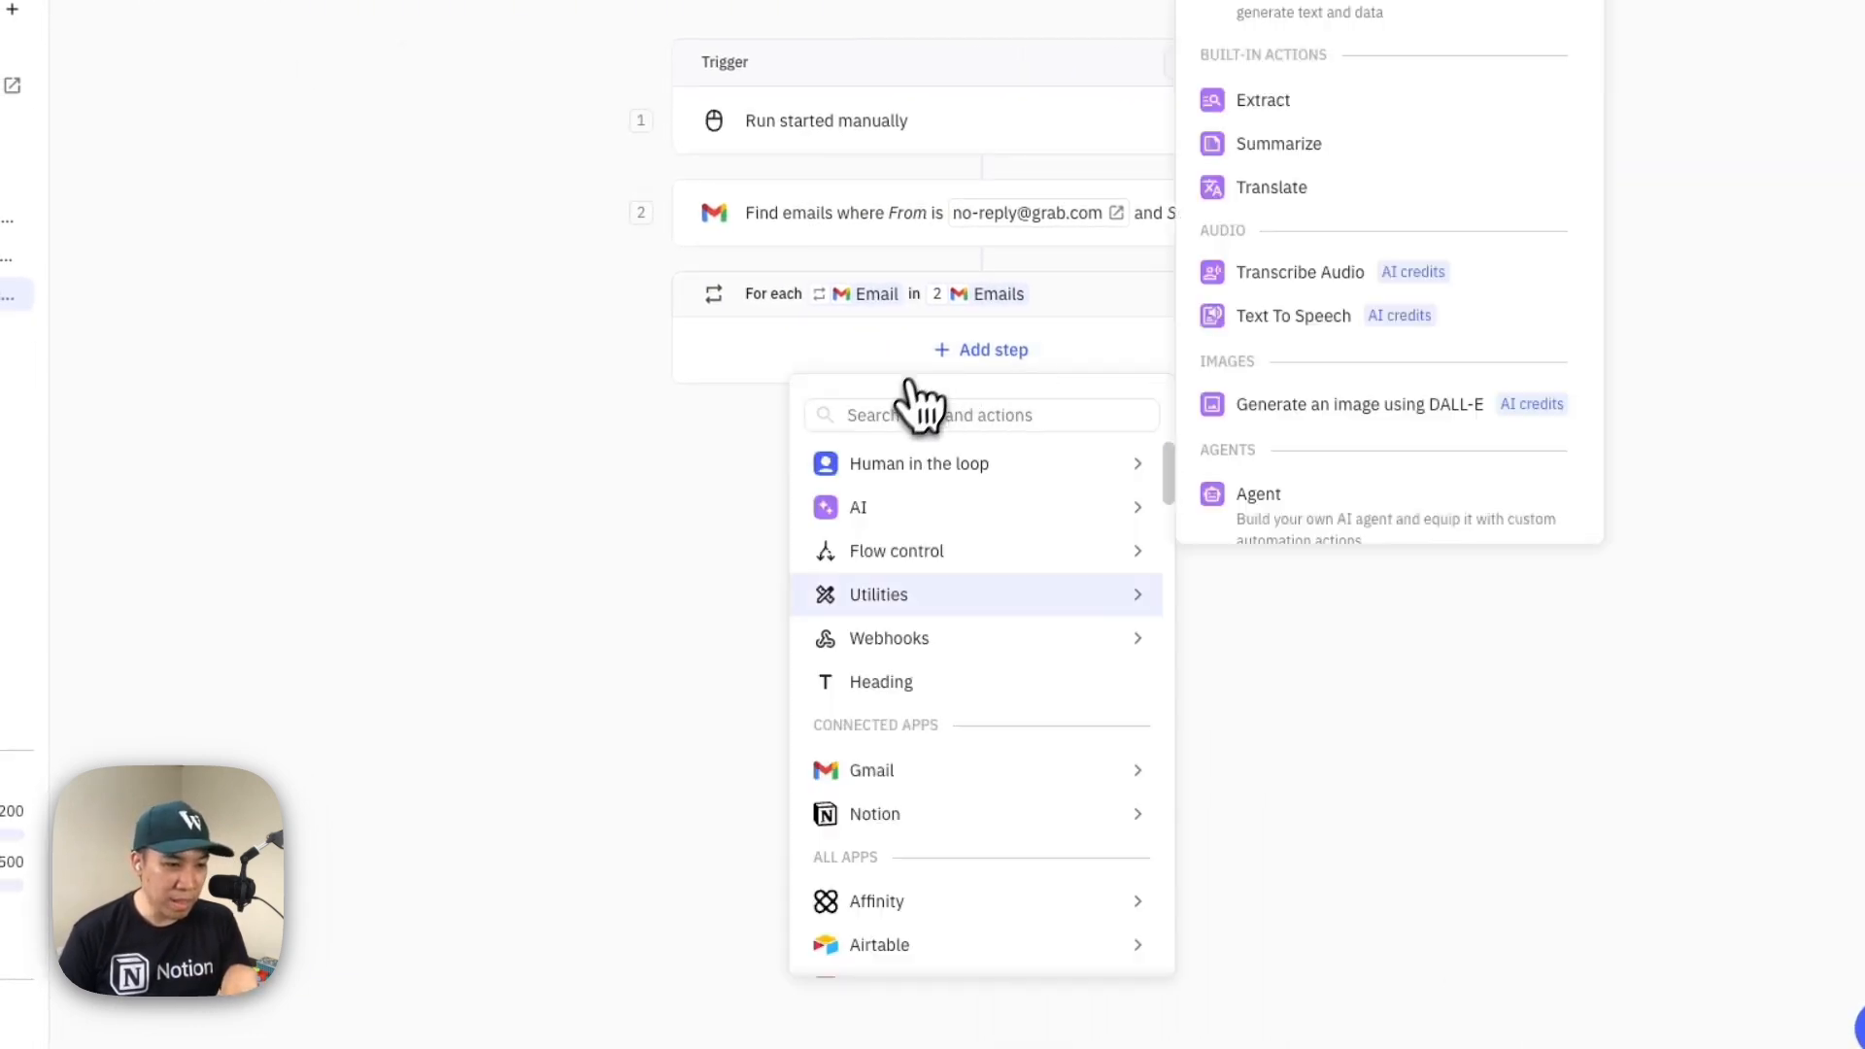
pyautogui.click(1370, 845)
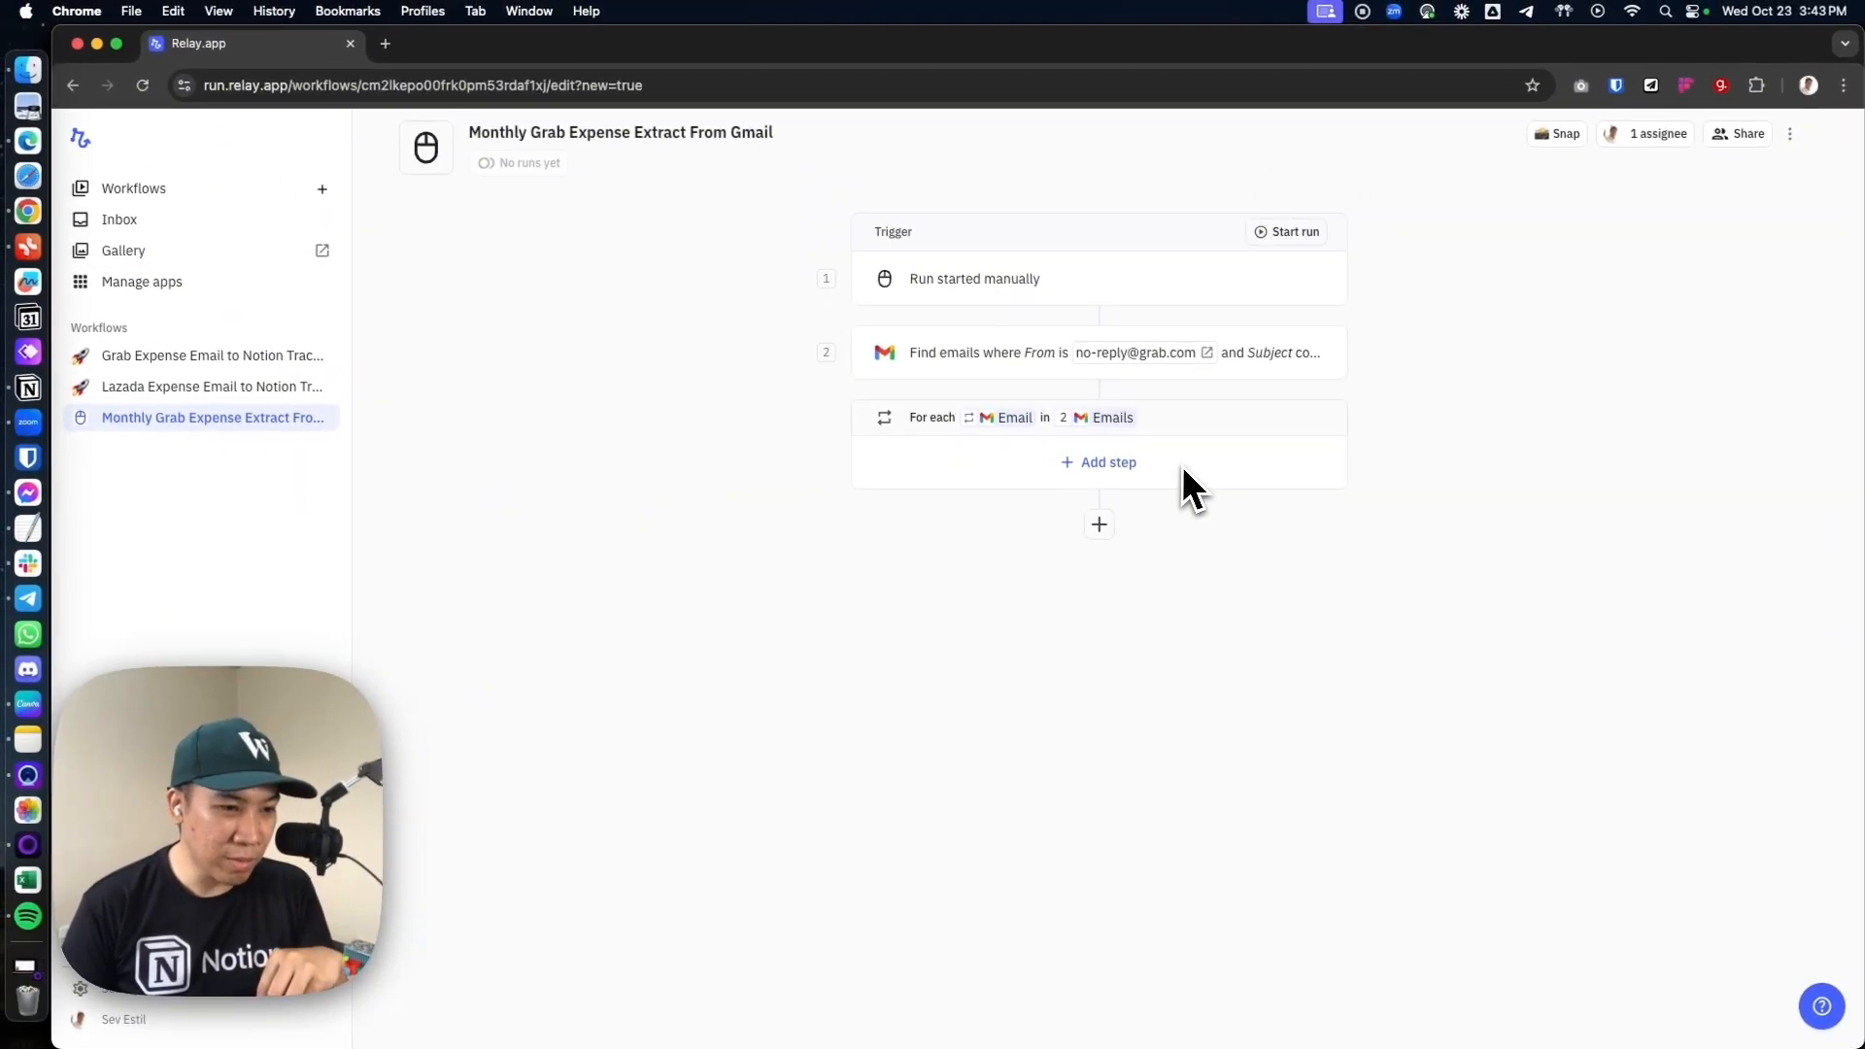
pyautogui.click(1097, 464)
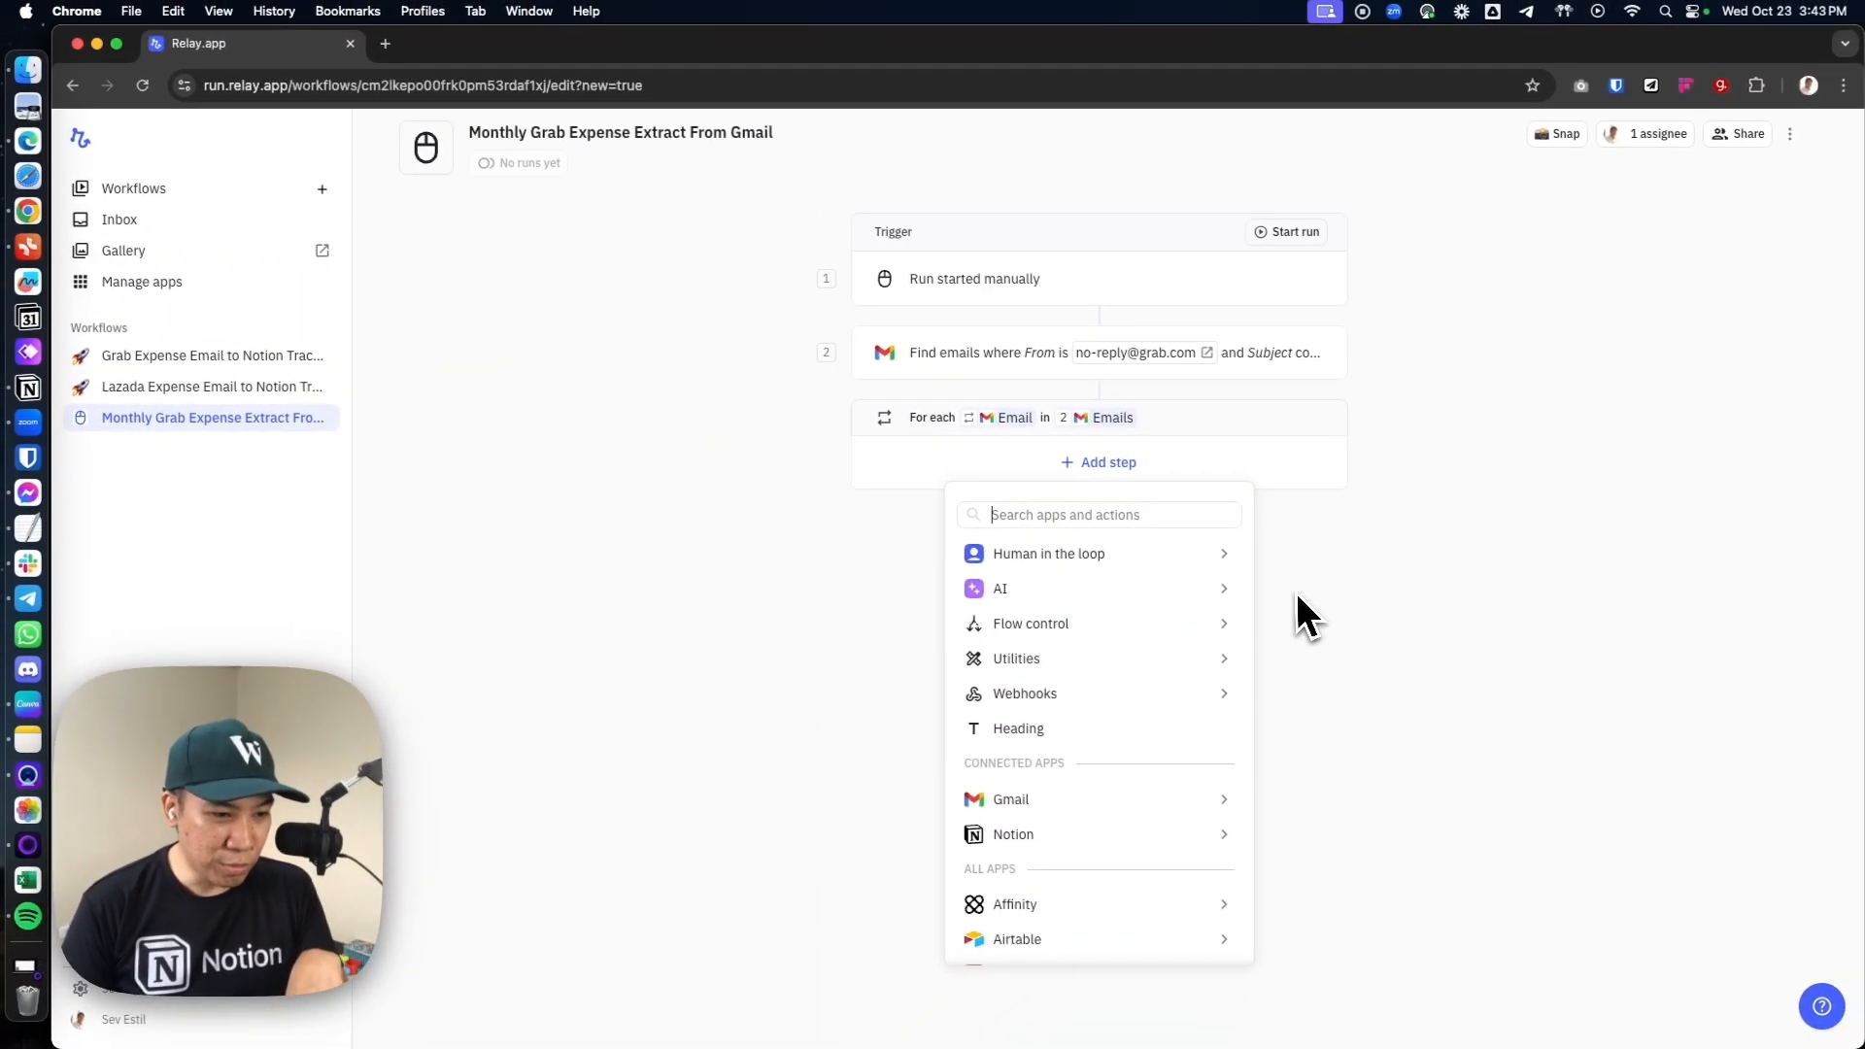
pyautogui.moveTo(1218, 598)
pyautogui.click(1323, 262)
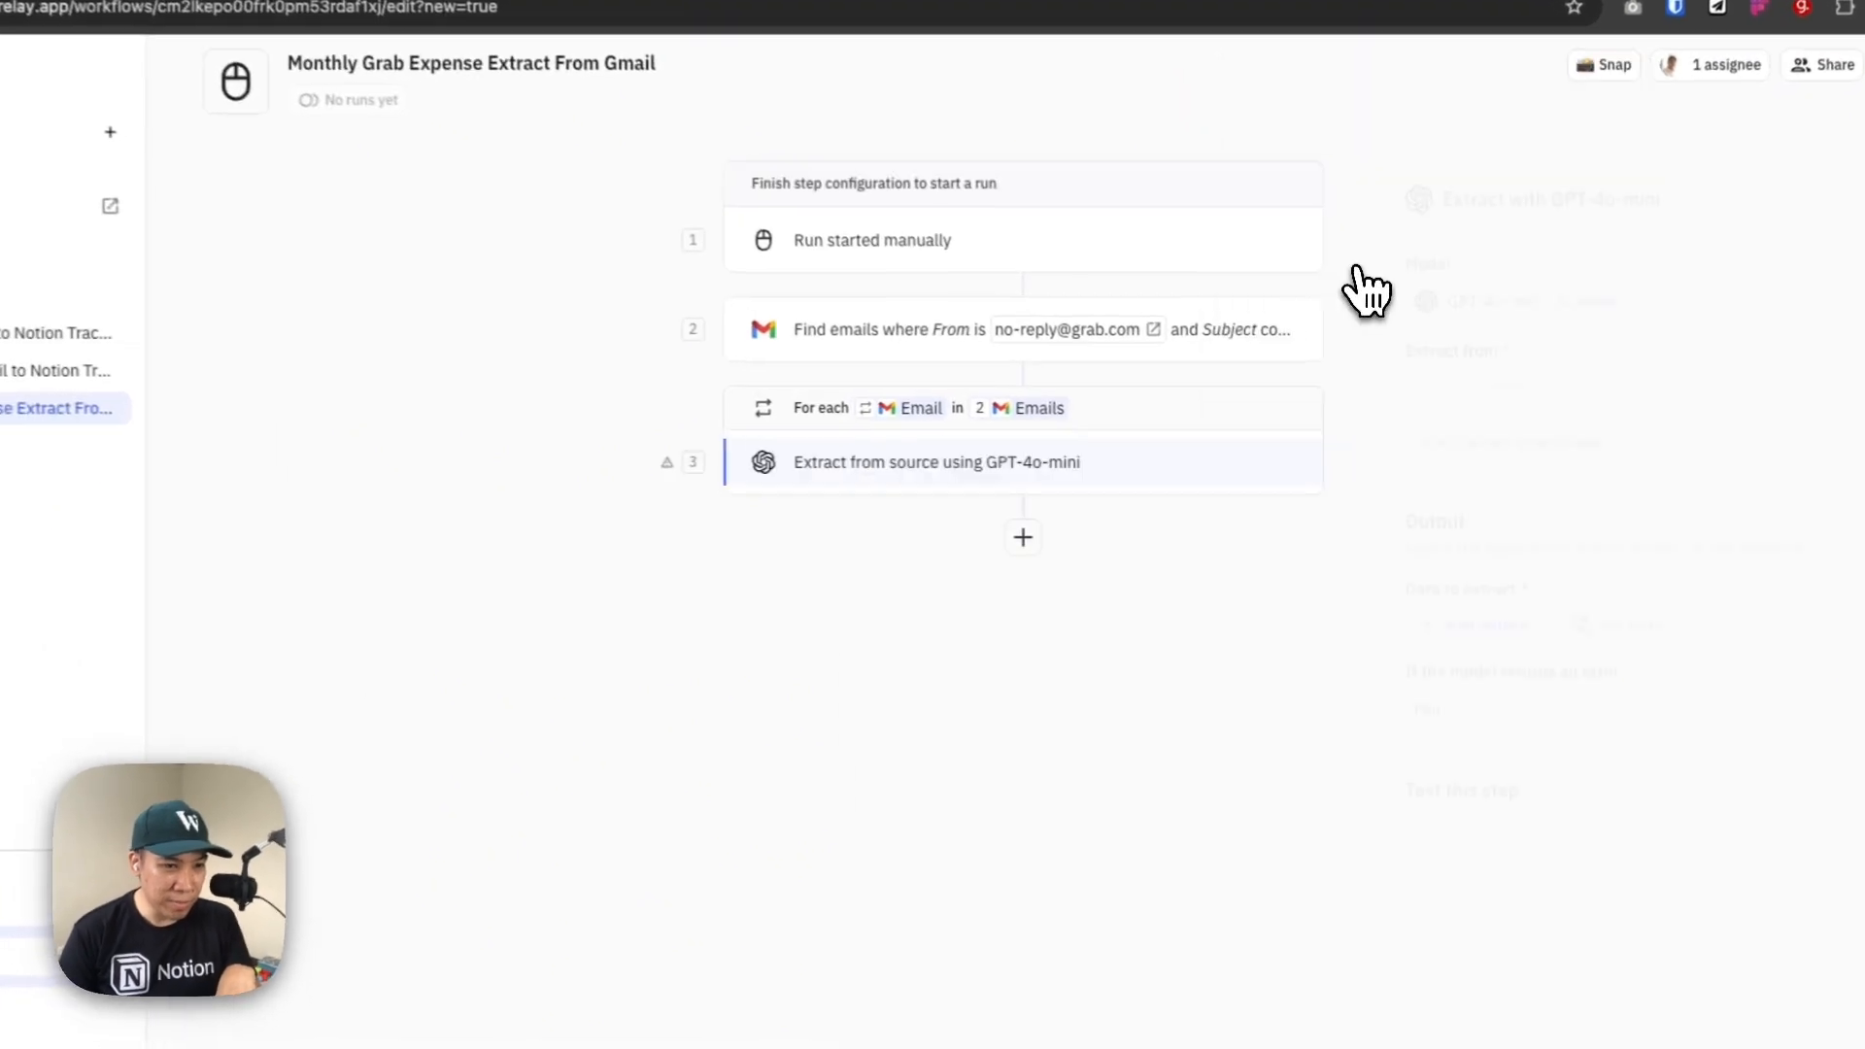
# Switch to Notion, select the Grab prompt "Get the total paid amount from this text", and return to Relay.app
pyautogui.press('super+Tab')
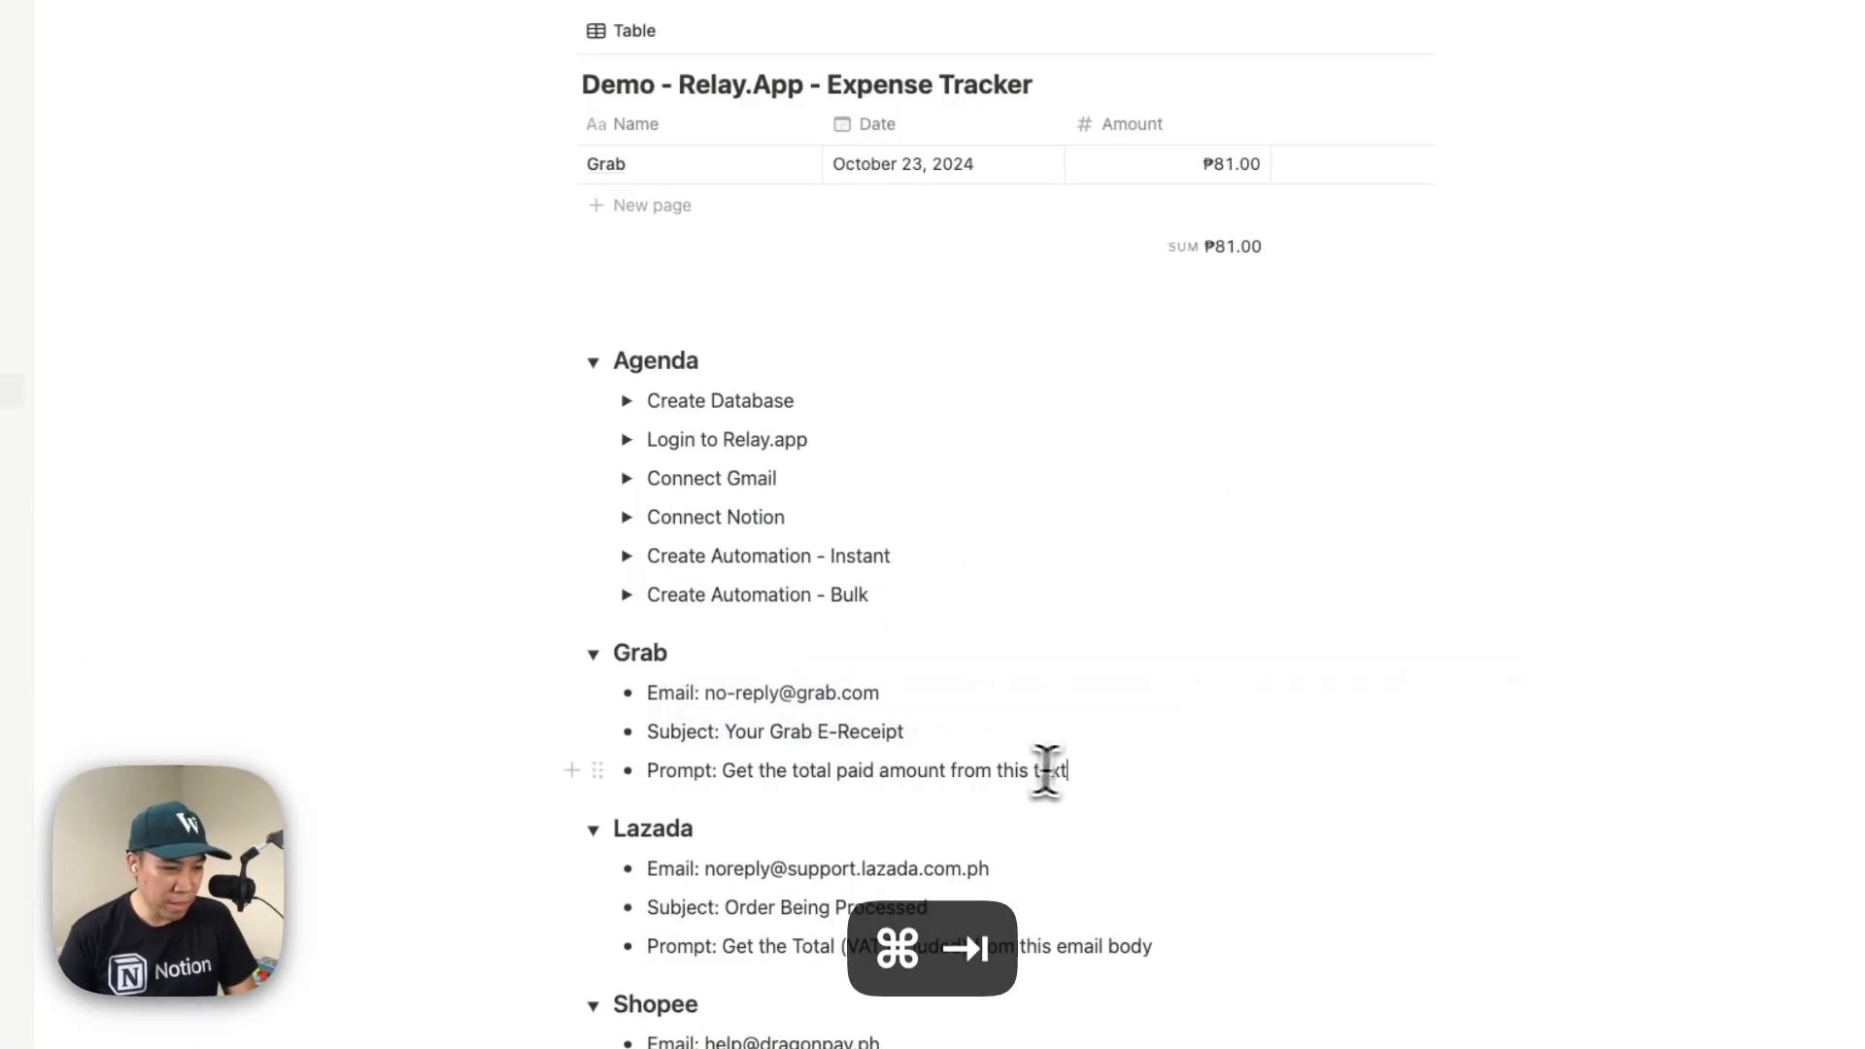
pyautogui.moveTo(1067, 770); pyautogui.dragTo(766, 777)
pyautogui.press('super+Tab')
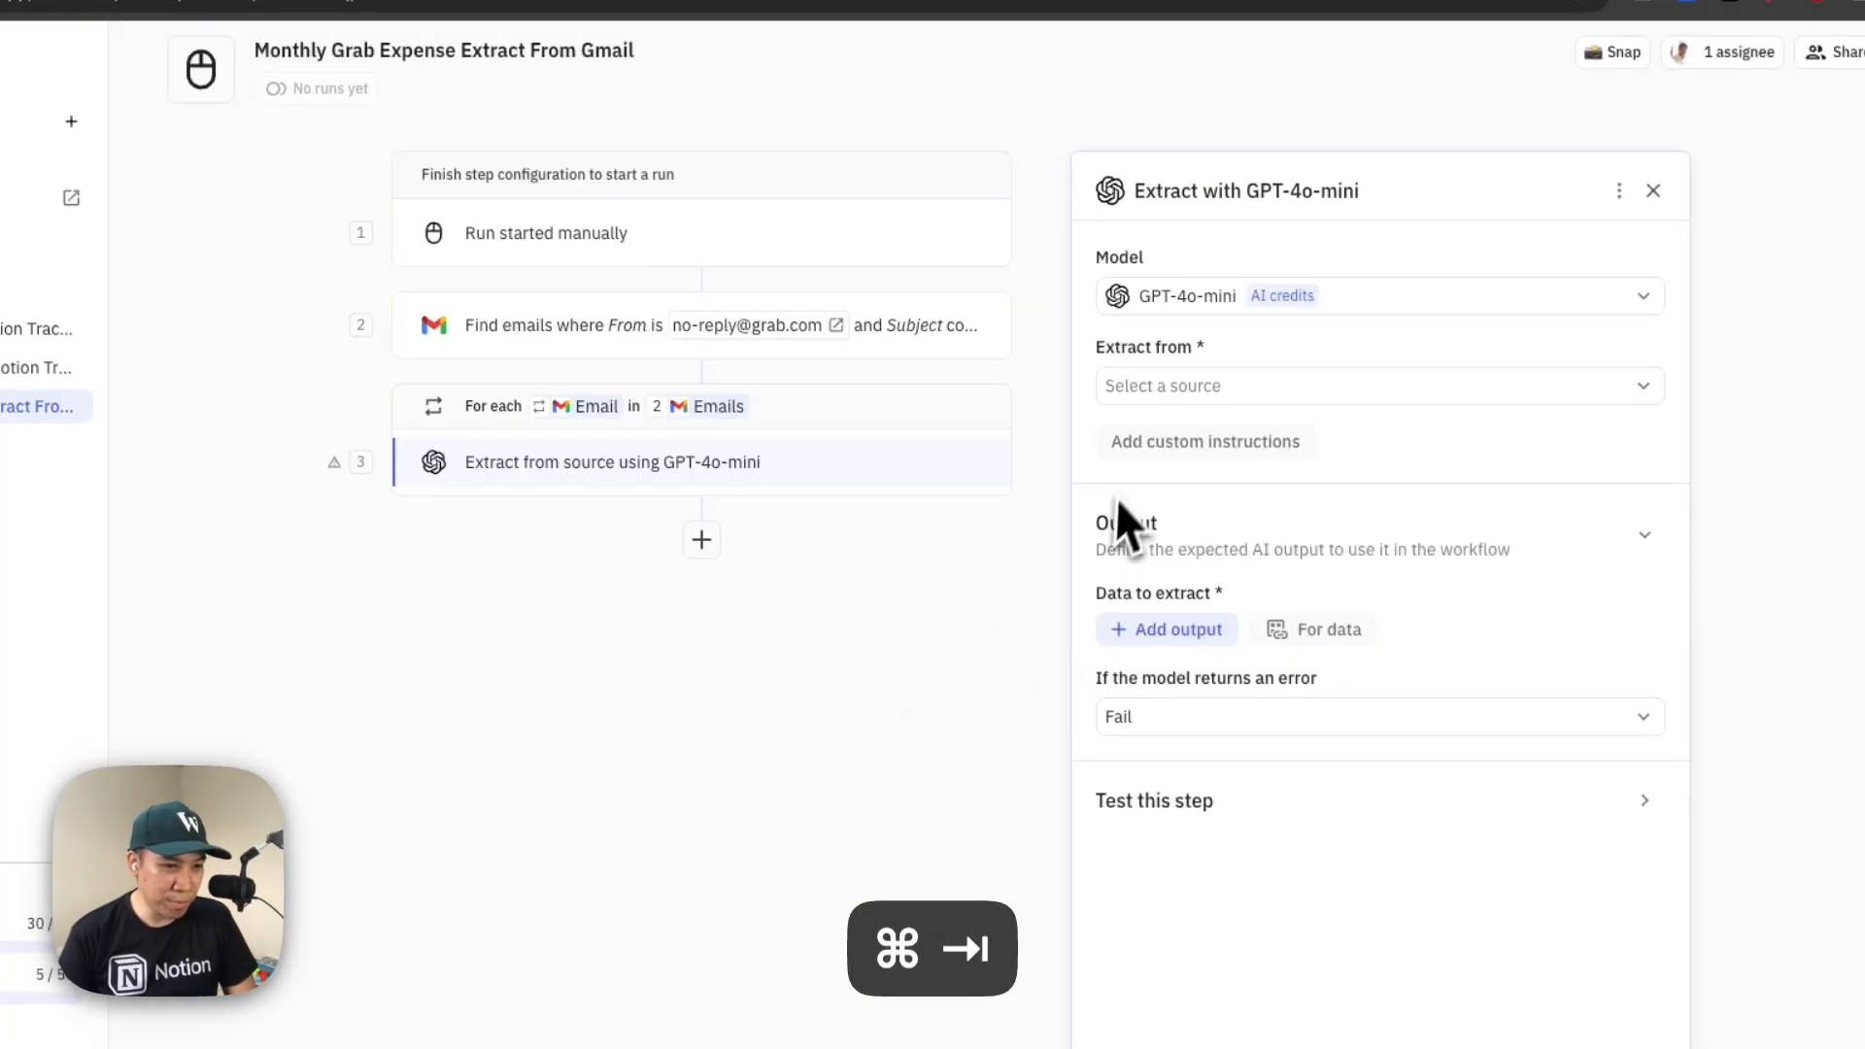
# Set the Extract step's source to the Body of the iterator's Email
pyautogui.click(1234, 393)
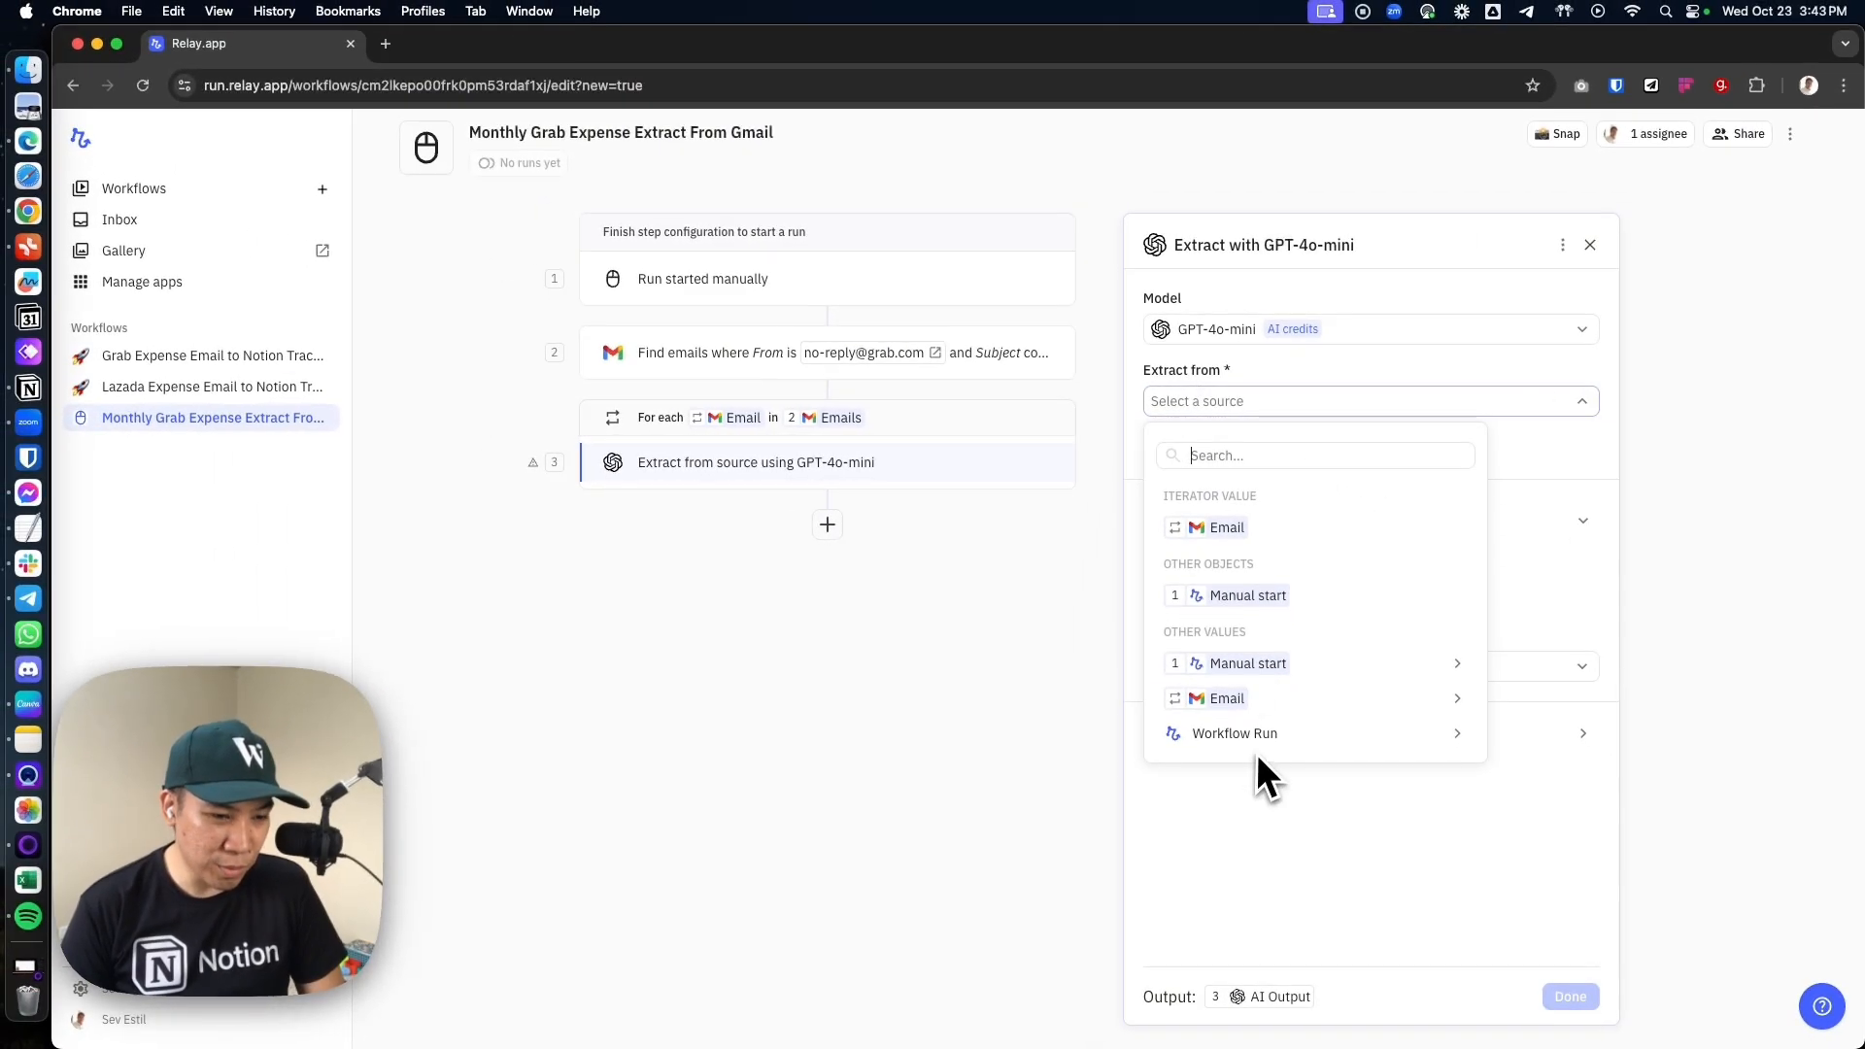
pyautogui.moveTo(1225, 693)
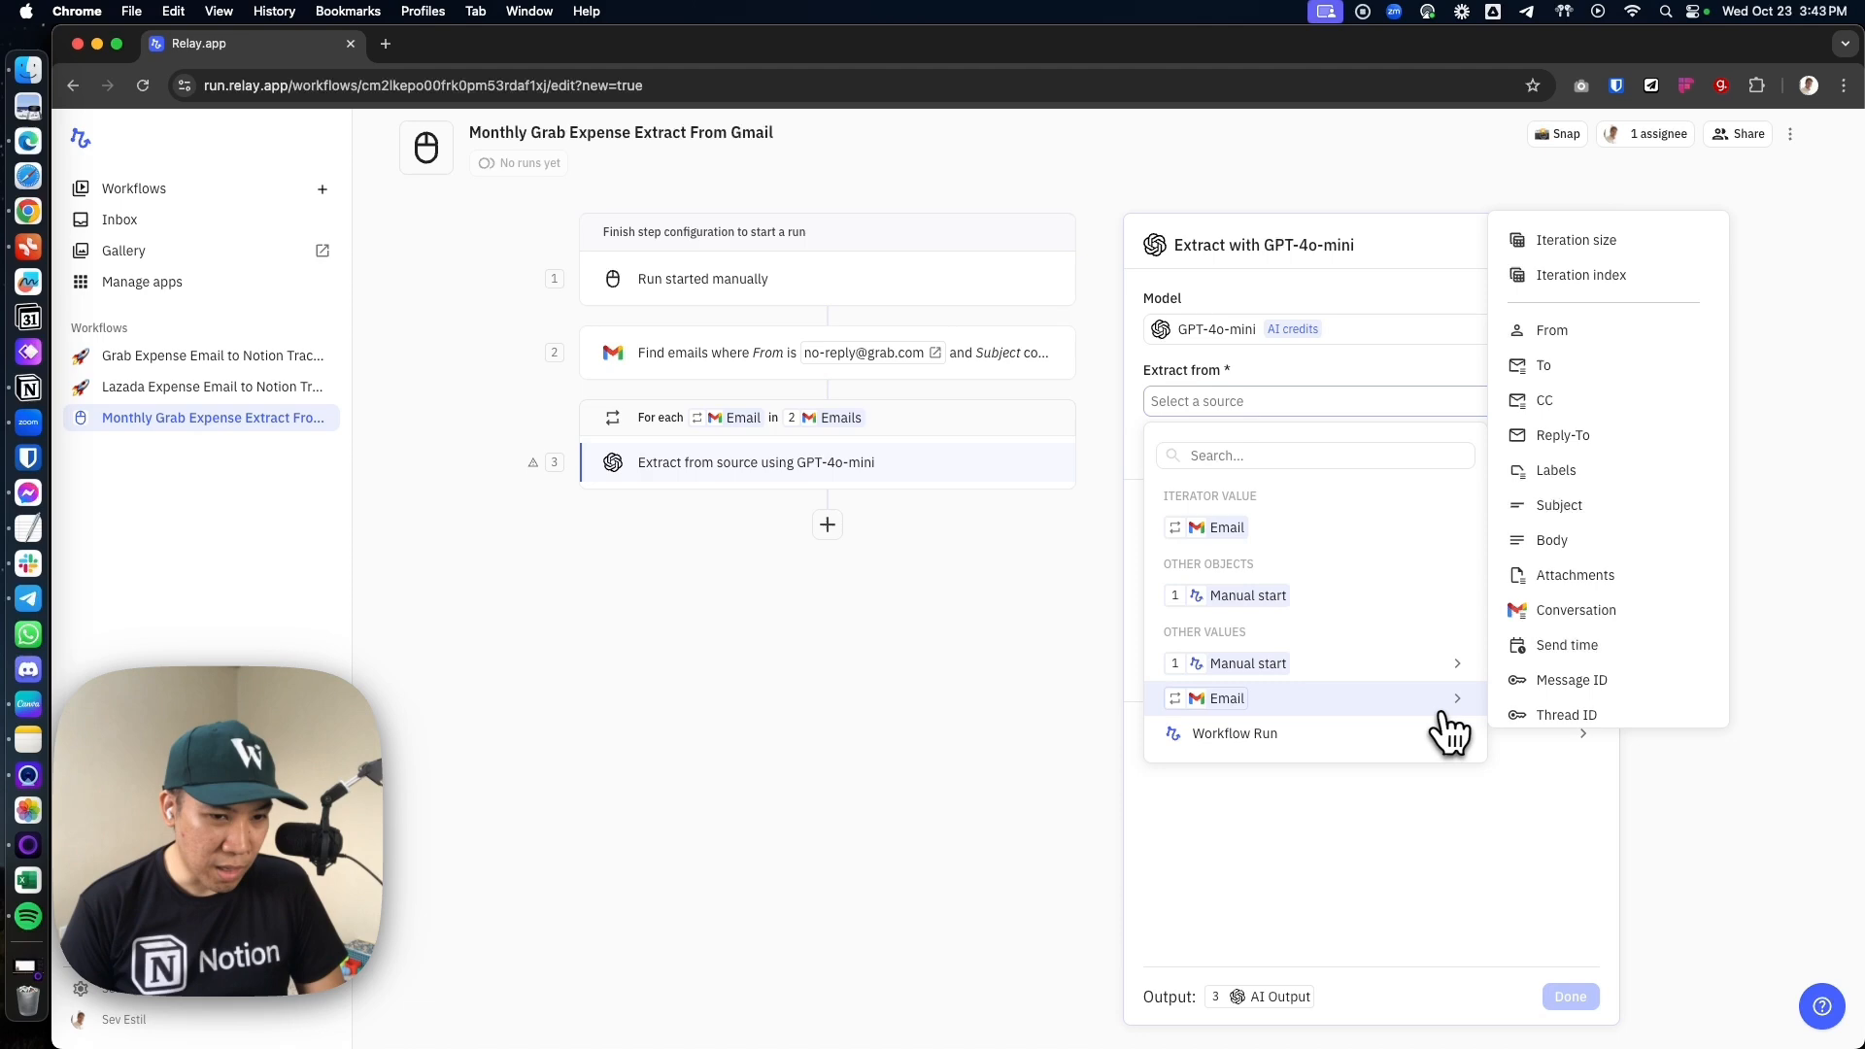
pyautogui.click(1552, 540)
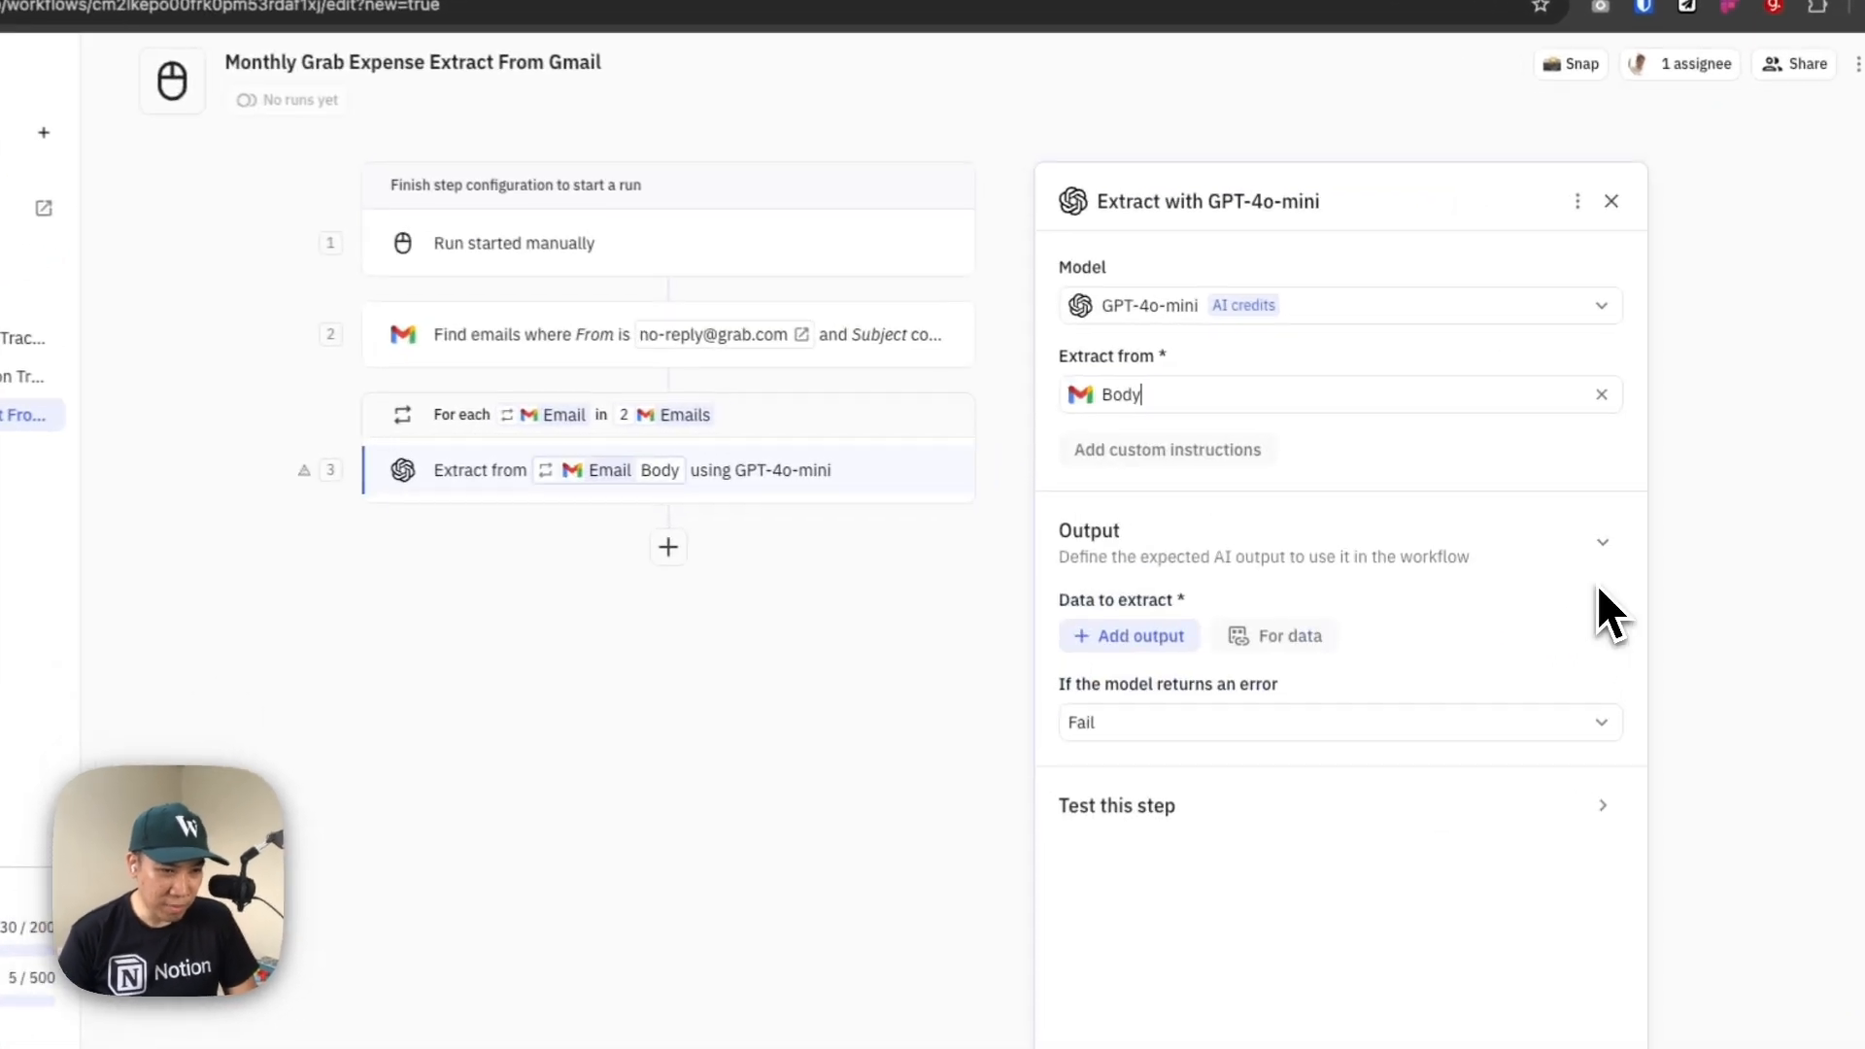
pyautogui.click(1210, 399)
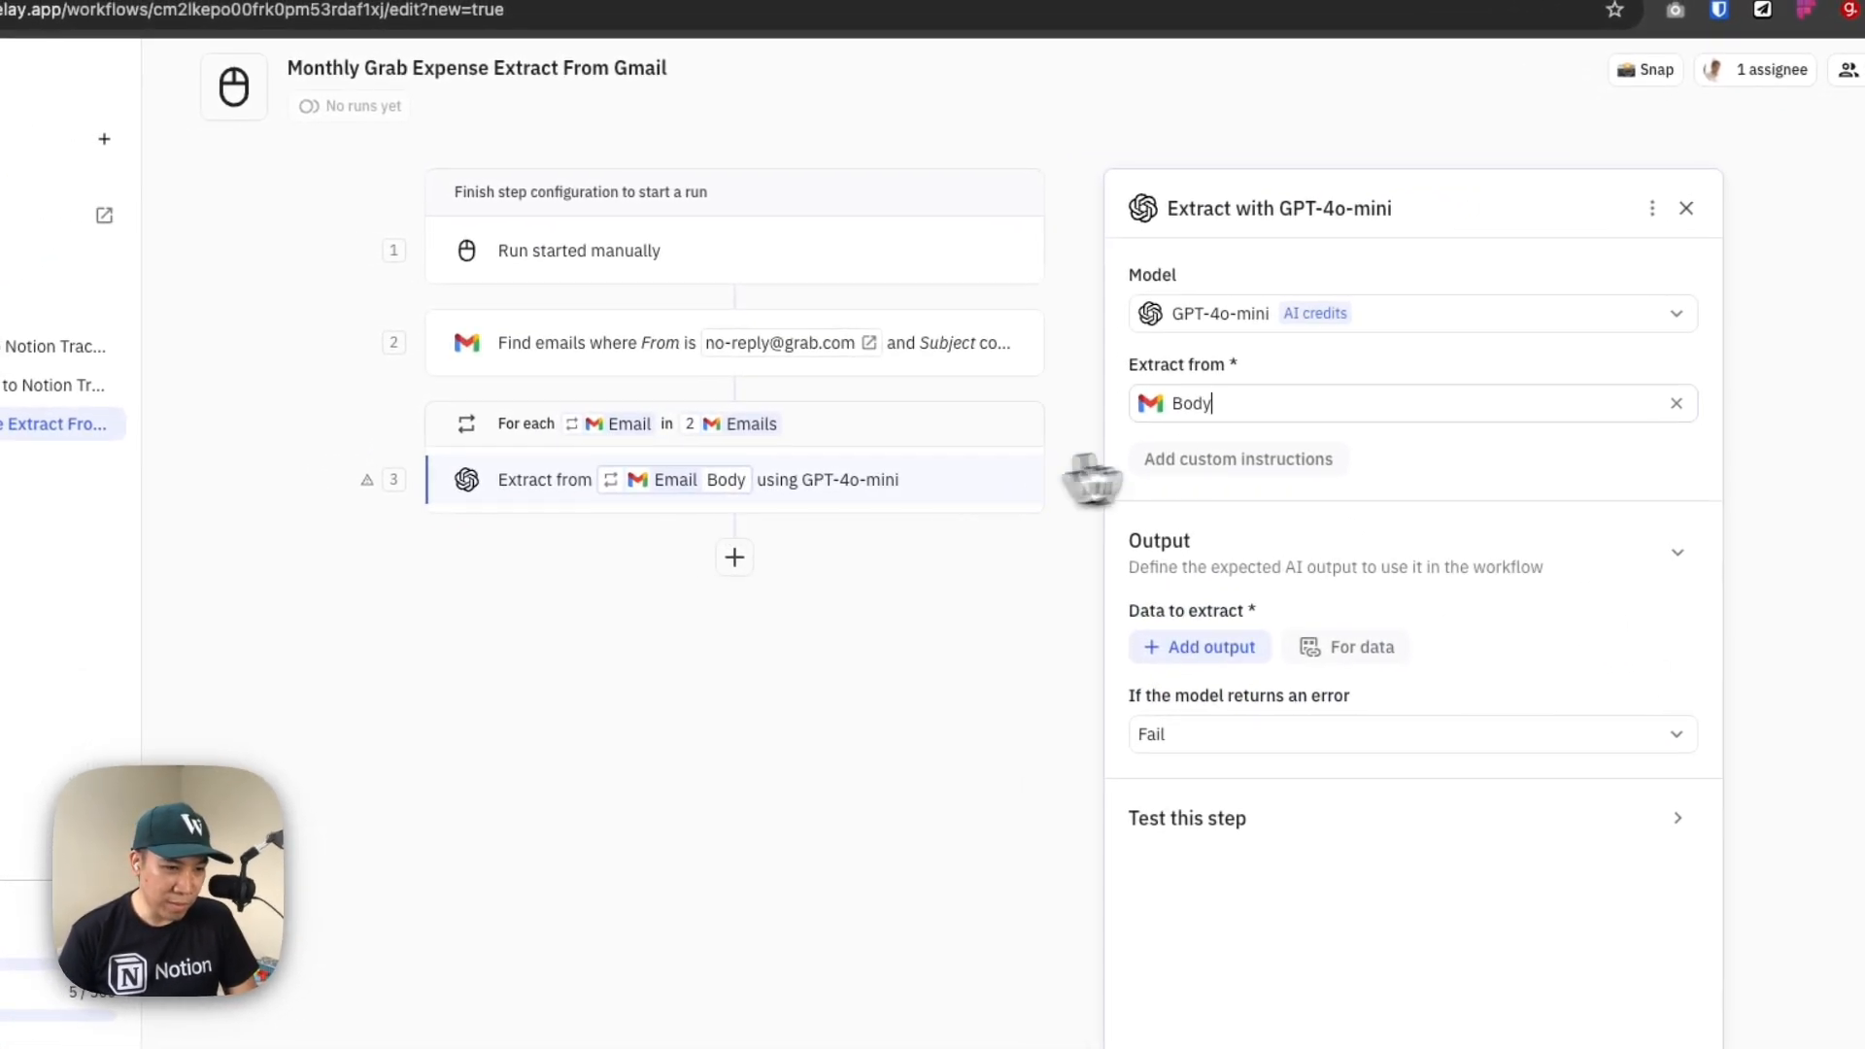
pyautogui.click(1366, 413)
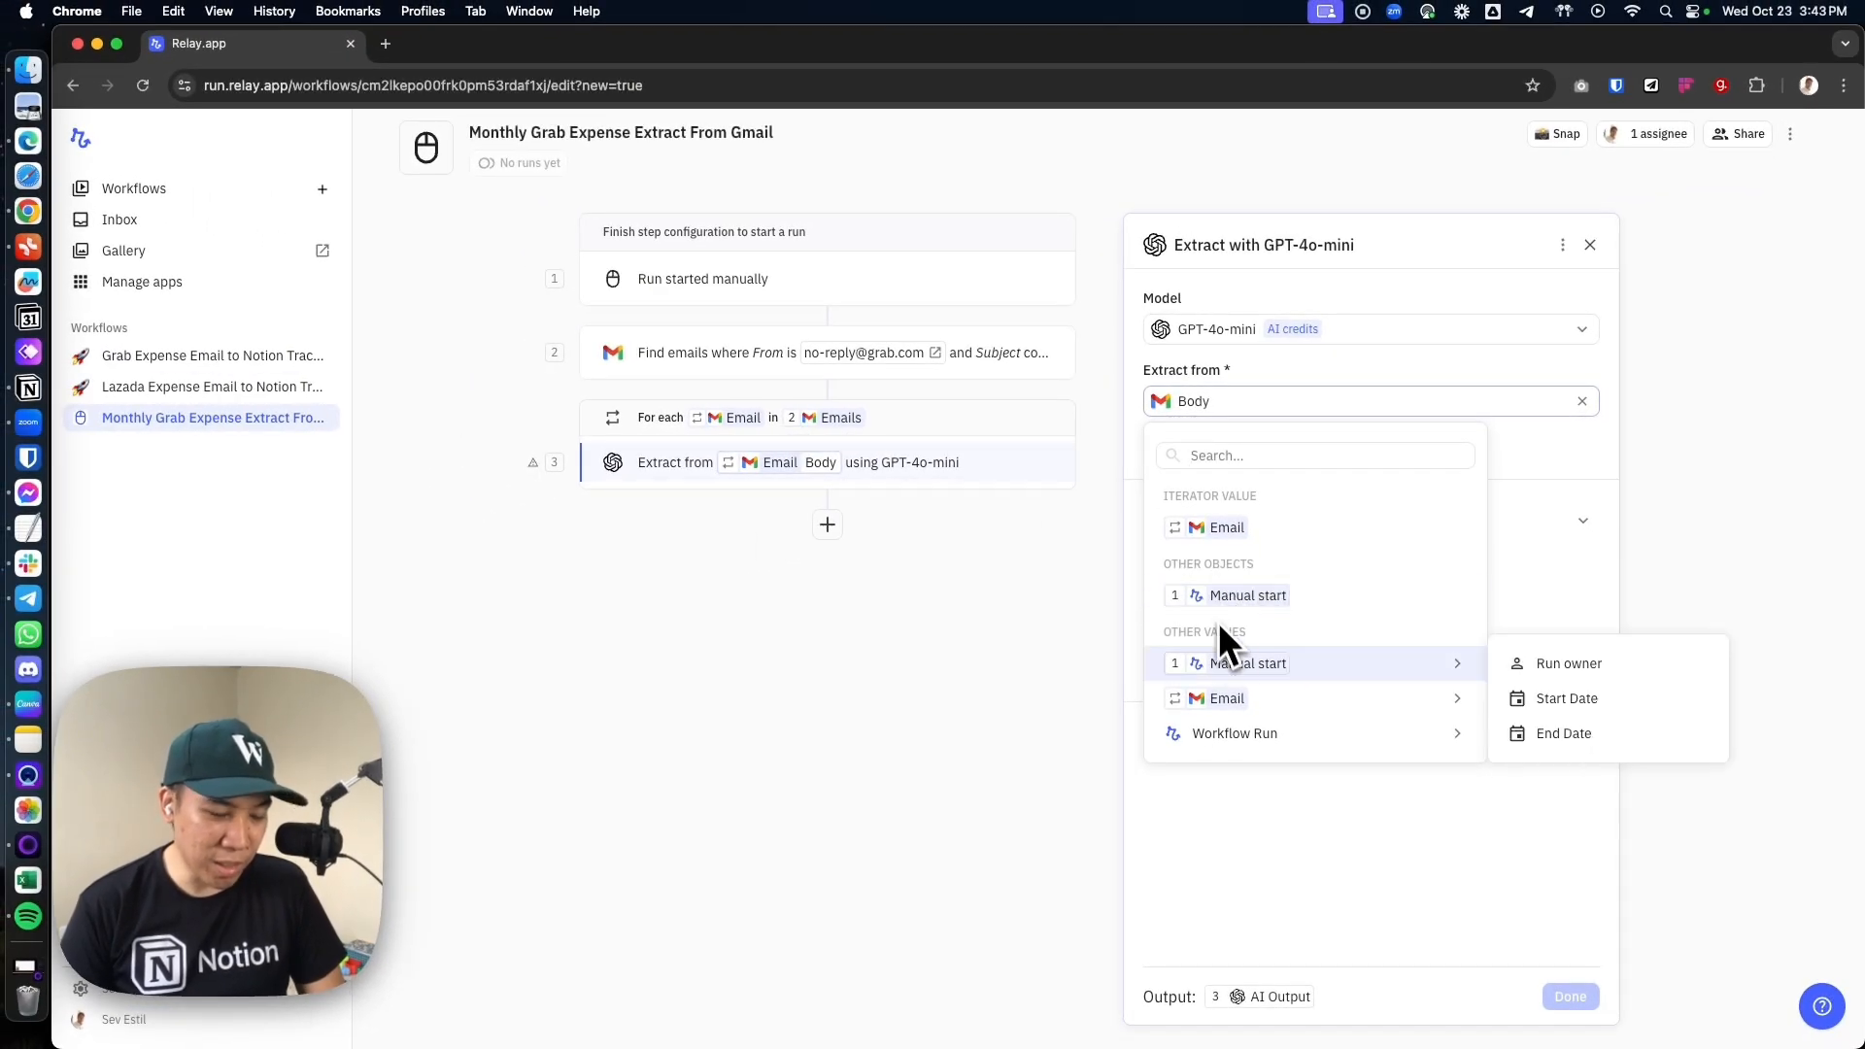
pyautogui.moveTo(1197, 697)
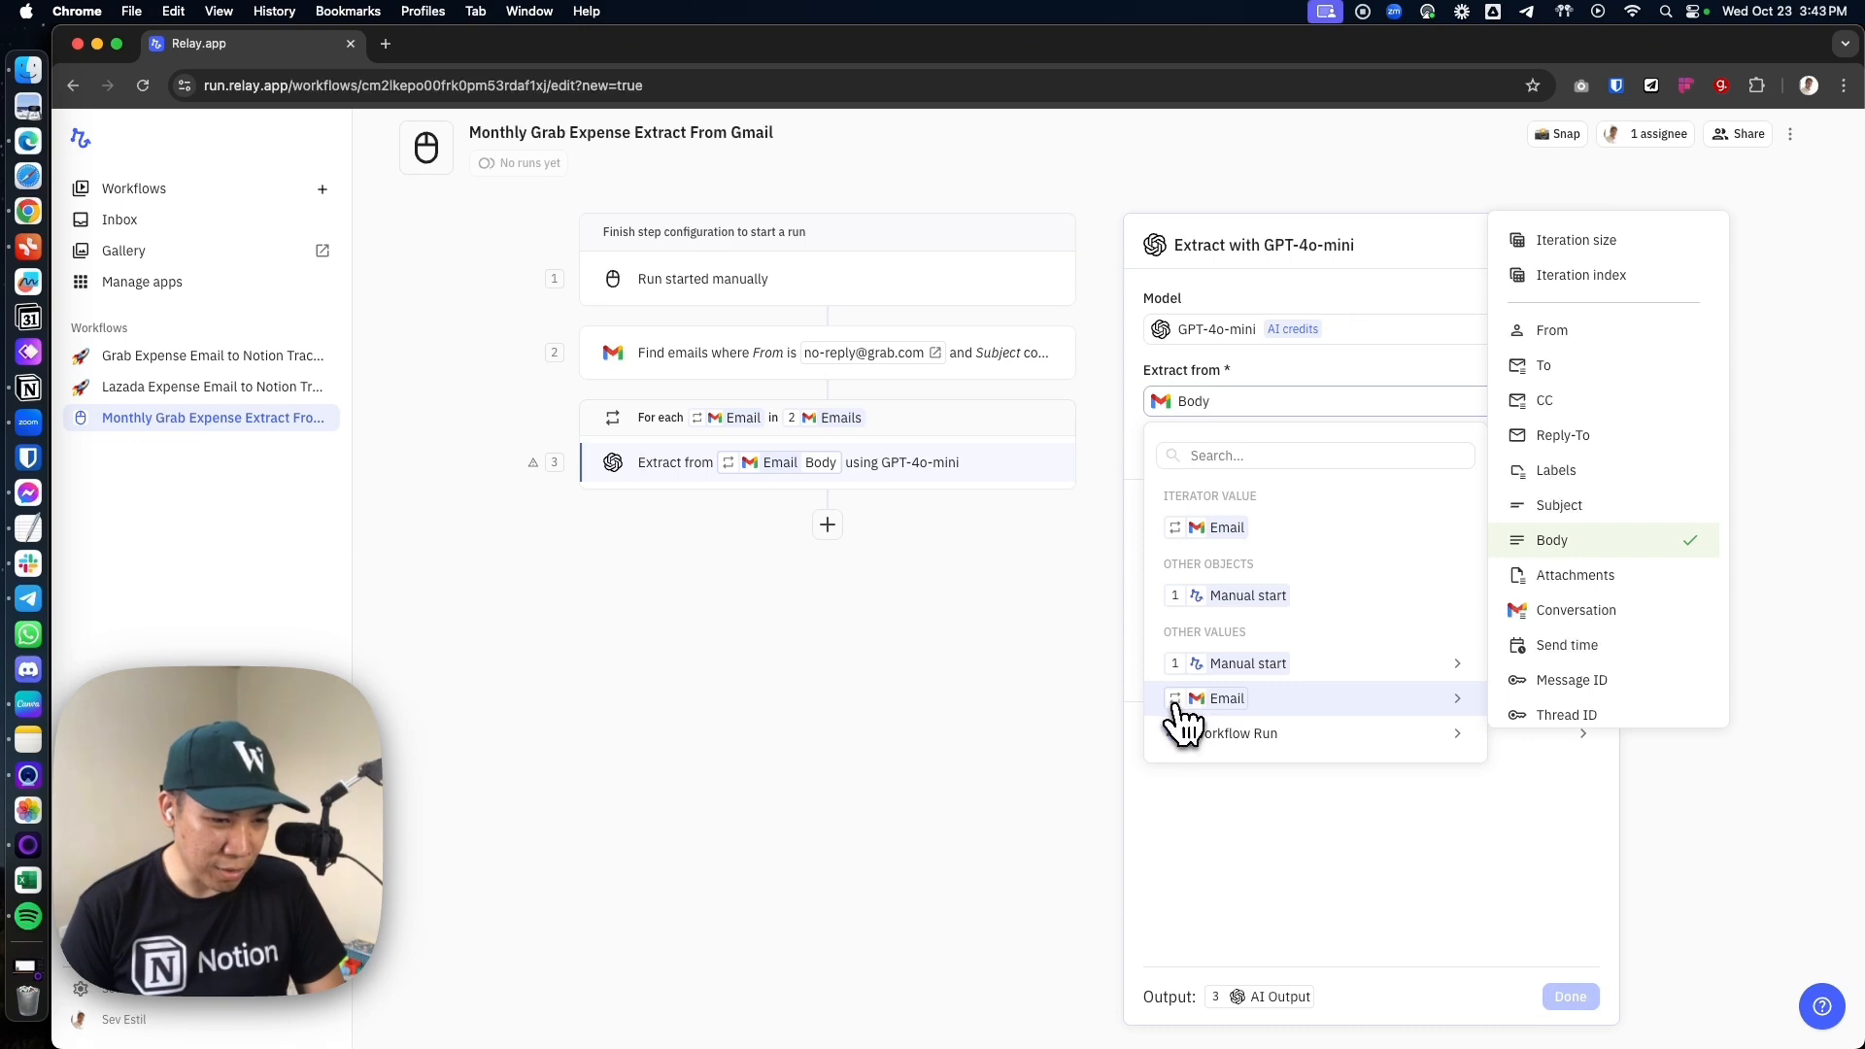
pyautogui.click(1563, 546)
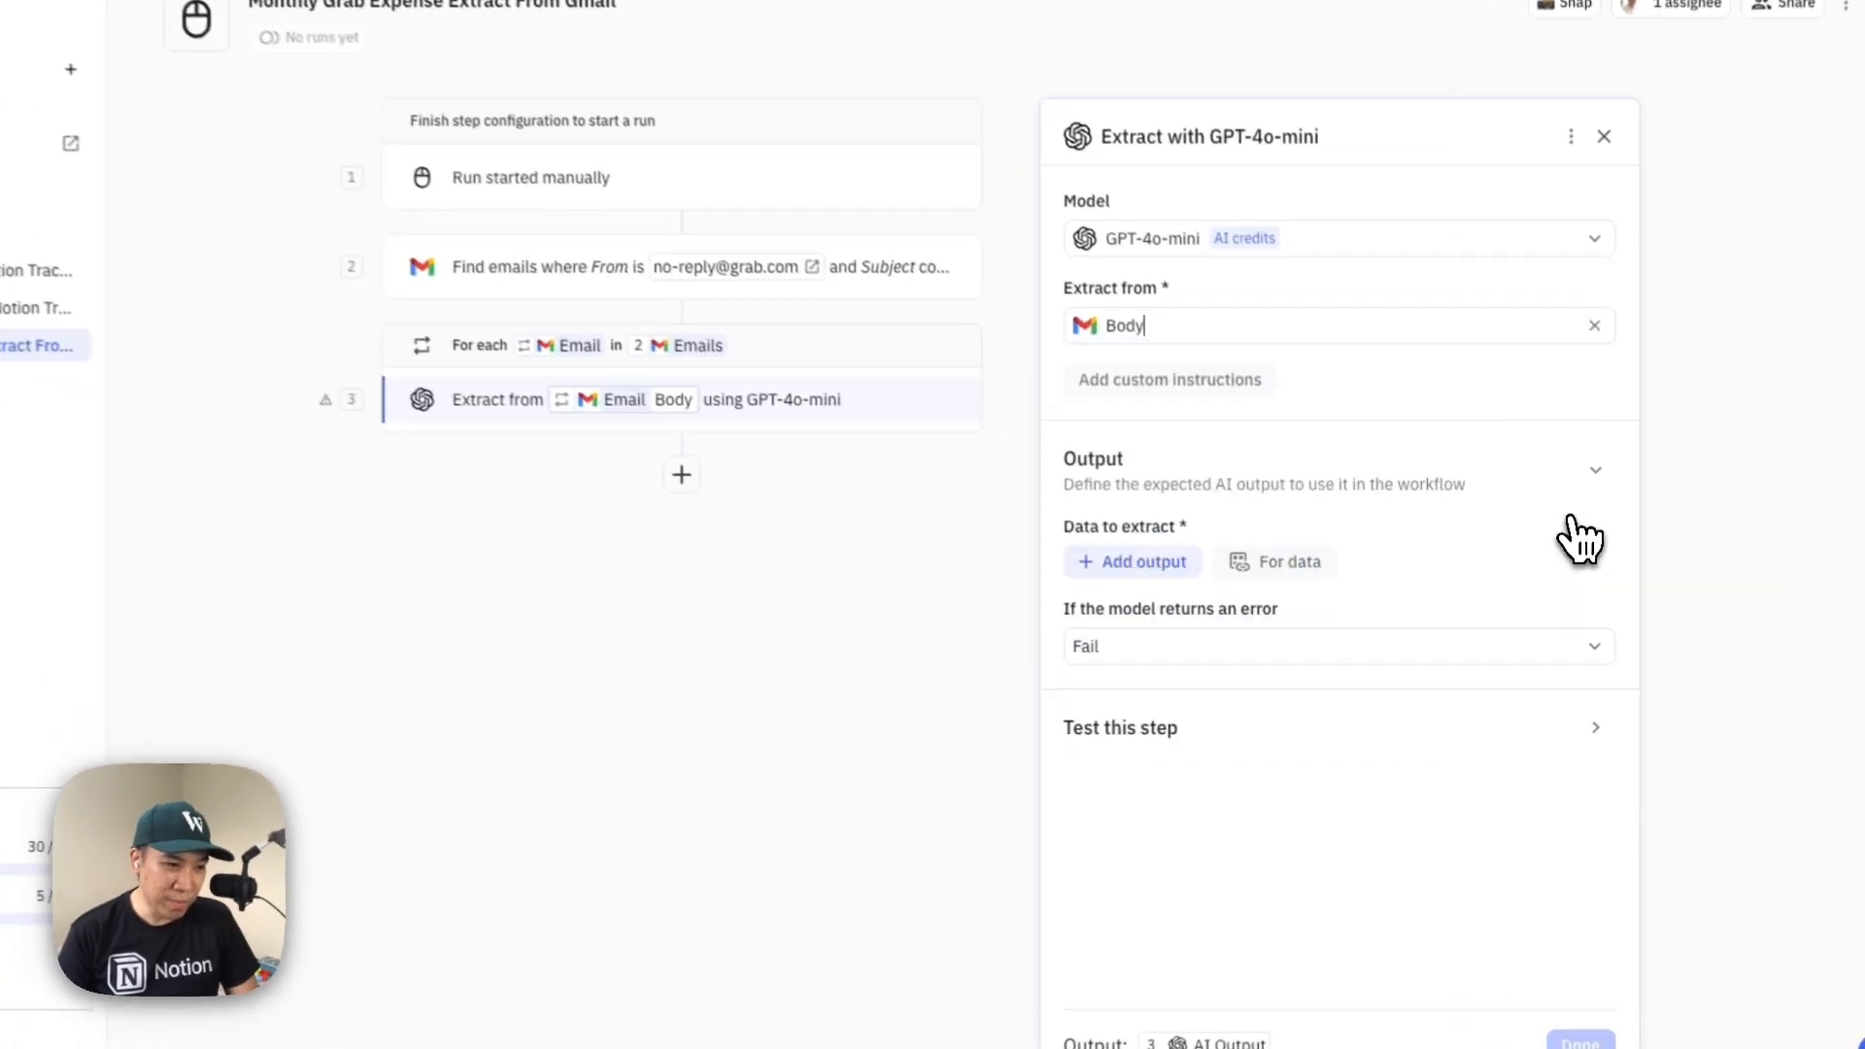
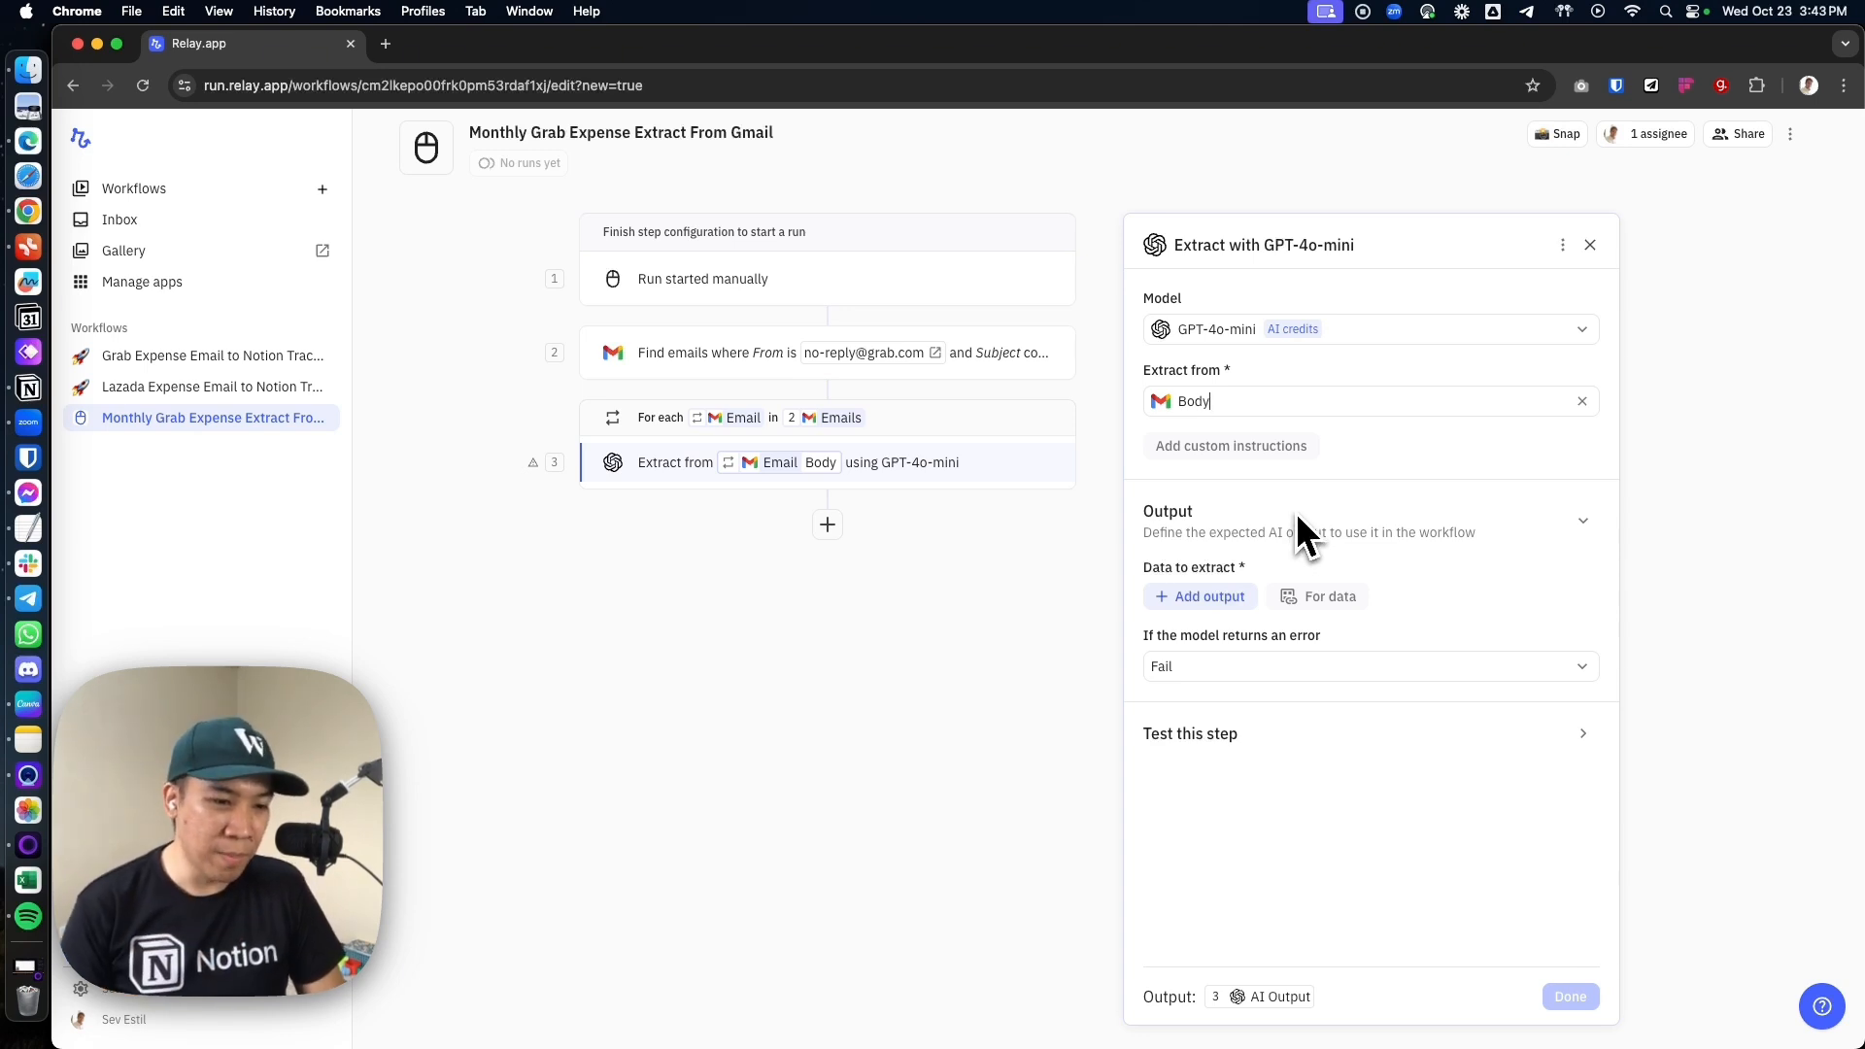
# Add a Number output named TotalPaid to the Extract step's data to extract
pyautogui.click(1190, 602)
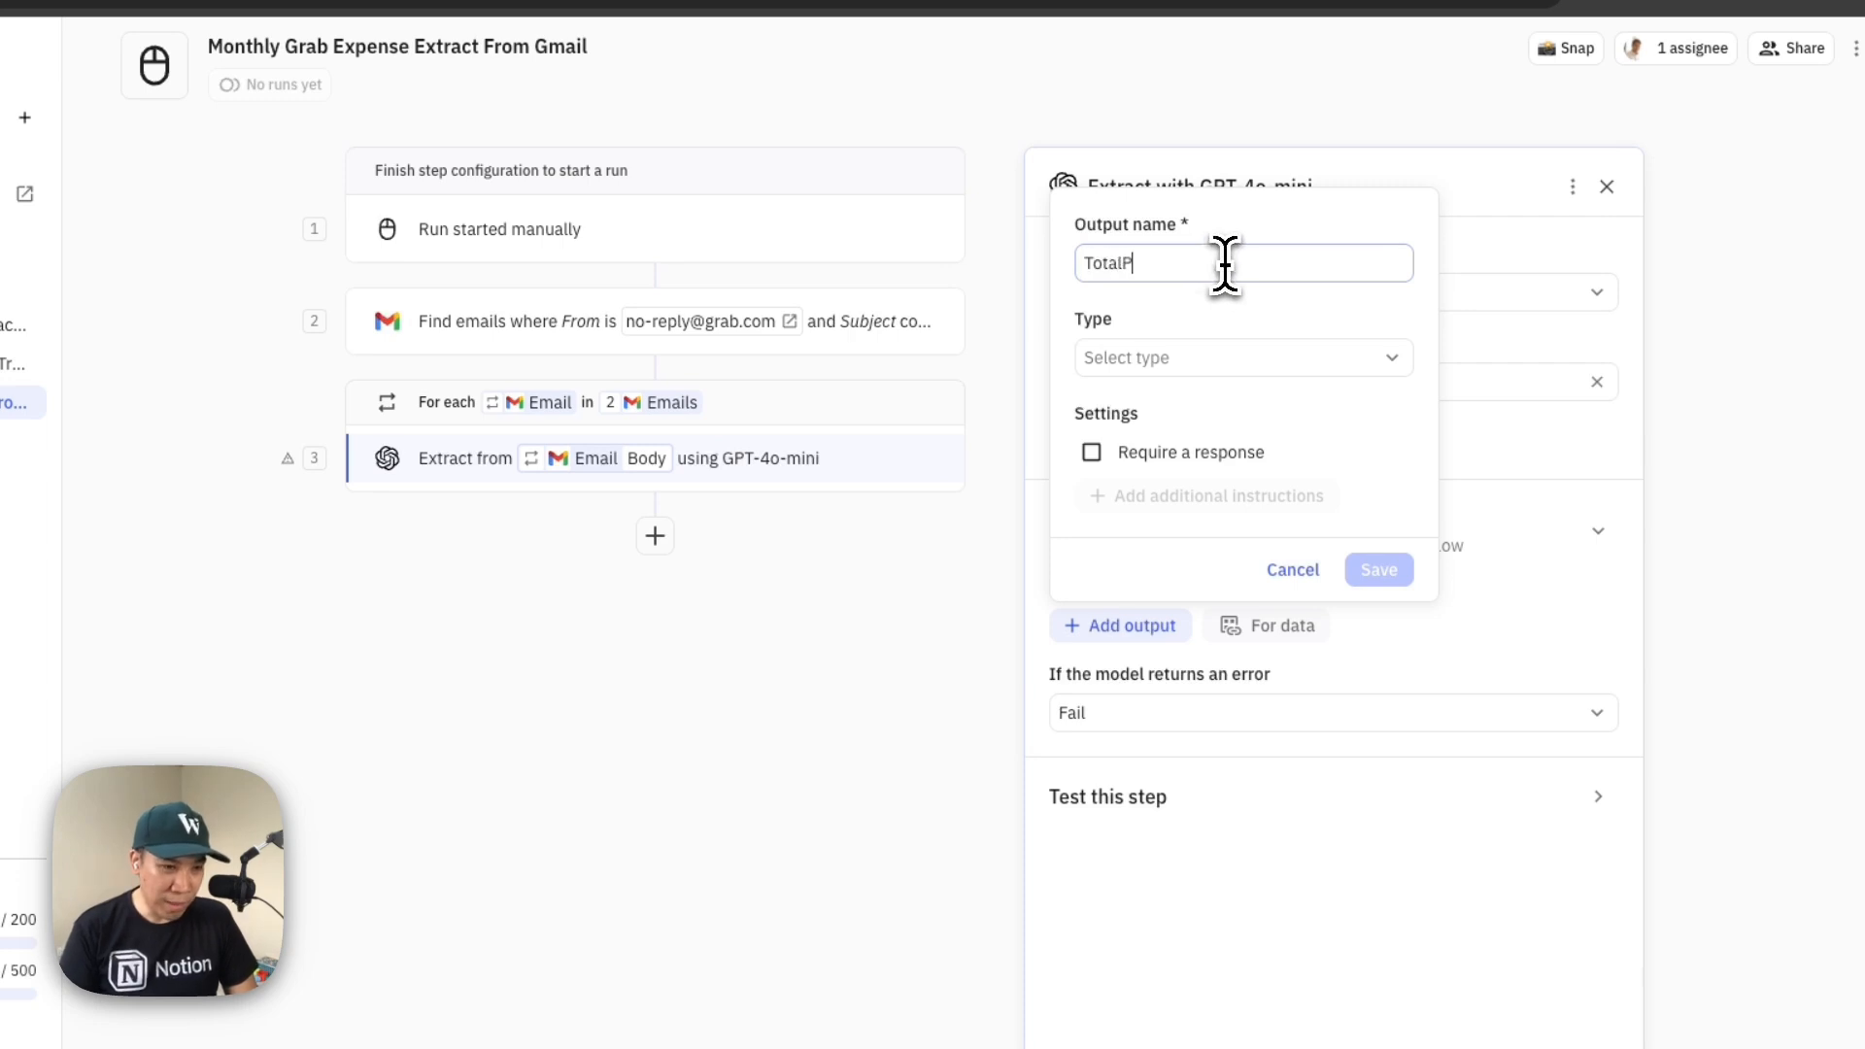
pyautogui.click(1152, 361)
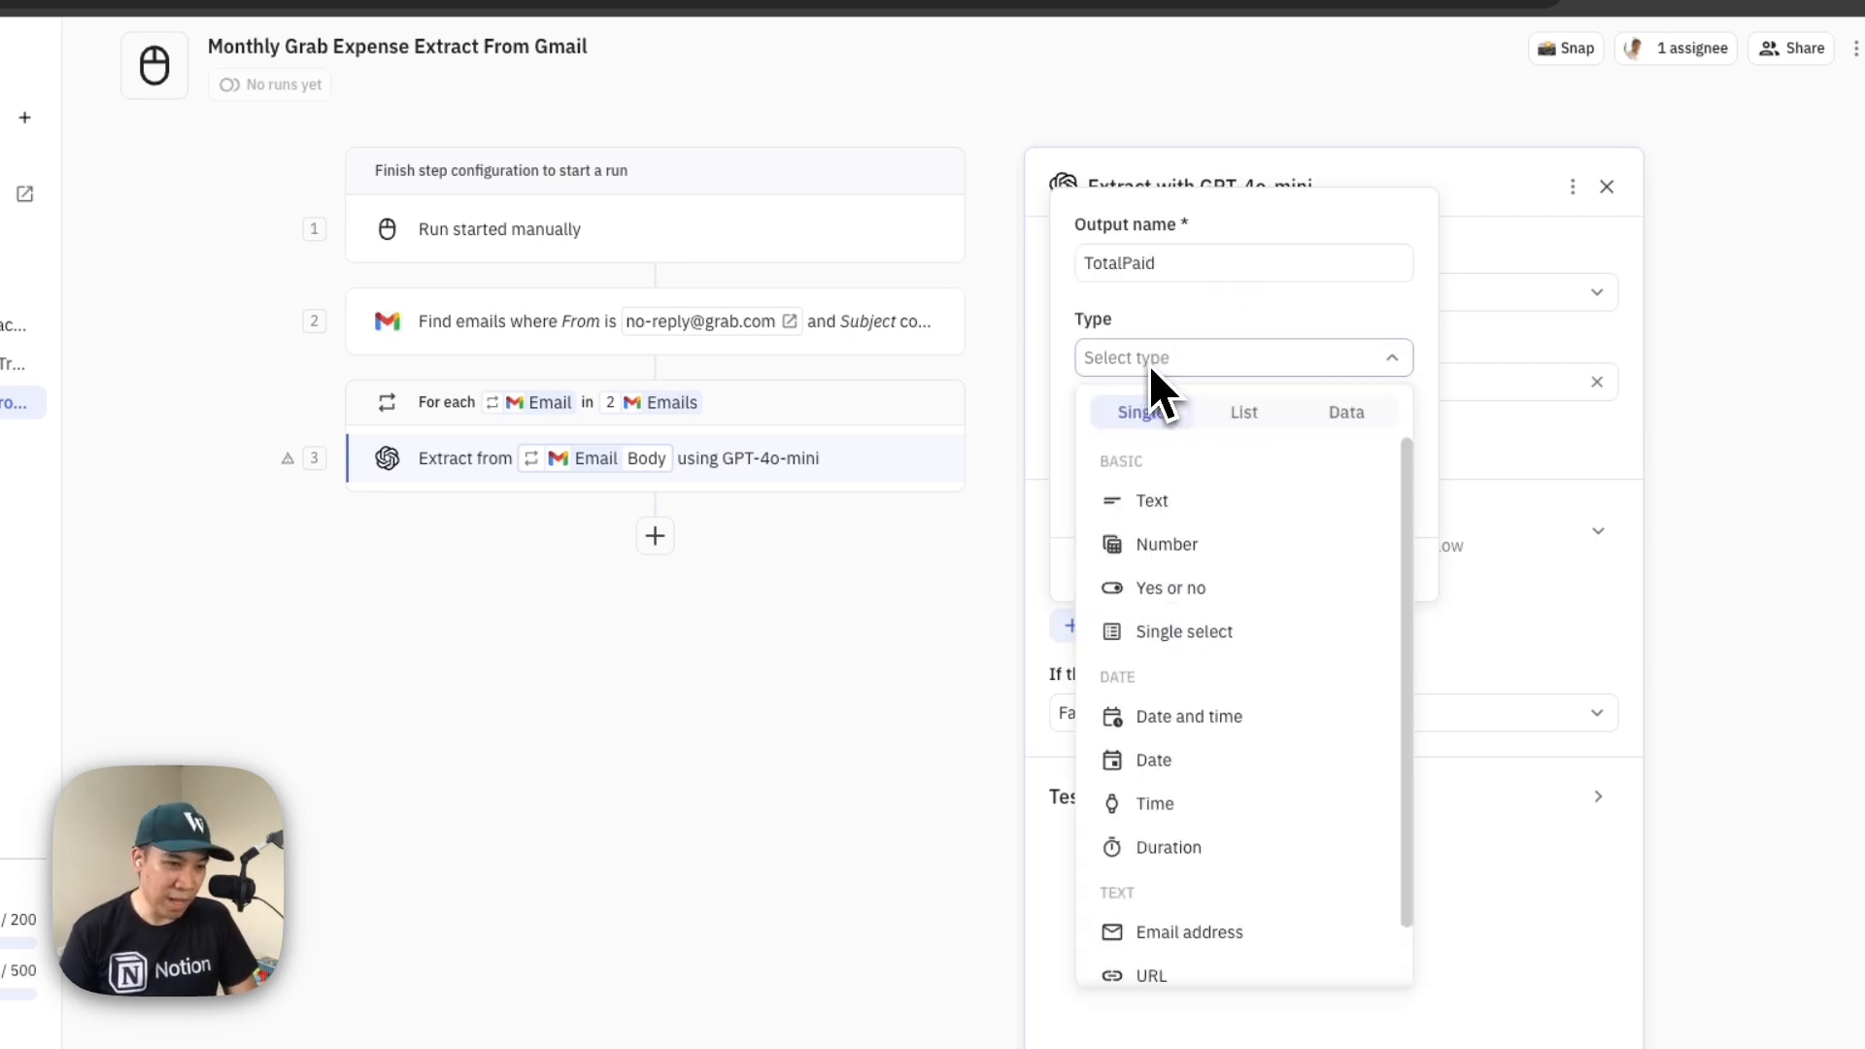
pyautogui.click(1171, 541)
pyautogui.click(1379, 569)
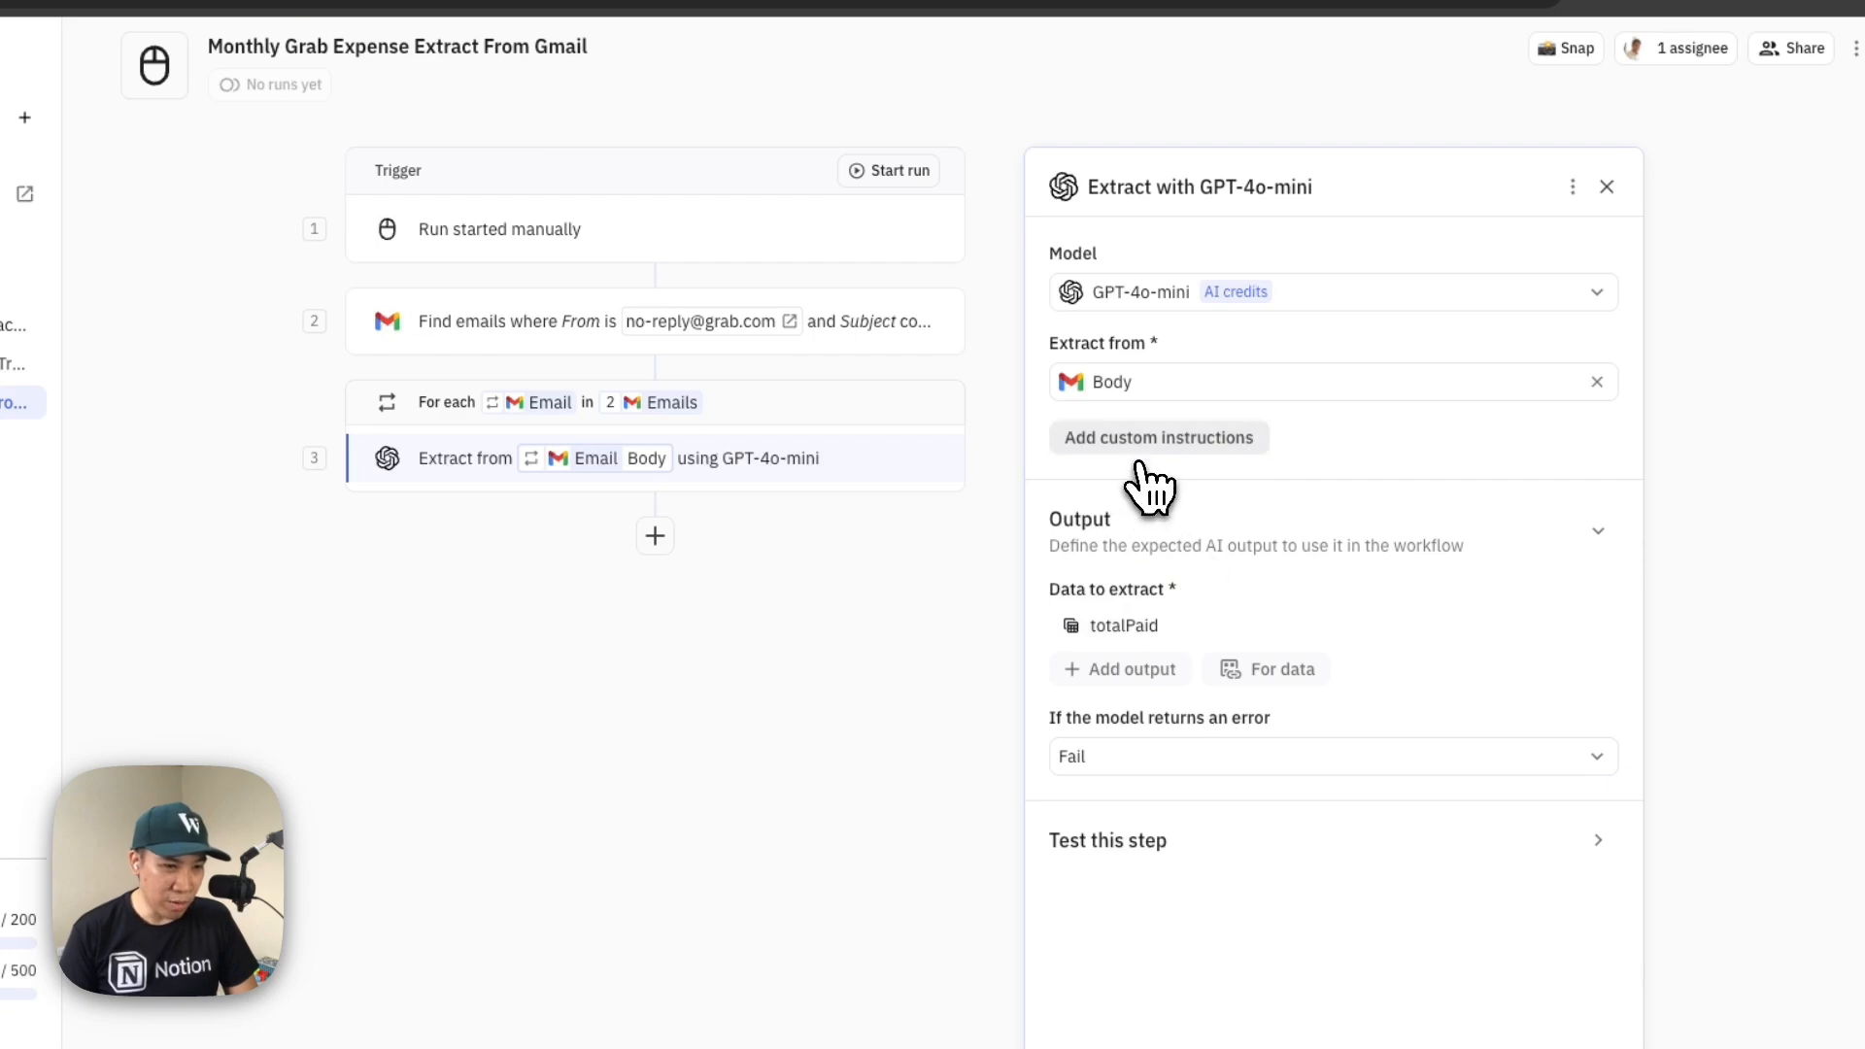
# Add the custom instruction "Get the total paid amount from this text" to the Extract step and finish its setup
pyautogui.click(1150, 442)
pyautogui.write('Get the total paid amount from this text')
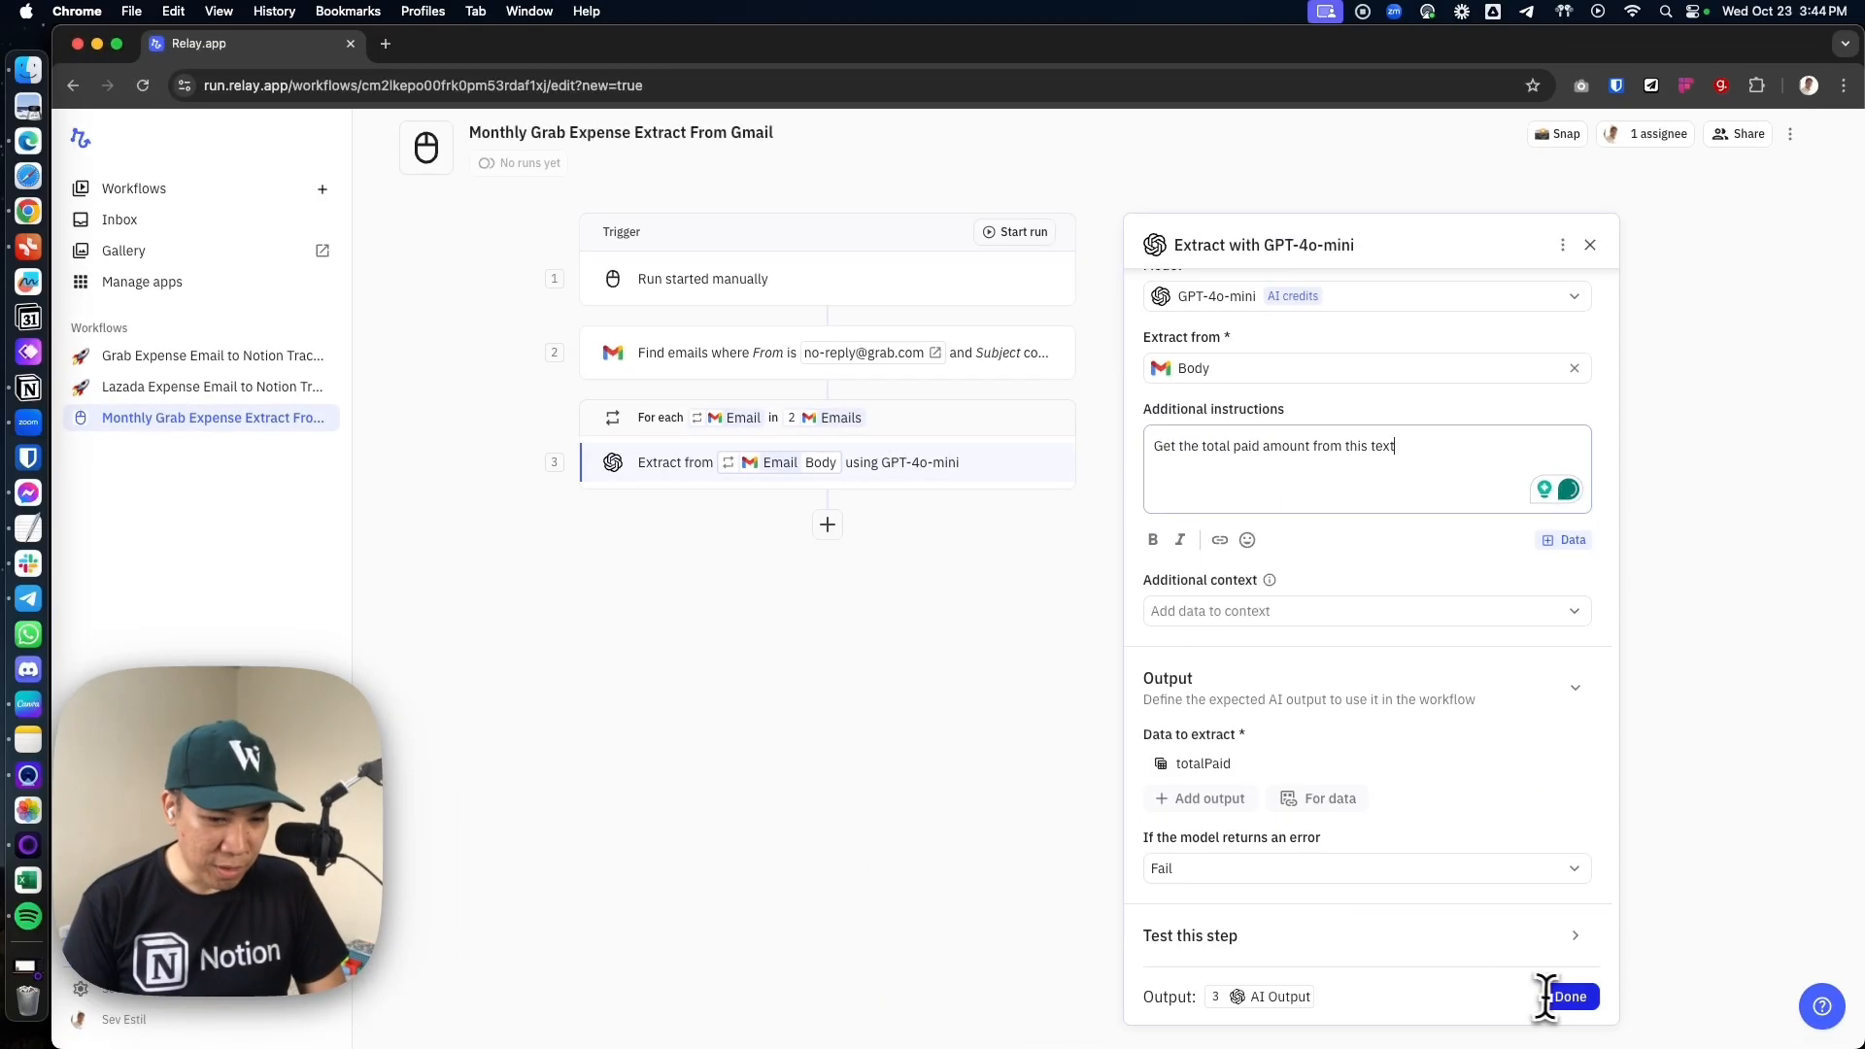
pyautogui.click(1570, 999)
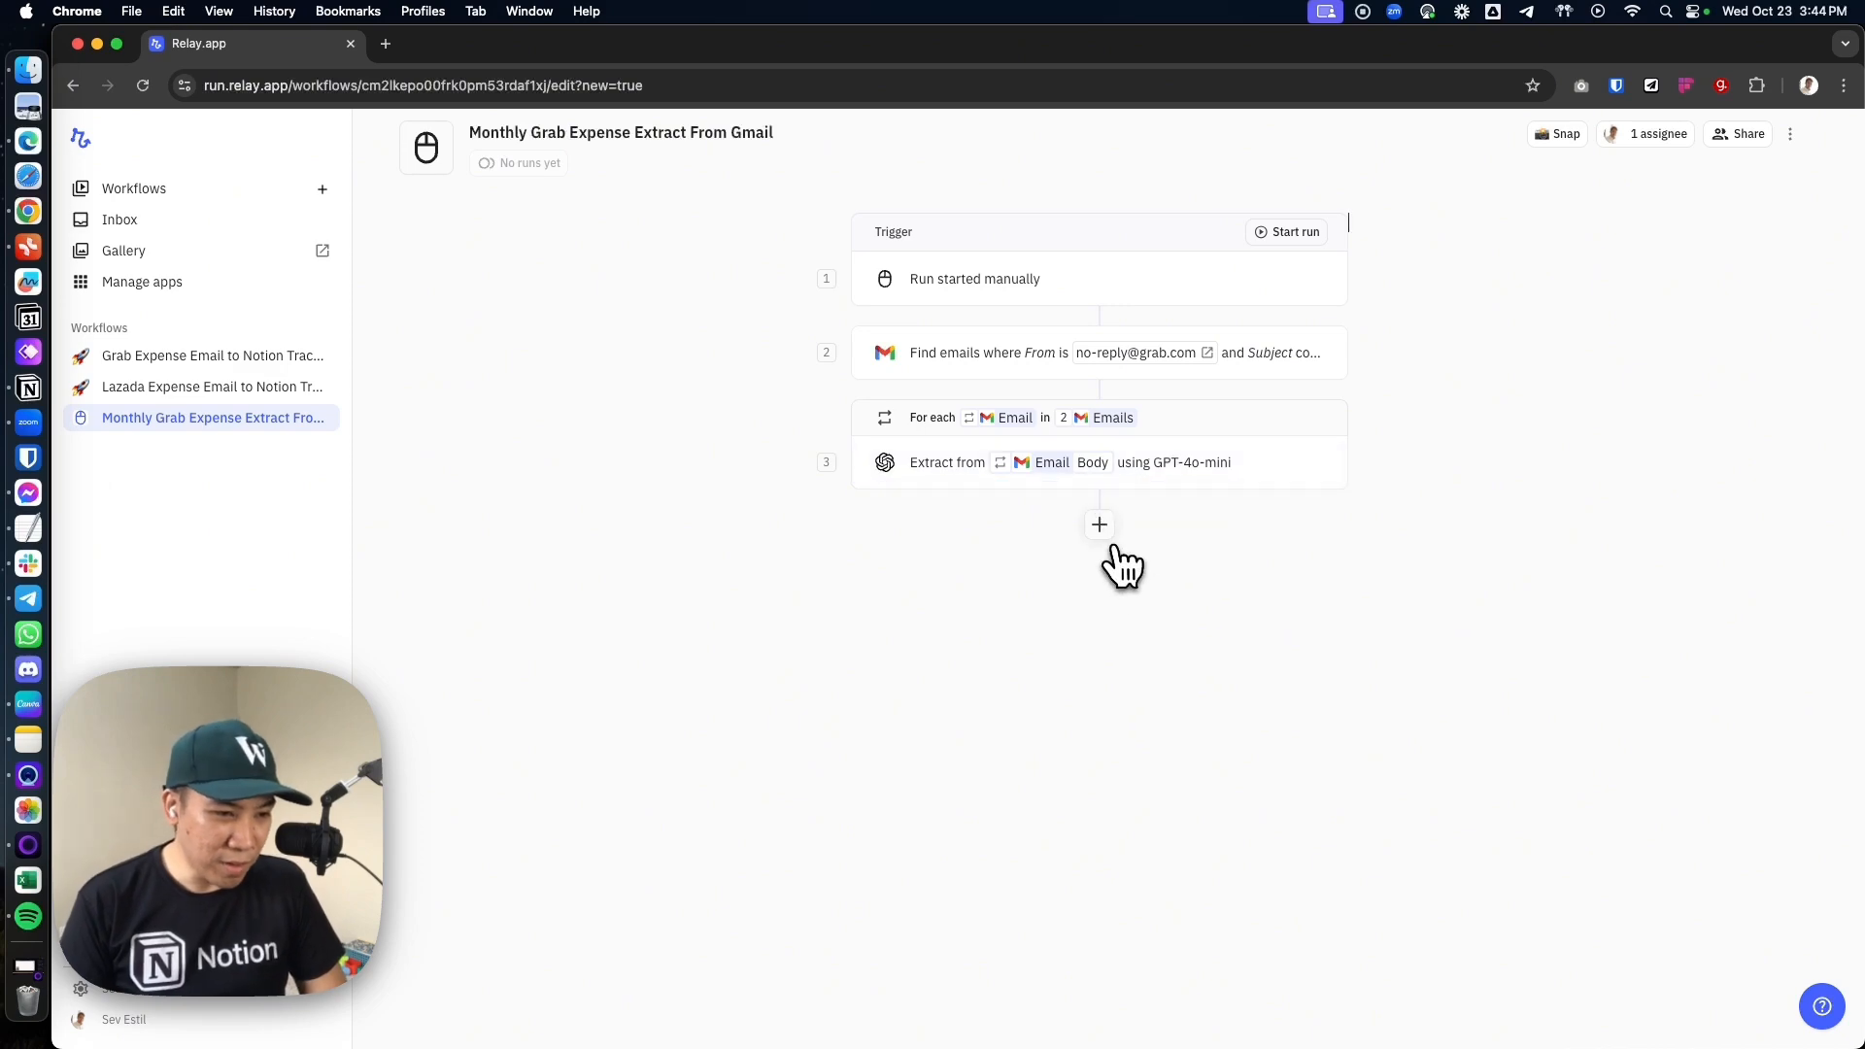
# Add Notion's Add page to database action and place it inside the iterator, after the Extract step
pyautogui.click(1099, 525)
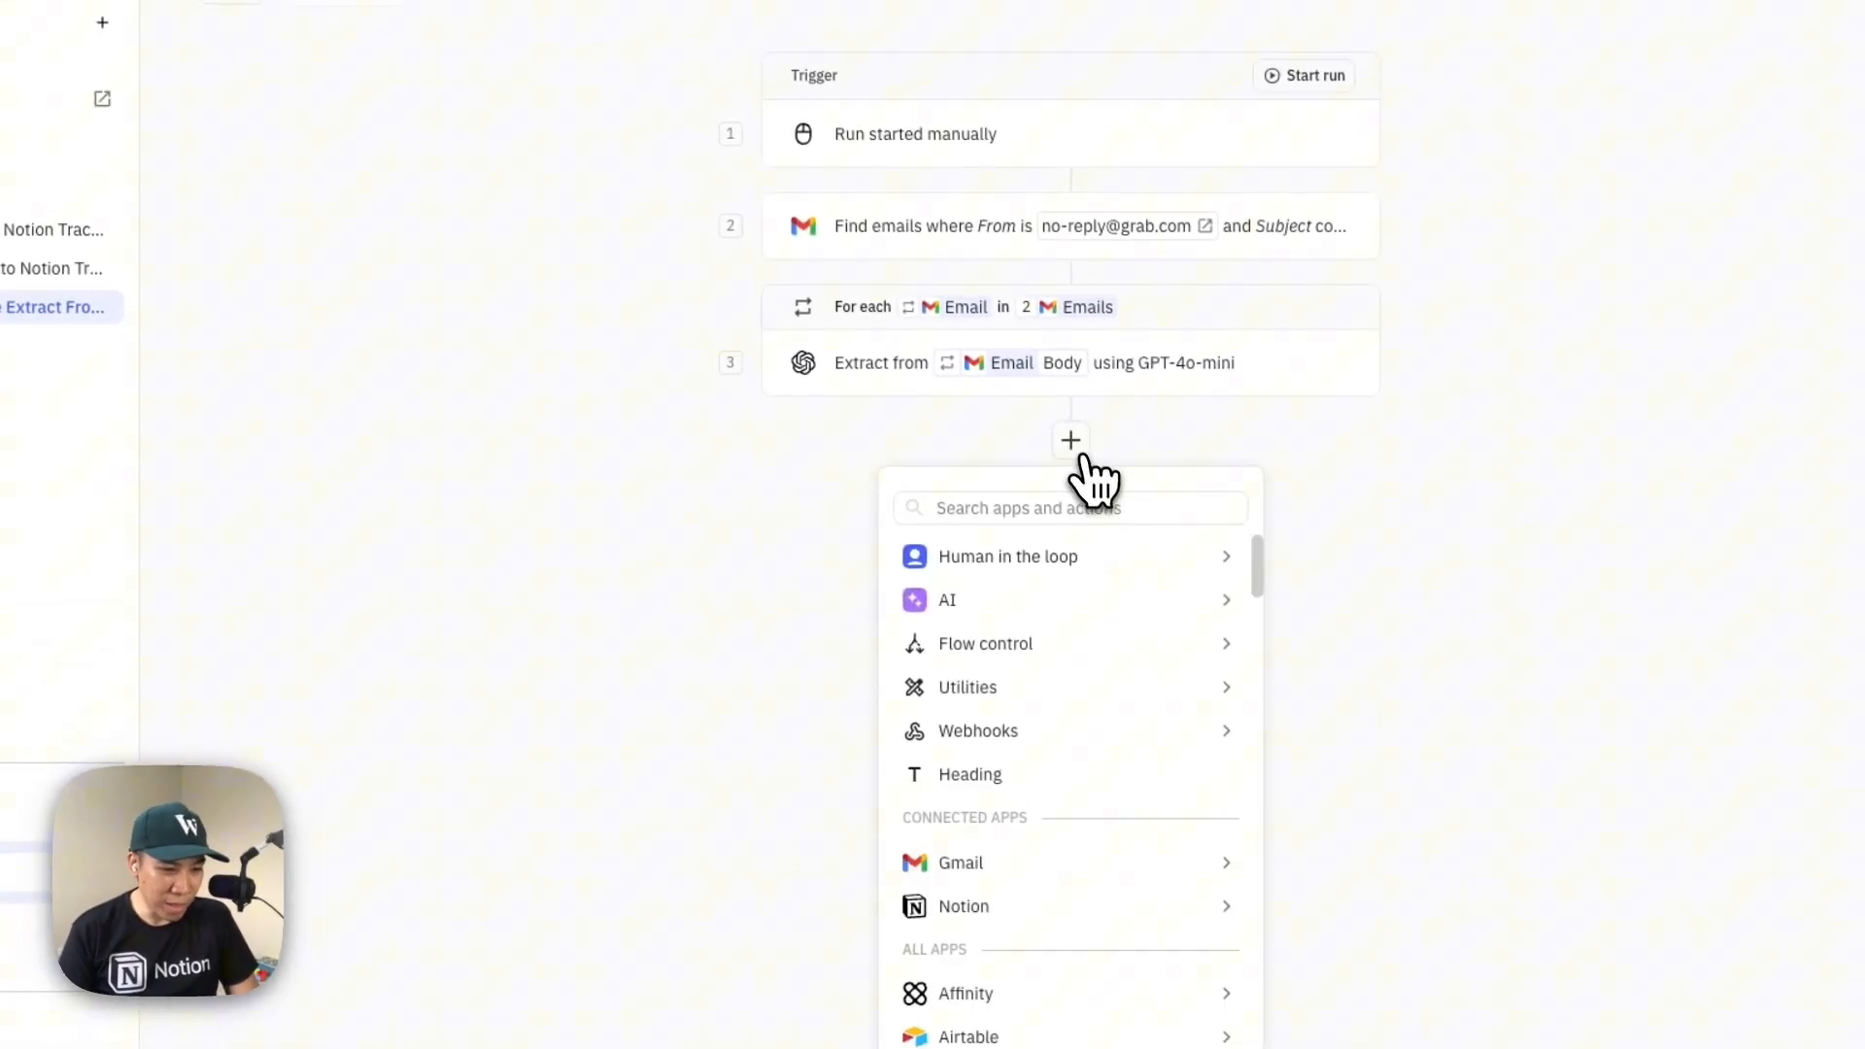
pyautogui.moveTo(1001, 908)
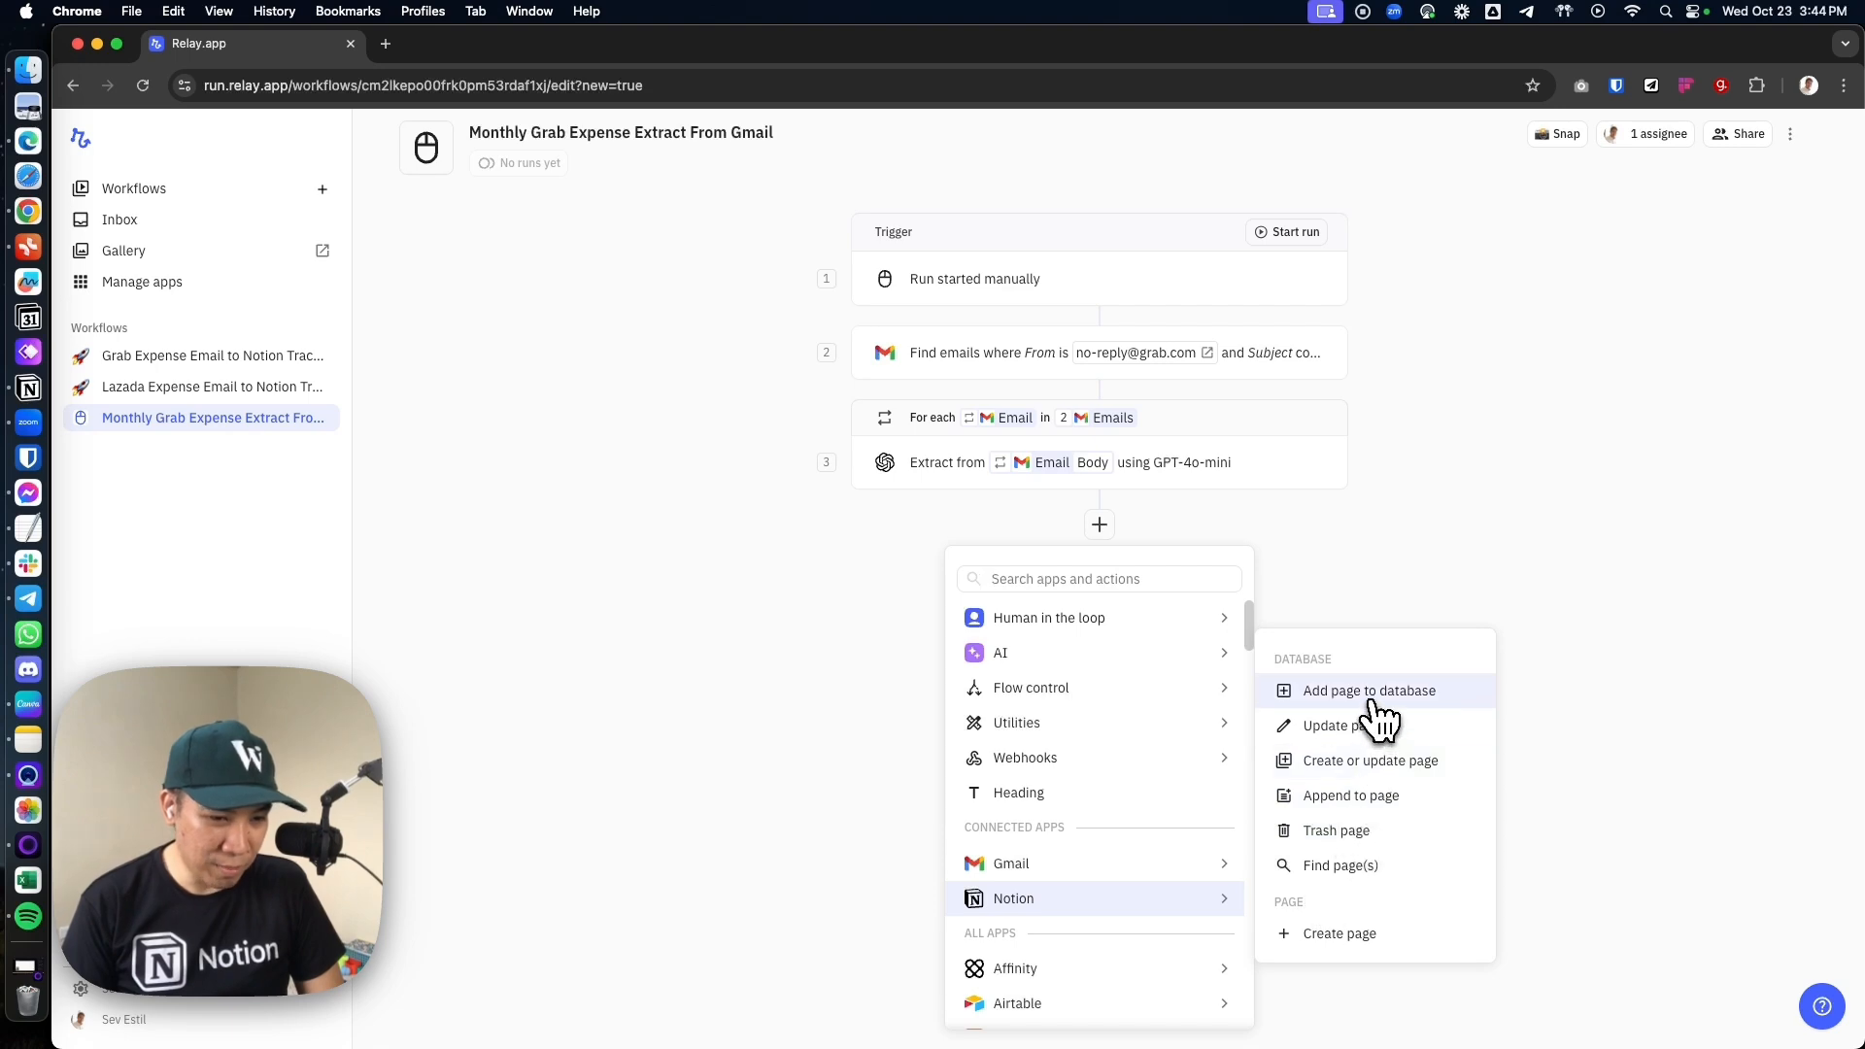
pyautogui.click(1371, 700)
pyautogui.click(1591, 245)
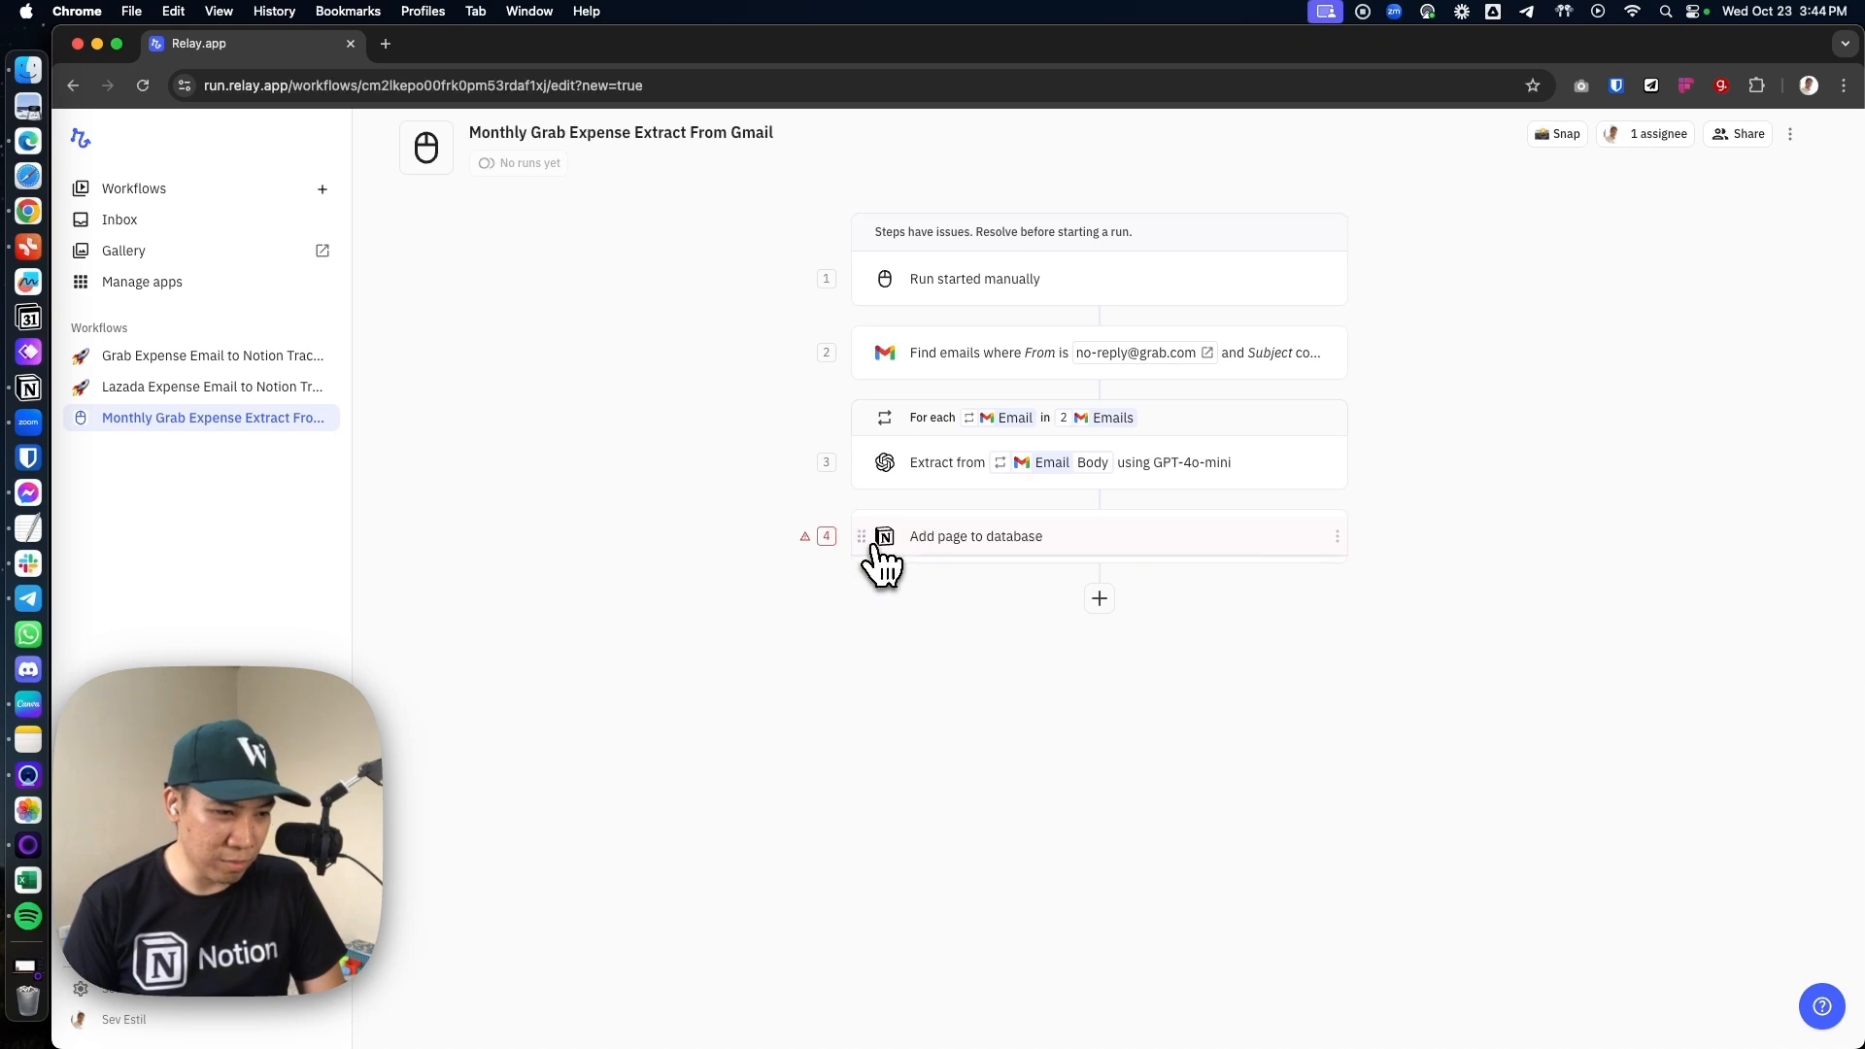
pyautogui.moveTo(860, 542); pyautogui.dragTo(960, 452)
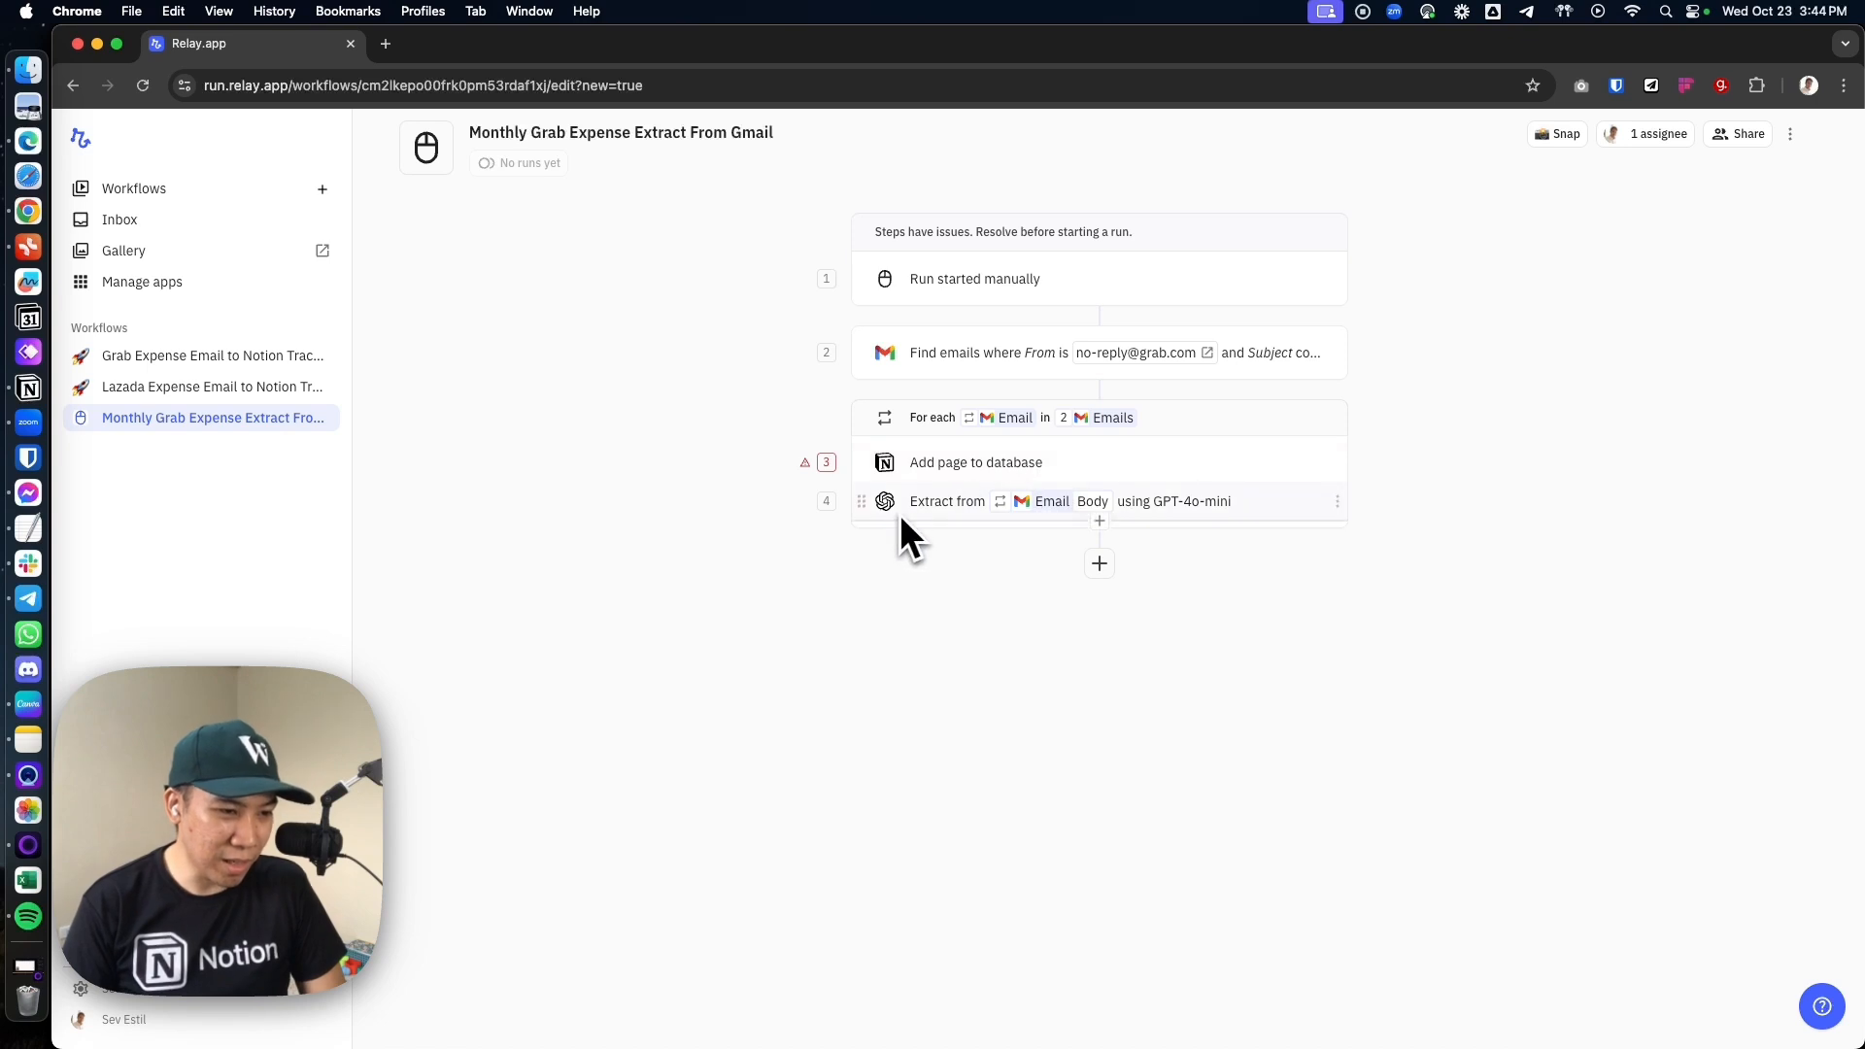
pyautogui.moveTo(899, 515); pyautogui.dragTo(969, 446)
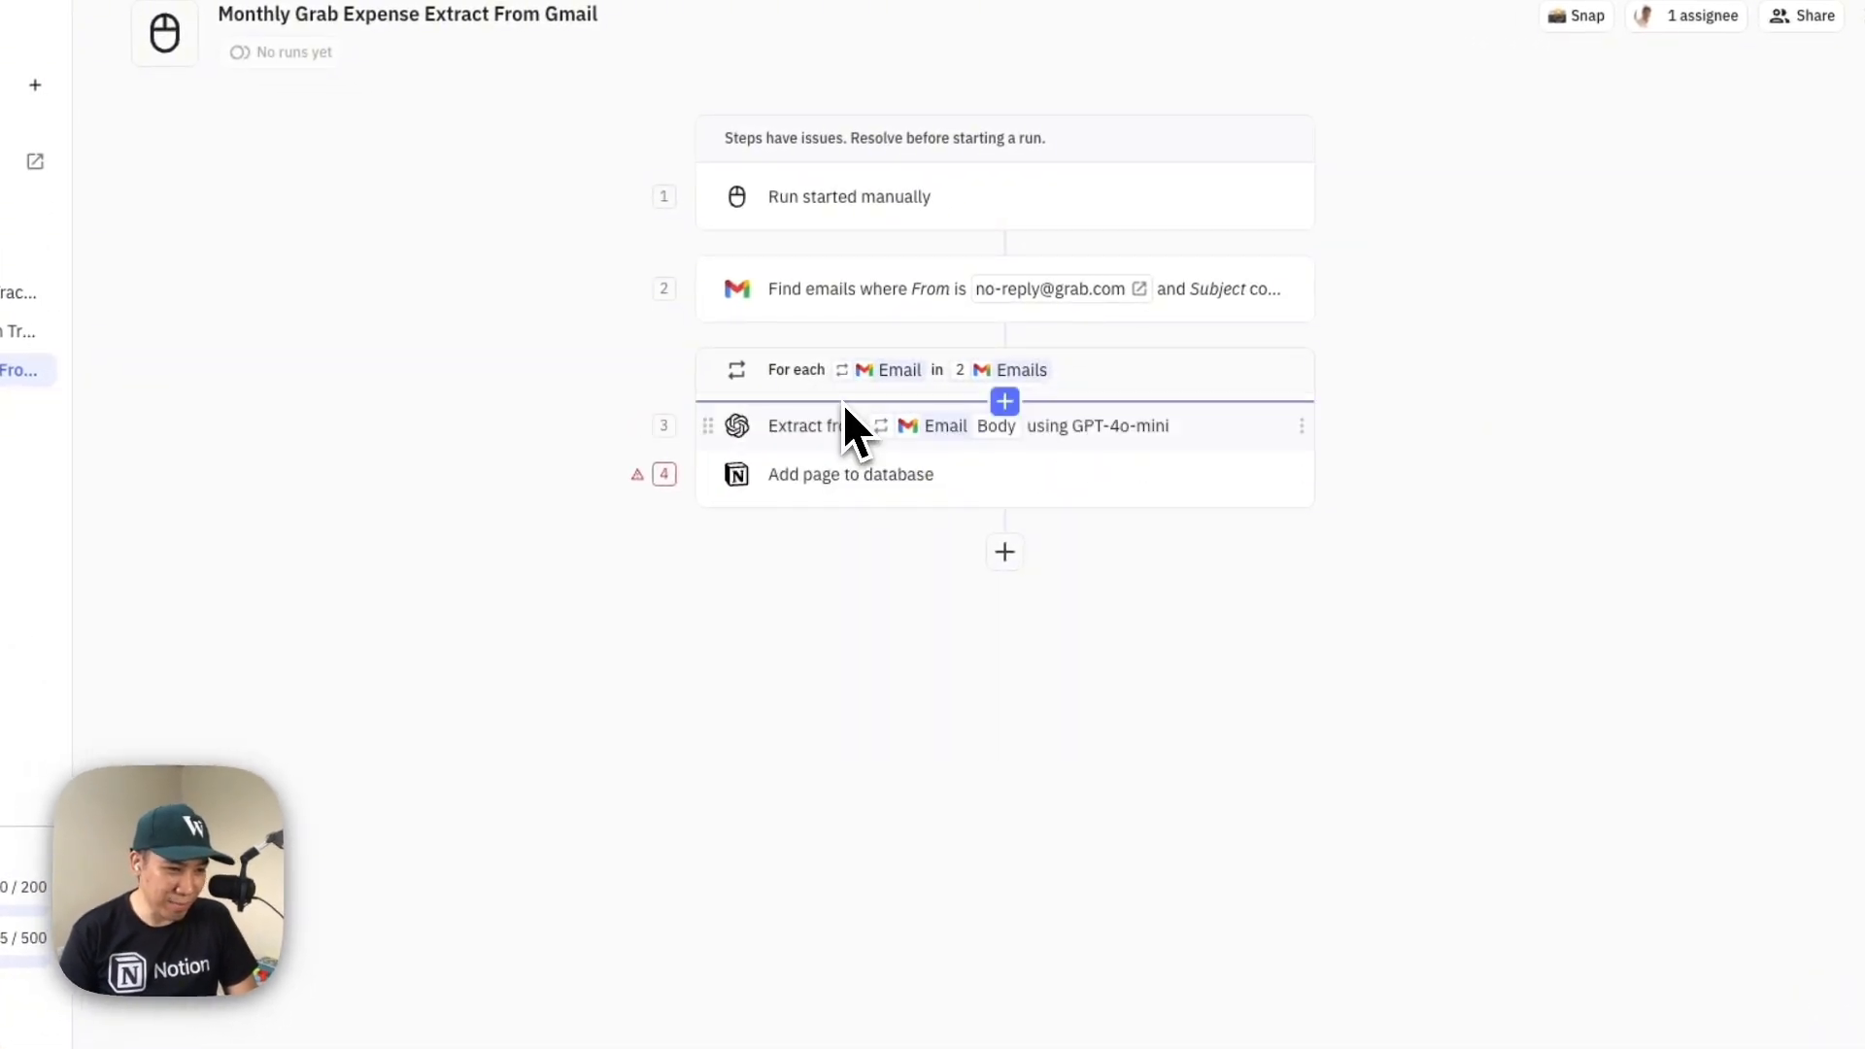
# Set the Add page step's database to Demo - Relay.App - Expense Tracker
pyautogui.click(821, 481)
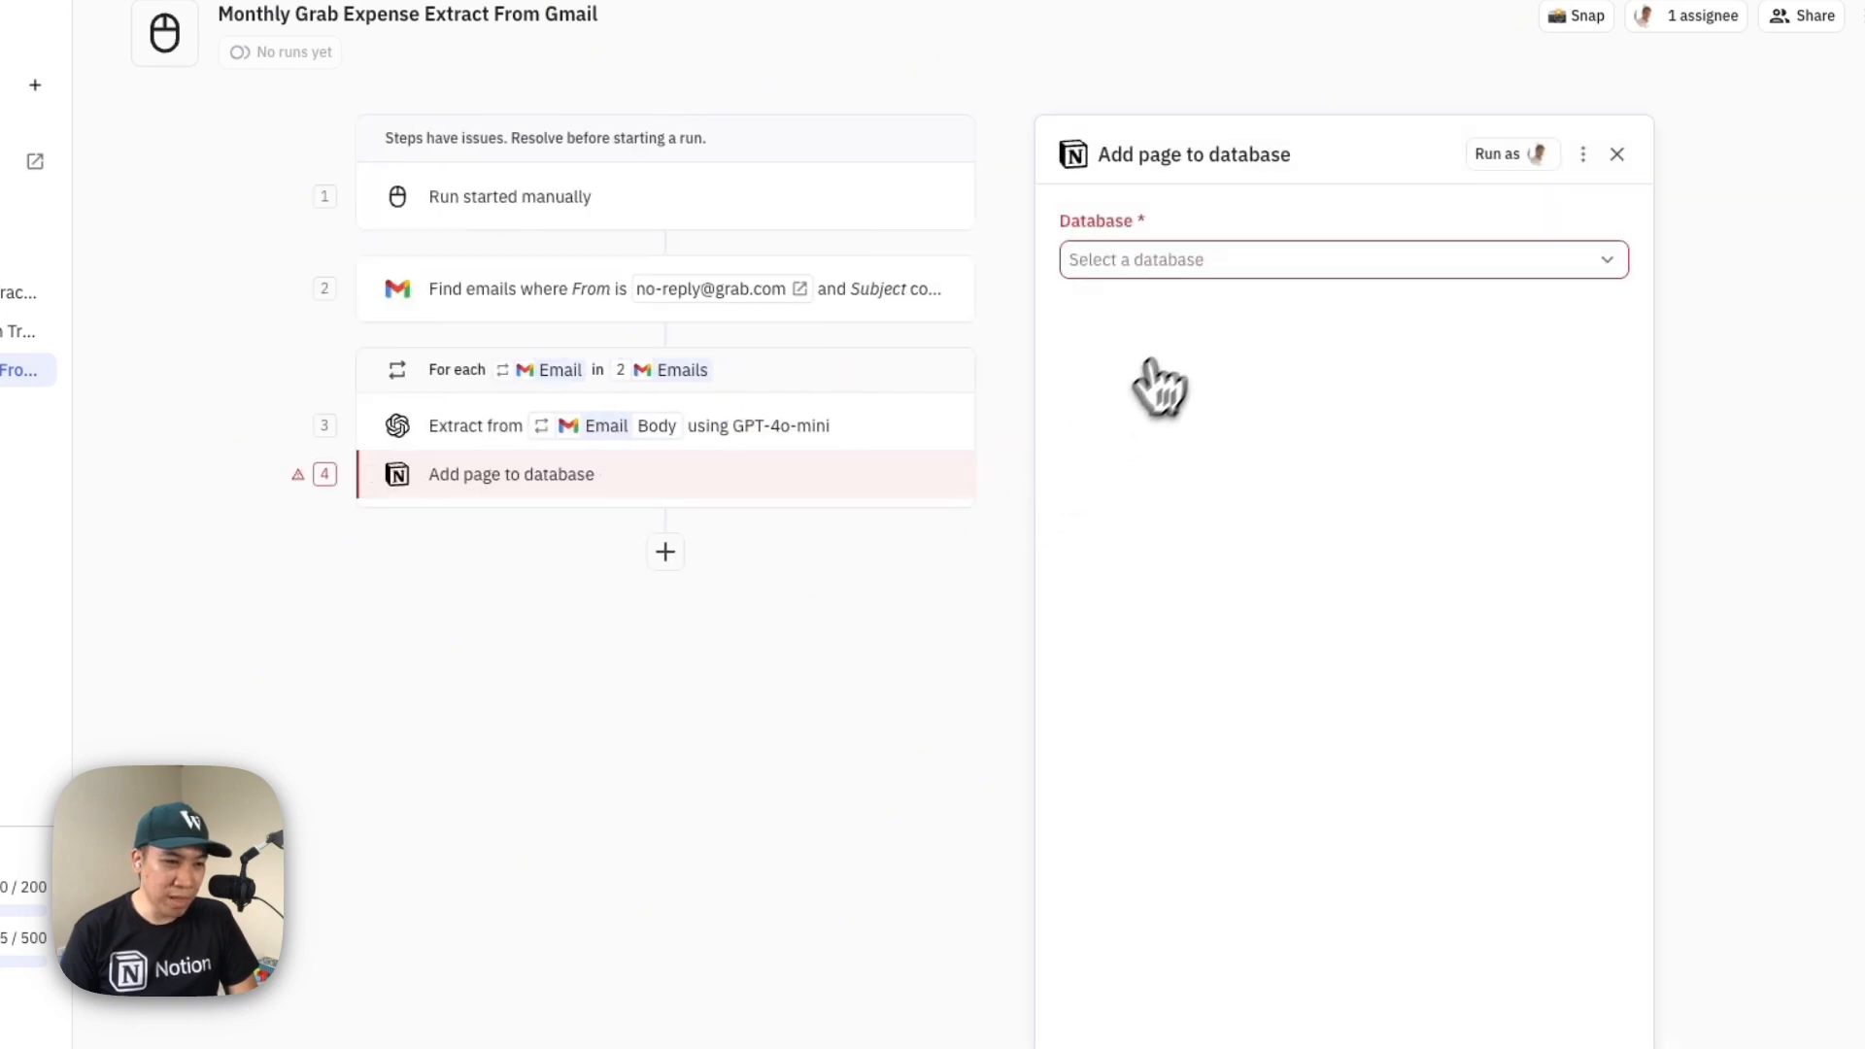
pyautogui.click(1227, 277)
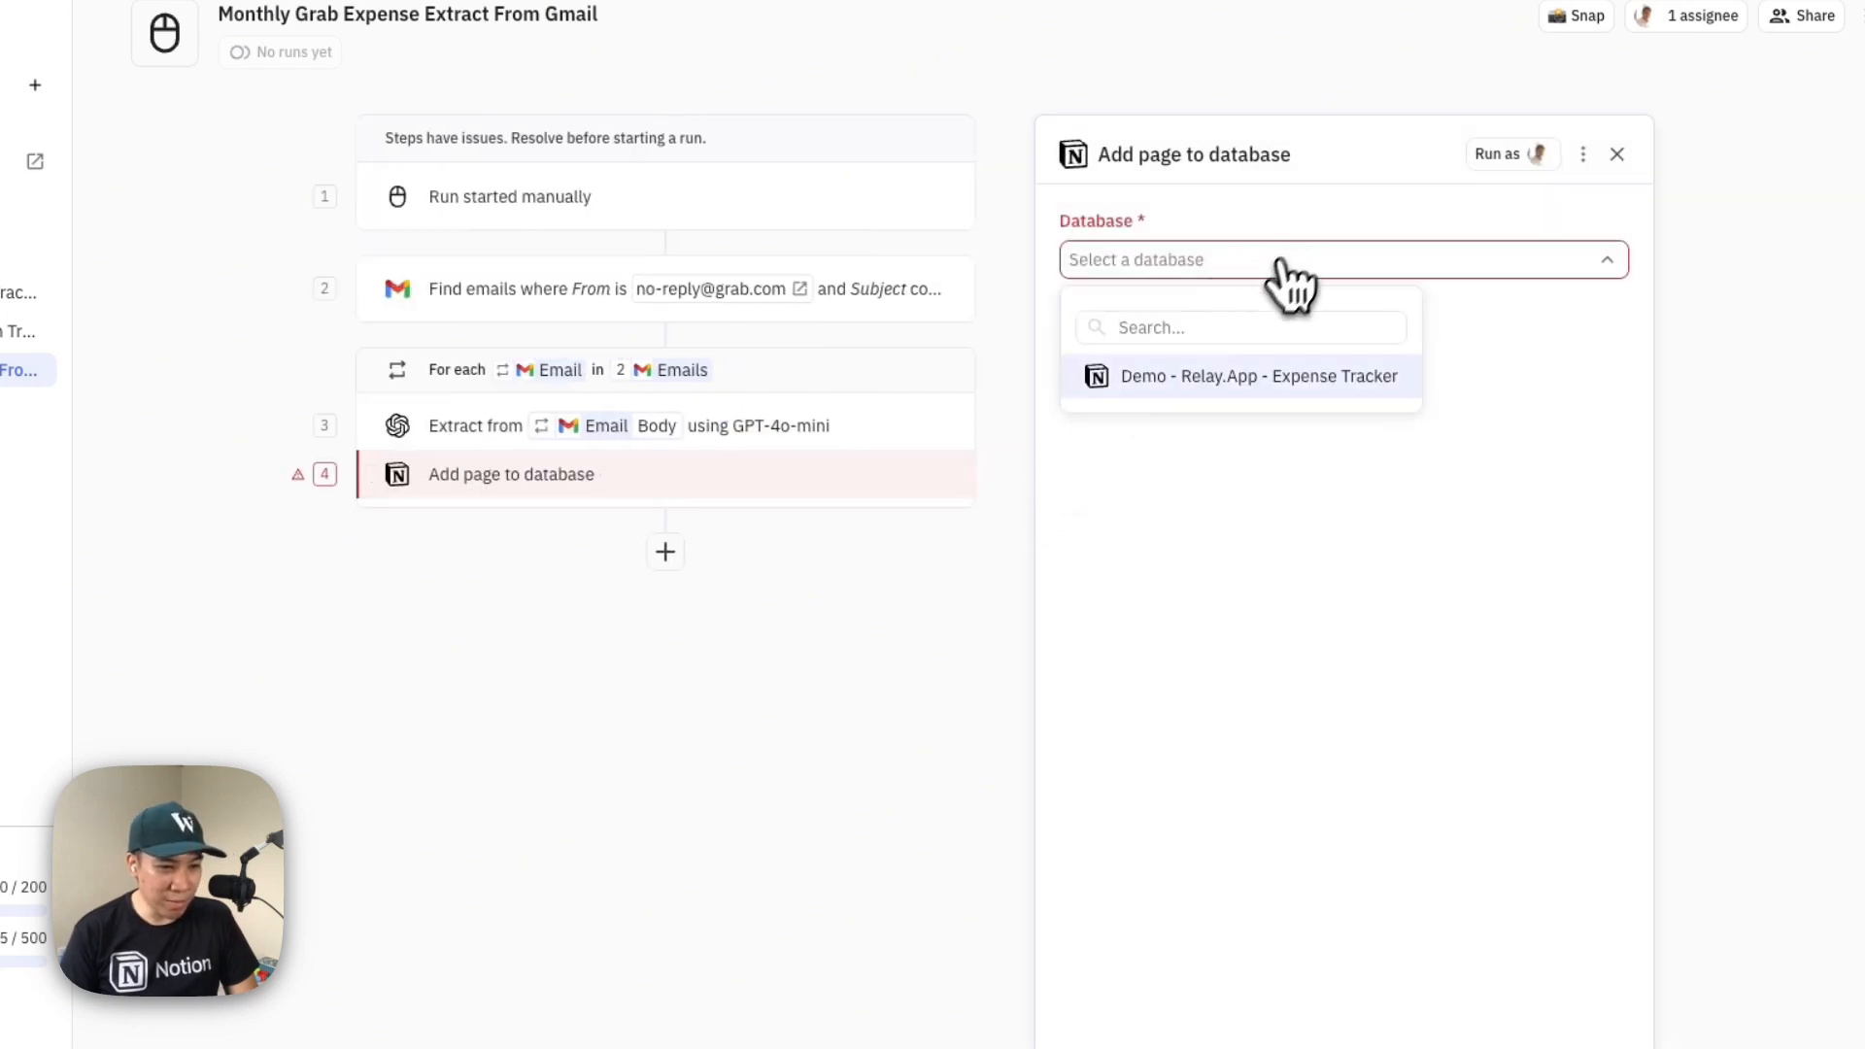
pyautogui.click(1239, 377)
pyautogui.click(1238, 384)
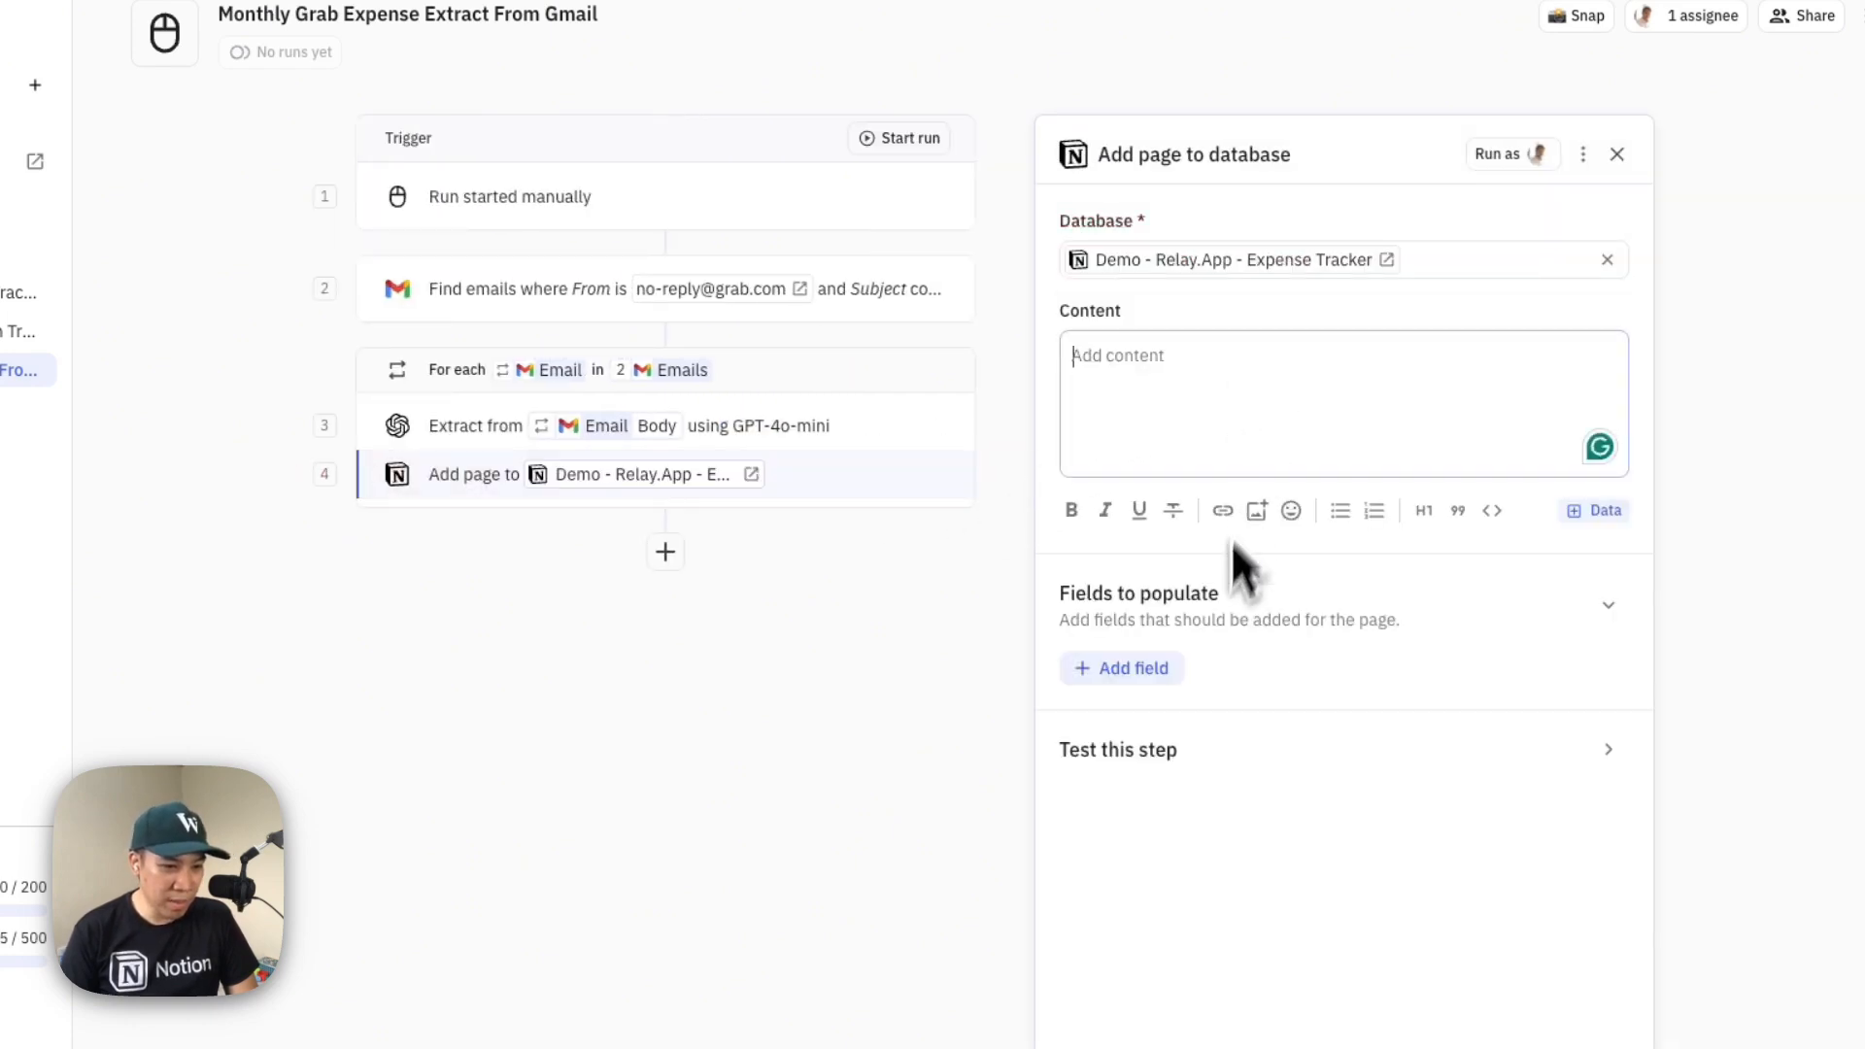
# Add the Amount field to populate and map it to totalPaid from the AI Output
pyautogui.click(1132, 670)
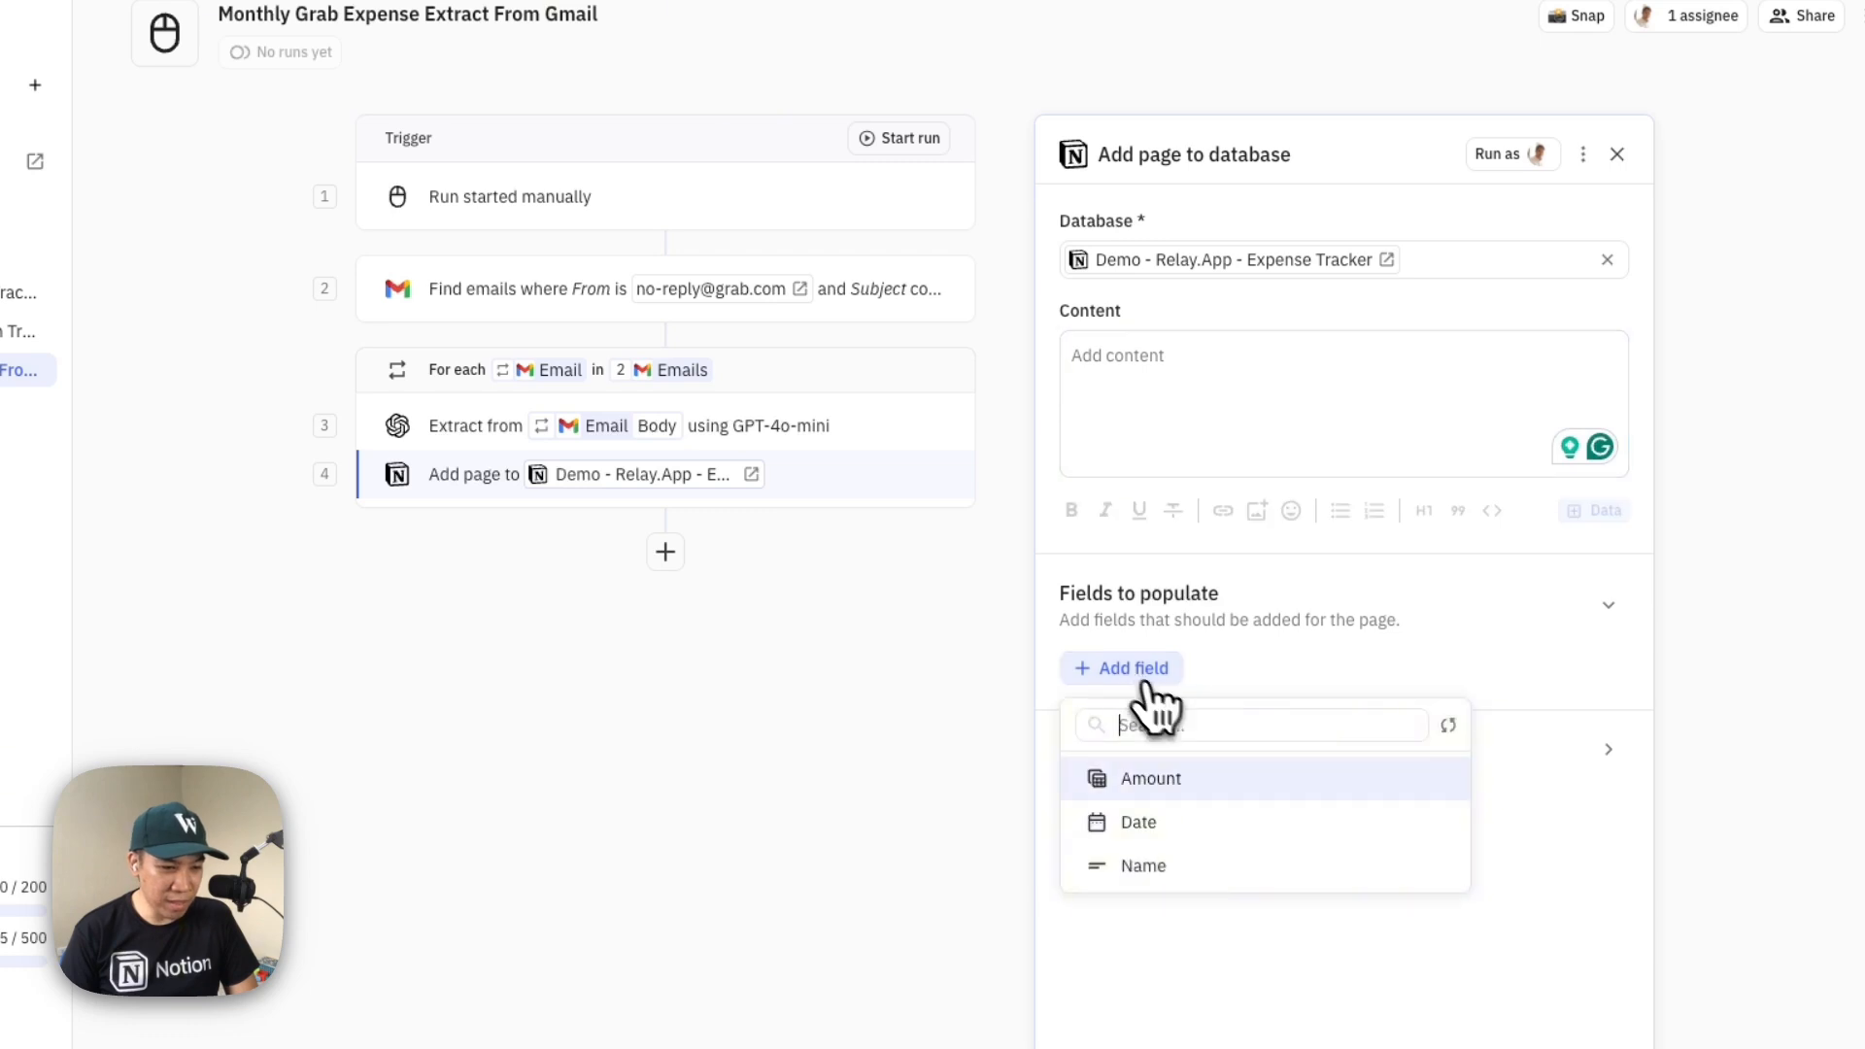
pyautogui.click(1225, 779)
pyautogui.click(1255, 702)
pyautogui.moveTo(1226, 855)
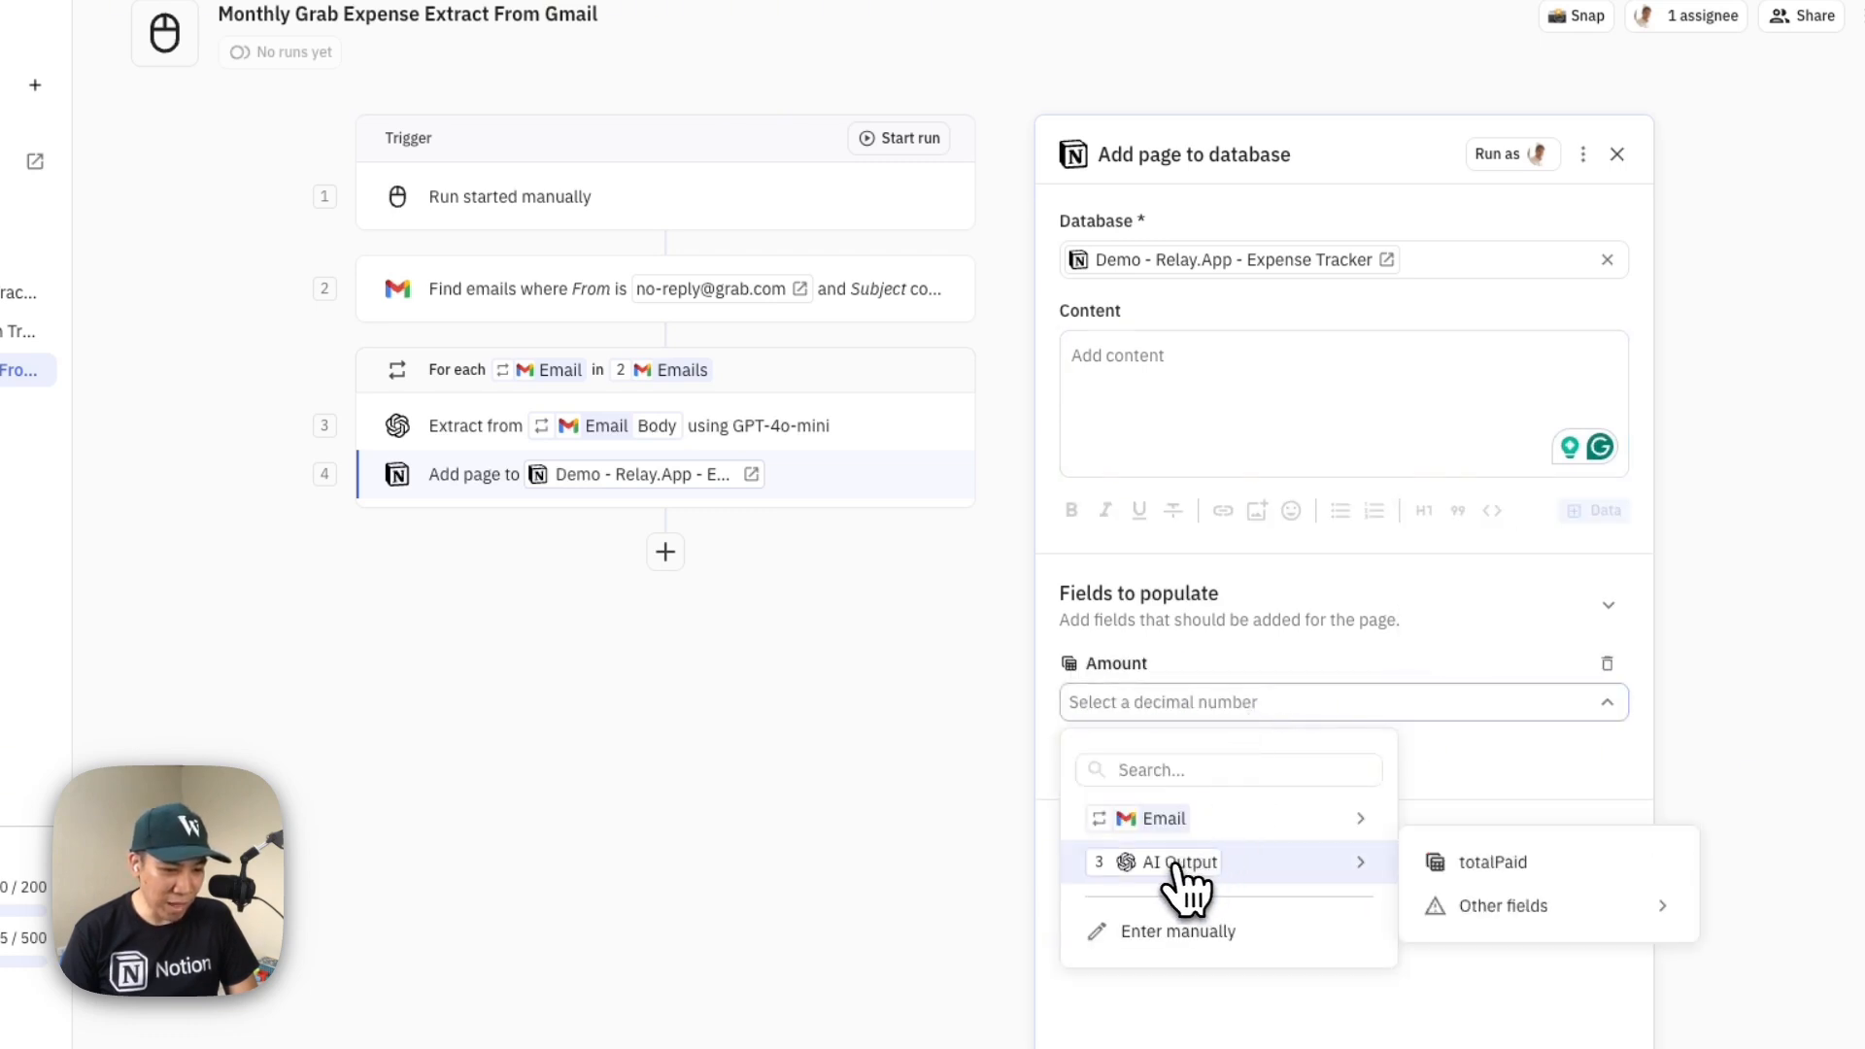
pyautogui.click(1443, 863)
# Add the Date field and set its start to the iterated Email's Send time, using the time from the reference date
pyautogui.click(1131, 758)
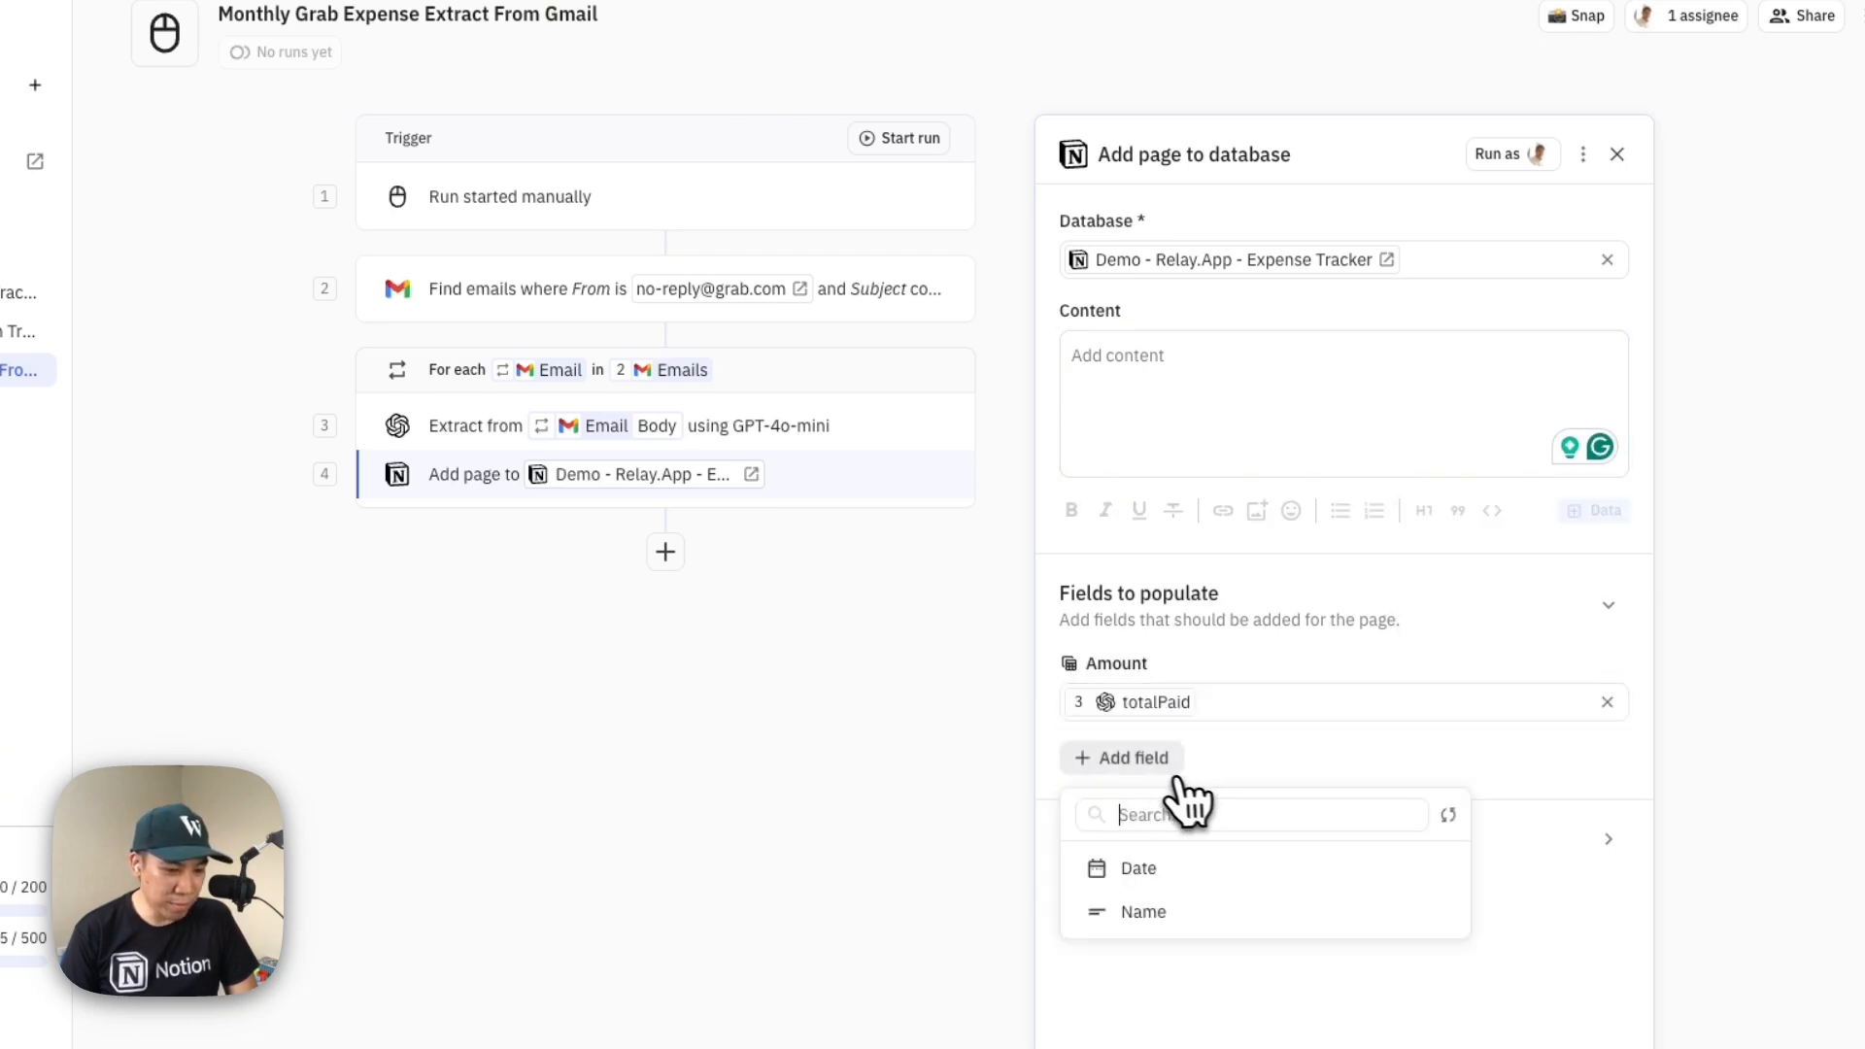
pyautogui.click(1162, 861)
pyautogui.scroll(-1, 1214, 811)
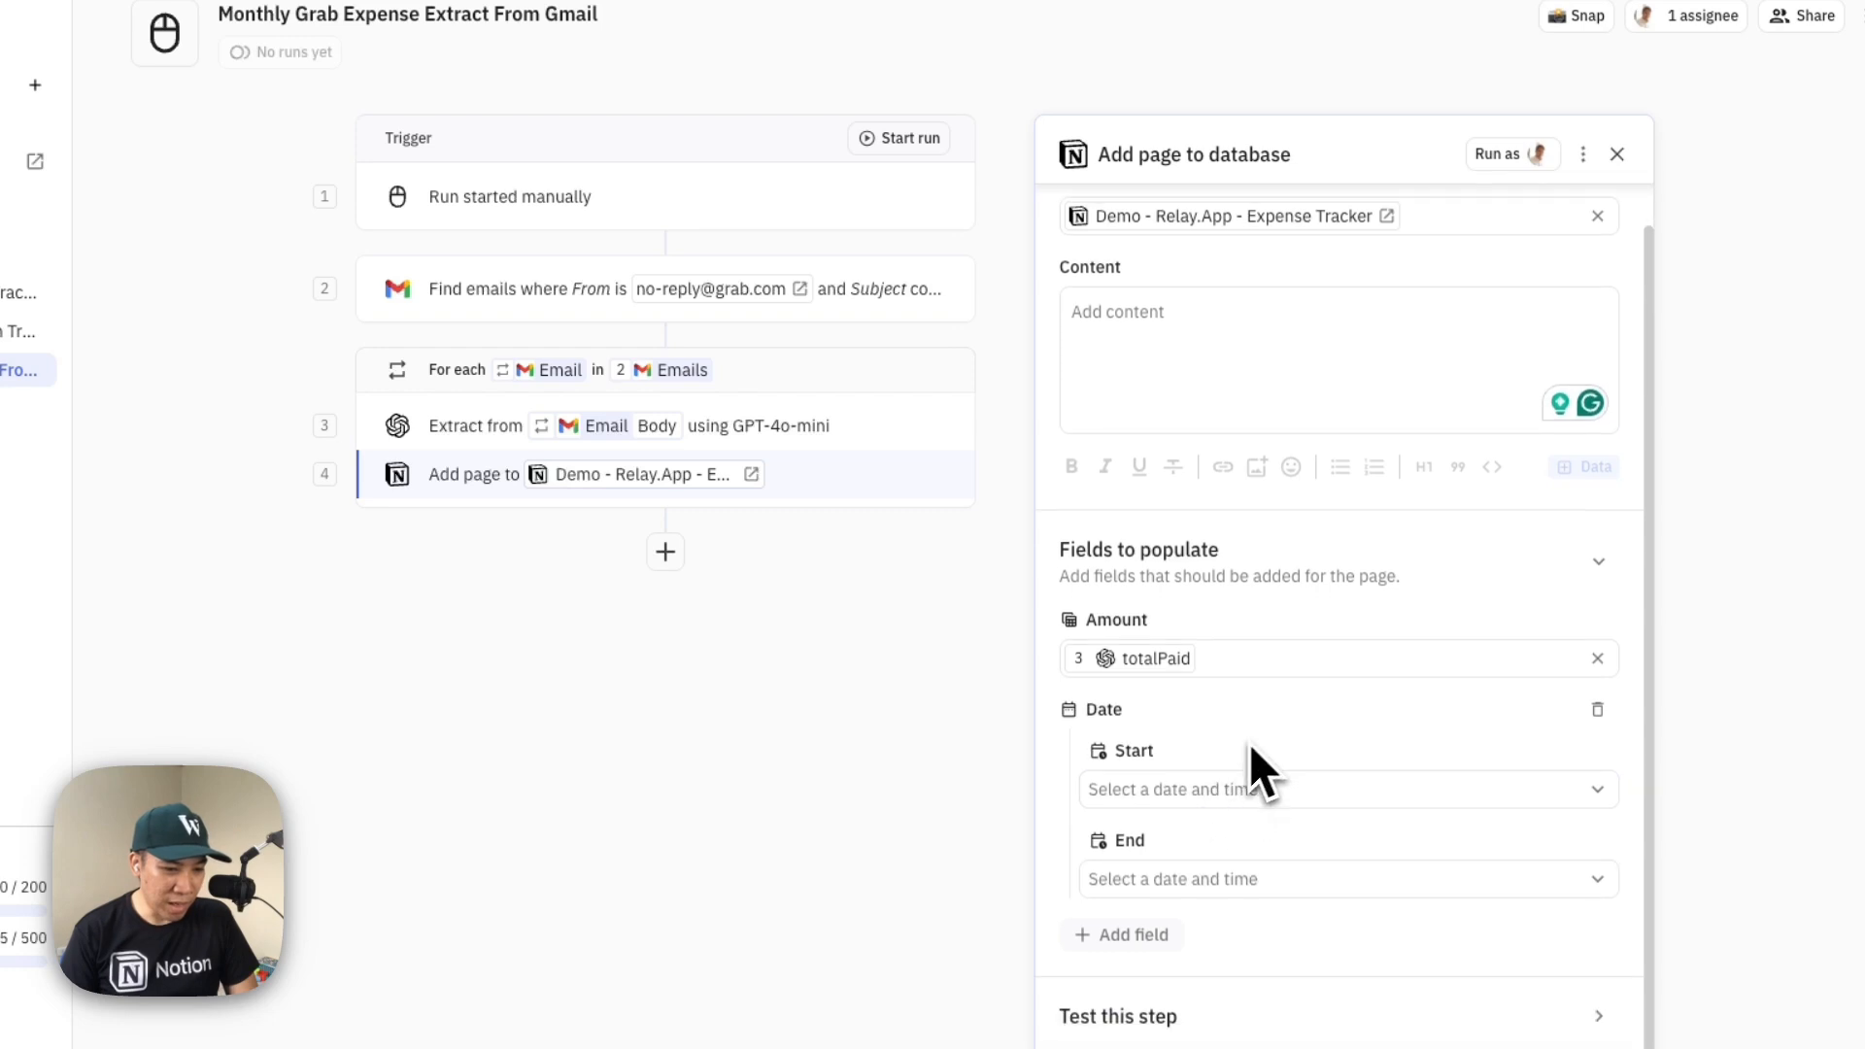
pyautogui.click(1321, 789)
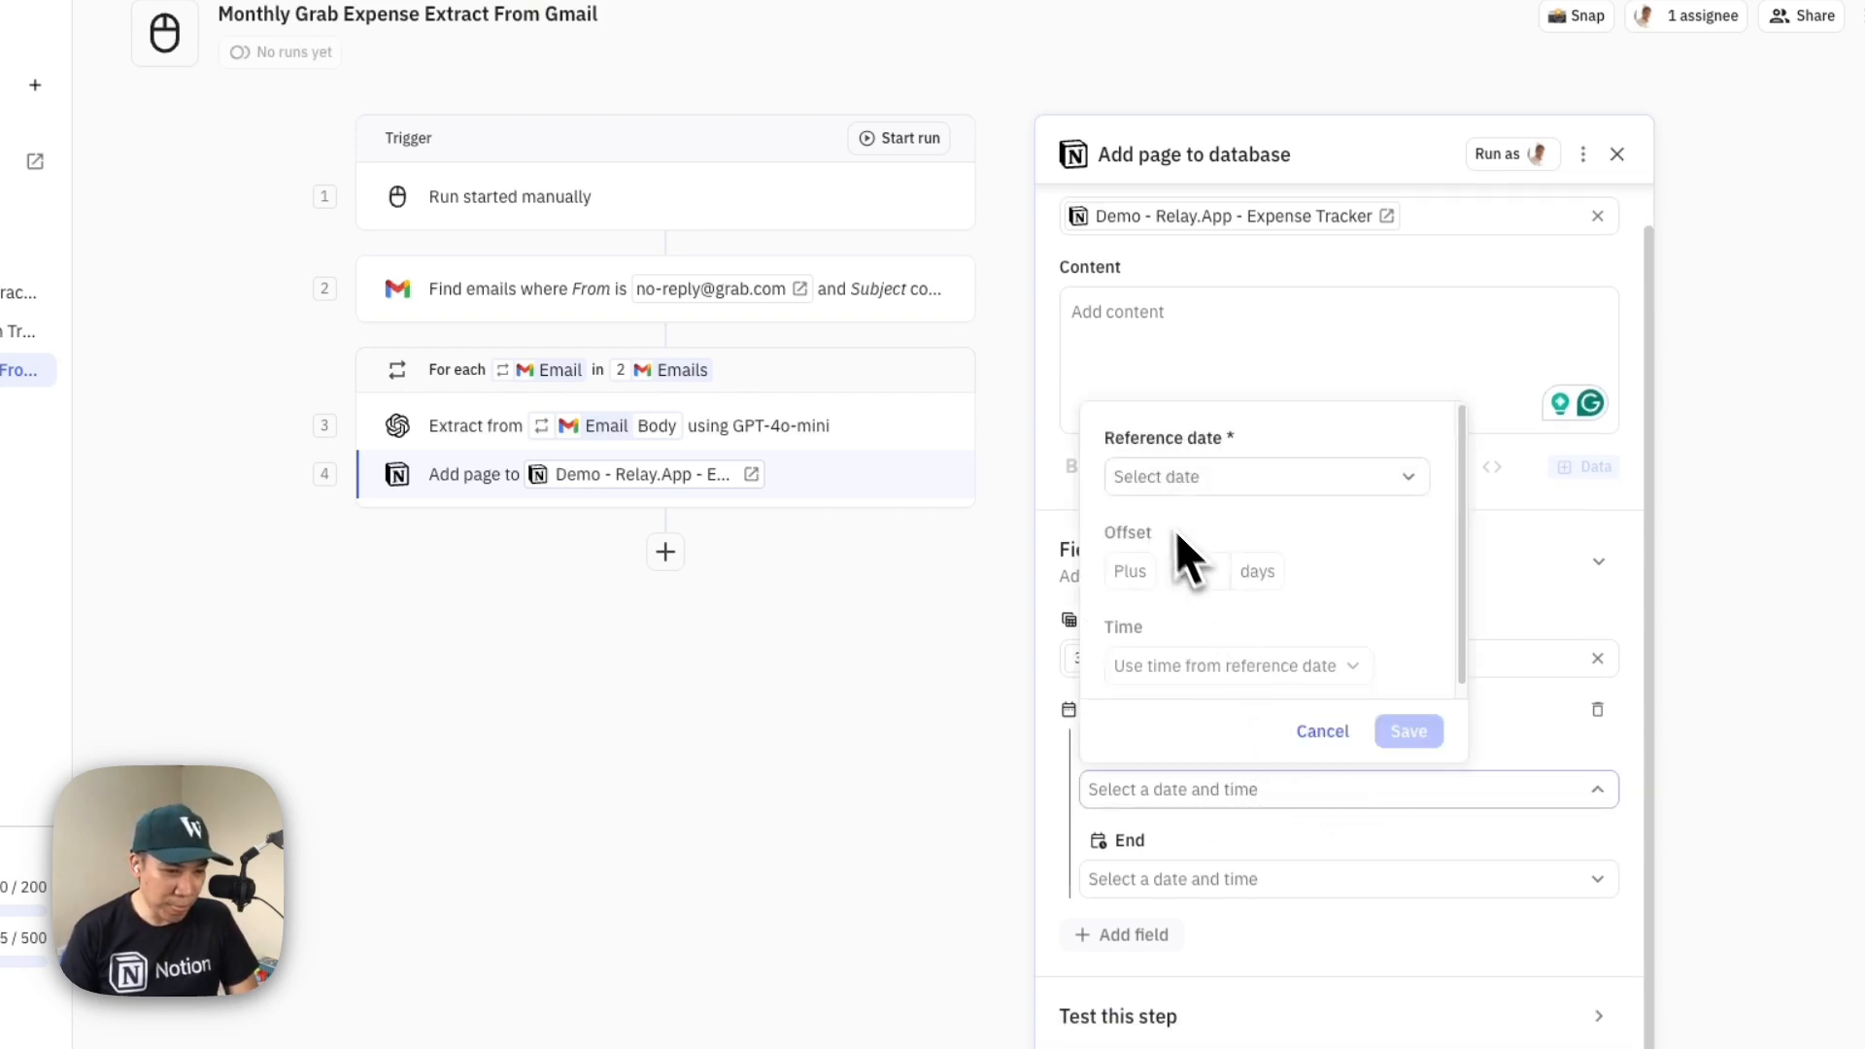
pyautogui.click(1183, 490)
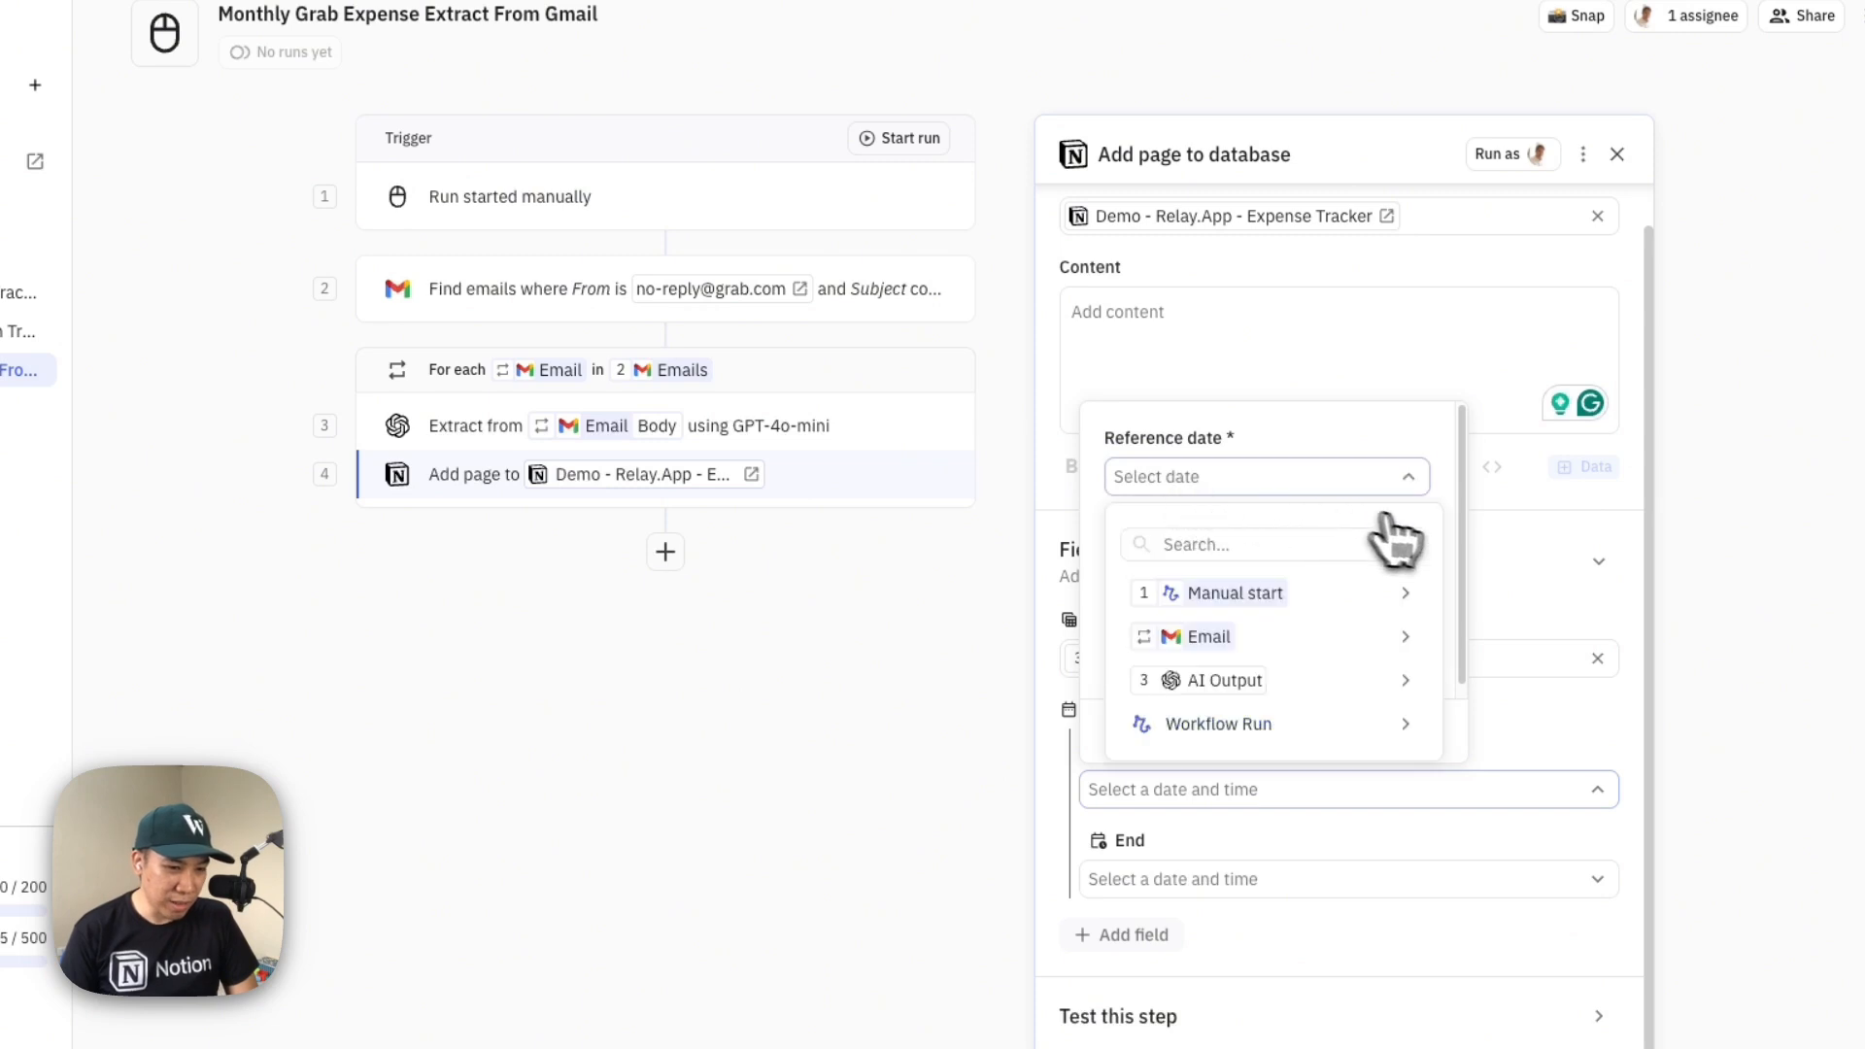
pyautogui.moveTo(1379, 641)
pyautogui.click(1554, 727)
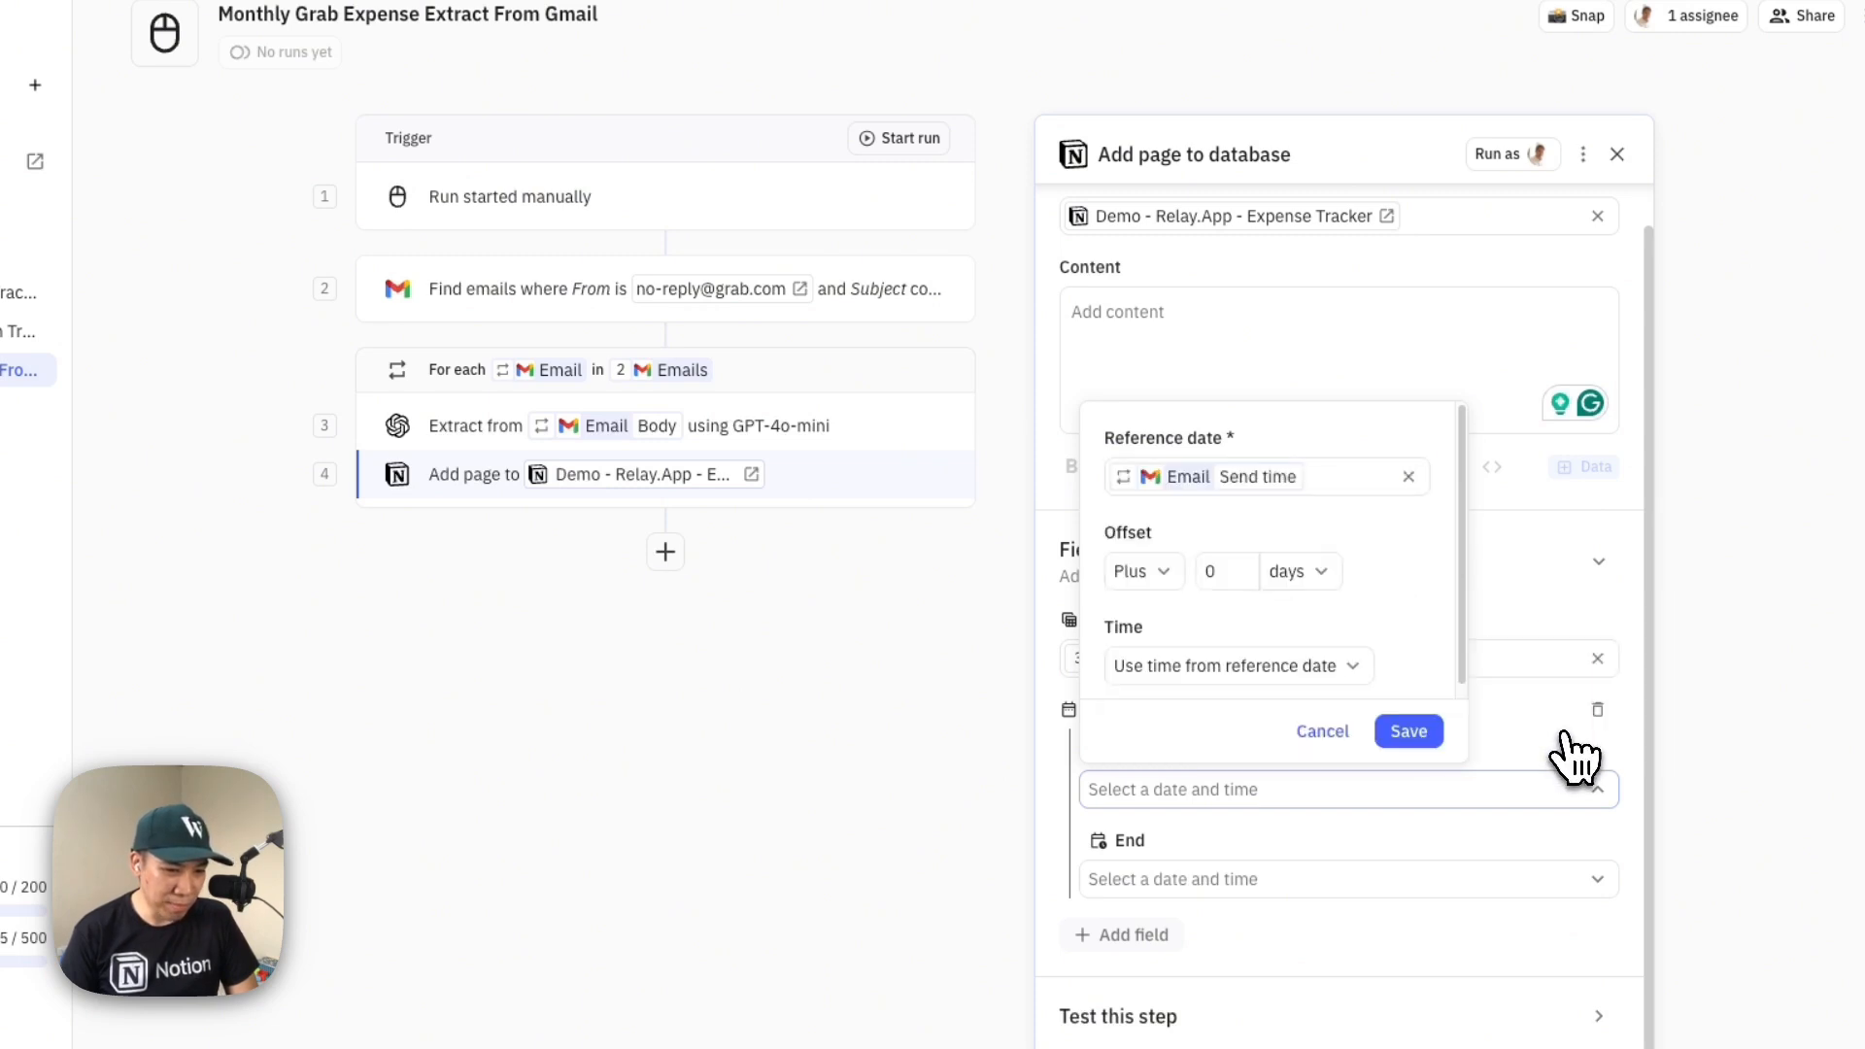
pyautogui.click(1253, 675)
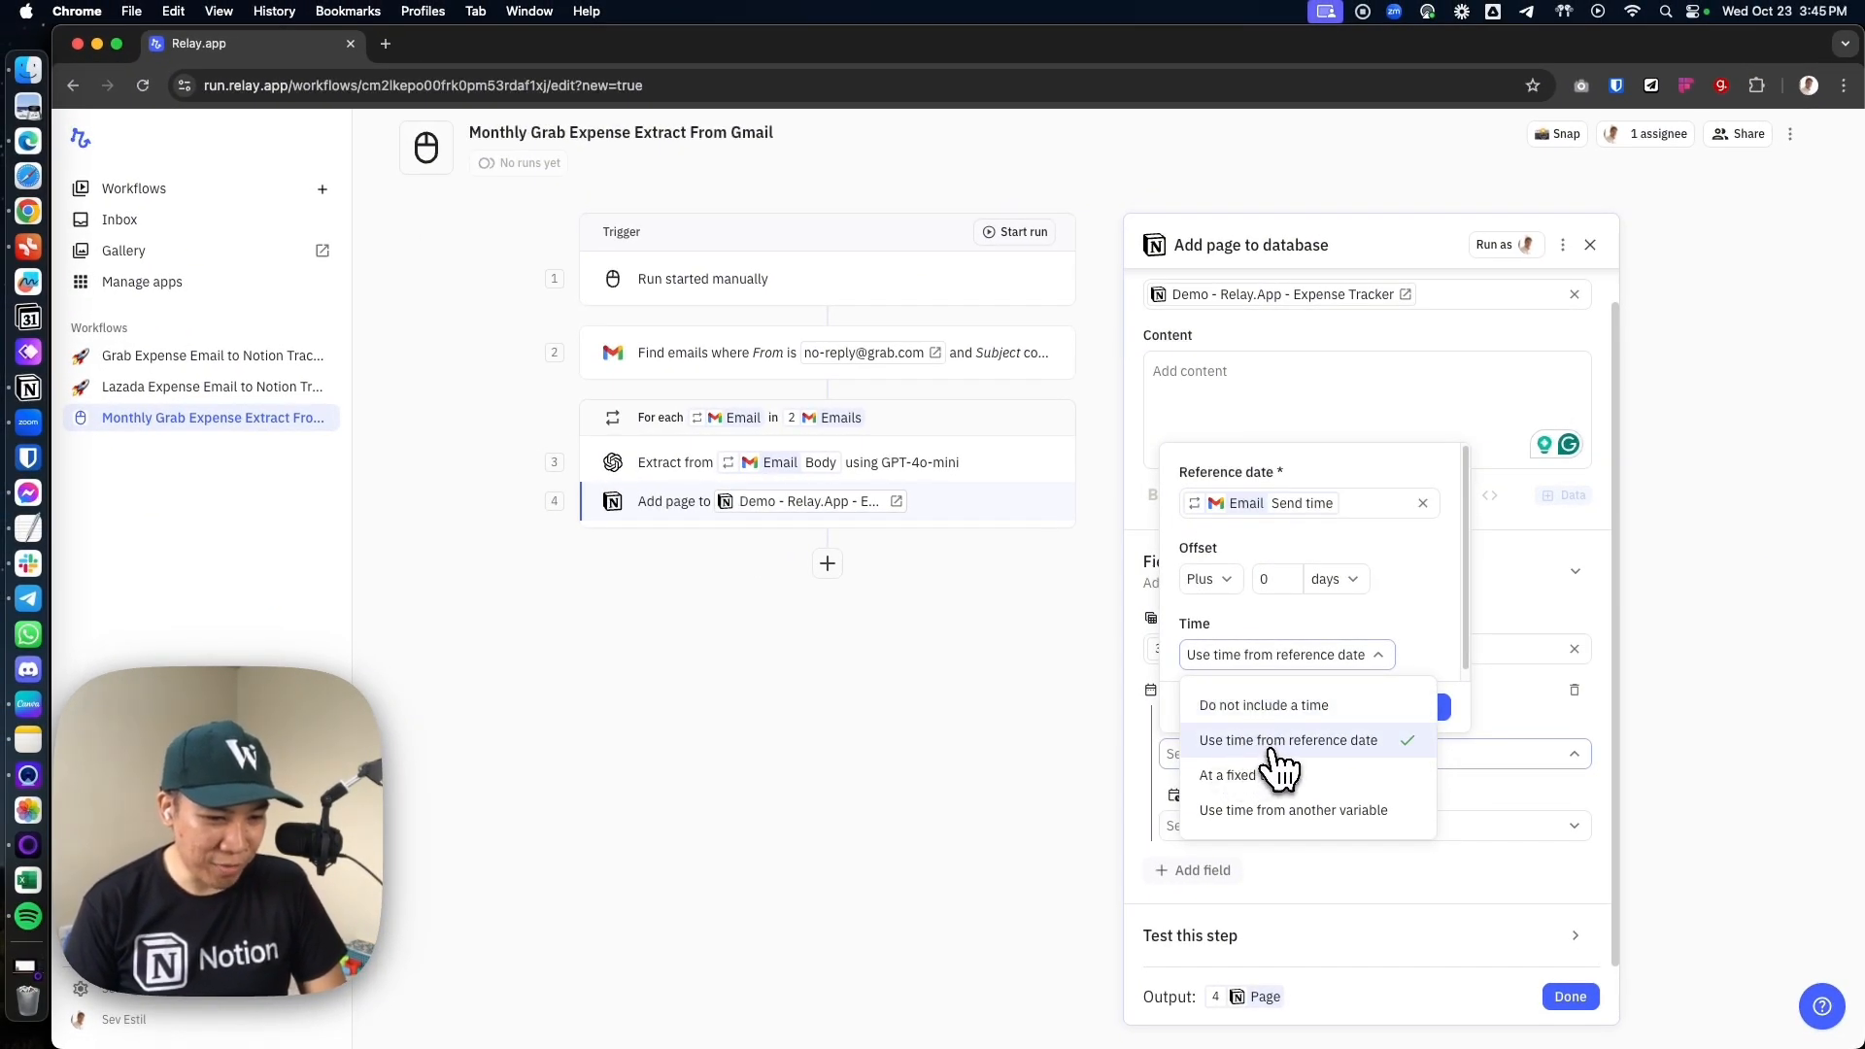
pyautogui.click(1272, 746)
pyautogui.click(1425, 708)
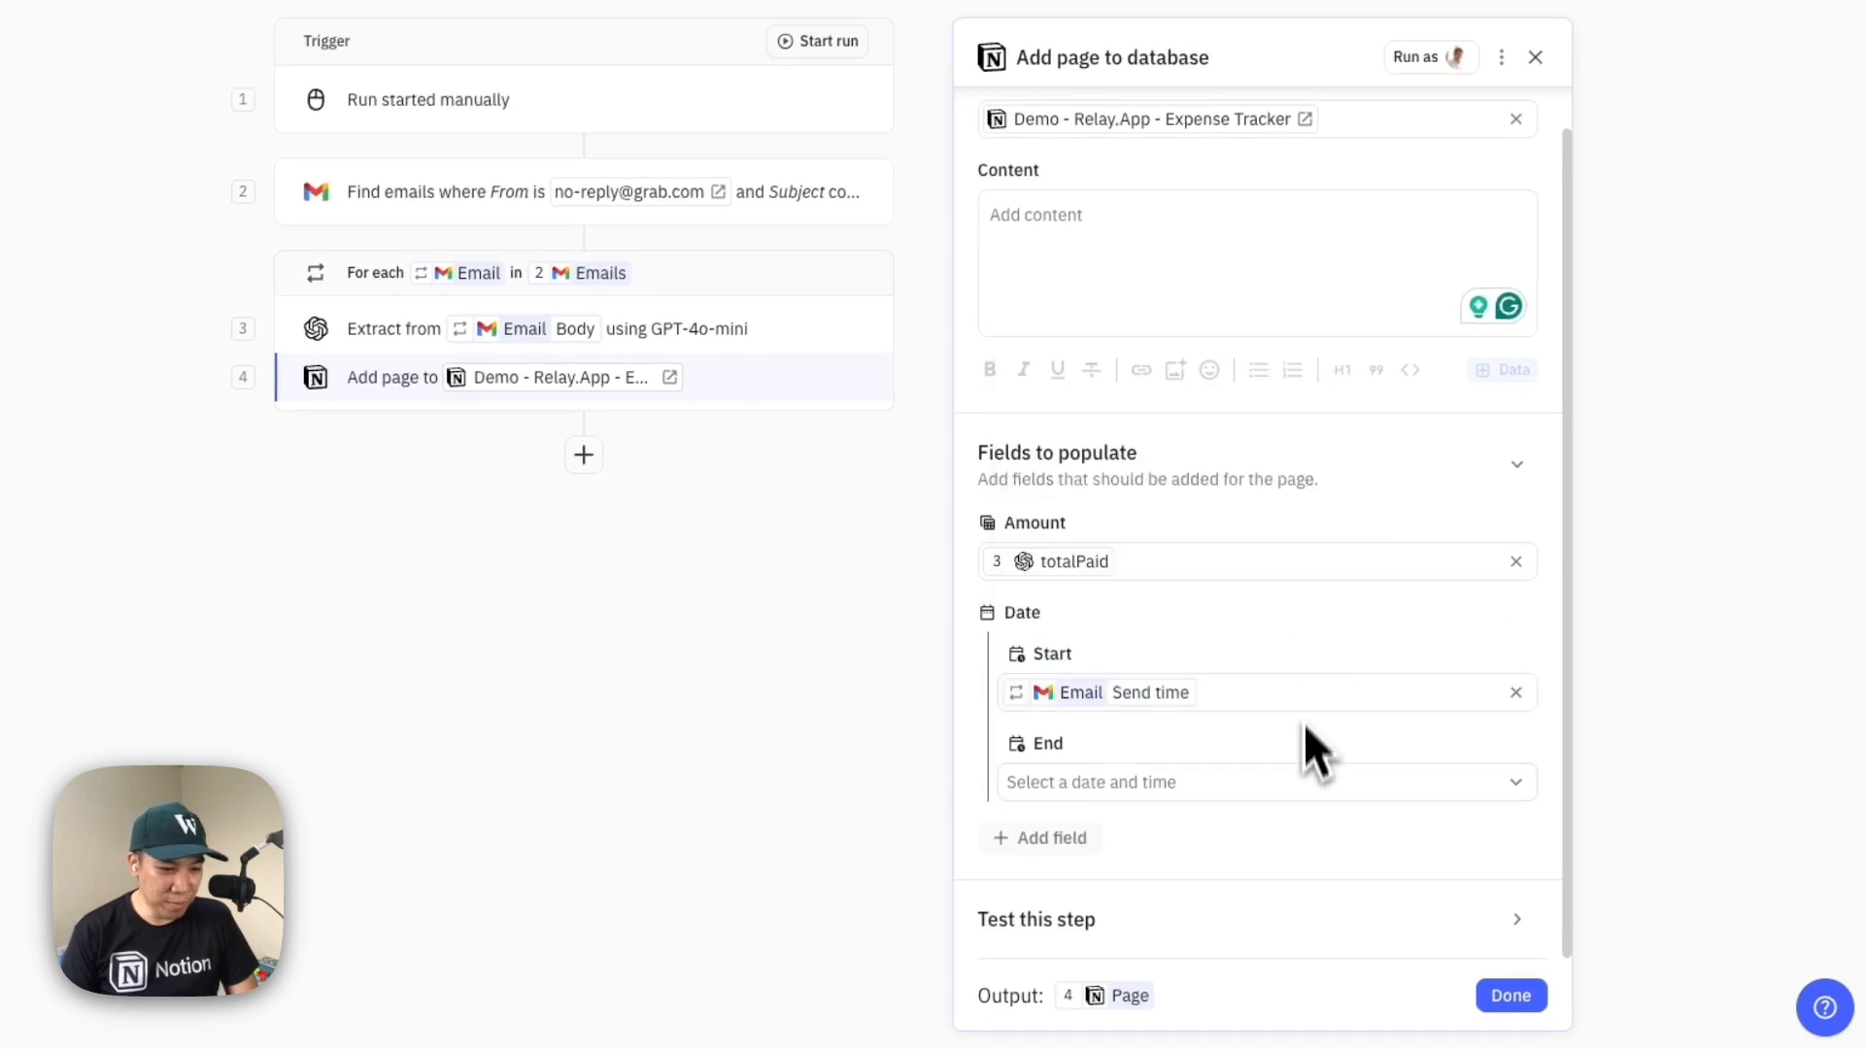
# Add the Name field with the value Grab and finish the Add page step
pyautogui.click(1078, 842)
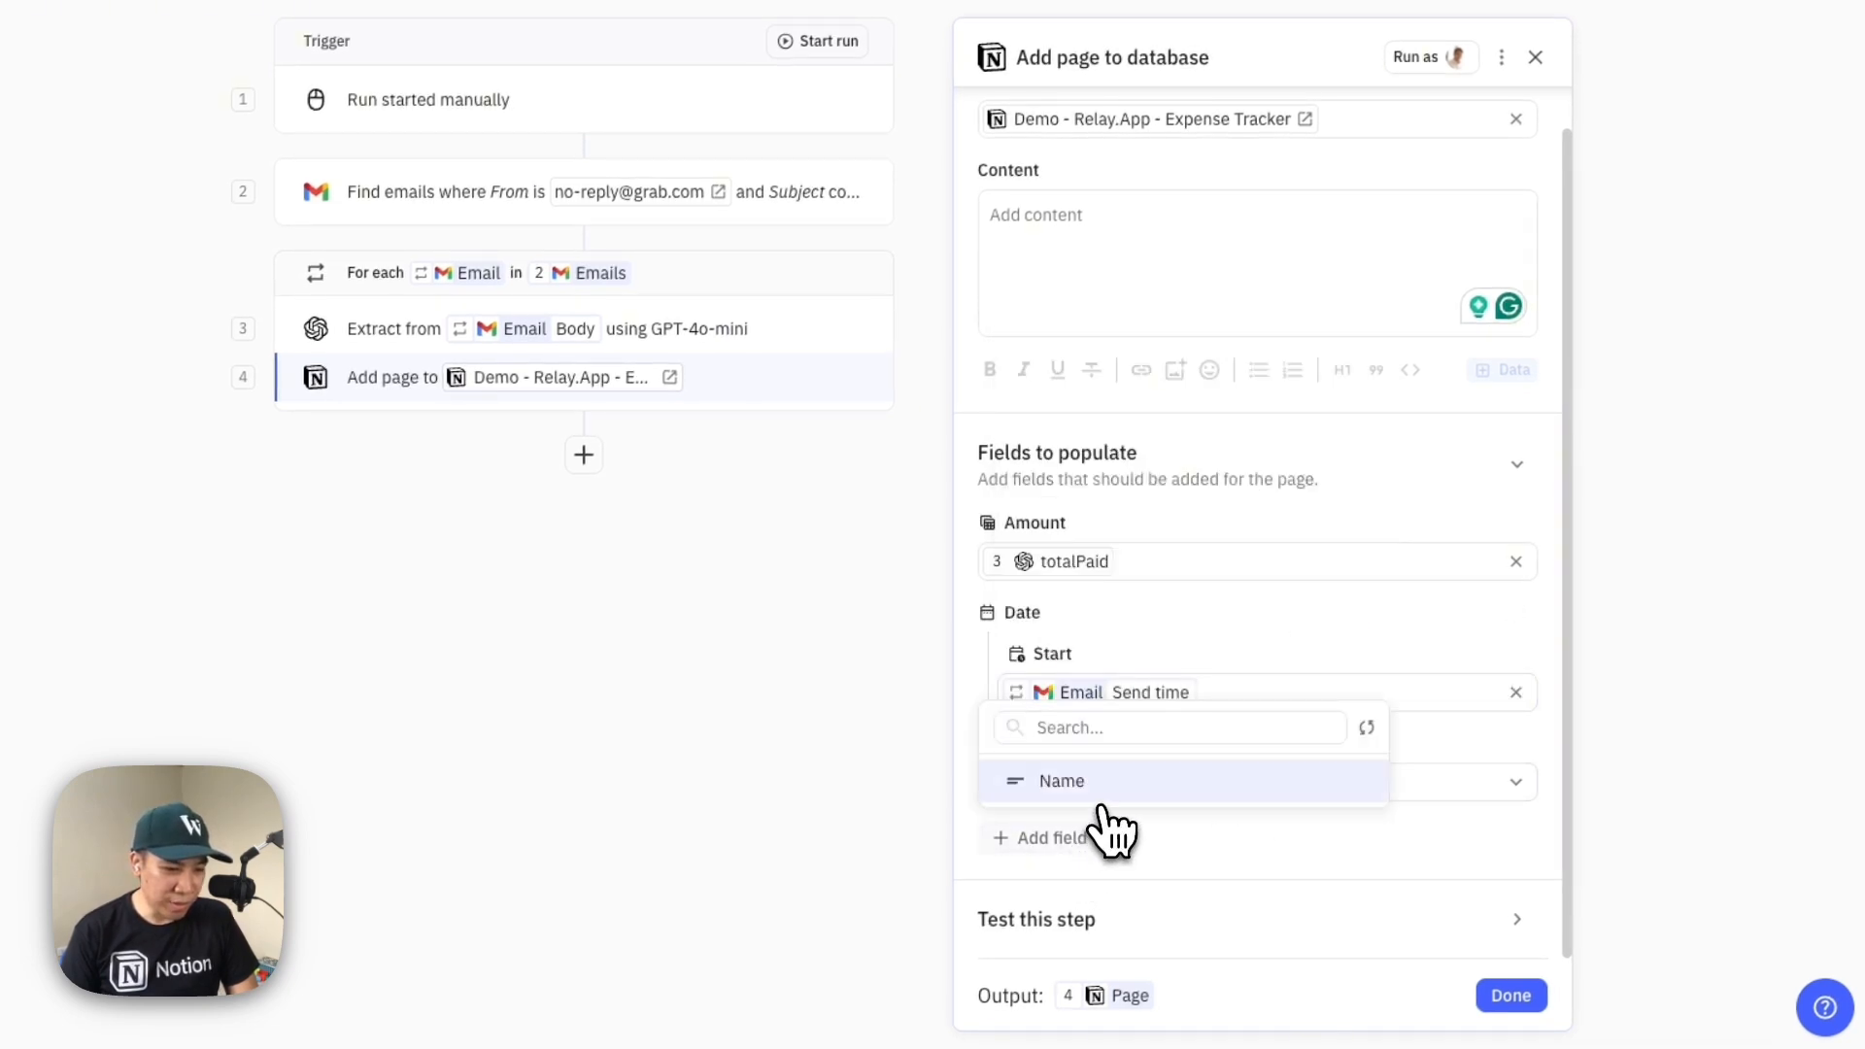
pyautogui.click(1127, 780)
pyautogui.scroll(-1, 1141, 801)
pyautogui.click(1131, 785)
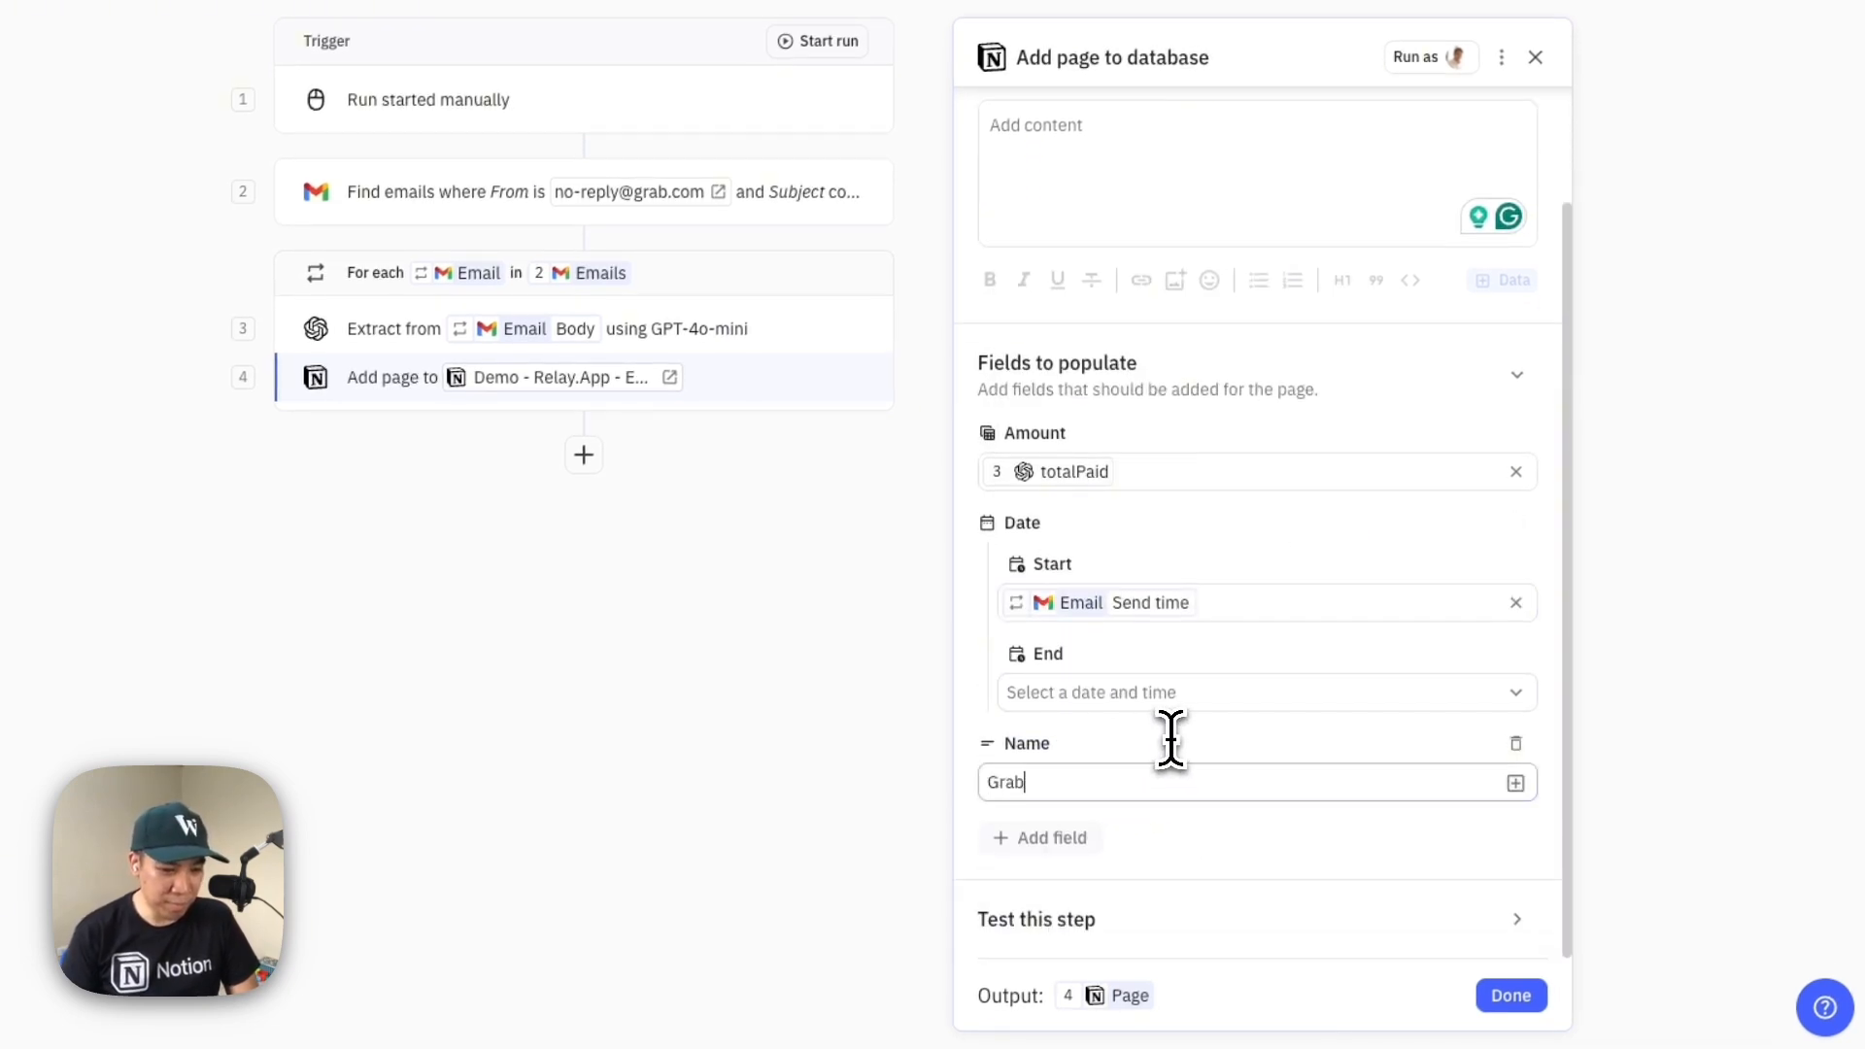
pyautogui.click(1529, 1008)
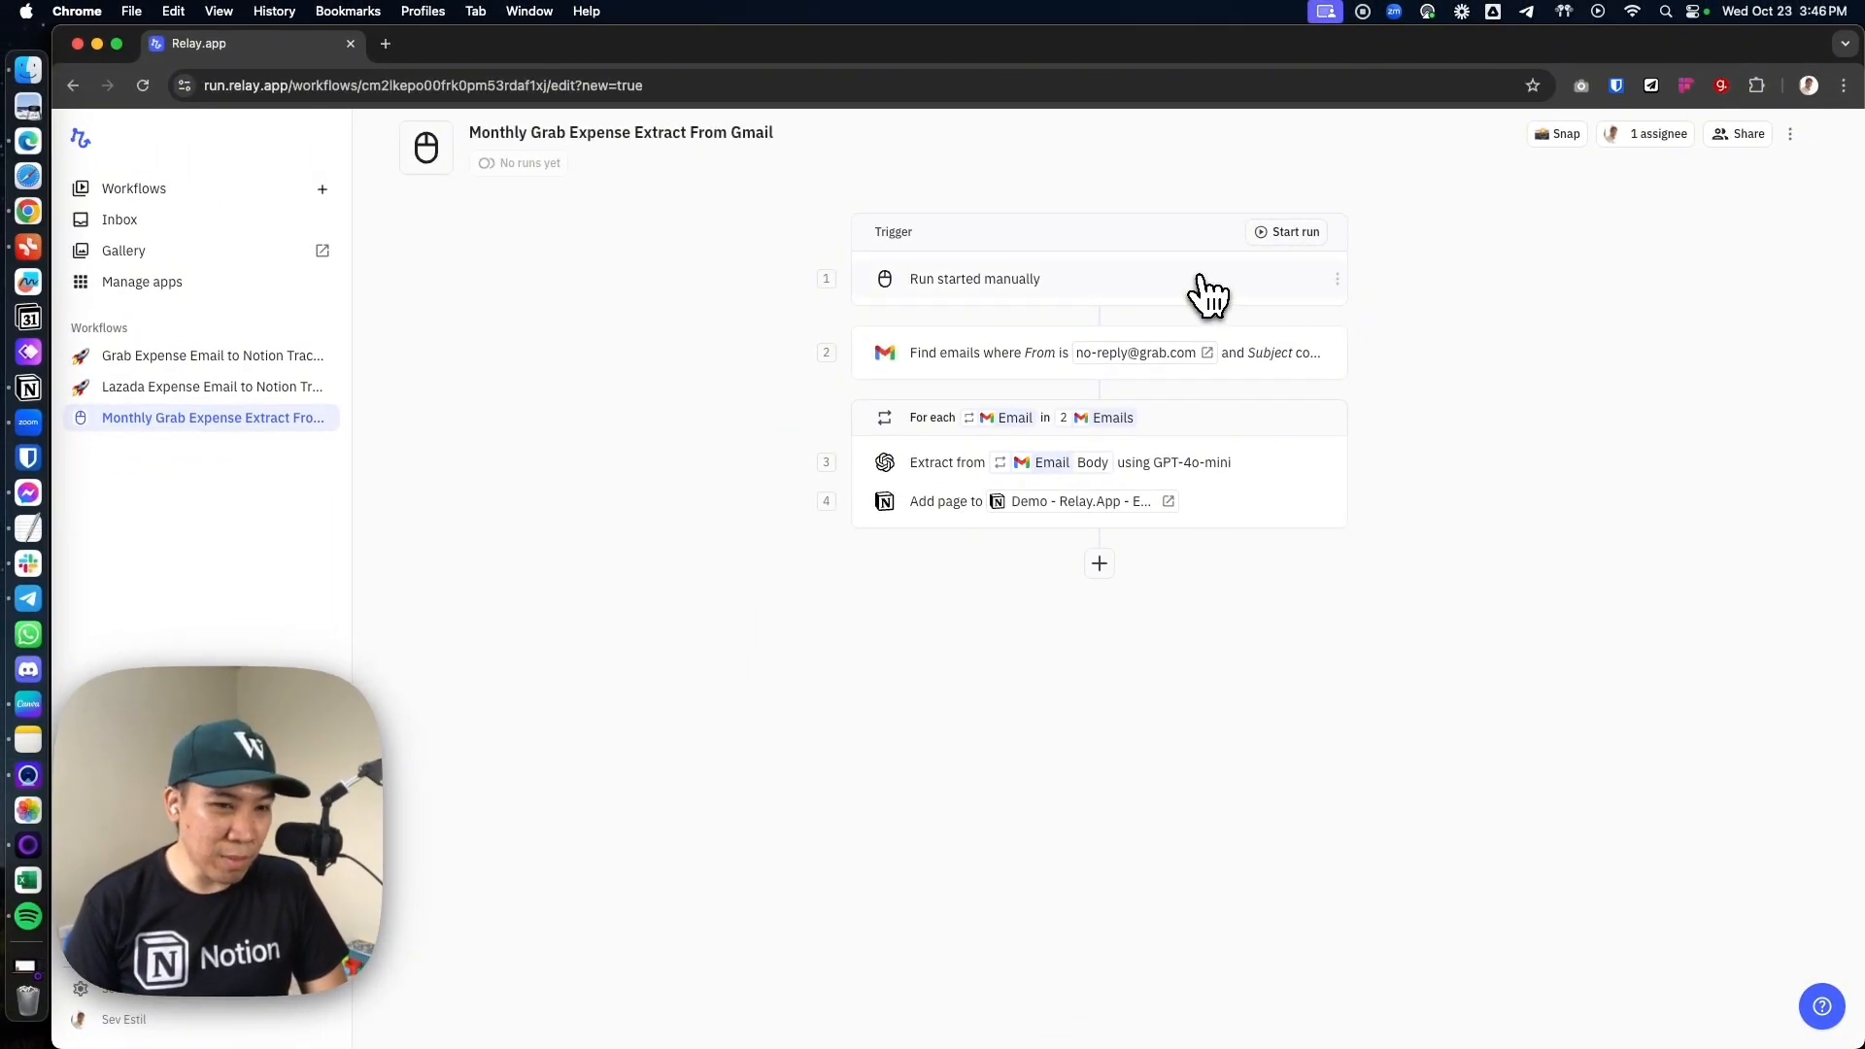
# Review the manual trigger's run inputs and start a run with start date October 6, 2024 and end date October 19, 2024
pyautogui.click(1190, 282)
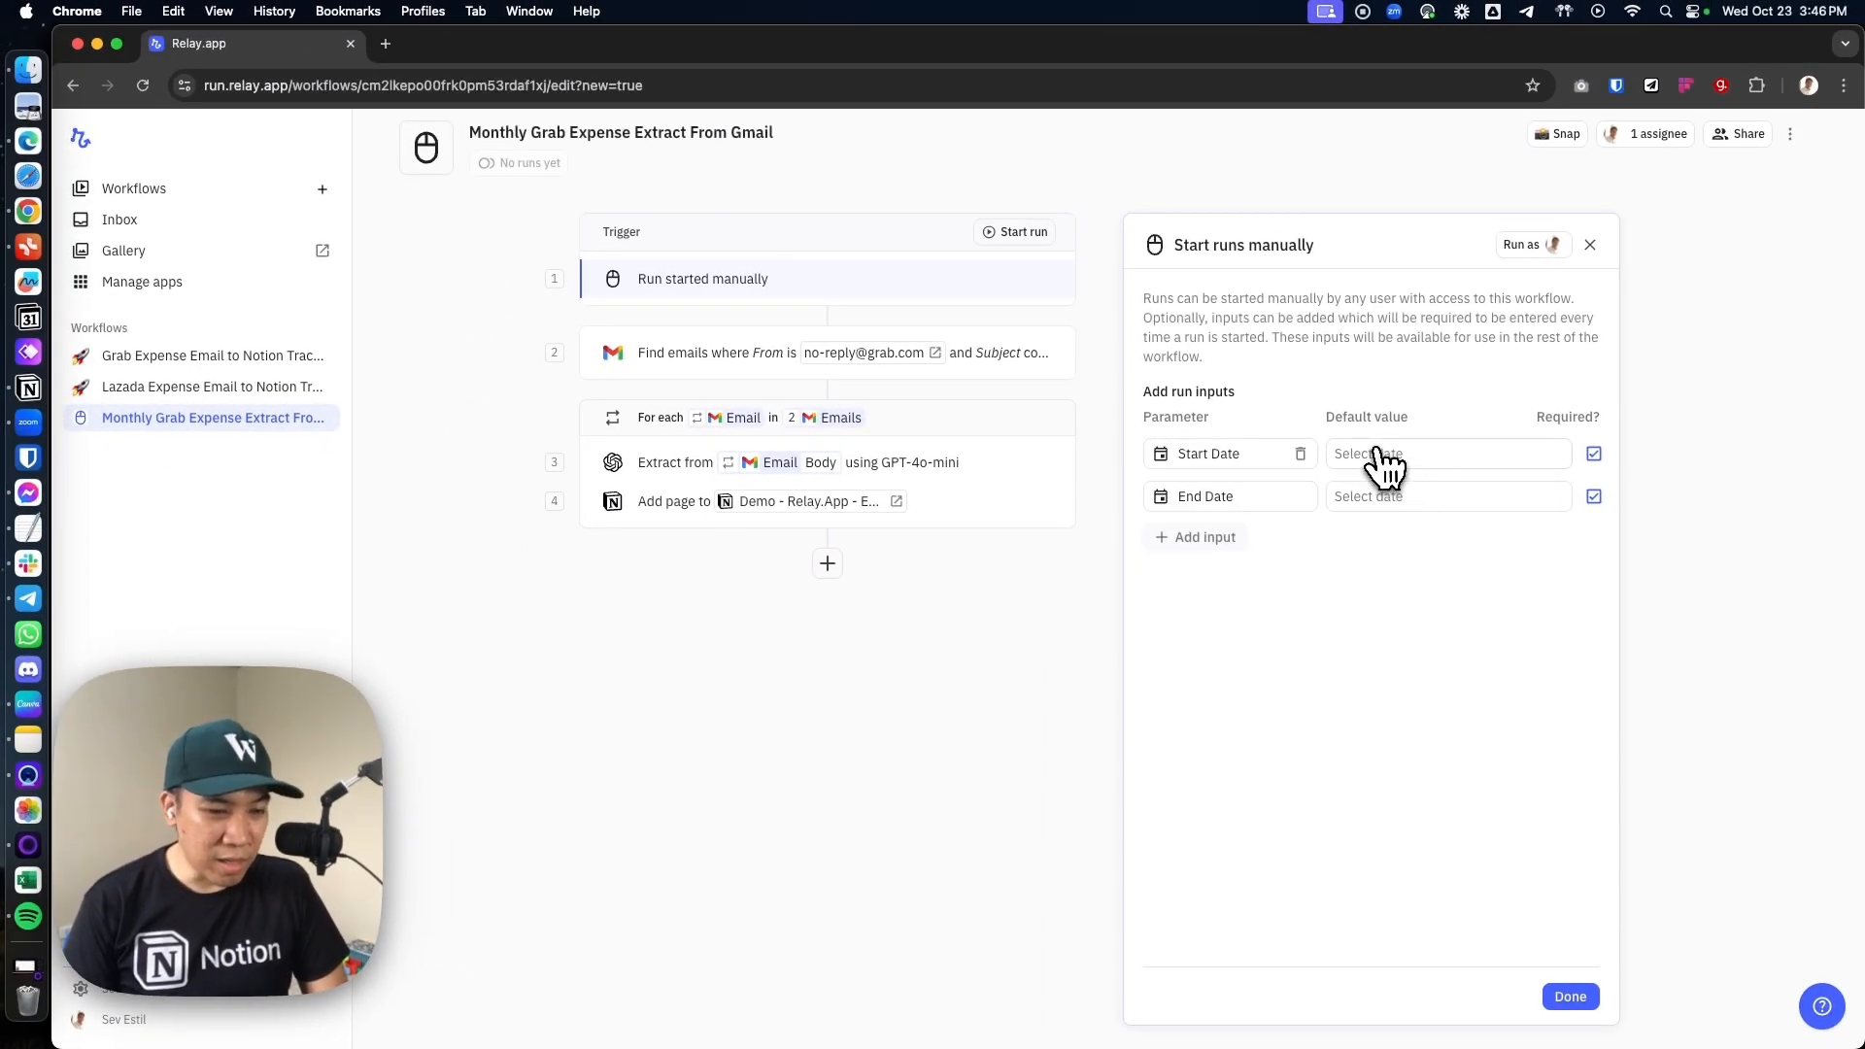
pyautogui.click(1569, 997)
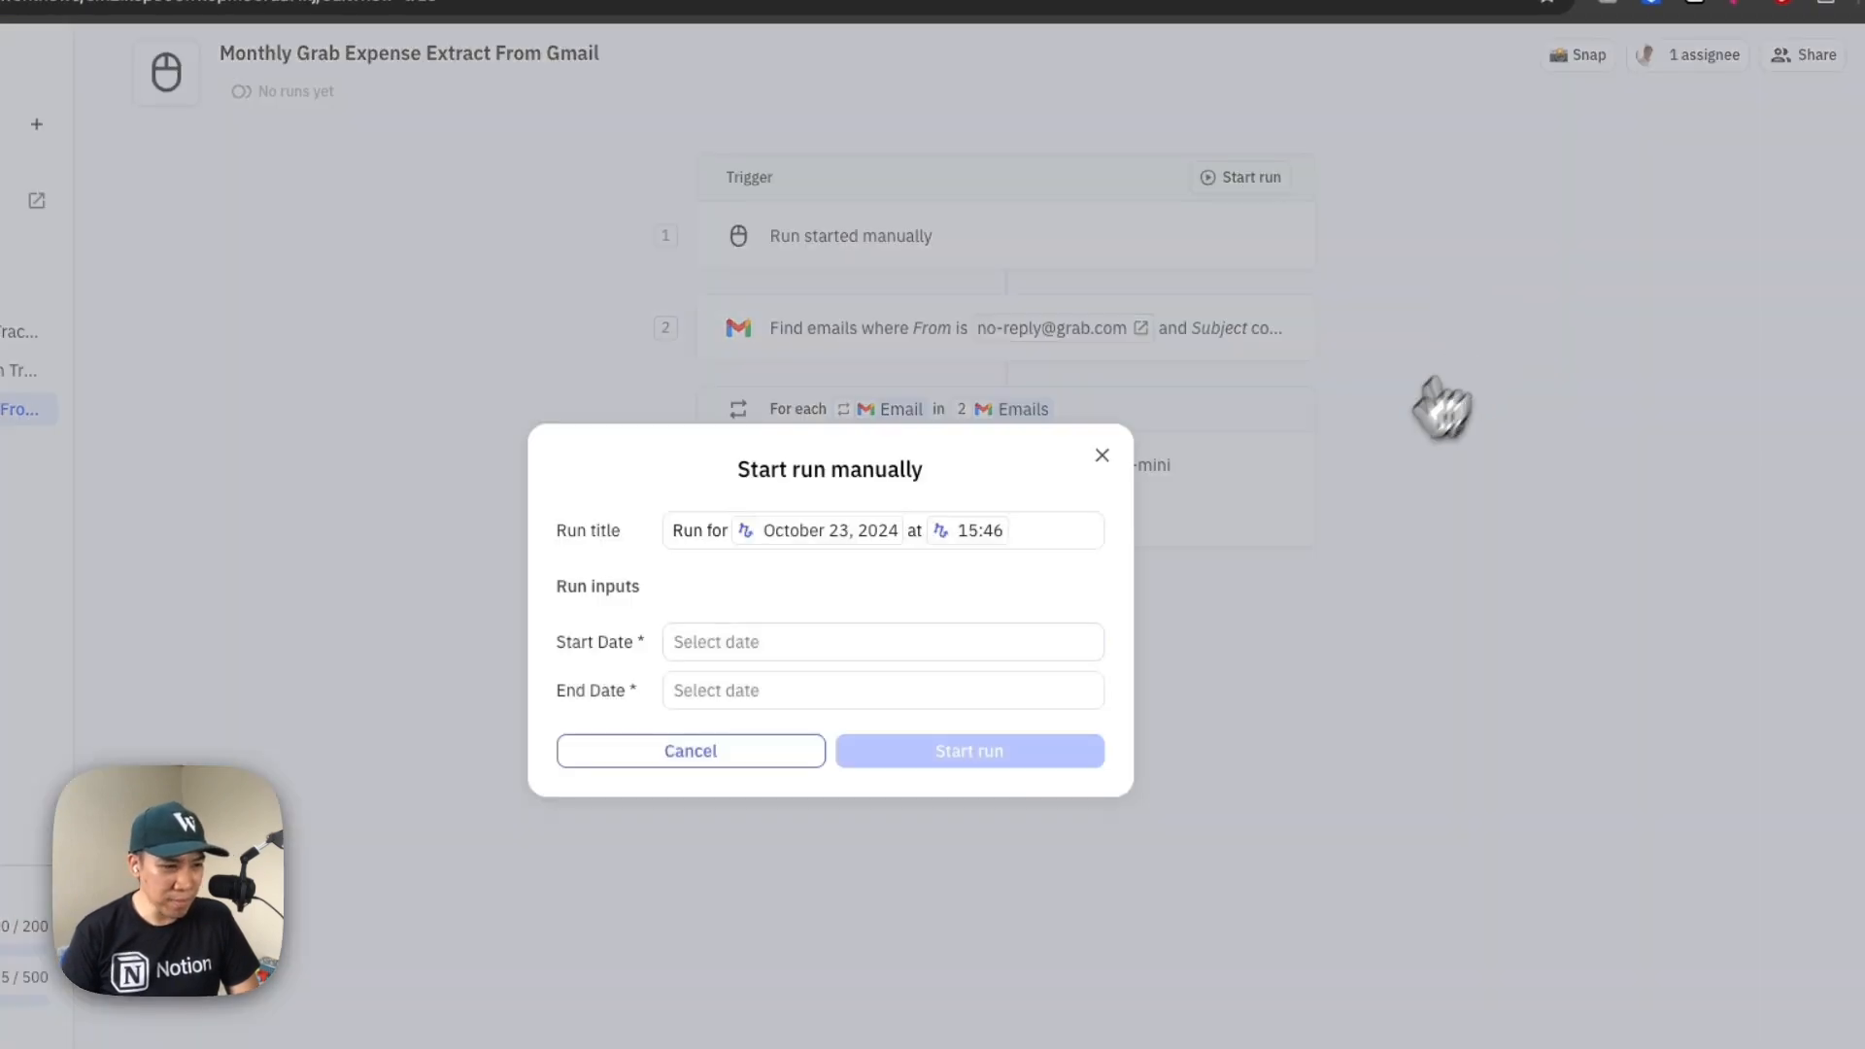
pyautogui.click(826, 646)
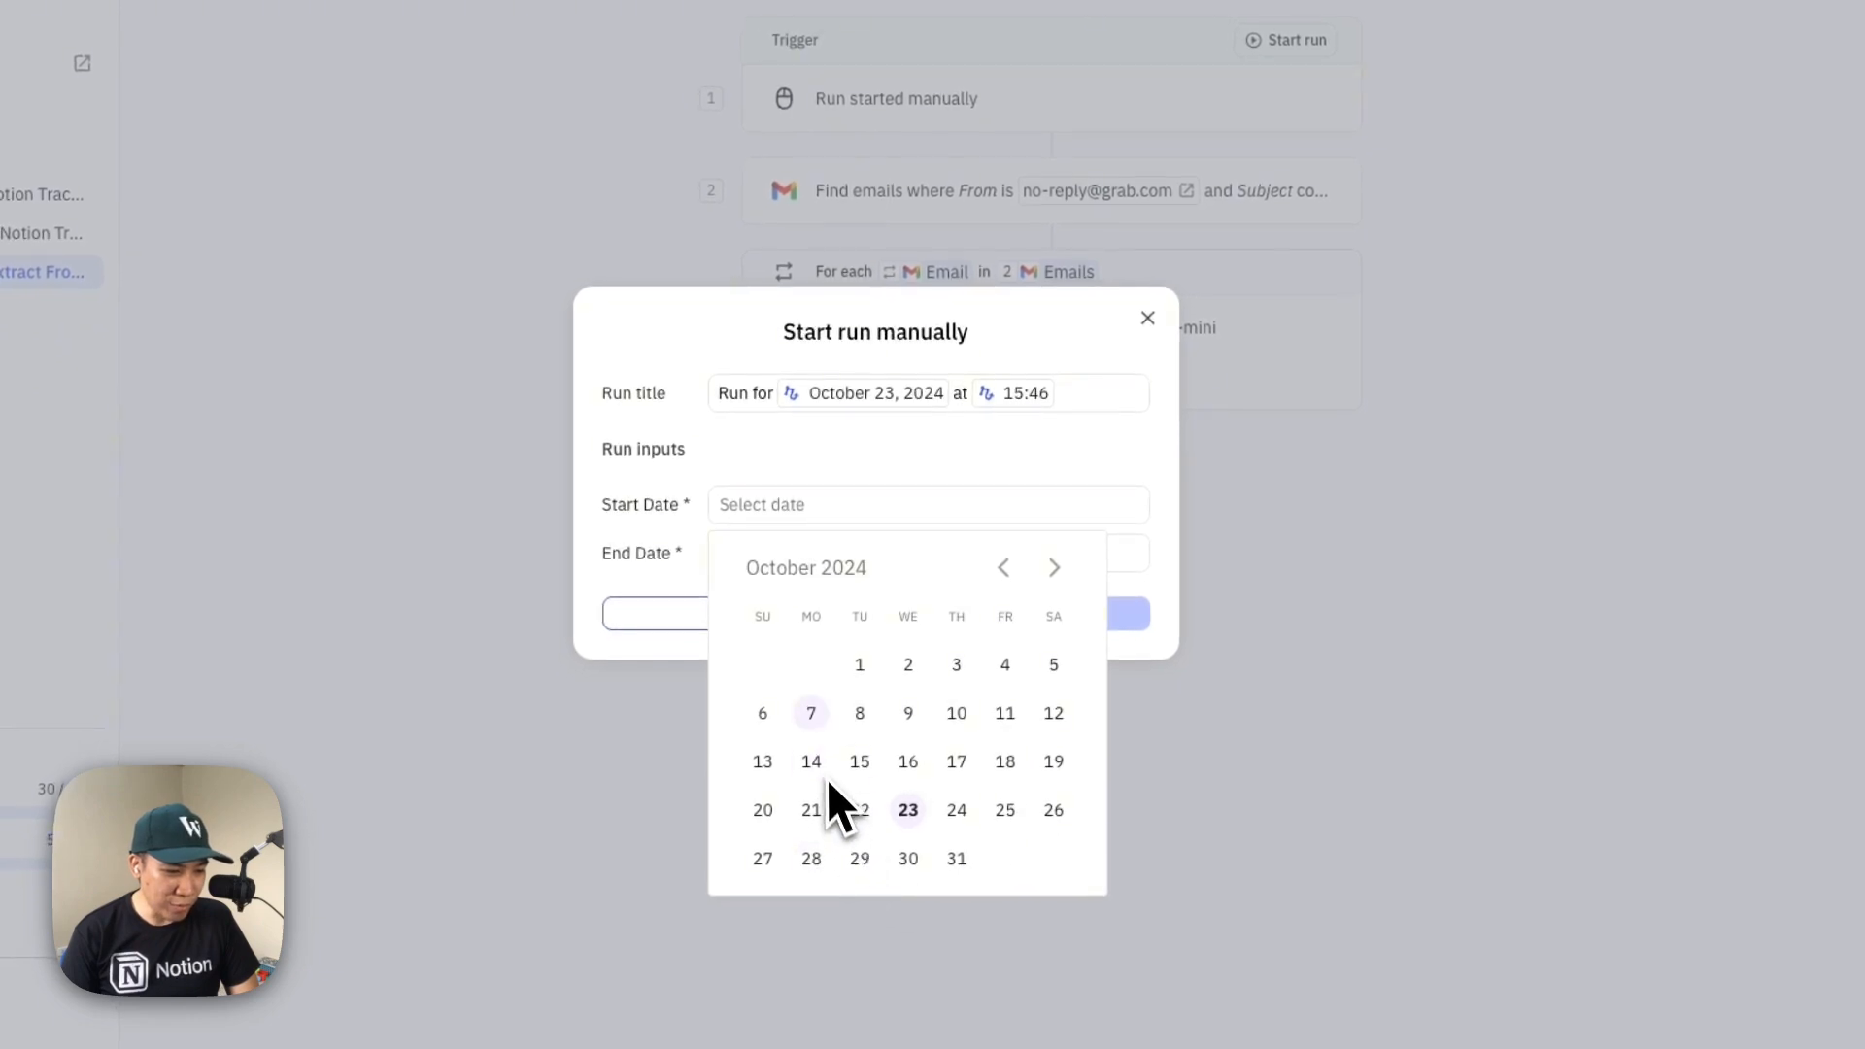
pyautogui.click(764, 716)
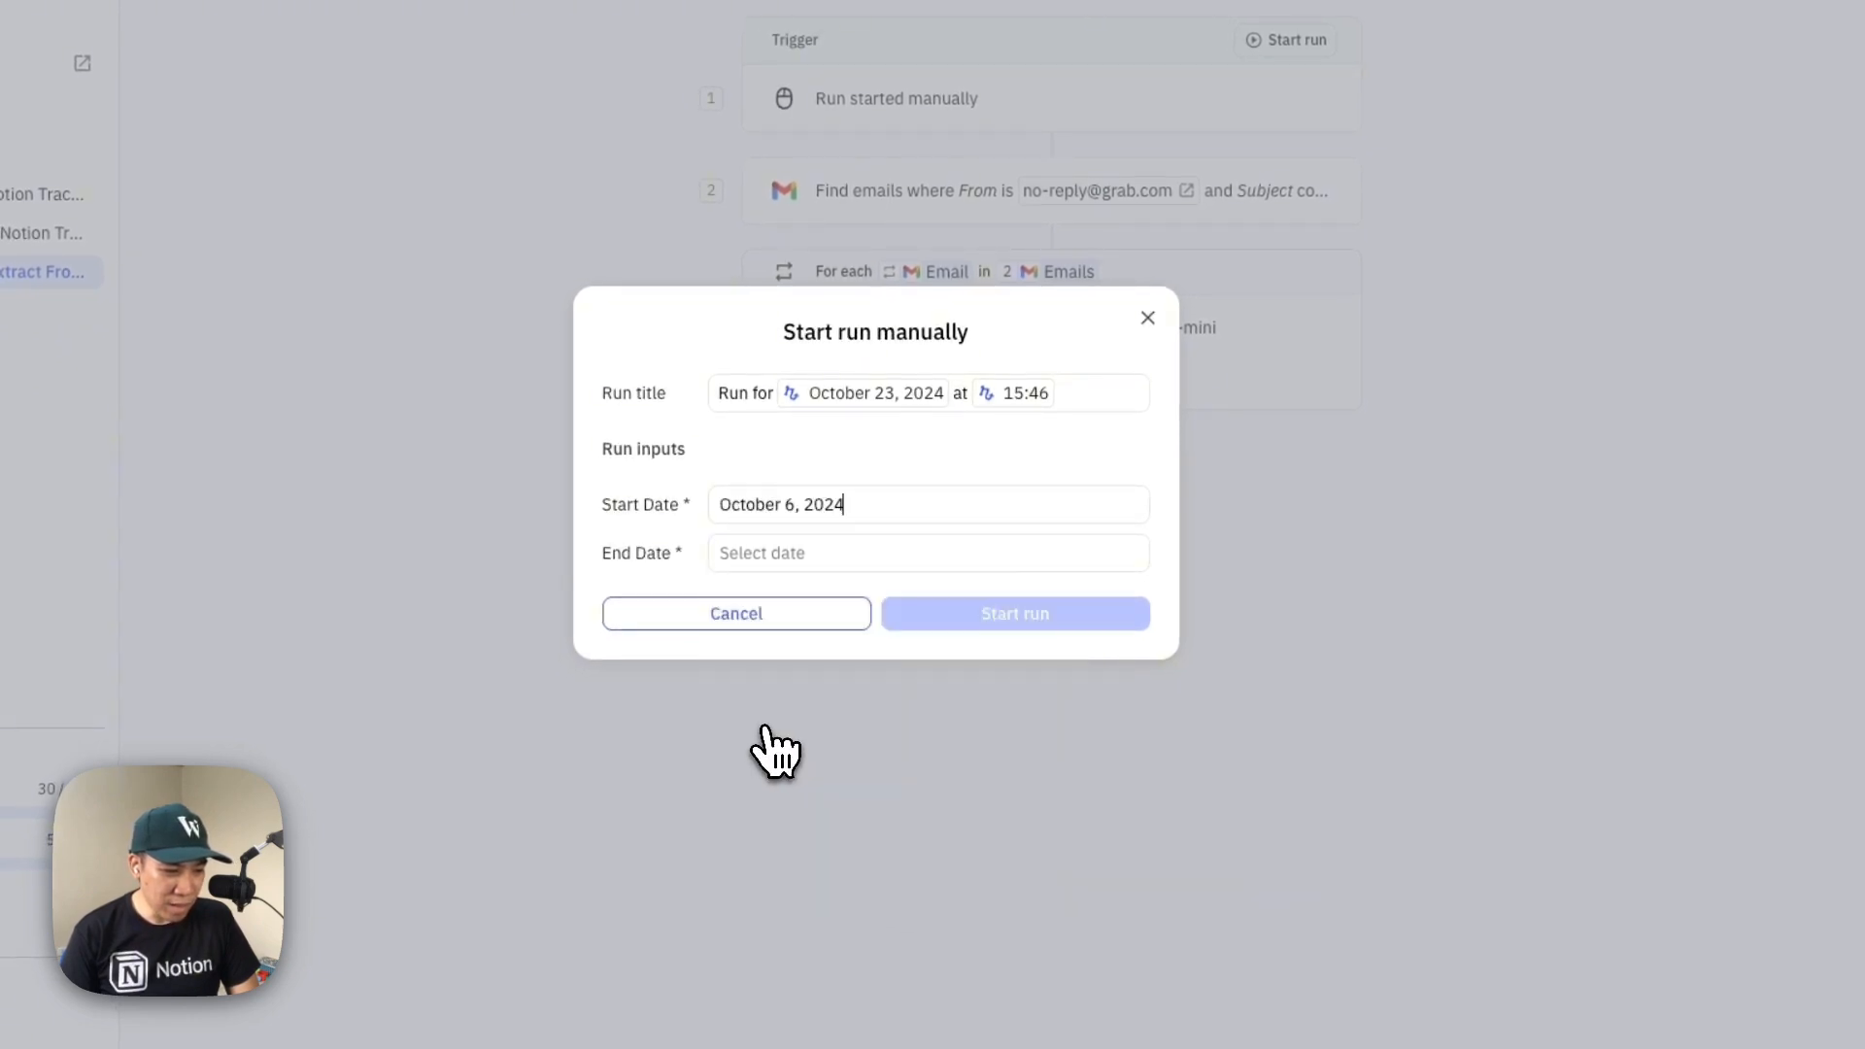
pyautogui.click(797, 559)
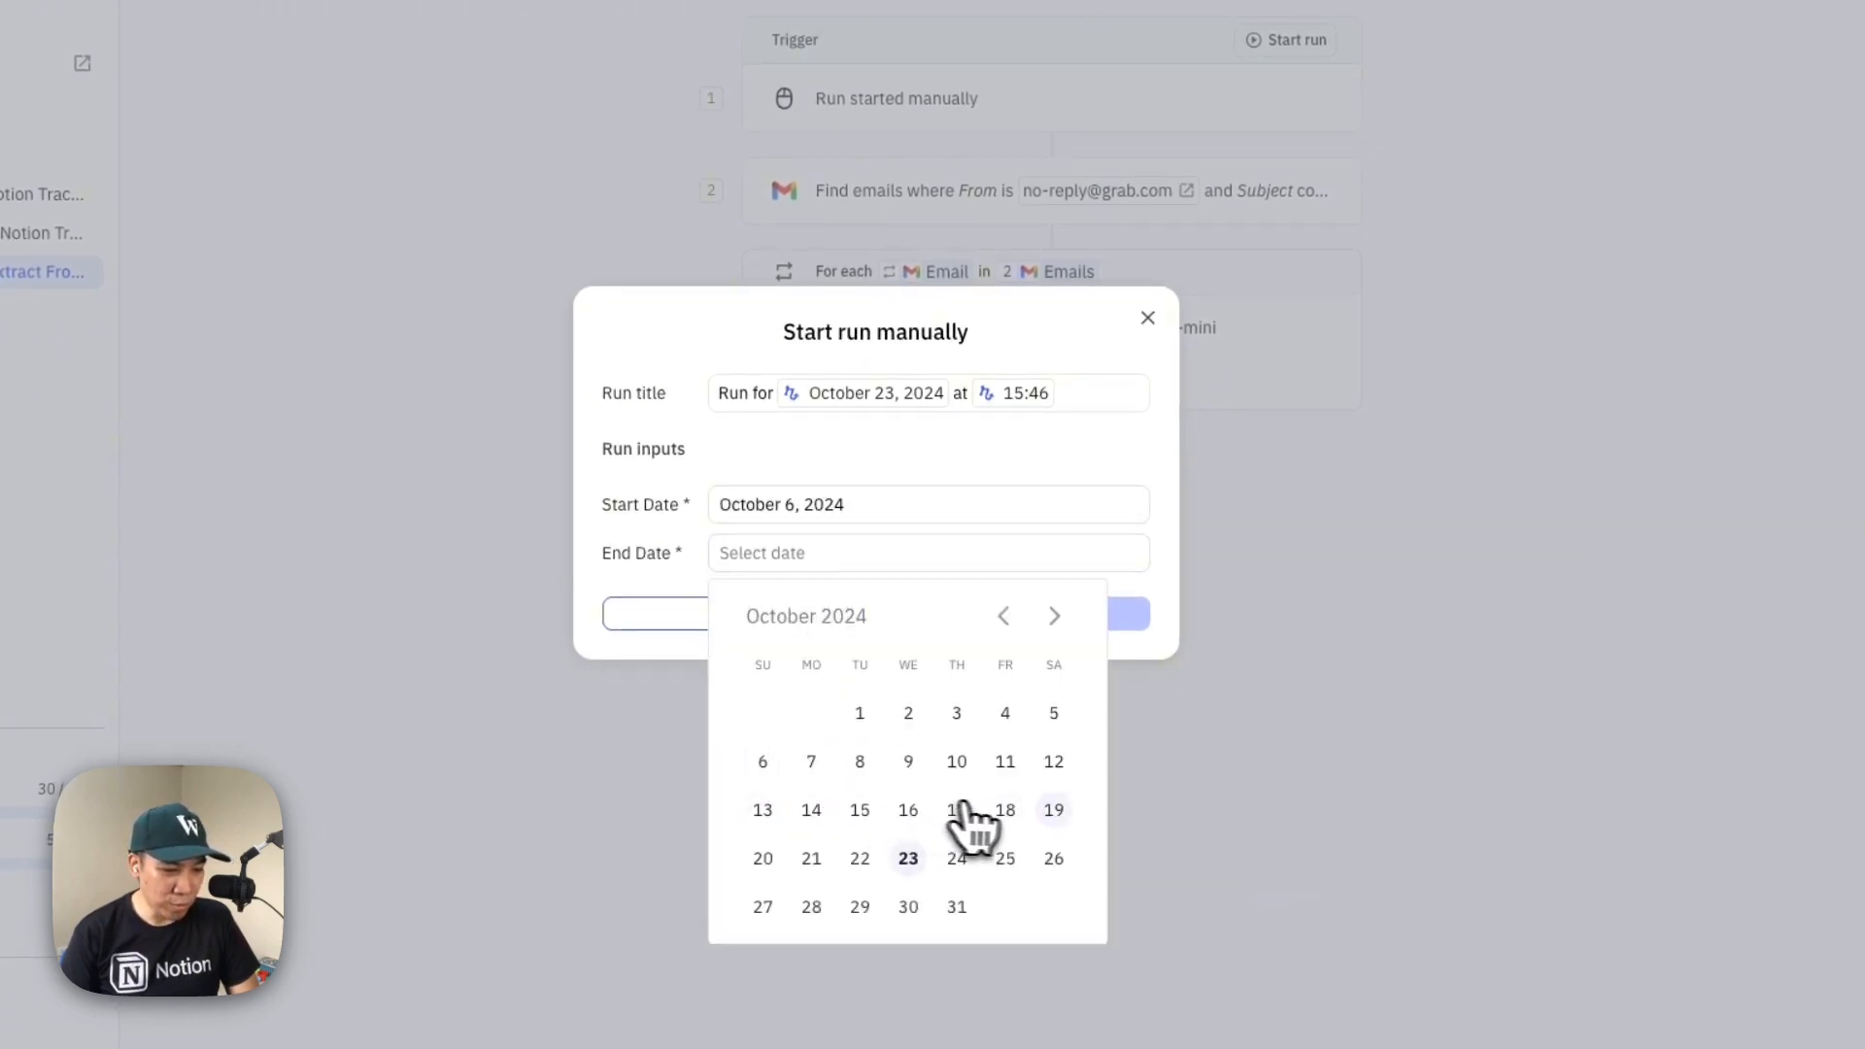
pyautogui.click(1054, 812)
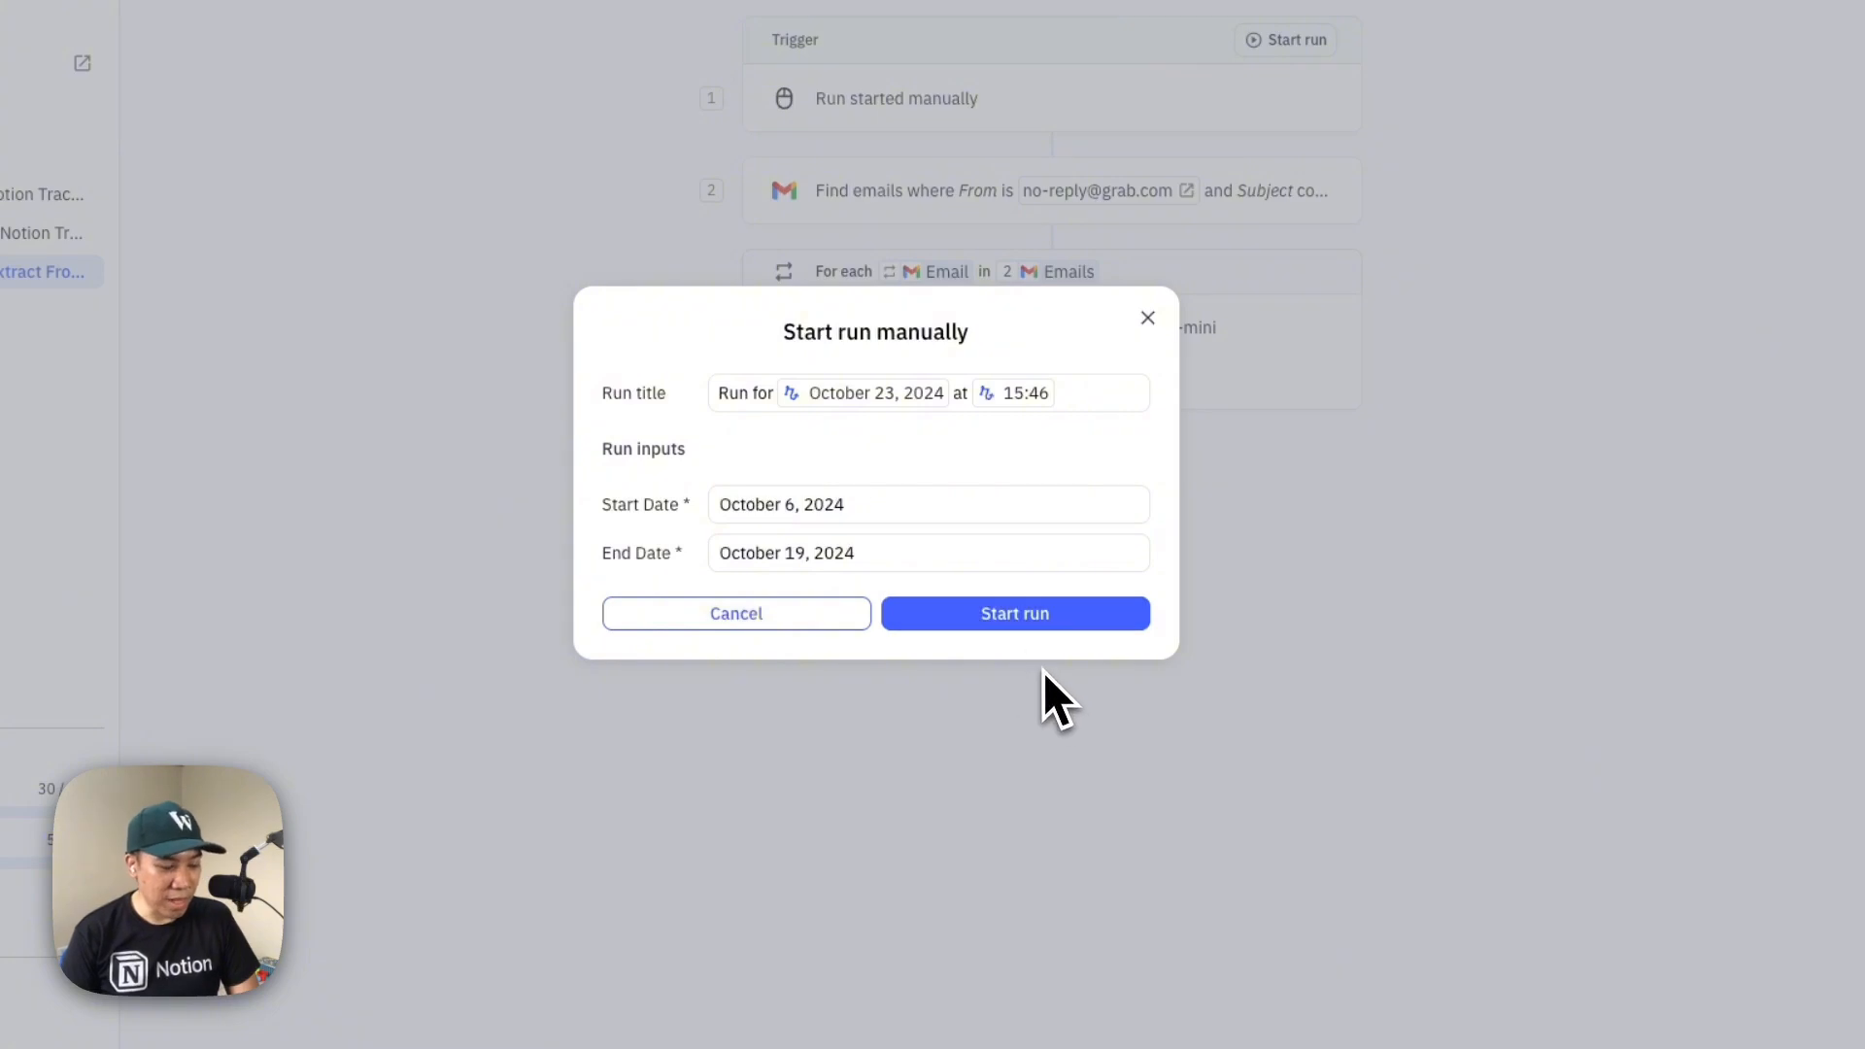
pyautogui.click(1008, 624)
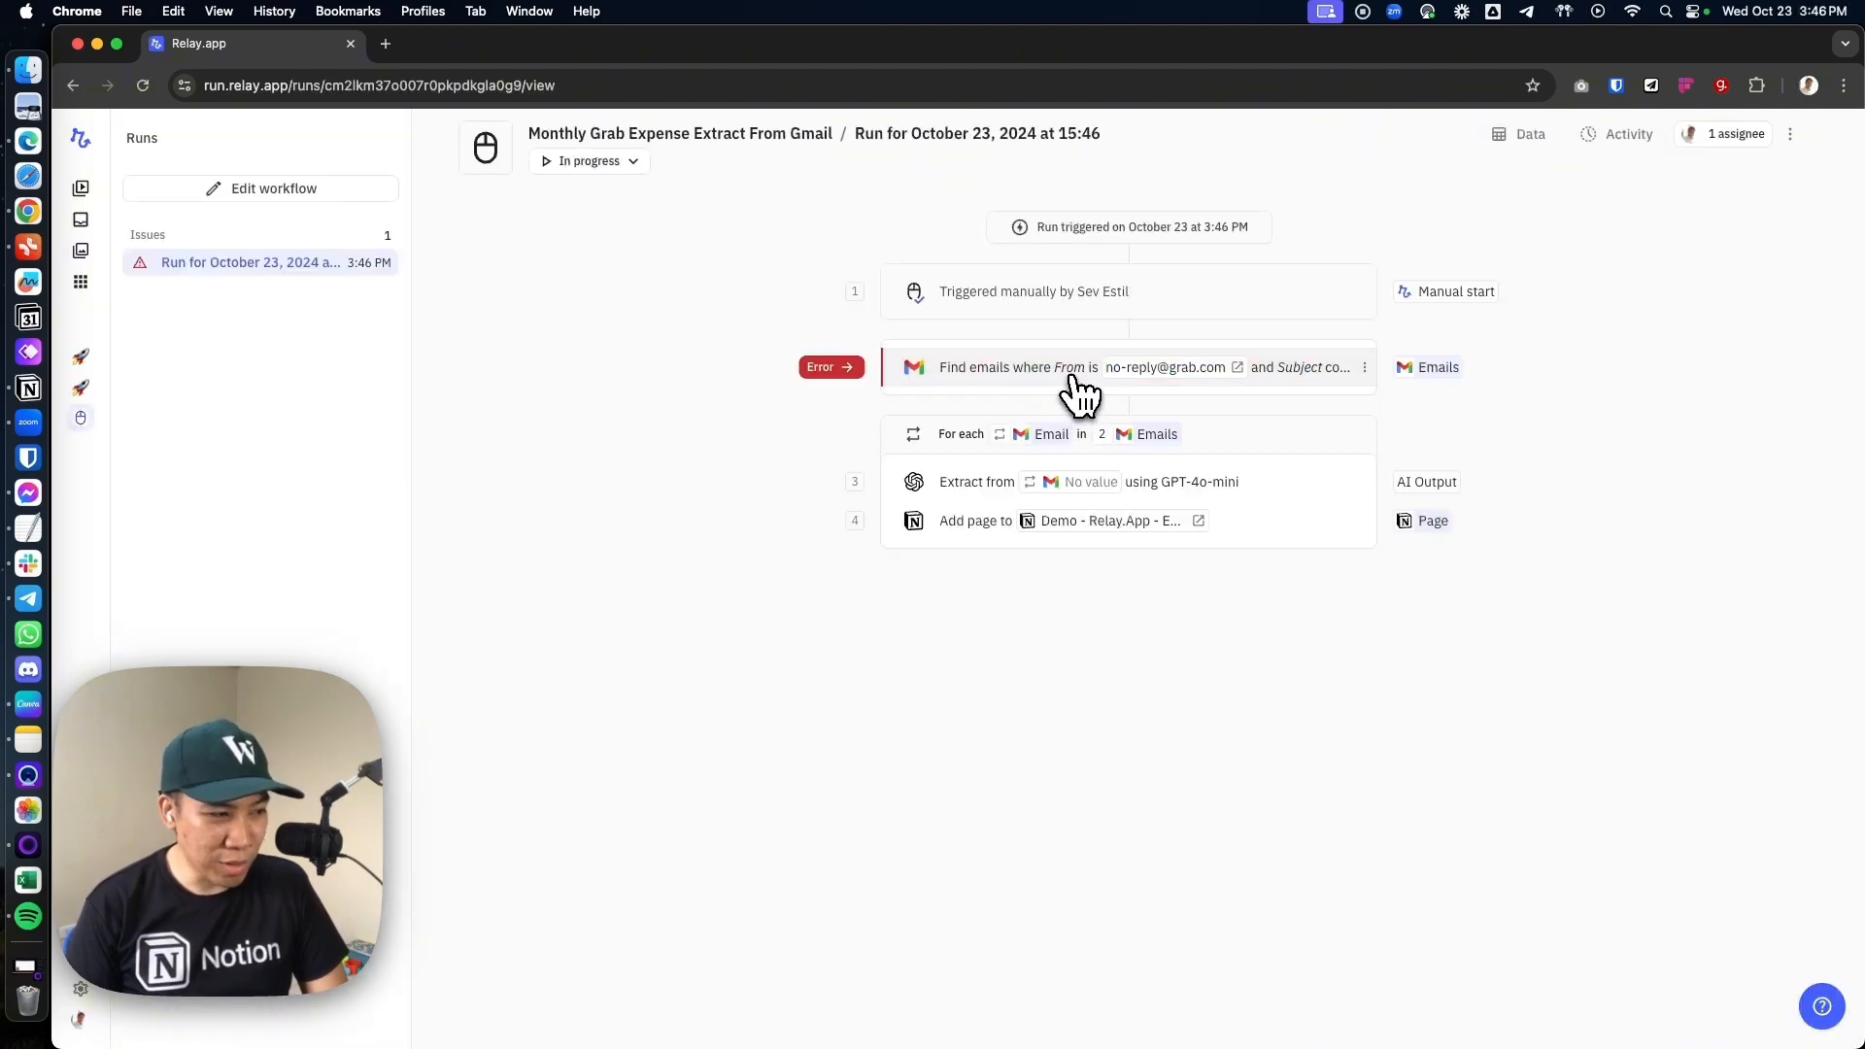
# Open the Find emails step in the run and examine its error details and available options
pyautogui.click(1093, 382)
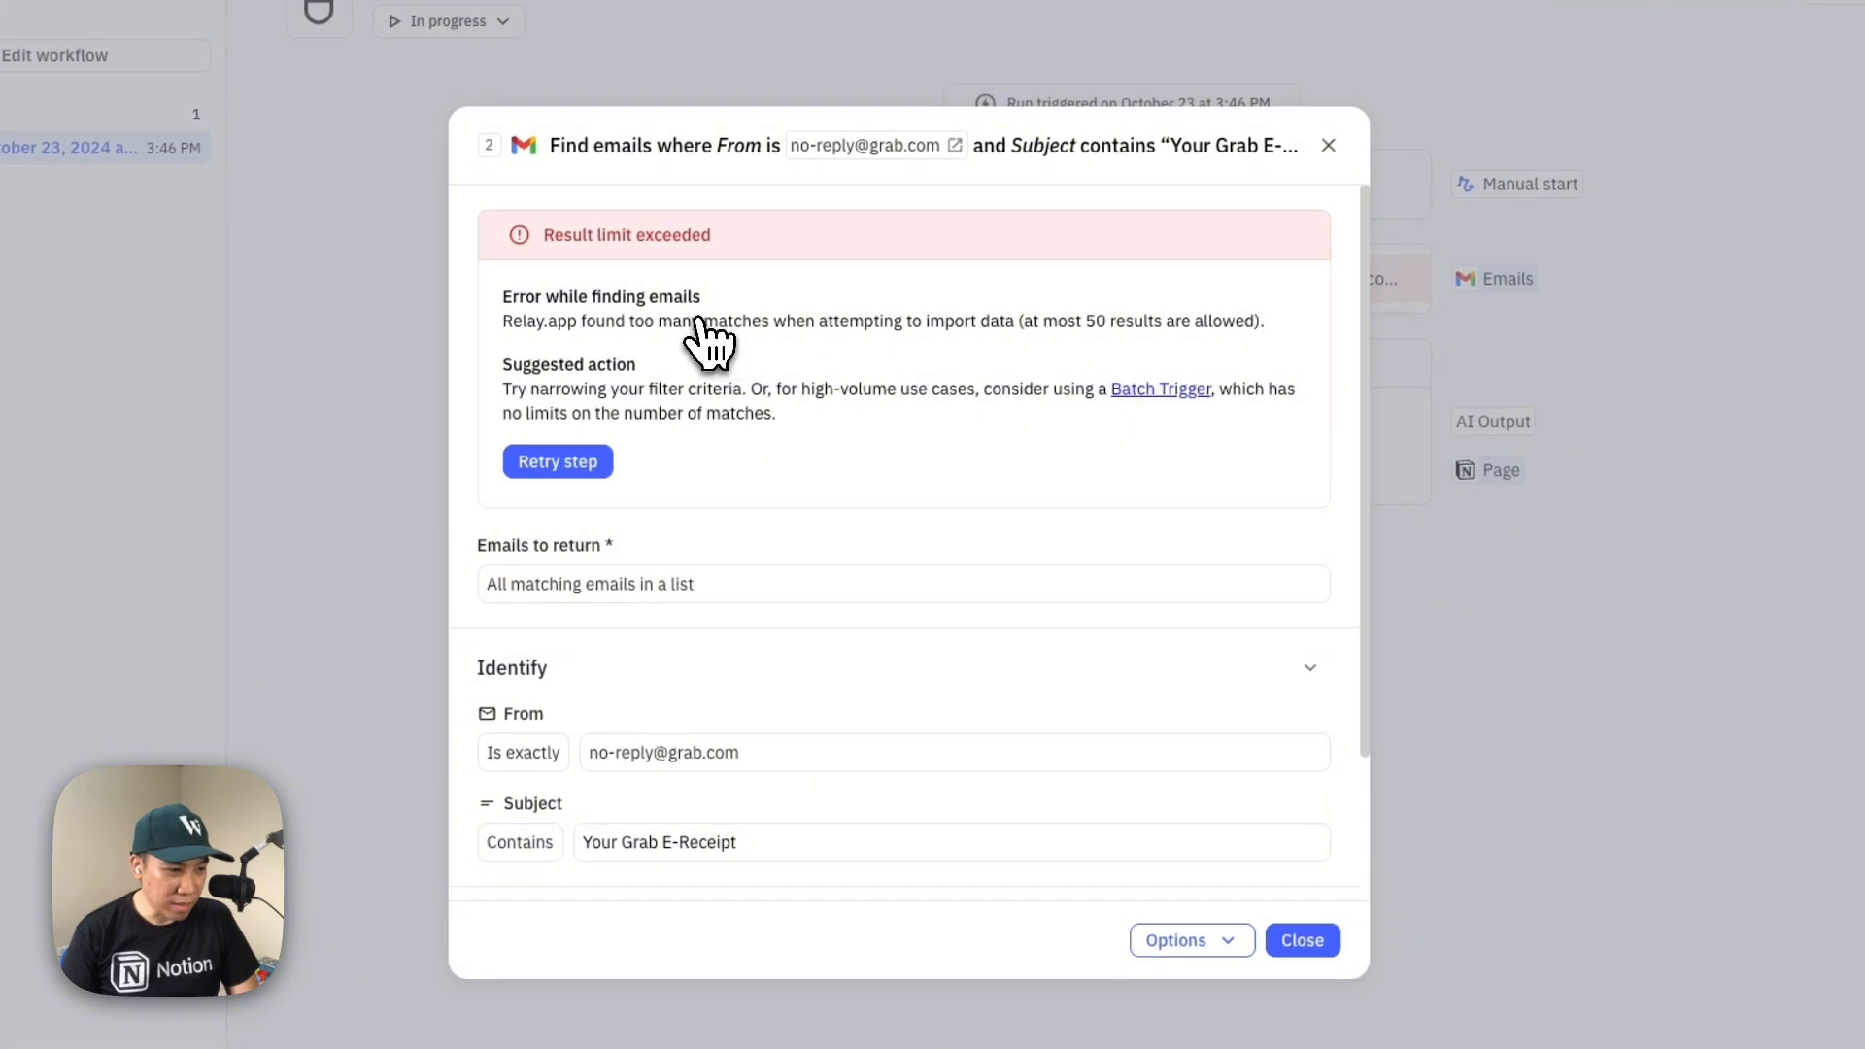
pyautogui.click(1234, 941)
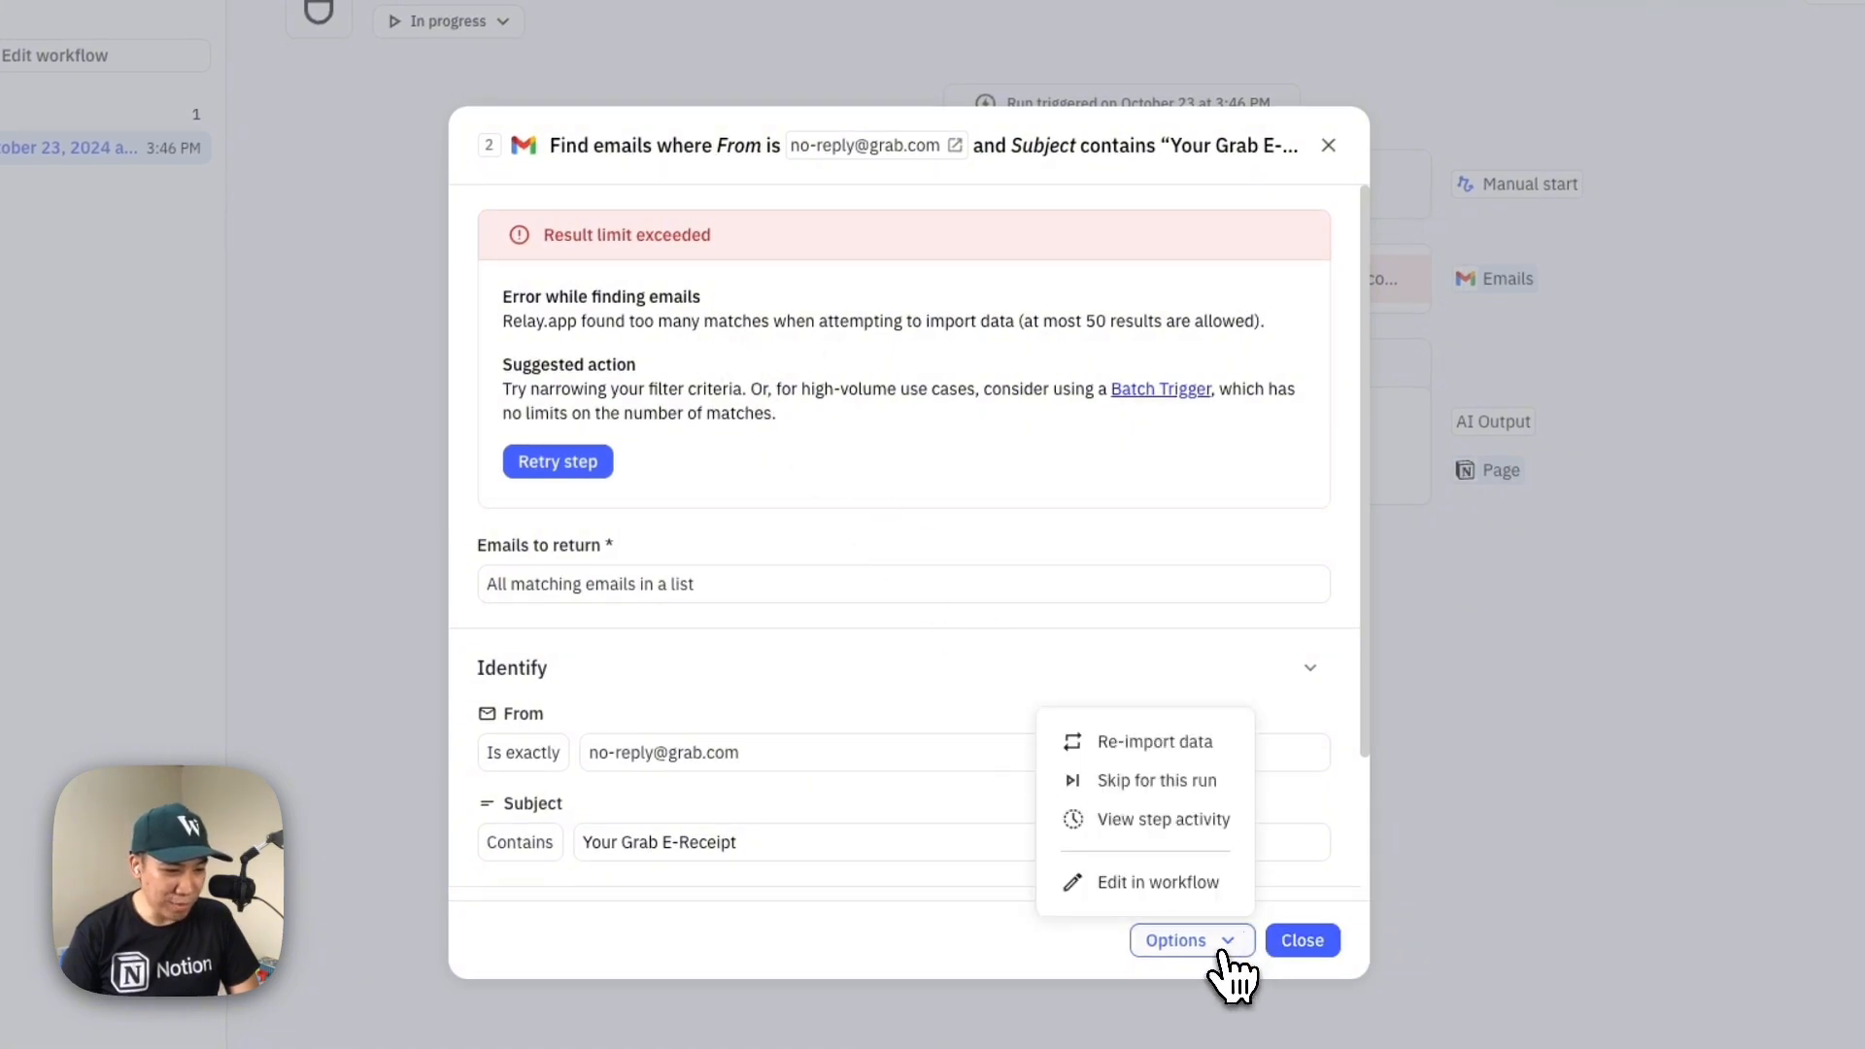
pyautogui.click(1226, 954)
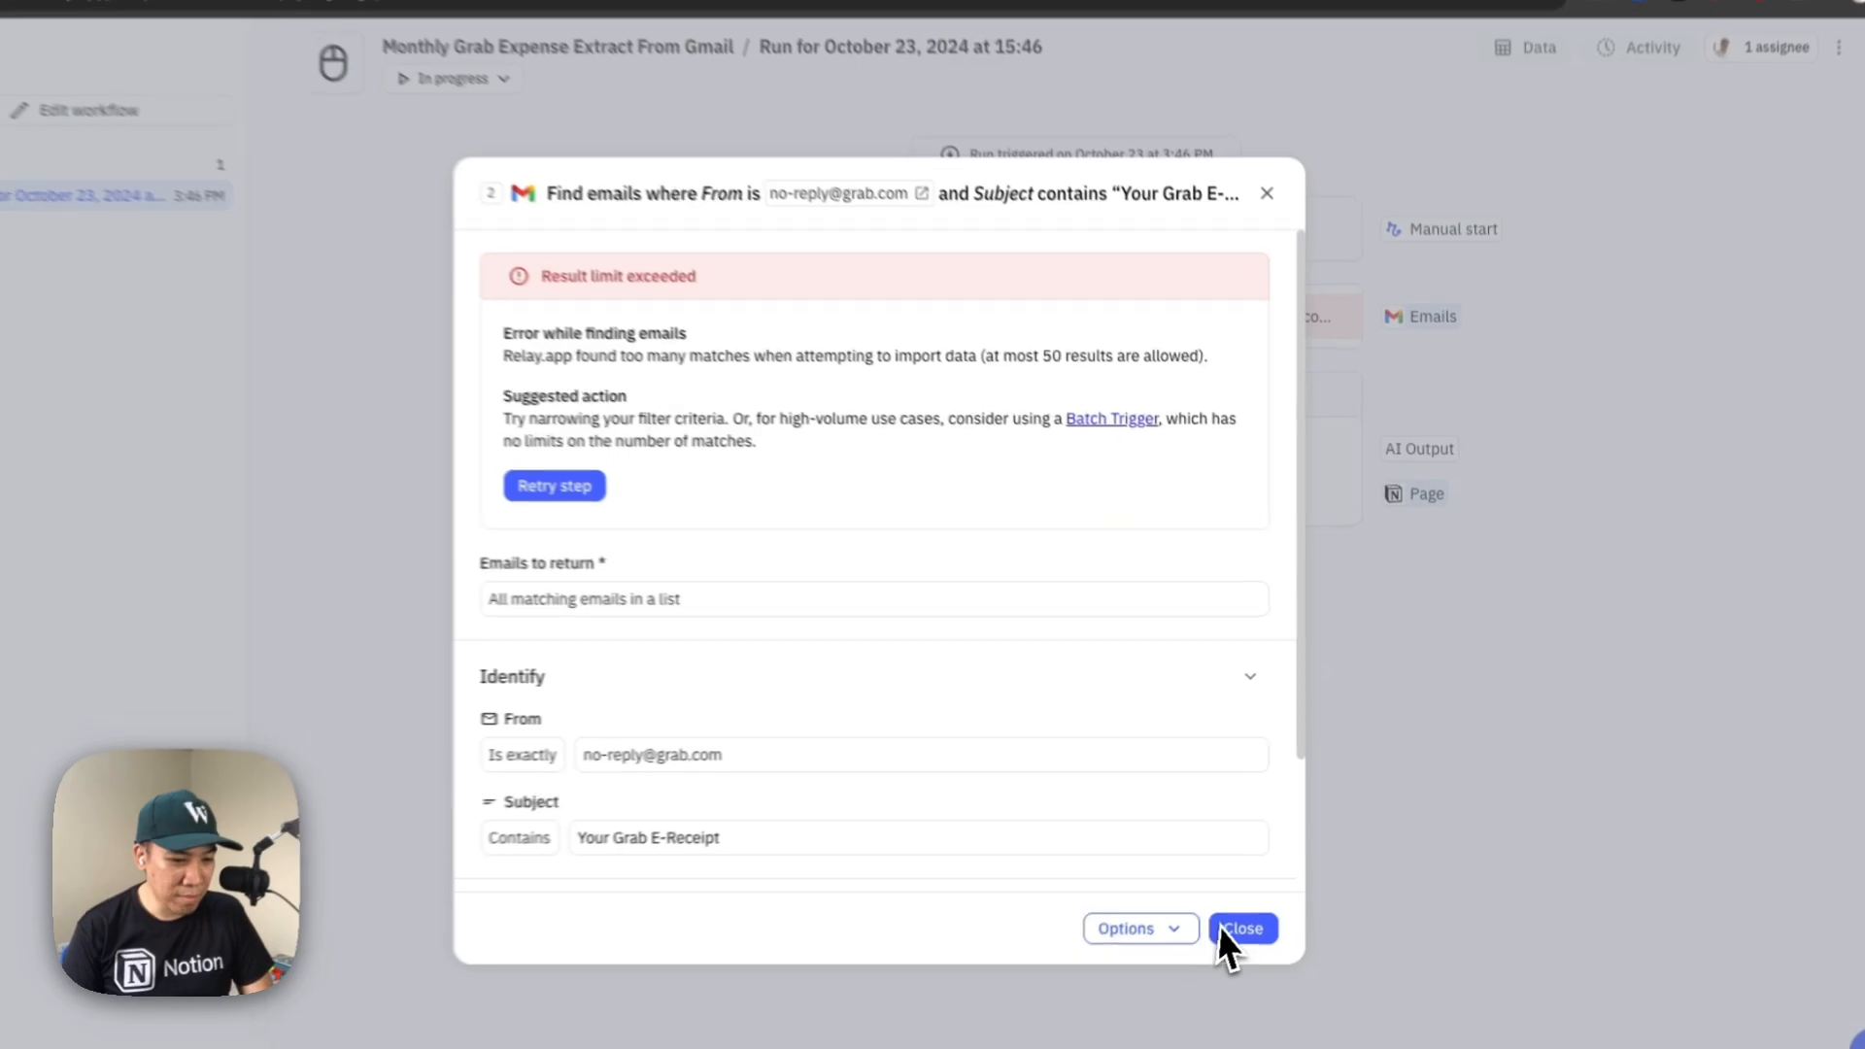
# Return to editing the workflow and start another manual run with start date October 6, 2024 and an end date
pyautogui.click(1273, 897)
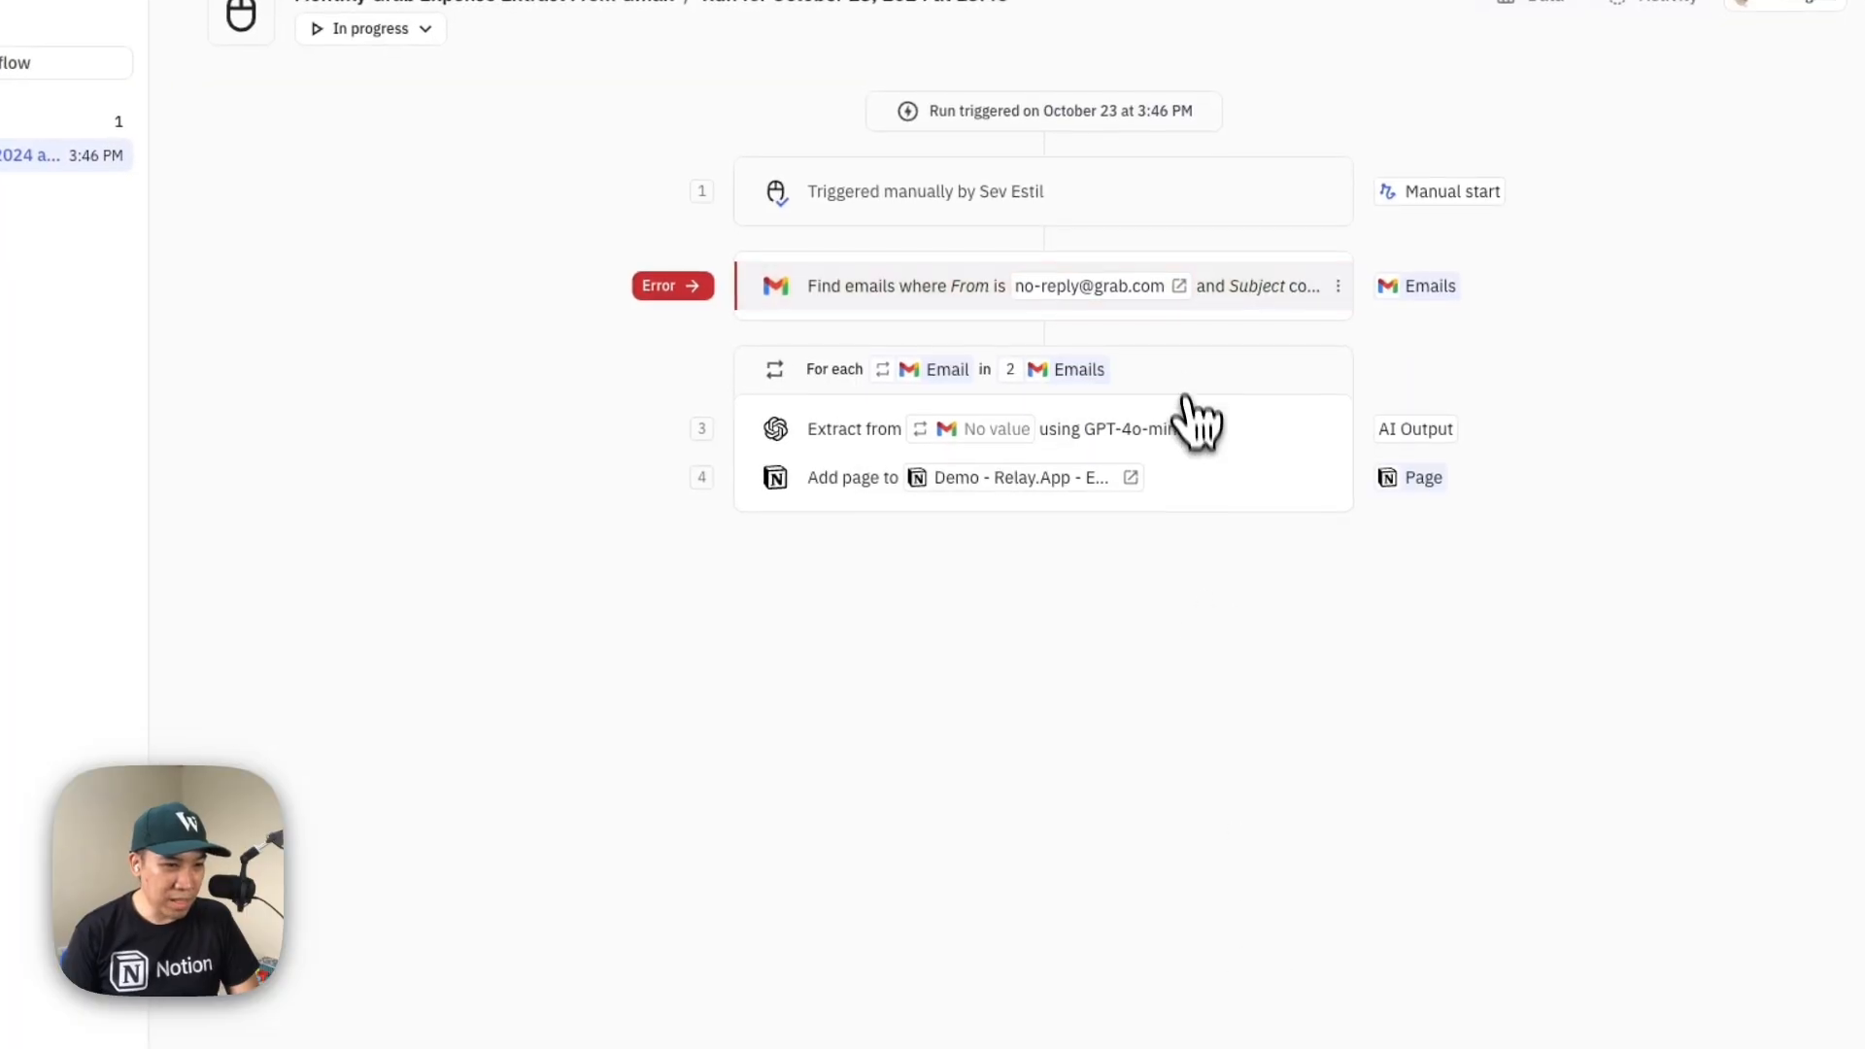
pyautogui.click(185, 157)
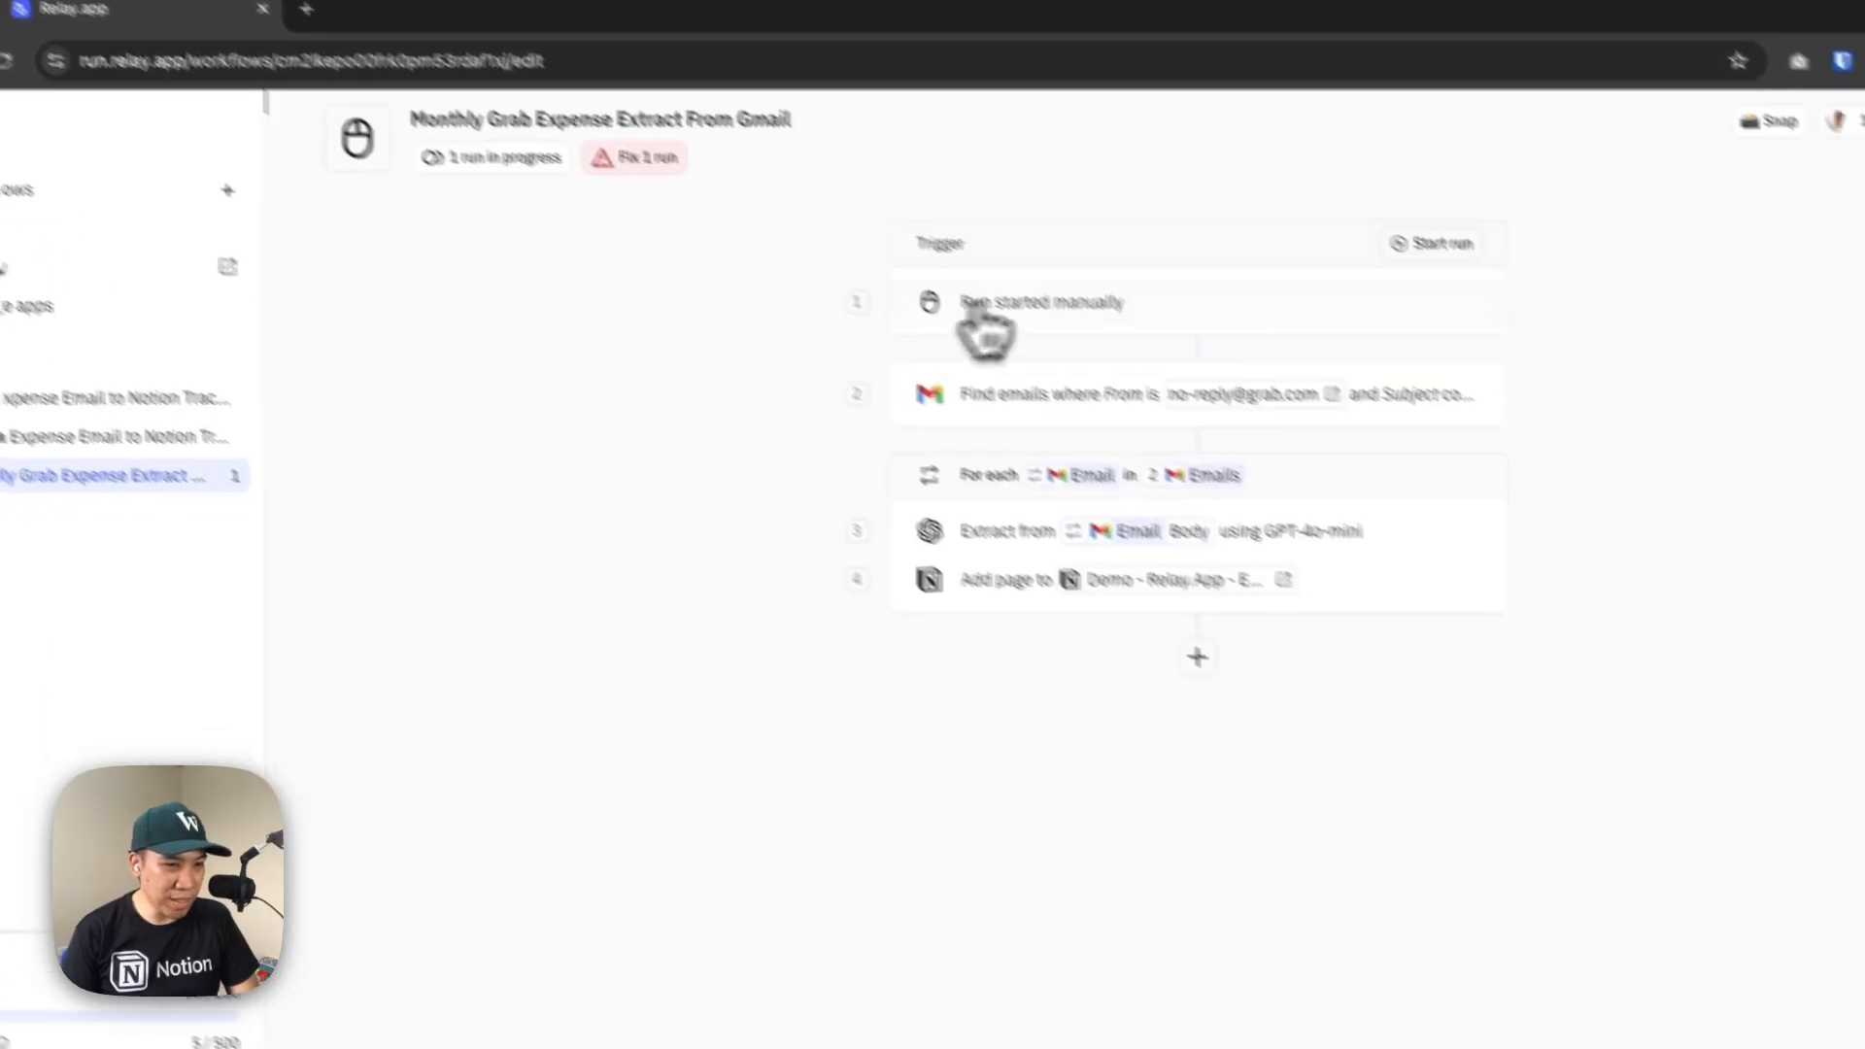
pyautogui.click(1435, 243)
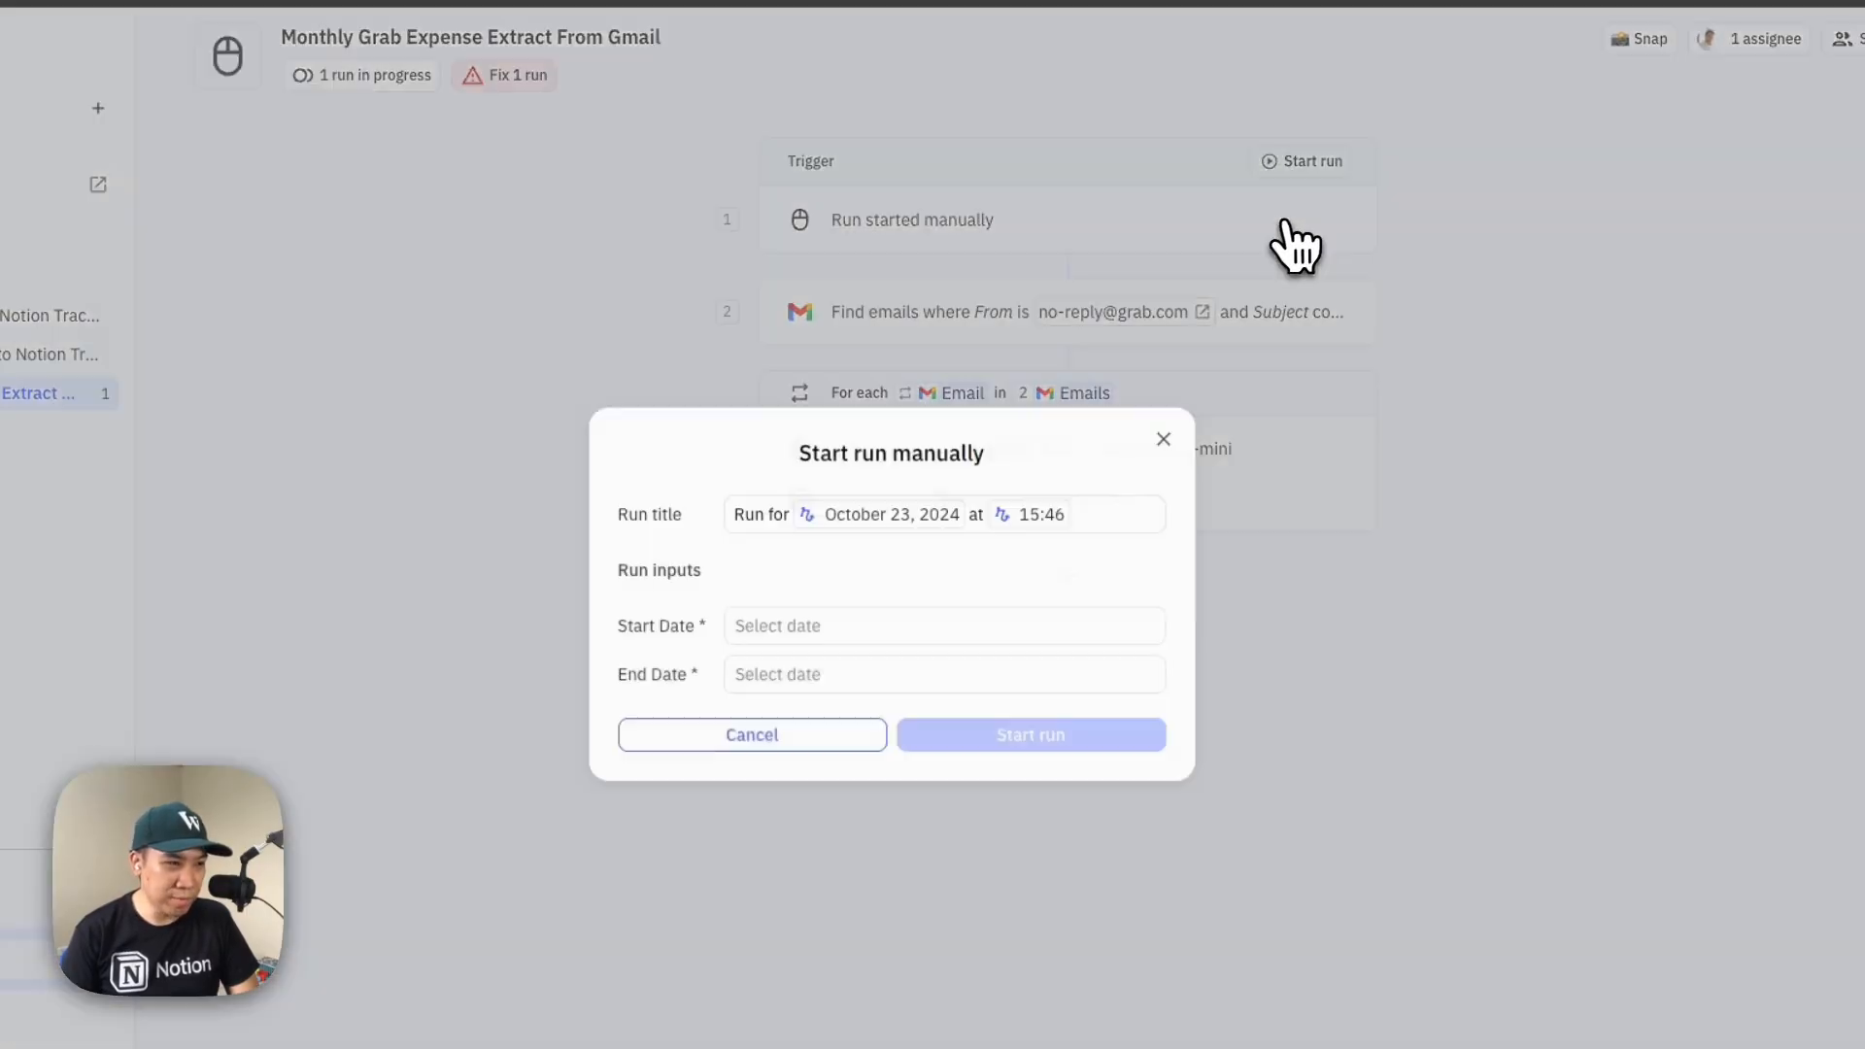
pyautogui.click(847, 627)
pyautogui.click(782, 832)
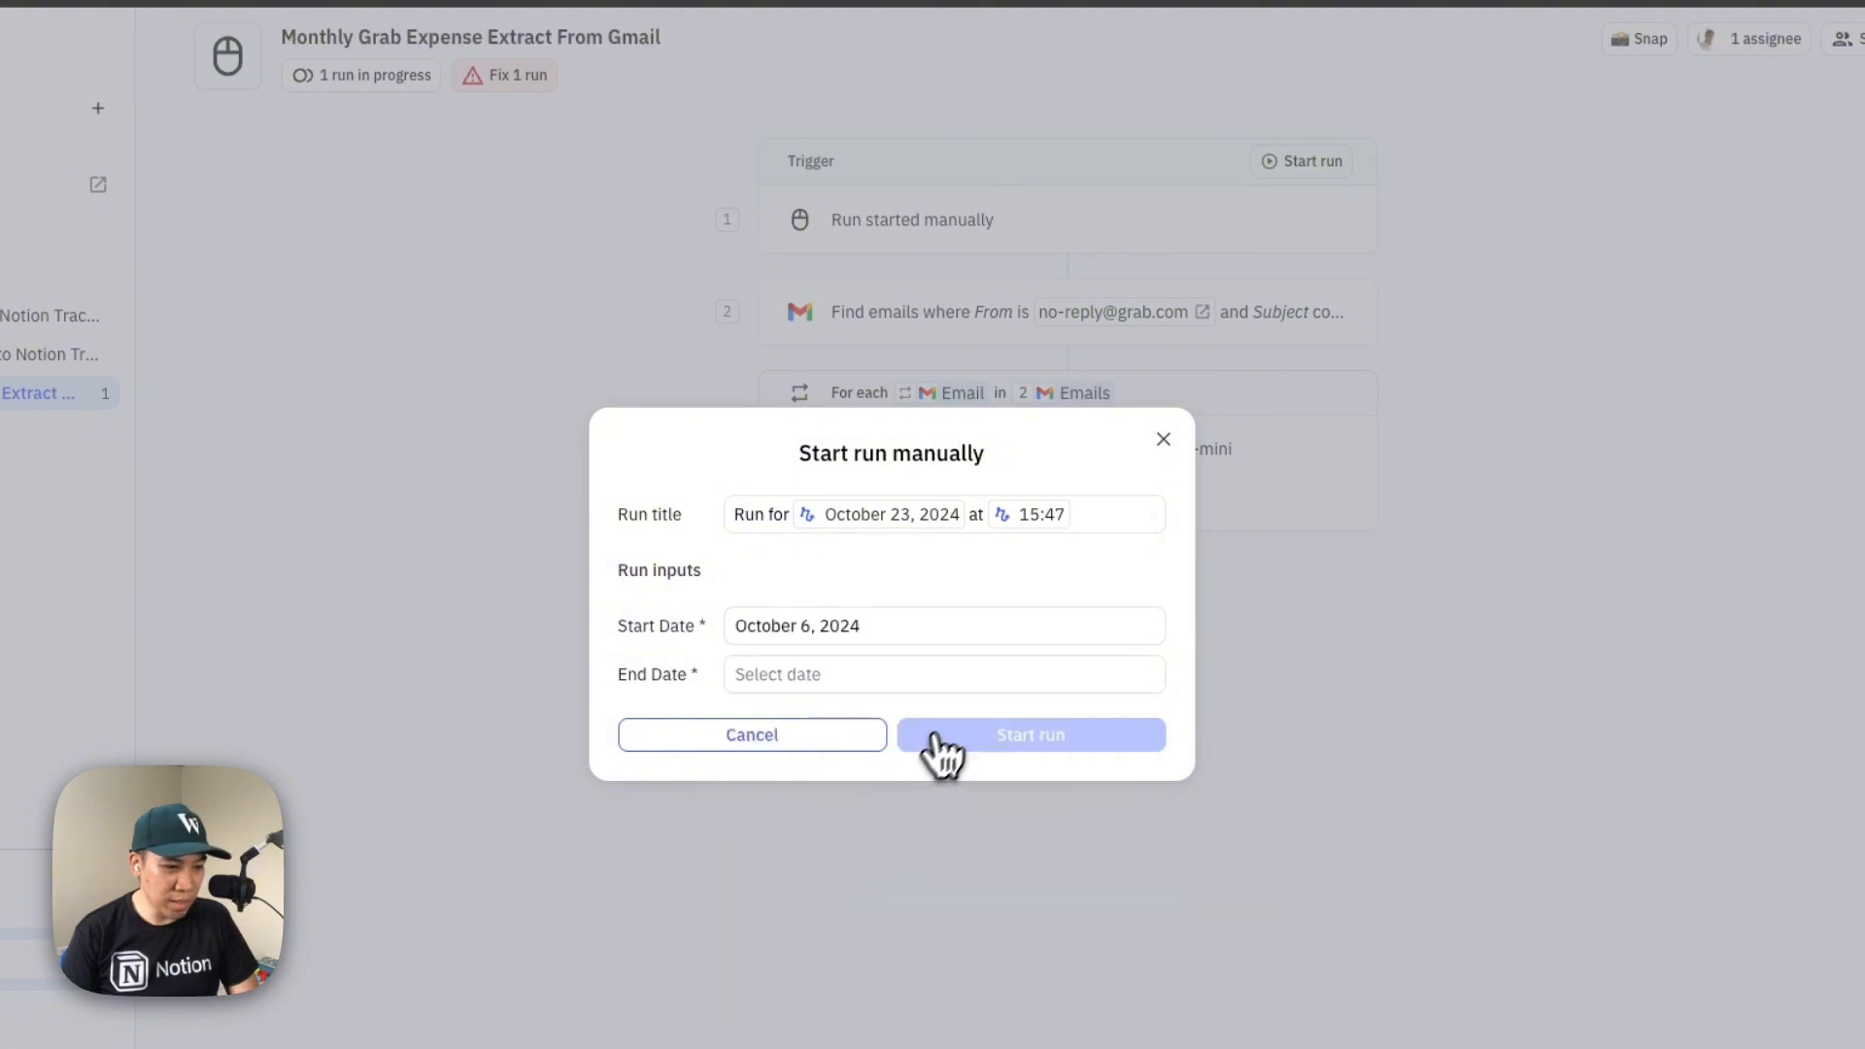
pyautogui.click(932, 674)
pyautogui.click(1076, 847)
pyautogui.click(1086, 735)
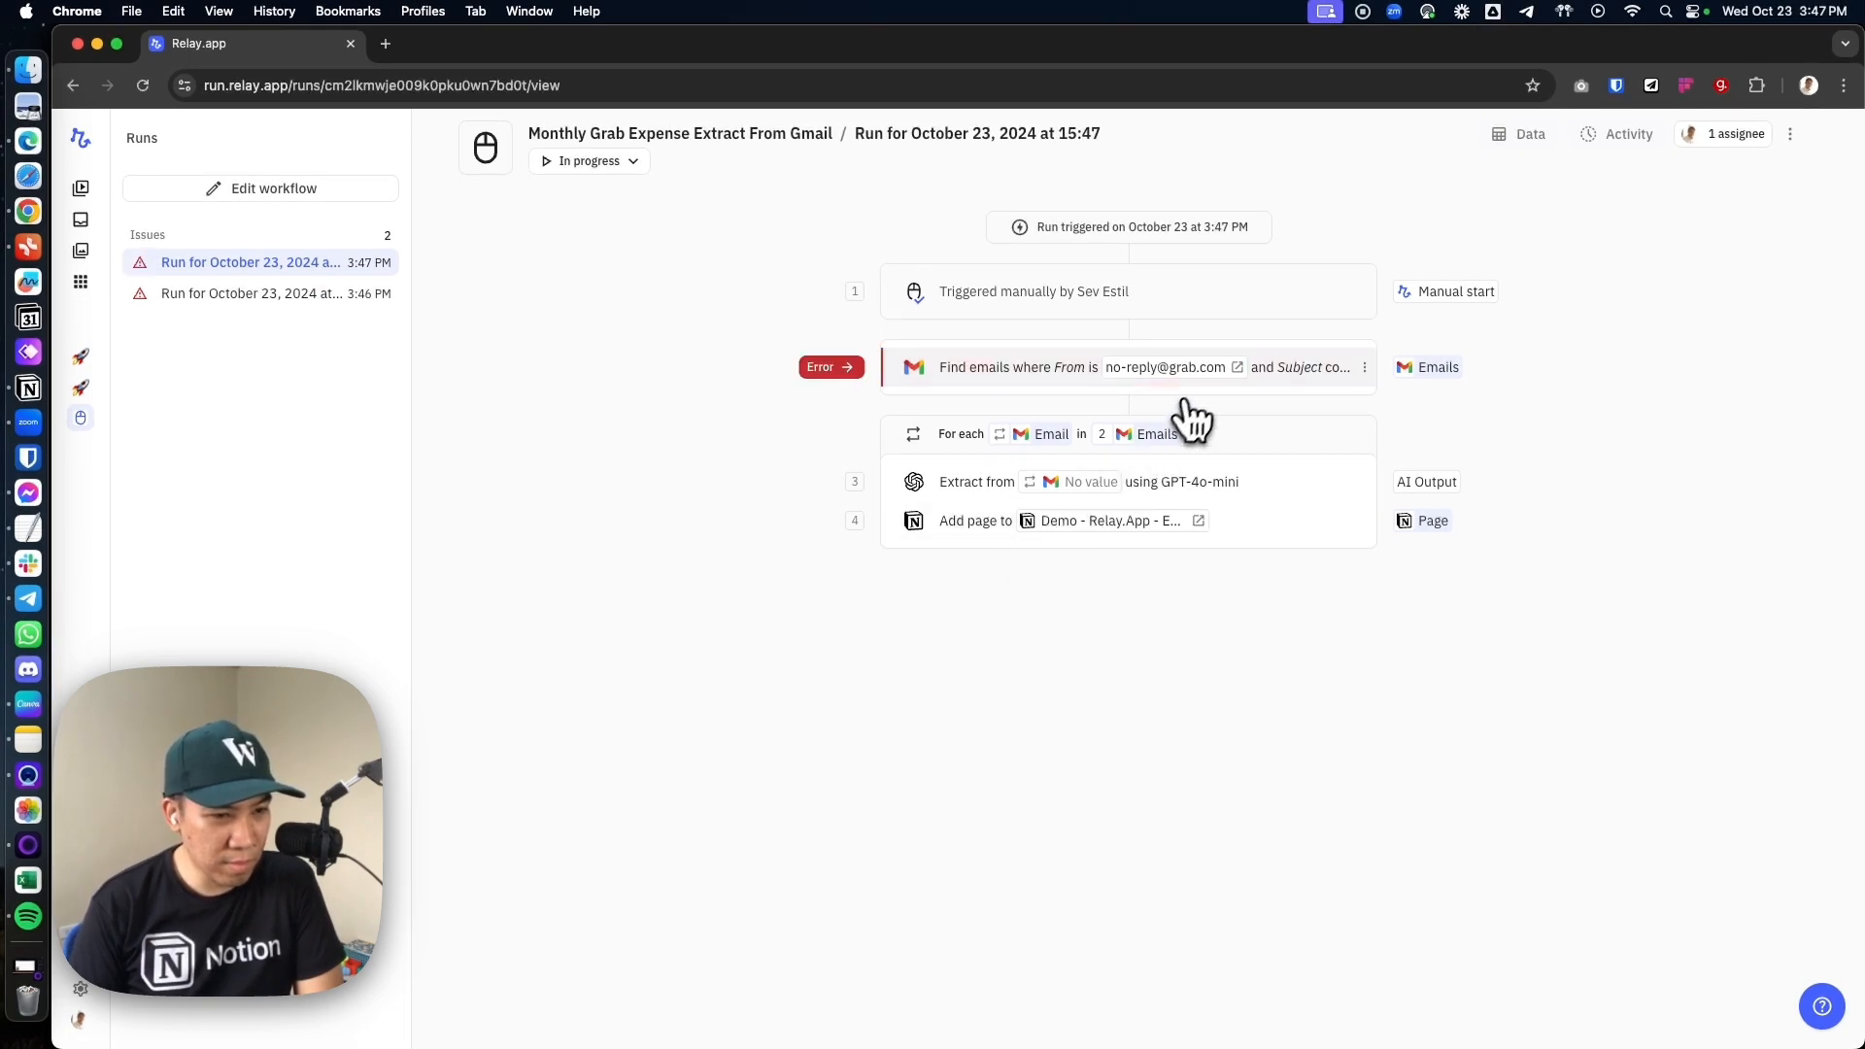
# Add two Send time conditions to the workflow's Find emails step, both combined with the existing filters using AND
pyautogui.click(1239, 374)
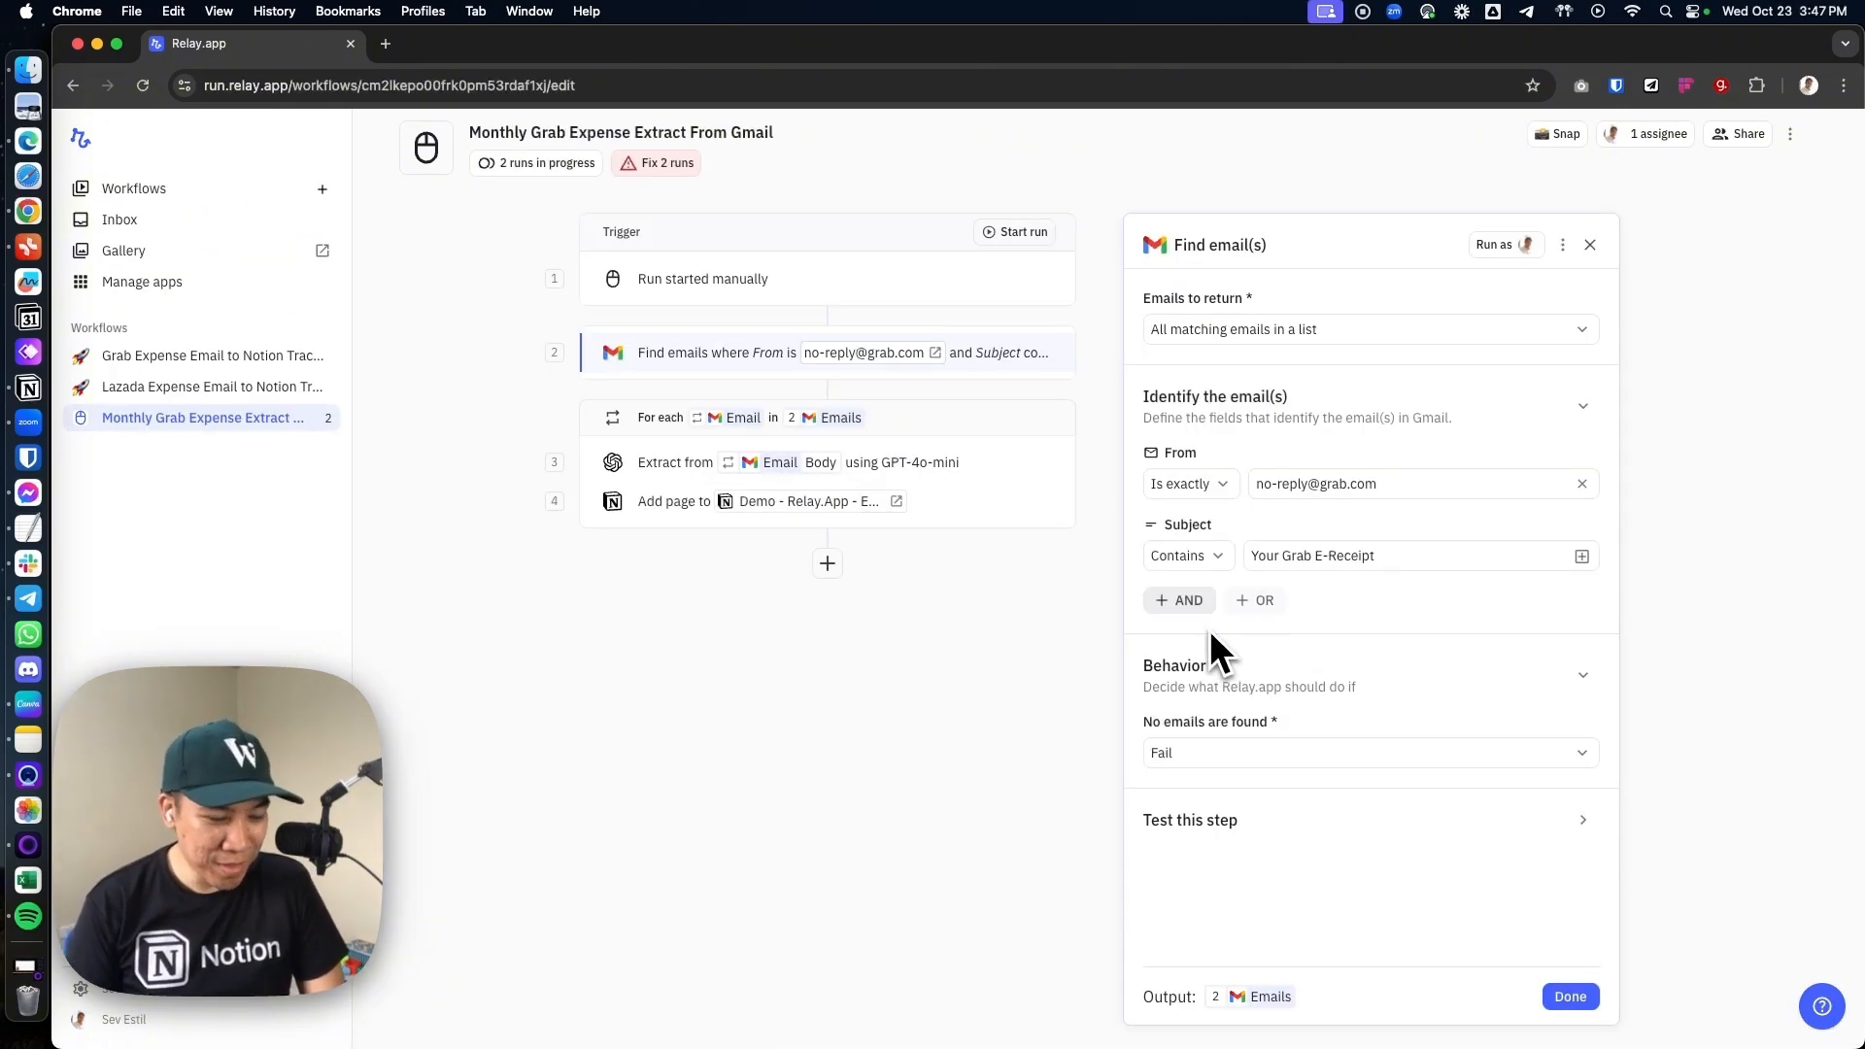
pyautogui.click(1180, 602)
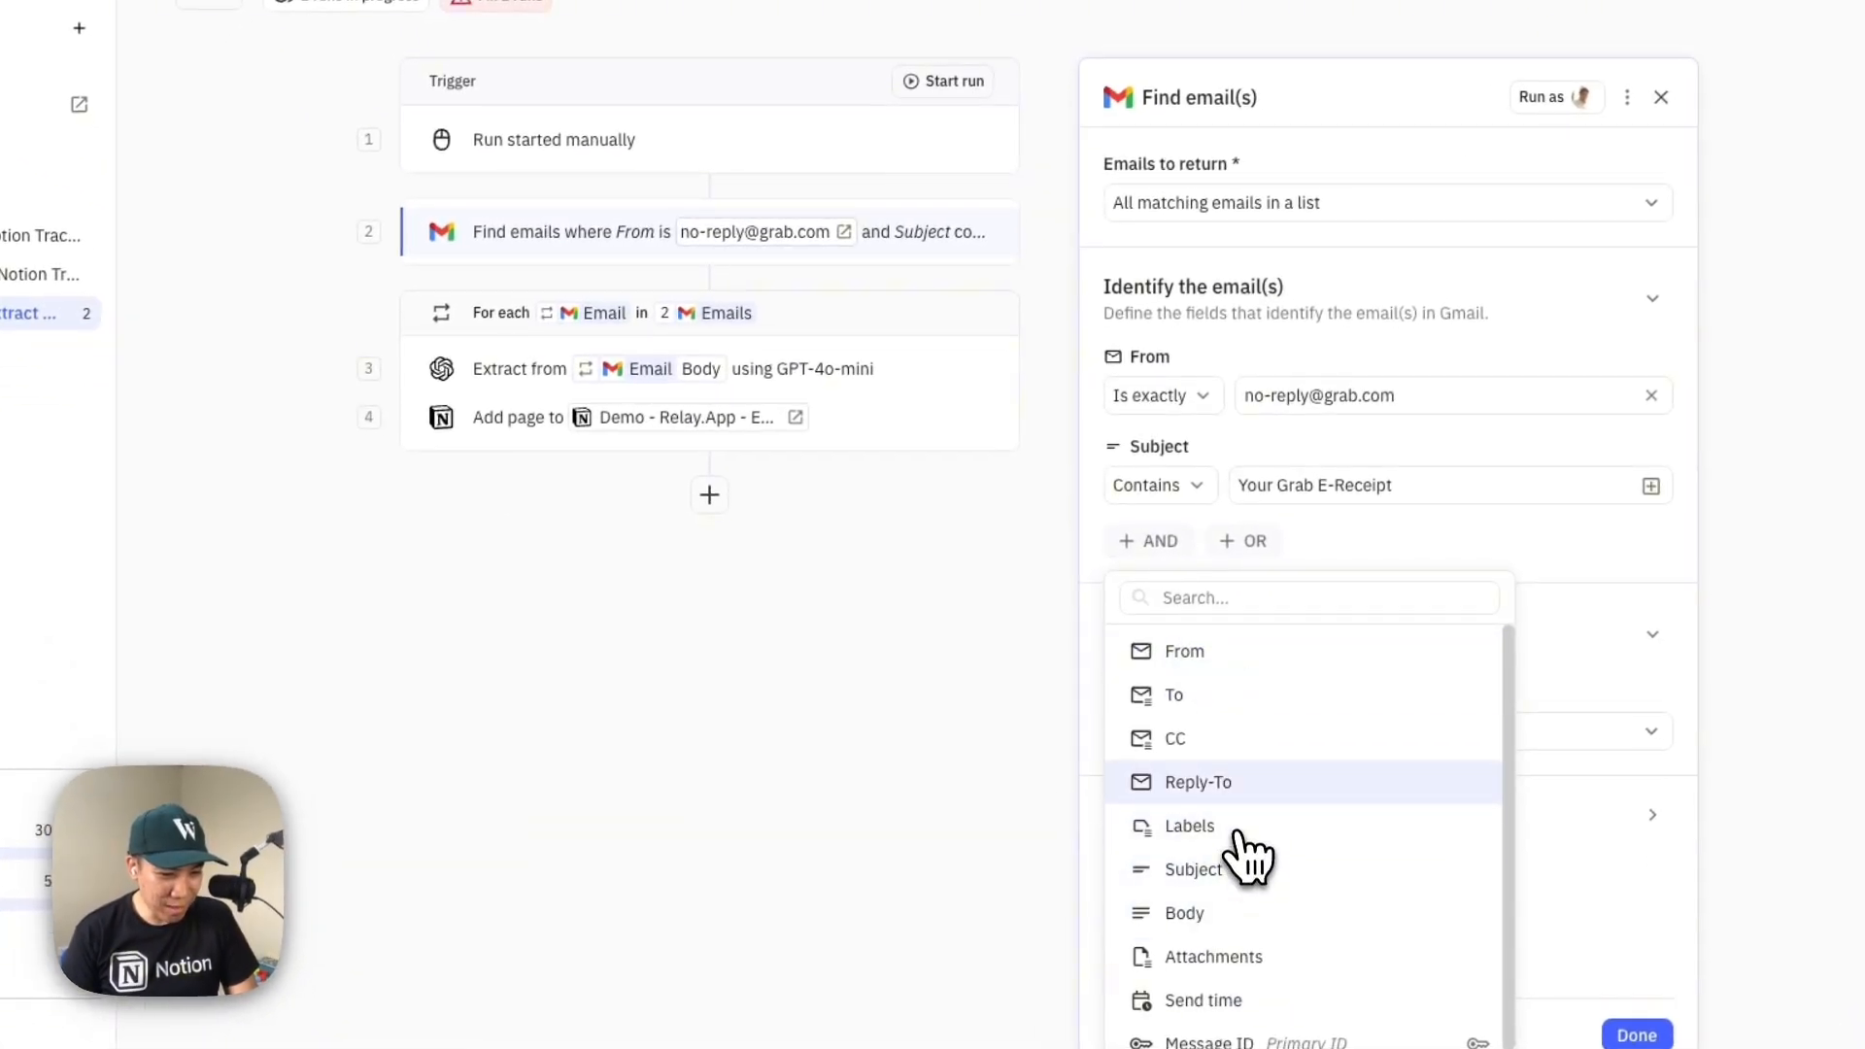
pyautogui.click(1263, 995)
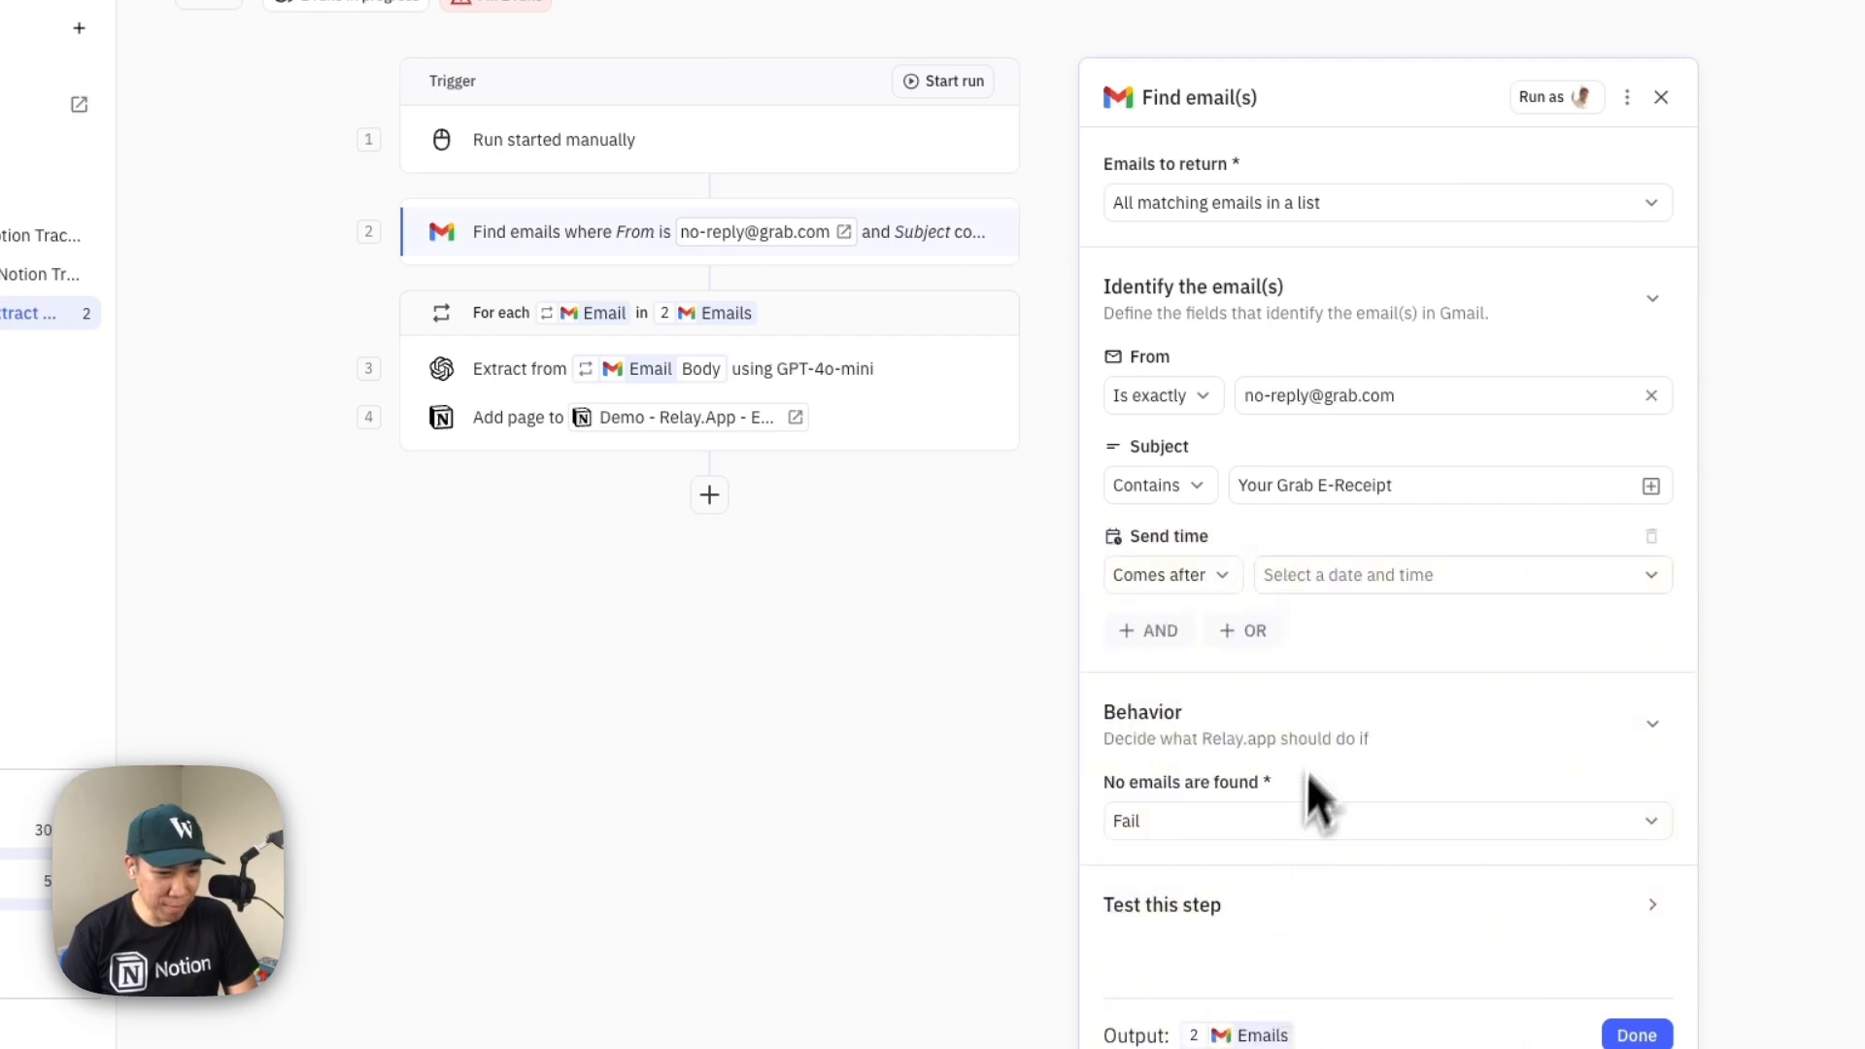
pyautogui.click(1187, 632)
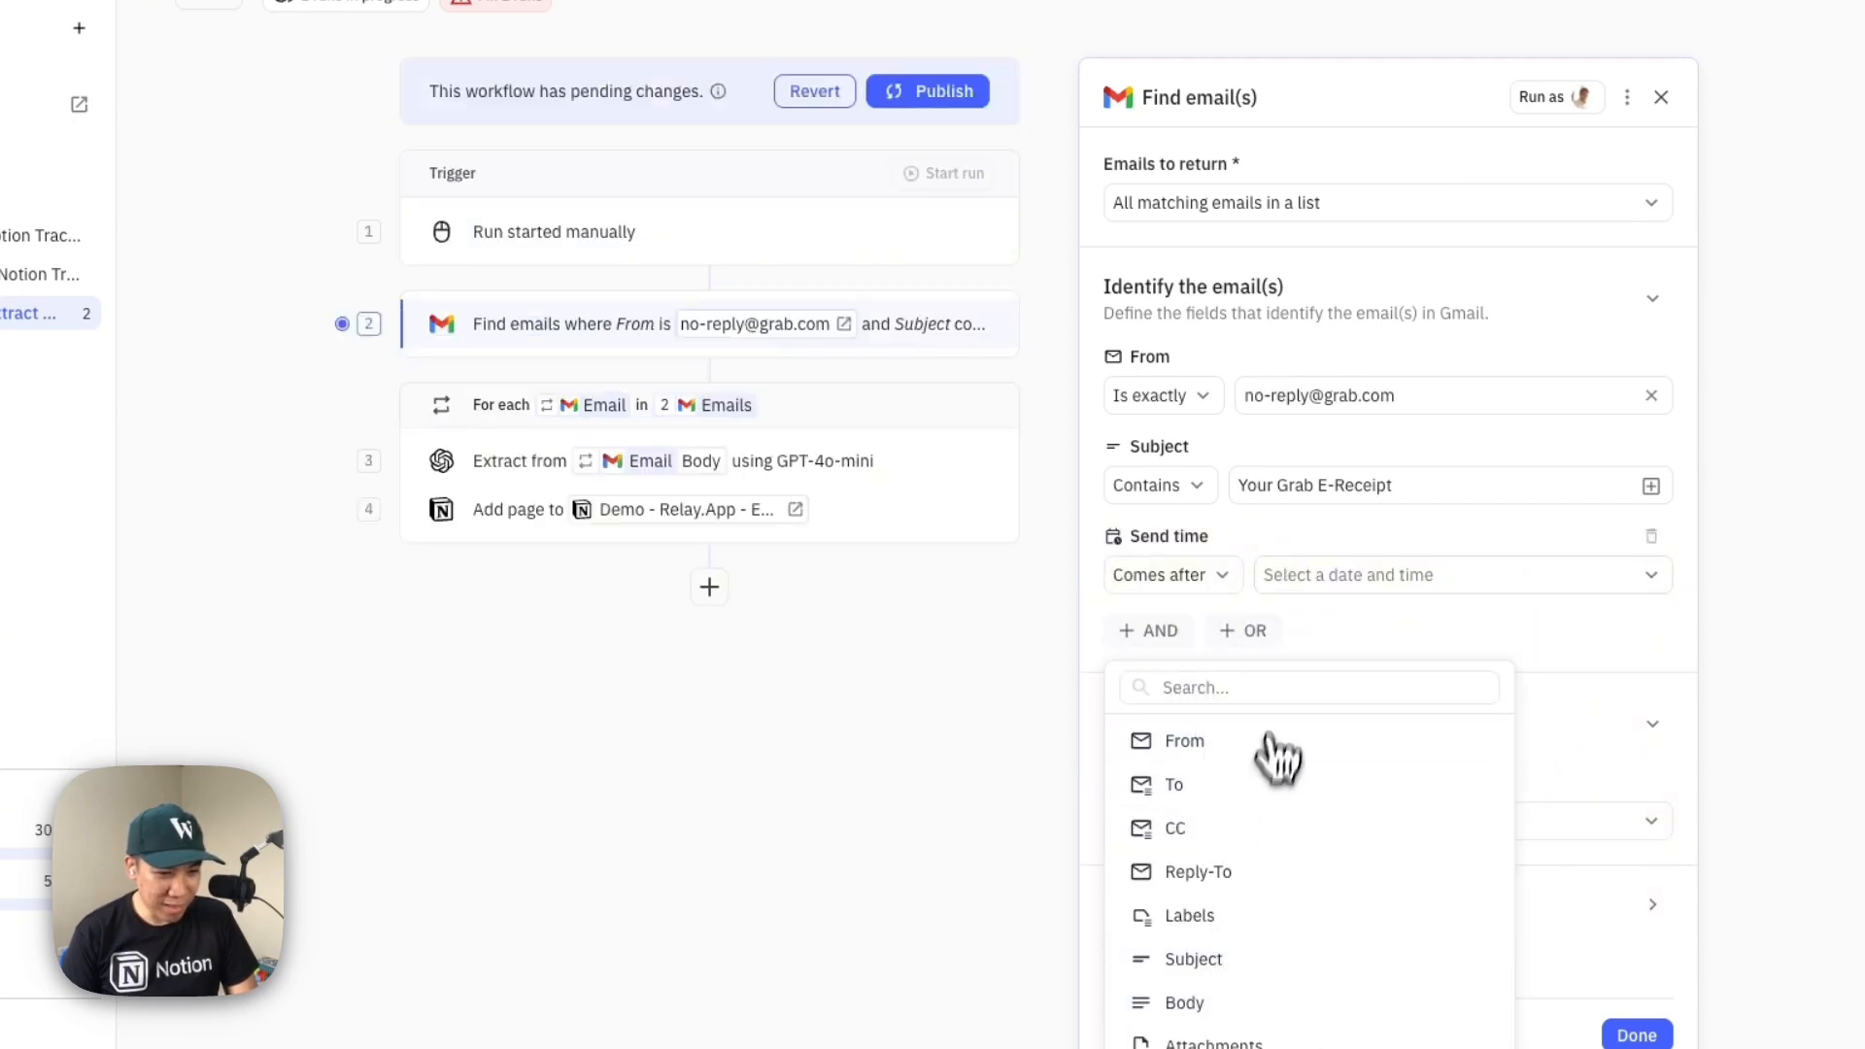
pyautogui.click(1350, 581)
pyautogui.click(1180, 632)
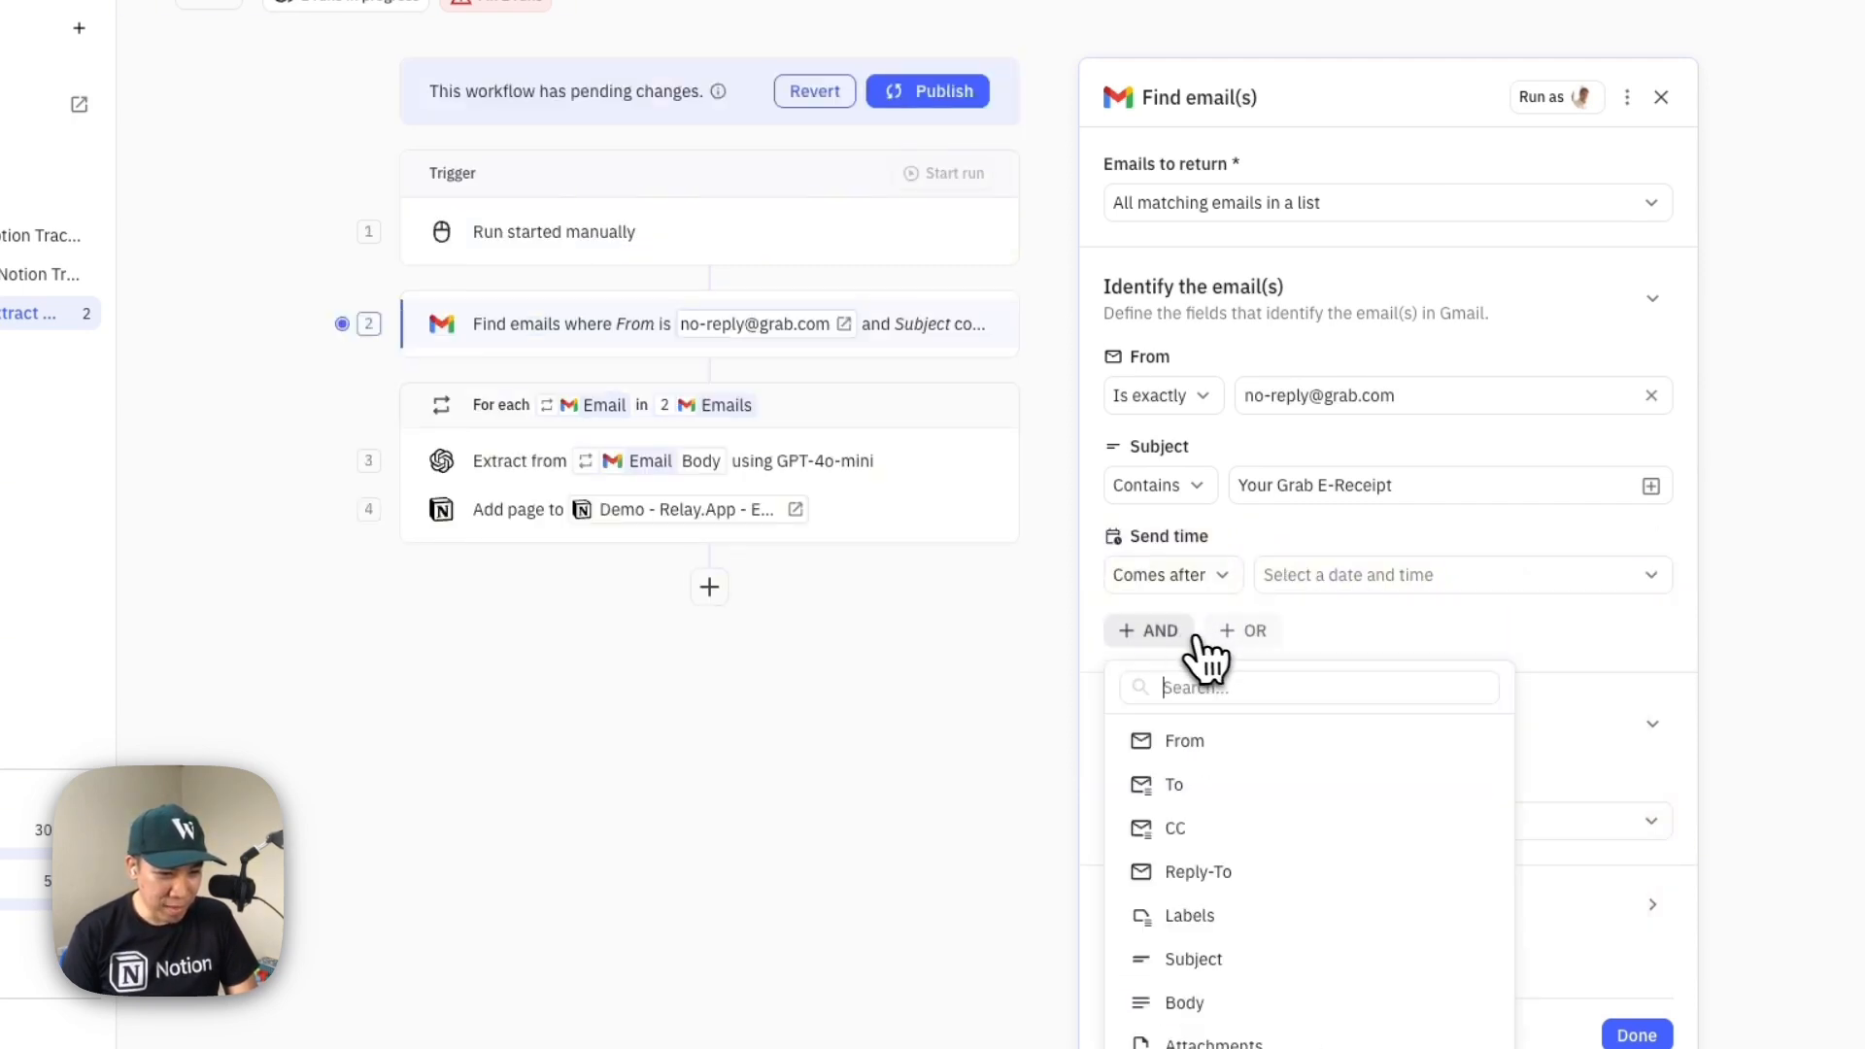
pyautogui.scroll(-2, 1253, 956)
pyautogui.click(1254, 1015)
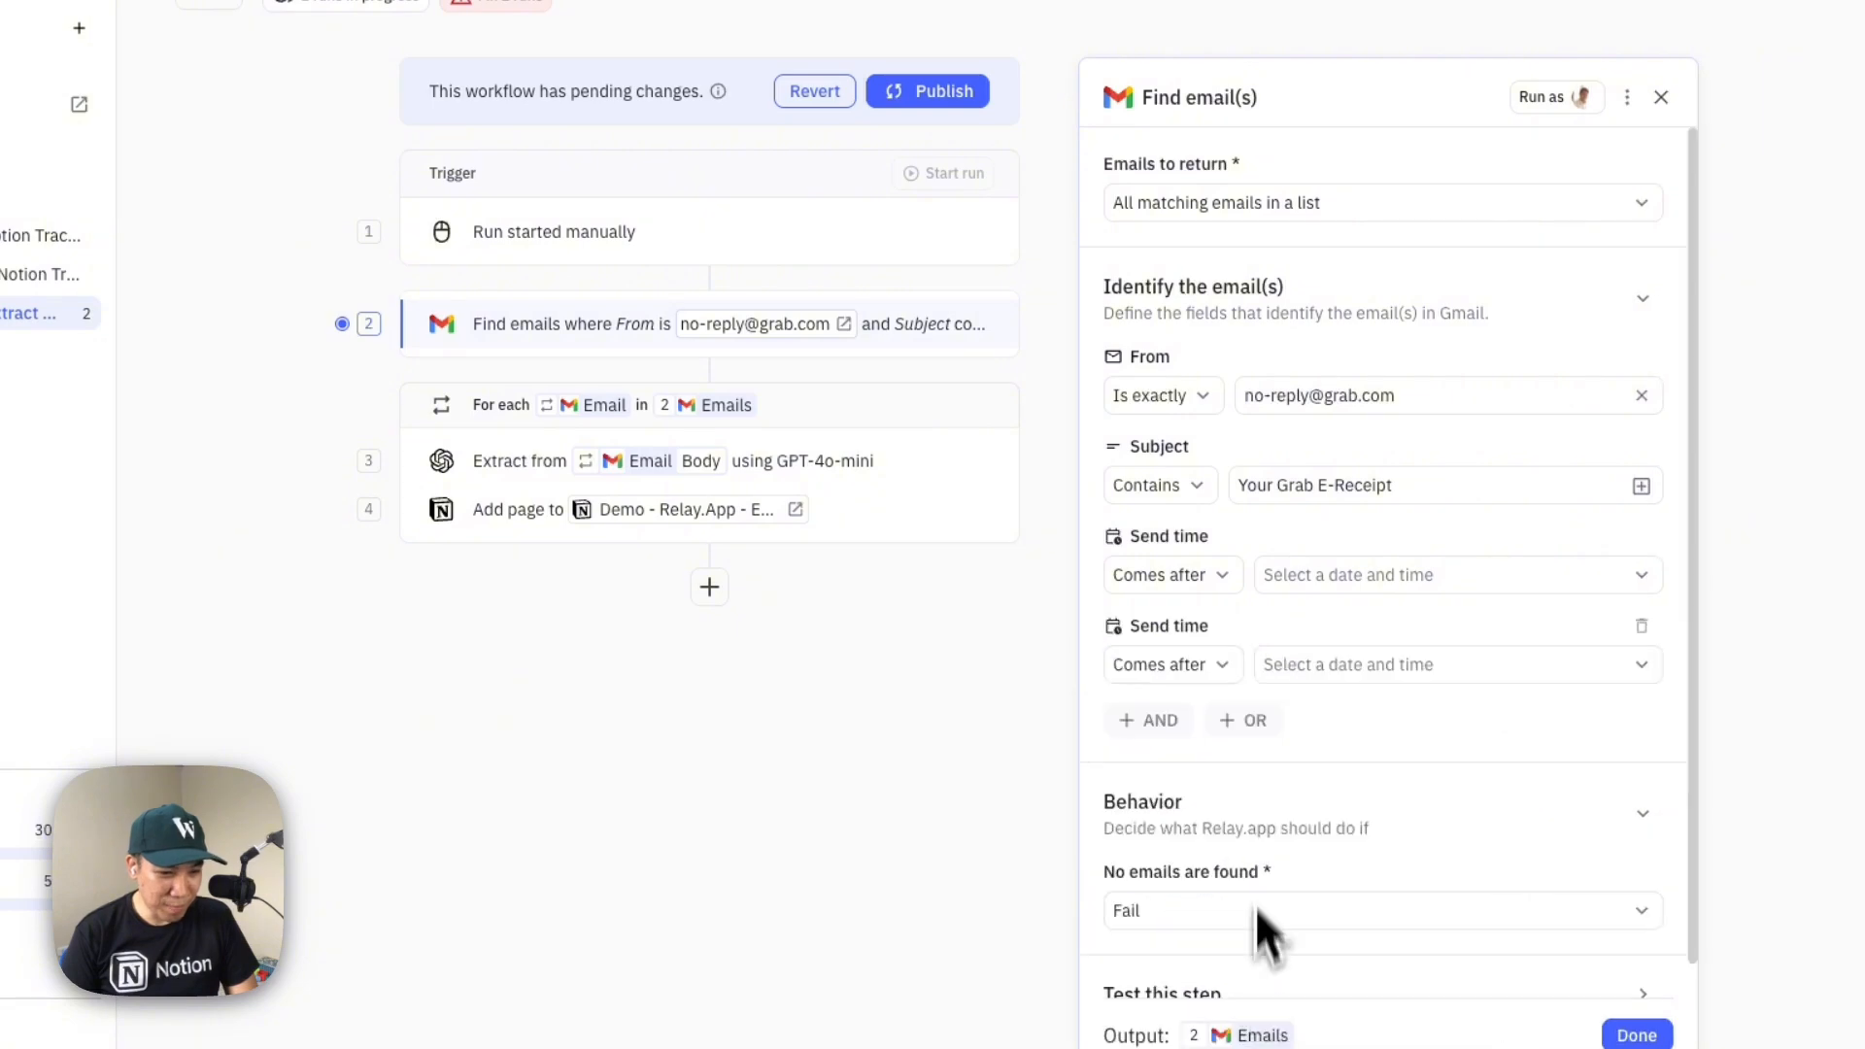
# Set the first Send time condition to come after the Manual start's Start Date at 12:00 AM
pyautogui.click(1360, 581)
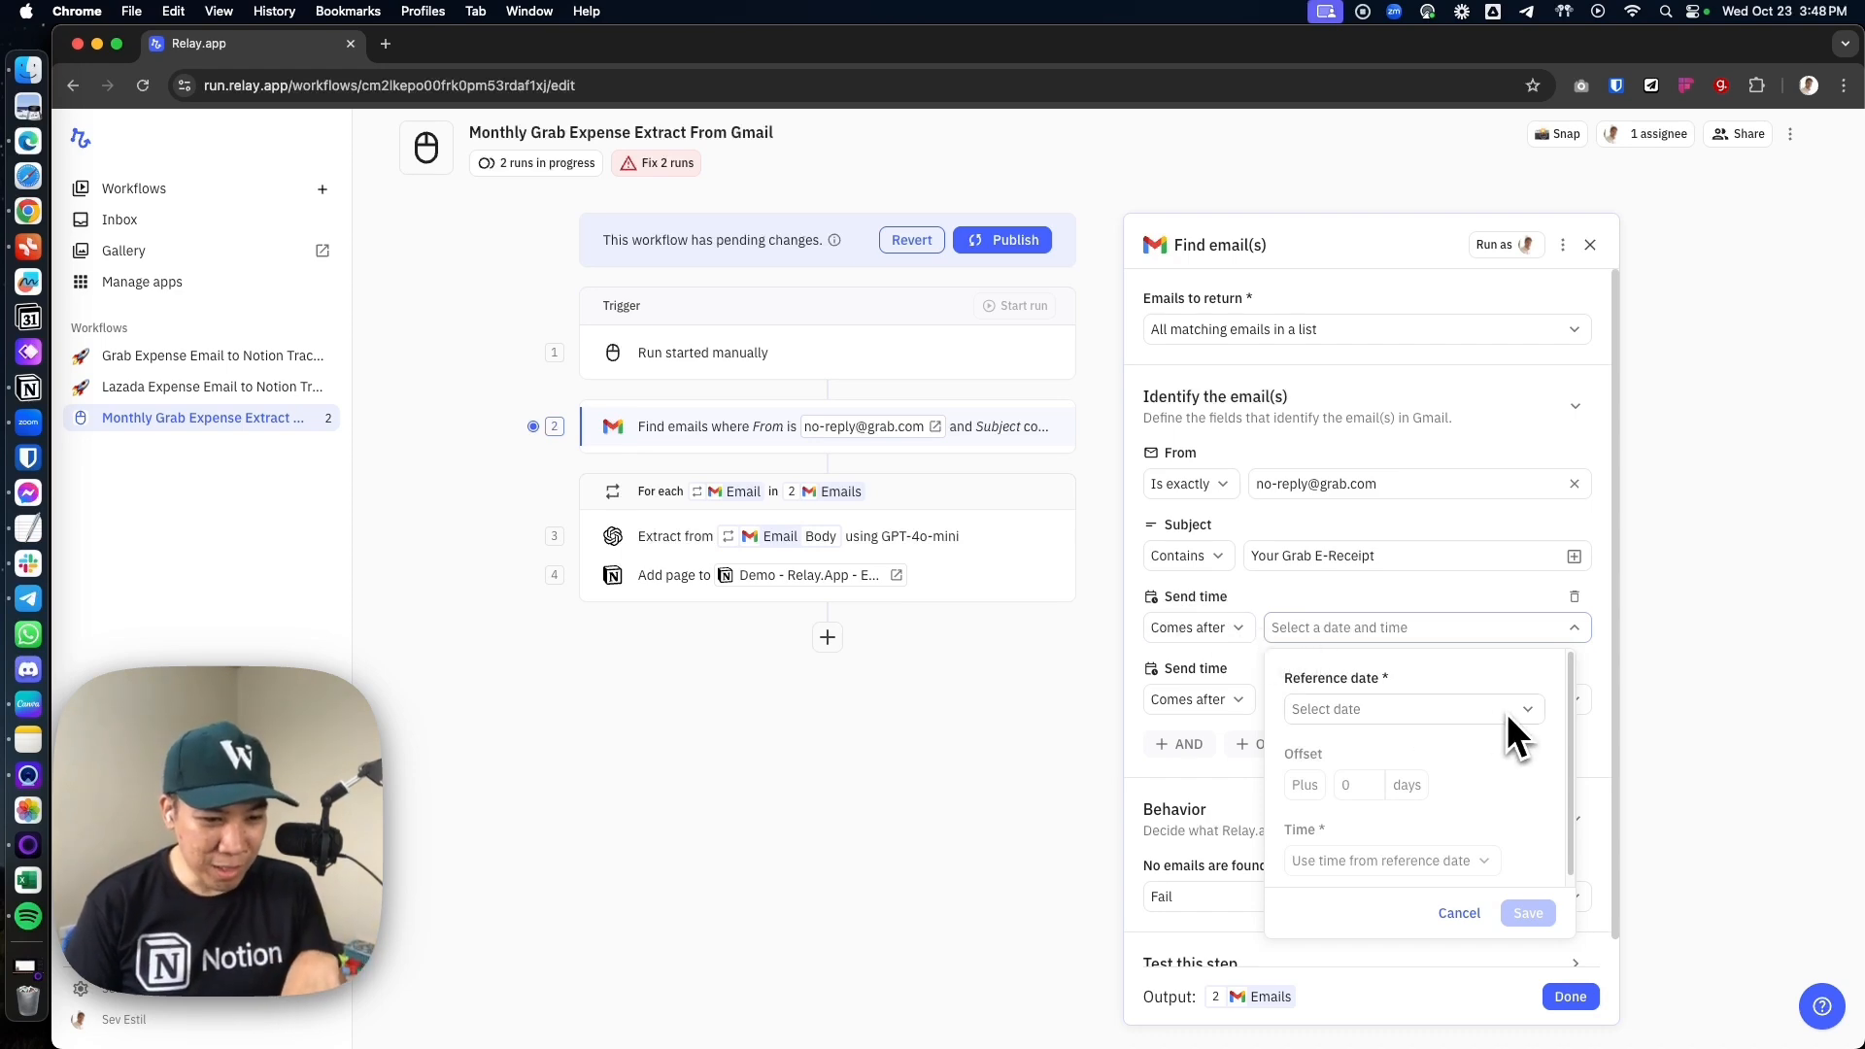
pyautogui.click(1389, 714)
pyautogui.moveTo(1414, 807)
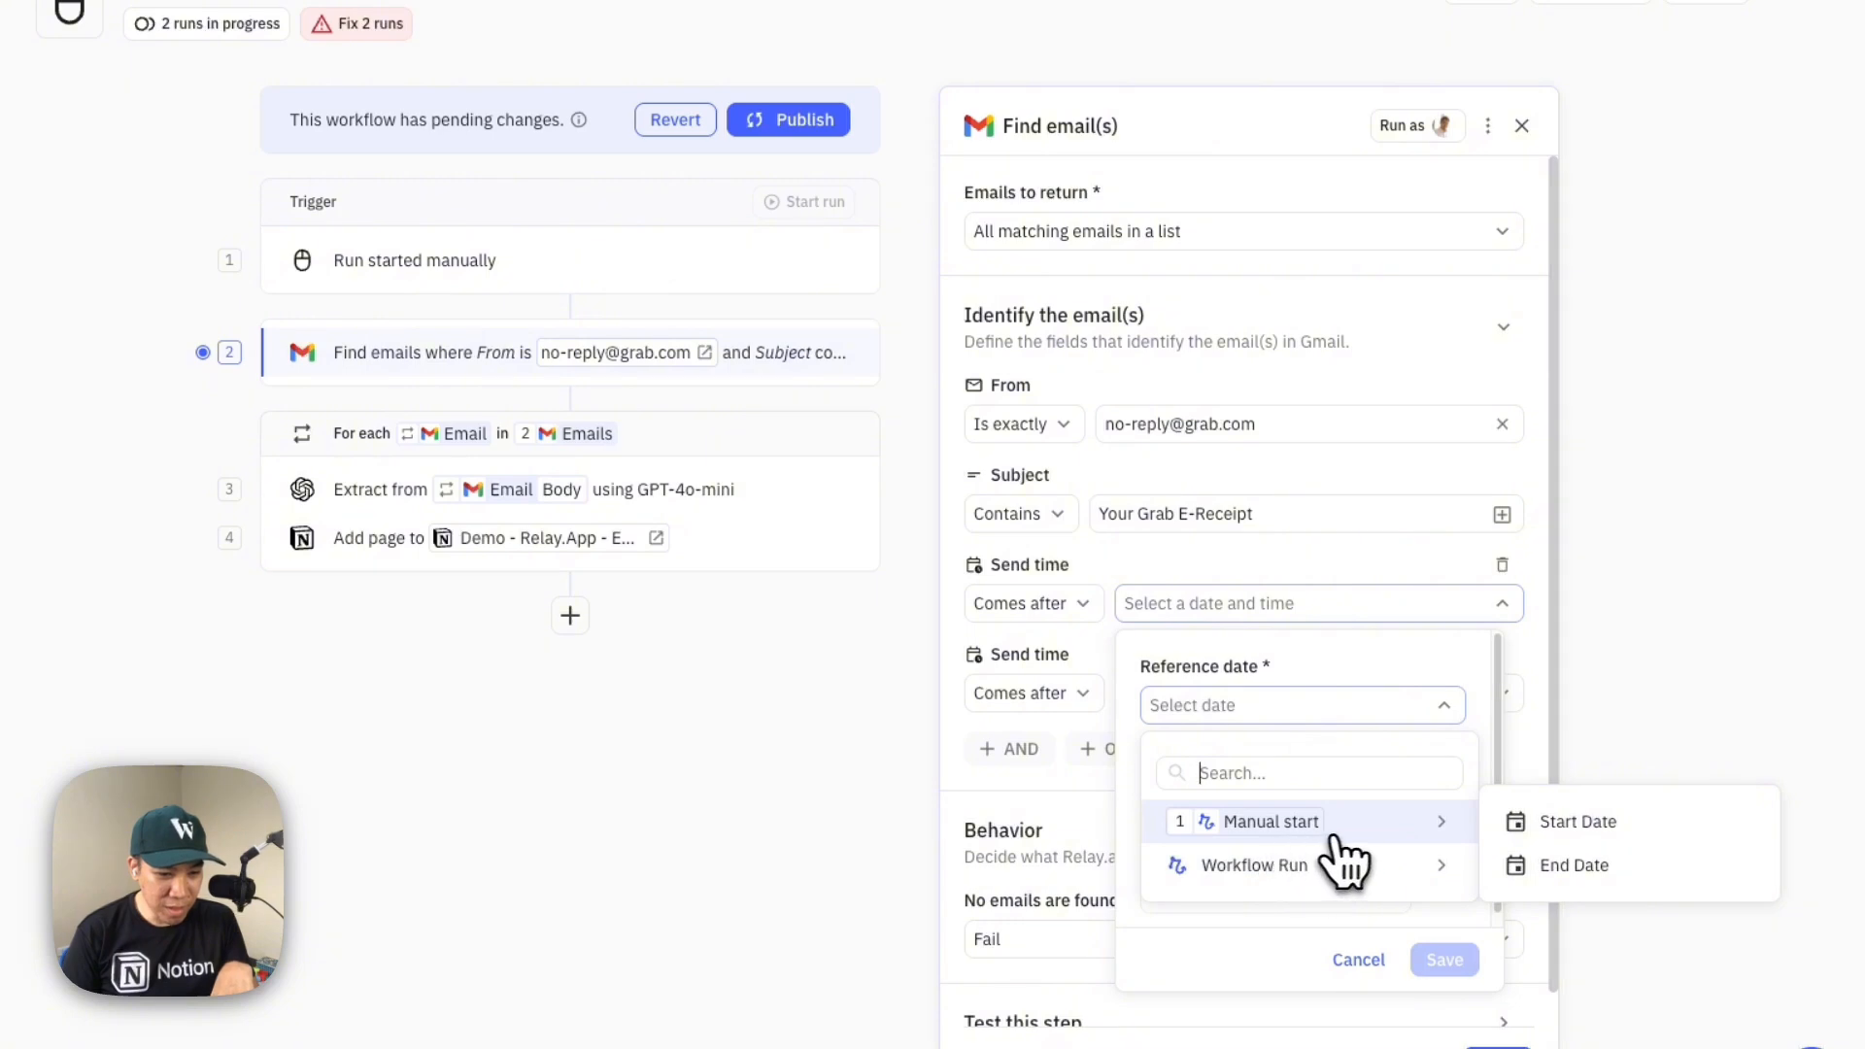
pyautogui.click(1530, 831)
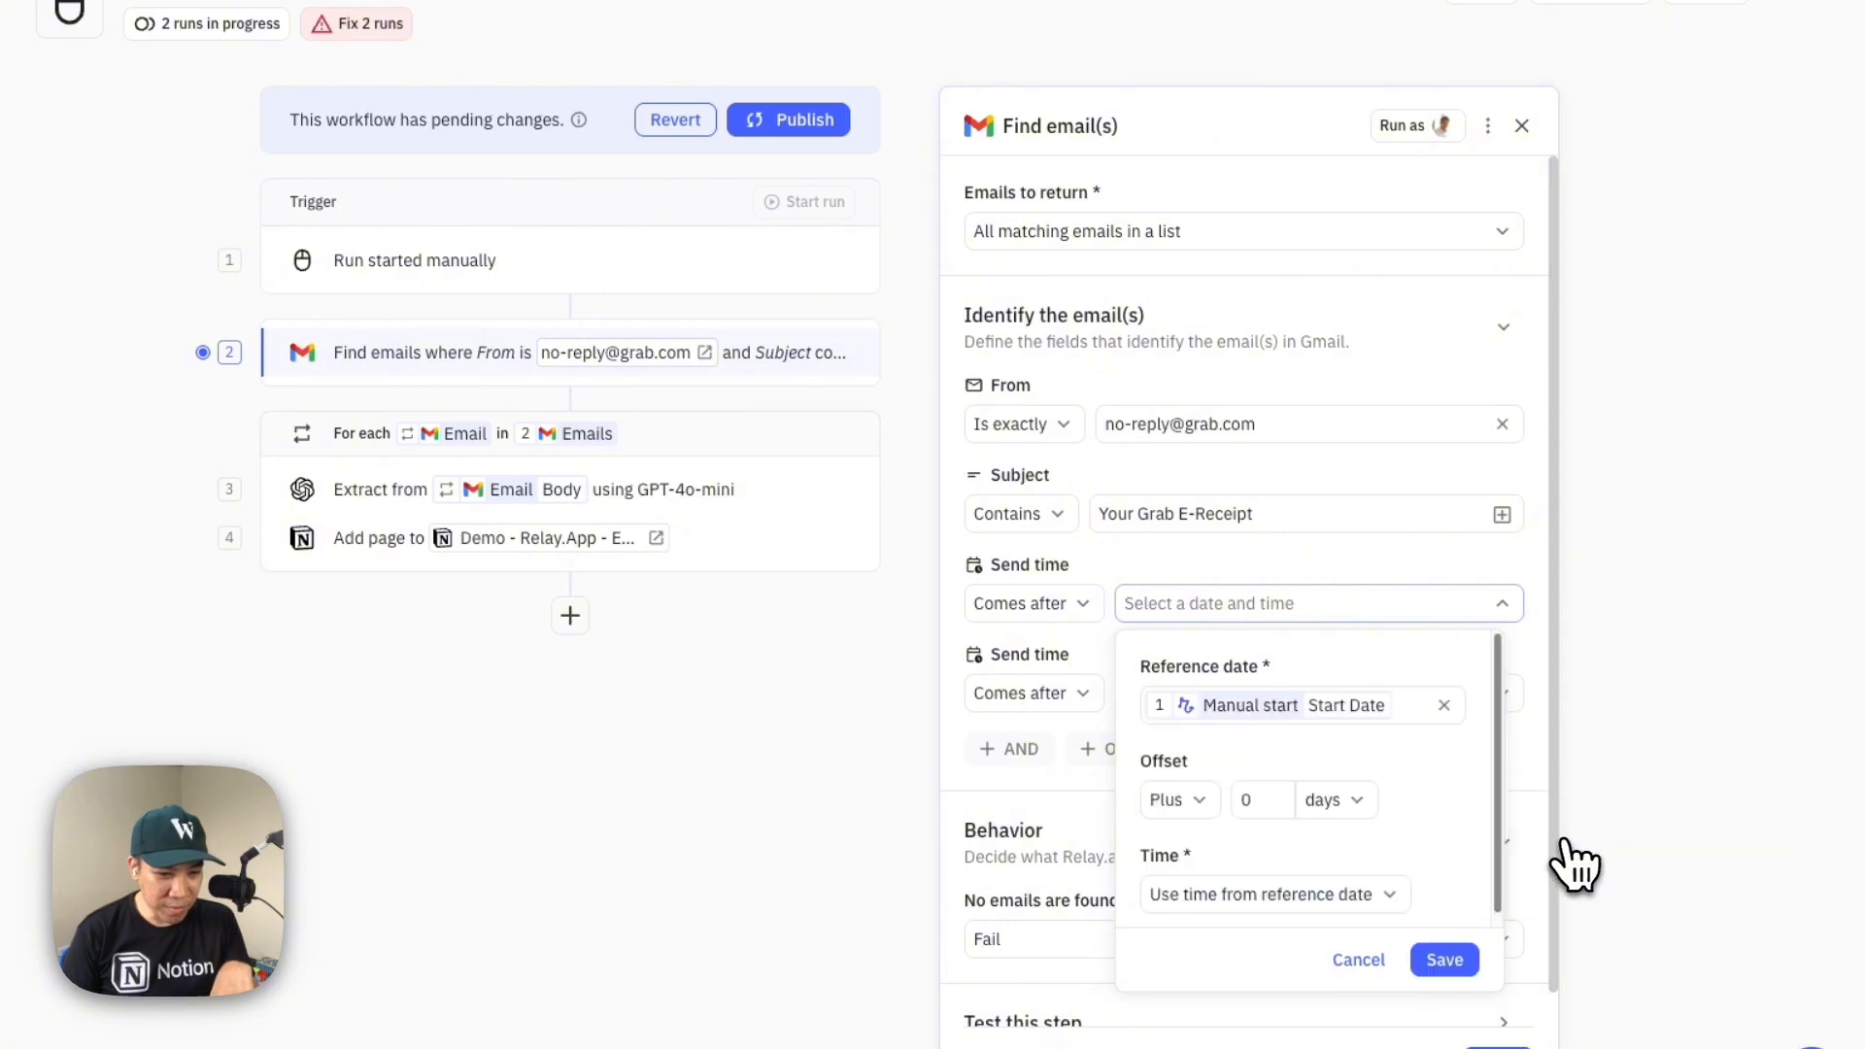
pyautogui.click(1360, 901)
pyautogui.click(1256, 806)
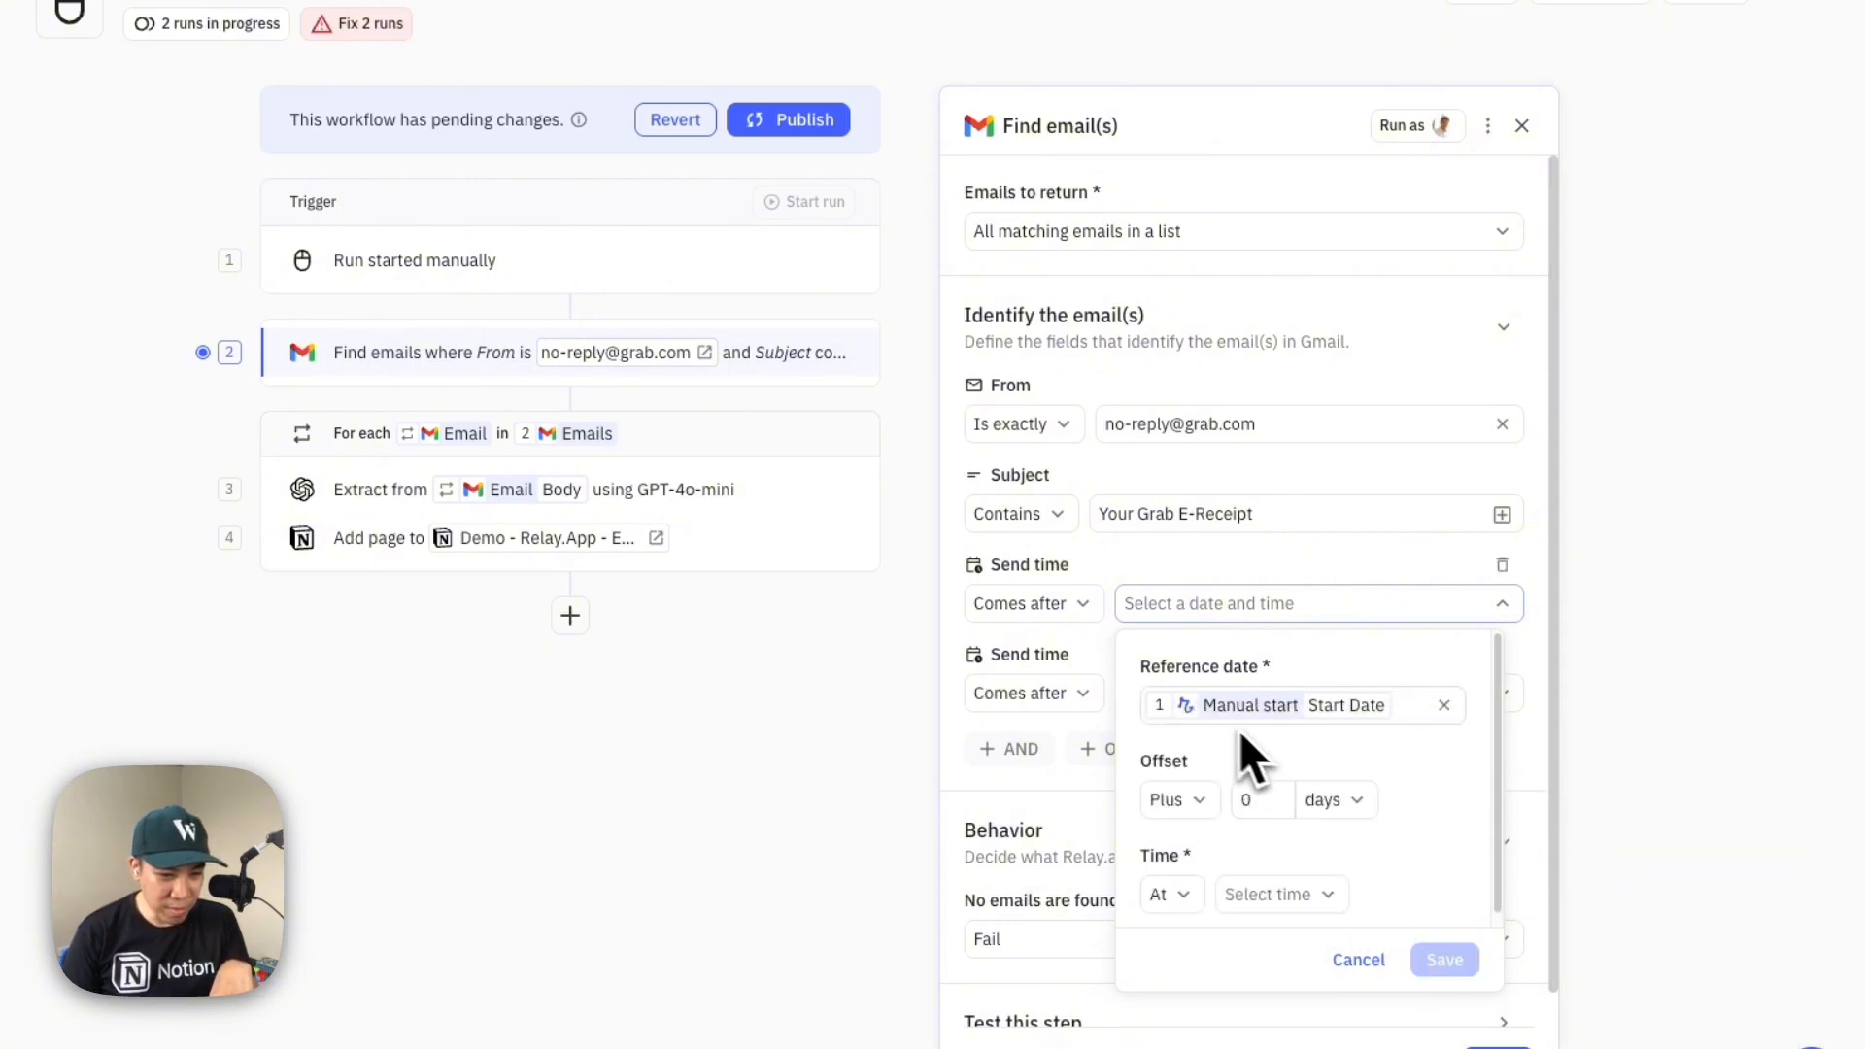
pyautogui.click(1262, 896)
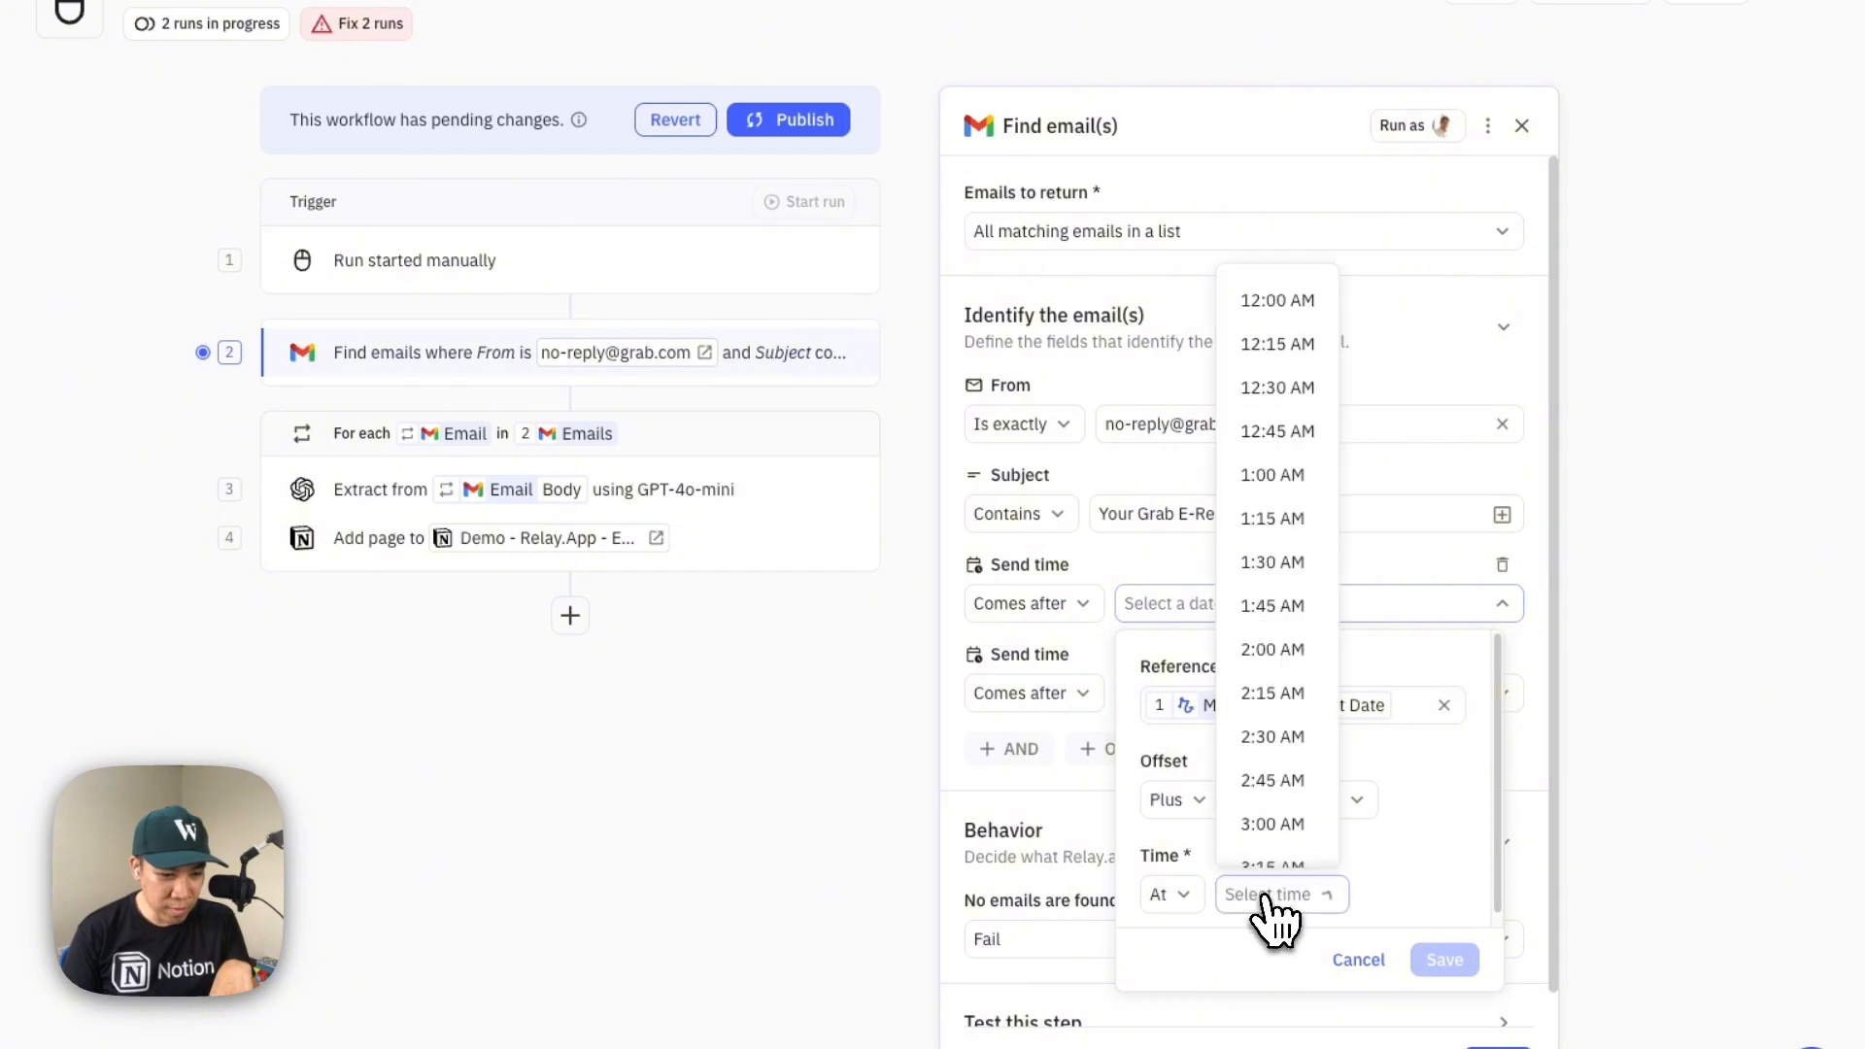
pyautogui.click(1295, 309)
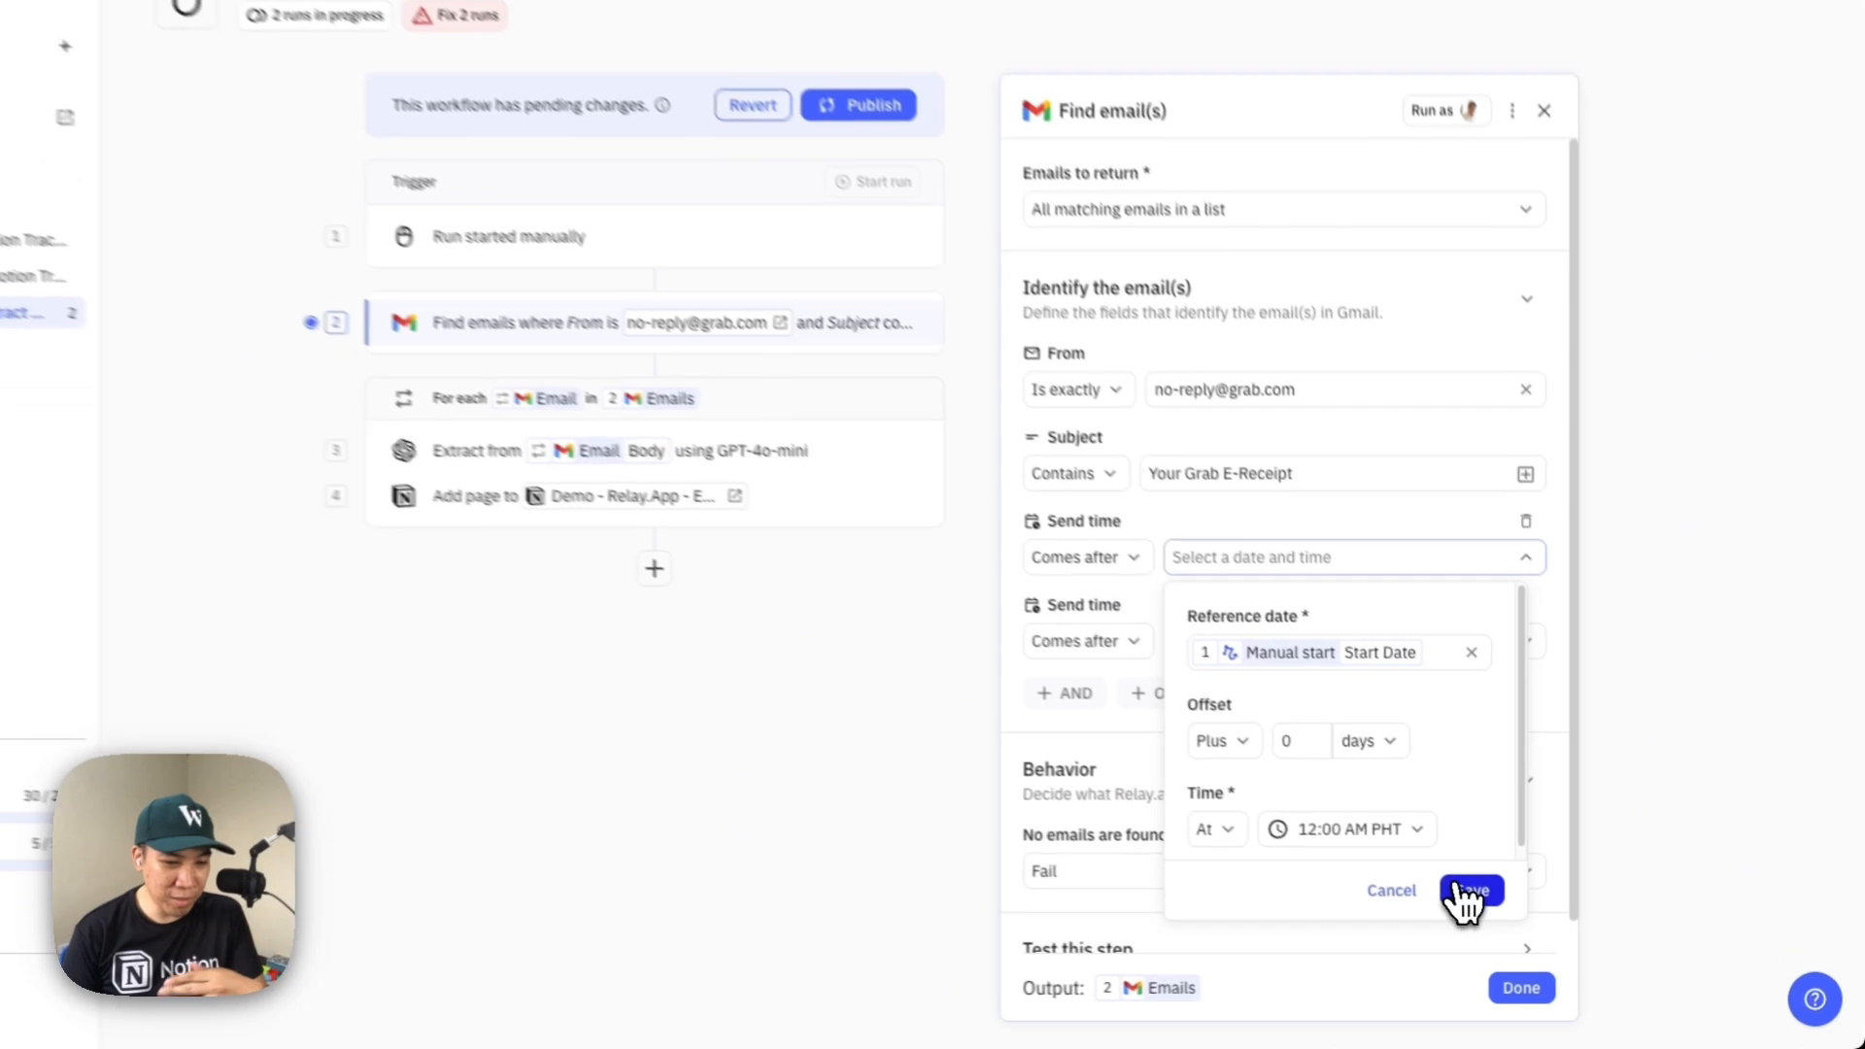
pyautogui.click(1528, 913)
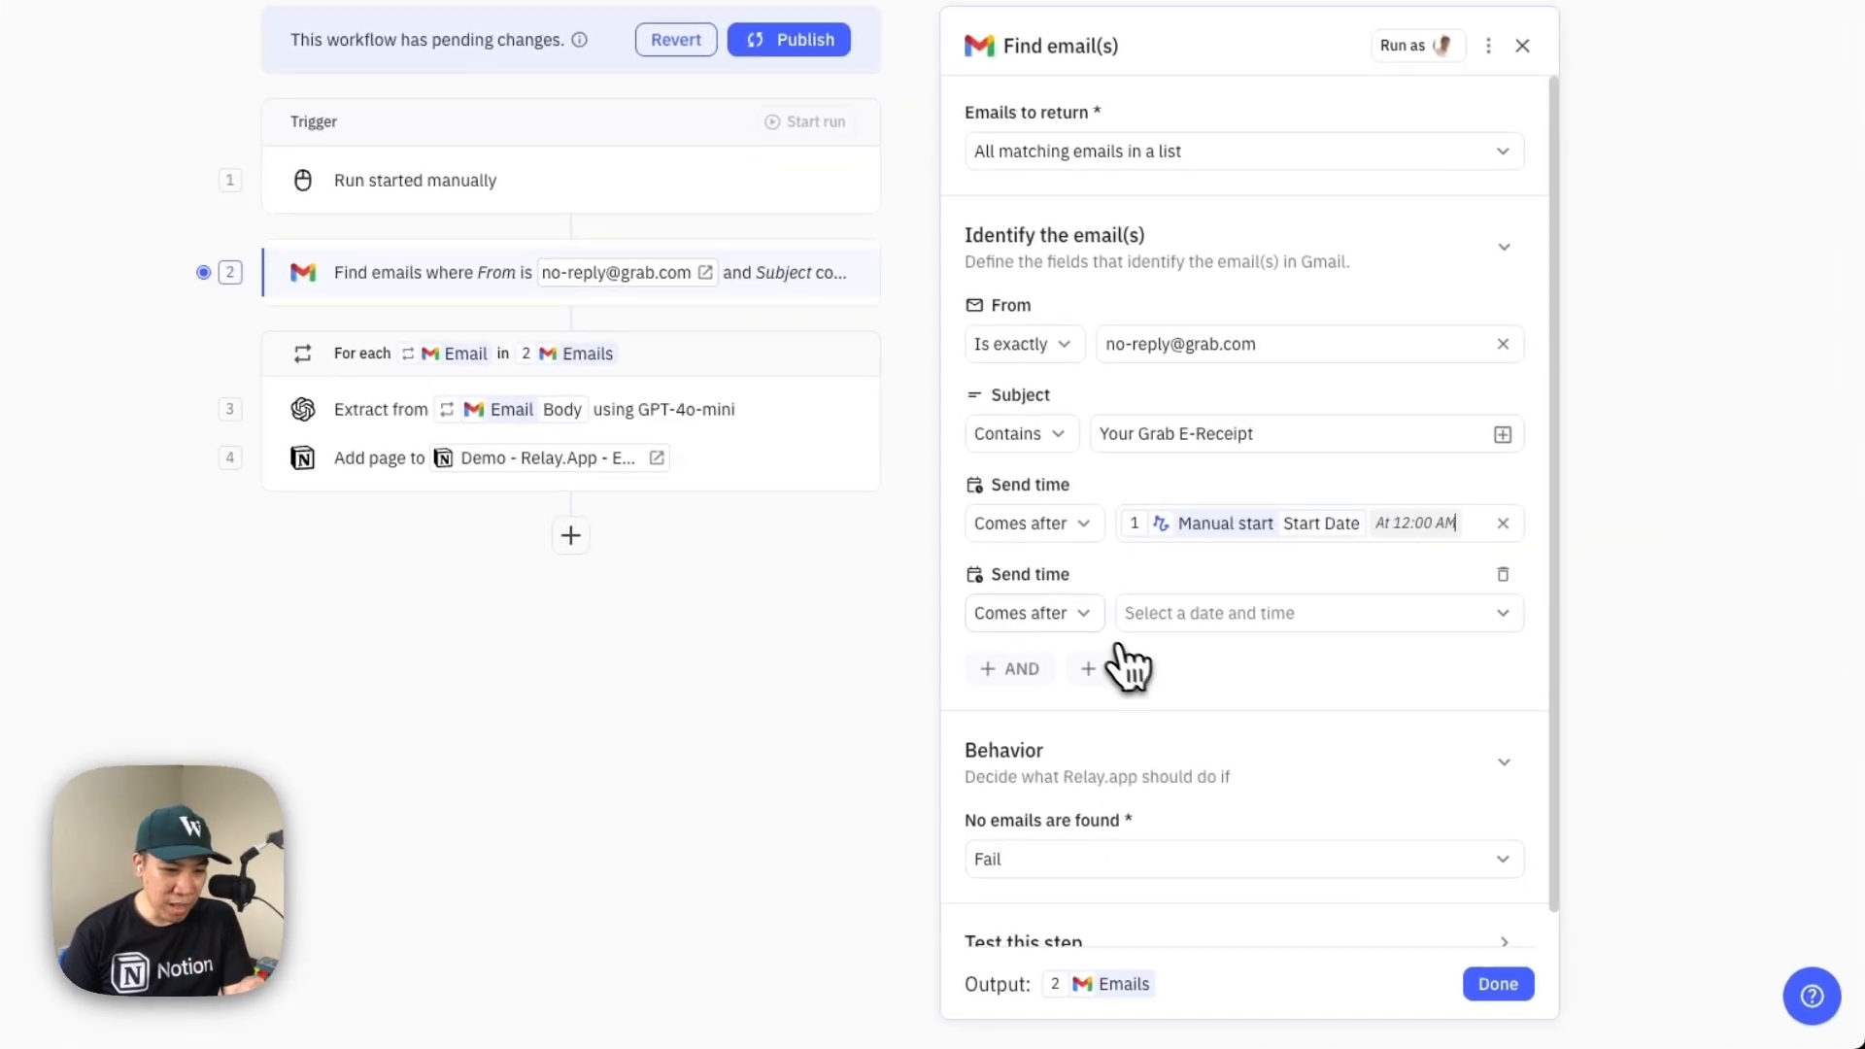
# Make the second Send time condition come before the Manual start's End Date at 11:45 PM, and publish the workflow changes
pyautogui.click(1070, 627)
pyautogui.click(1064, 670)
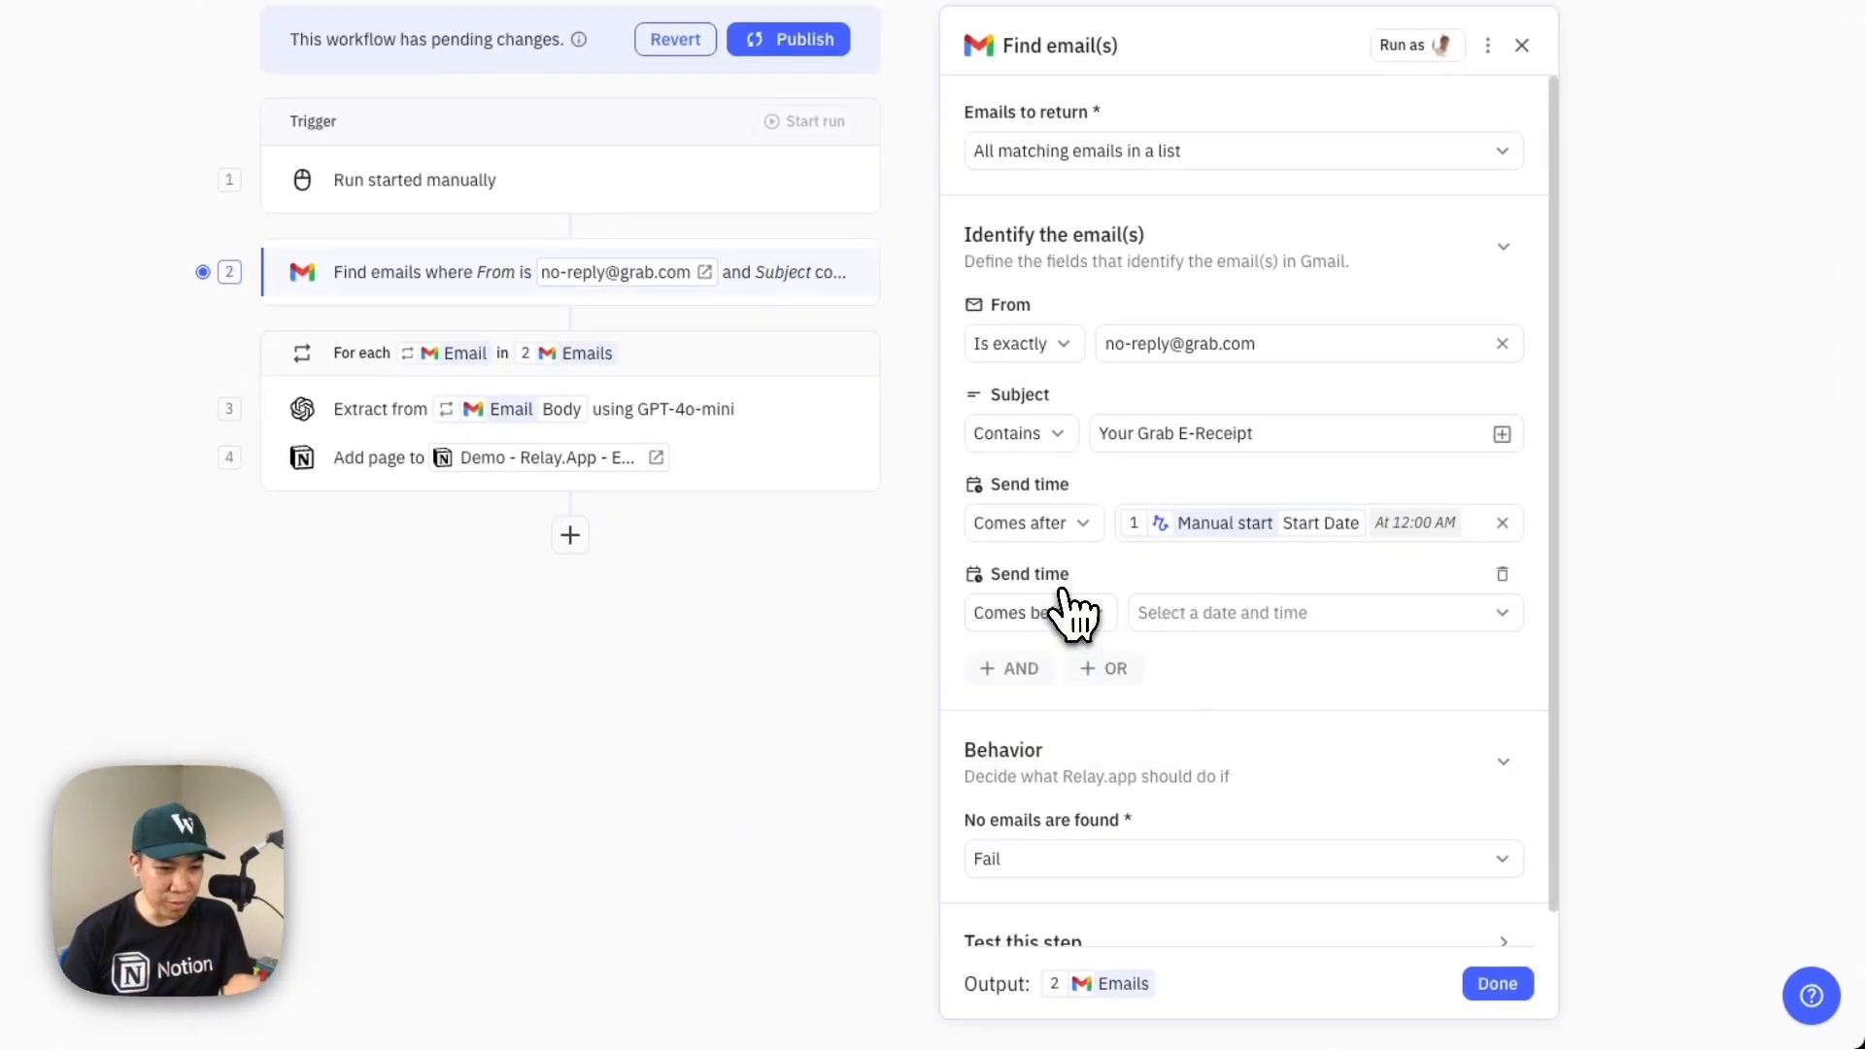
pyautogui.click(1175, 616)
pyautogui.click(1358, 724)
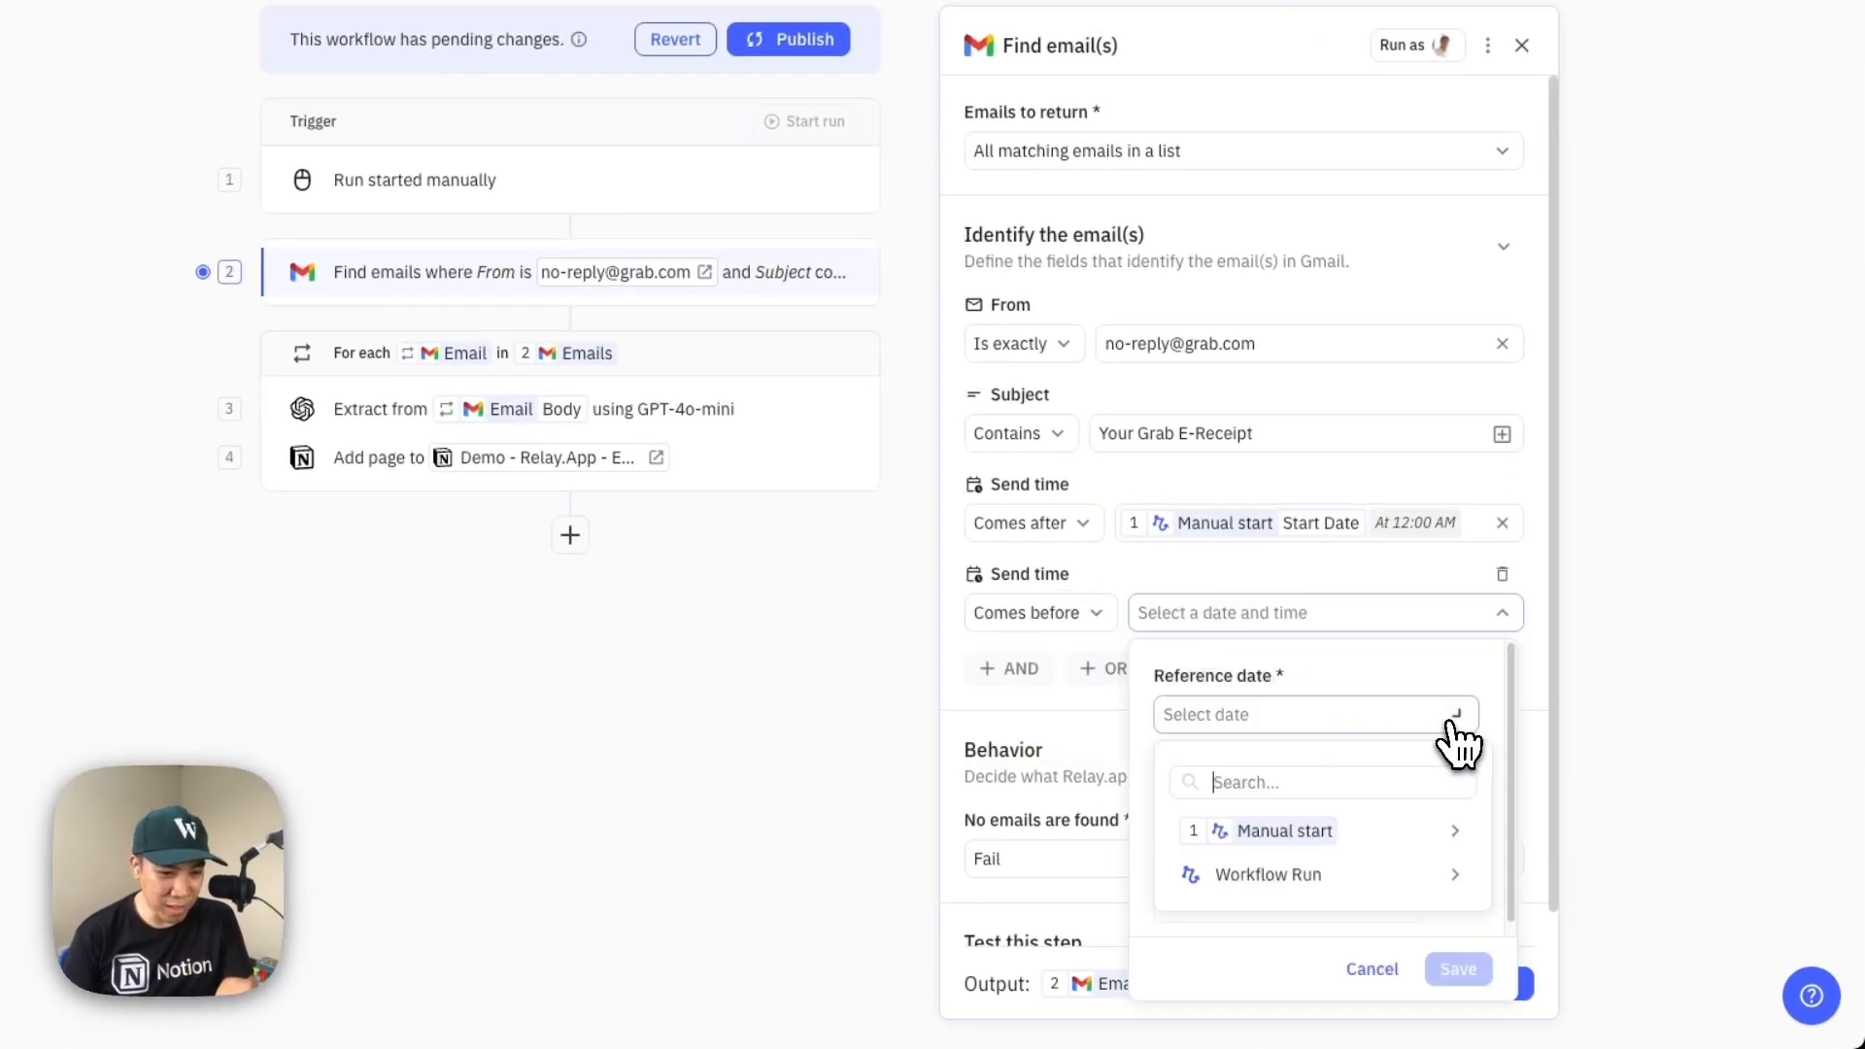
pyautogui.click(1552, 879)
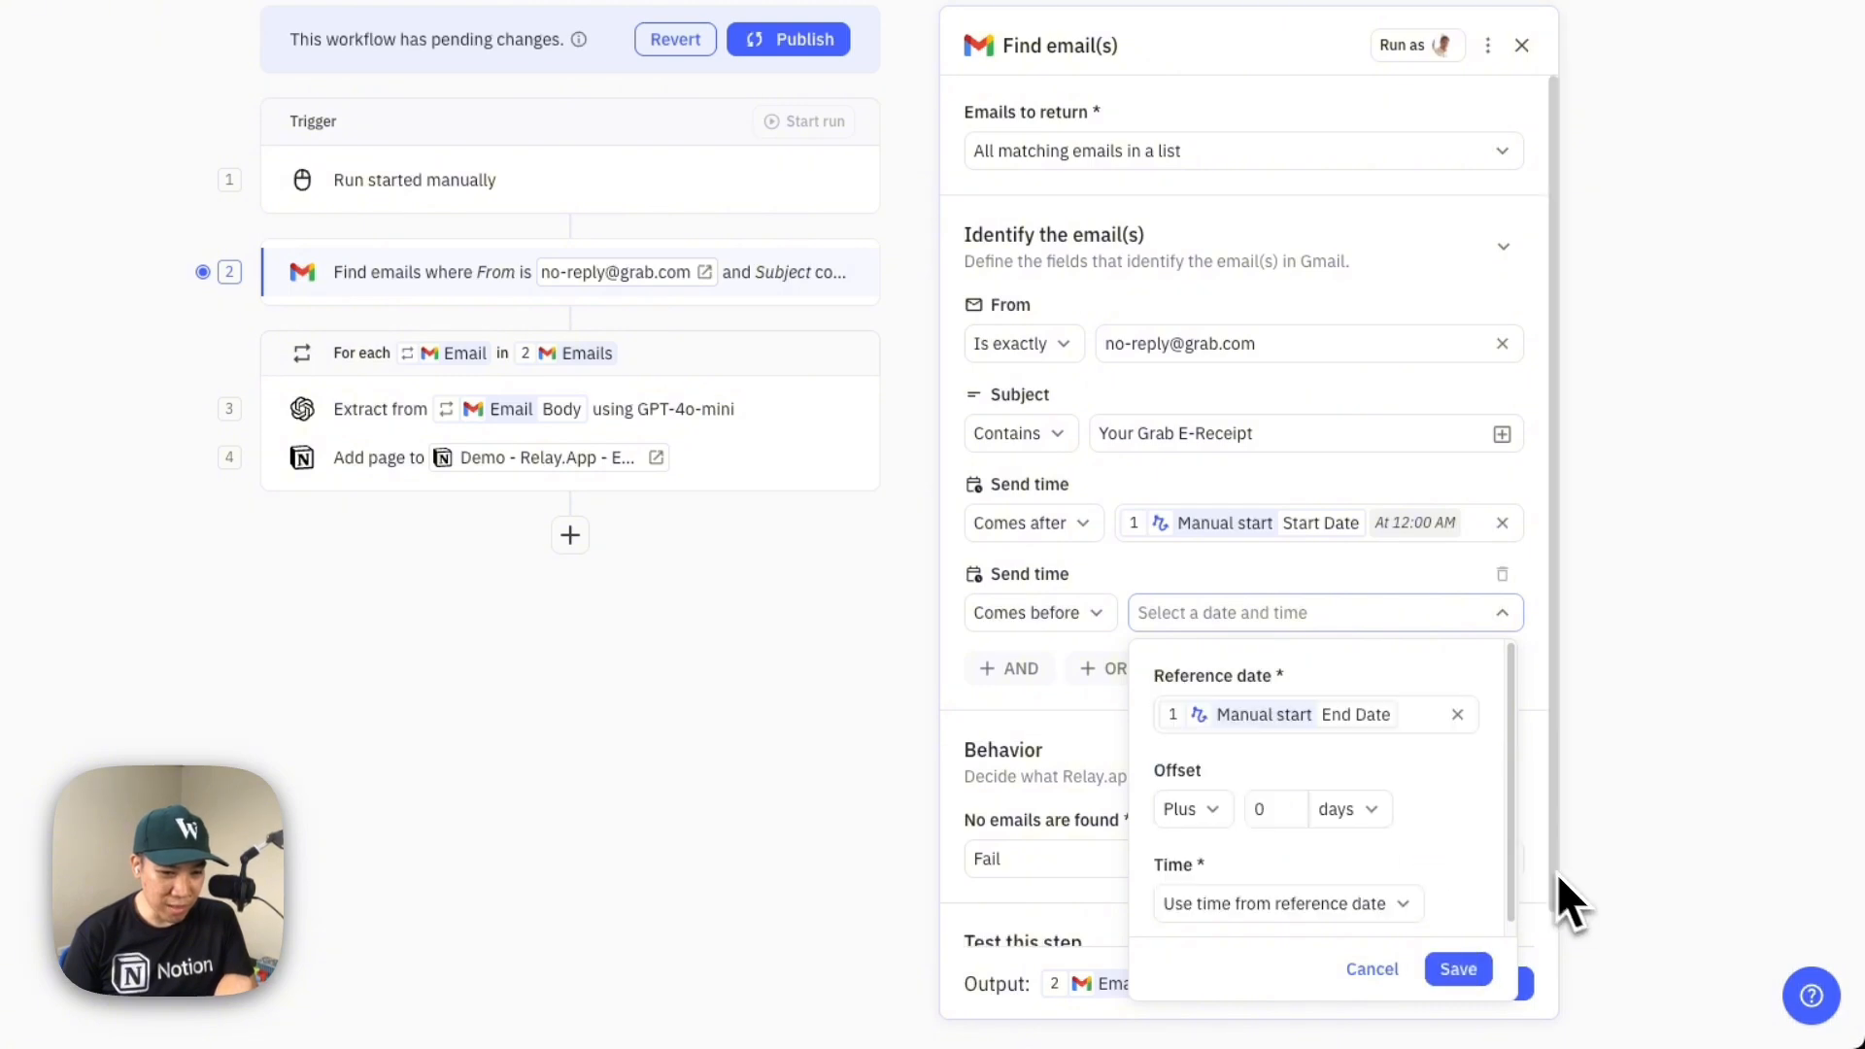
pyautogui.click(1399, 906)
pyautogui.click(1263, 792)
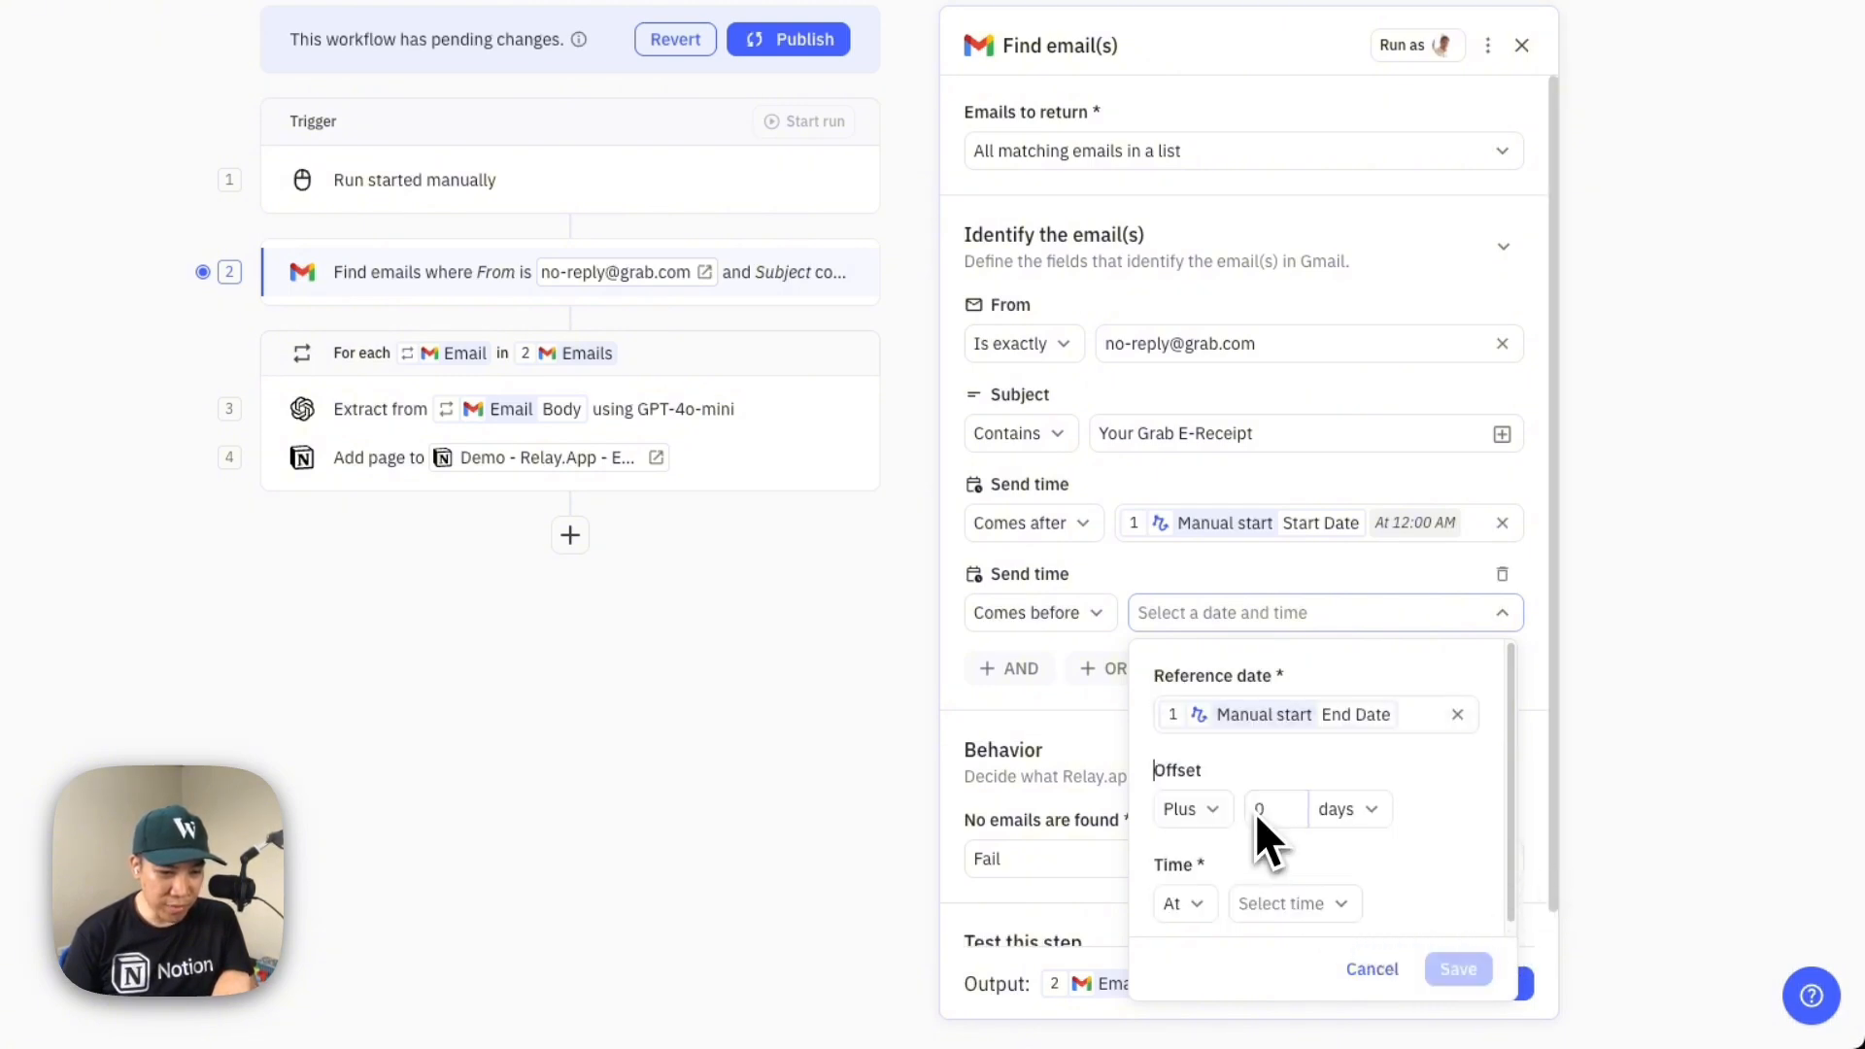
pyautogui.click(1317, 903)
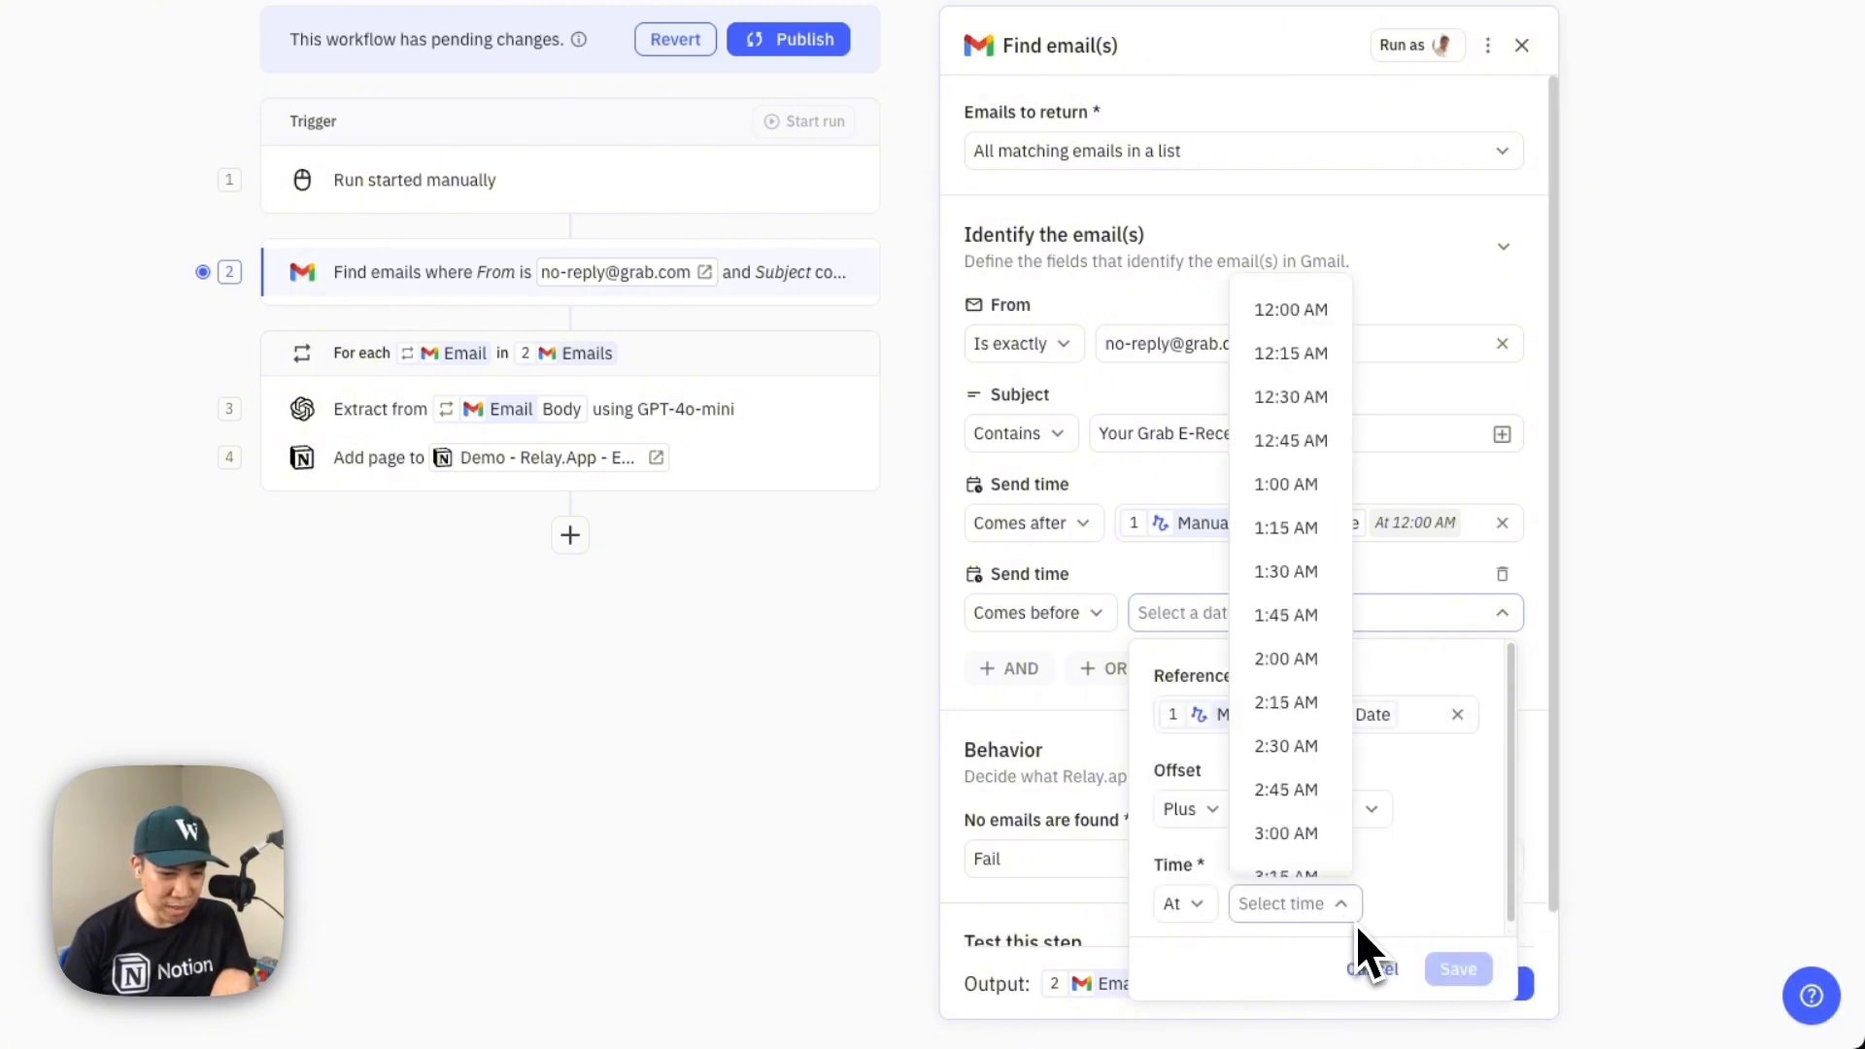
pyautogui.scroll(-20, 1324, 708)
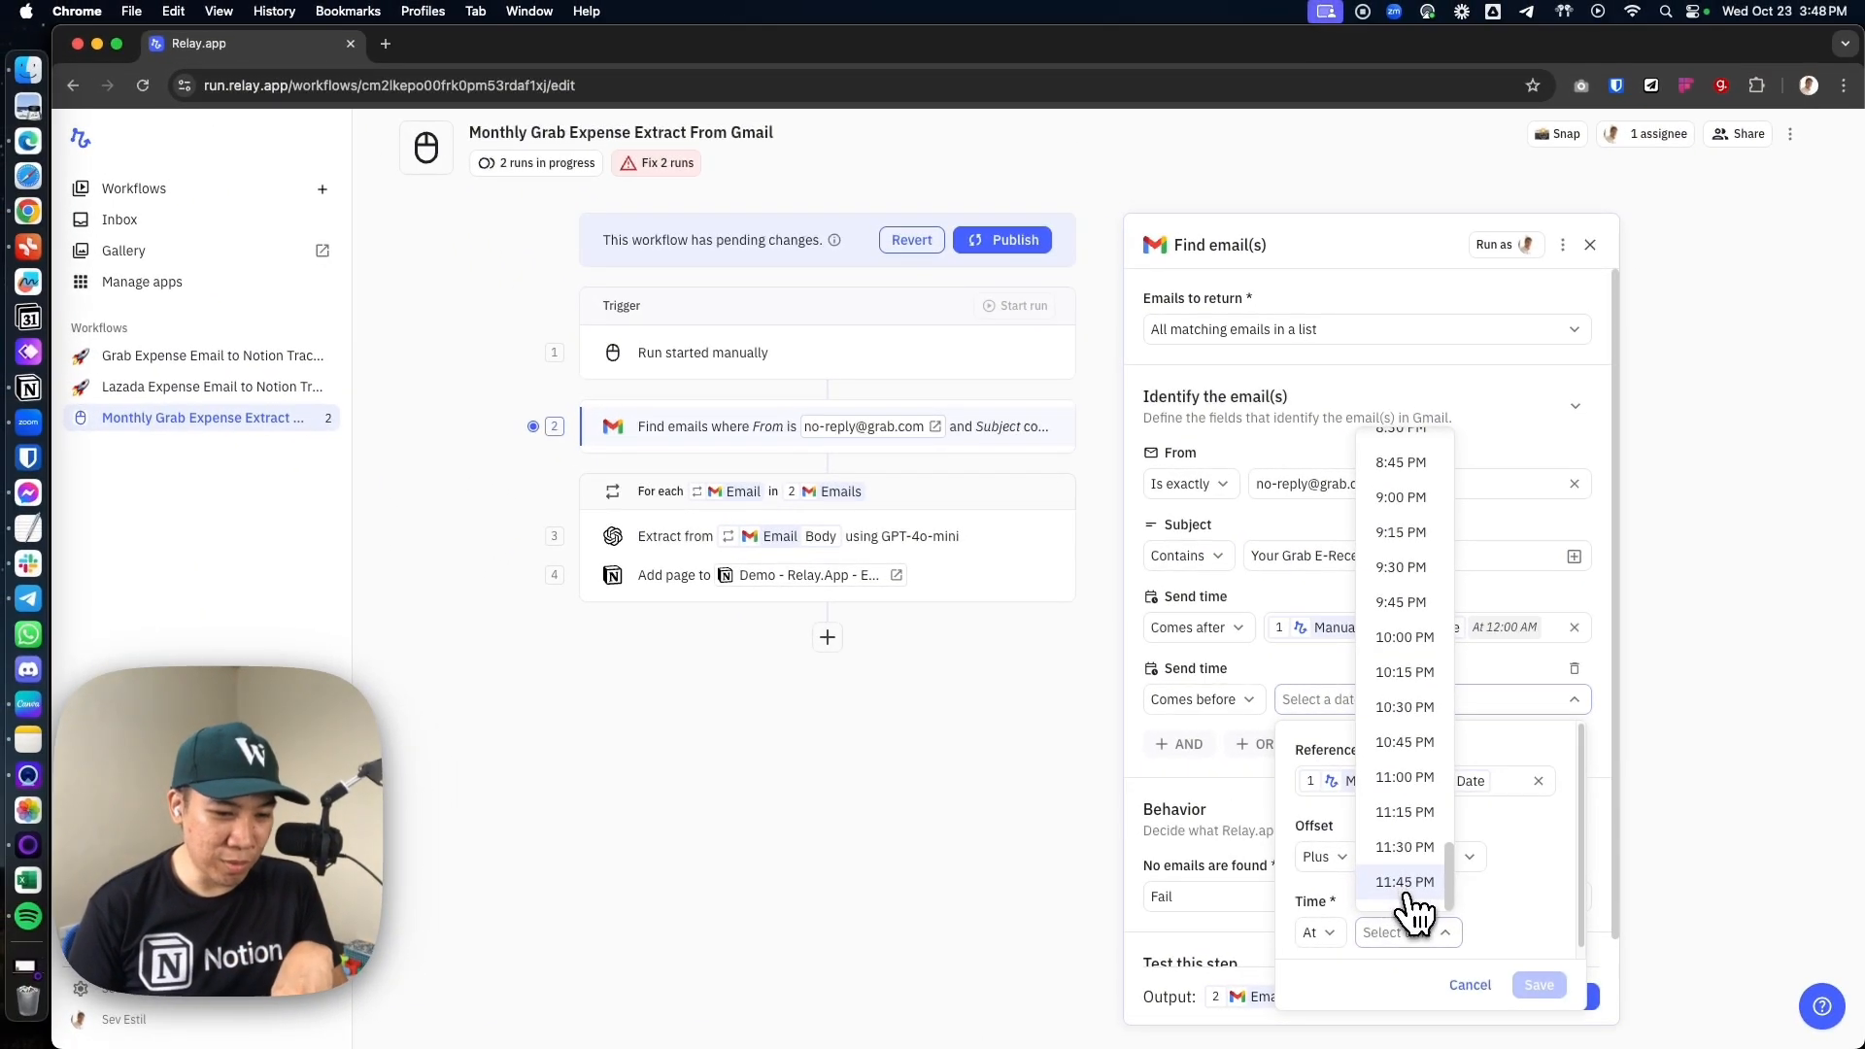
pyautogui.click(1405, 884)
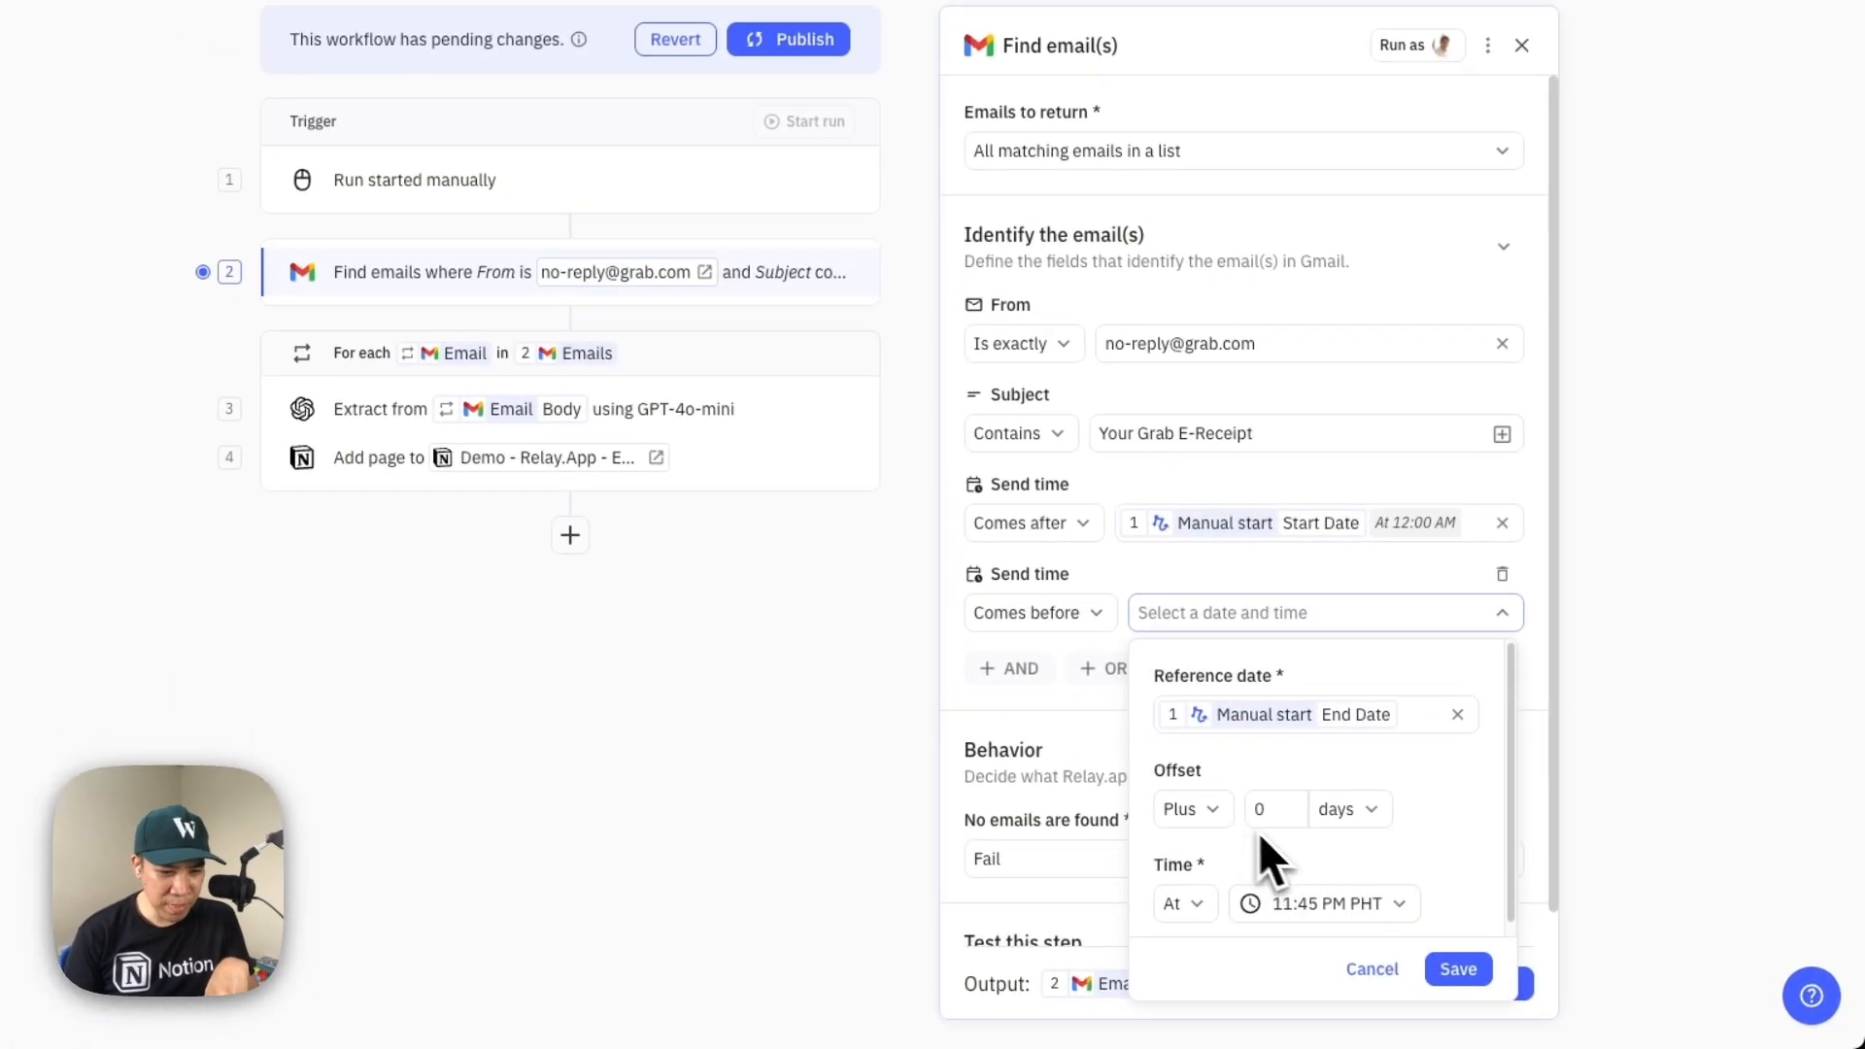
pyautogui.click(1458, 970)
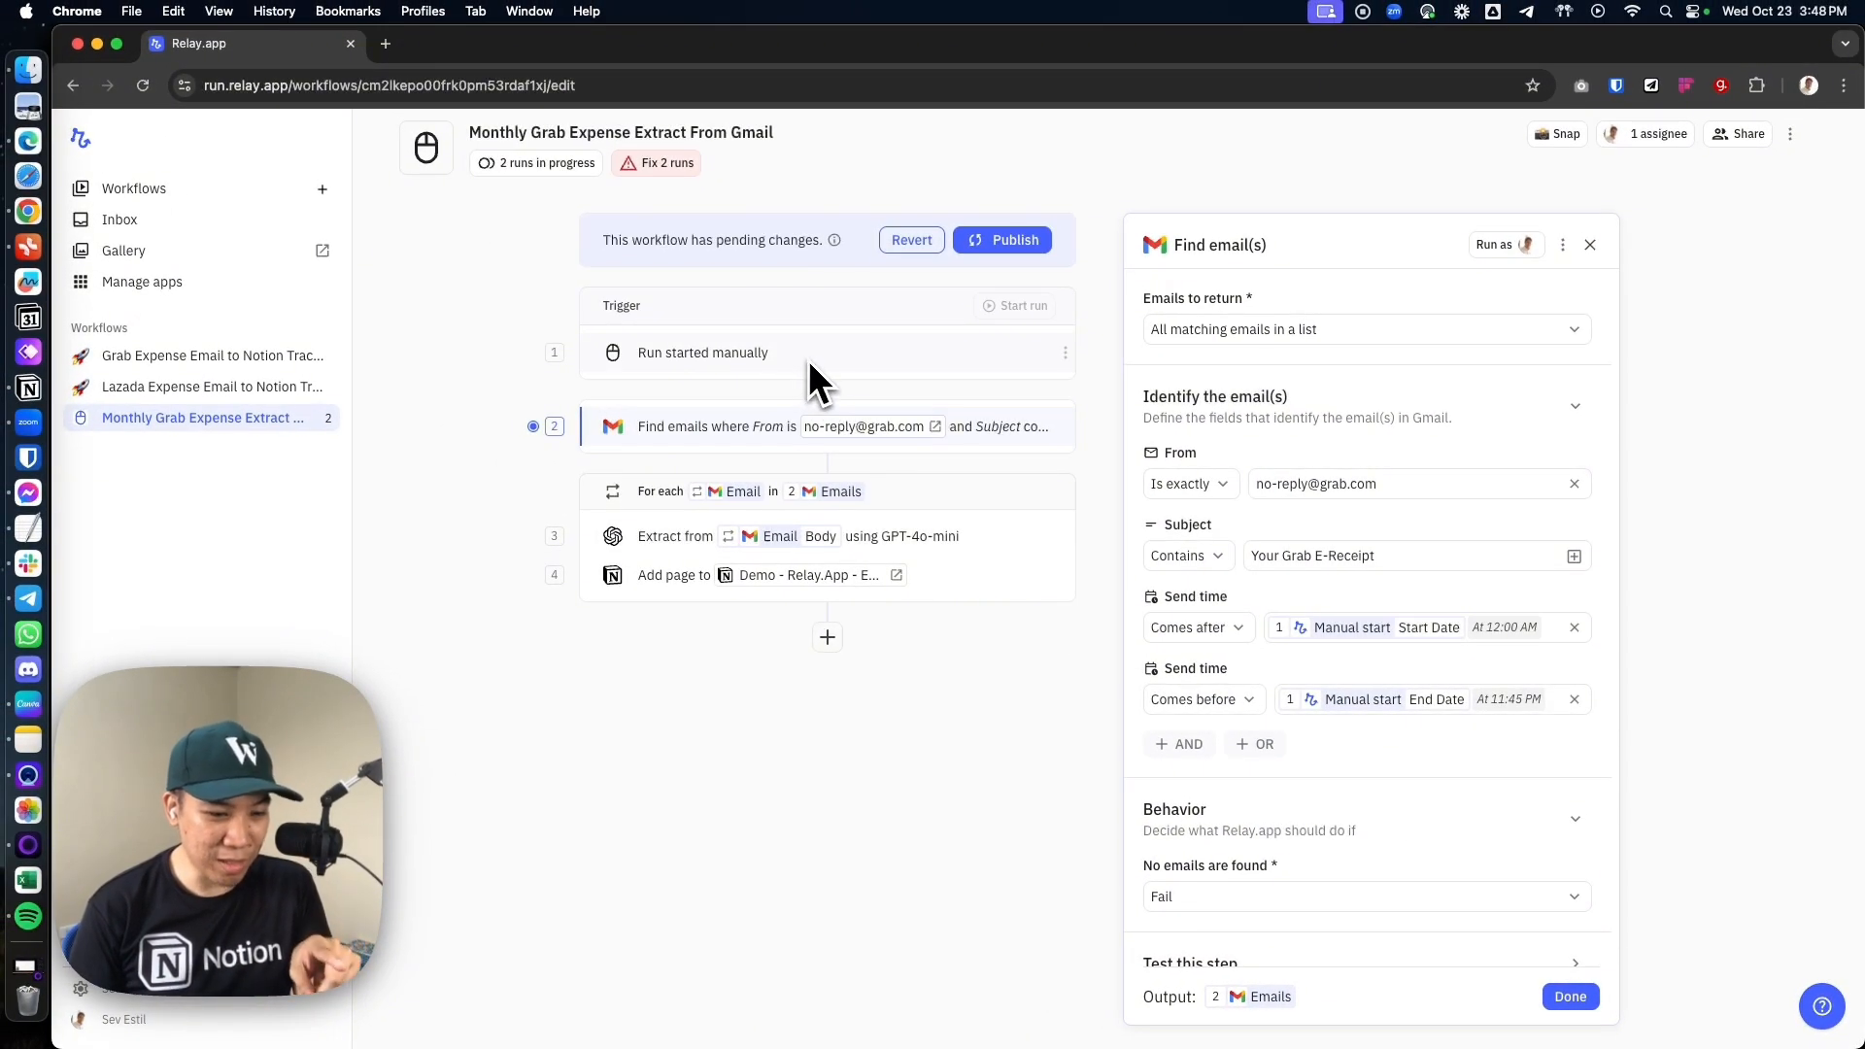
pyautogui.click(1564, 1000)
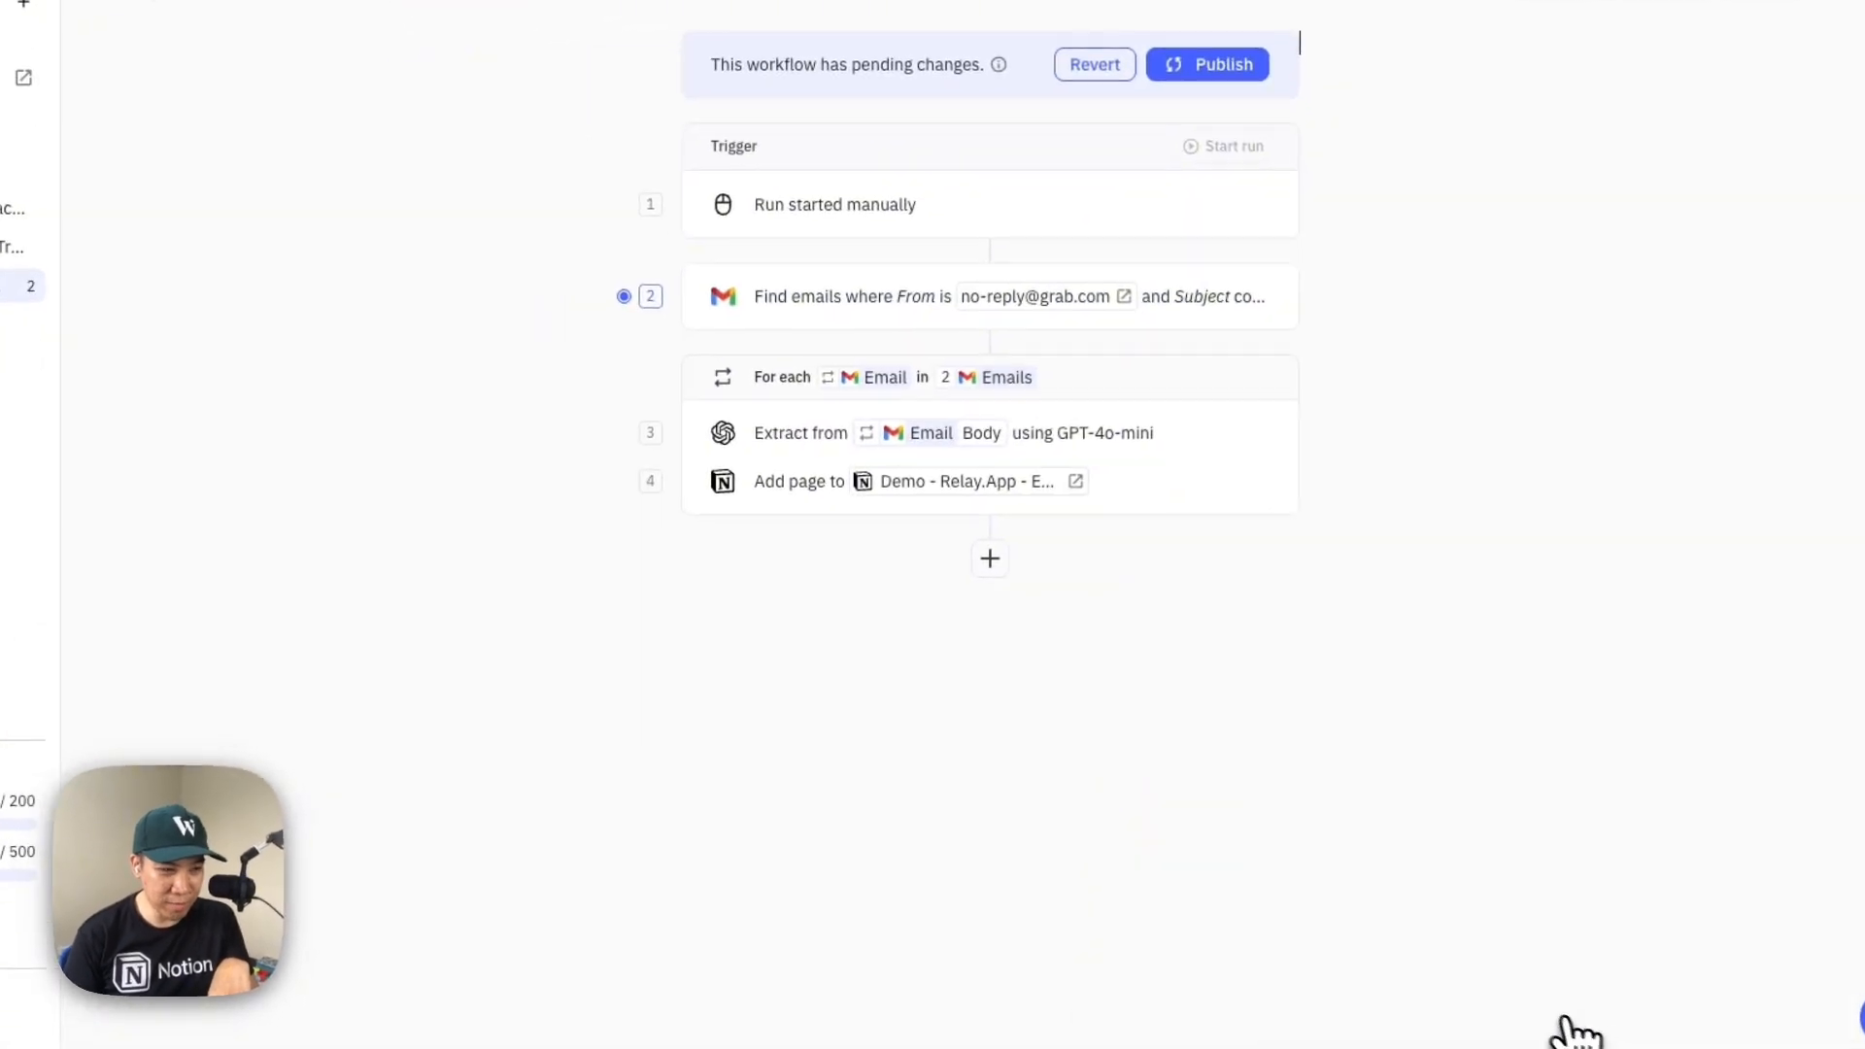
pyautogui.click(1355, 215)
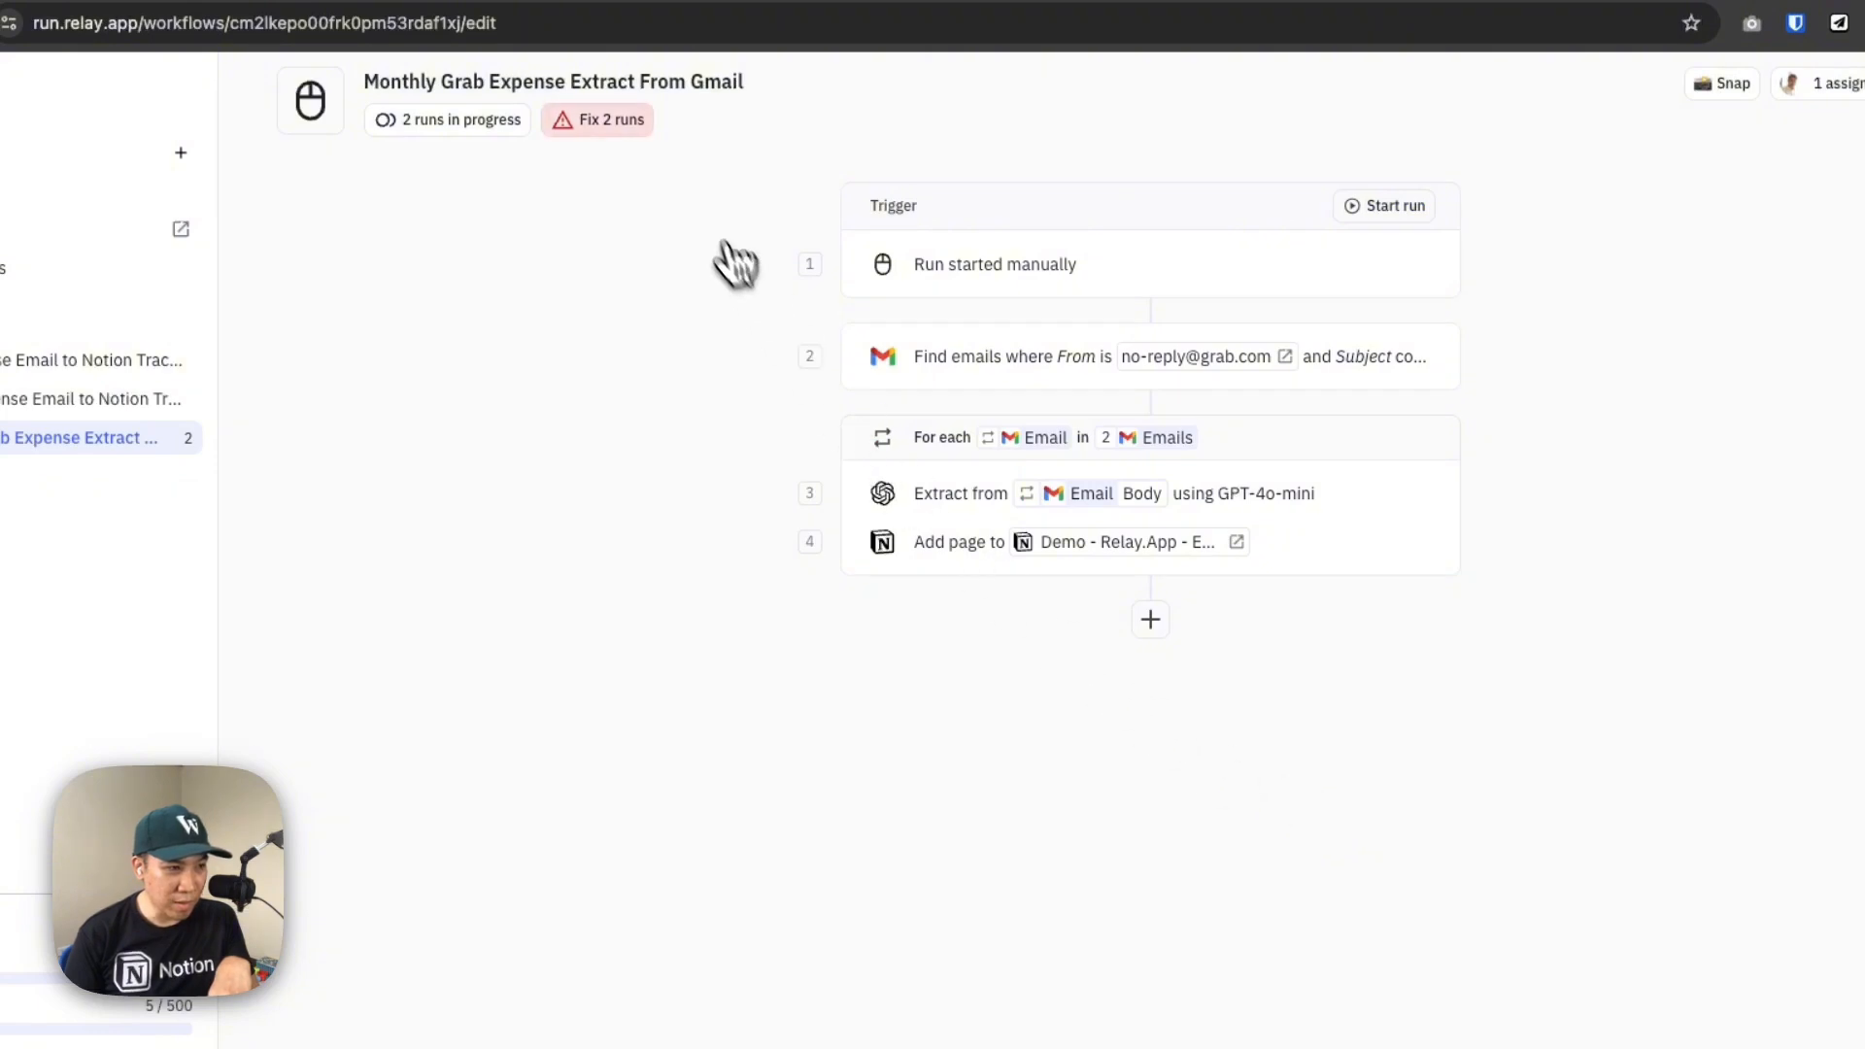
# Delete the two failed runs of the workflow, from October 23, 2024 at 15:47 and 15:46
pyautogui.click(627, 121)
pyautogui.click(271, 245)
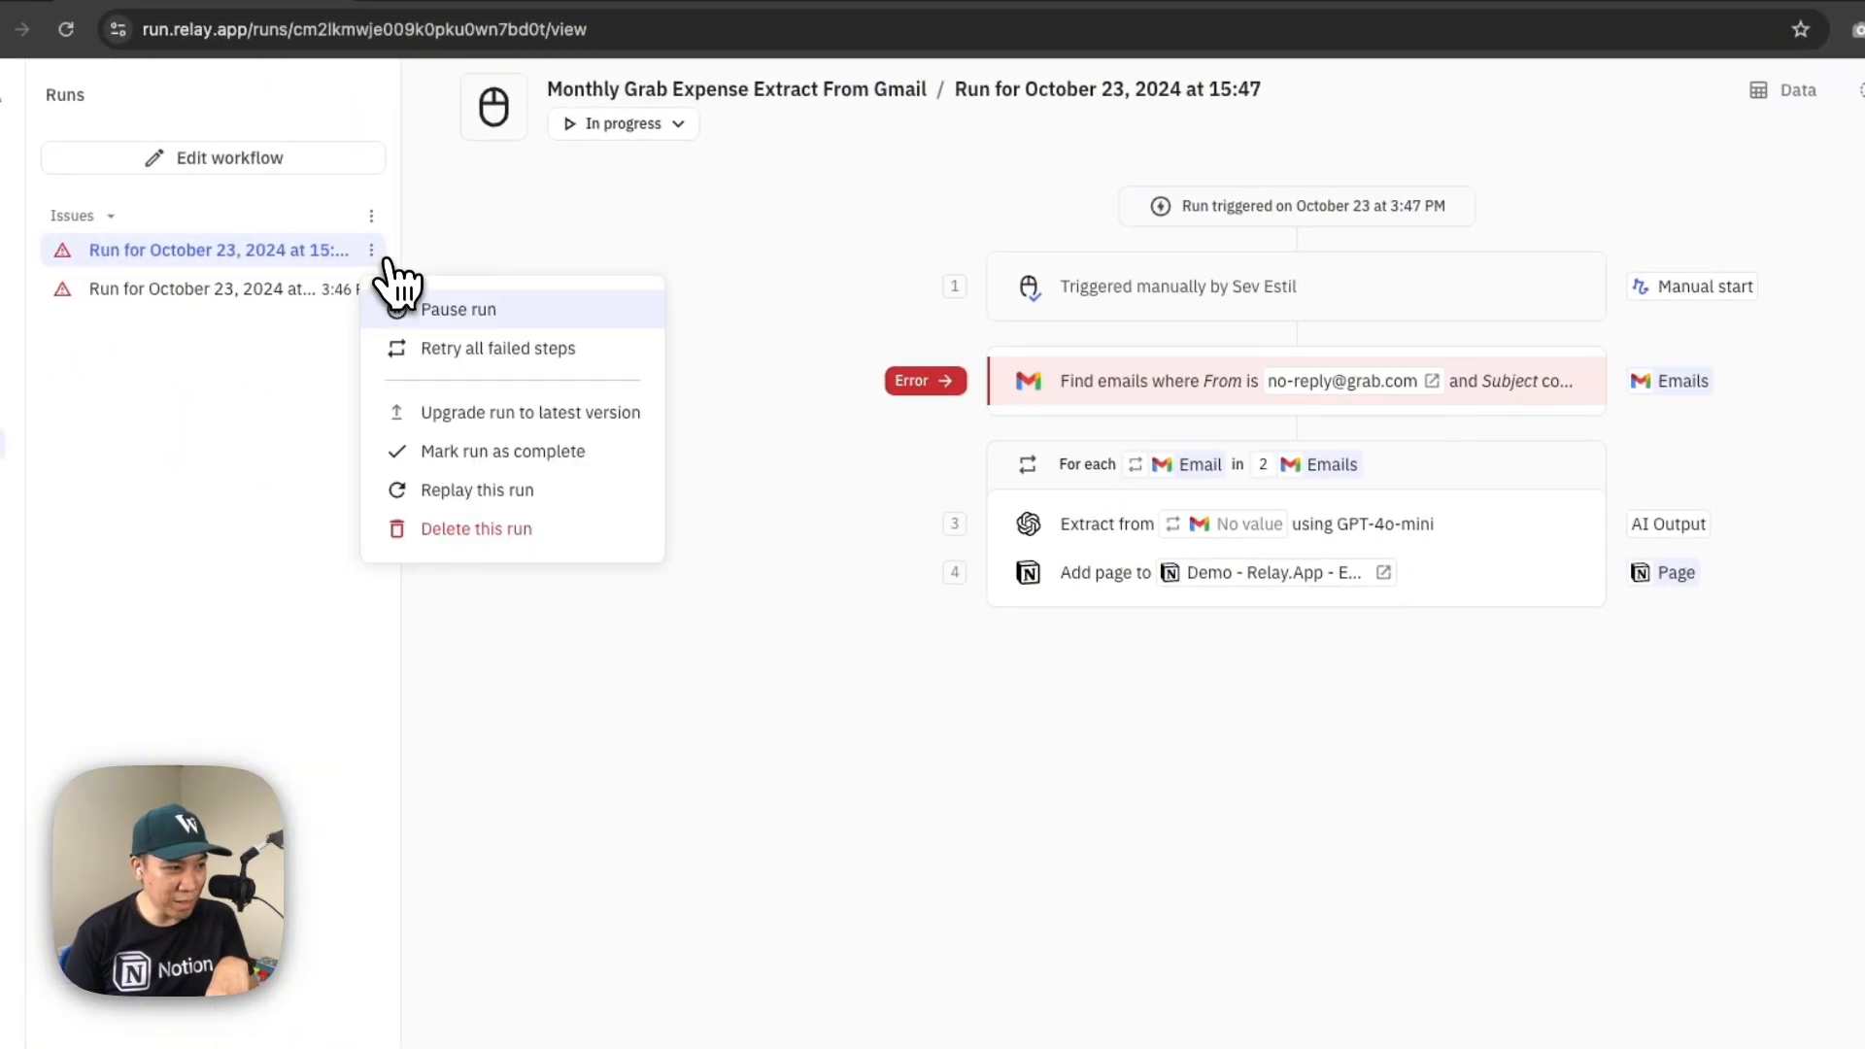
pyautogui.click(364, 520)
pyautogui.click(1097, 715)
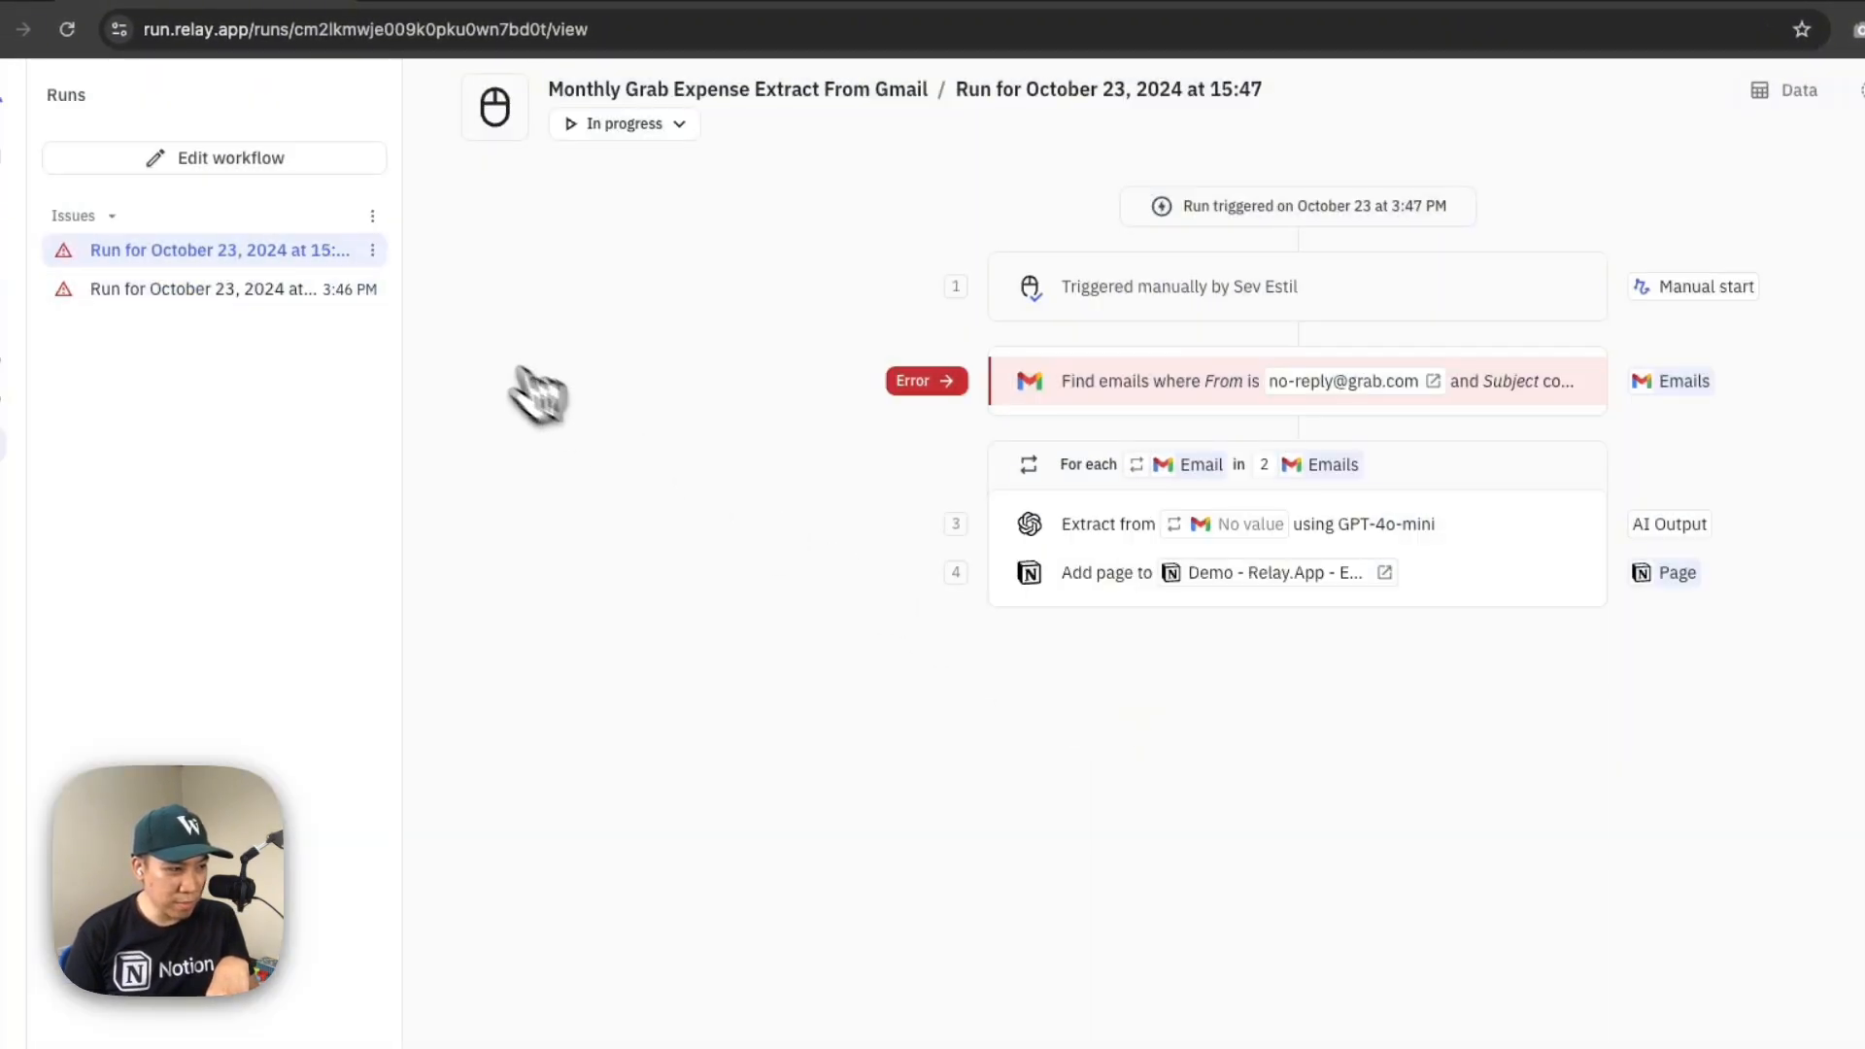
pyautogui.click(373, 251)
pyautogui.click(477, 528)
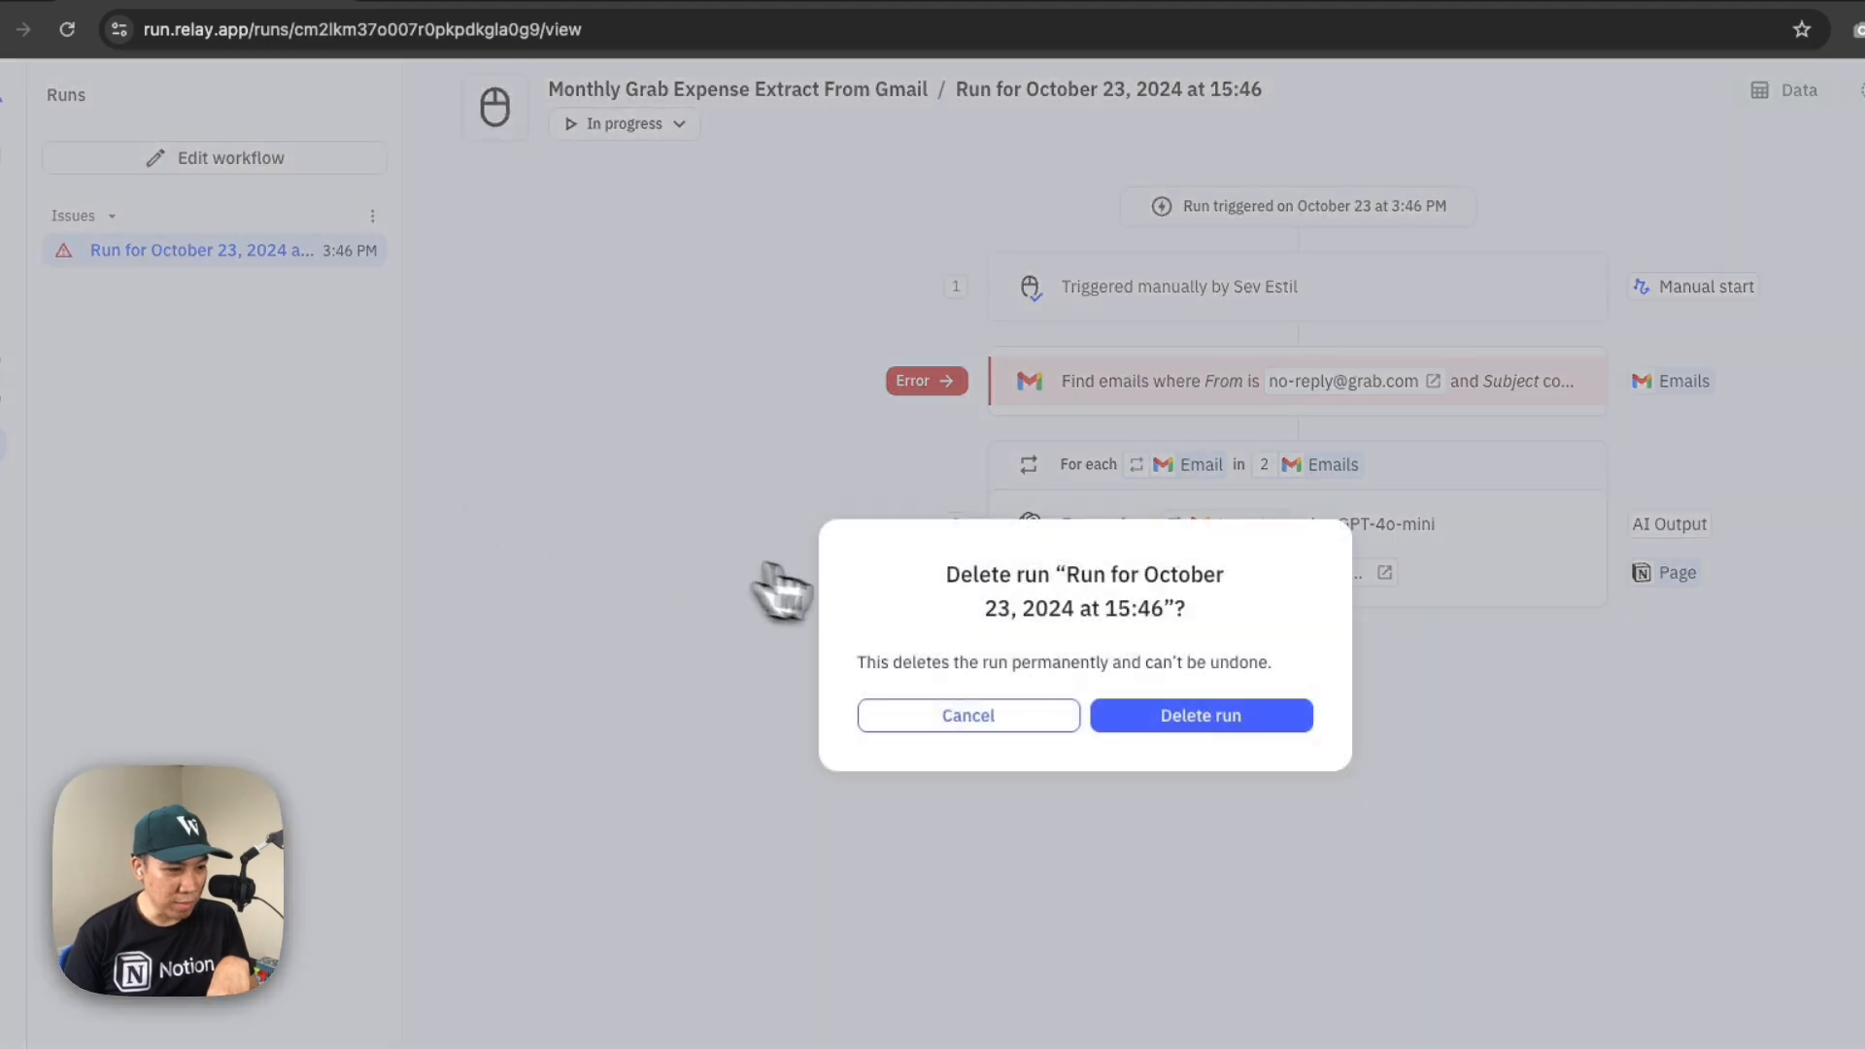
pyautogui.click(1136, 717)
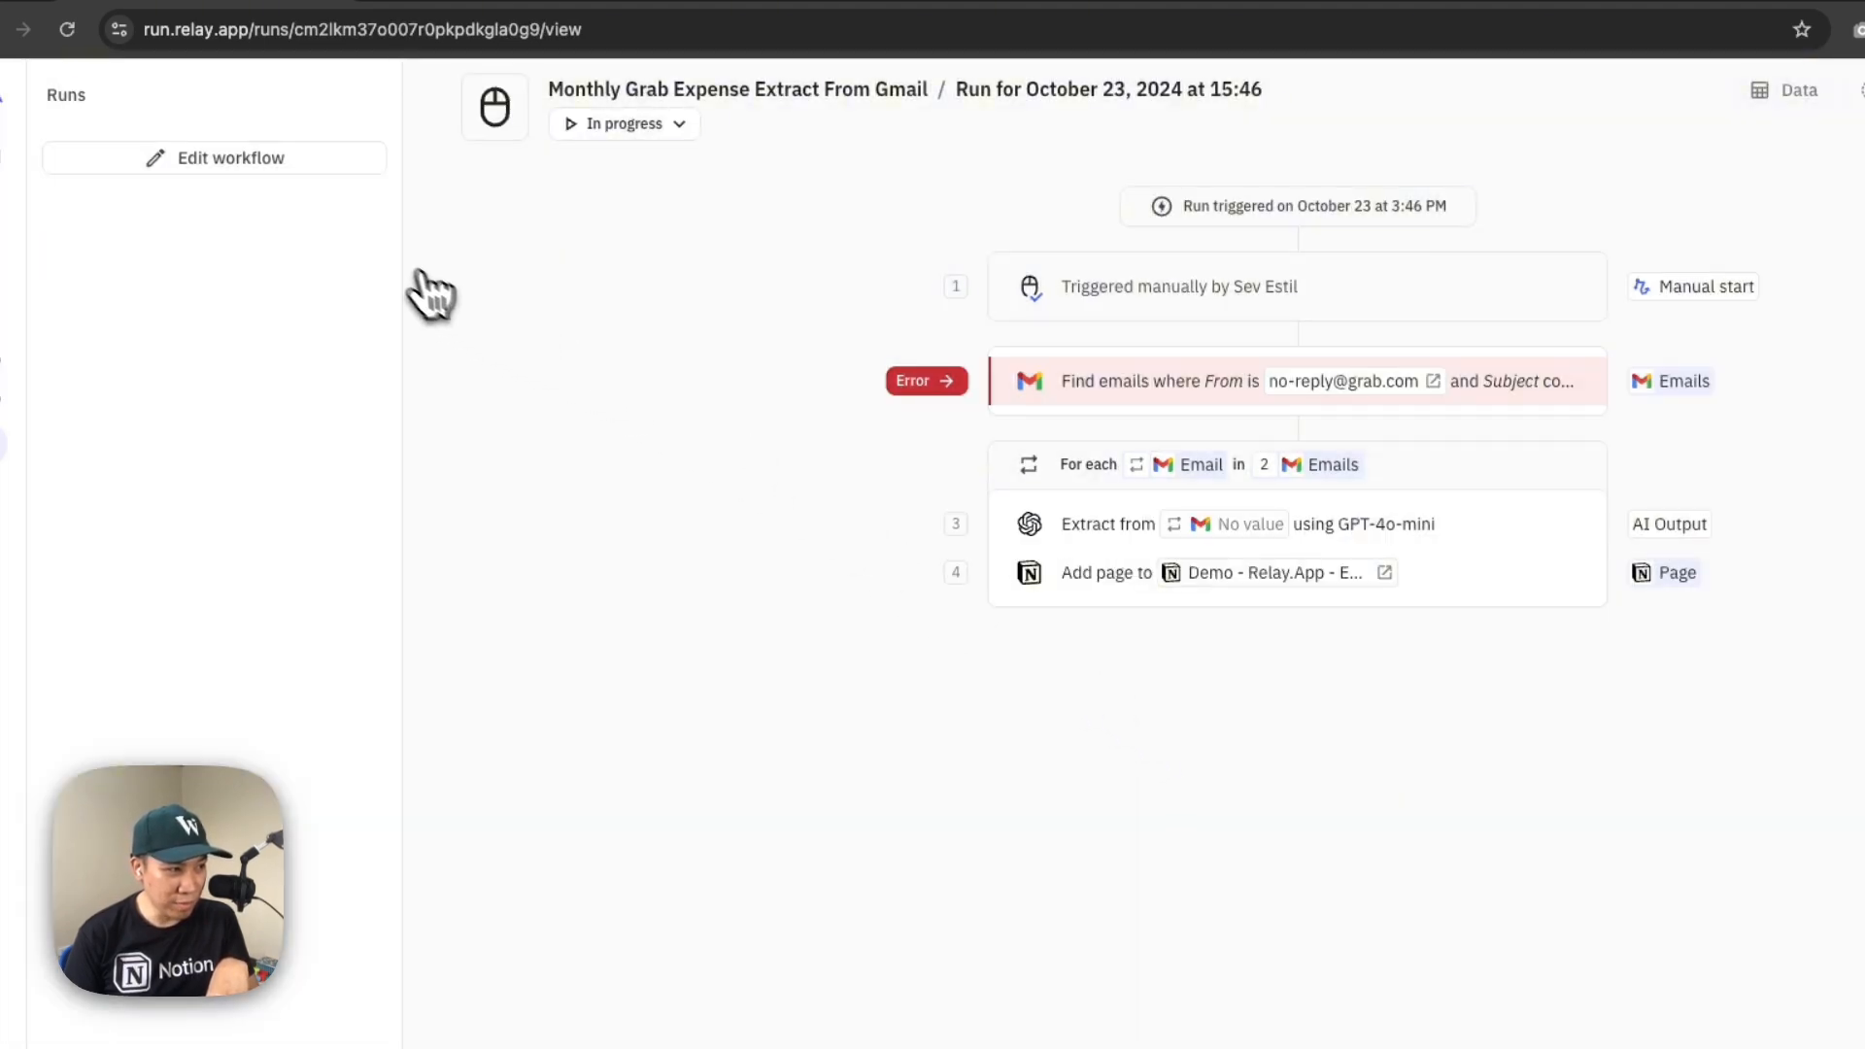
# Start a manual run of the Monthly Grab Expense Extract From Gmail workflow with Start Date October 6, 2024 and End Date October 19, 2024
pyautogui.click(296, 167)
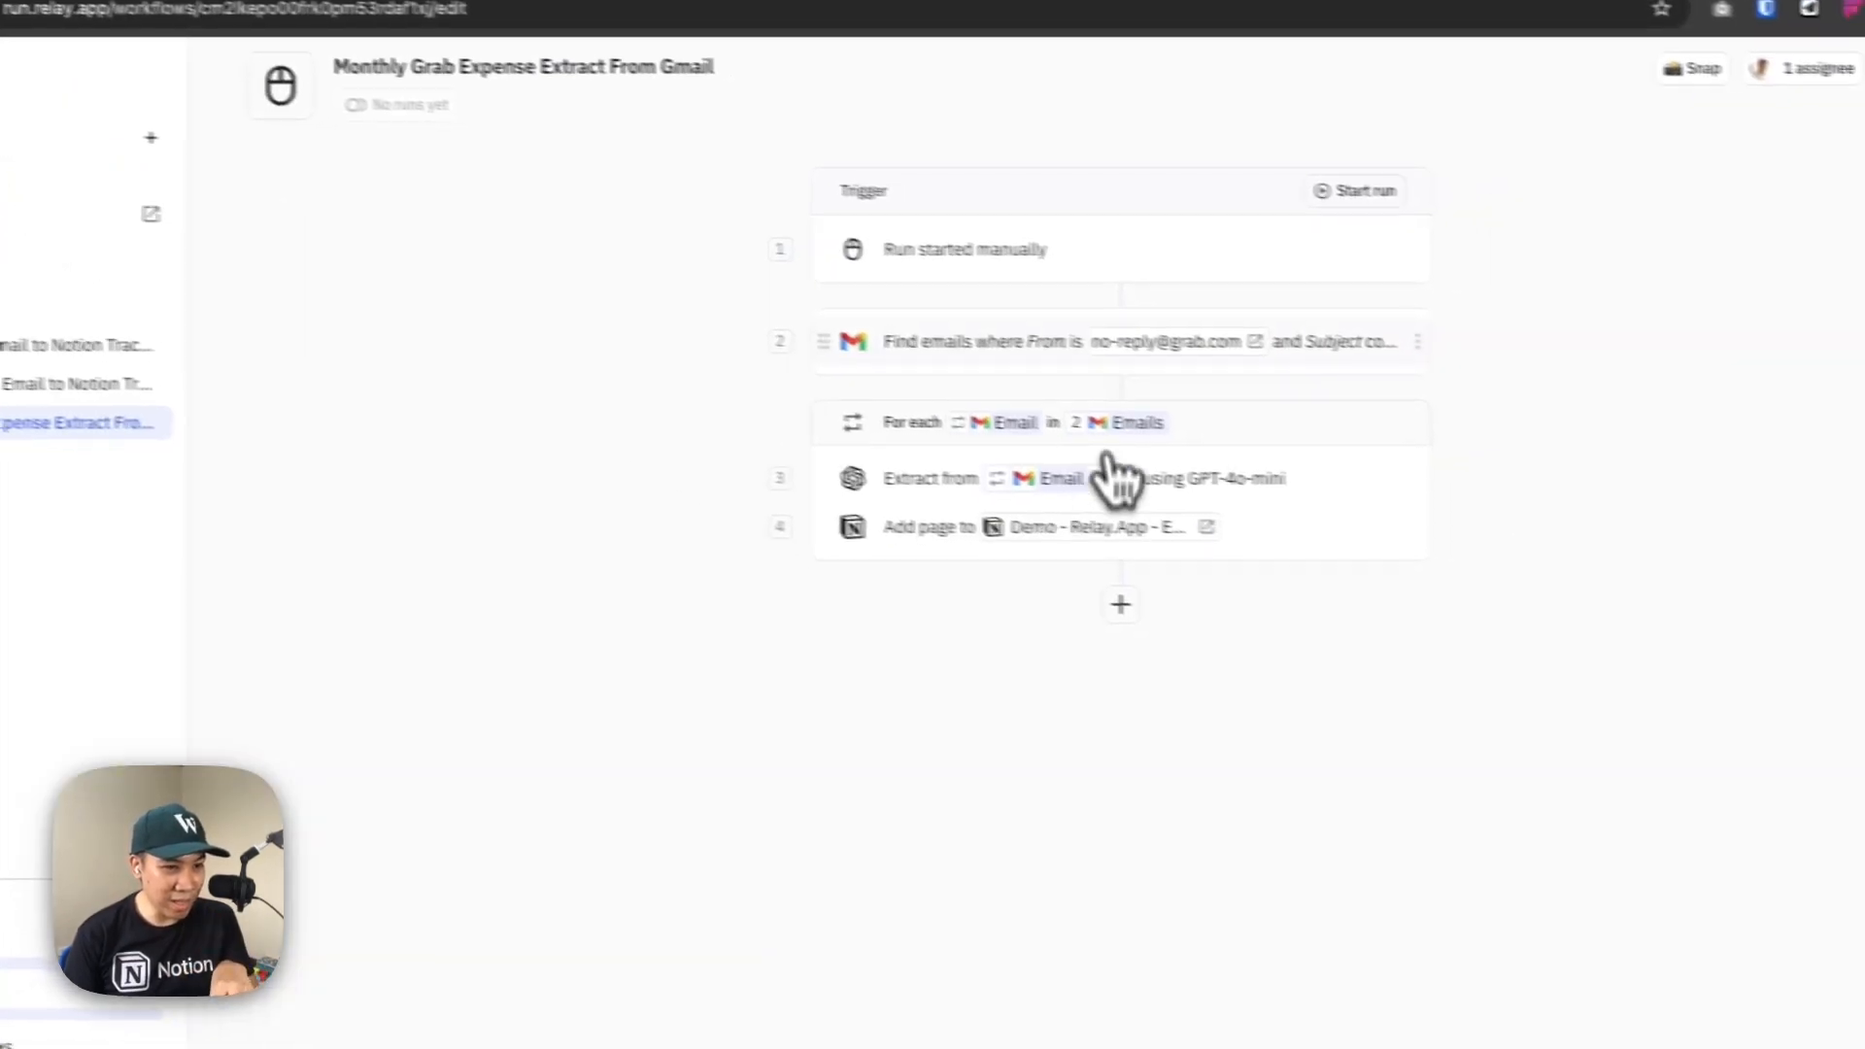
pyautogui.click(1284, 185)
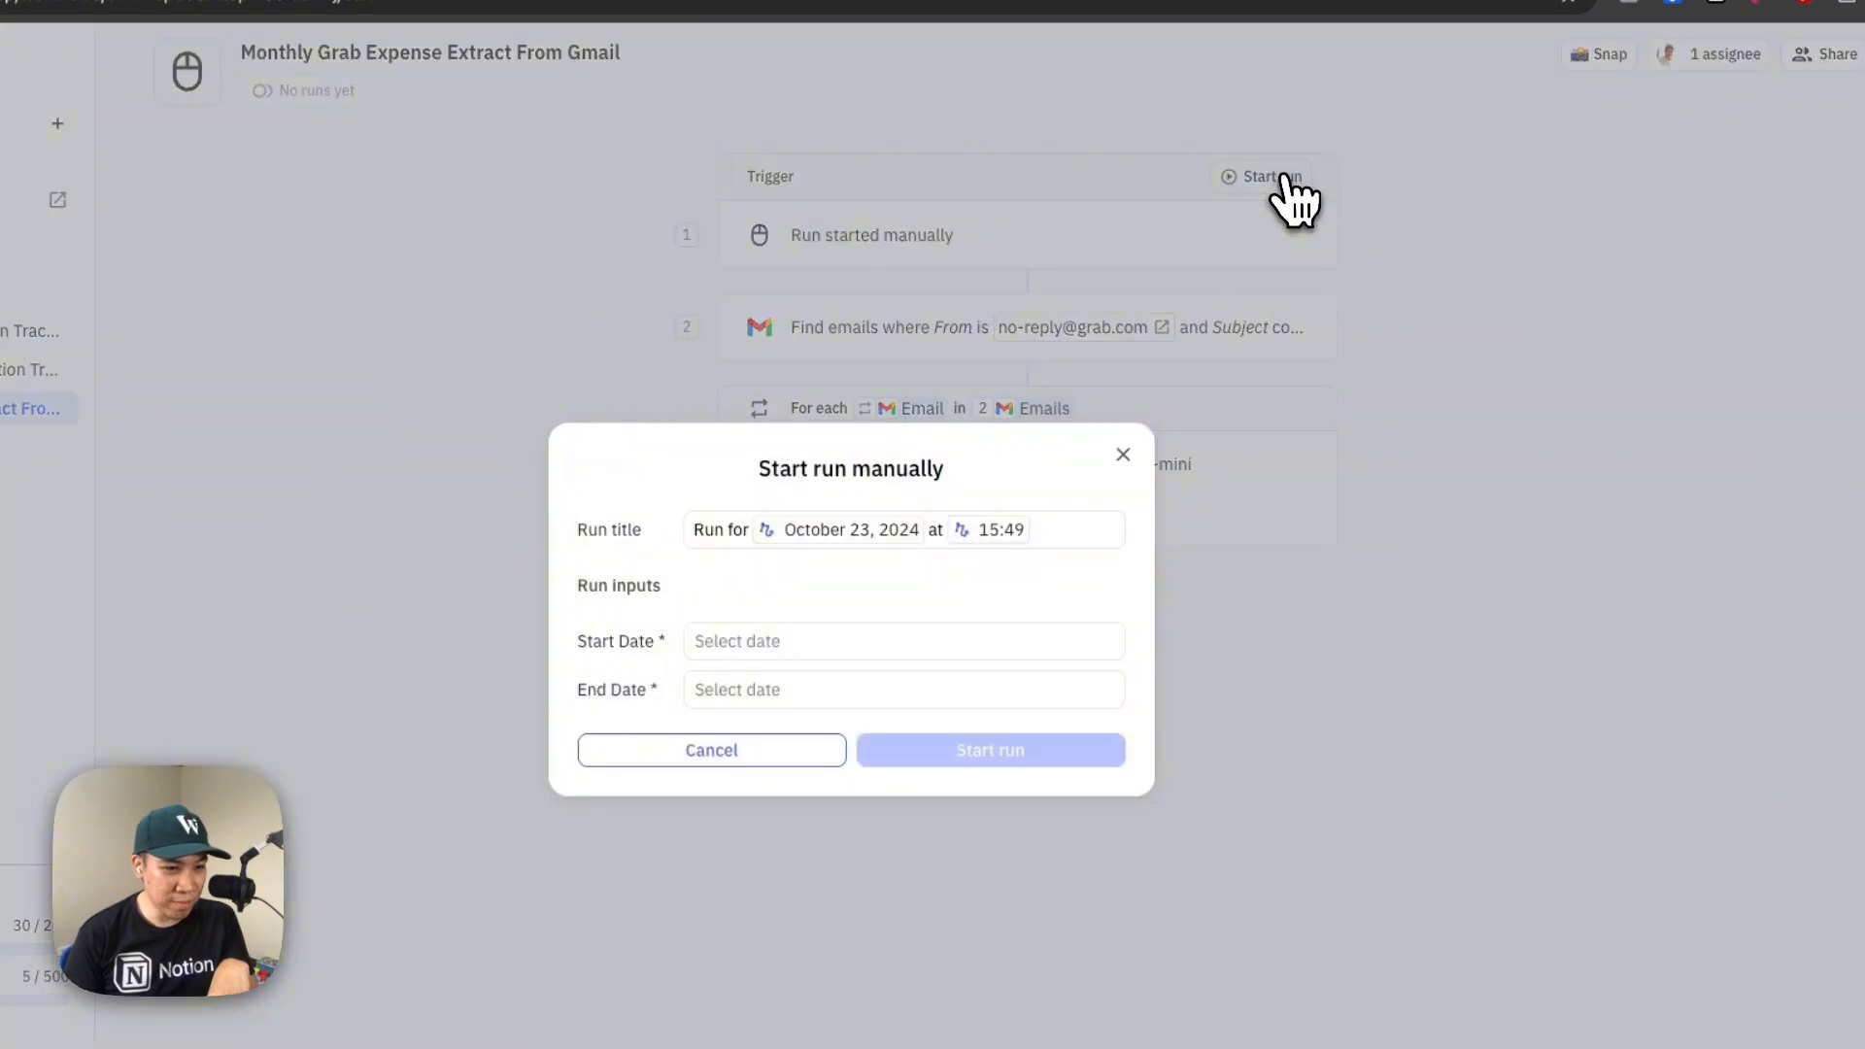
pyautogui.click(831, 643)
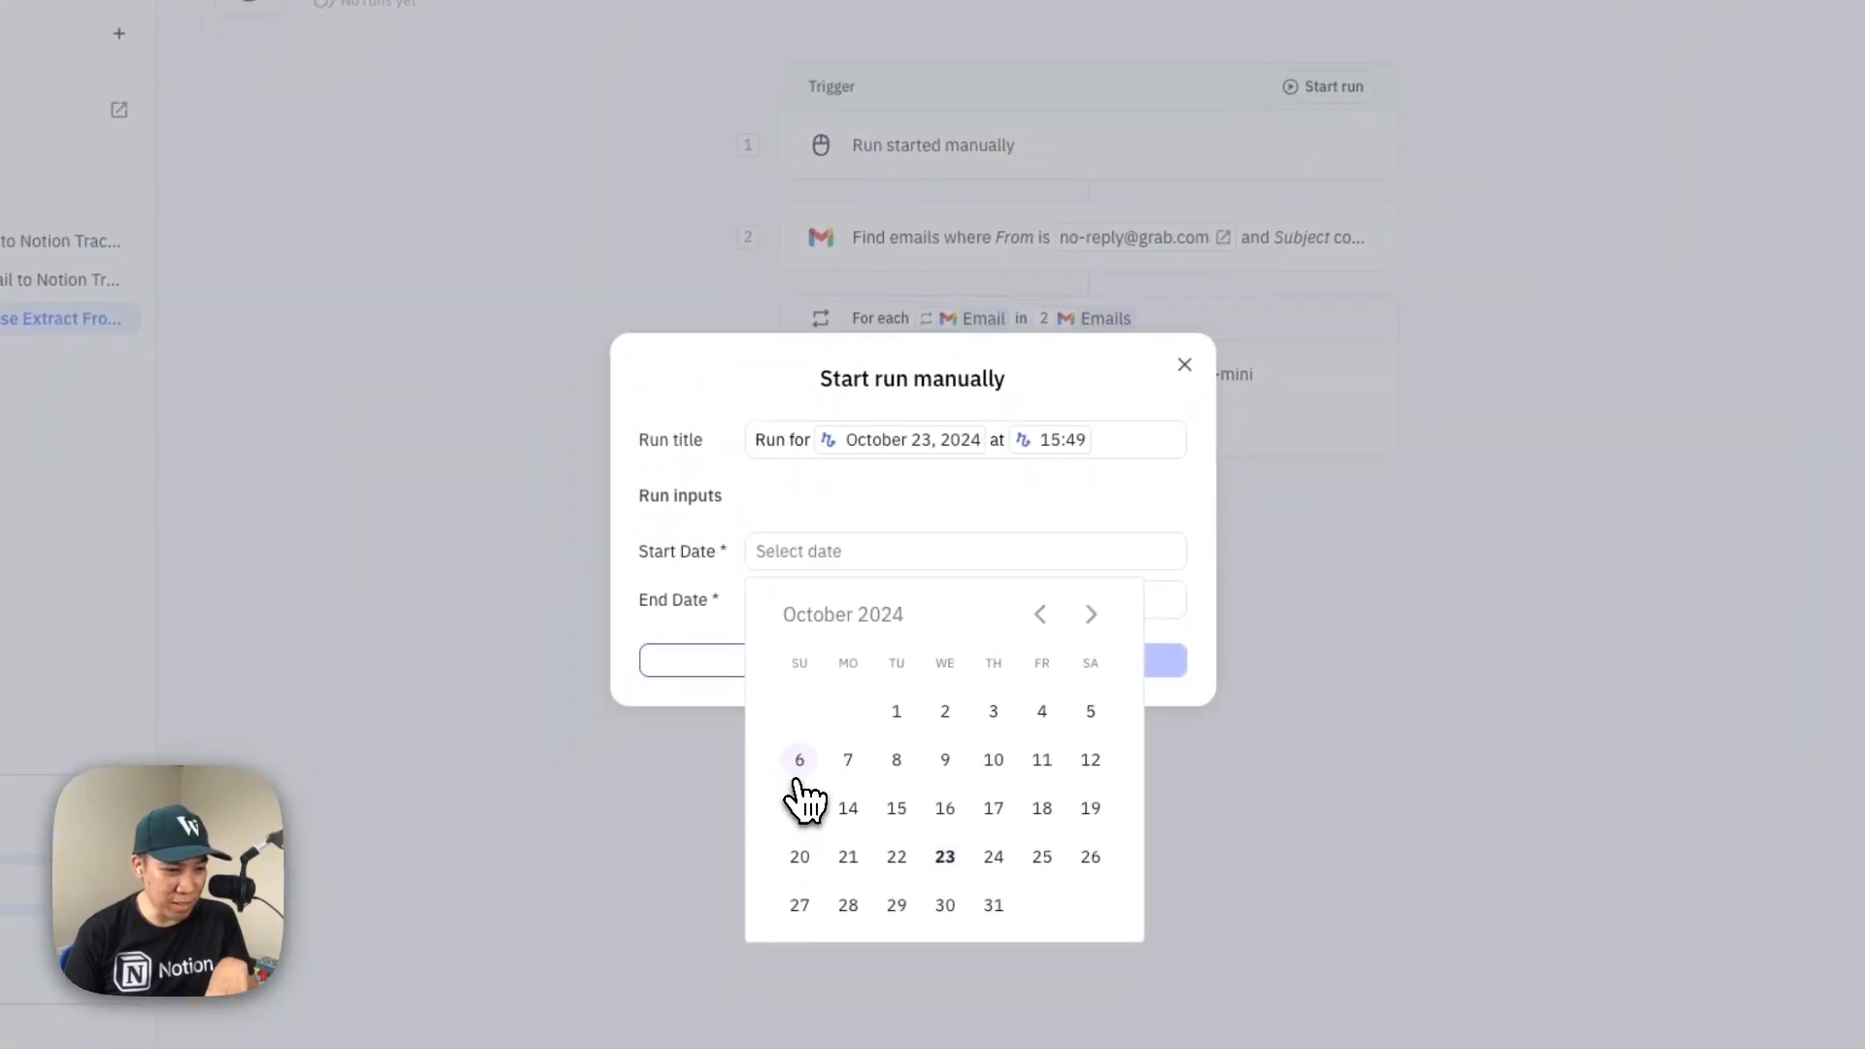
pyautogui.click(737, 848)
pyautogui.click(879, 598)
pyautogui.click(1086, 847)
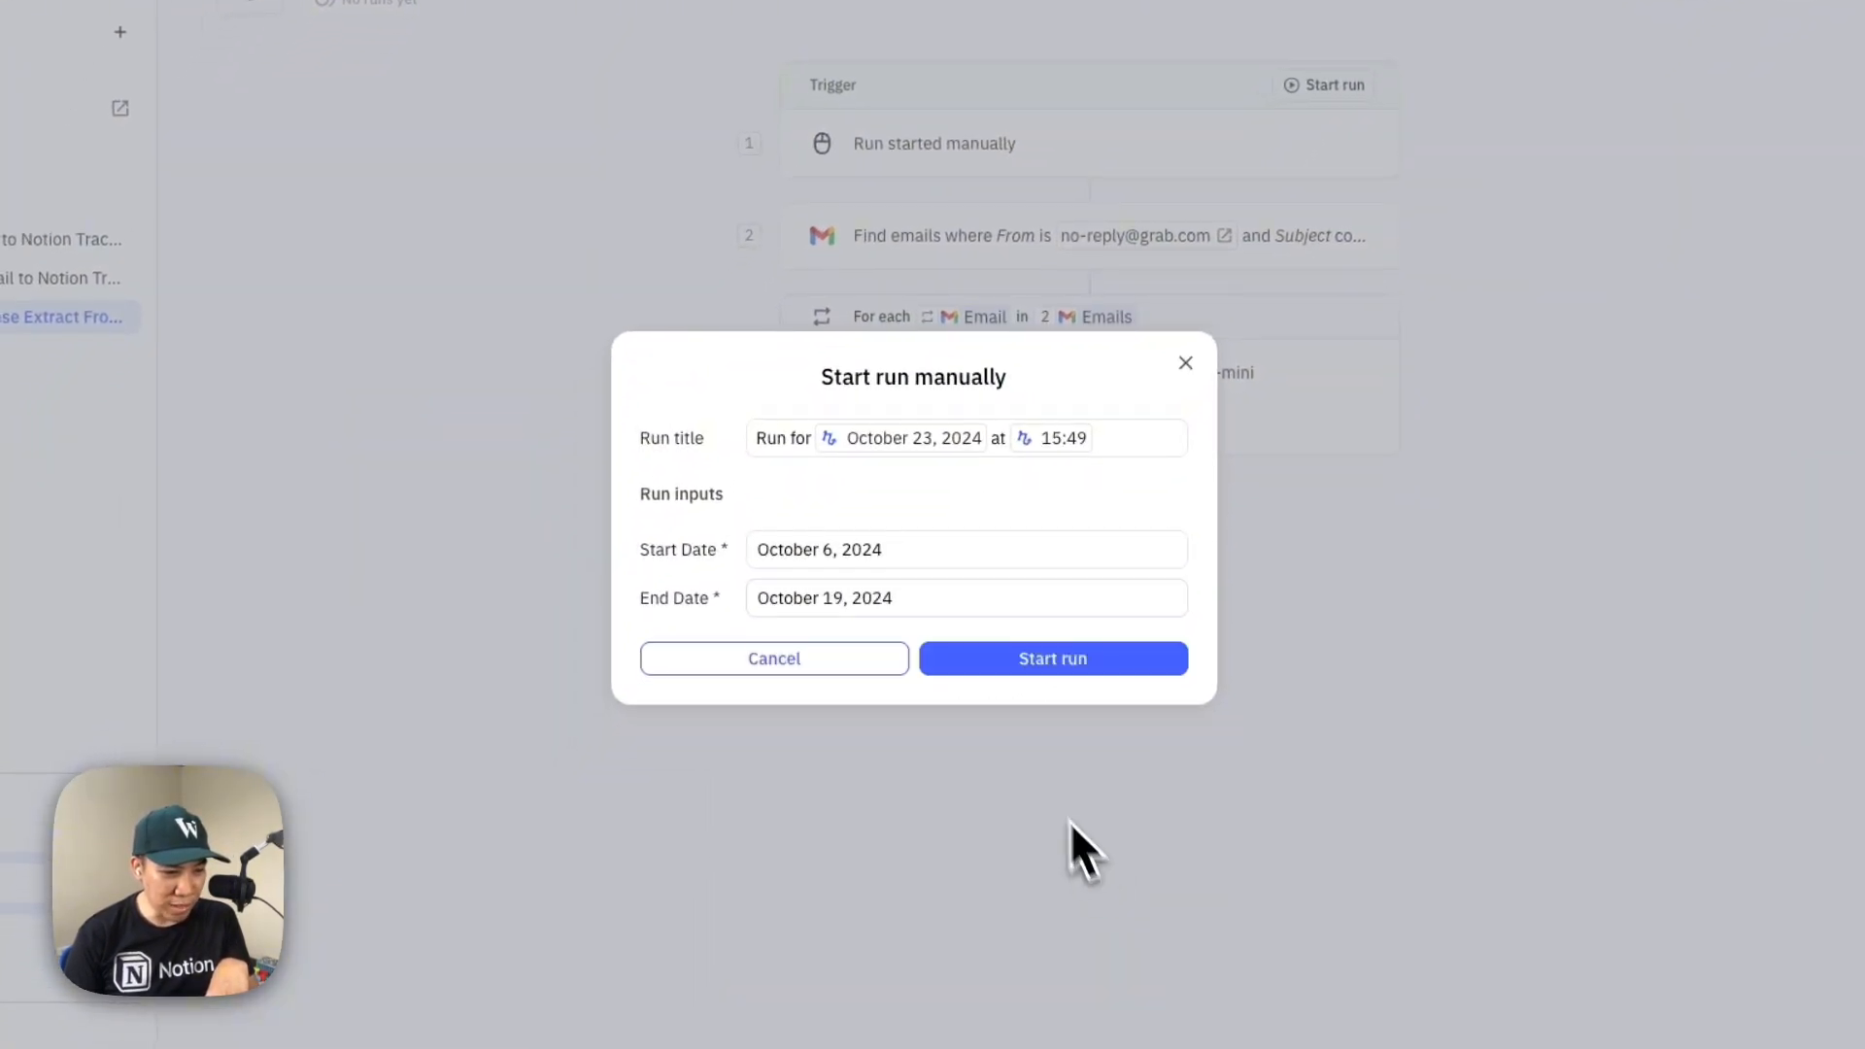
pyautogui.click(1063, 664)
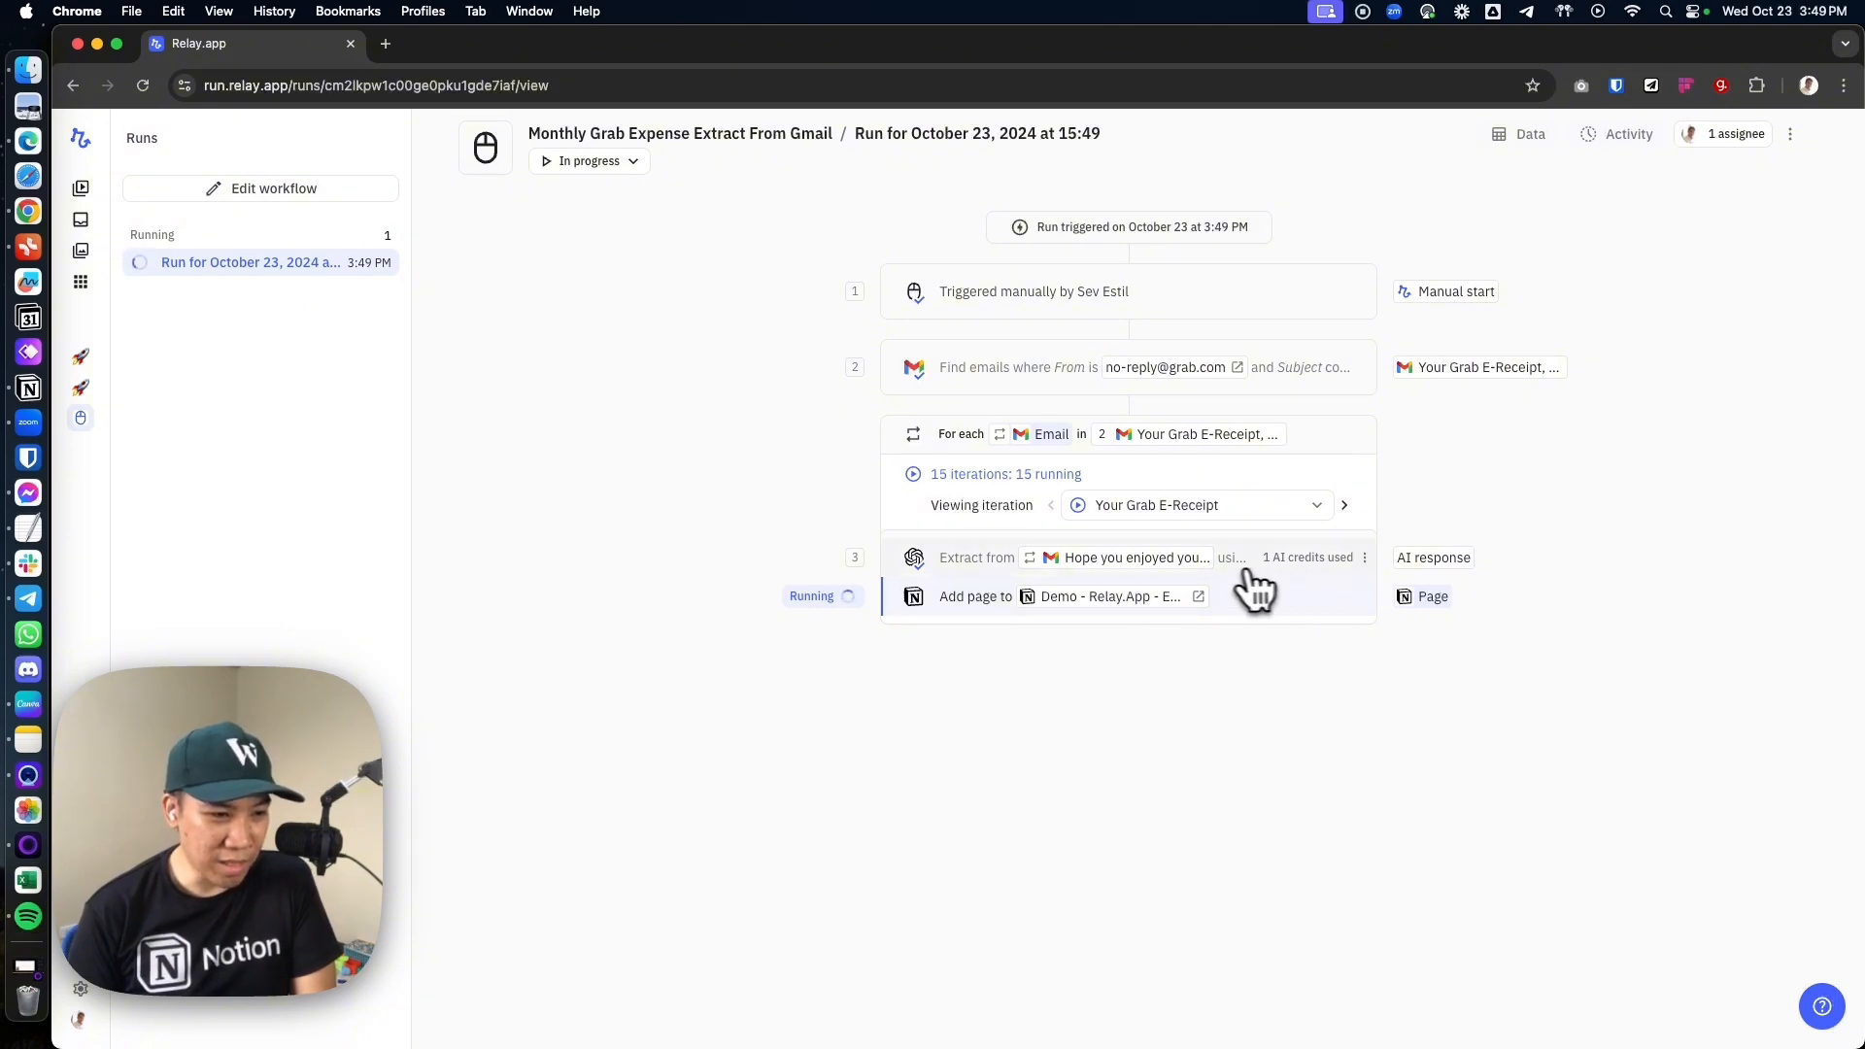
# Switch to the expense tracker in Notion, then narrow the table's Name column and widen its Date column
pyautogui.click(28, 387)
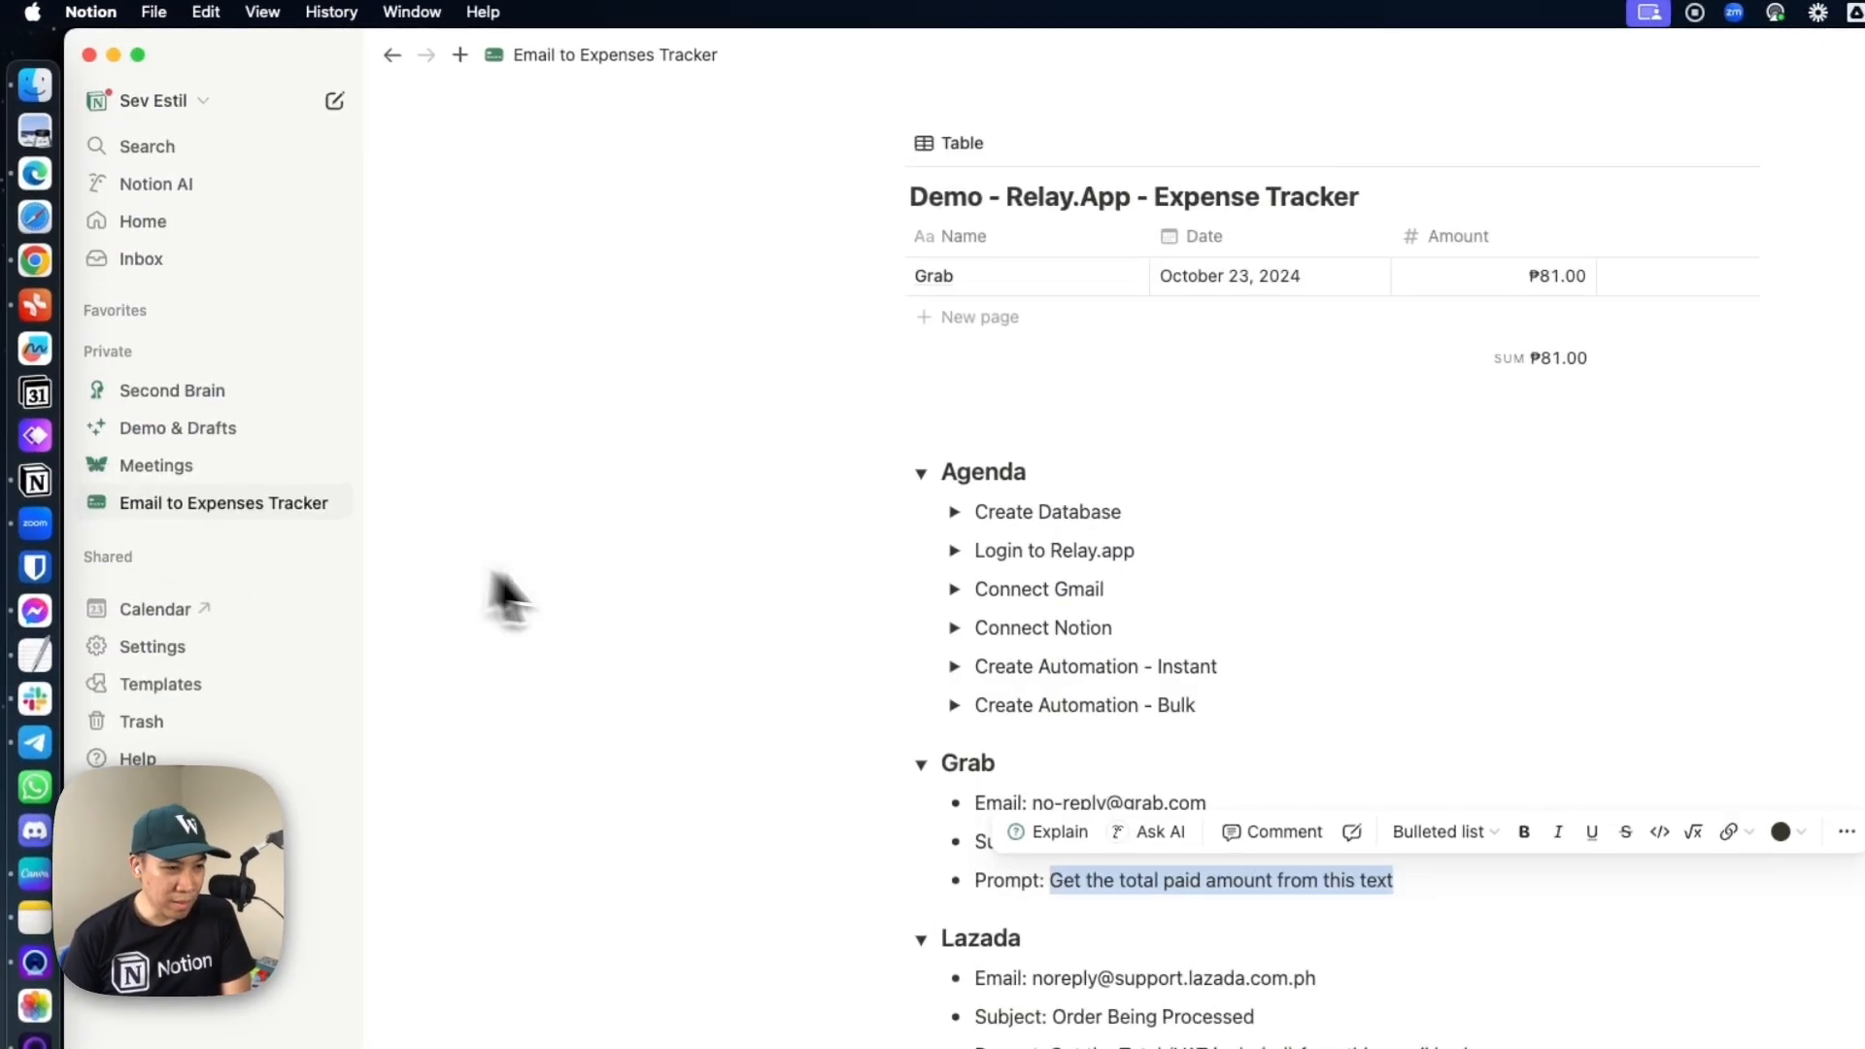
pyautogui.press('super+Tab')
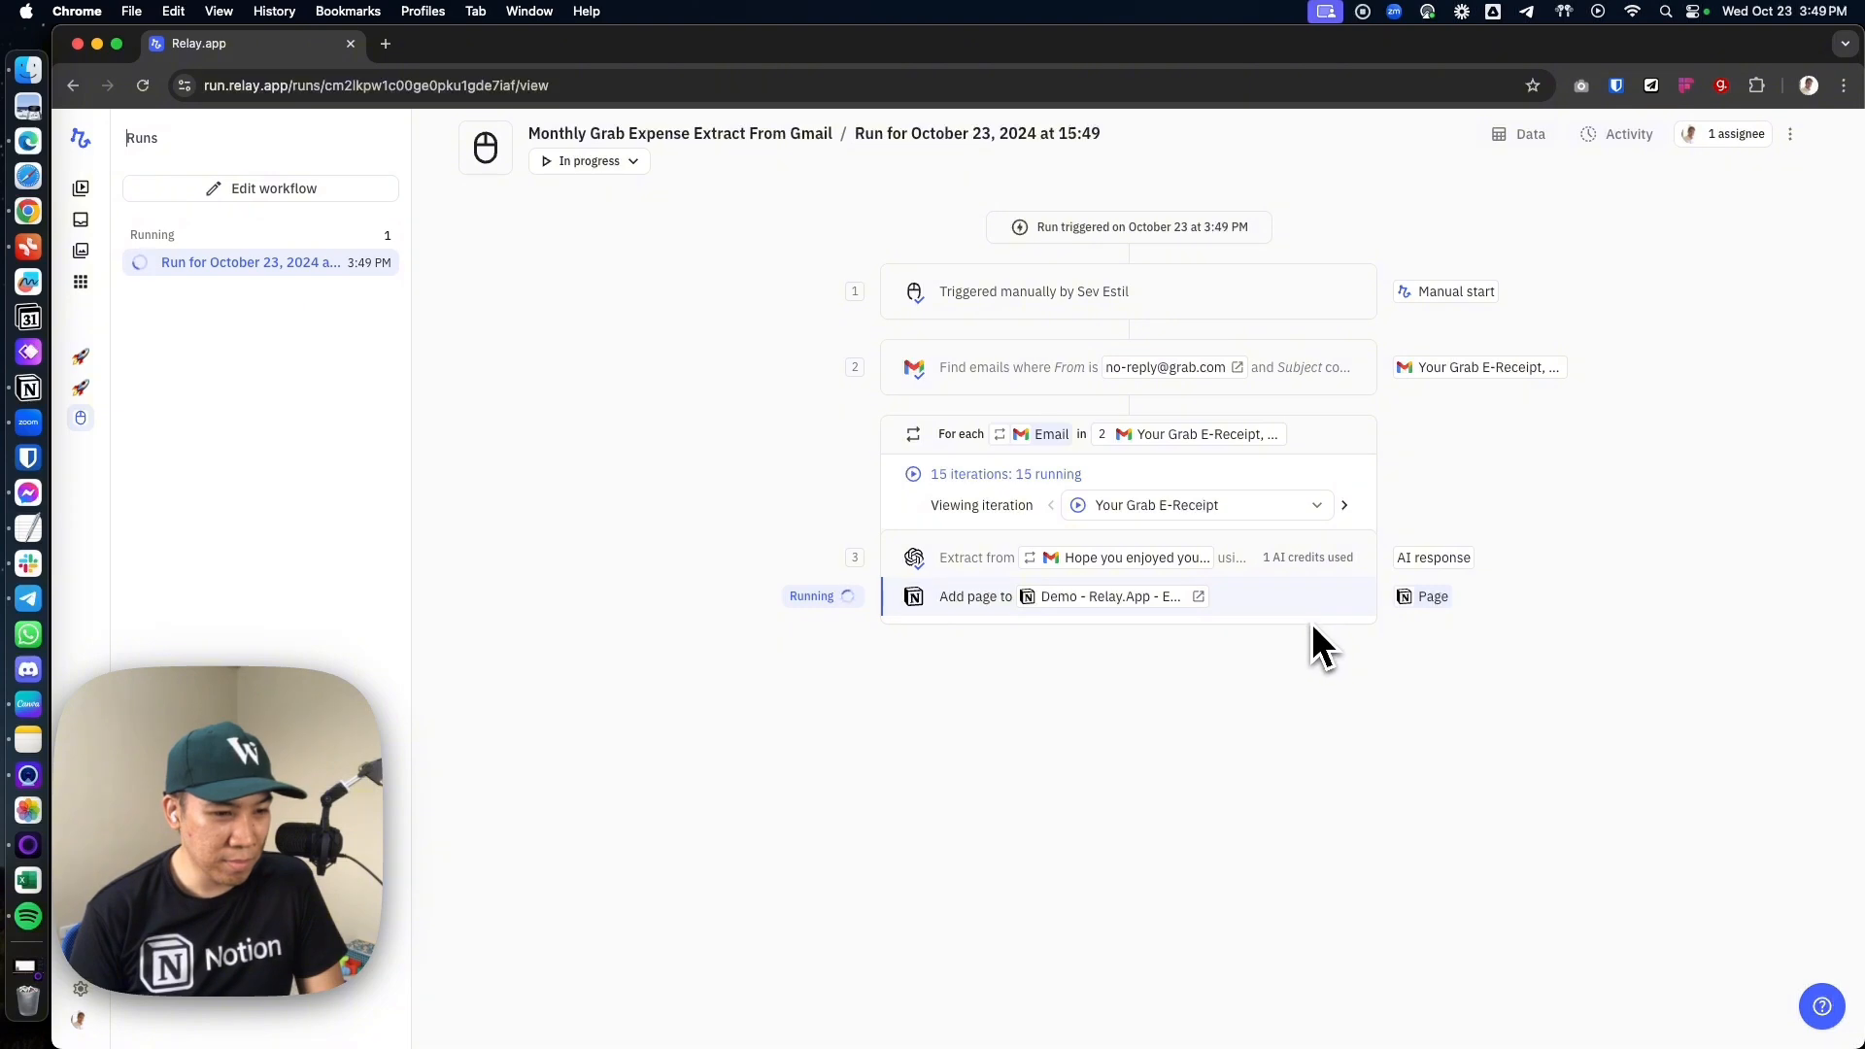
pyautogui.press('super+Tab')
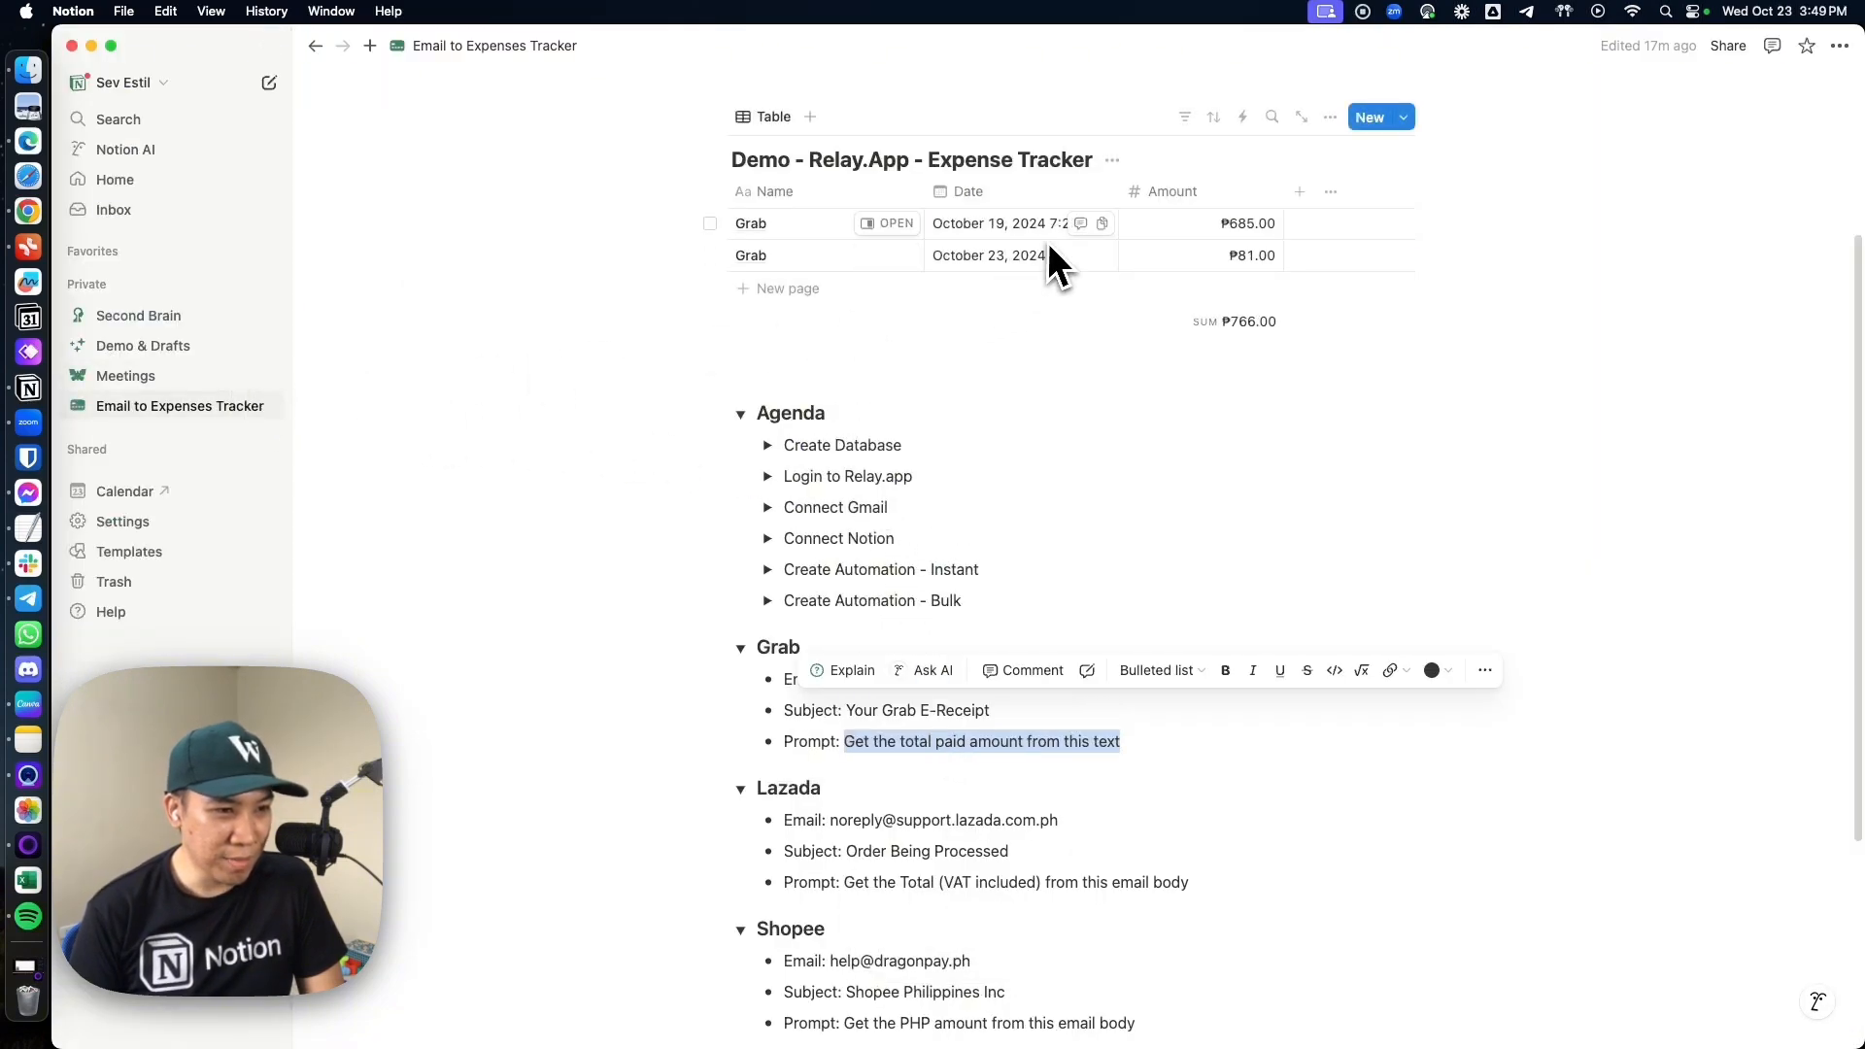
pyautogui.scroll(3, 1086, 393)
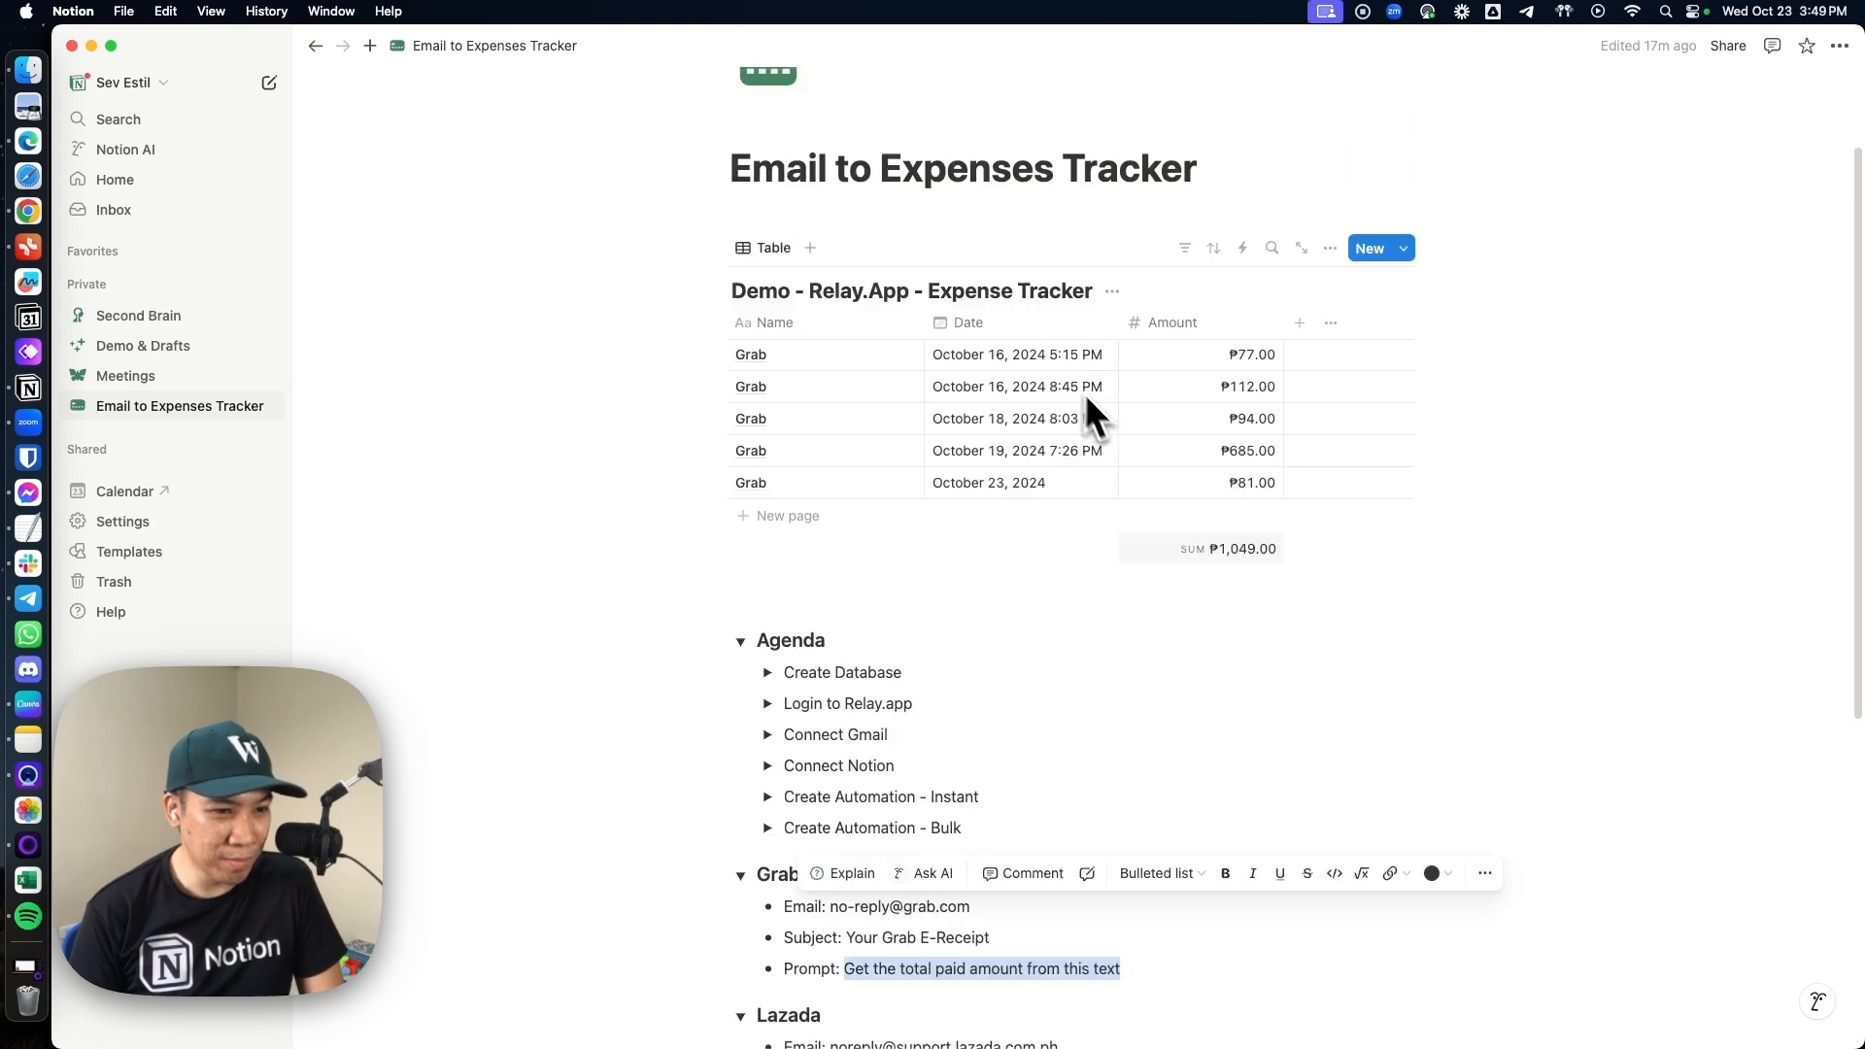
pyautogui.scroll(2, 1086, 393)
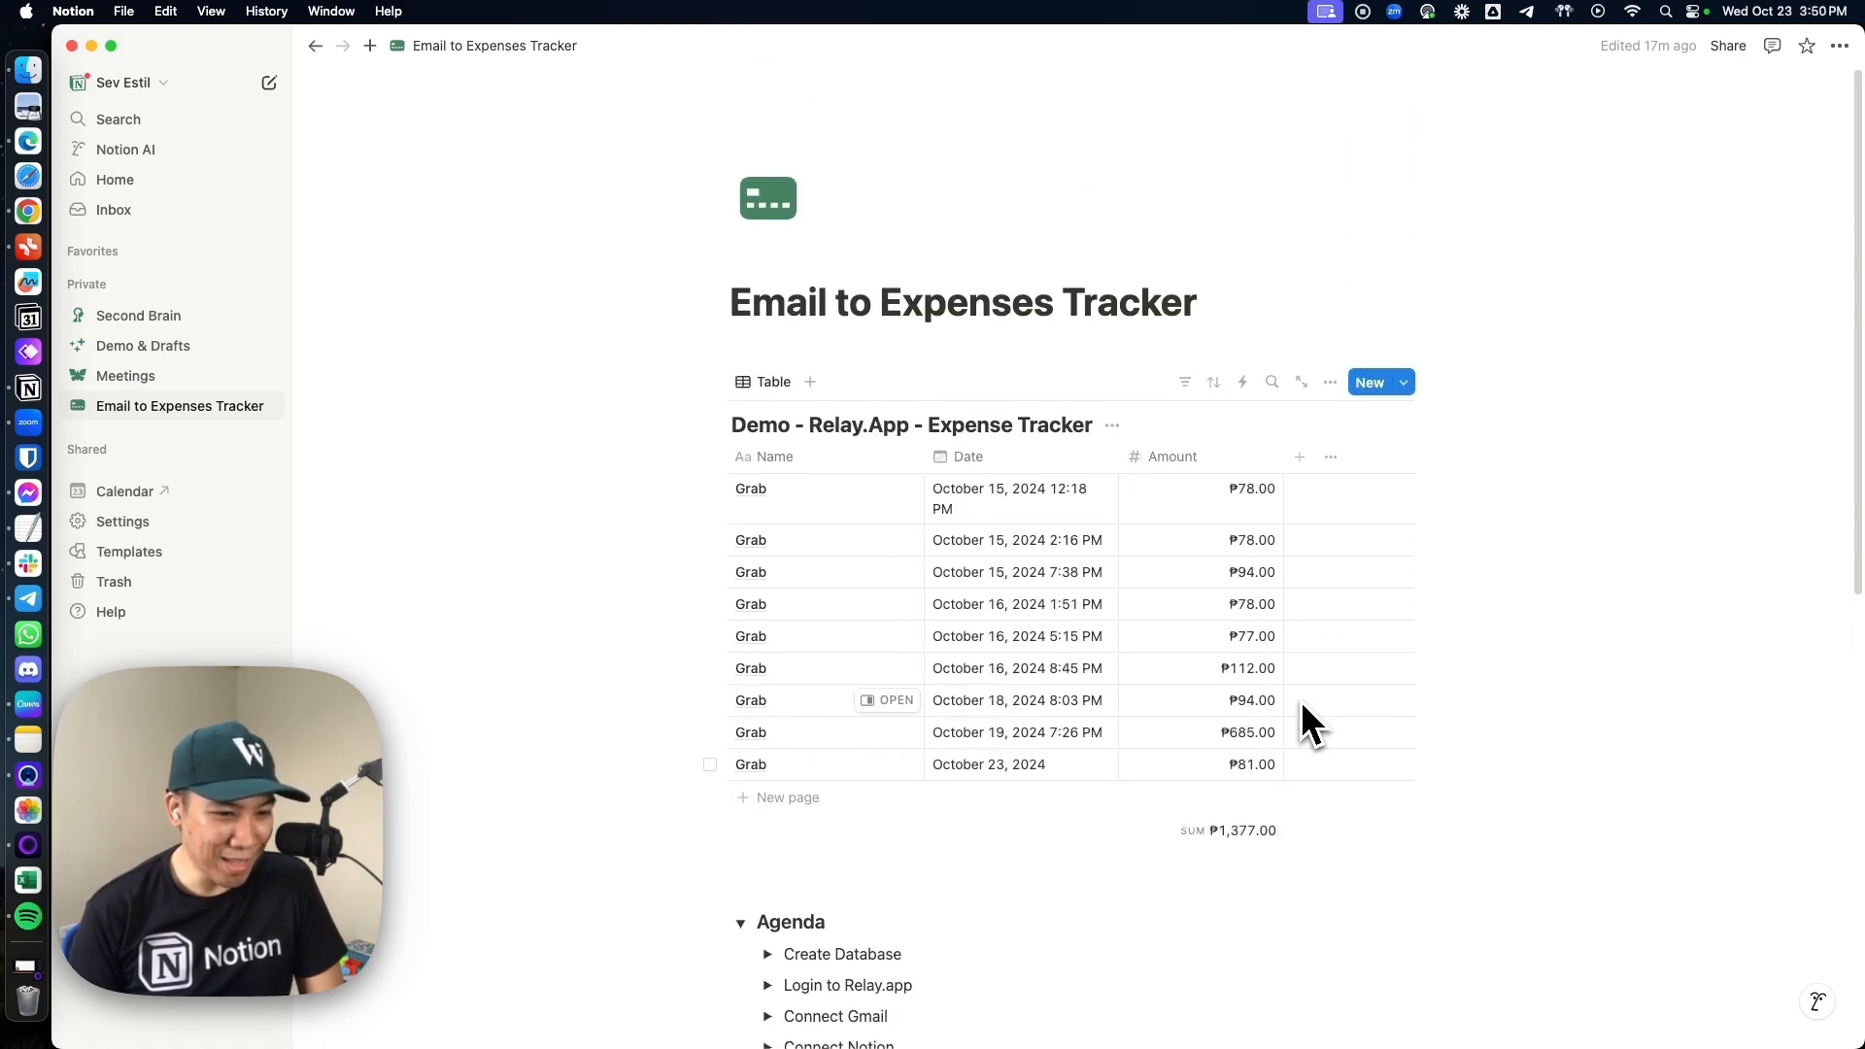
pyautogui.moveTo(923, 457); pyautogui.dragTo(860, 457)
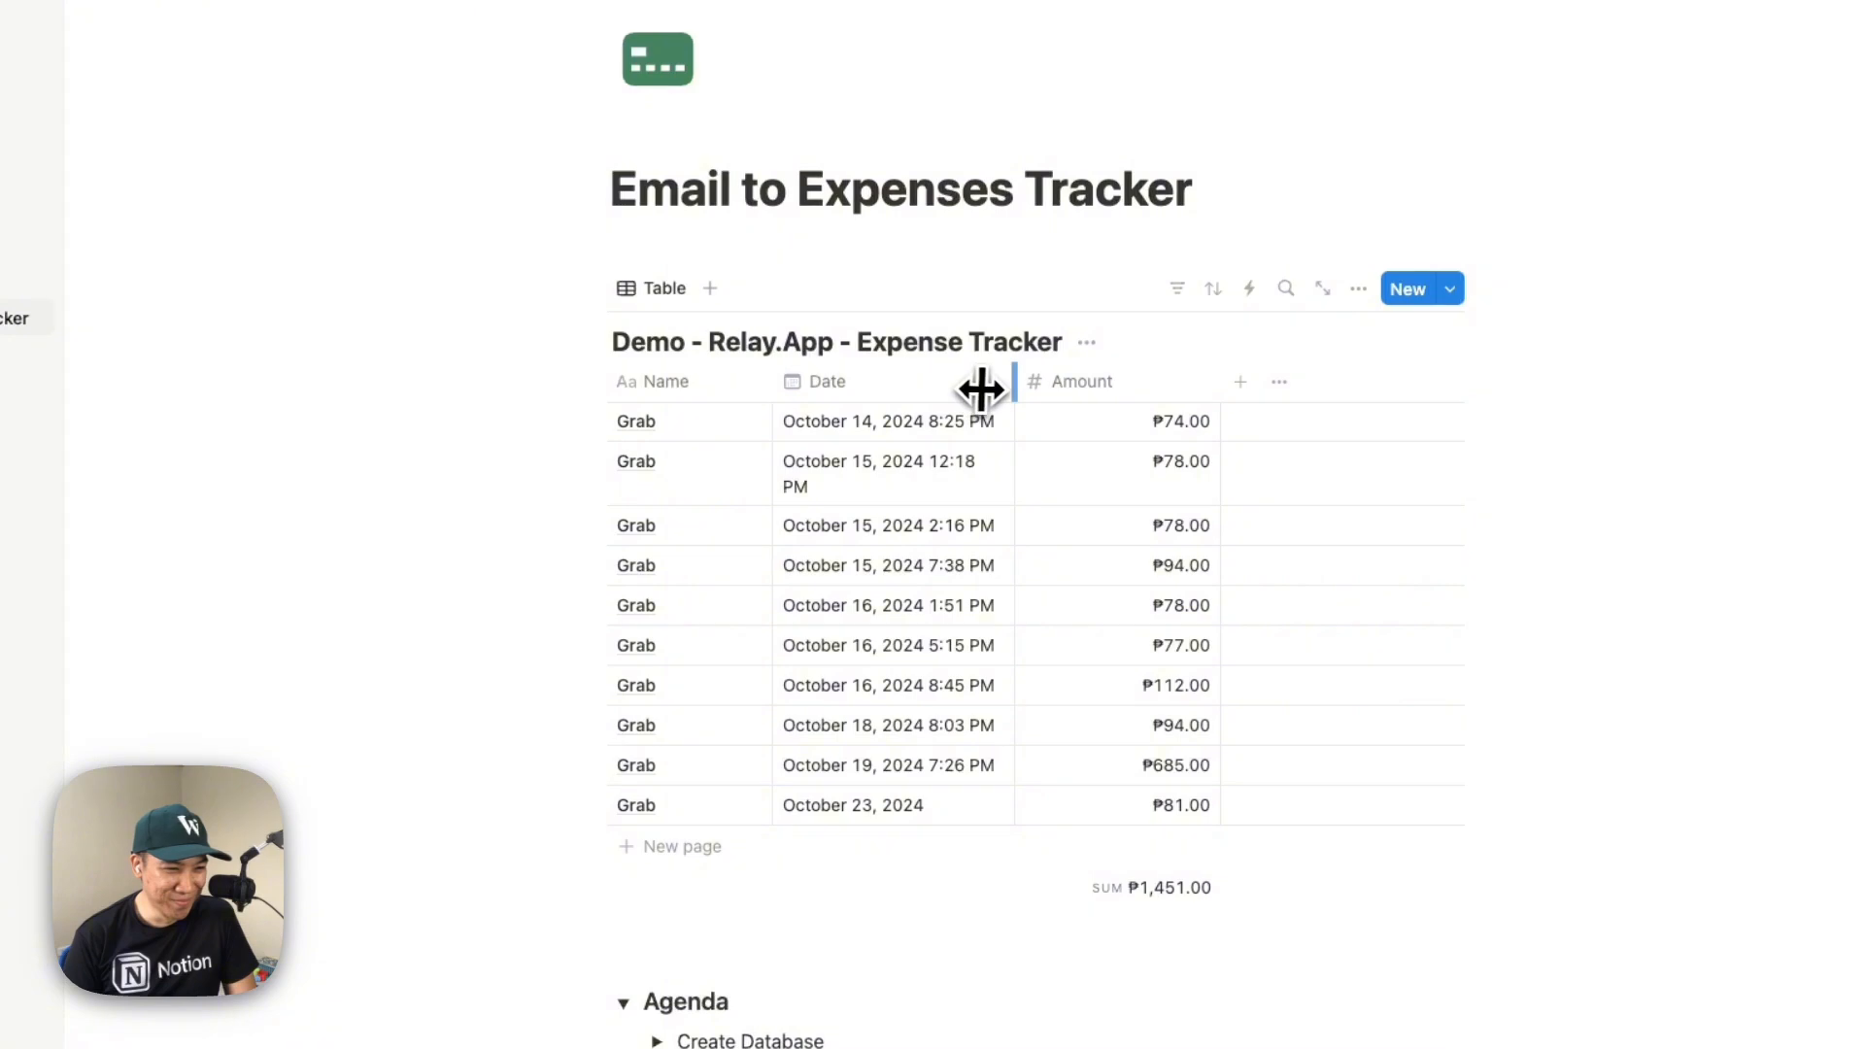
pyautogui.moveTo(981, 389); pyautogui.dragTo(1035, 390)
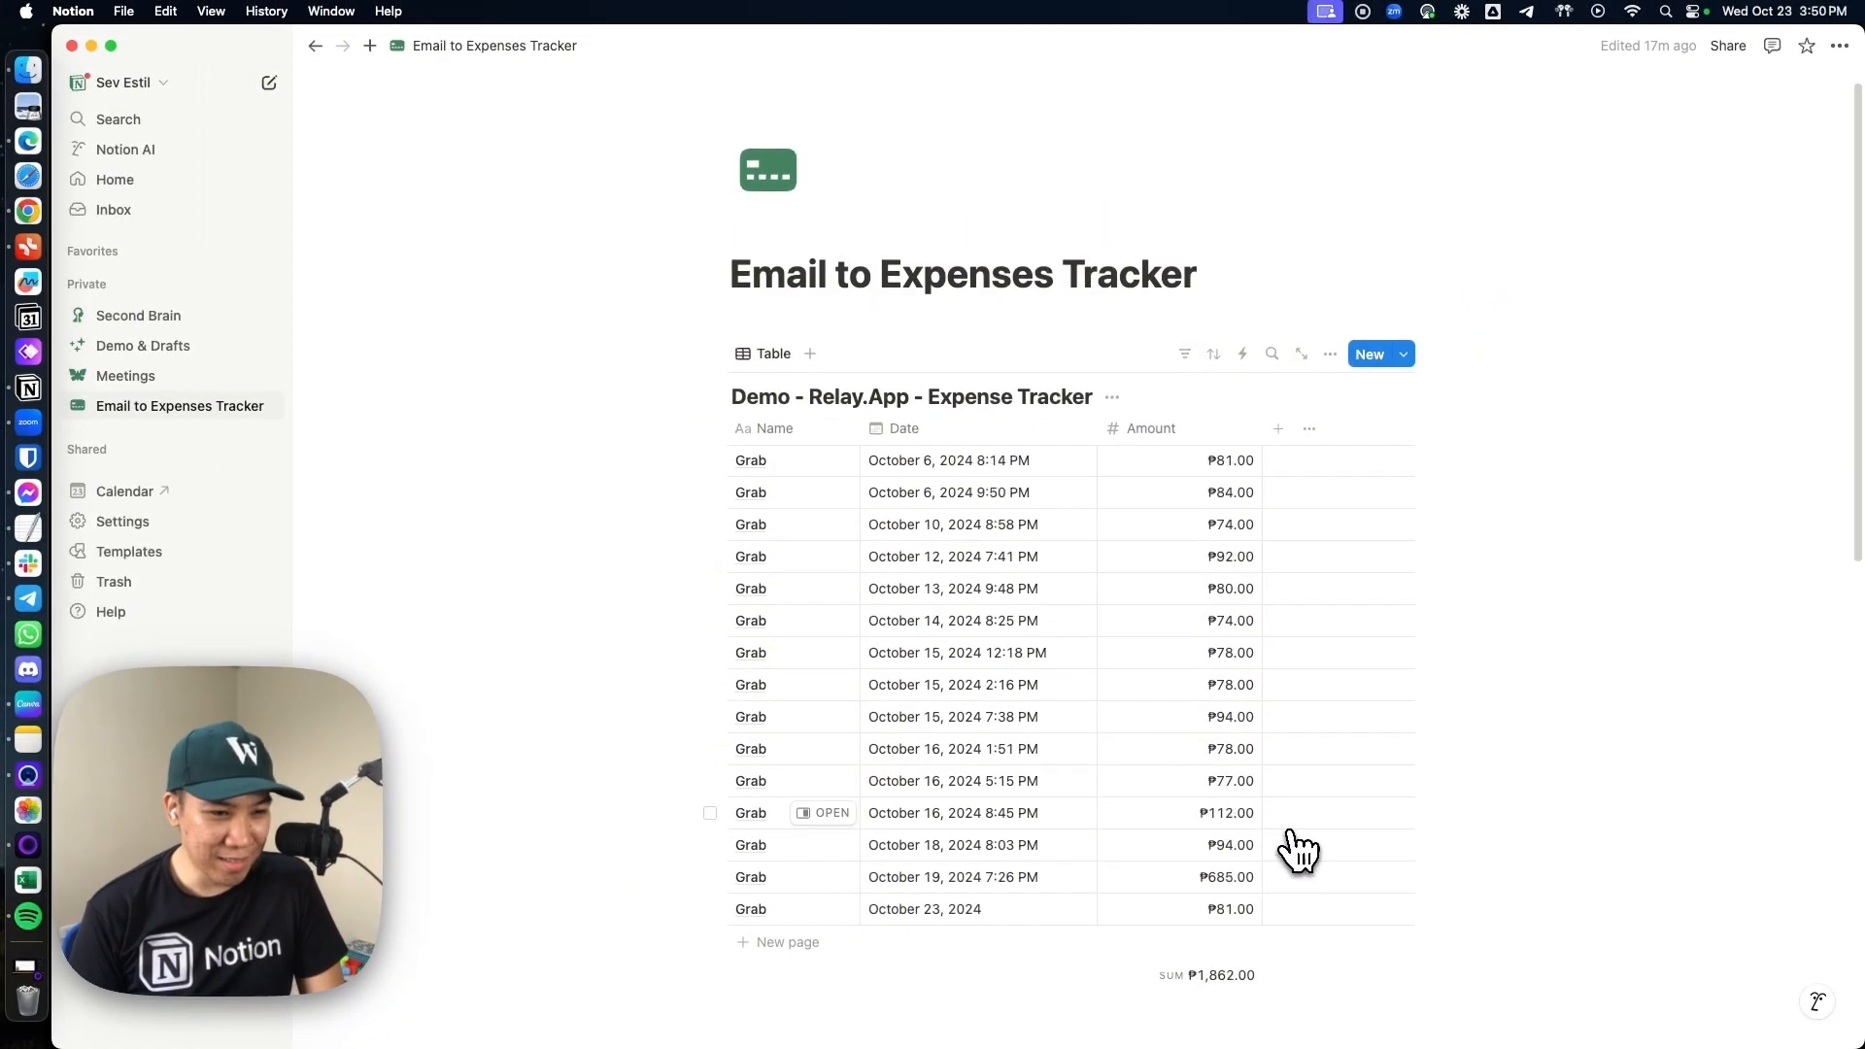
# Delete the Grab entry dated October 23, 2024 from the expense tracker table
pyautogui.scroll(-1, 1259, 760)
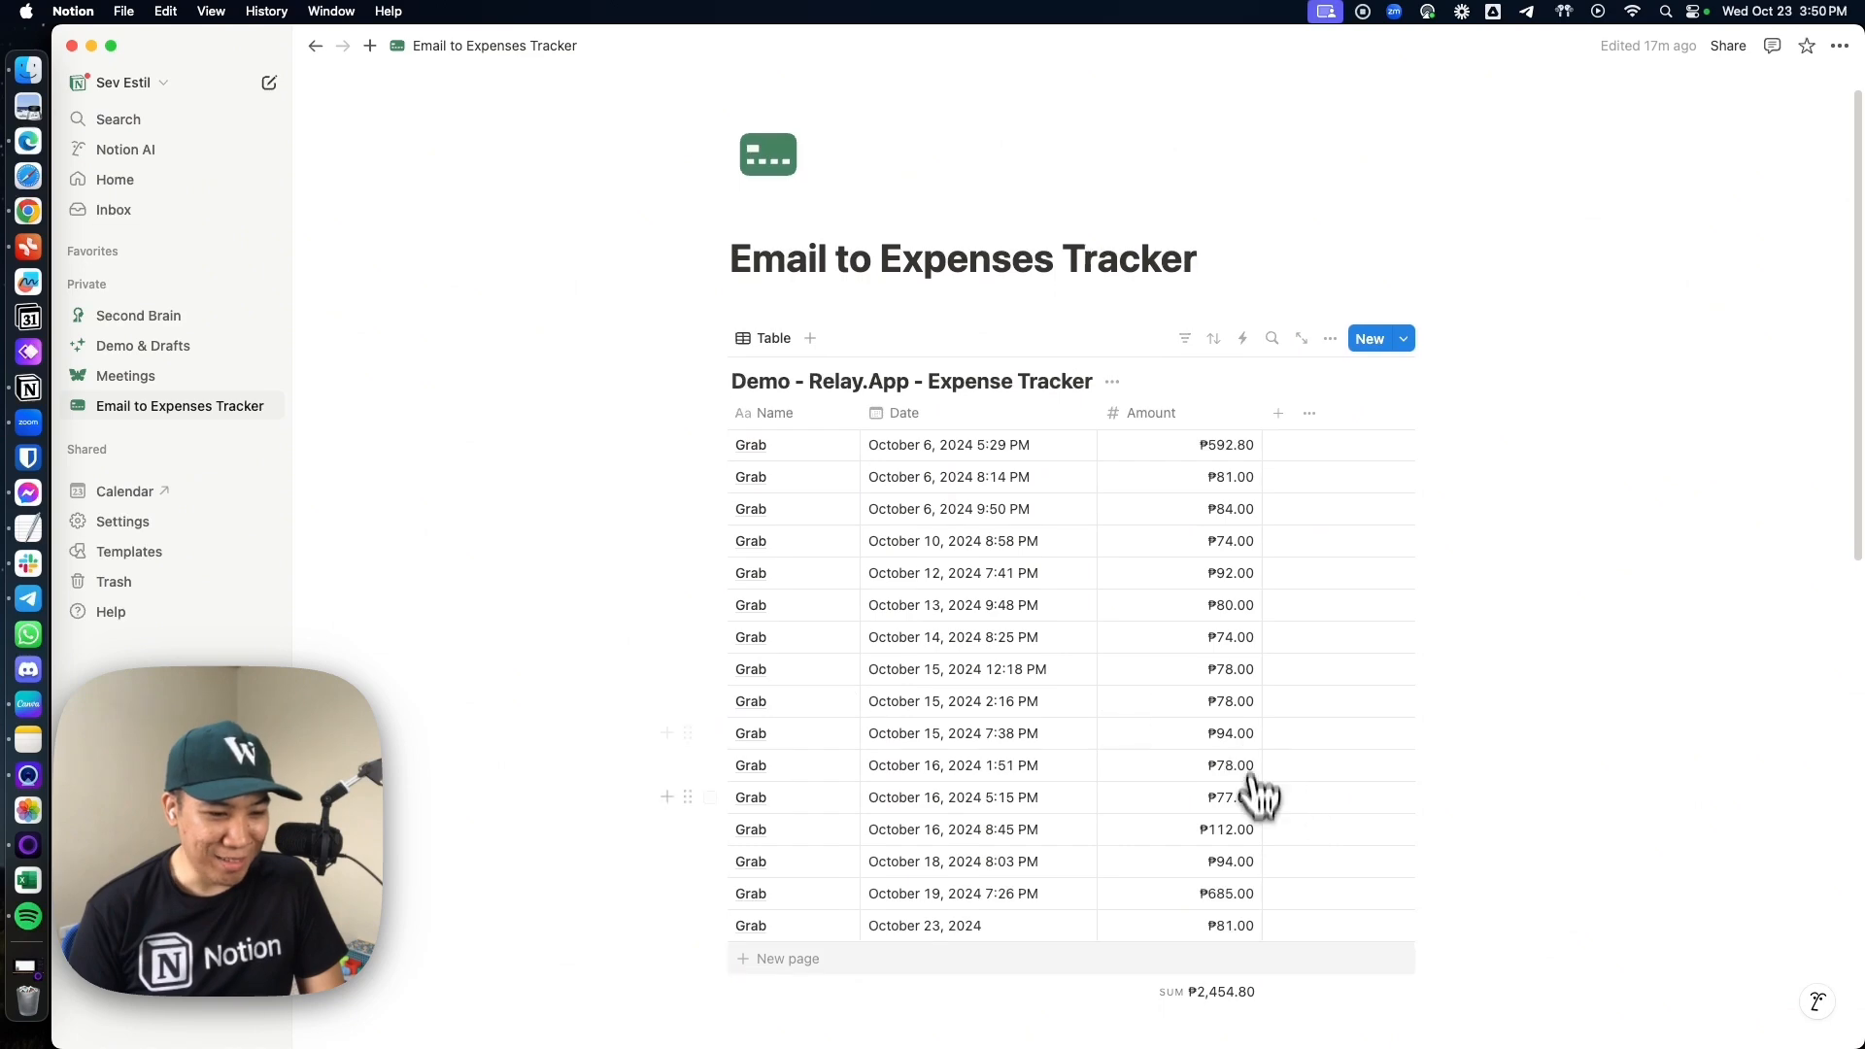
pyautogui.rightClick(1052, 926)
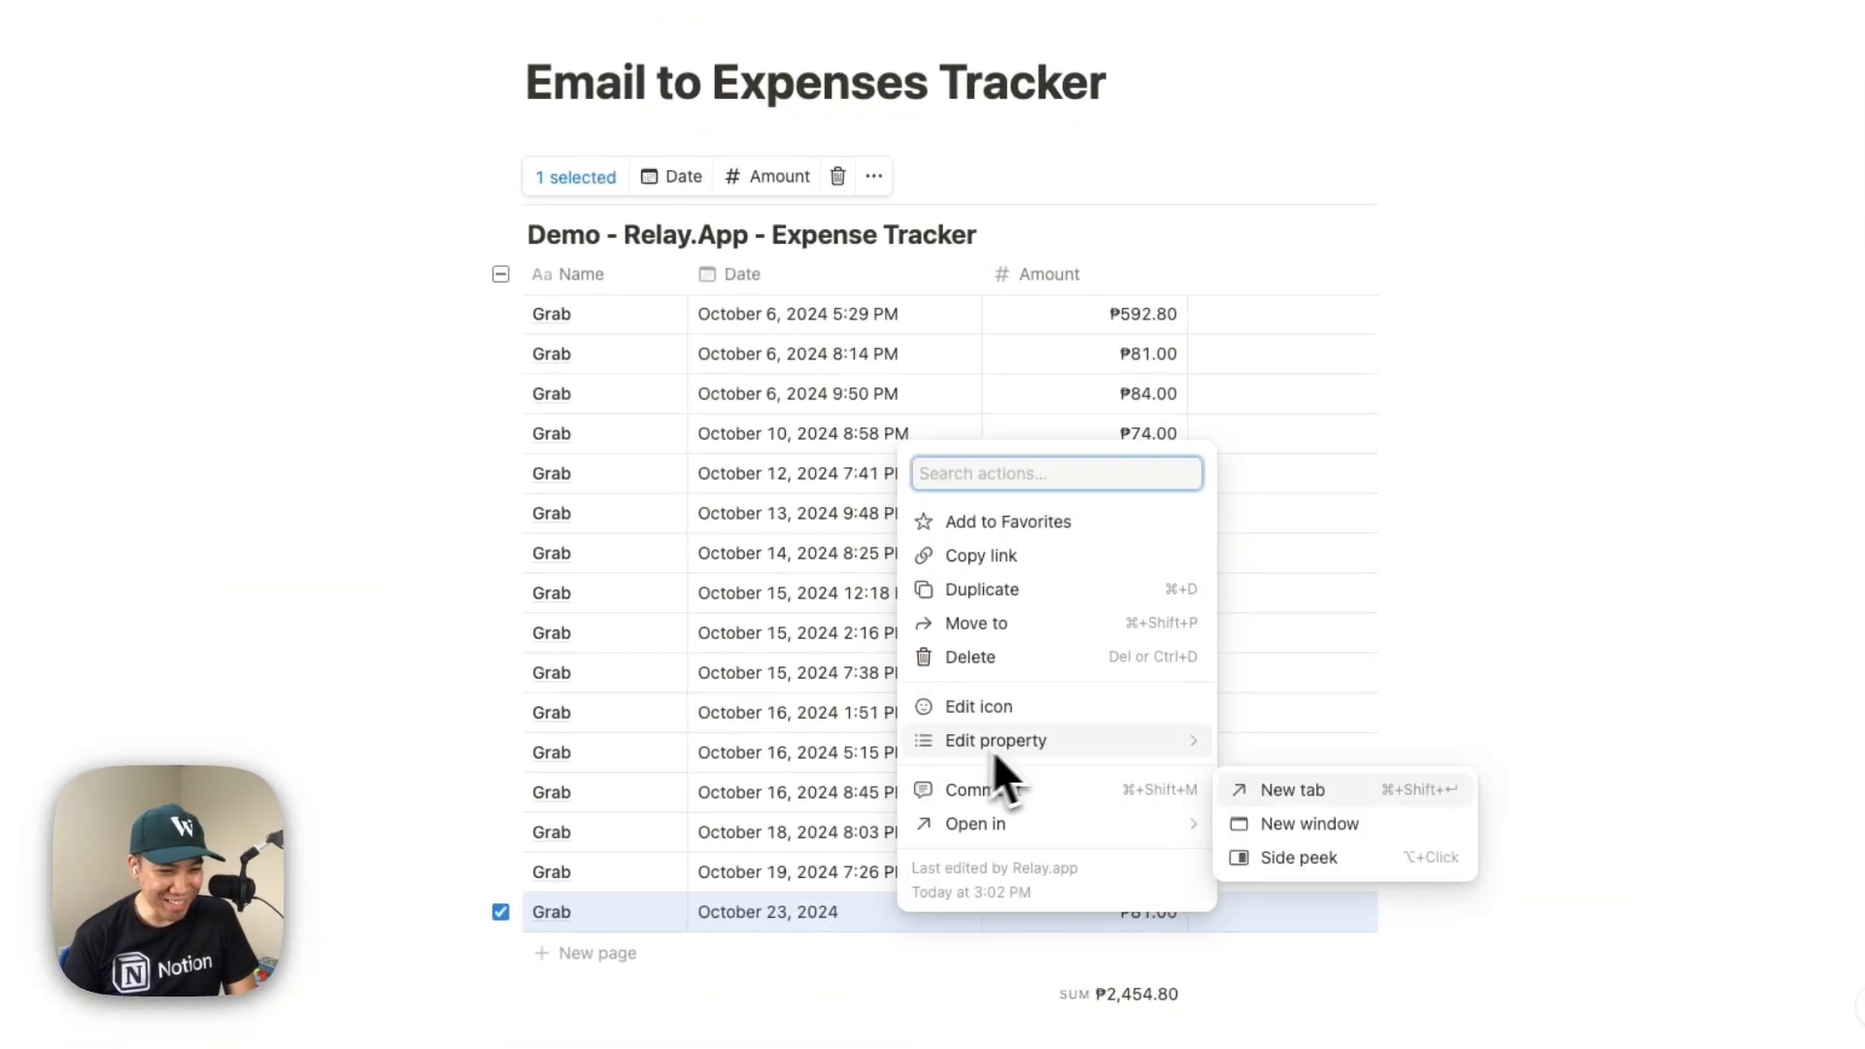
pyautogui.click(1041, 666)
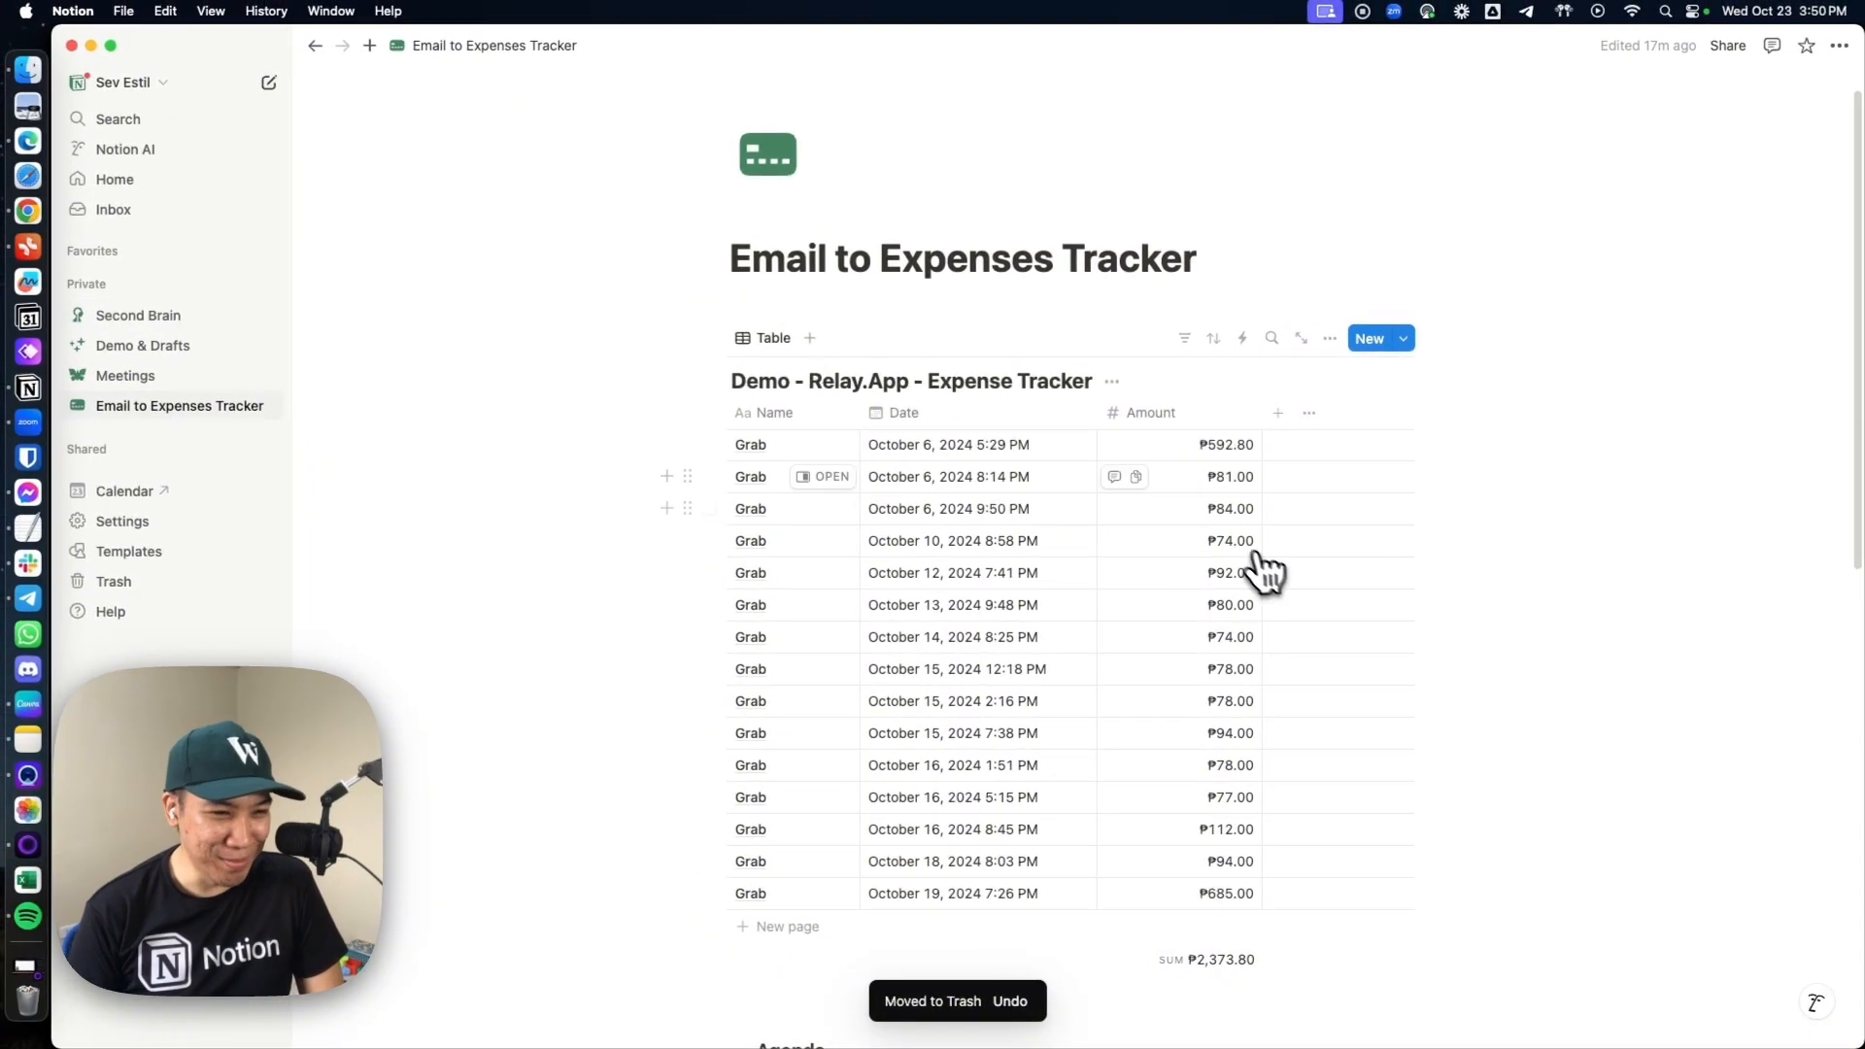
# Check the workflow run in Relay.app, then add a count calculation under the Name column of the Notion expense table
pyautogui.press('super+Tab')
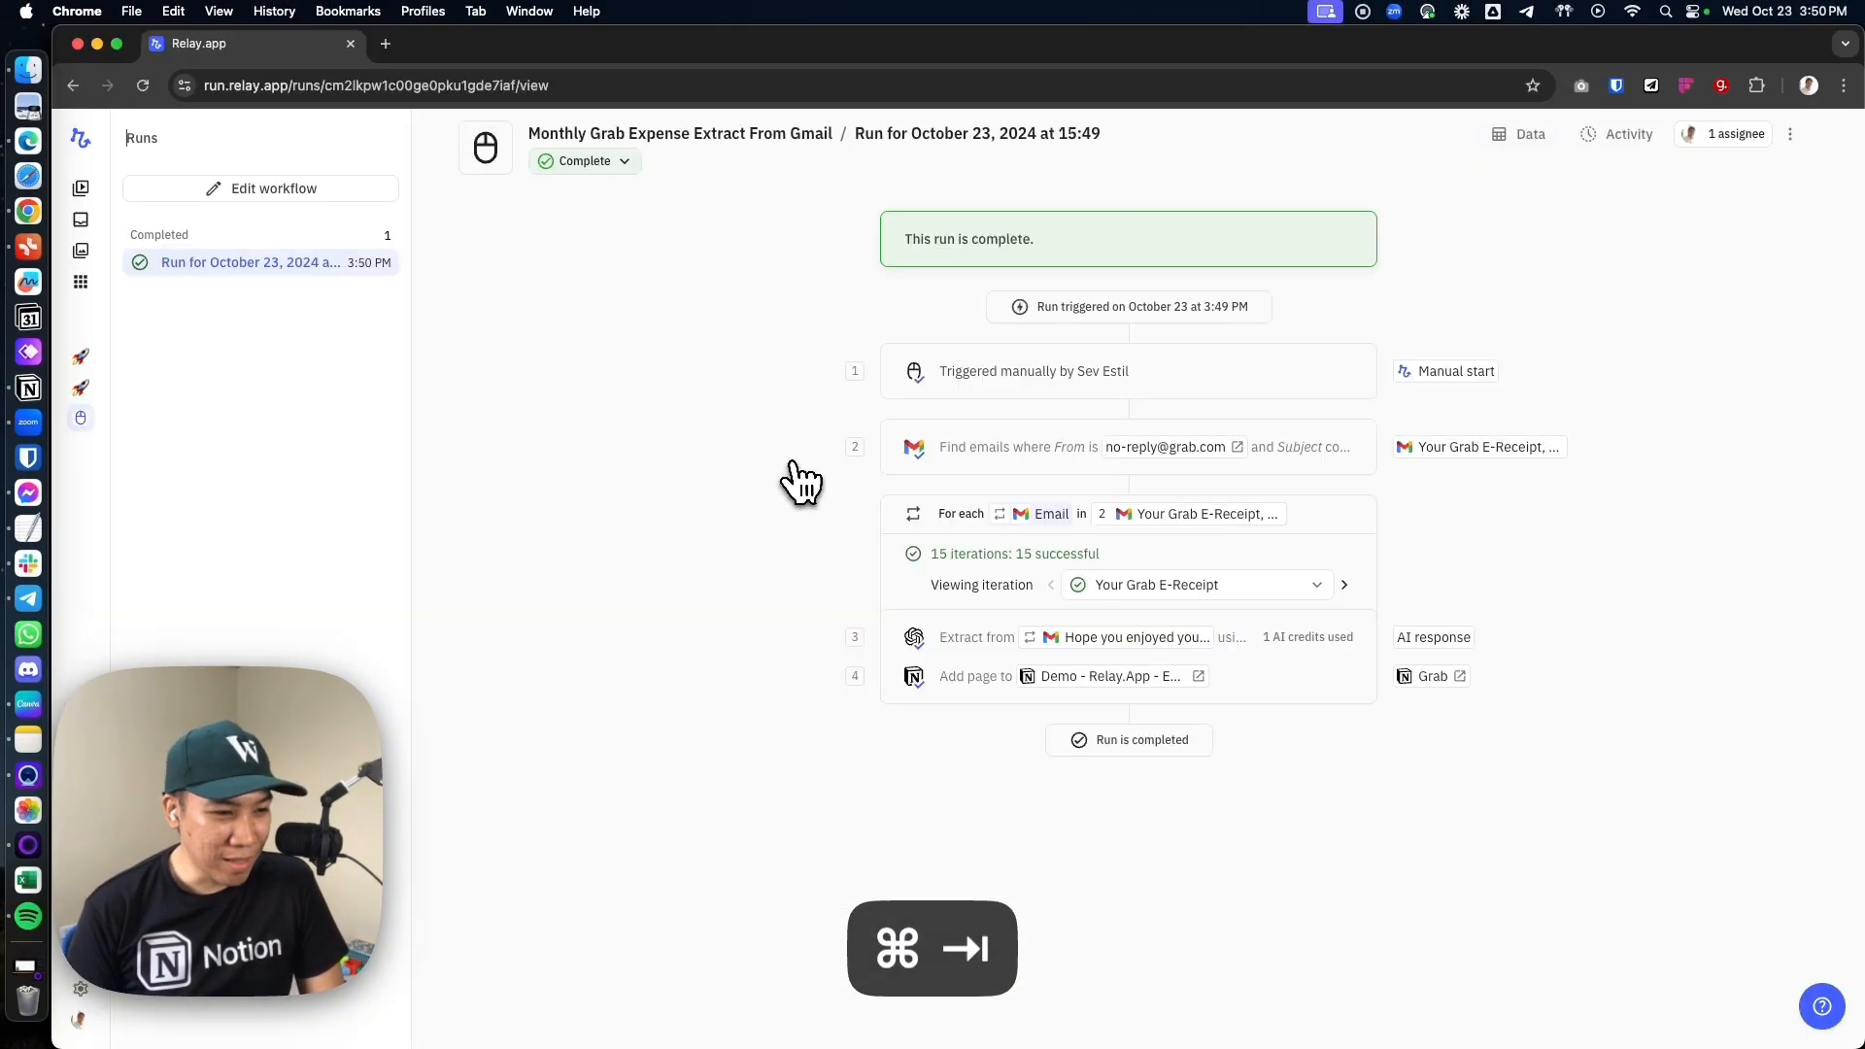
pyautogui.press('super+Tab')
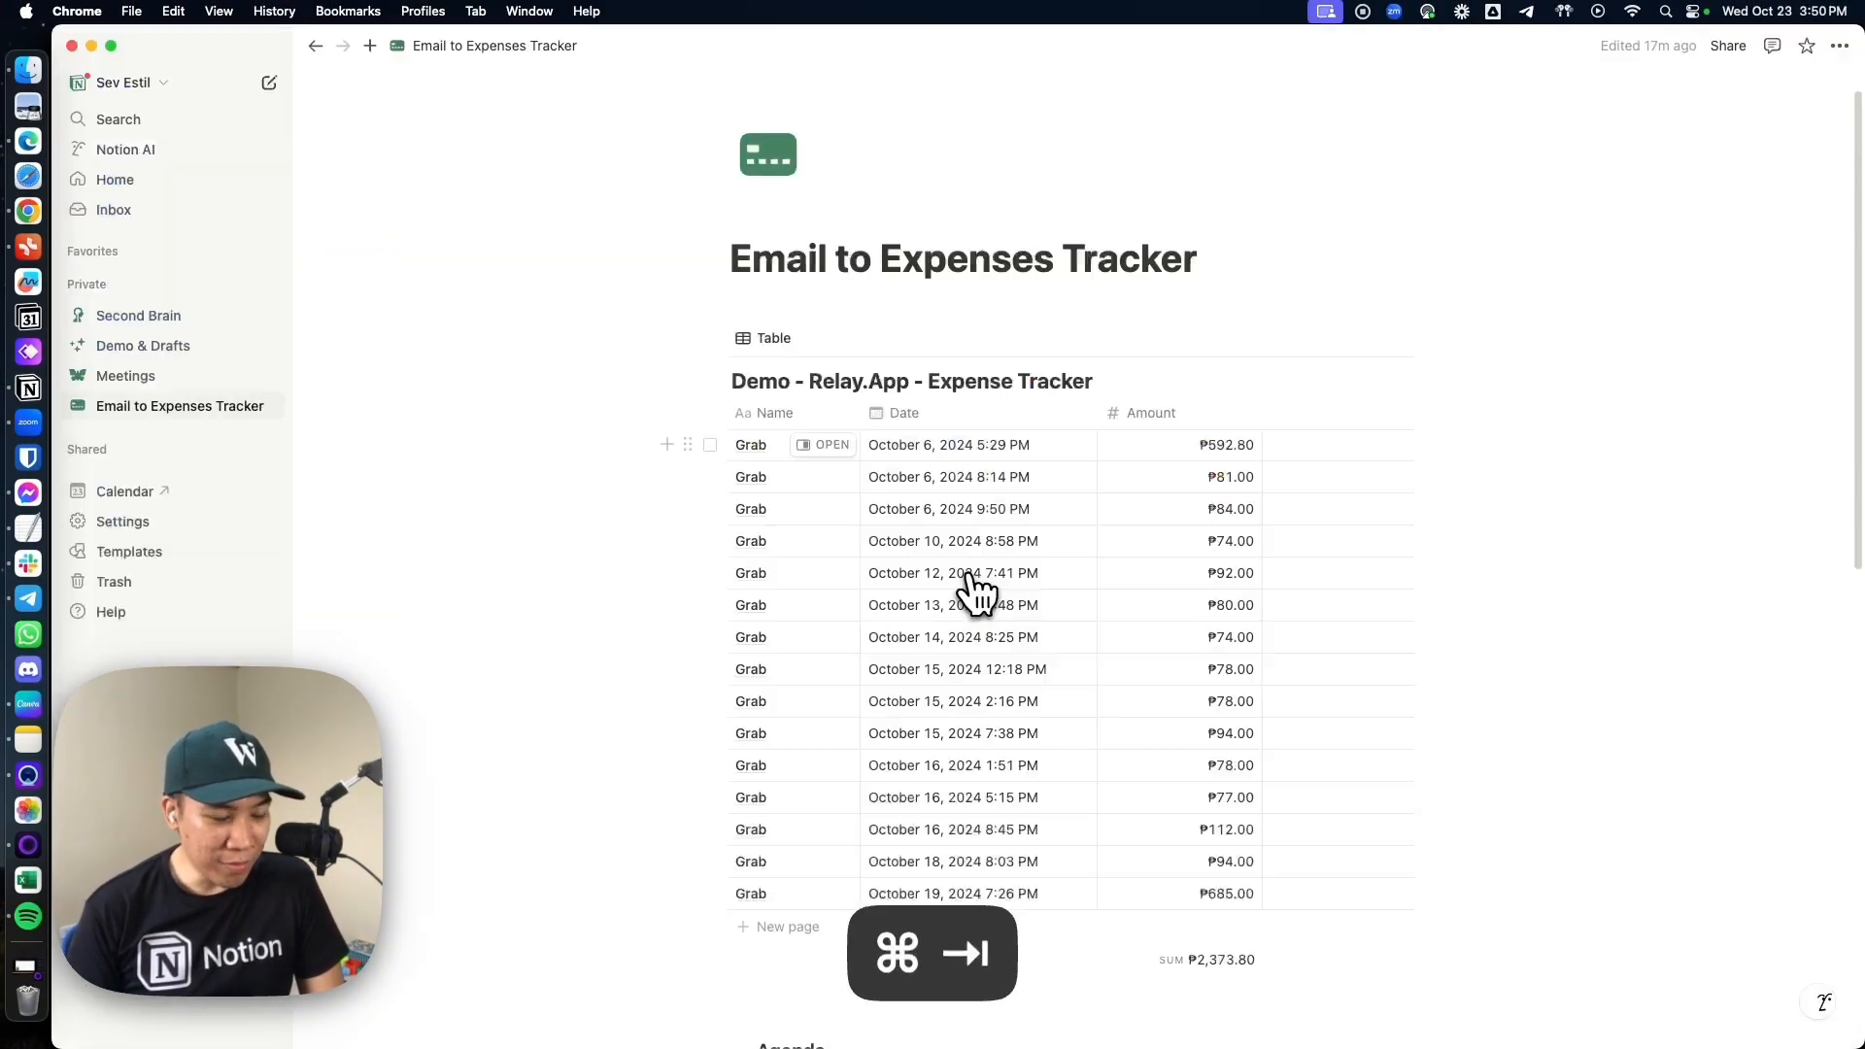
pyautogui.click(824, 961)
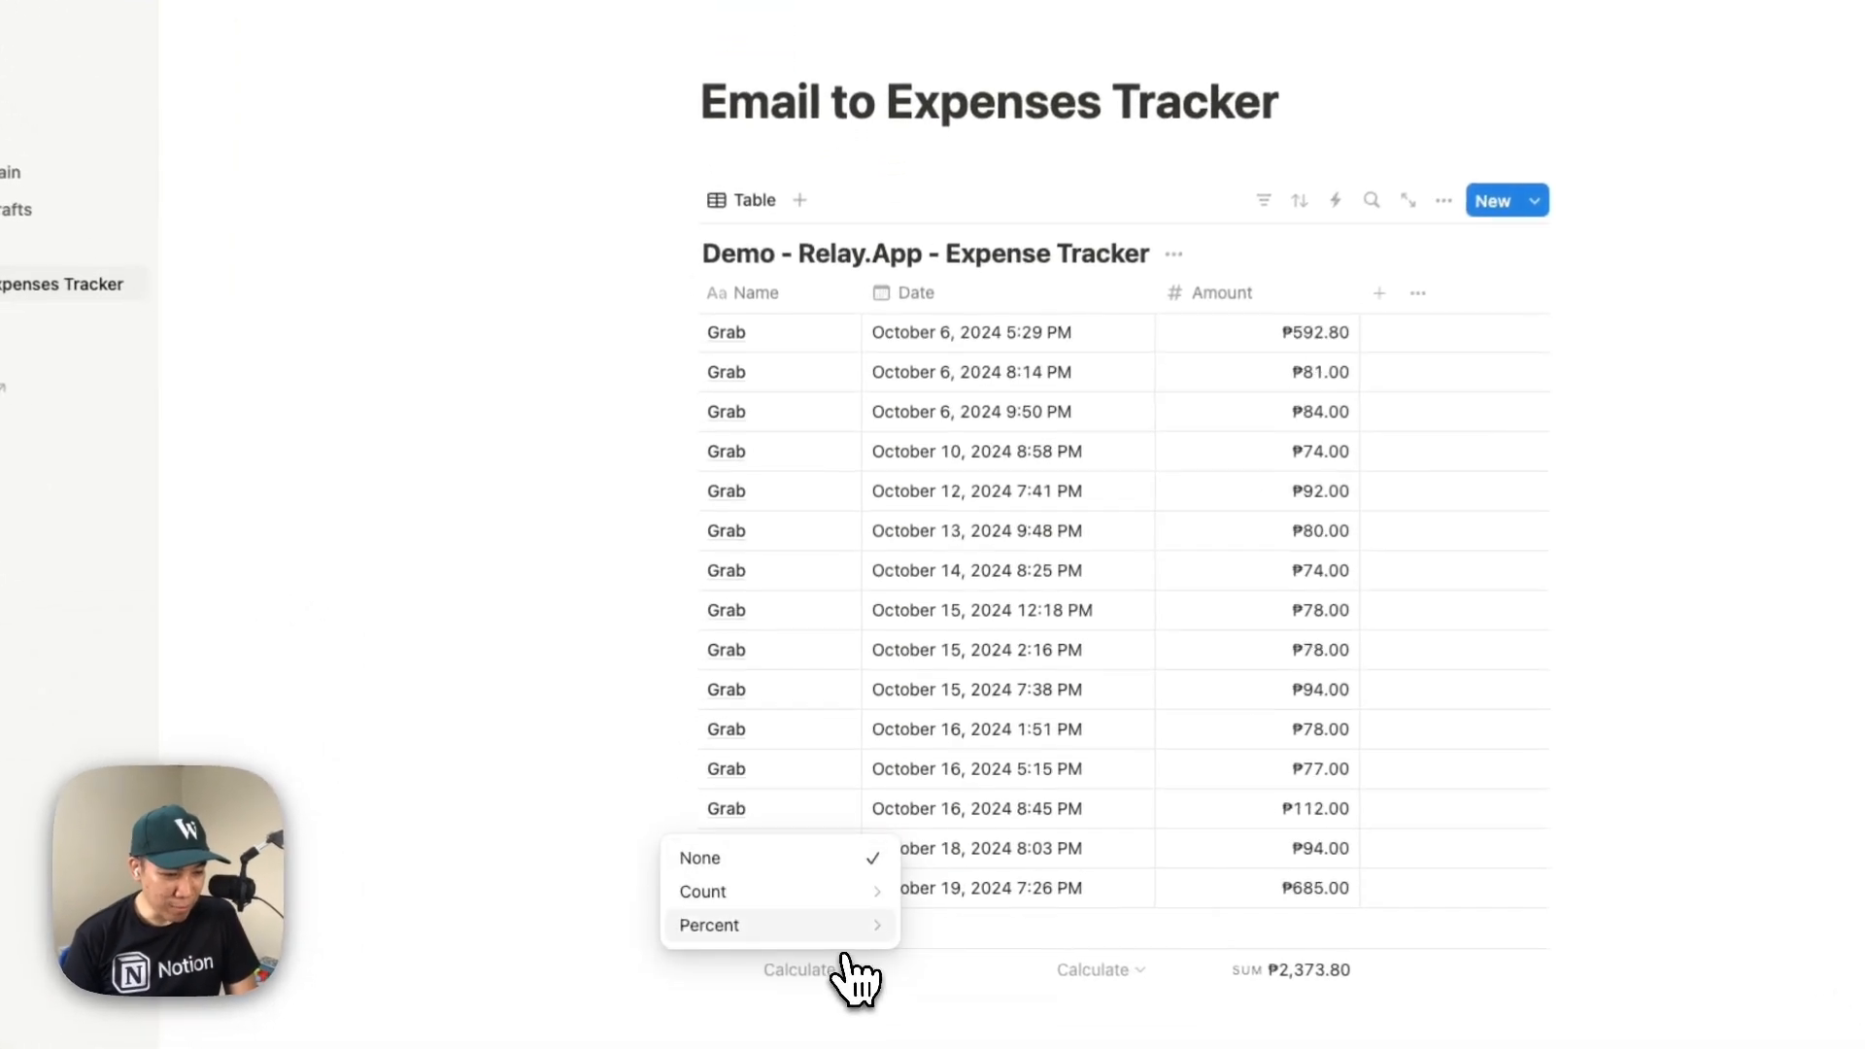
pyautogui.moveTo(858, 906)
pyautogui.click(957, 824)
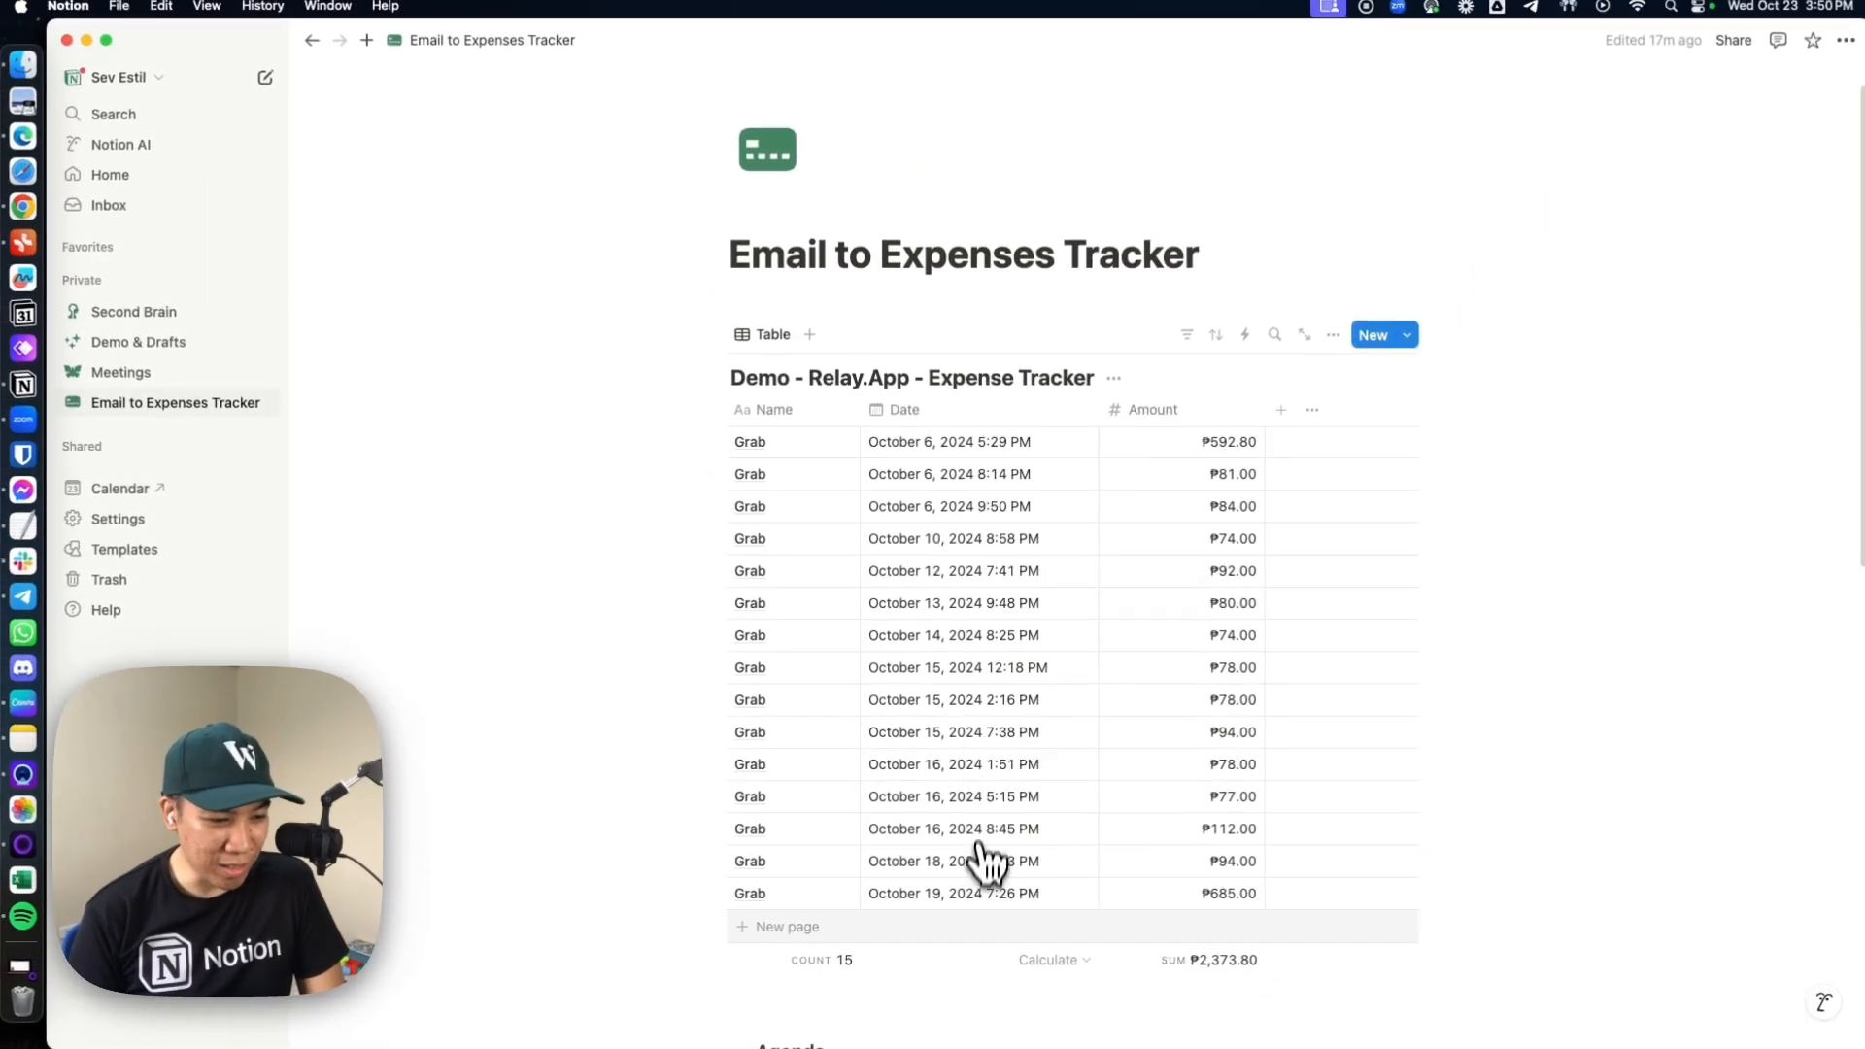
# Open the Grab workflow's editor in Relay.app, then review the Grab, Lazada and Shopee email filter and prompt notes in Notion
pyautogui.press('super+Tab')
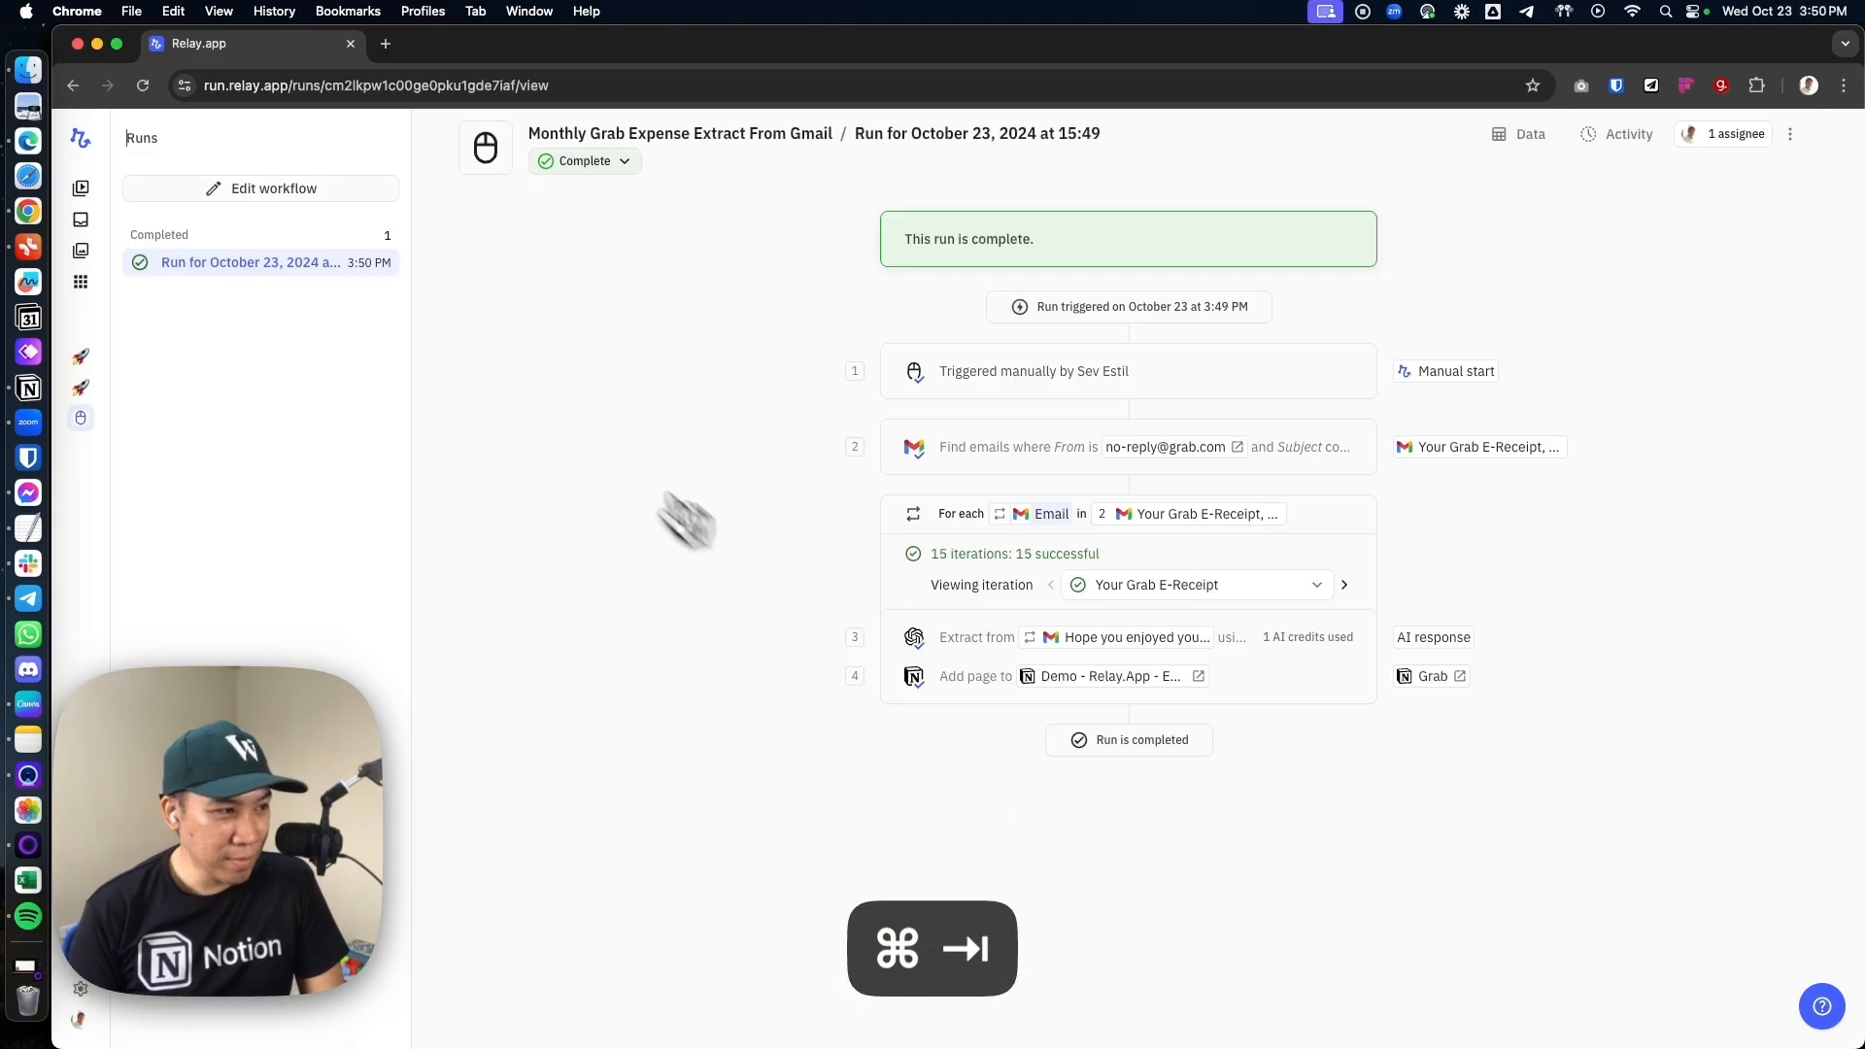
pyautogui.click(292, 189)
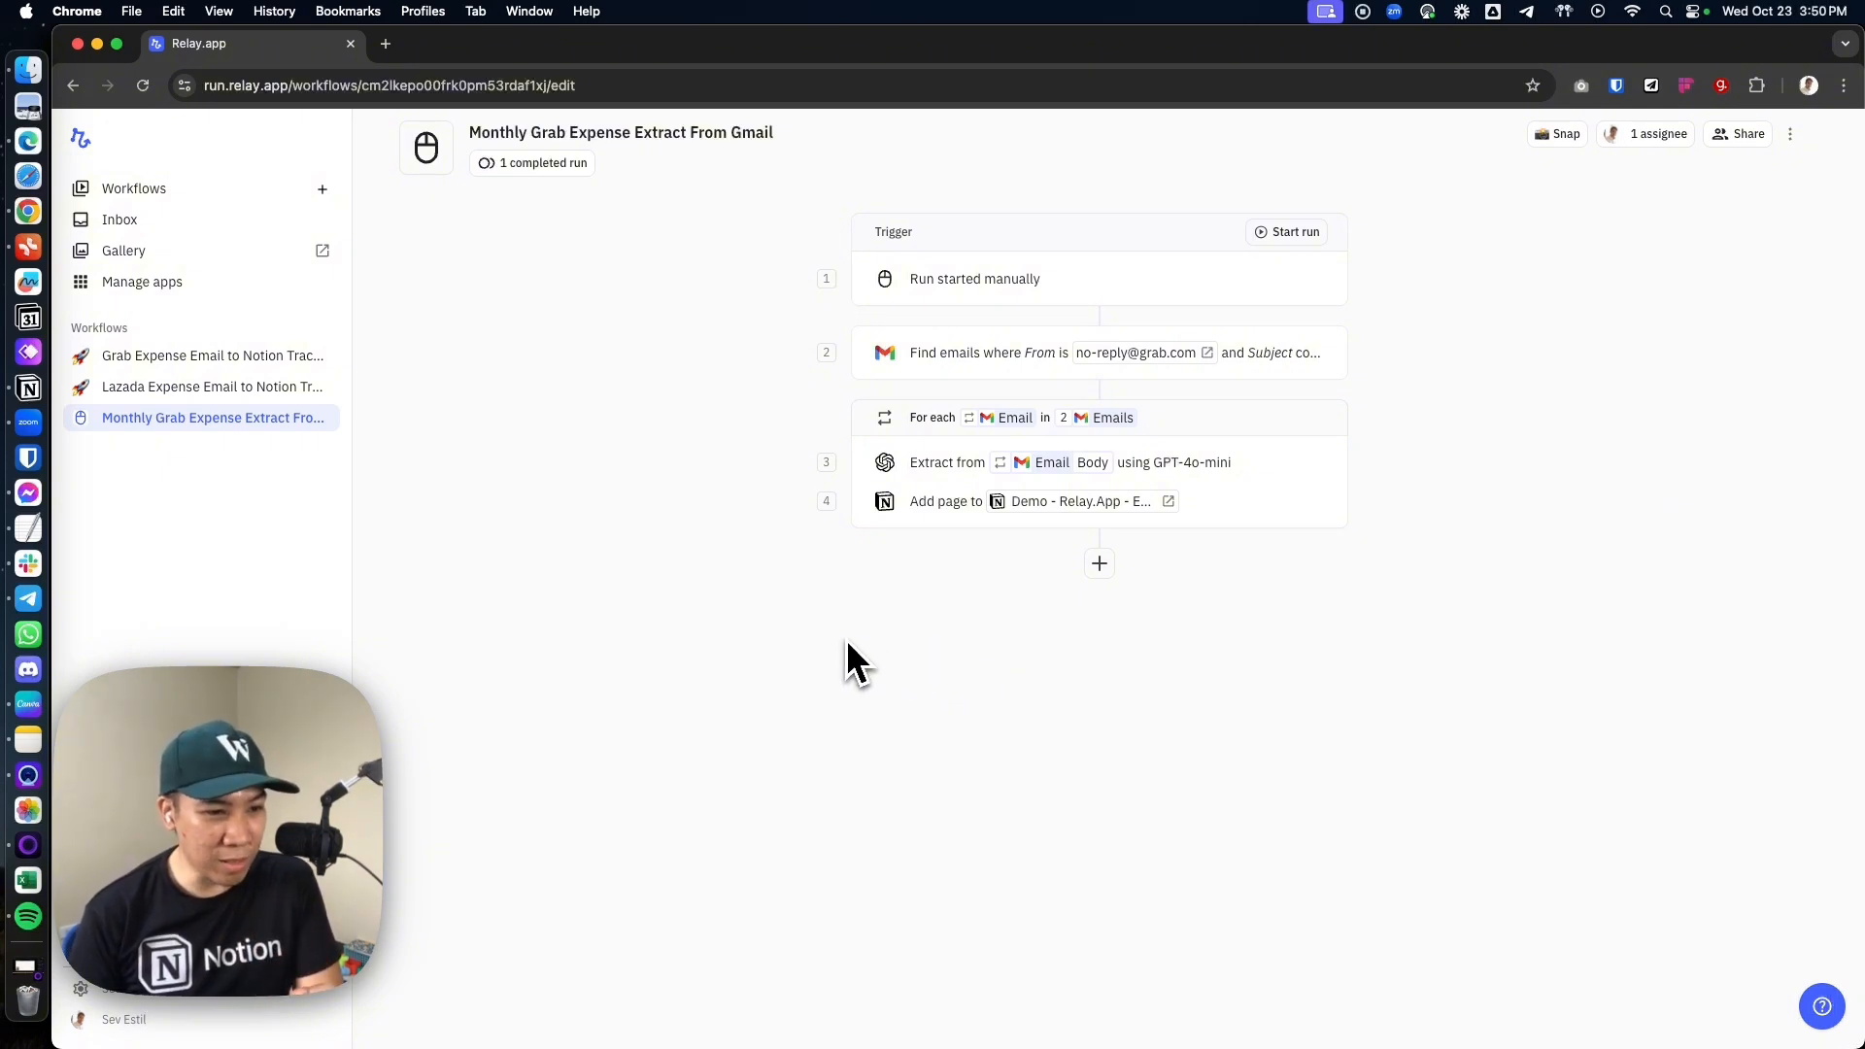
pyautogui.click(28, 388)
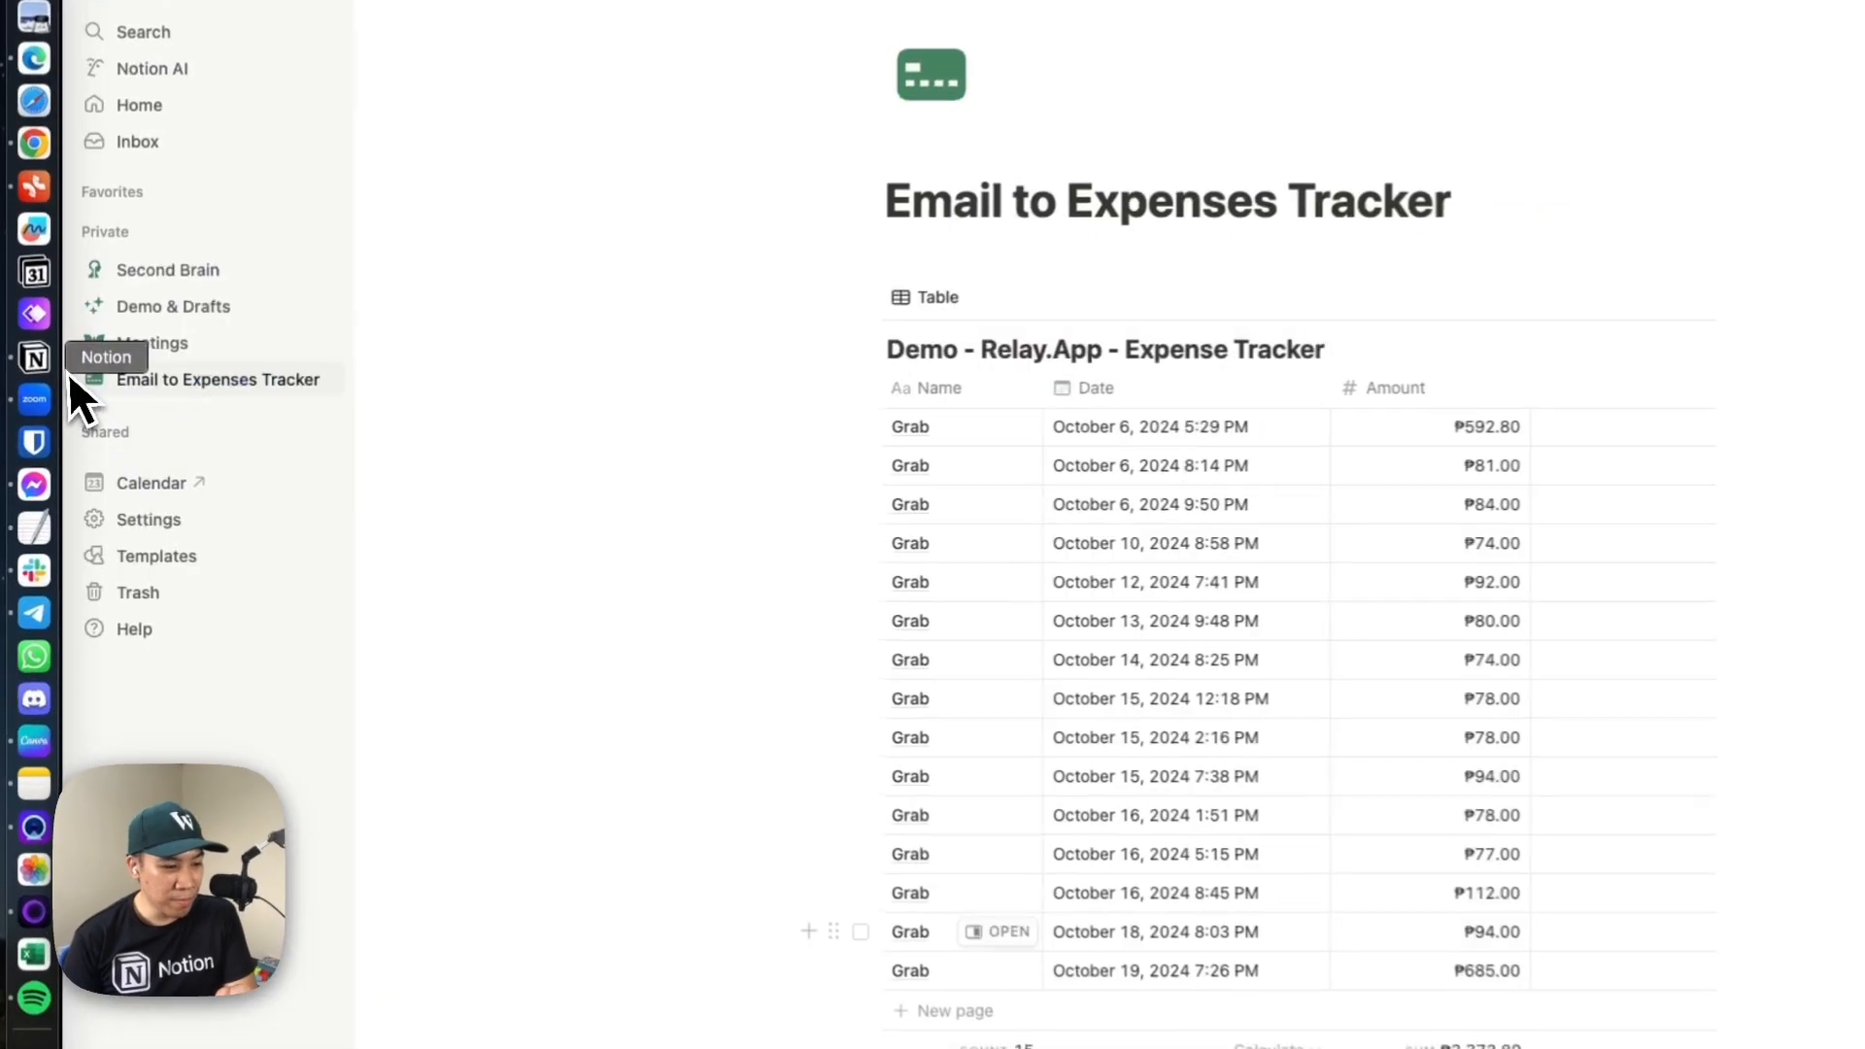
pyautogui.scroll(-10, 690, 541)
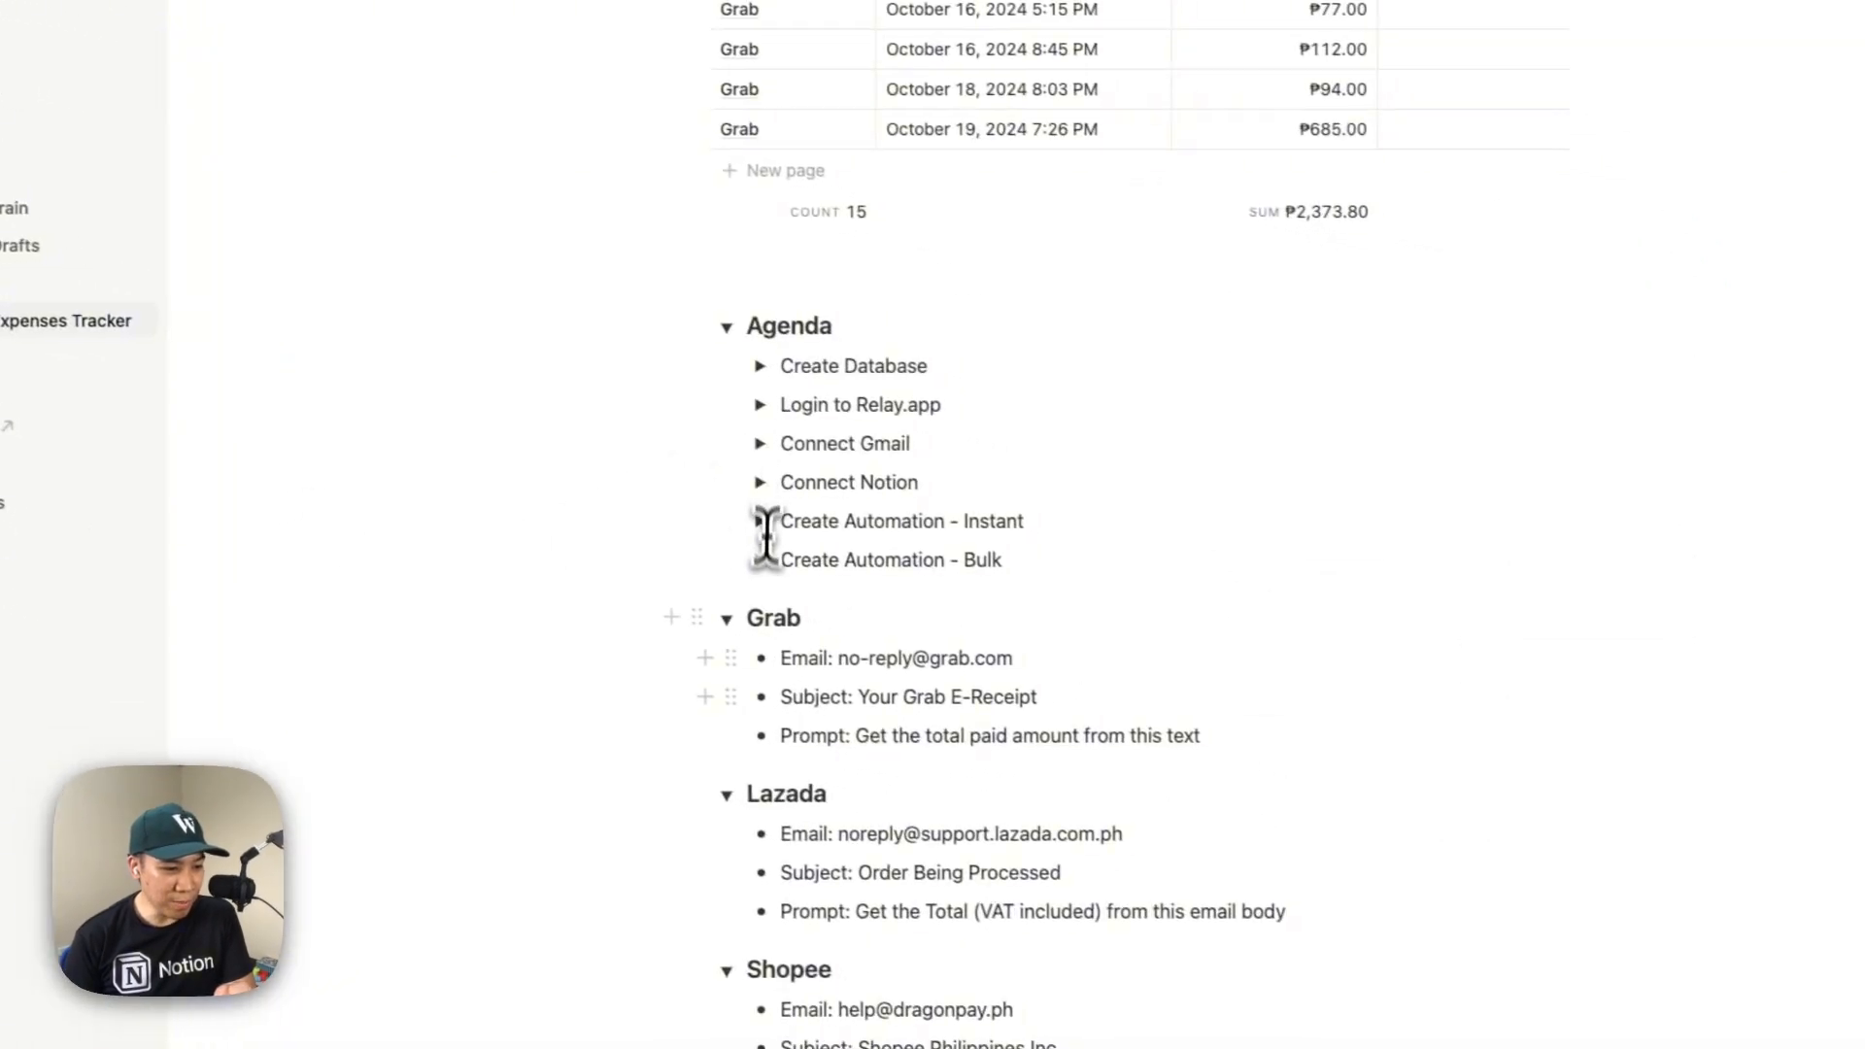
pyautogui.moveTo(1161, 735); pyautogui.dragTo(870, 657)
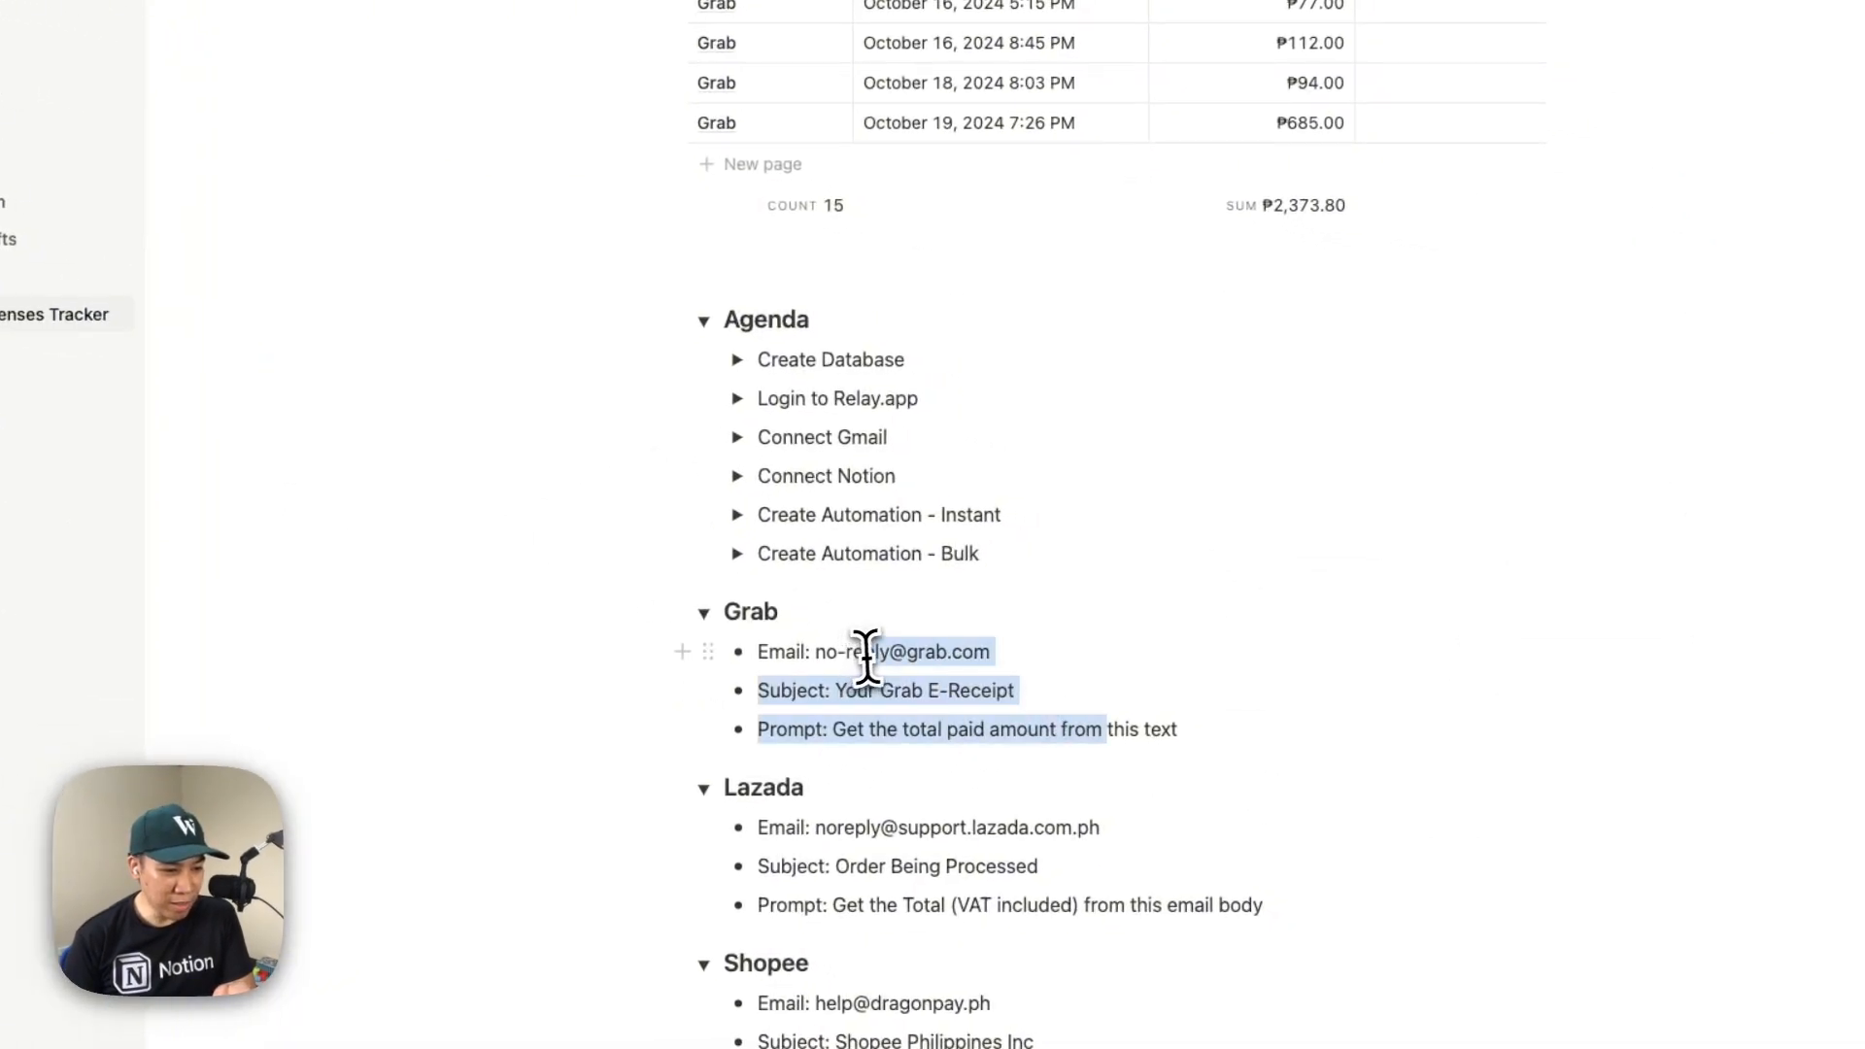
pyautogui.scroll(-3, 980, 673)
pyautogui.moveTo(1049, 681); pyautogui.dragTo(800, 580)
pyautogui.click(993, 774)
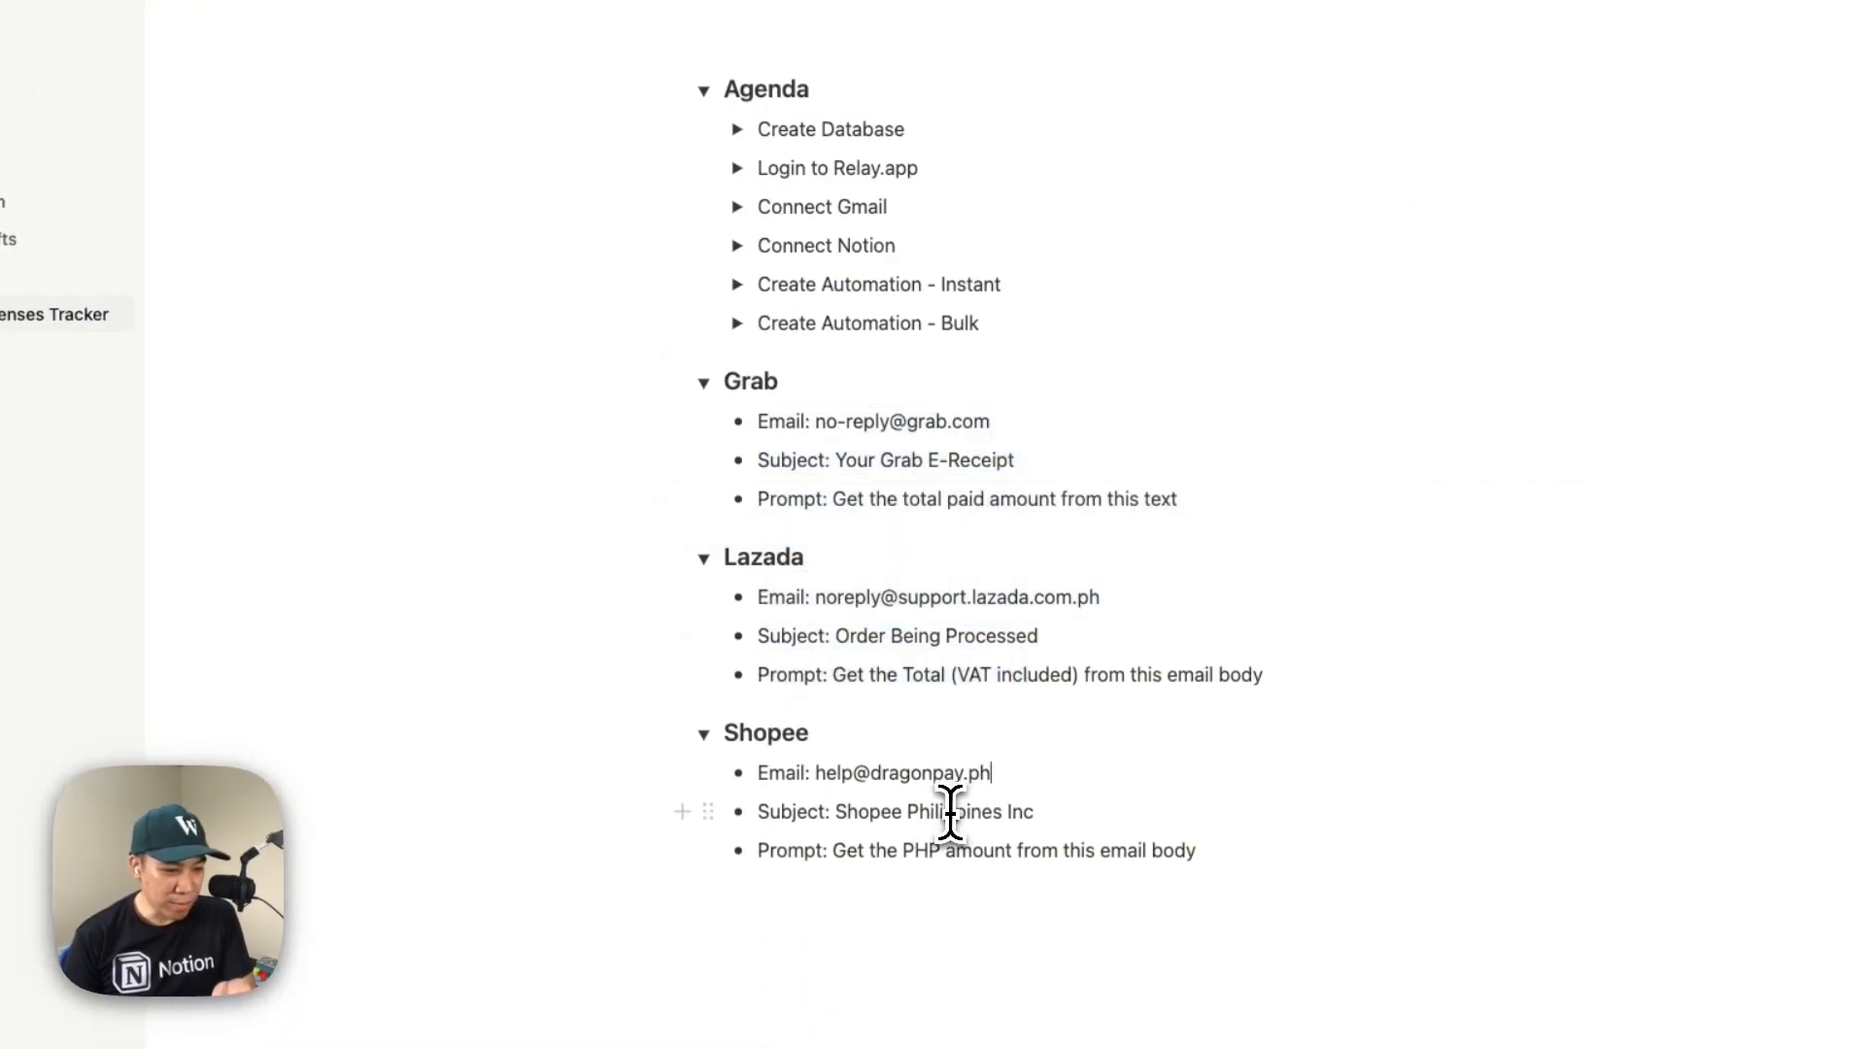
# Change the Subject label in the Shopee notes to Body, keeping the text Shopee Philippines Inc
pyautogui.doubleClick(795, 816)
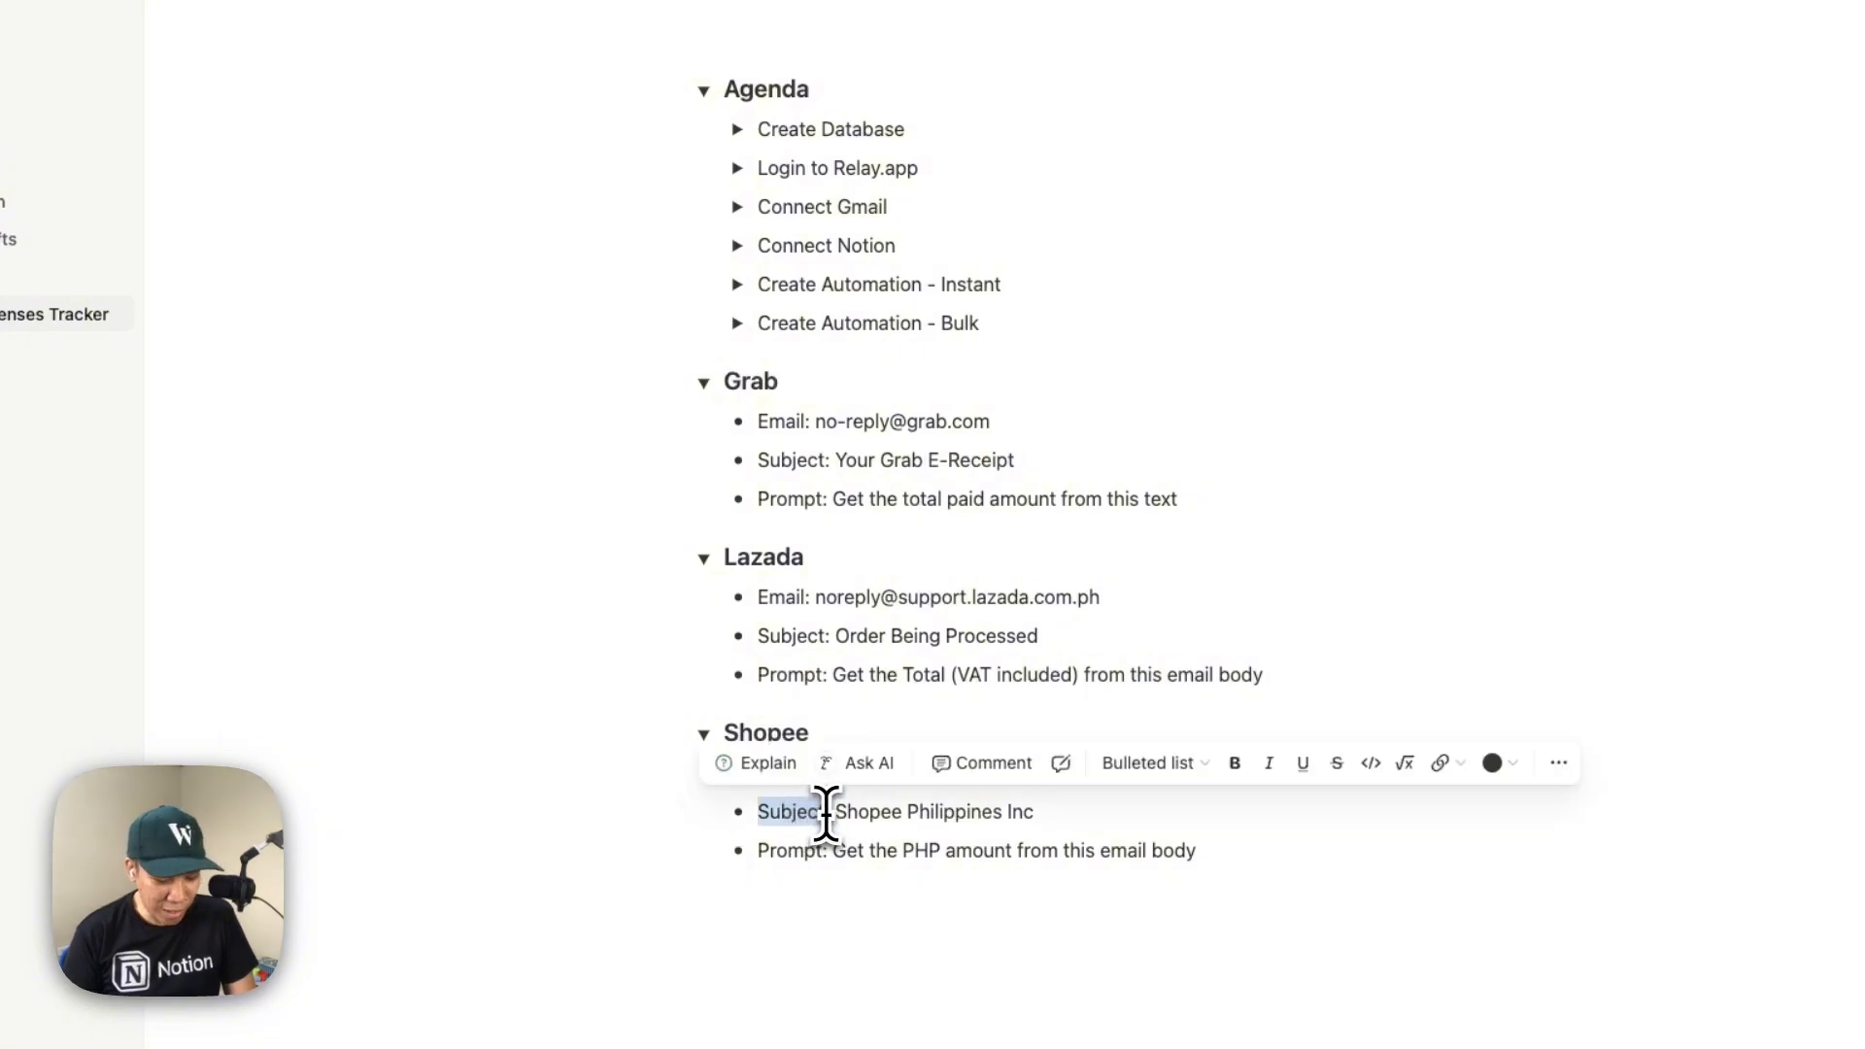
pyautogui.write('Body')
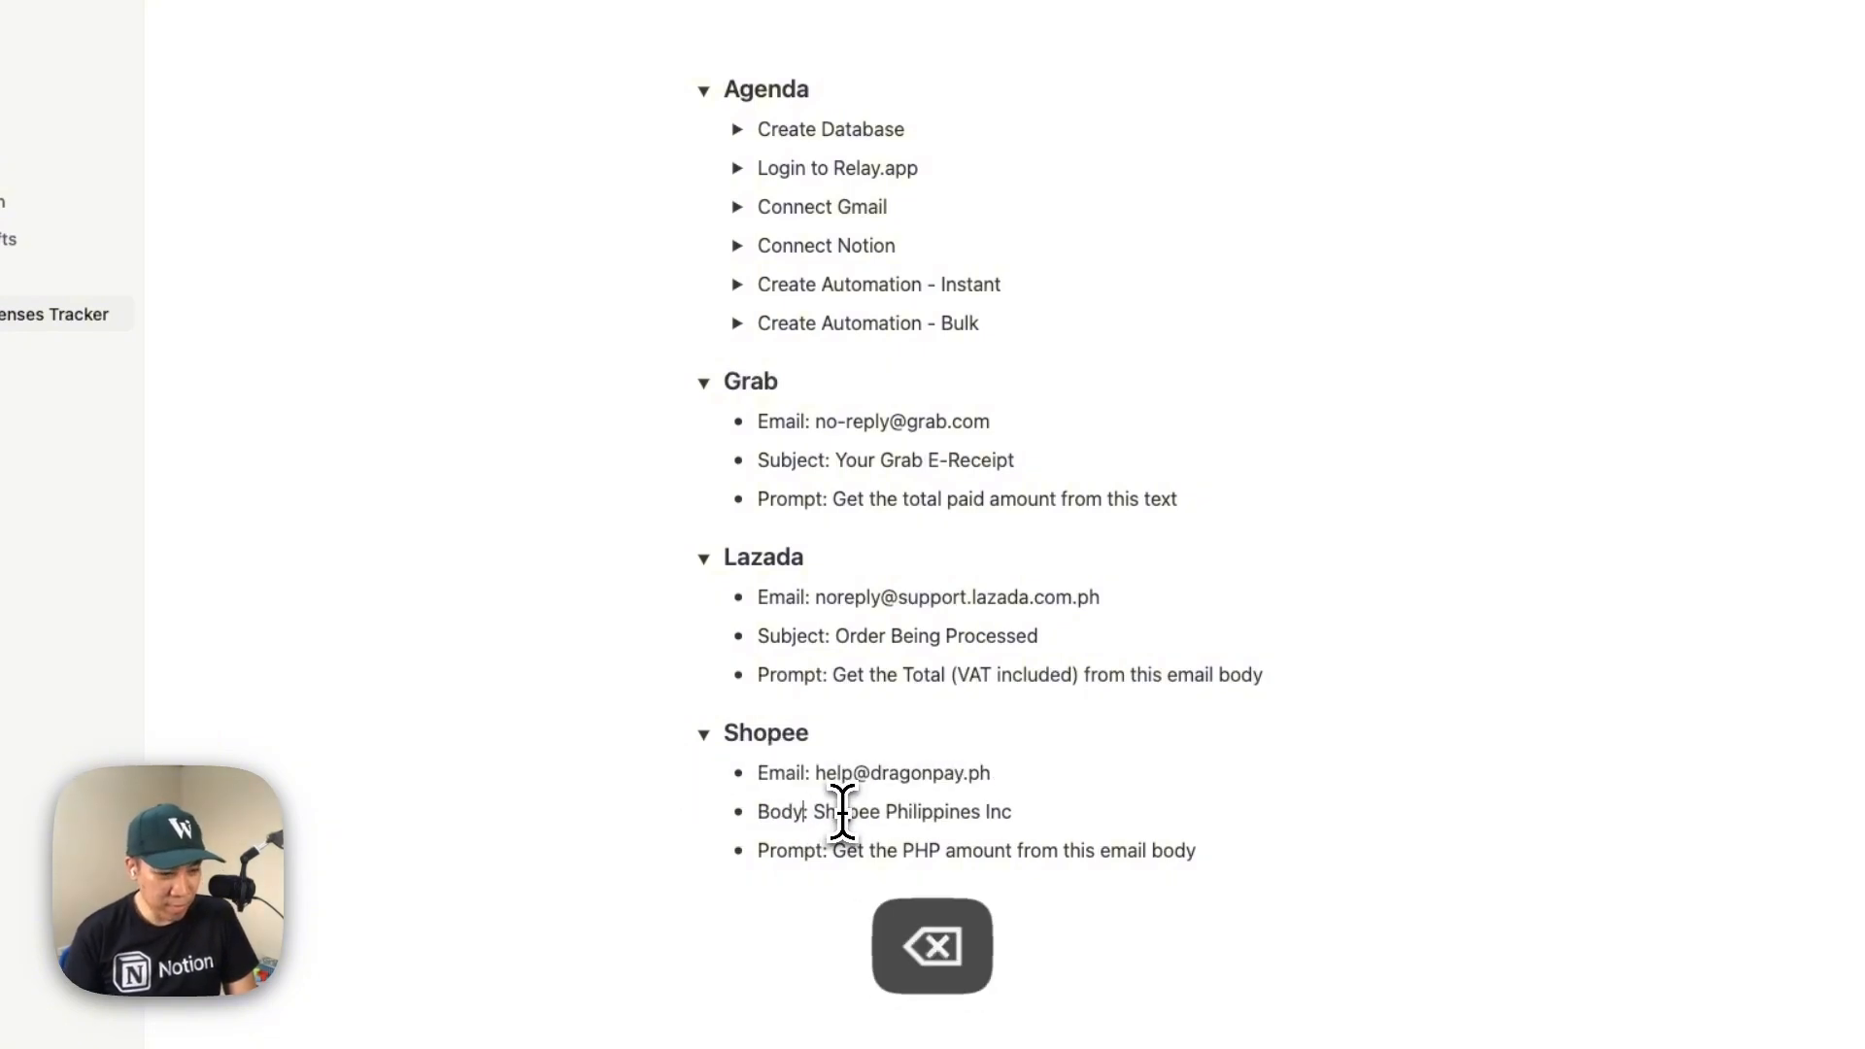
pyautogui.moveTo(814, 814); pyautogui.dragTo(1015, 816)
pyautogui.click(926, 826)
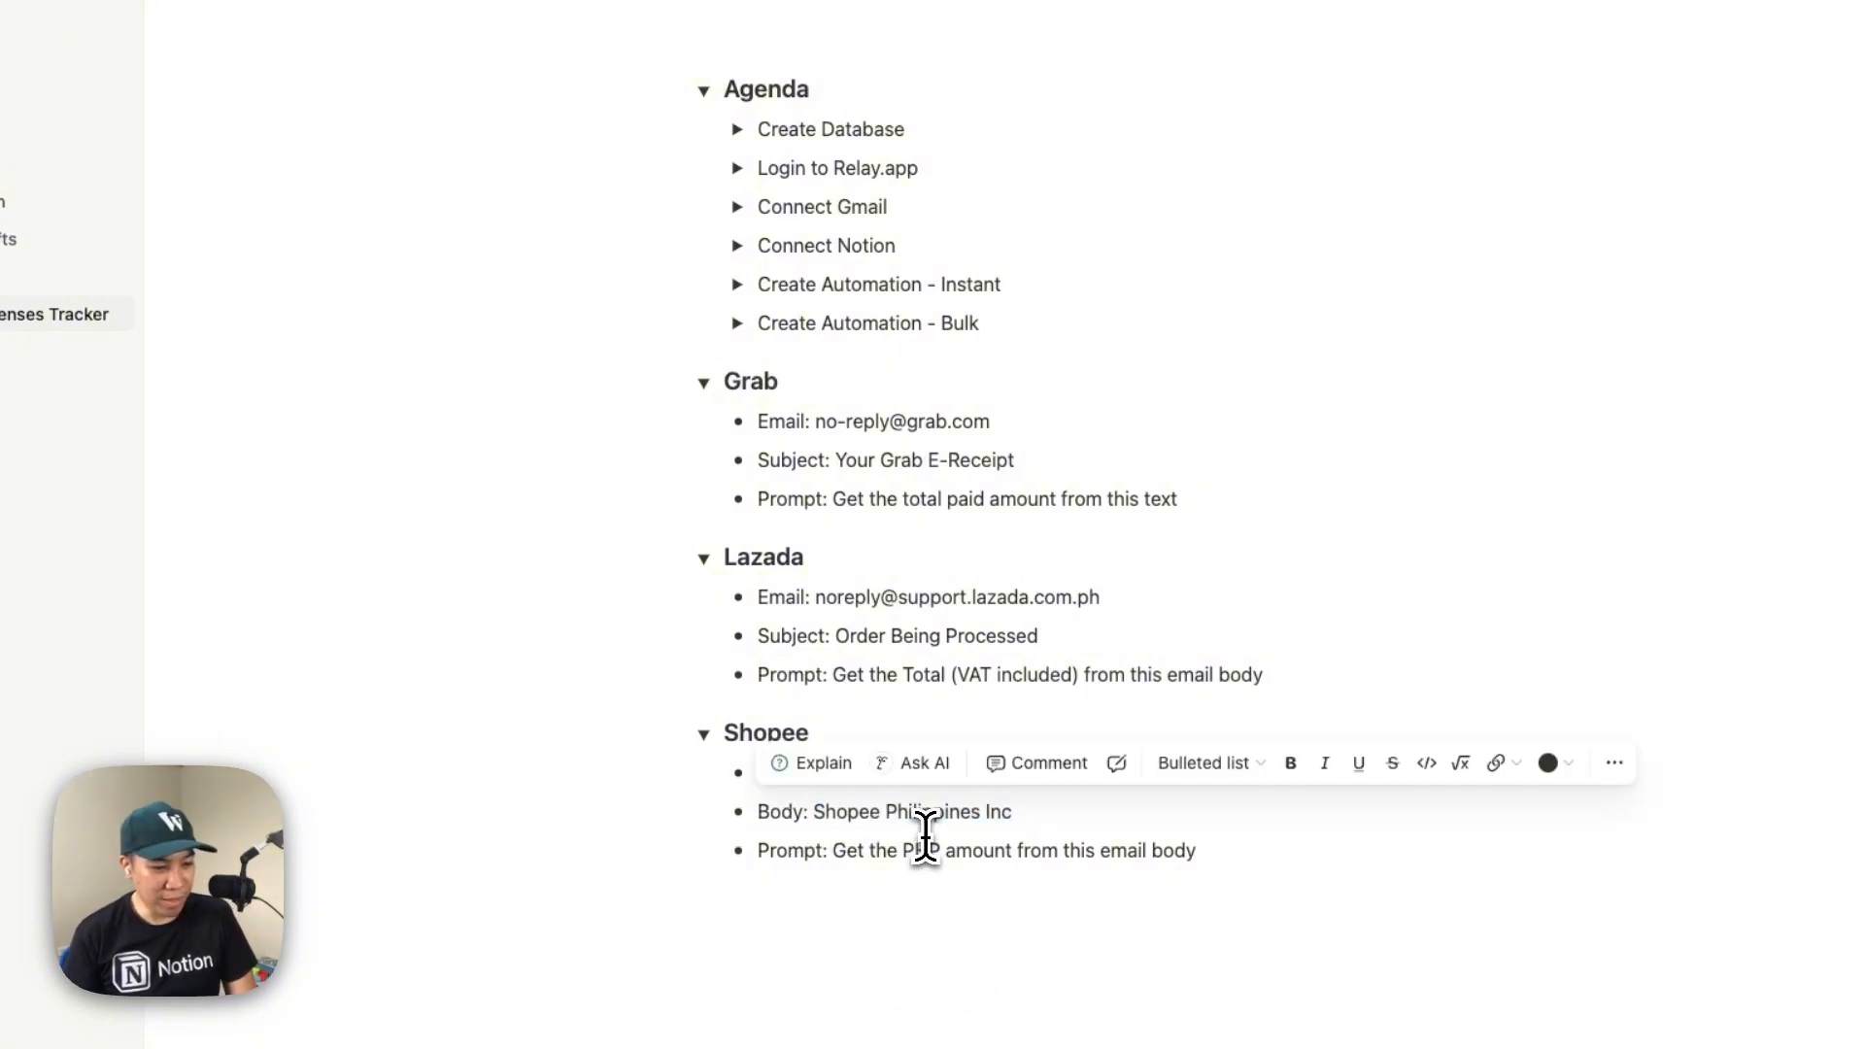